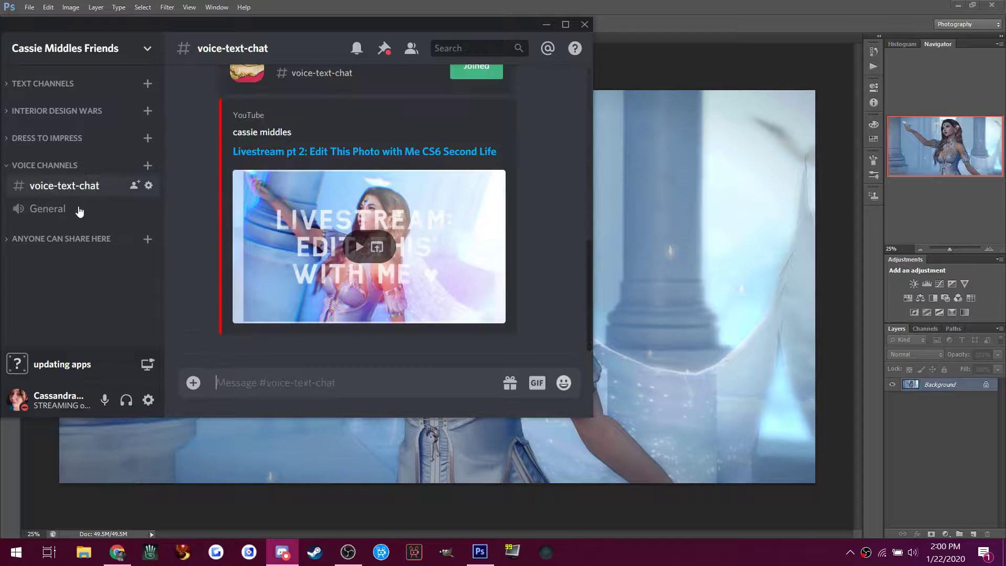
# Copy the Discord invite line from the voice-text-chat message and post it in the YouTube livestream chat.
pyautogui.scroll(4, 317, 193)
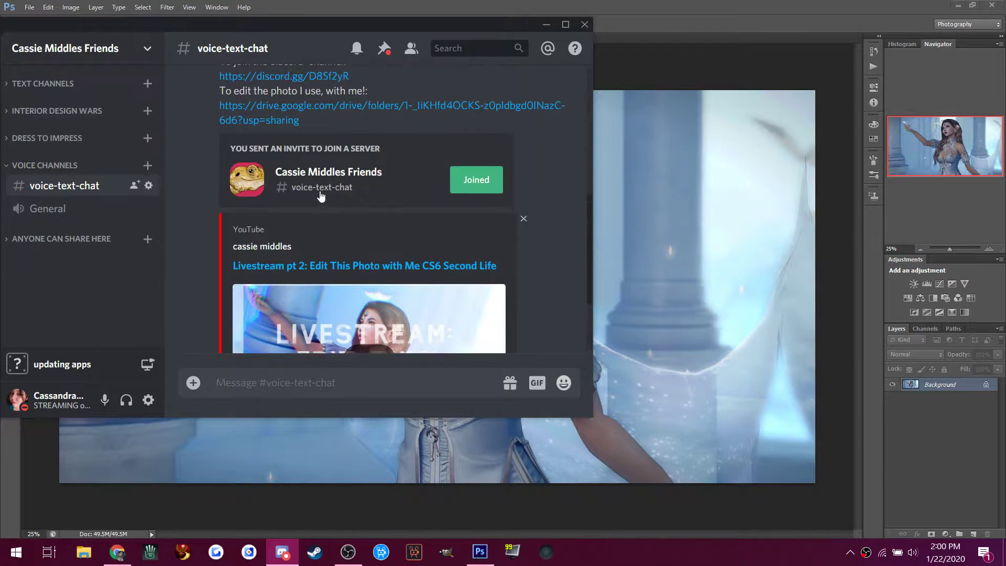
pyautogui.moveTo(356, 139); pyautogui.dragTo(202, 123)
pyautogui.rightClick(229, 130)
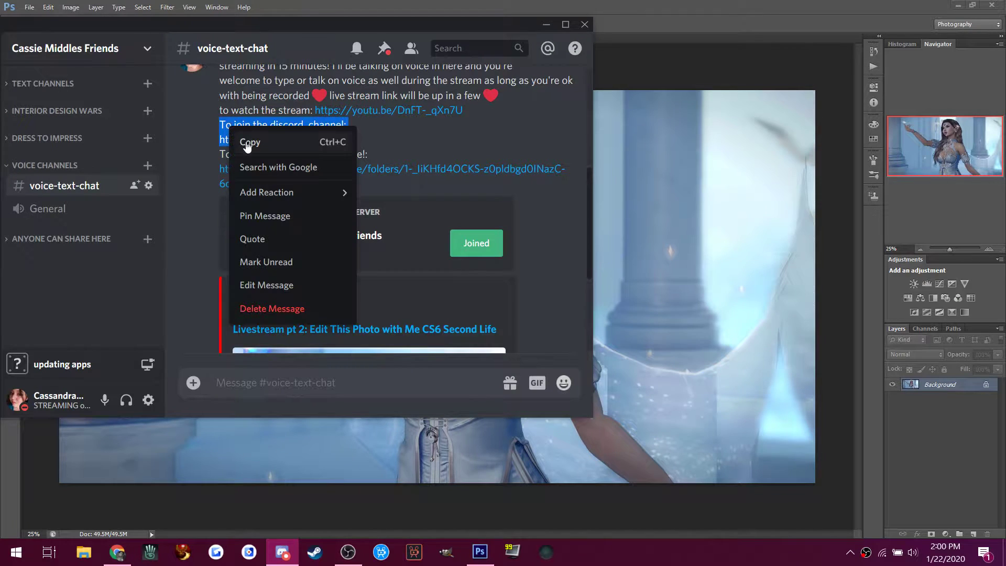
pyautogui.click(247, 144)
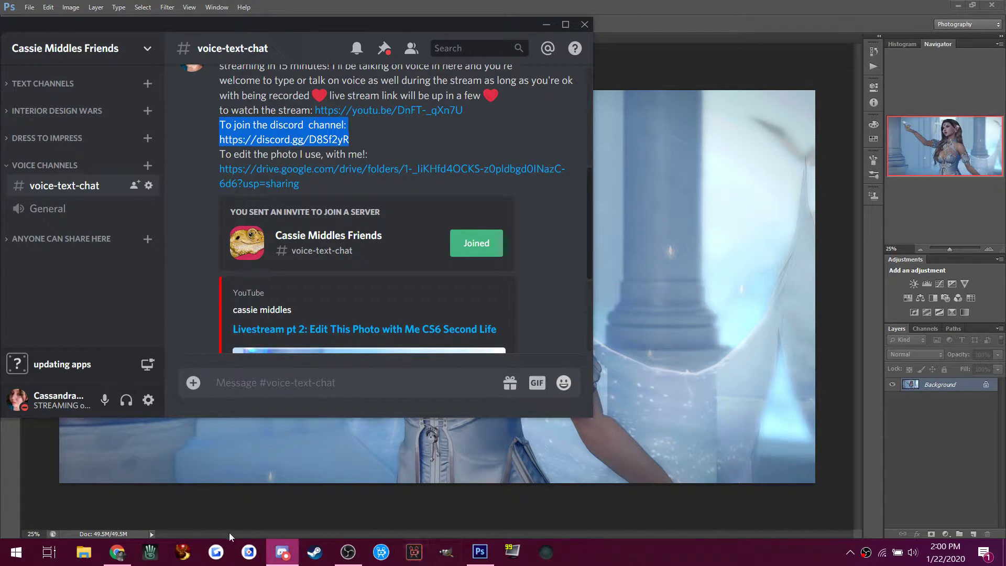
pyautogui.click(117, 552)
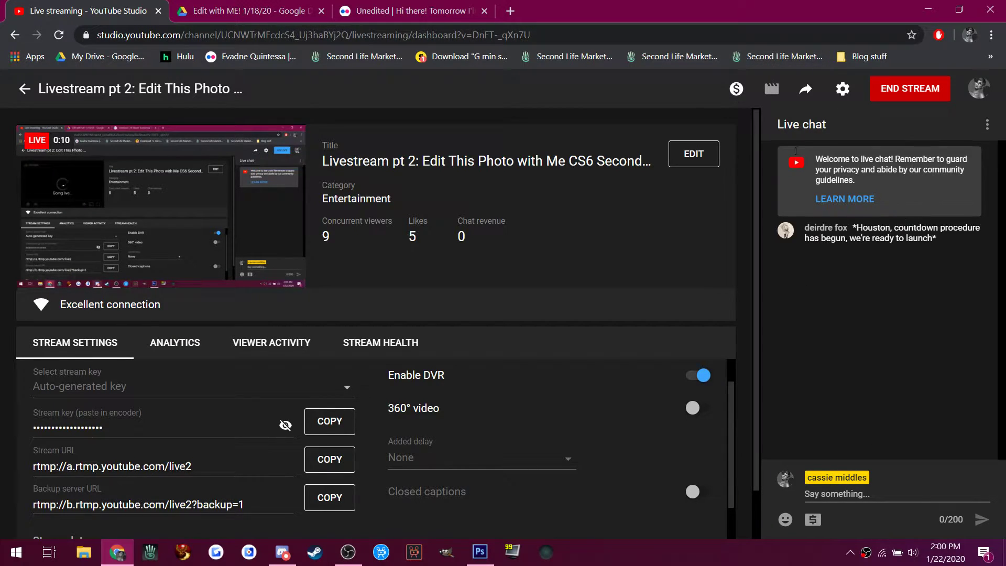
pyautogui.rightClick(871, 494)
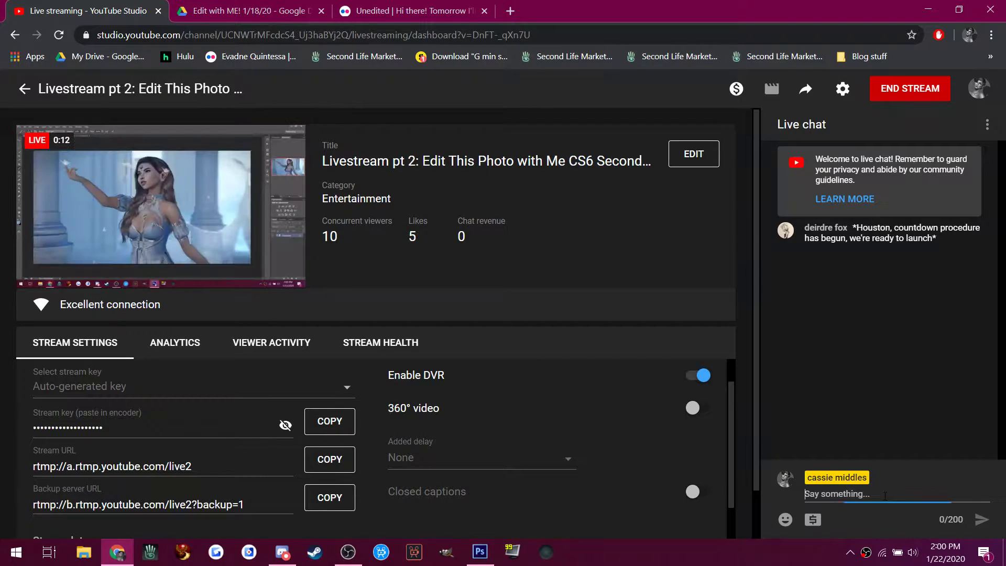
pyautogui.click(865, 372)
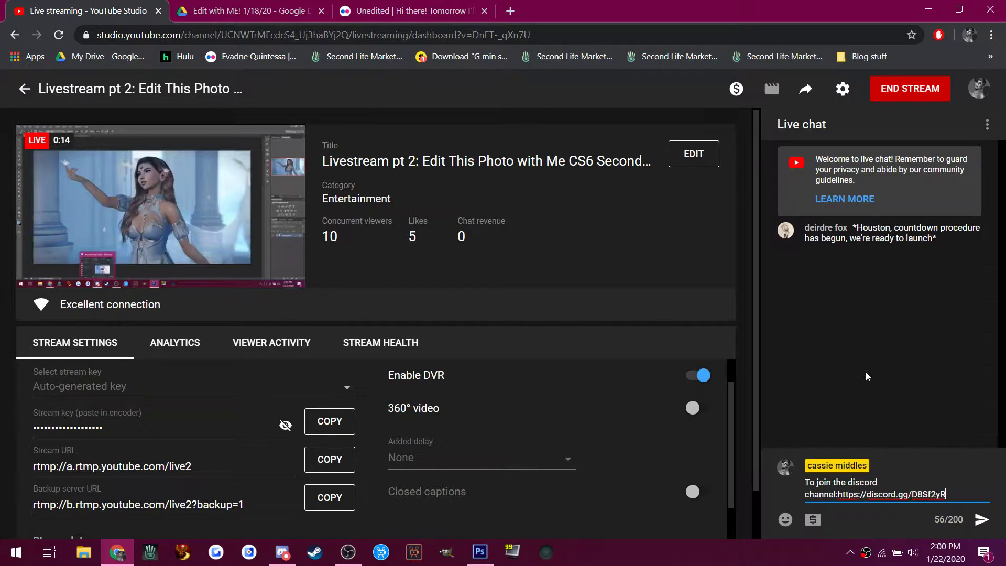
pyautogui.press('Return')
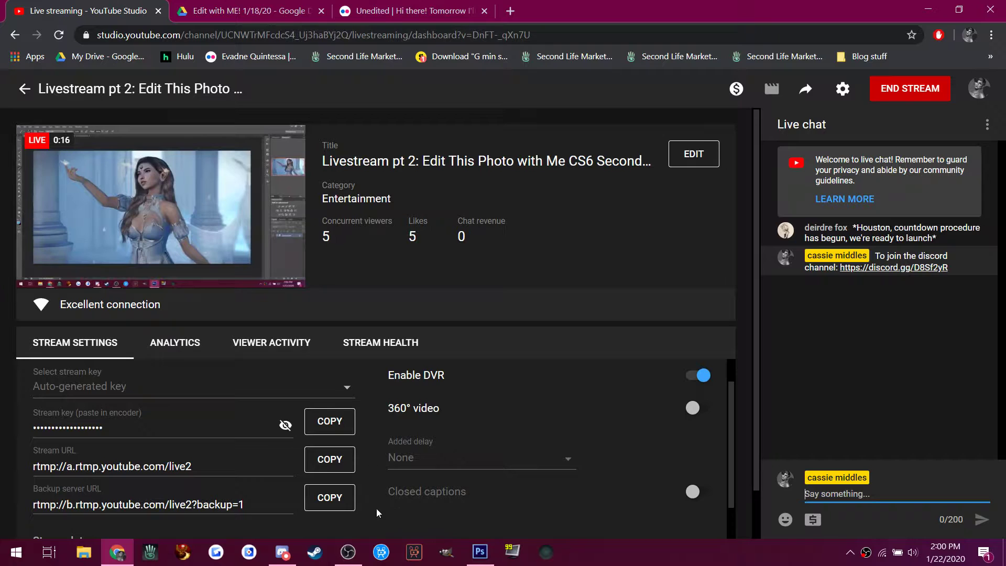
# Switch back to Discord and join the General voice channel.
pyautogui.click(480, 552)
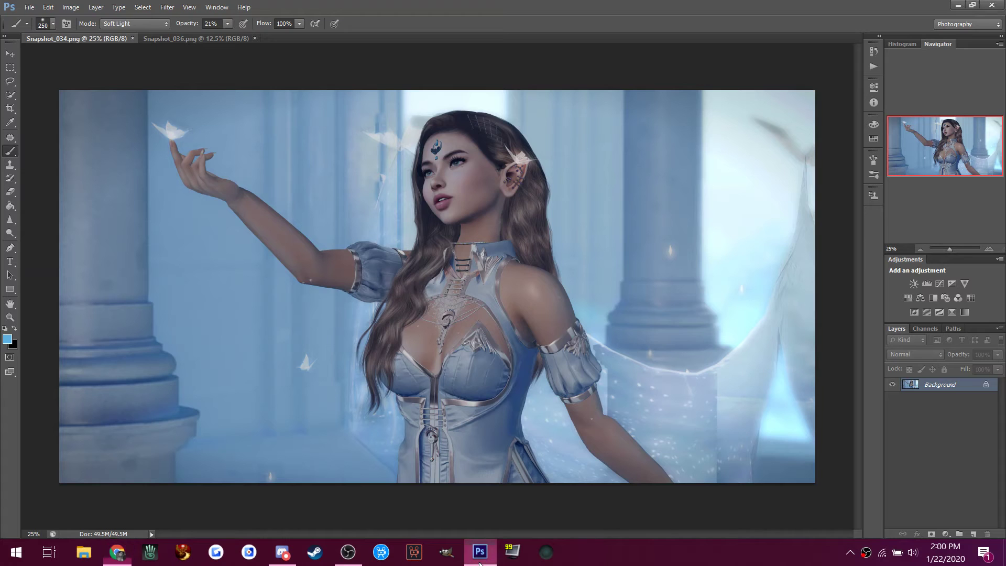
pyautogui.click(282, 551)
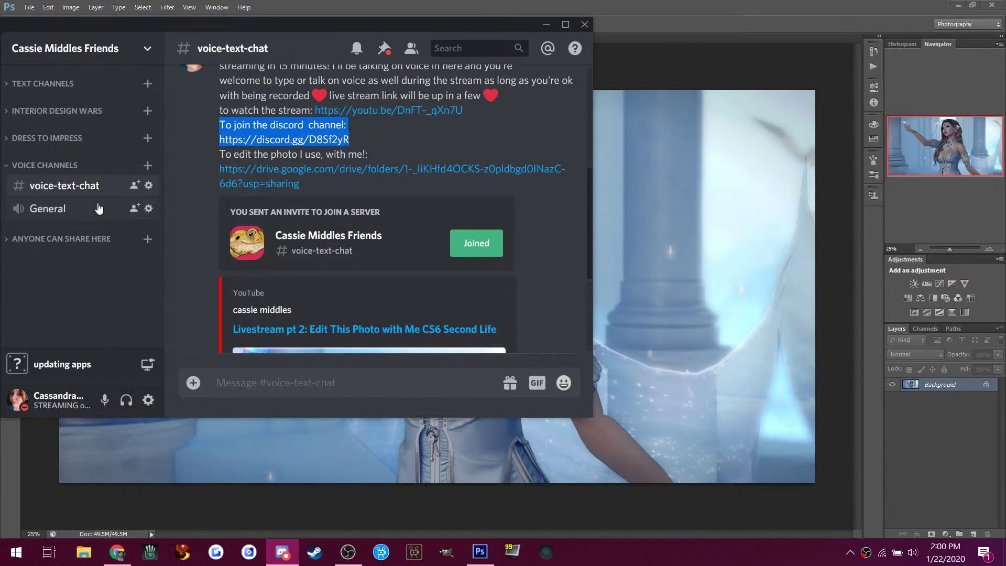
pyautogui.click(32, 209)
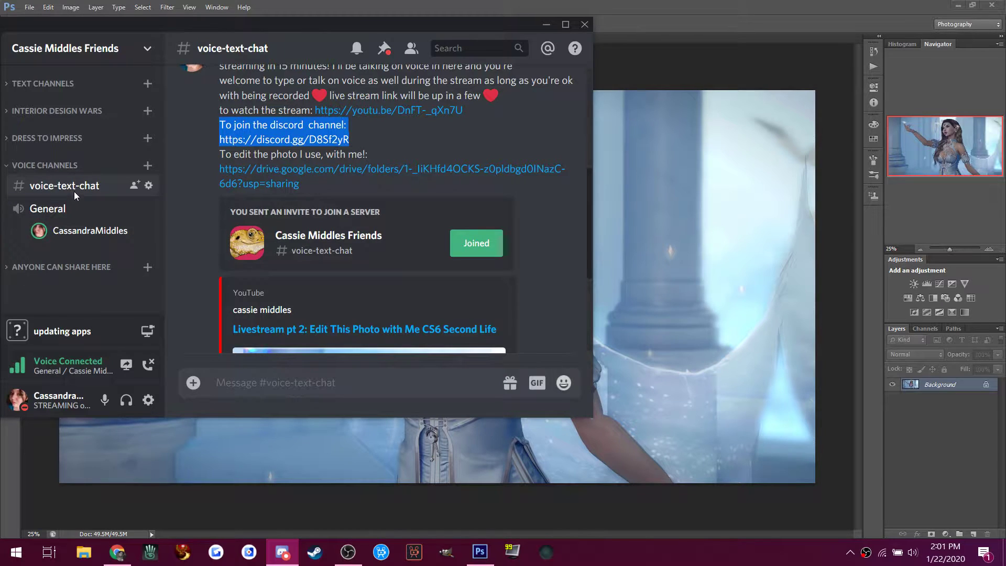
pyautogui.scroll(-4, 231, 247)
pyautogui.scroll(8, 231, 257)
pyautogui.scroll(-5, 232, 257)
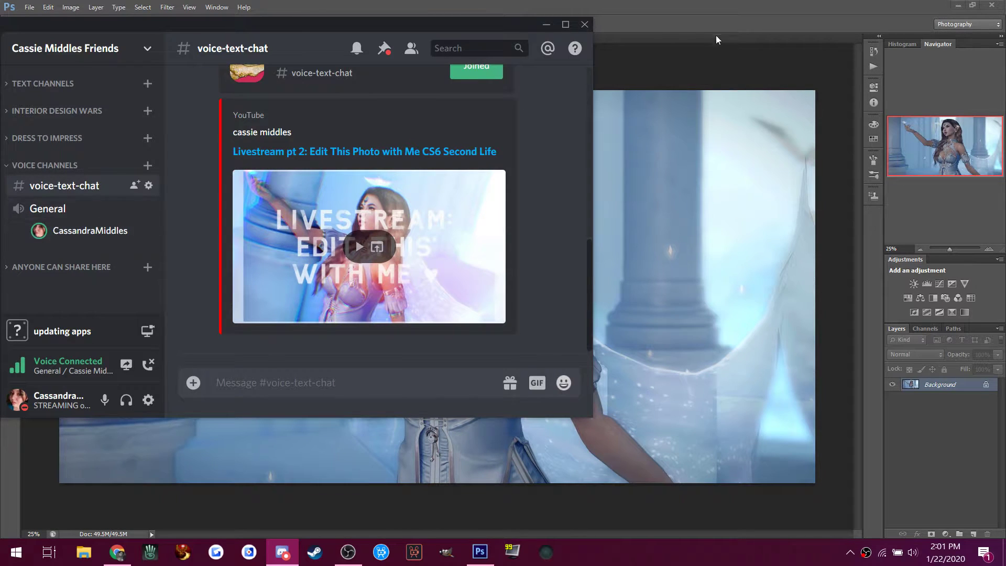
pyautogui.click(708, 21)
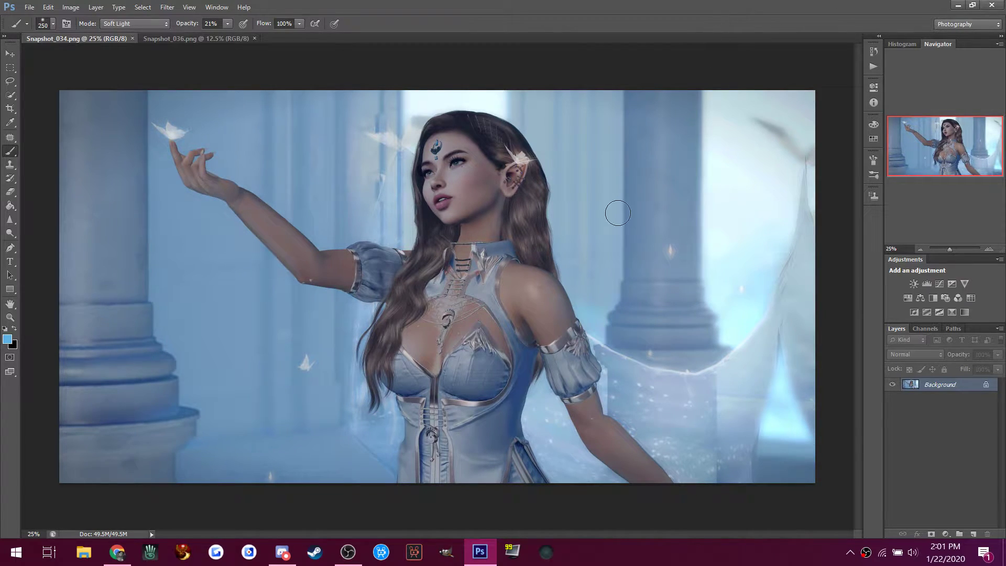
# Copy the "To edit the photo I use, with me!" Google Drive link from the Discord message and post it in the YouTube livestream chat.
pyautogui.click(283, 552)
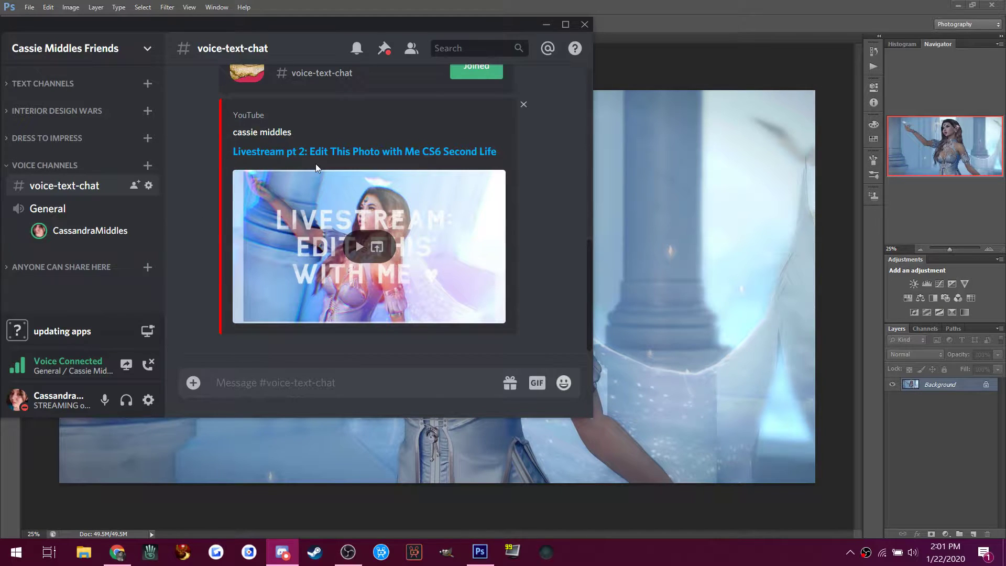
pyautogui.scroll(4, 316, 163)
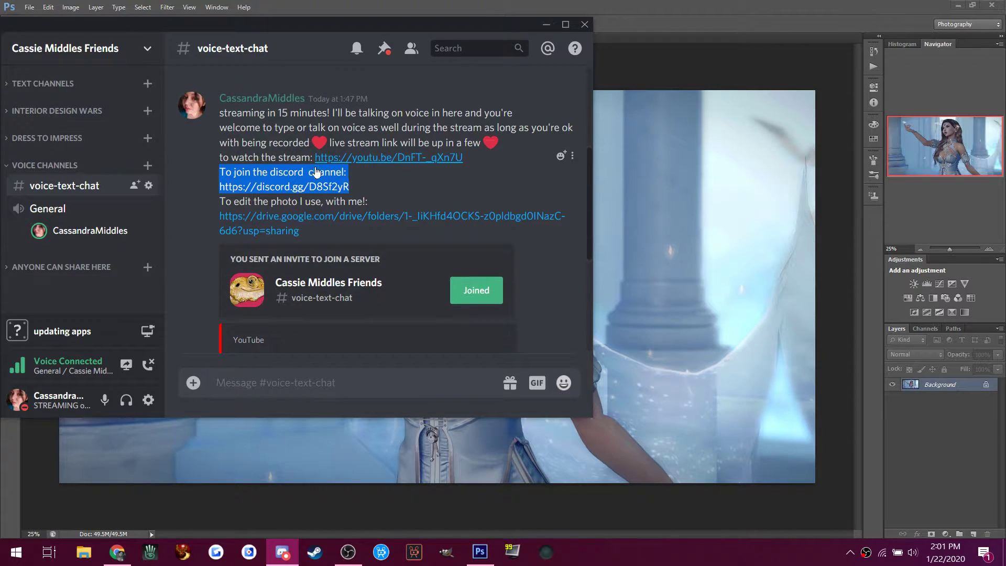
pyautogui.scroll(1, 301, 230)
pyautogui.moveTo(301, 230); pyautogui.dragTo(215, 210)
pyautogui.rightClick(234, 202)
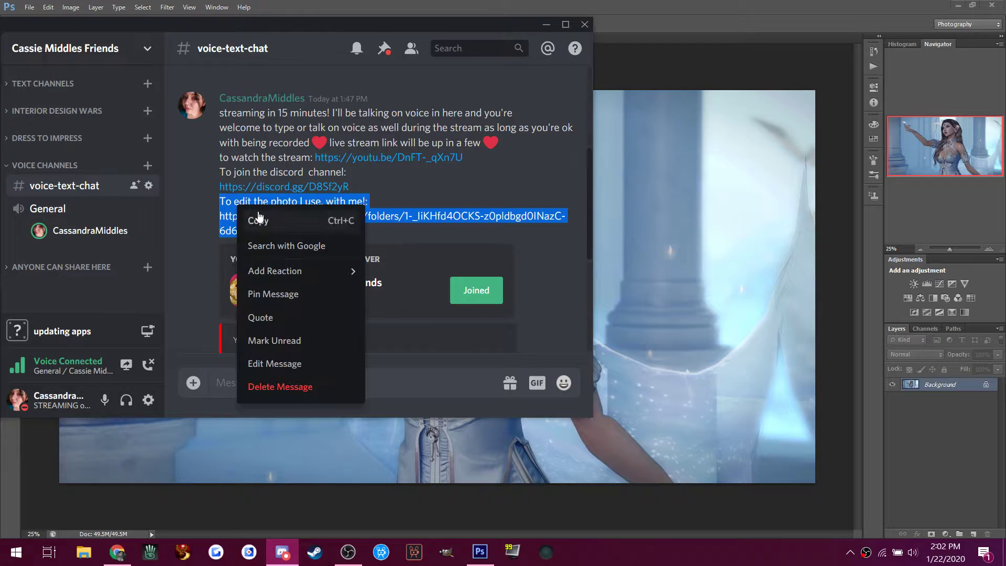
pyautogui.click(255, 215)
pyautogui.scroll(-5, 358, 166)
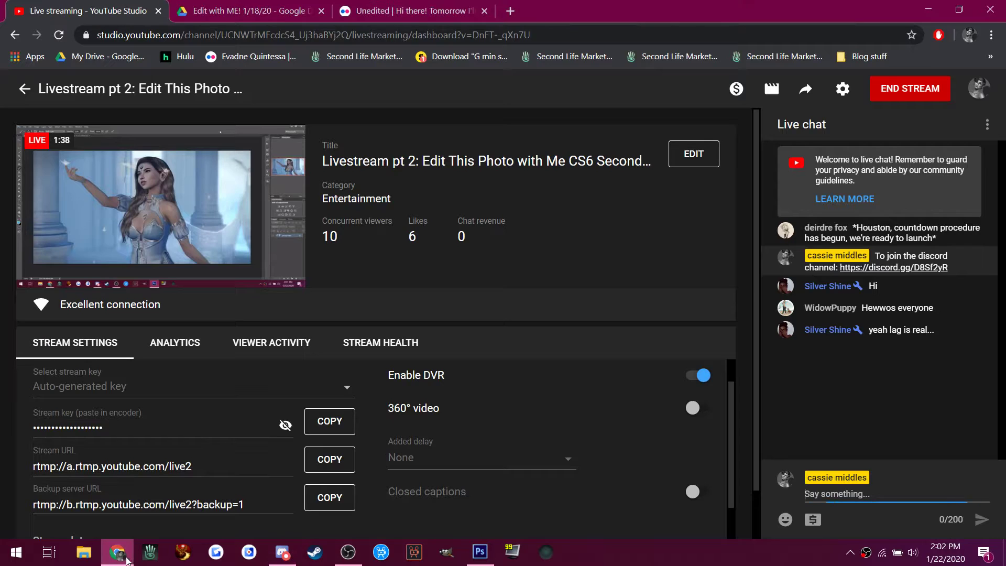
pyautogui.click(116, 552)
pyautogui.rightClick(847, 495)
pyautogui.click(859, 386)
pyautogui.press('Return')
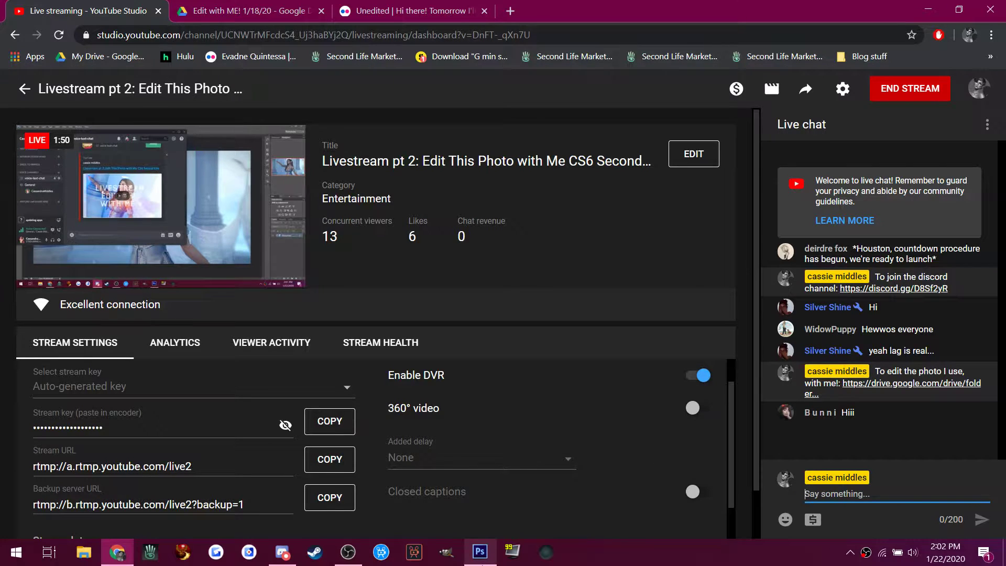
# View Snapshot_036.png in Photoshop, and show the numbered photo collage on Flickr in Chrome.
pyautogui.click(484, 557)
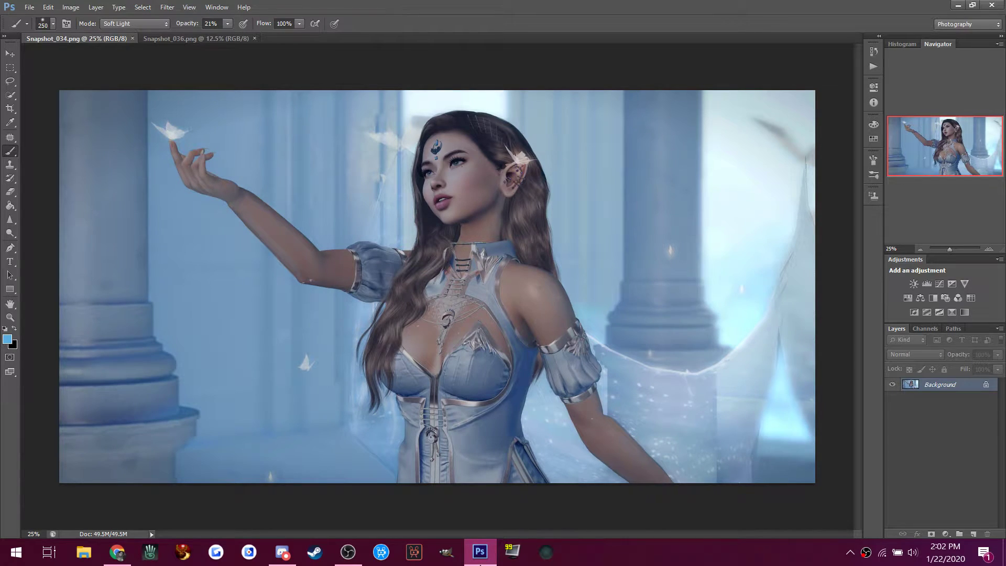
pyautogui.click(168, 39)
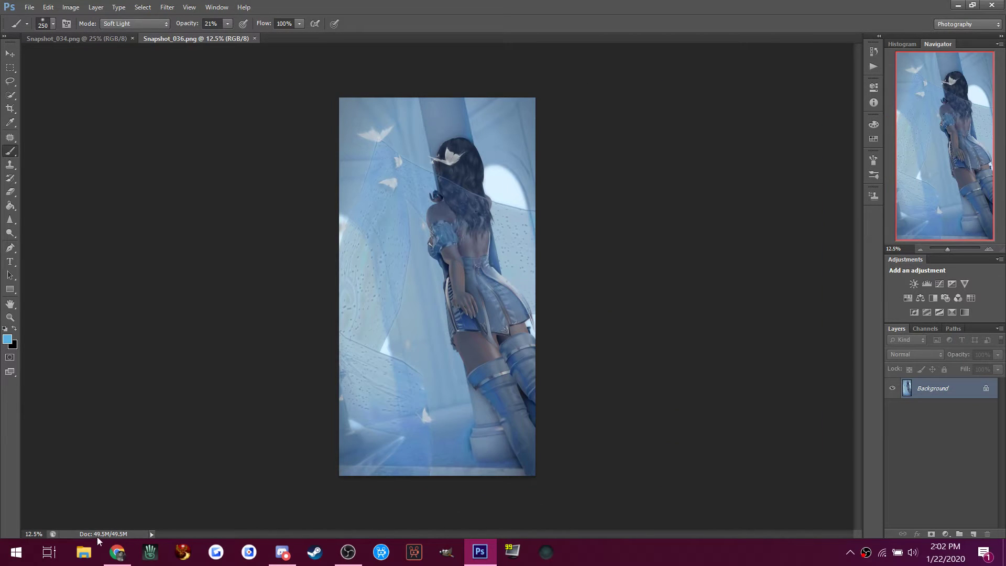
pyautogui.click(116, 552)
pyautogui.click(368, 10)
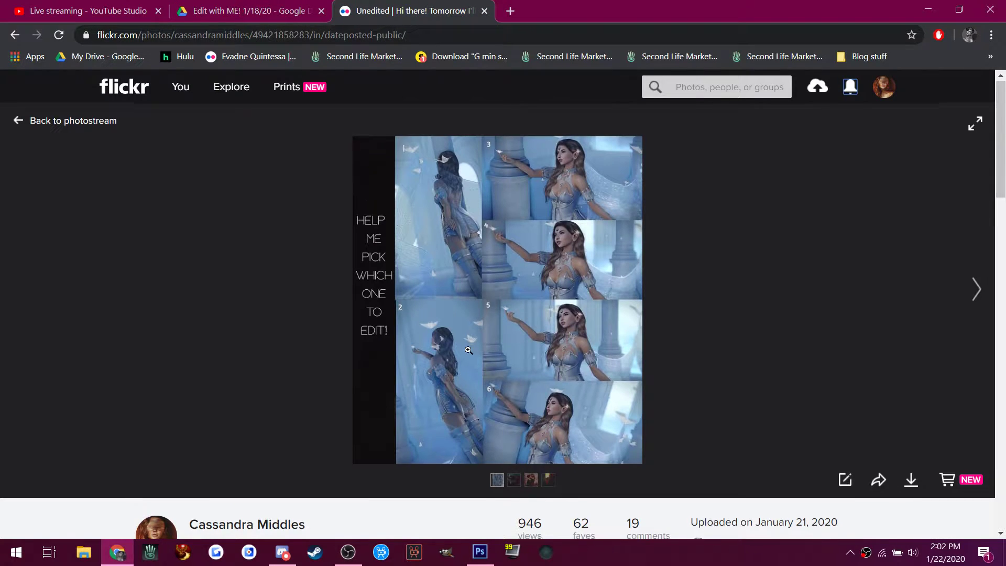
# Read the commenters' votes for the numbered photos on the Flickr page and examine the collage enlarged.
pyautogui.scroll(-10, 468, 349)
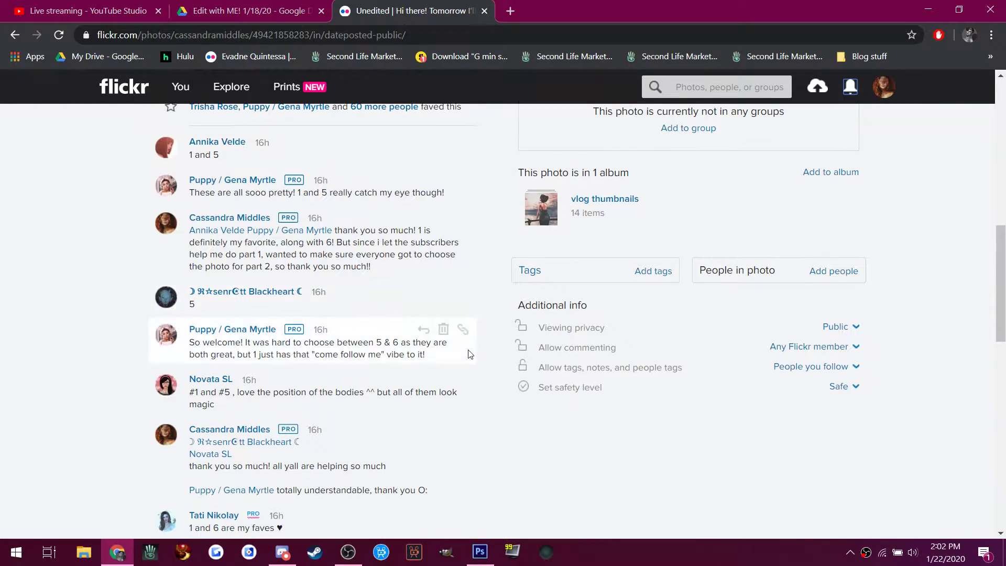
pyautogui.scroll(-12, 469, 352)
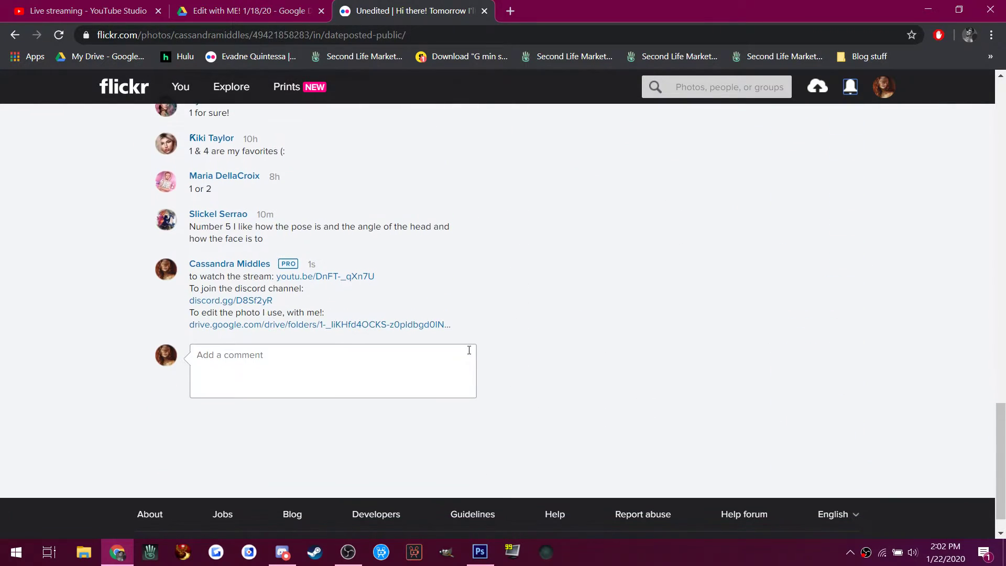
pyautogui.scroll(4, 325, 283)
pyautogui.scroll(3, 241, 299)
pyautogui.scroll(6, 241, 301)
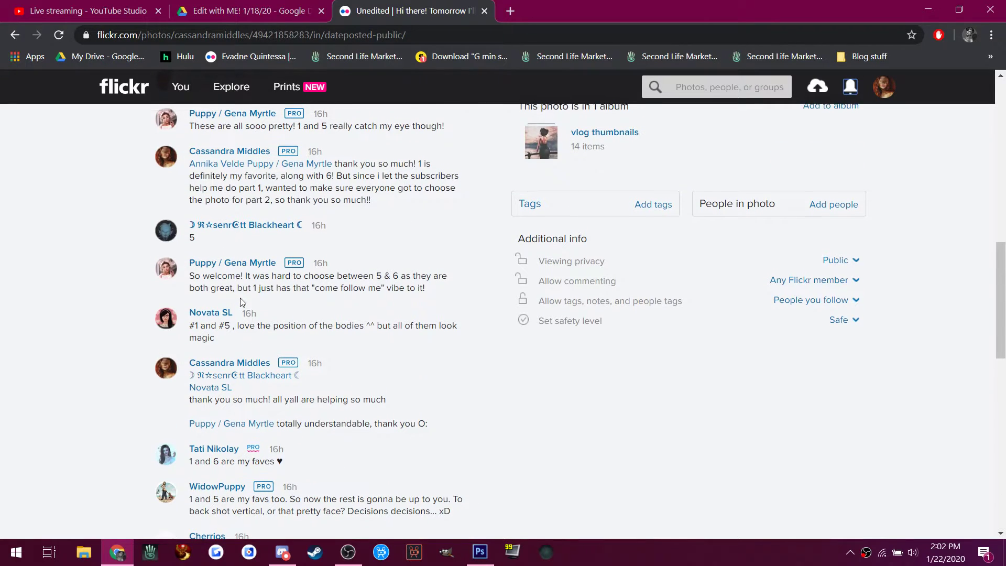
pyautogui.scroll(10, 241, 301)
pyautogui.click(376, 165)
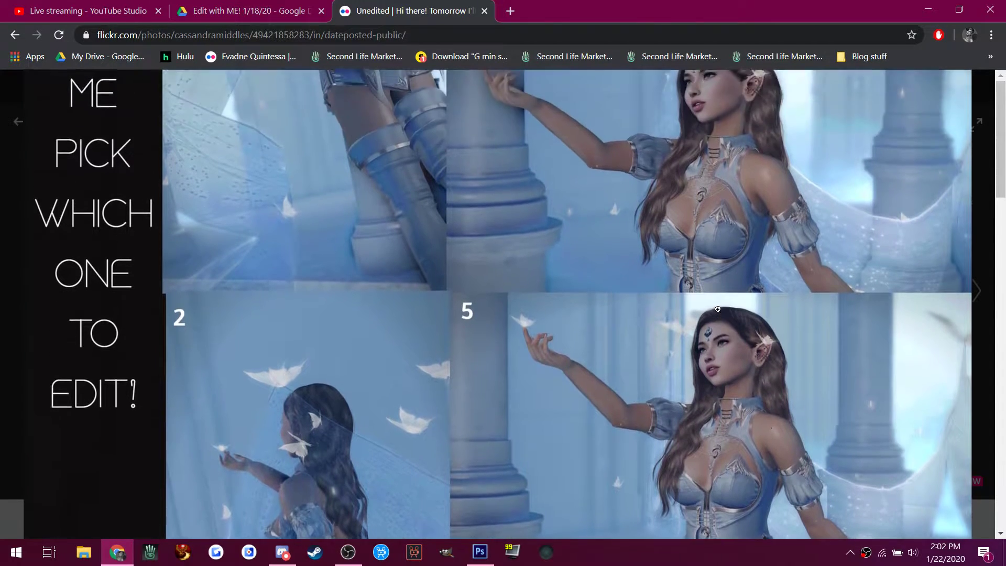
pyautogui.click(650, 320)
pyautogui.click(439, 493)
# Assign the Cutiefaces role to the newly joined member in Discord's general text channel, and return to voice-text-chat.
pyautogui.click(282, 551)
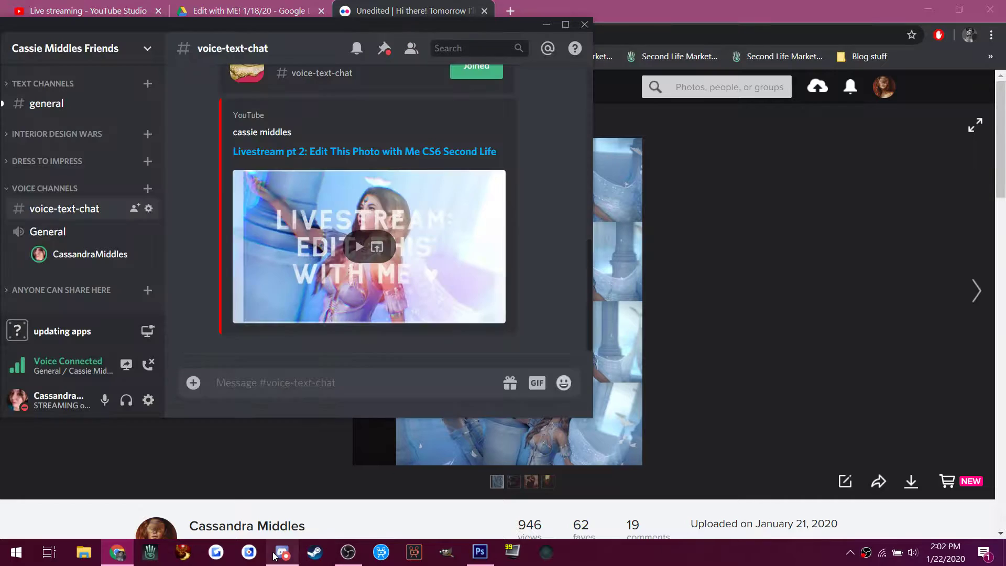
pyautogui.click(49, 107)
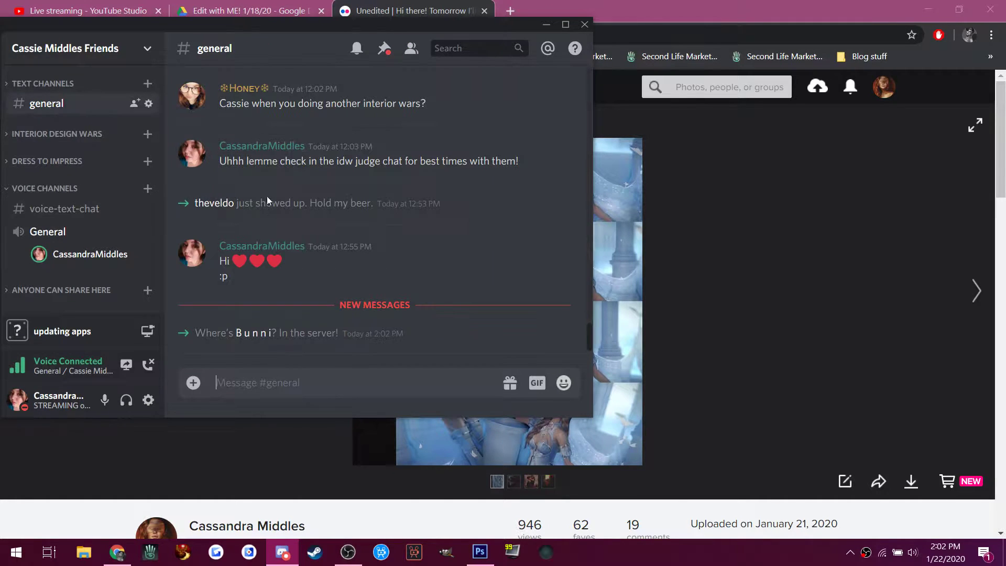
pyautogui.click(257, 326)
pyautogui.click(292, 304)
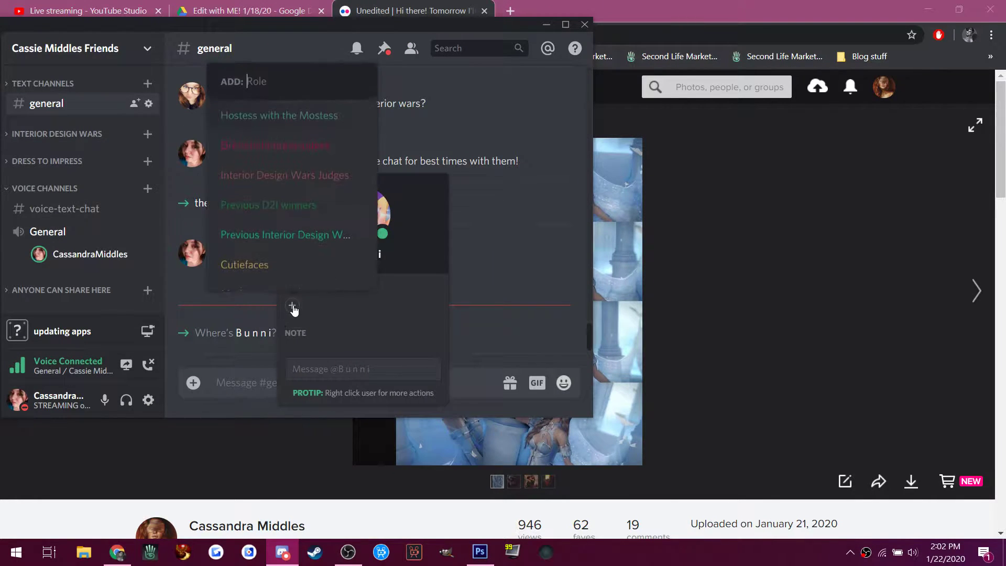
pyautogui.click(252, 267)
pyautogui.click(206, 360)
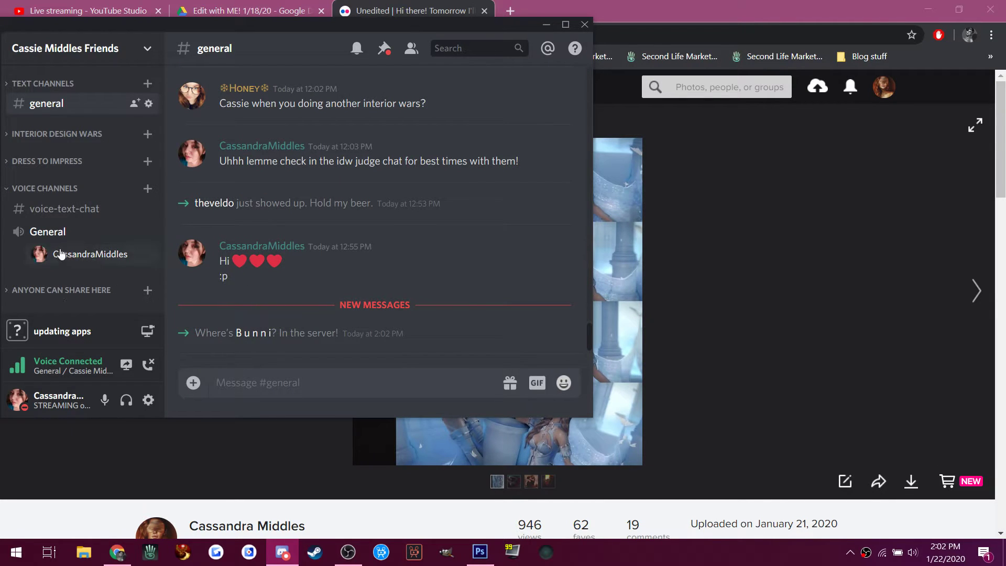
pyautogui.click(57, 208)
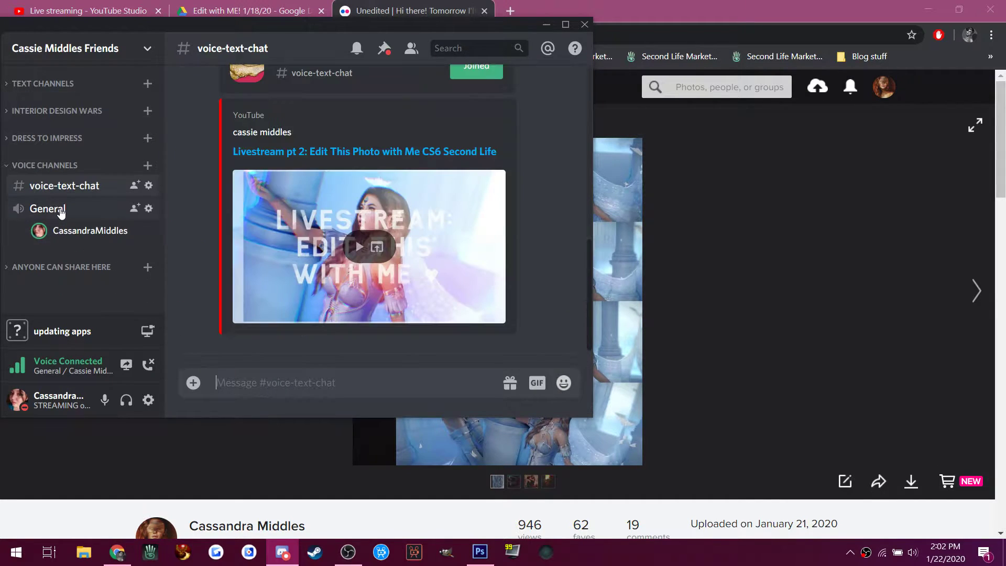
# Look over the shared "Edit with ME! 1/18/20" Drive folder and compare Snapshot_034.png with Snapshot_036.png in Photoshop.
pyautogui.click(714, 5)
pyautogui.click(215, 8)
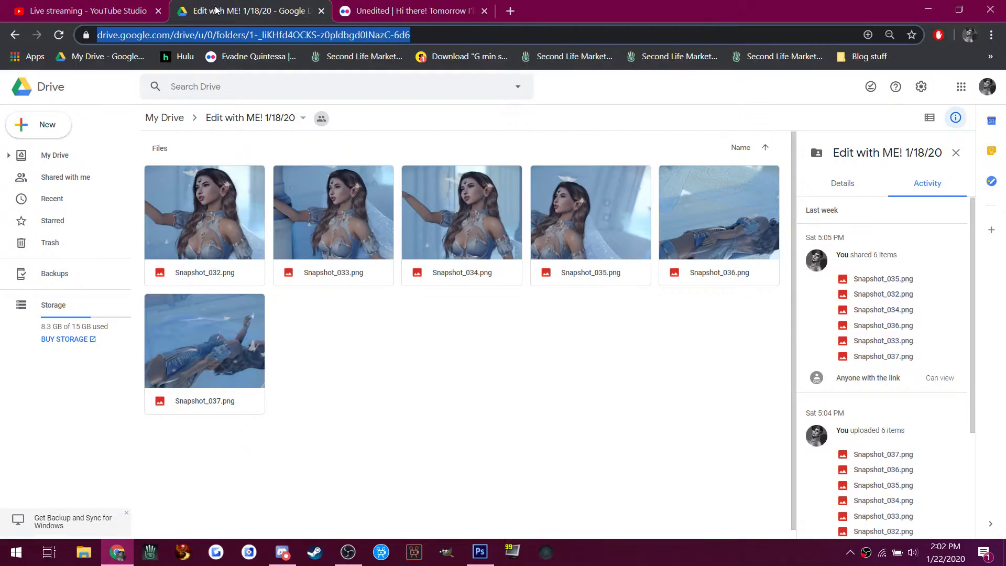
pyautogui.click(480, 551)
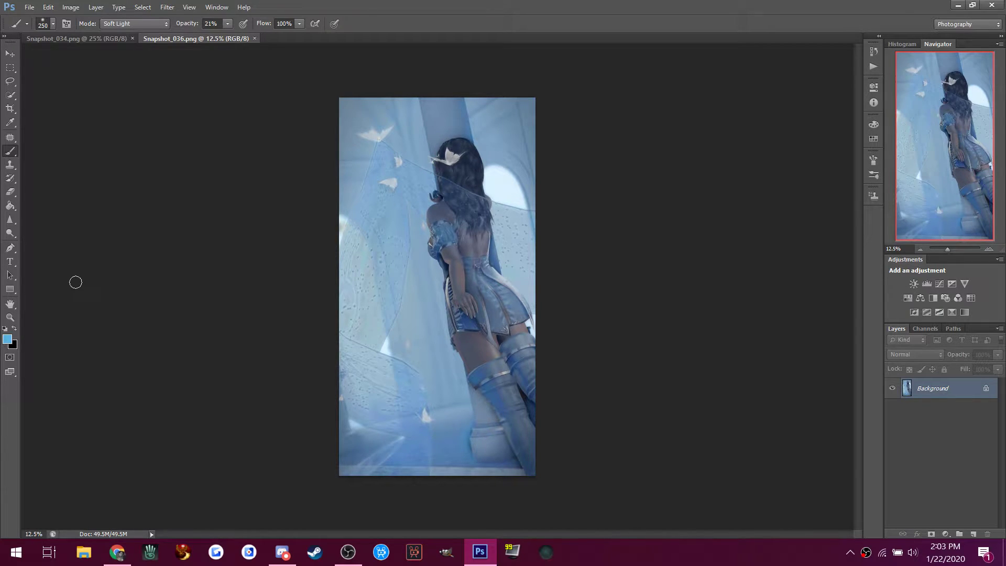
pyautogui.click(83, 39)
pyautogui.click(168, 37)
pyautogui.click(117, 552)
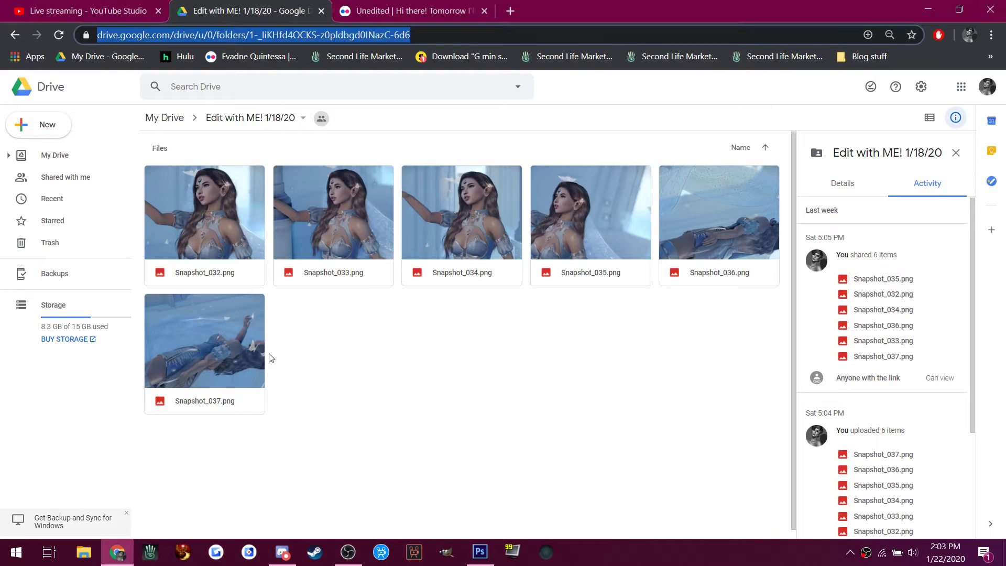
# Open the Pixlr X web editor in Chrome, look at snapshot_037.png and the available tools, and close the editor.
pyautogui.click(510, 11)
pyautogui.write('pix')
pyautogui.press('Return')
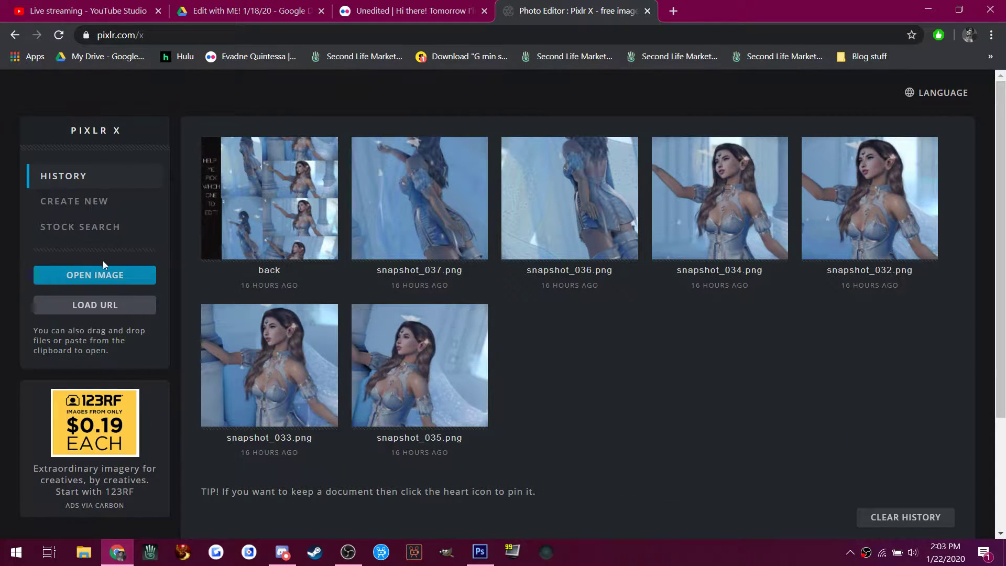
pyautogui.click(412, 186)
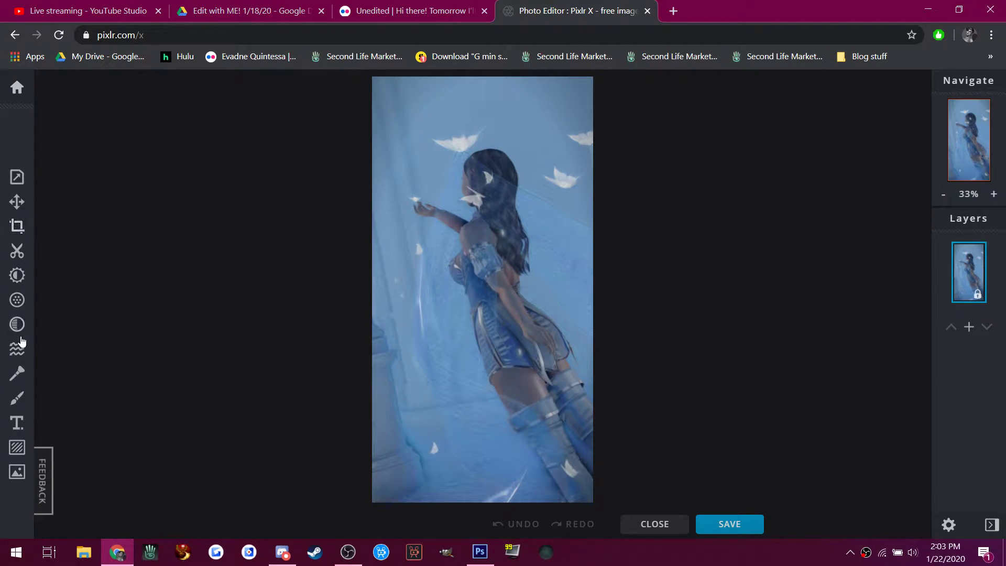
pyautogui.click(647, 11)
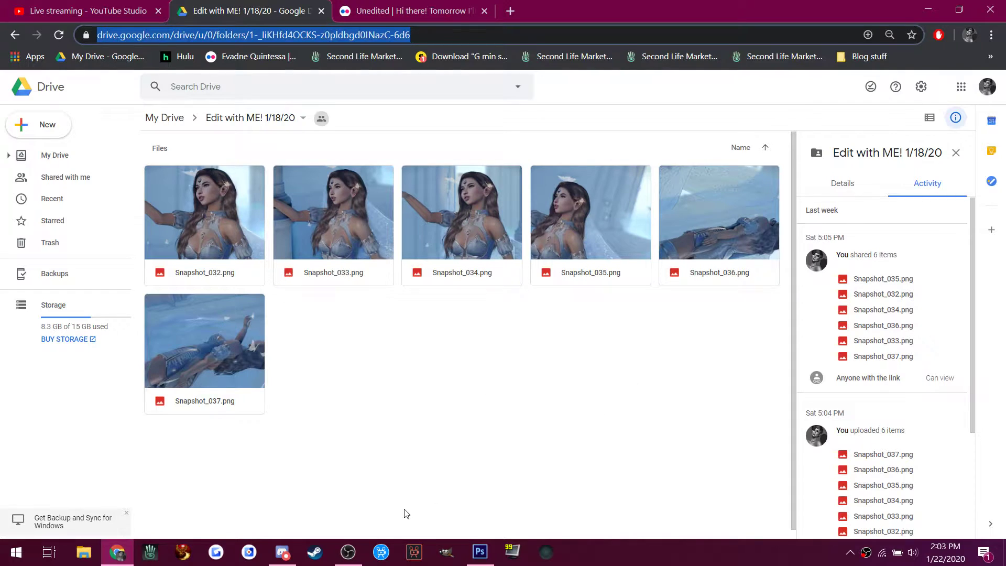
# Switch to Photoshop and compare Snapshot_036.png with Snapshot_034.png, leaving Snapshot_034.png in view.
pyautogui.click(479, 551)
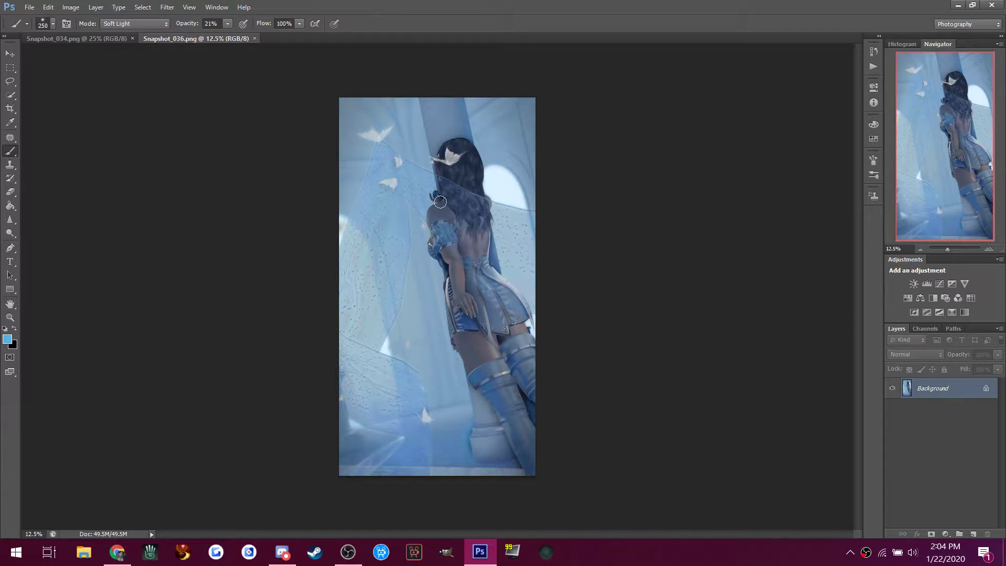
pyautogui.click(58, 39)
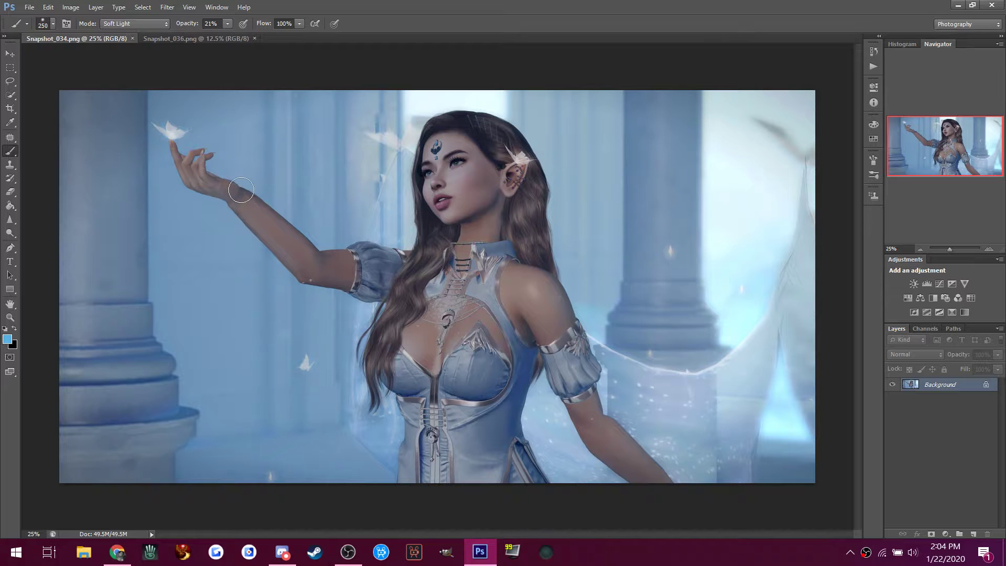
pyautogui.click(200, 37)
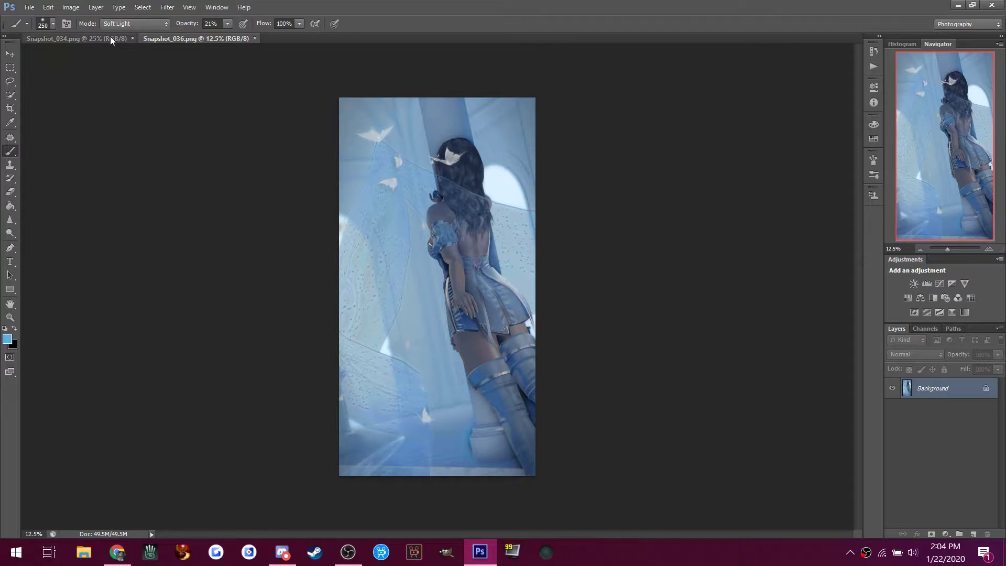
pyautogui.click(95, 40)
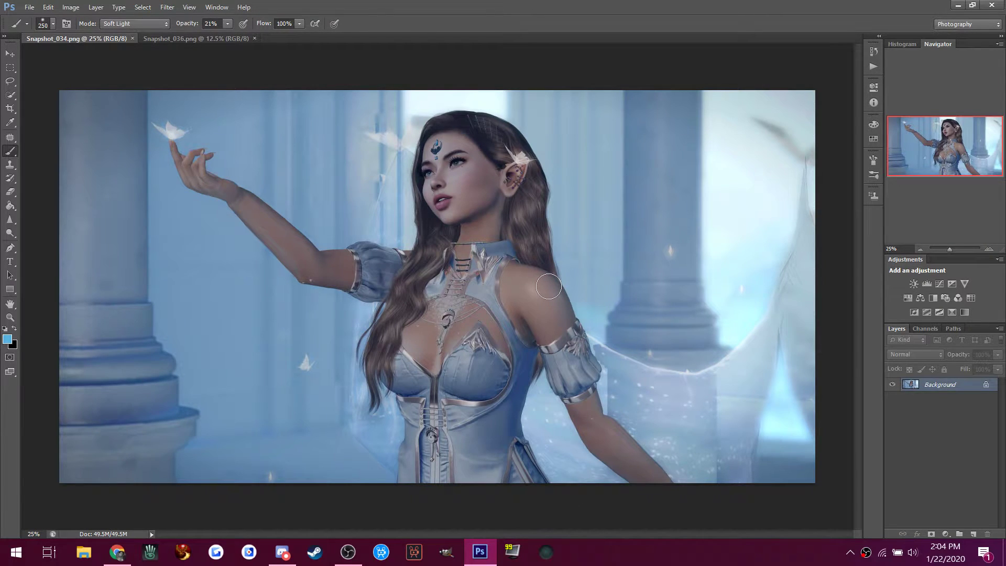
# Check Discord's voice-text-chat channel, return to Photoshop and duplicate the Background layer of Snapshot_034.png.
pyautogui.click(282, 552)
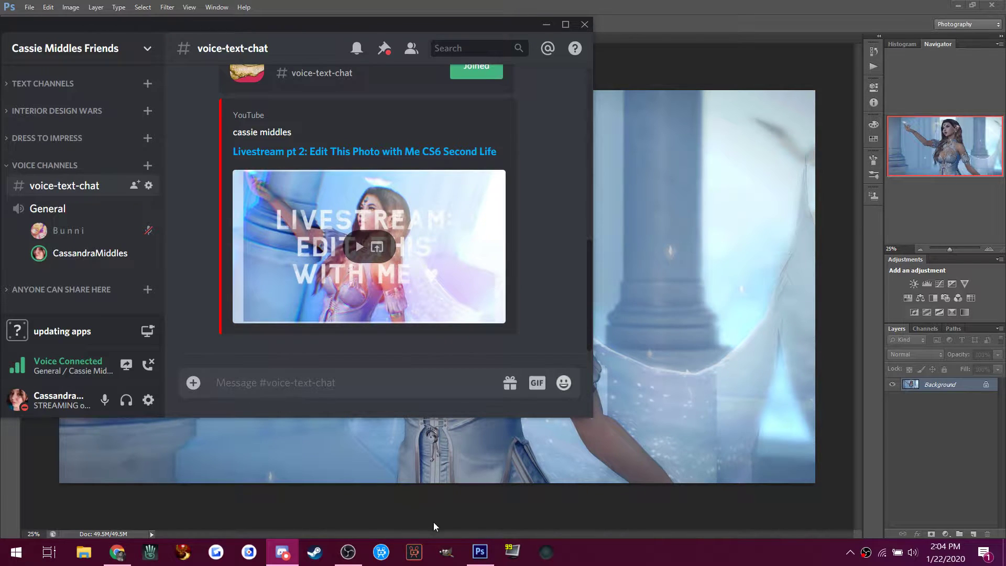
pyautogui.click(479, 552)
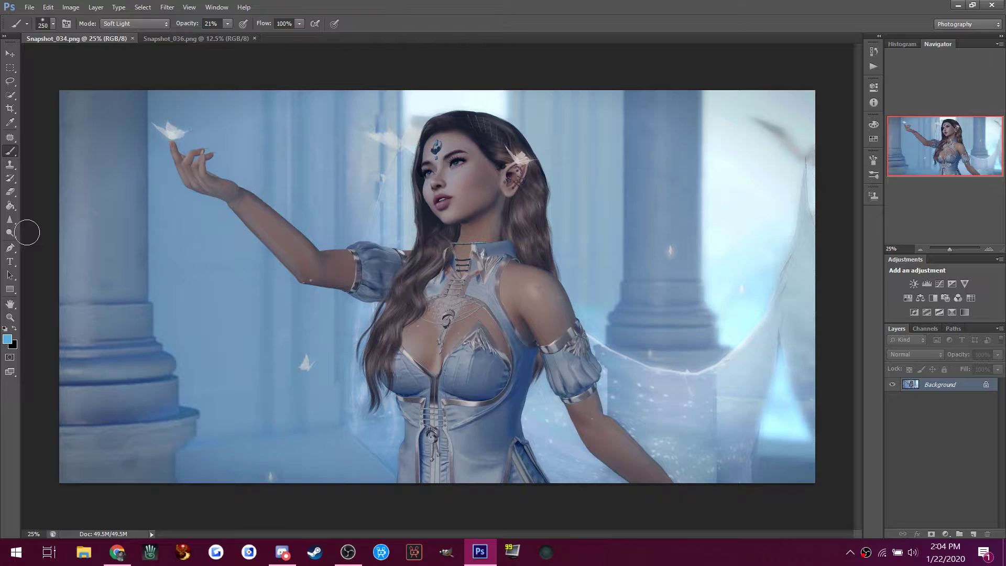
pyautogui.hotkey('ctrl', 'j')
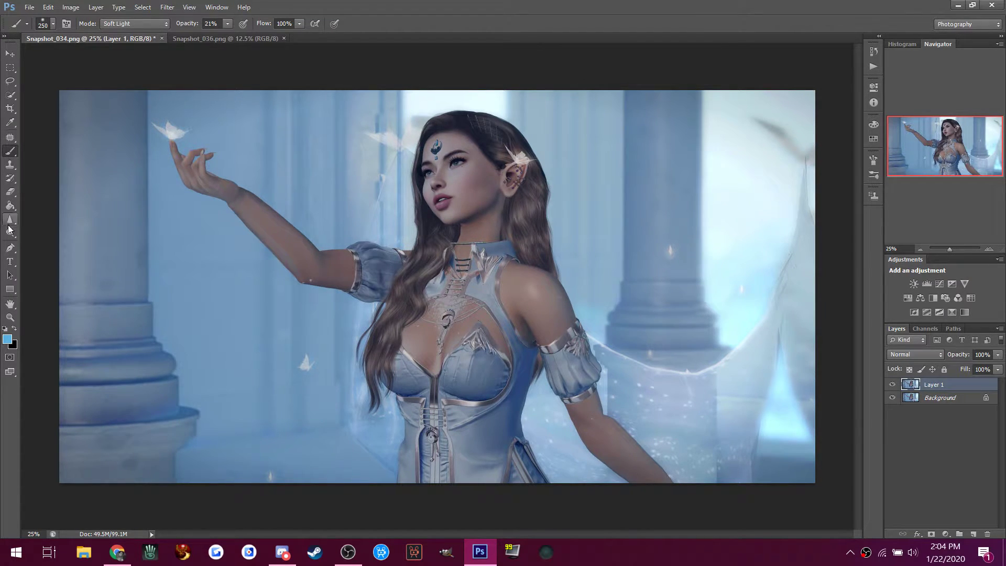
# Review the livestream invitation and links posted in Discord's voice-text-chat channel, and return to Photoshop.
pyautogui.click(283, 554)
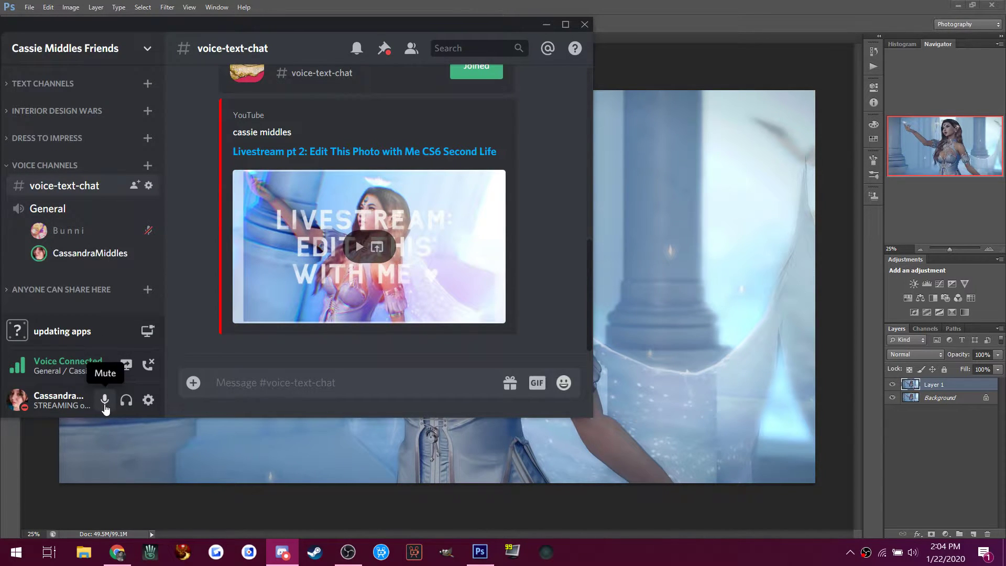
pyautogui.scroll(5, 280, 258)
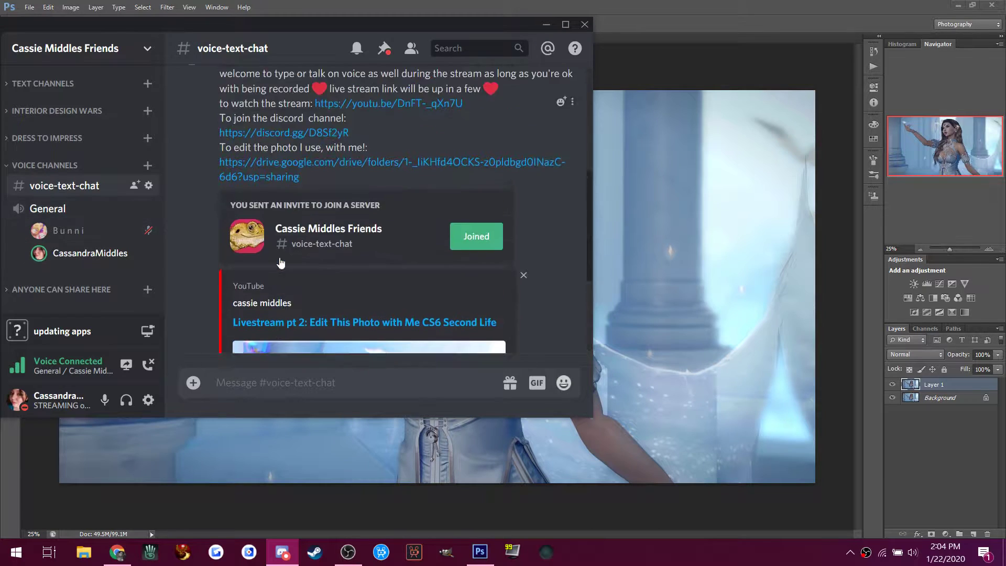
pyautogui.scroll(-5, 280, 258)
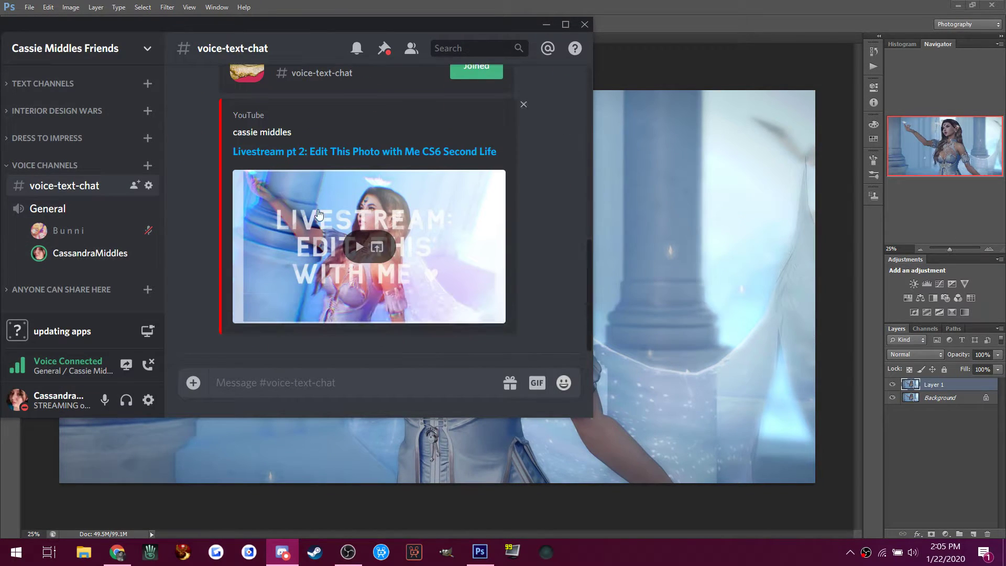
pyautogui.click(707, 4)
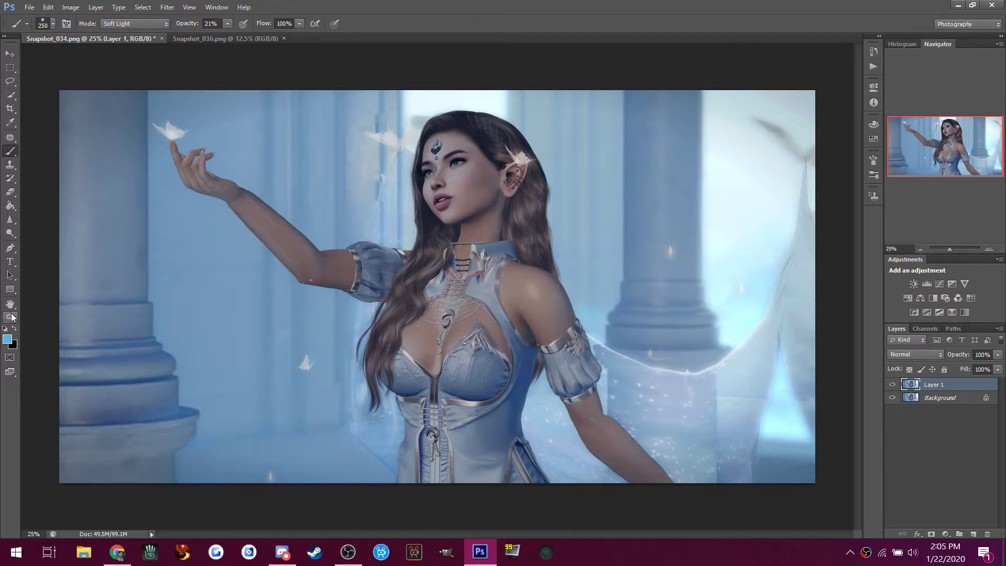
# Open the Liquify filter on the duplicated layer and set its preview magnification to 100%, at the raised hand and wrist.
pyautogui.click(167, 6)
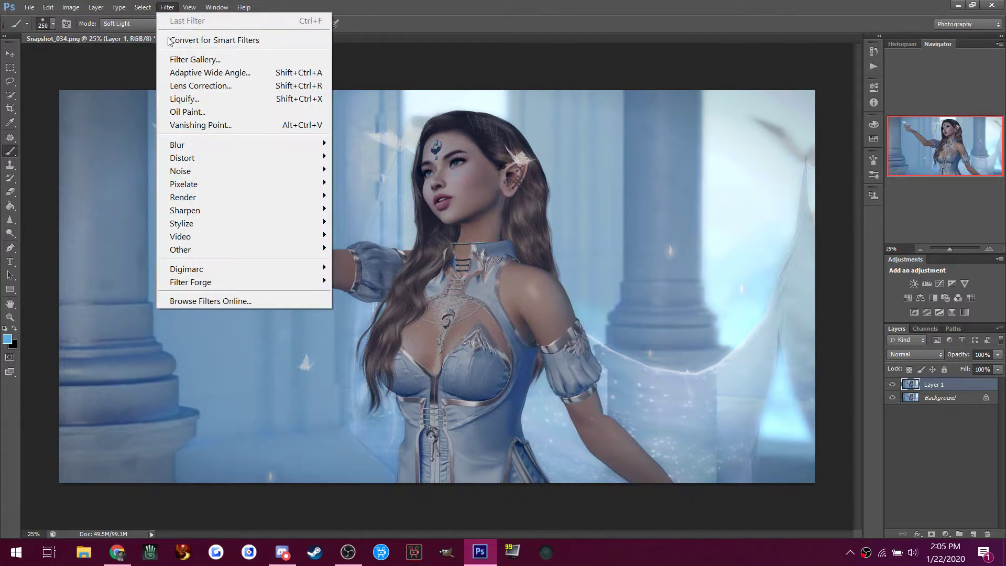
pyautogui.click(189, 99)
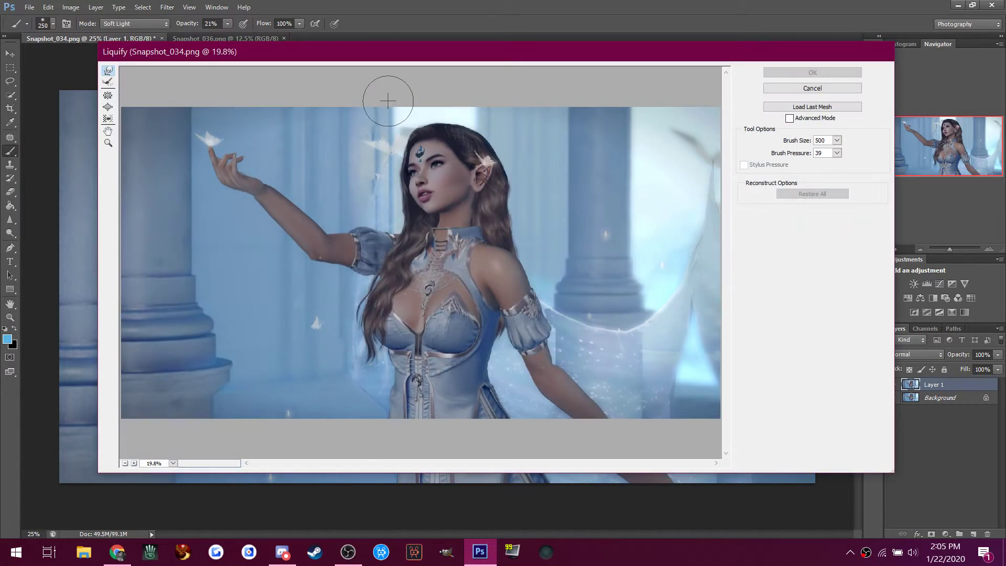
pyautogui.click(173, 463)
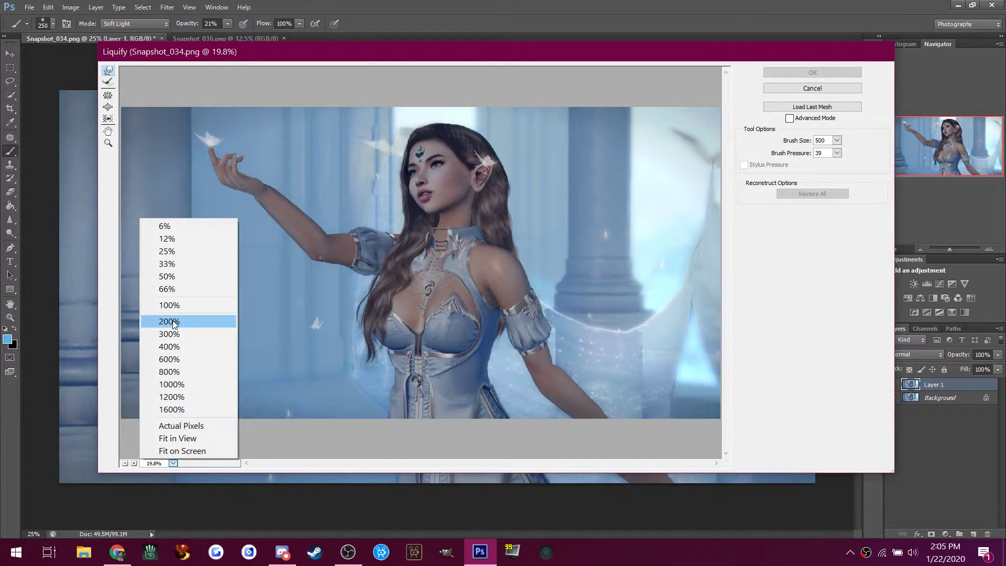
pyautogui.click(185, 305)
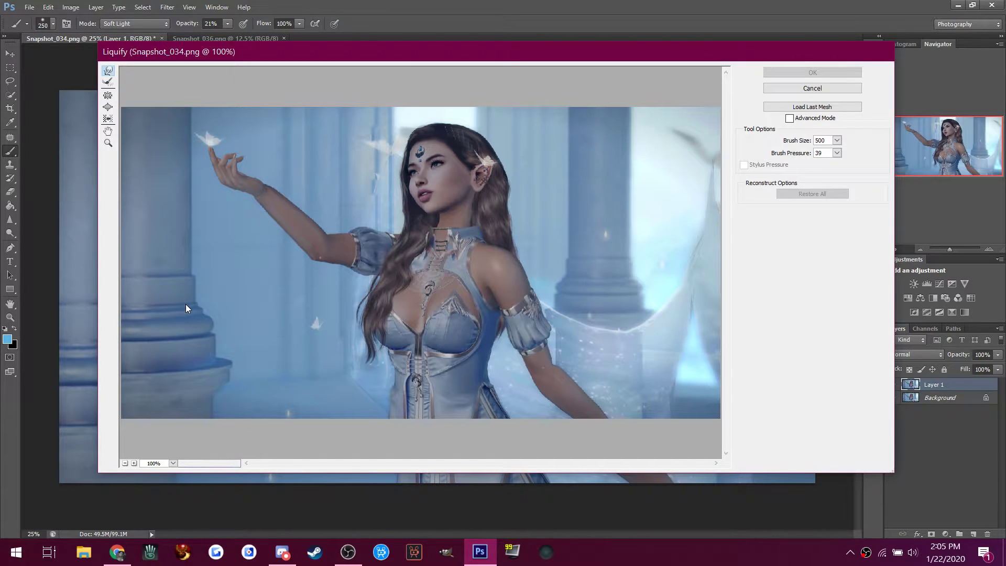
pyautogui.scroll(2, 304, 271)
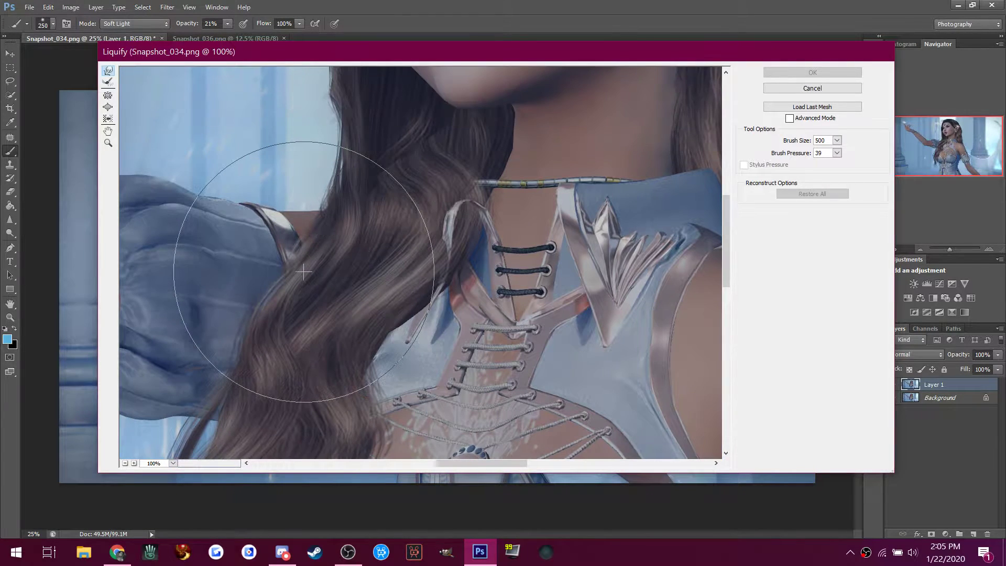
pyautogui.moveTo(480, 465); pyautogui.dragTo(358, 456)
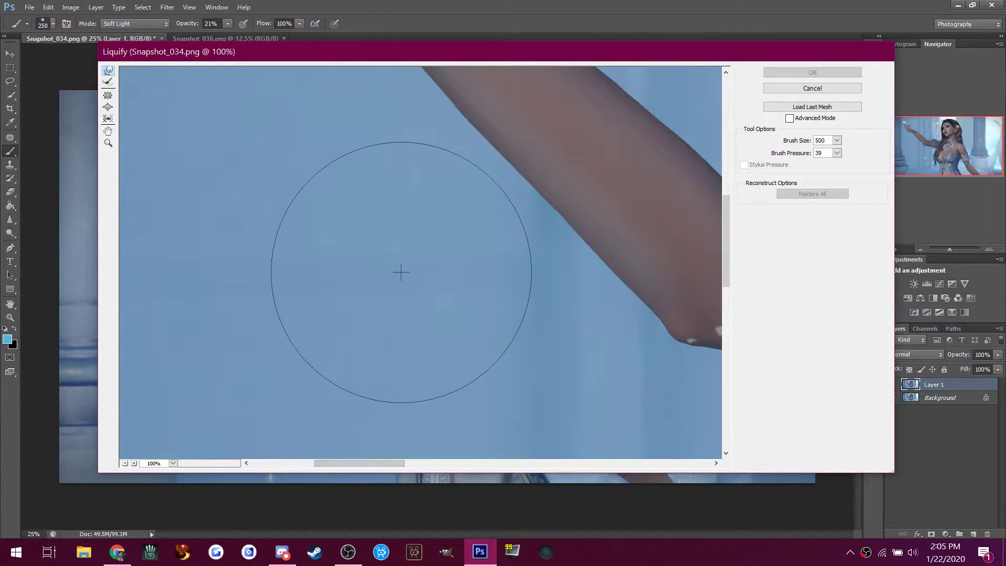
pyautogui.scroll(5, 400, 270)
pyautogui.scroll(3, 401, 271)
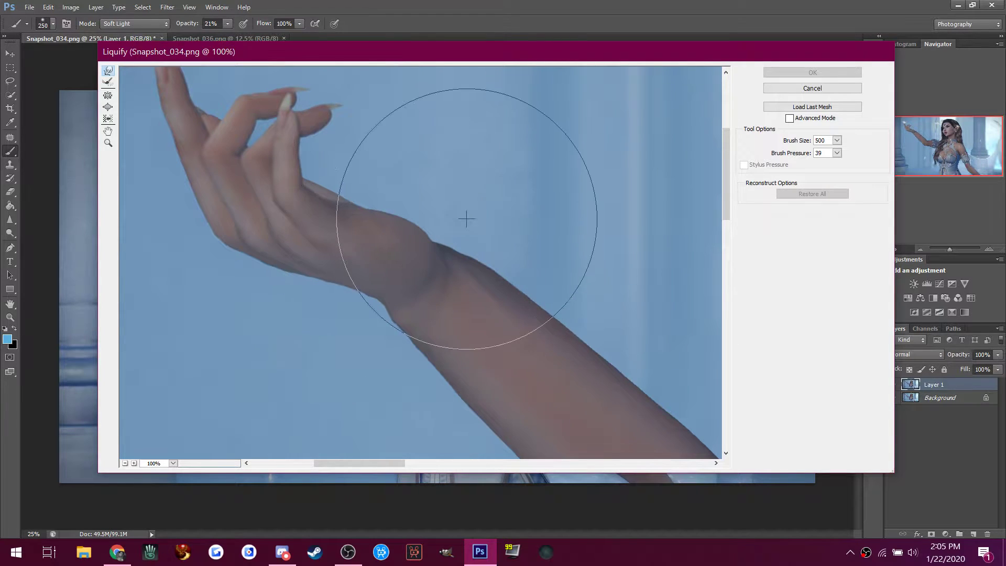
# Smooth the outline of the raised wrist and forearm in Liquify with a brush size of 250.
pyautogui.press('[')
pyautogui.press('[')
pyautogui.press('[')
pyautogui.press('[')
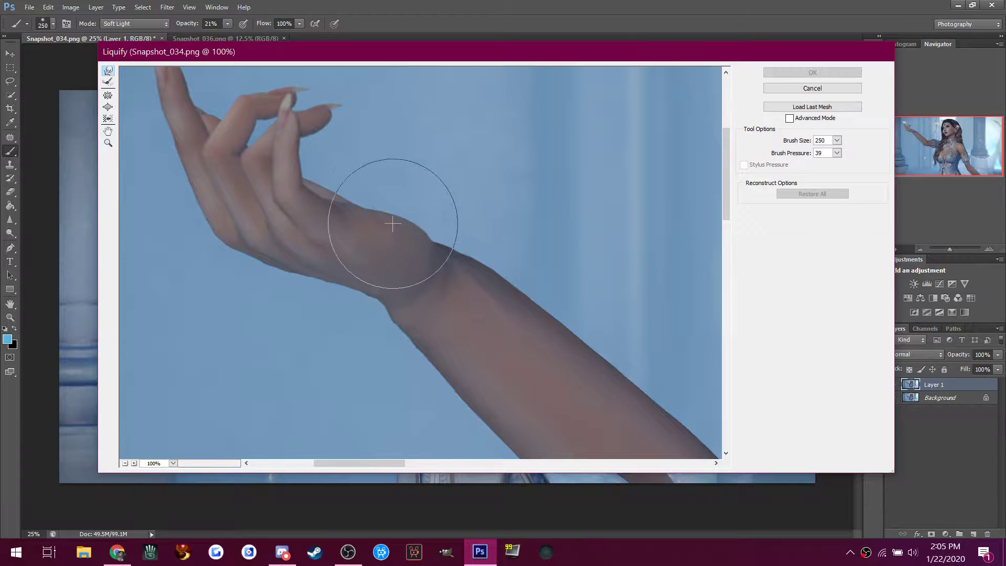
pyautogui.moveTo(482, 237); pyautogui.dragTo(480, 241)
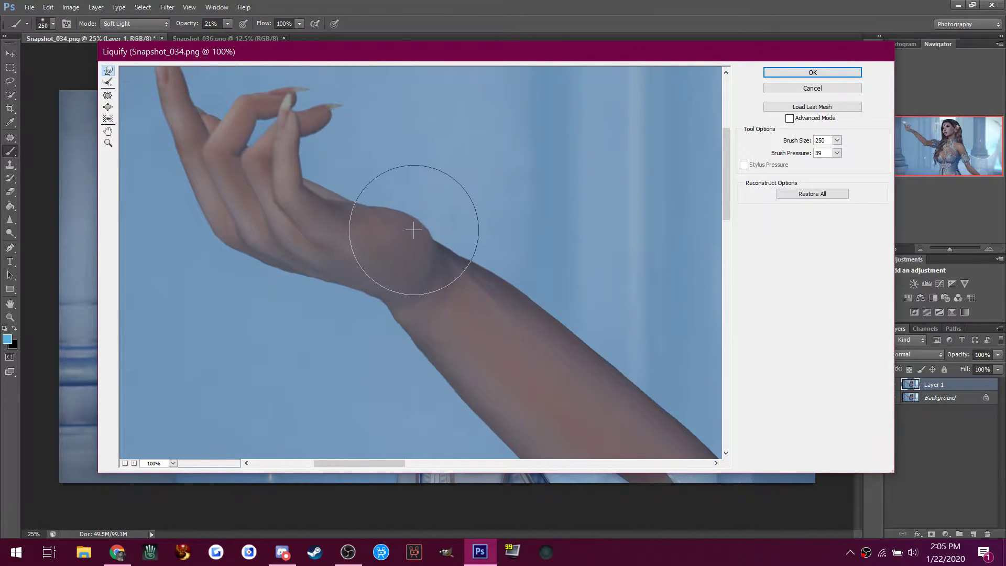
pyautogui.moveTo(416, 247)
pyautogui.mouseDown()
pyautogui.moveTo(516, 243)
pyautogui.moveTo(483, 263)
pyautogui.mouseUp()
pyautogui.moveTo(388, 367); pyautogui.dragTo(415, 362)
pyautogui.moveTo(447, 397); pyautogui.dragTo(458, 402)
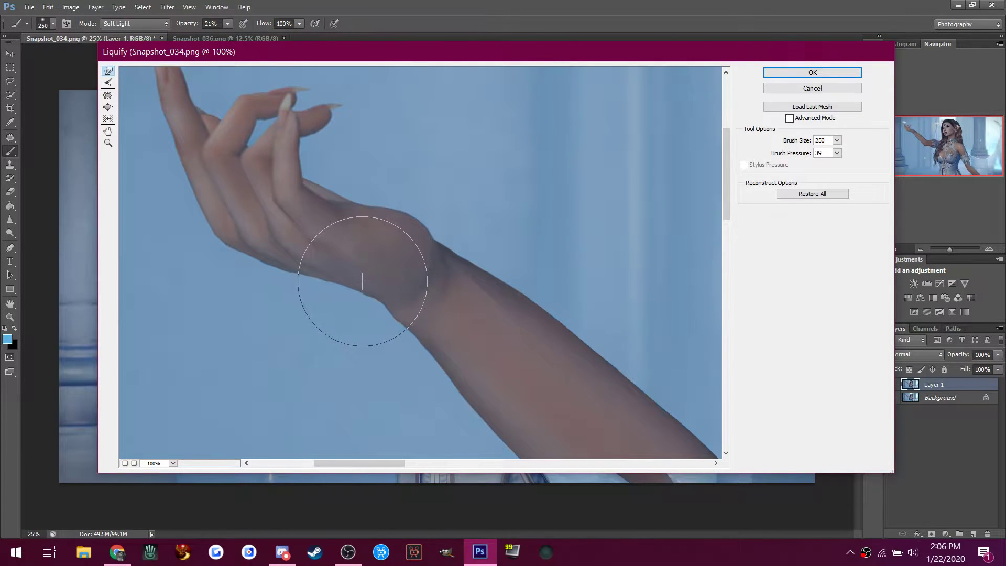
# Check Discord's voice-text-chat channel for new messages, return to Liquify and set the brush size to 150.
pyautogui.click(283, 551)
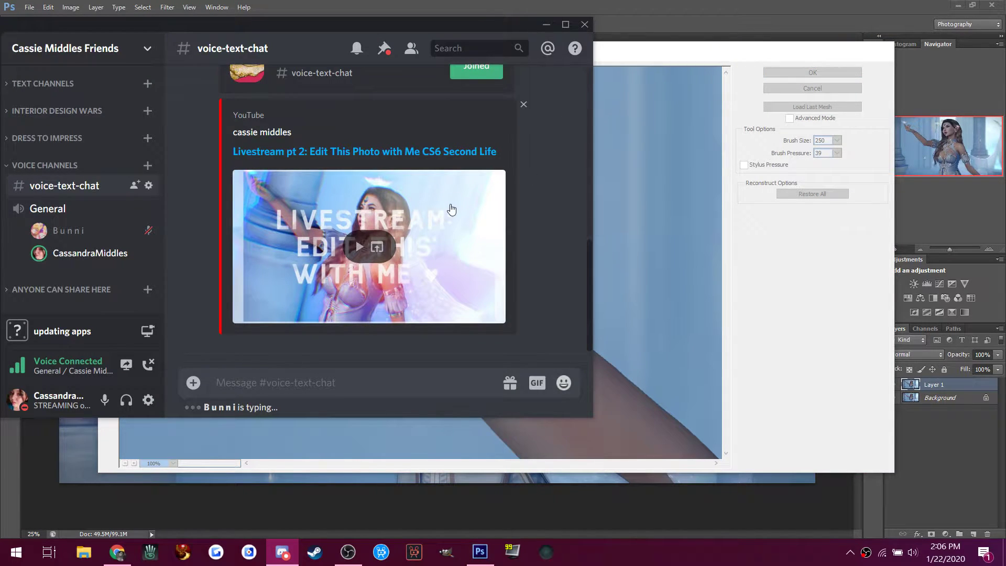
pyautogui.click(709, 8)
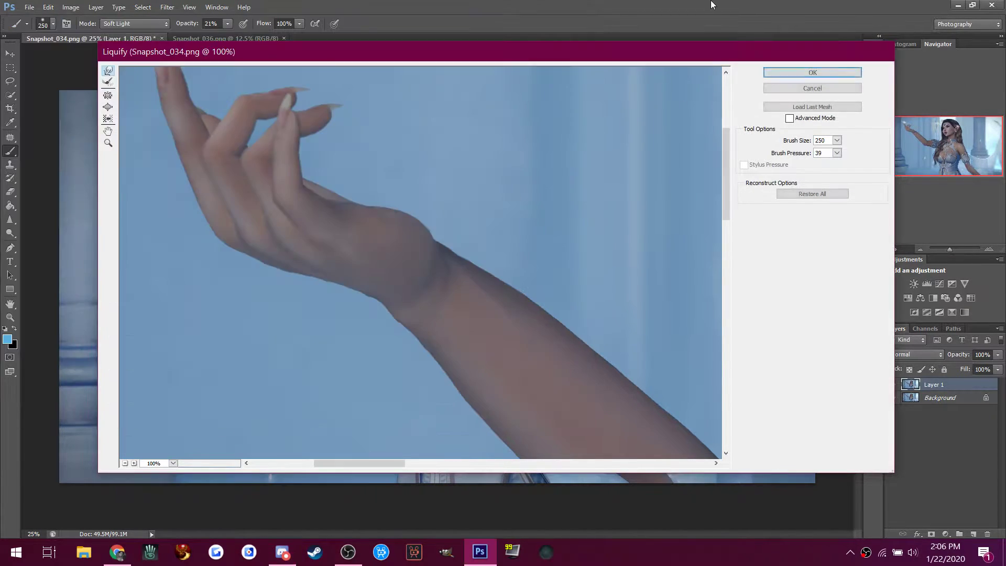
pyautogui.press('[')
pyautogui.press('[')
pyautogui.press('[')
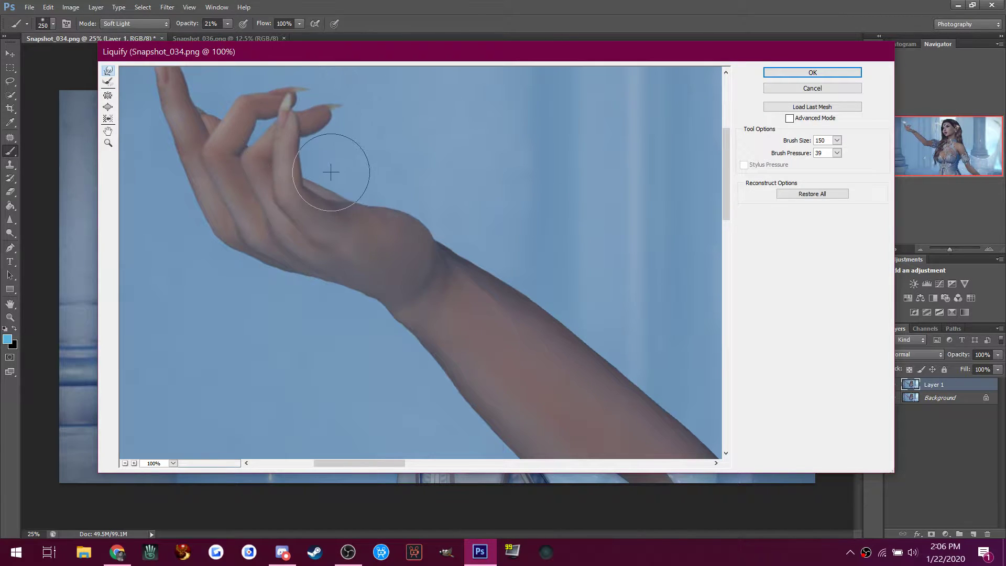
# Smooth the angular elbow crease on the lowered arm in Liquify with the 150 brush.
pyautogui.moveTo(385, 463); pyautogui.dragTo(539, 448)
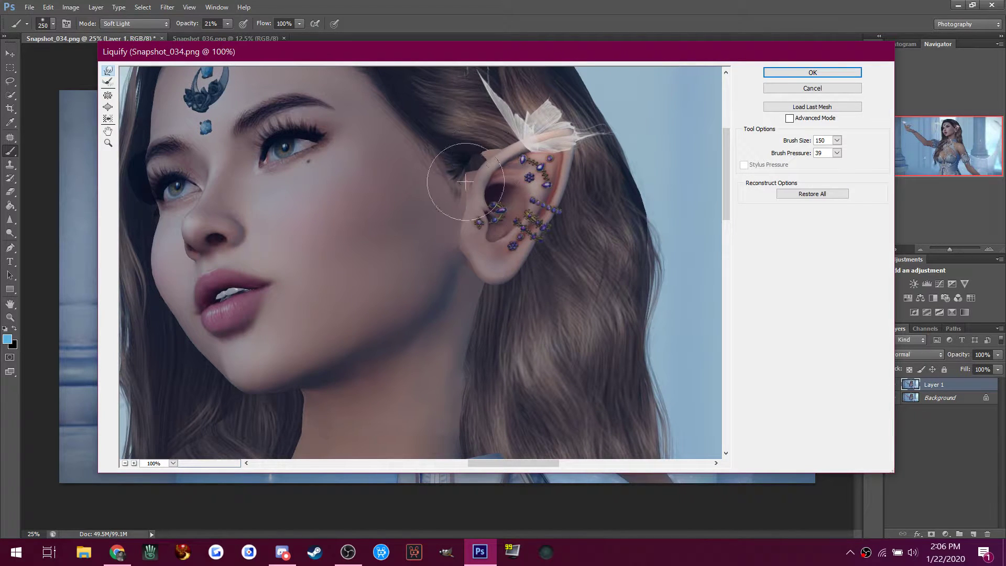
pyautogui.scroll(-15, 465, 182)
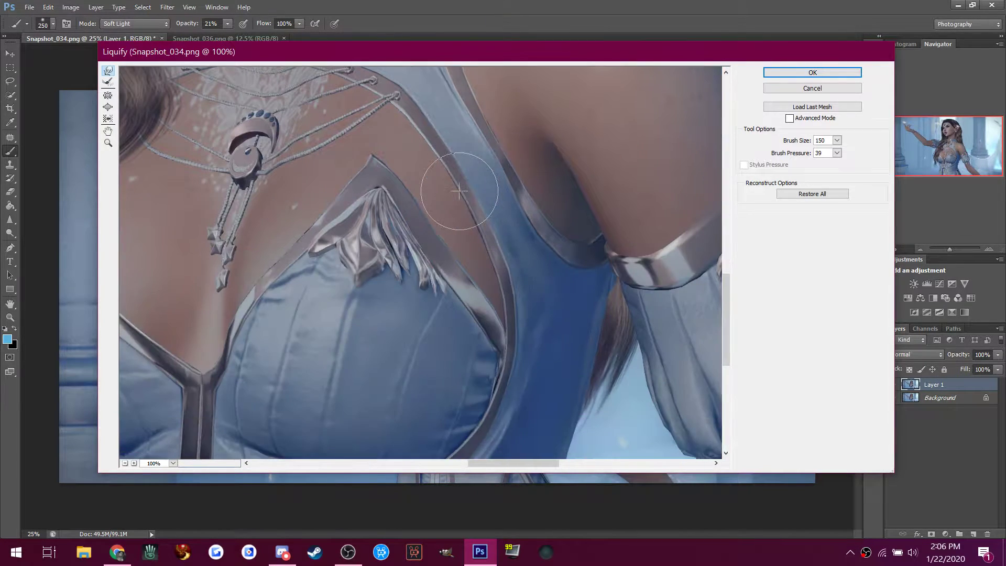
pyautogui.scroll(-10, 459, 191)
pyautogui.moveTo(480, 468); pyautogui.dragTo(558, 449)
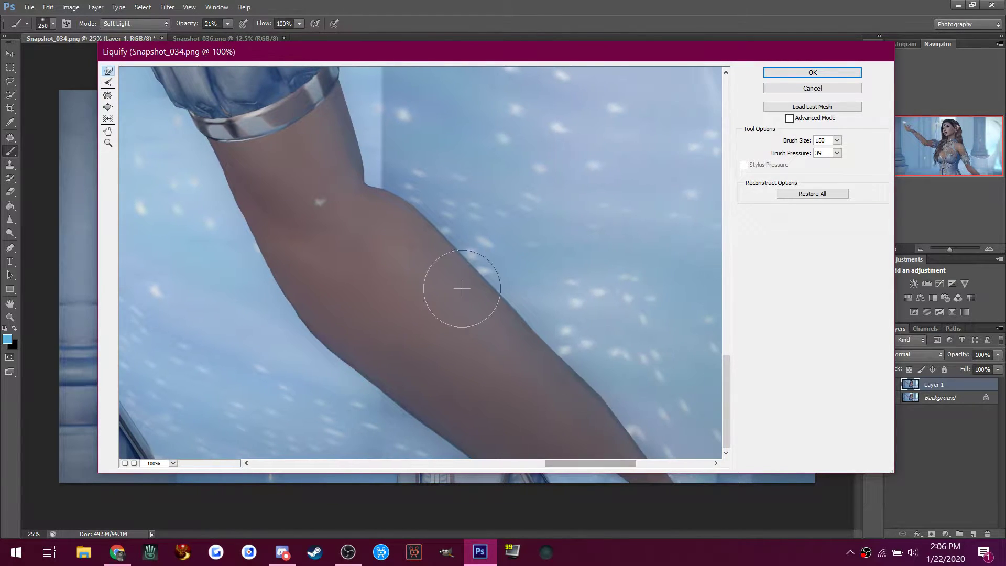
pyautogui.moveTo(329, 184); pyautogui.dragTo(355, 194)
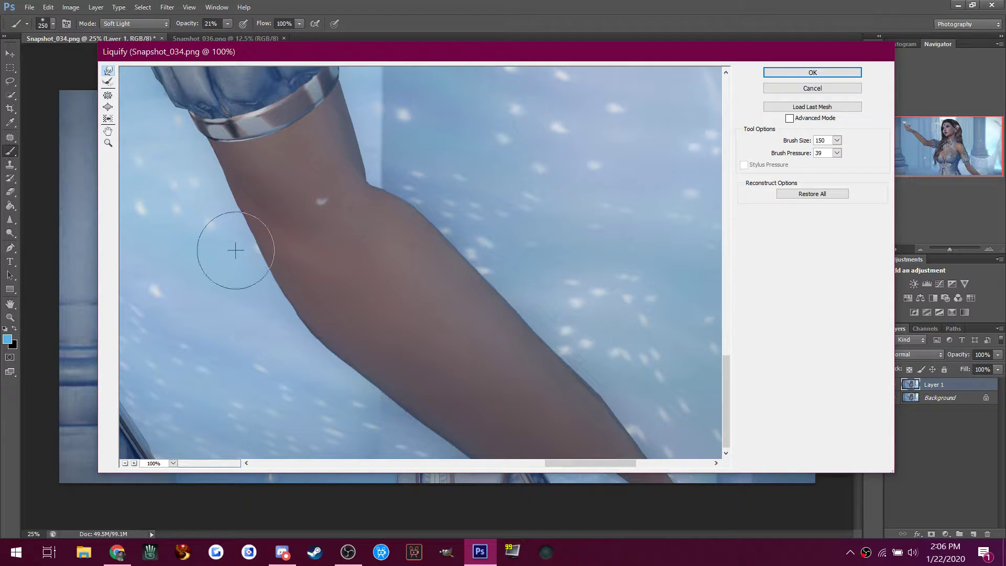
# Smooth the underside and outer edge of the lowered forearm in Liquify, using brush sizes of 300 and 125.
pyautogui.press(']')
pyautogui.press(']')
pyautogui.press(']')
pyautogui.press(']')
pyautogui.press(']')
pyautogui.press(']')
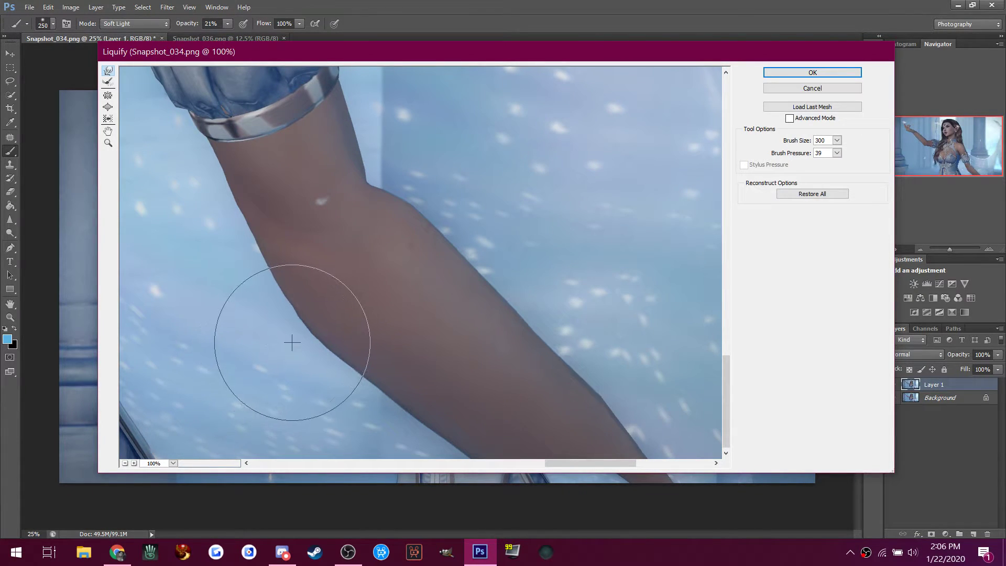
pyautogui.press('[')
pyautogui.press('[')
pyautogui.press('[')
pyautogui.press('[')
pyautogui.press('[')
pyautogui.press('[')
pyautogui.press('[')
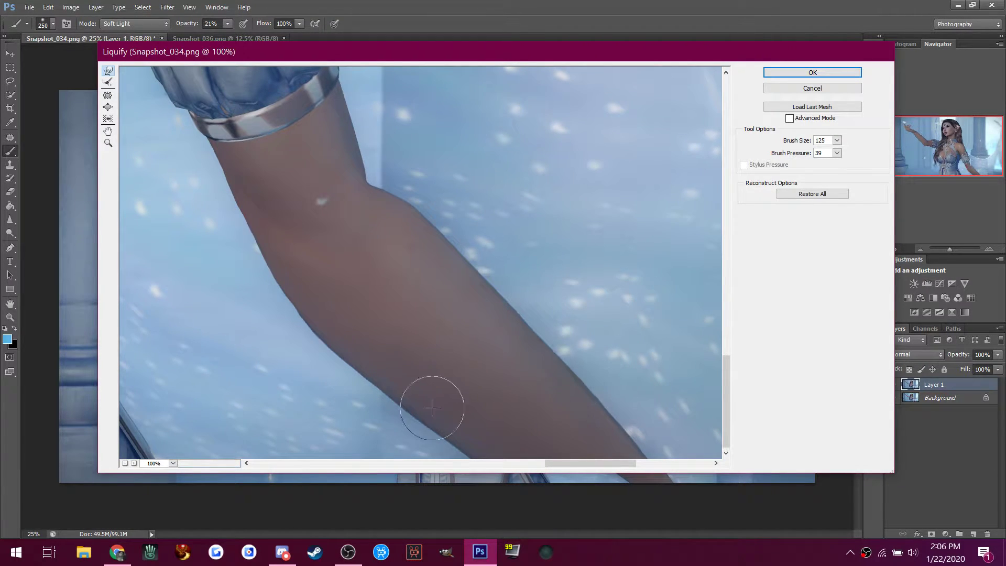
# Inspect the sleeve, face and hair in the Liquify preview and apply the filter to the layer.
pyautogui.scroll(3, 259, 333)
pyautogui.scroll(5, 259, 333)
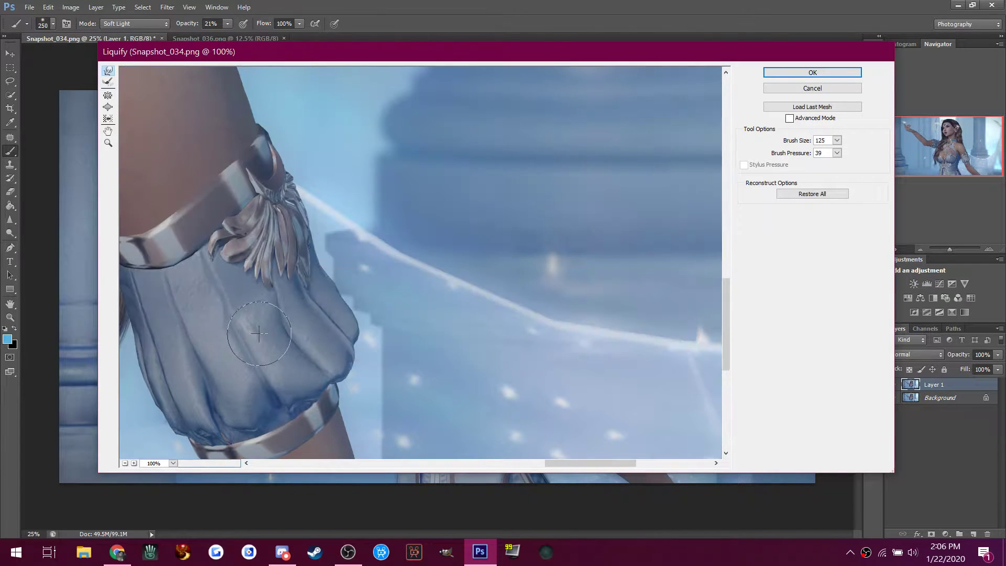
pyautogui.moveTo(560, 464); pyautogui.dragTo(452, 463)
pyautogui.scroll(10, 406, 240)
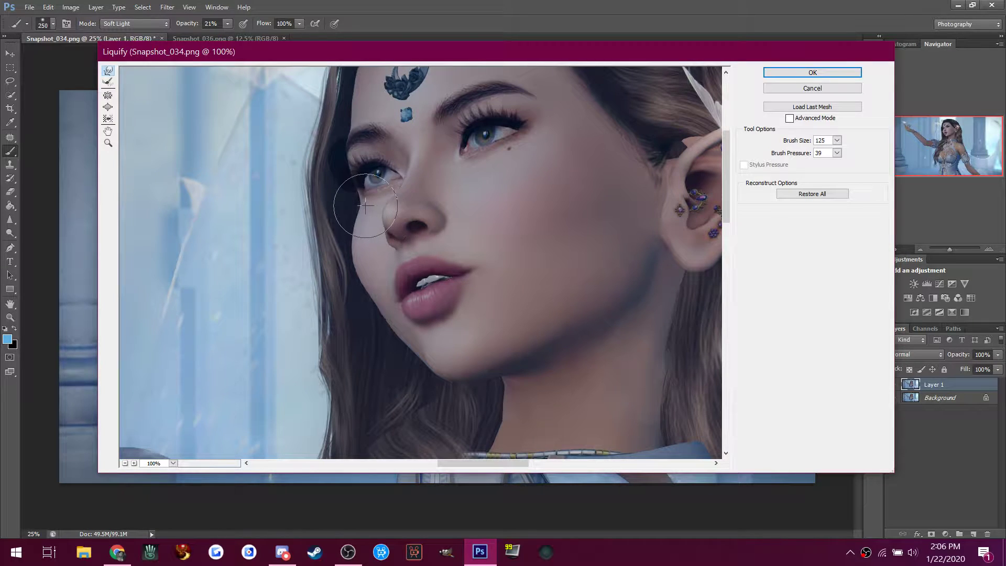
pyautogui.scroll(2, 379, 201)
pyautogui.scroll(2, 379, 196)
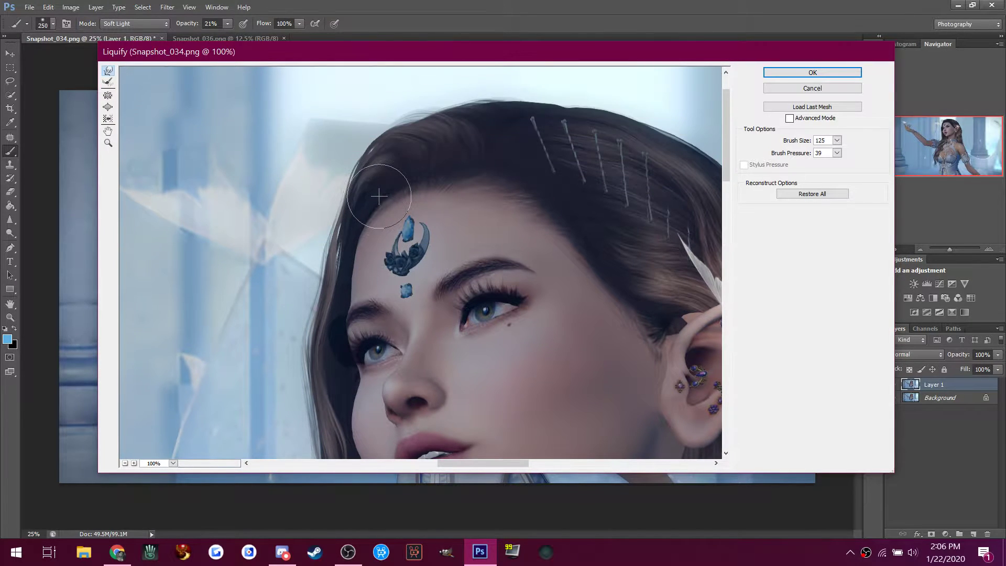
pyautogui.click(800, 77)
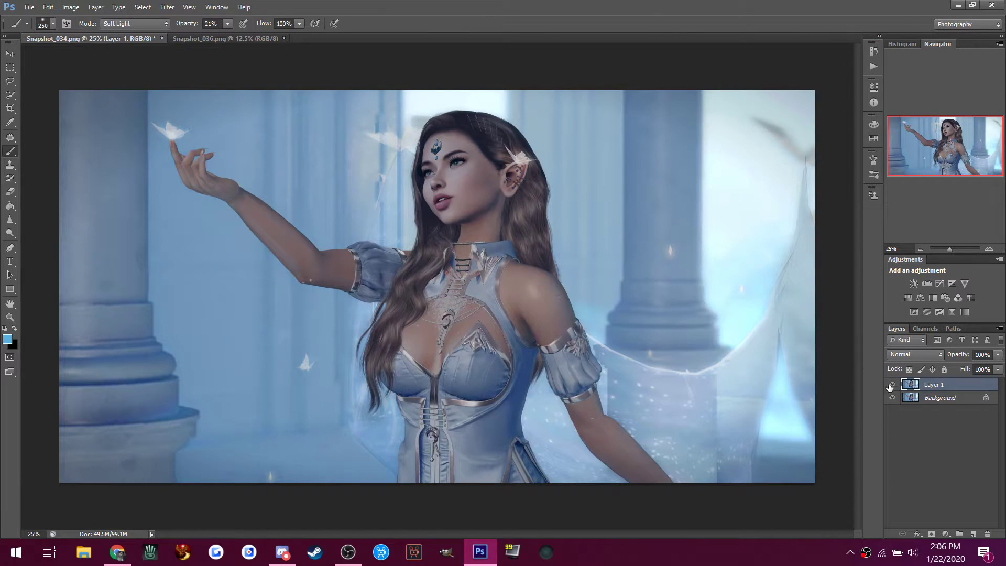
# Toggle the liquified layer's visibility to compare it with the original, and read the new messages in Discord's voice-text-chat channel.
pyautogui.click(891, 386)
pyautogui.click(891, 386)
pyautogui.click(891, 386)
pyautogui.click(891, 386)
pyautogui.click(283, 552)
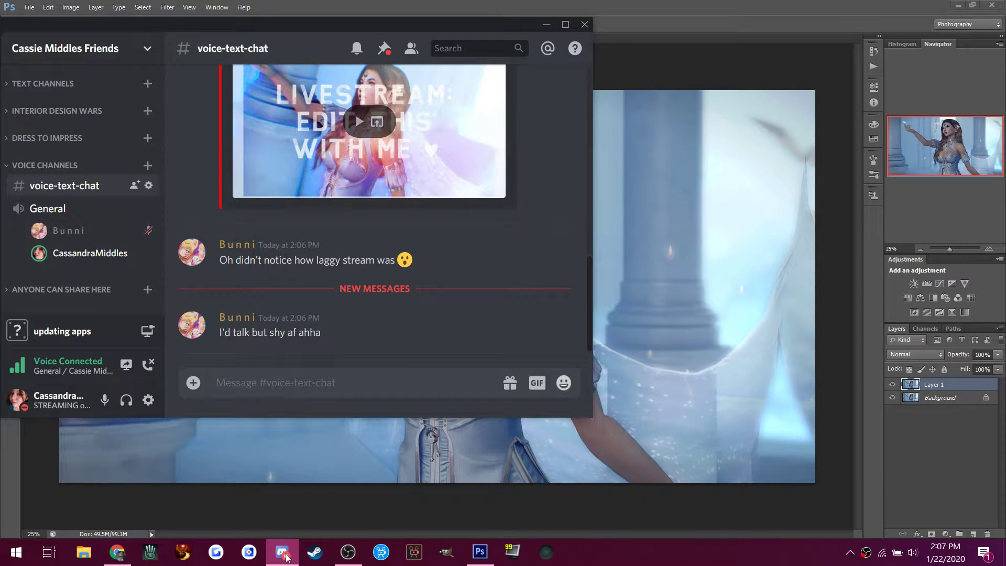
# Return to Photoshop and blur the background by the butterfly beside the head and the wing tip at the upper right, enlarging the Blur brush to 300.
pyautogui.click(283, 552)
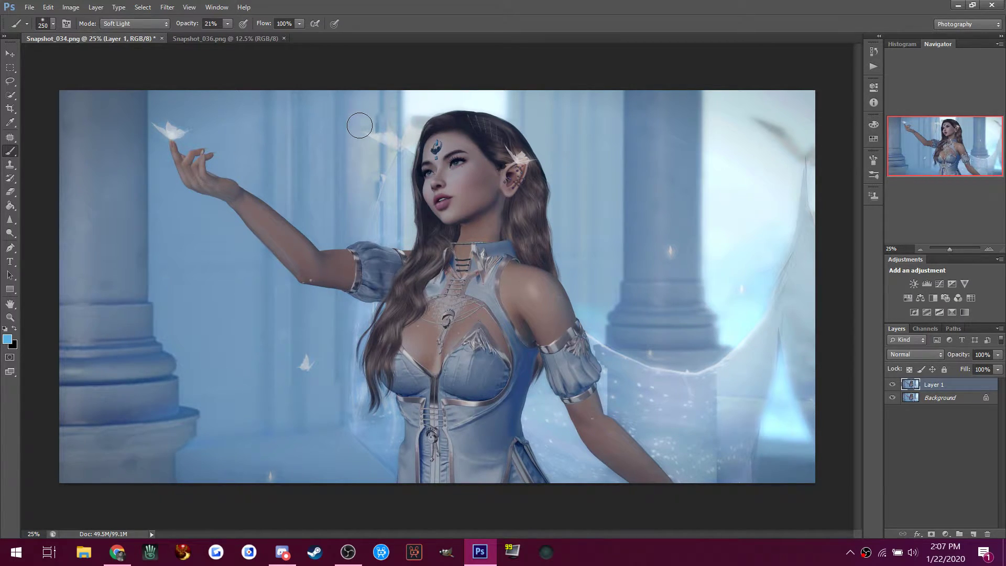
pyautogui.click(12, 233)
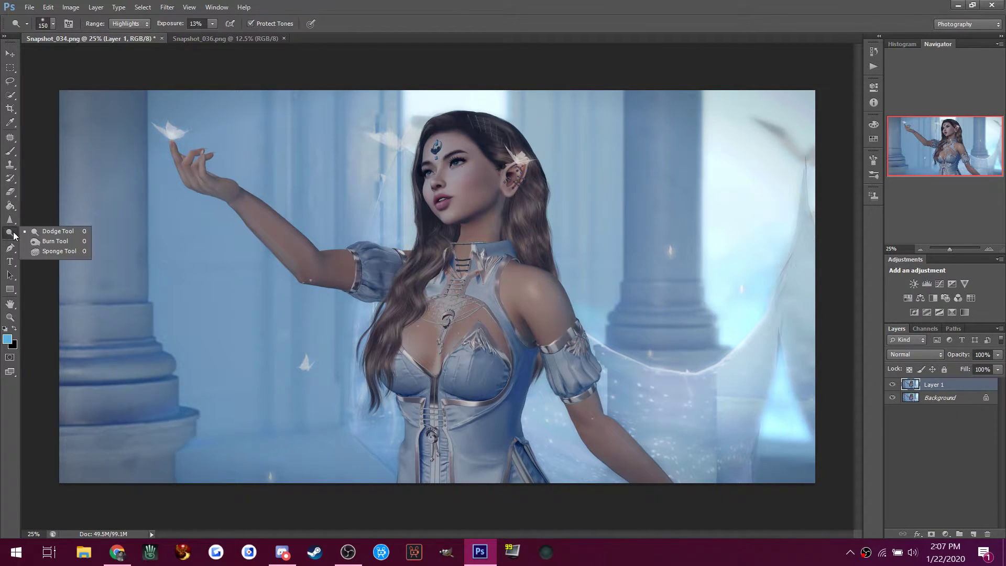
pyautogui.click(11, 235)
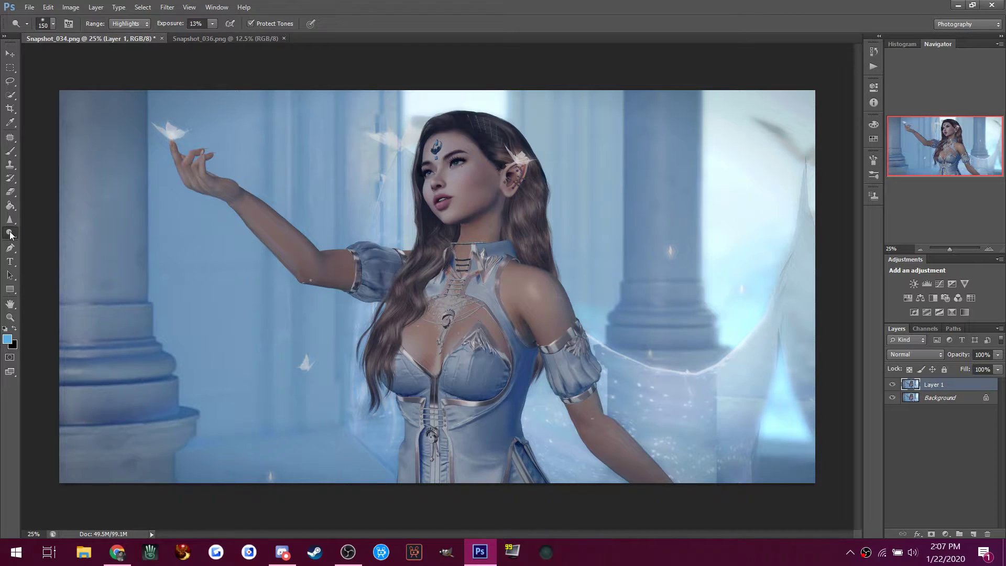
pyautogui.click(11, 219)
pyautogui.click(52, 218)
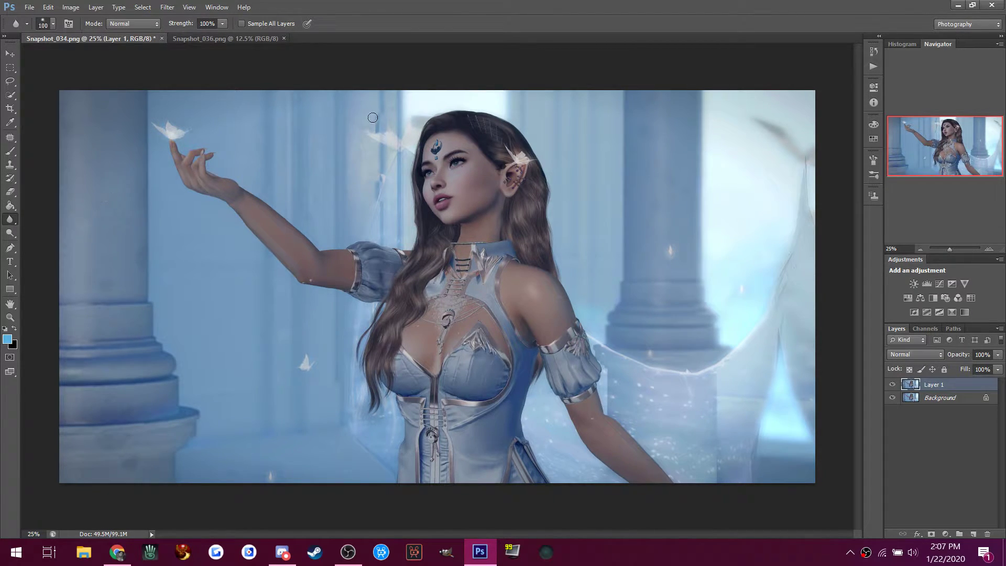
pyautogui.press(']')
pyautogui.press(']')
pyautogui.moveTo(357, 153)
pyautogui.mouseDown()
pyautogui.moveTo(349, 151)
pyautogui.moveTo(363, 150)
pyautogui.moveTo(378, 121)
pyautogui.mouseUp()
pyautogui.moveTo(364, 125)
pyautogui.mouseDown()
pyautogui.moveTo(387, 140)
pyautogui.moveTo(362, 117)
pyautogui.moveTo(375, 126)
pyautogui.mouseUp()
pyautogui.moveTo(803, 149); pyautogui.dragTo(804, 140)
# Read the new messages in Discord's voice-text-chat channel and glance at the Snapshot_036.png document.
pyautogui.click(283, 556)
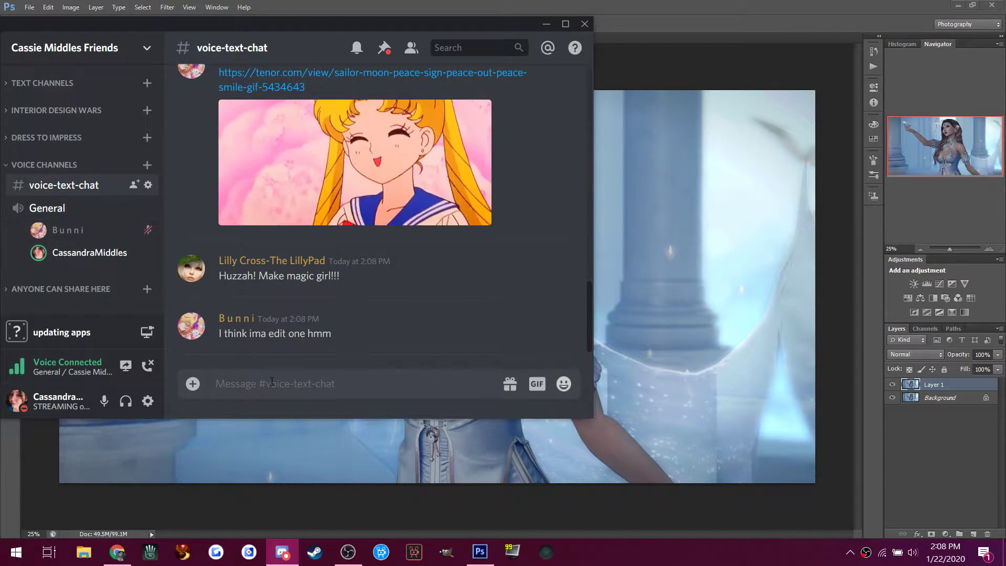
pyautogui.click(651, 24)
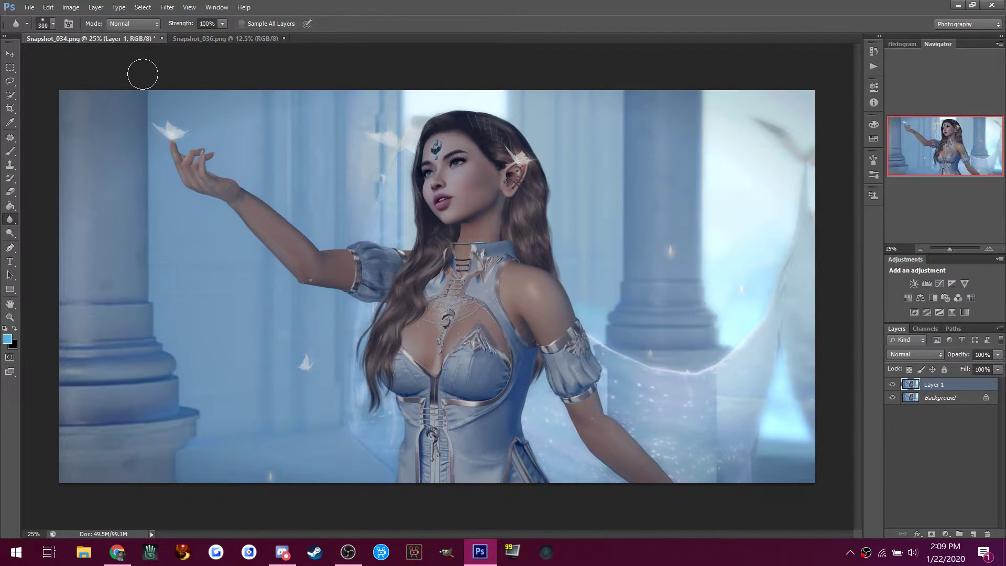
pyautogui.click(209, 40)
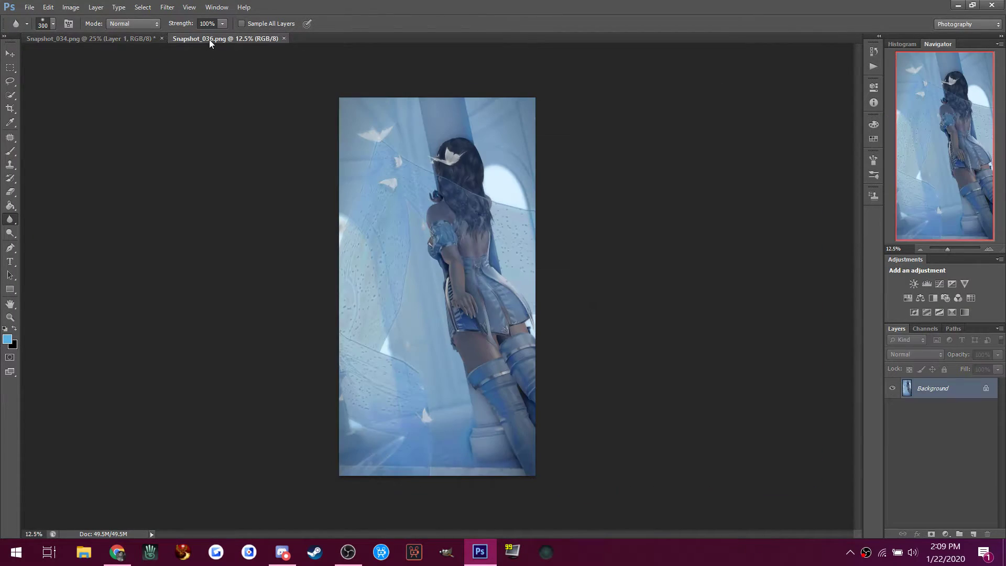
pyautogui.click(83, 40)
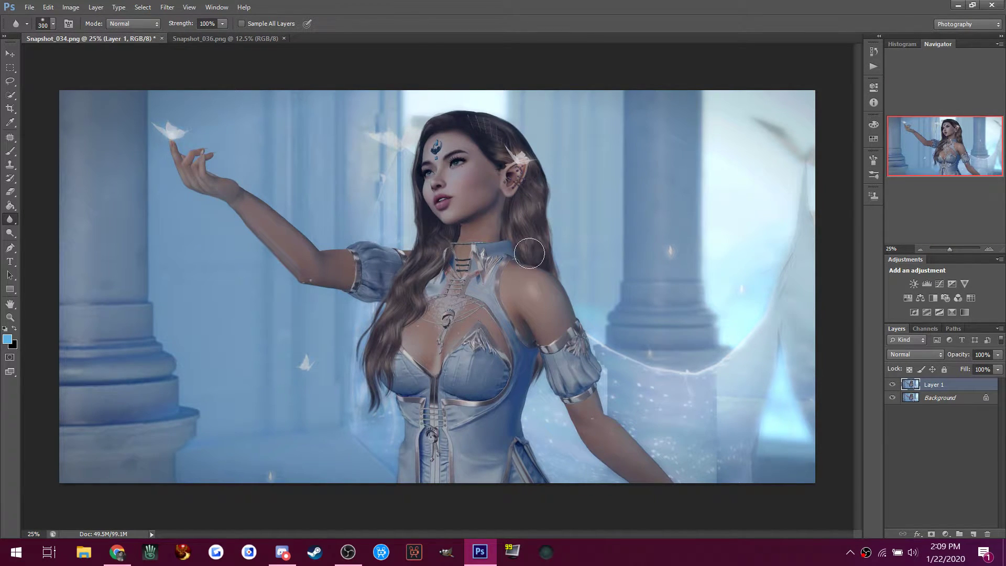
pyautogui.click(282, 551)
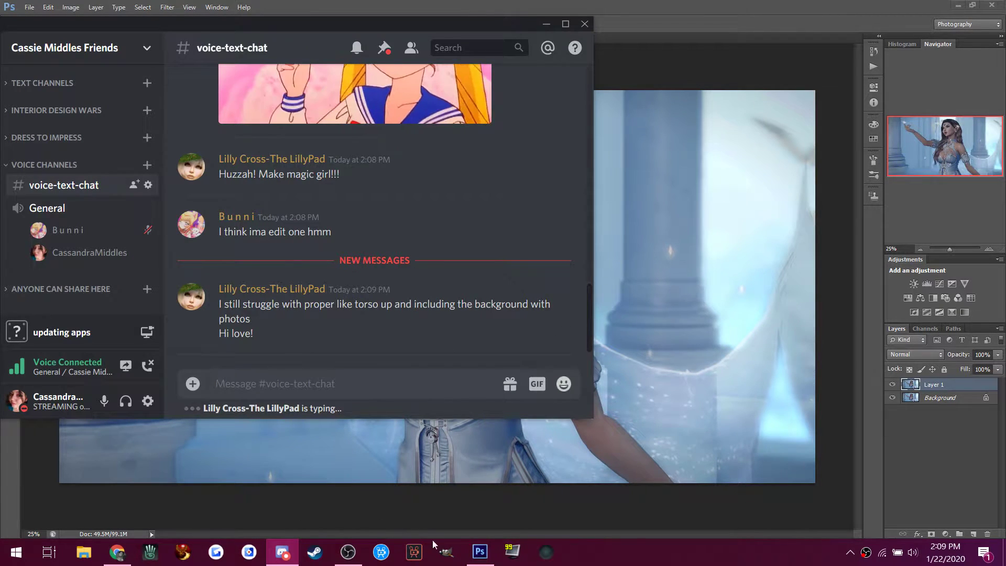
pyautogui.click(480, 552)
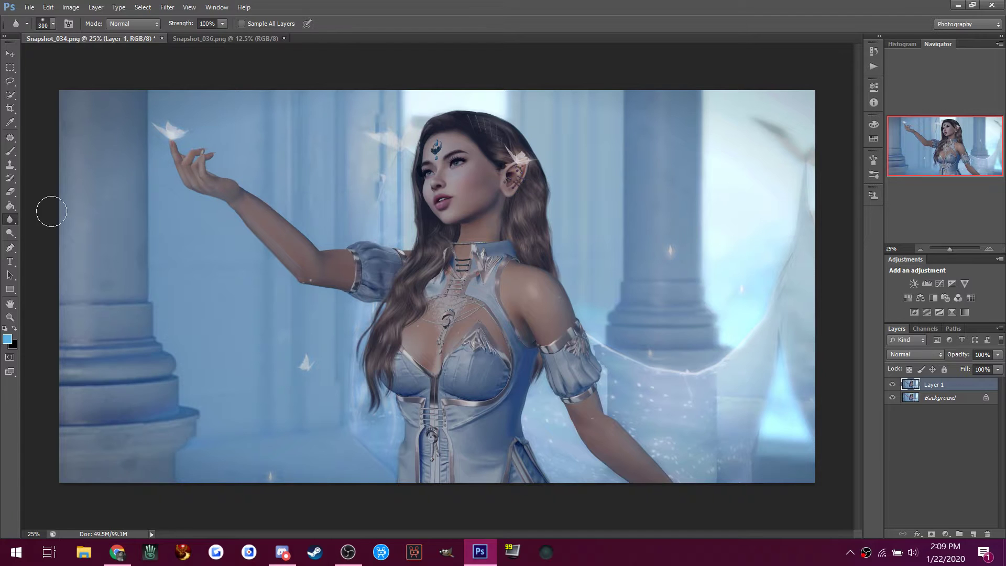
# Dodge the cheek and nose with the range set to Midtones, 13% exposure and a 200 brush.
pyautogui.click(10, 232)
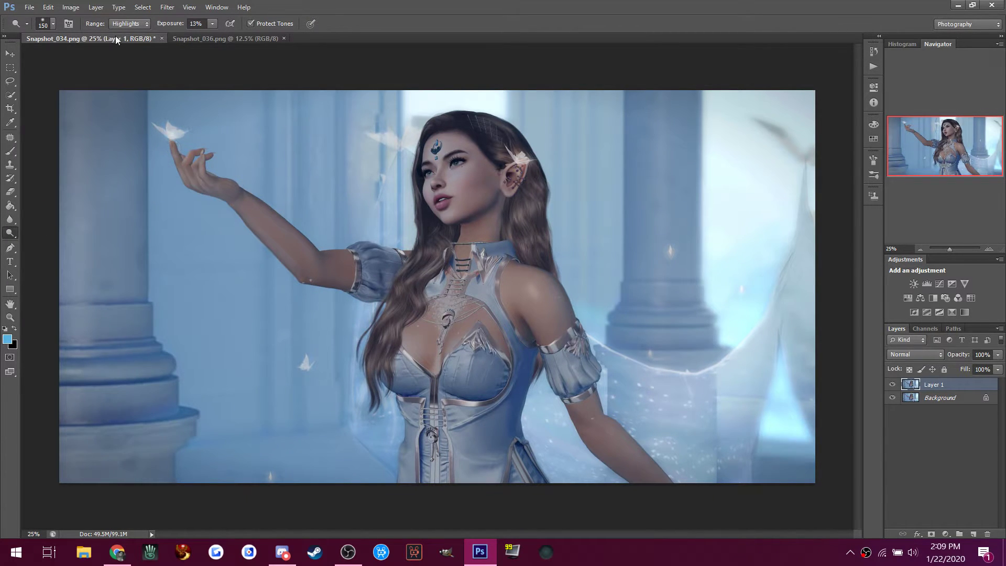
pyautogui.click(128, 24)
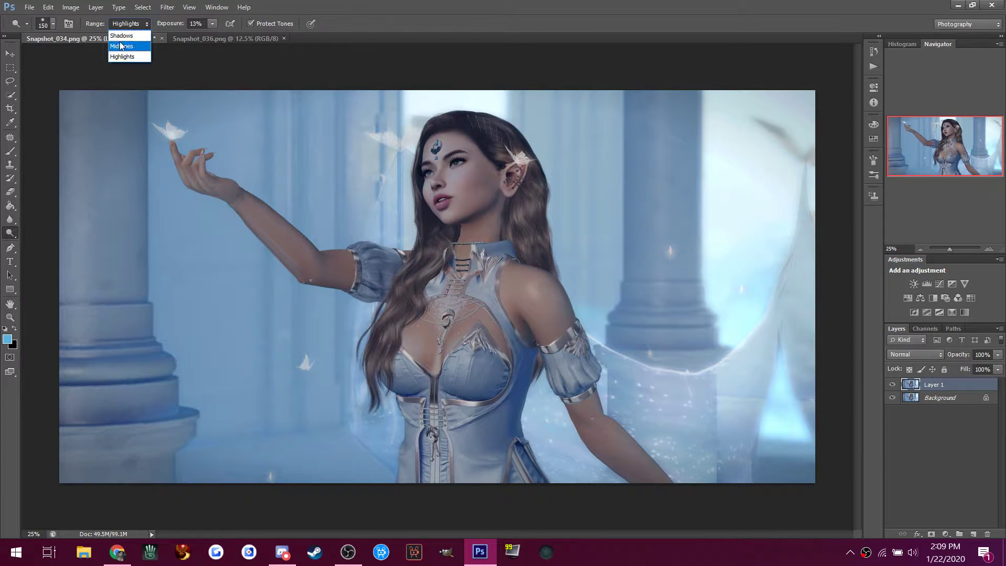
pyautogui.click(121, 46)
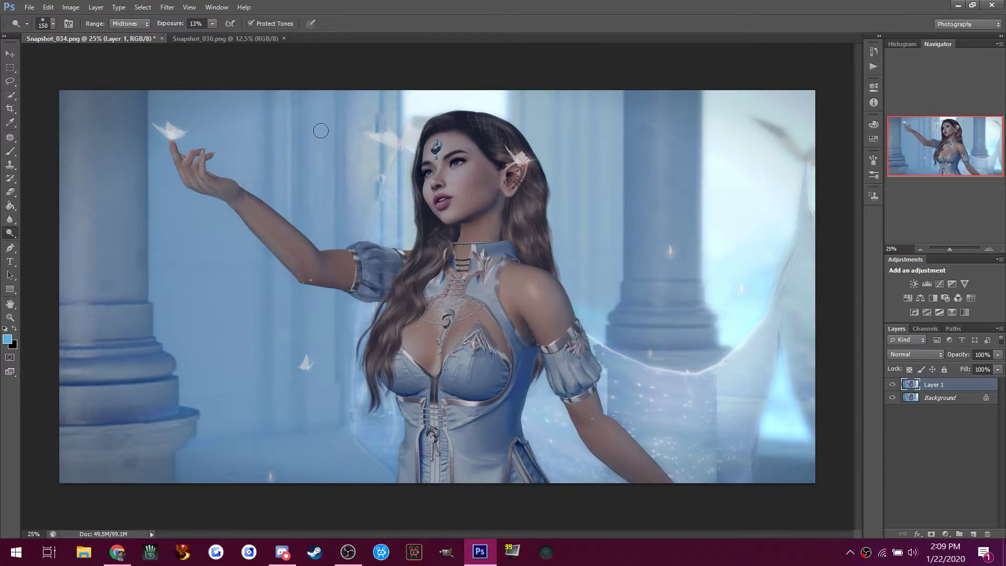
pyautogui.press(']')
pyautogui.moveTo(460, 176)
pyautogui.mouseDown()
pyautogui.moveTo(477, 156)
pyautogui.moveTo(464, 173)
pyautogui.moveTo(429, 169)
pyautogui.moveTo(436, 140)
pyautogui.moveTo(437, 182)
pyautogui.mouseUp()
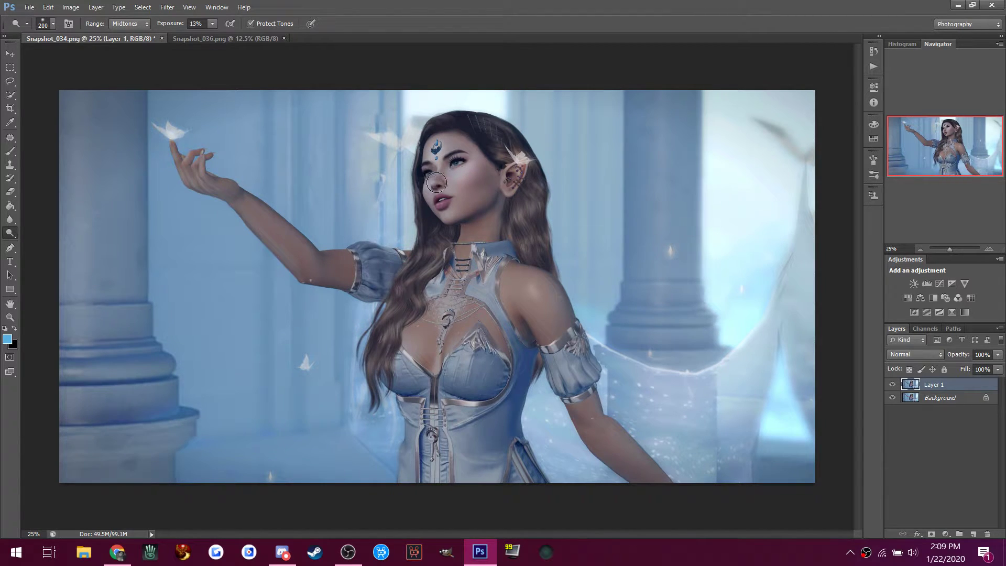
# Soften the edge of the nose and the upper lip with the Blur tool, using a 25 brush at 200% magnification.
pyautogui.click(10, 320)
pyautogui.moveTo(449, 206); pyautogui.dragTo(439, 193)
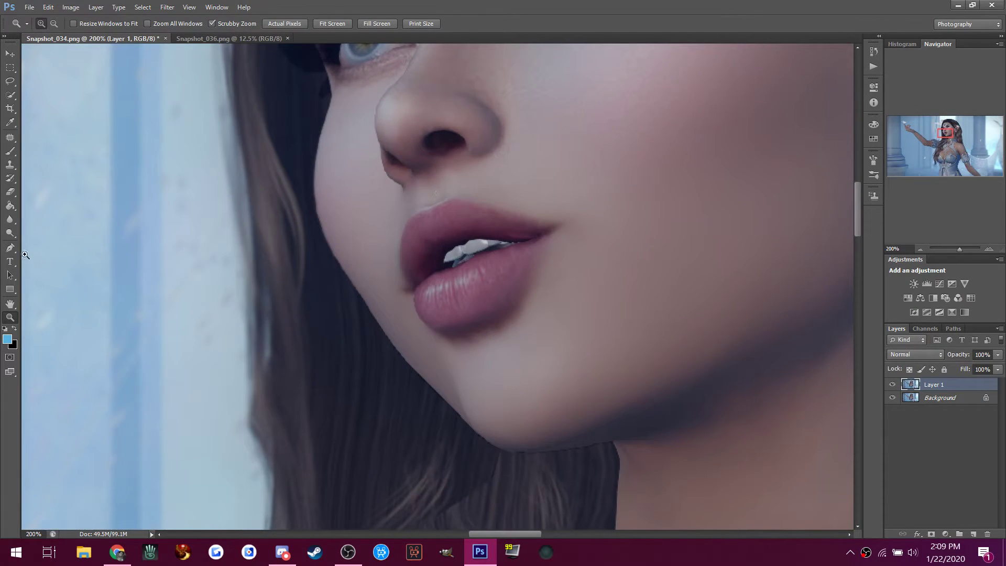
pyautogui.click(9, 219)
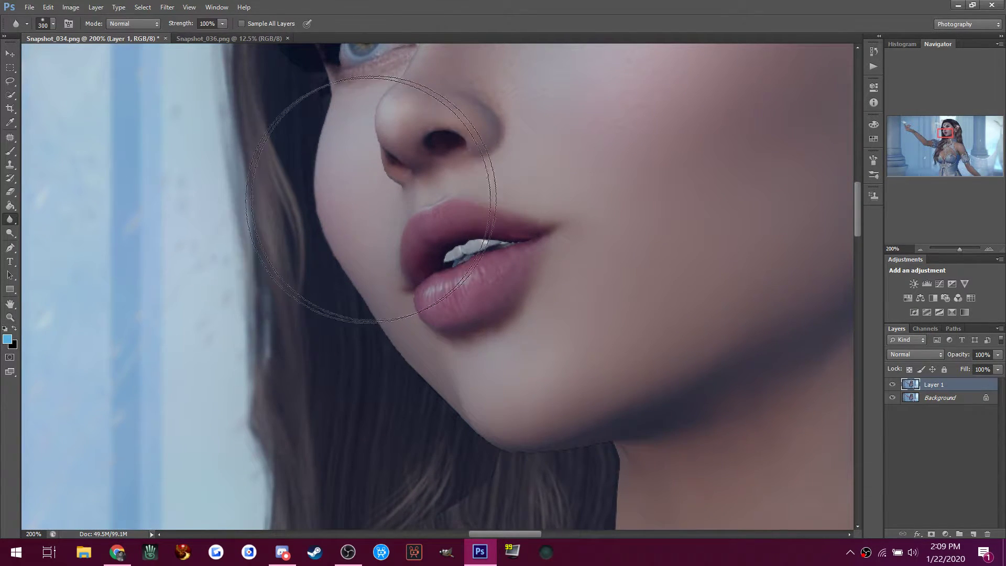
pyautogui.press('[')
pyautogui.press('[')
pyautogui.press('[')
pyautogui.press('[')
pyautogui.press('[')
pyautogui.press('[')
pyautogui.press('[')
pyautogui.press('[')
pyautogui.press('[')
pyautogui.press('[')
pyautogui.press('[')
pyautogui.press('[')
pyautogui.press('[')
pyautogui.press('[')
pyautogui.press('[')
pyautogui.press('[')
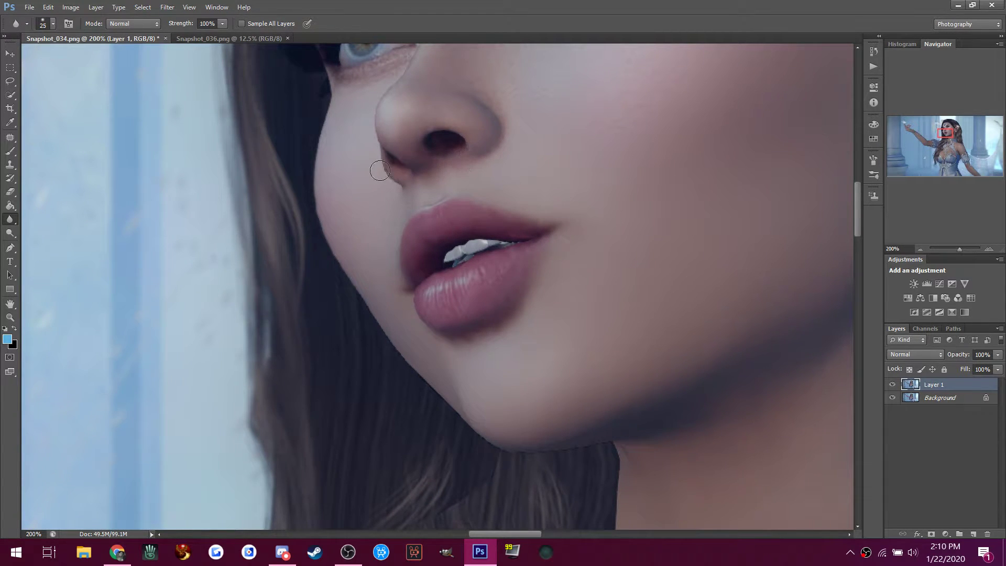
pyautogui.moveTo(380, 152)
pyautogui.mouseDown()
pyautogui.moveTo(391, 193)
pyautogui.moveTo(377, 155)
pyautogui.mouseUp()
pyautogui.moveTo(433, 210); pyautogui.dragTo(437, 202)
# Smooth the edges of the lips, nose and far cheek with the Smudge tool at 12% strength and a 40 brush.
pyautogui.click(9, 225)
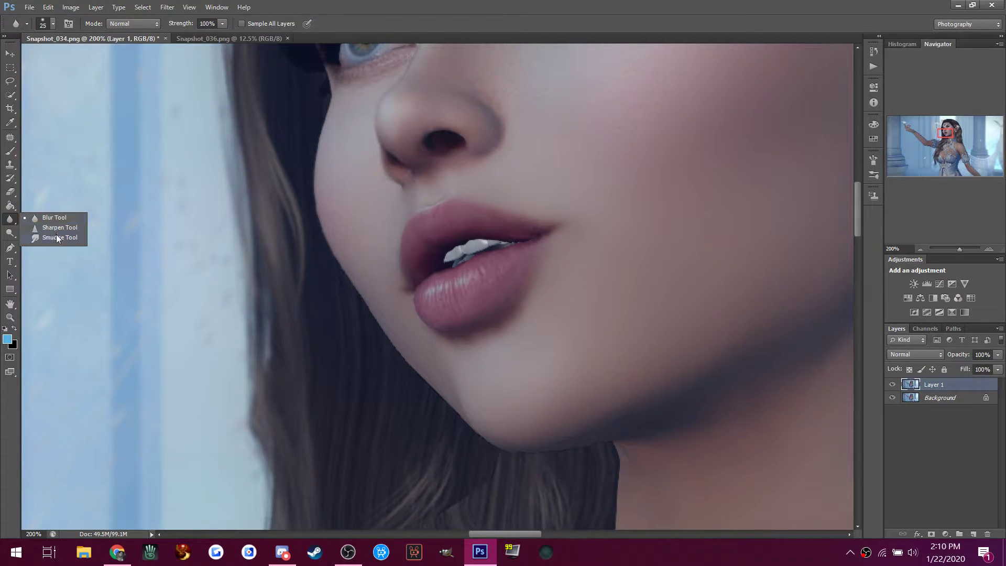
pyautogui.click(55, 238)
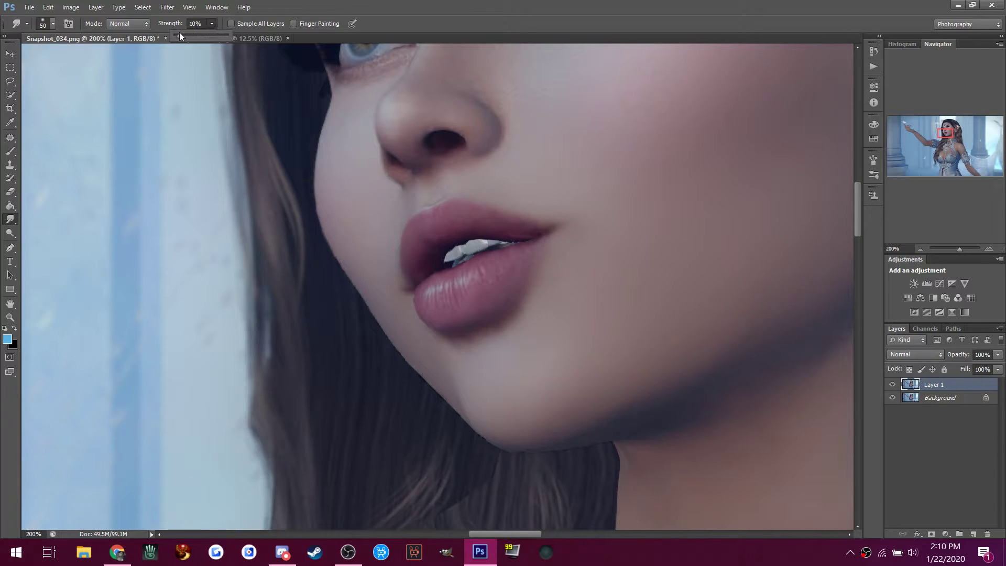
pyautogui.moveTo(179, 34); pyautogui.dragTo(180, 33)
pyautogui.click(423, 15)
pyautogui.press('[')
pyautogui.moveTo(419, 337)
pyautogui.mouseDown()
pyautogui.moveTo(483, 345)
pyautogui.moveTo(522, 319)
pyautogui.moveTo(556, 265)
pyautogui.mouseUp()
pyautogui.moveTo(398, 251)
pyautogui.mouseDown()
pyautogui.moveTo(387, 253)
pyautogui.moveTo(387, 241)
pyautogui.moveTo(383, 249)
pyautogui.moveTo(386, 241)
pyautogui.mouseUp()
pyautogui.moveTo(499, 154)
pyautogui.mouseDown()
pyautogui.moveTo(515, 126)
pyautogui.moveTo(502, 155)
pyautogui.mouseUp()
pyautogui.scroll(3, 529, 194)
pyautogui.scroll(4, 530, 196)
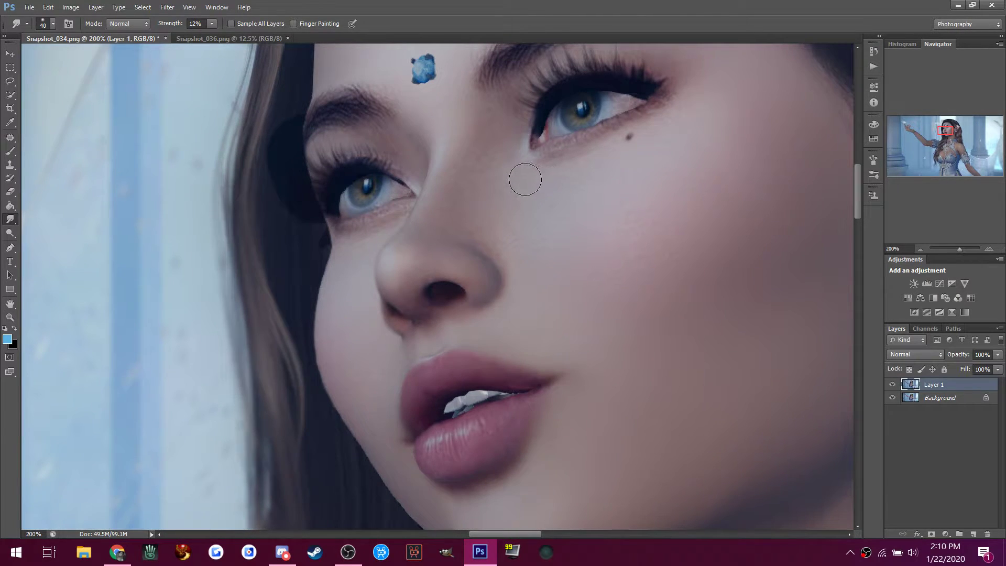
pyautogui.moveTo(310, 357)
pyautogui.mouseDown()
pyautogui.moveTo(319, 373)
pyautogui.moveTo(320, 355)
pyautogui.moveTo(354, 426)
pyautogui.mouseUp()
pyautogui.scroll(4, 310, 295)
pyautogui.scroll(2, 310, 295)
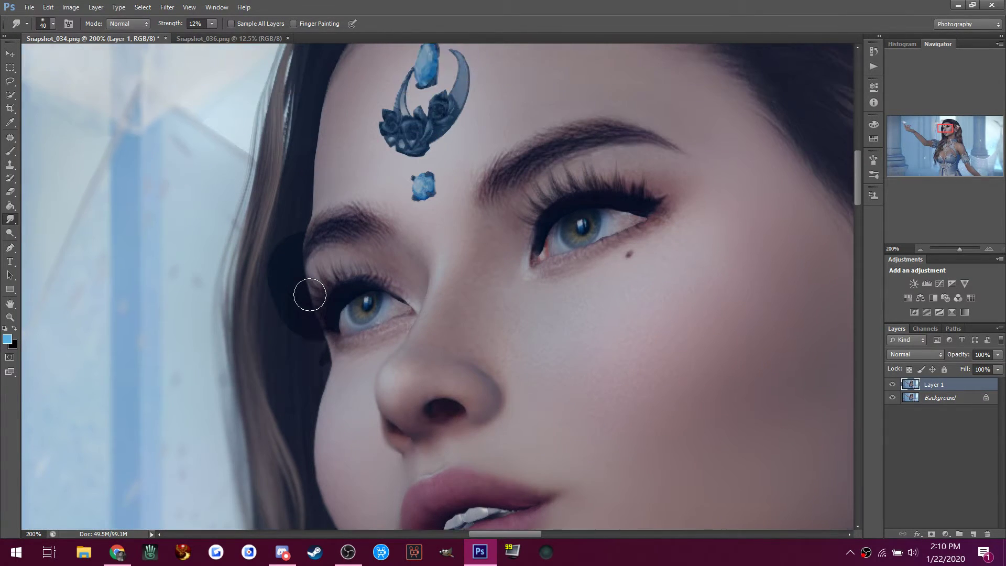
# Activate the Dodge tool and check the new messages in Discord's voice-text-chat channel.
pyautogui.click(10, 232)
pyautogui.click(282, 552)
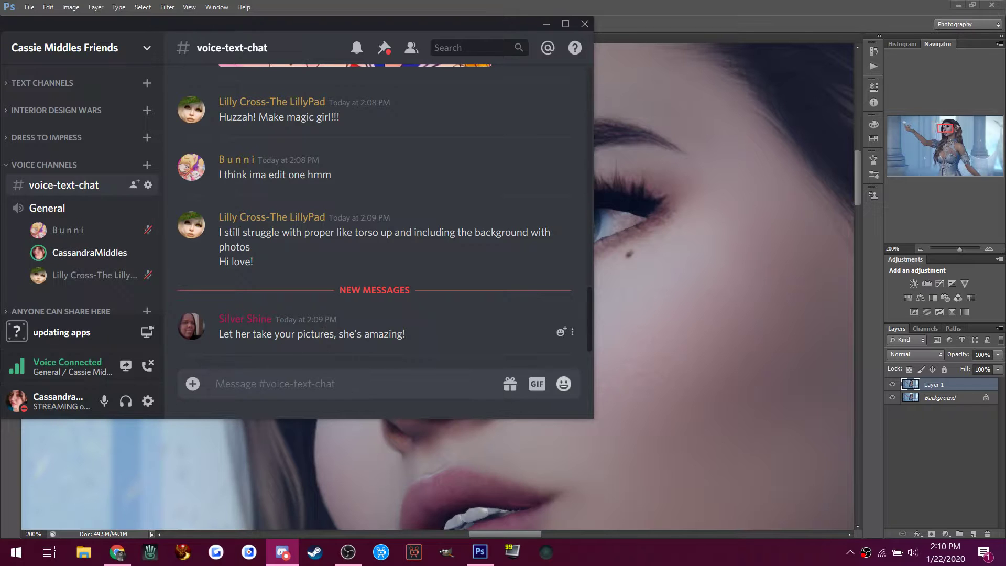
pyautogui.click(728, 8)
# Brighten the irises of both eyes with midtone dodging at 13% exposure, reducing the brush to 20.
pyautogui.press('[')
pyautogui.press('[')
pyautogui.press('[')
pyautogui.press('[')
pyautogui.press('[')
pyautogui.press('[')
pyautogui.press('[')
pyautogui.press('[')
pyautogui.press('[')
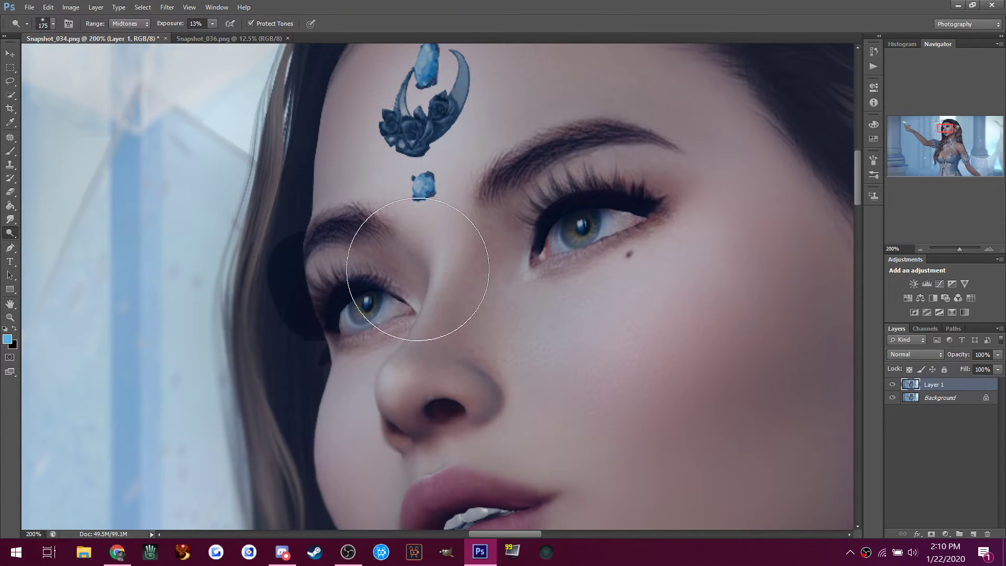
pyautogui.press('[')
pyautogui.press('[')
pyautogui.press('[')
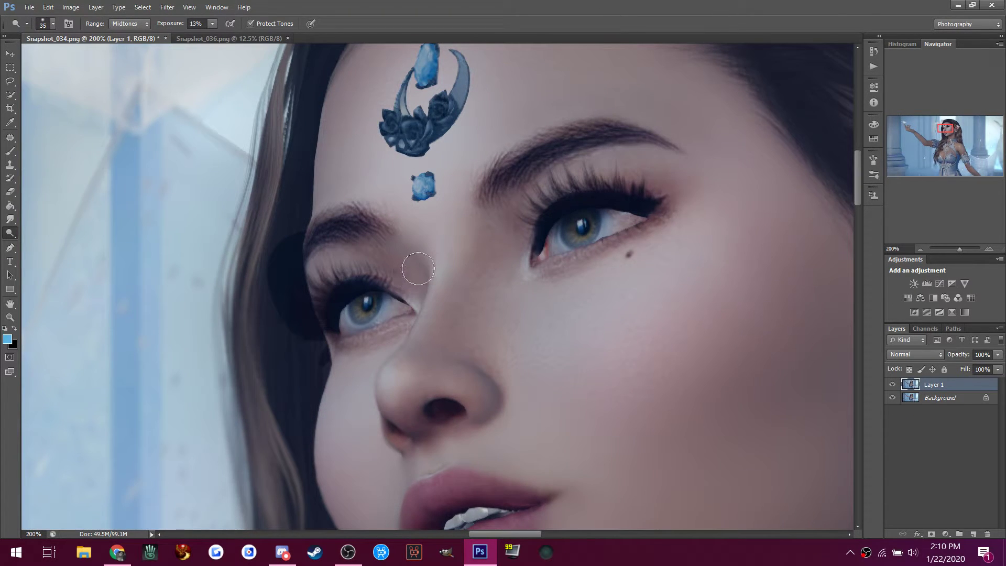
pyautogui.moveTo(565, 236)
pyautogui.mouseDown()
pyautogui.moveTo(590, 247)
pyautogui.moveTo(580, 241)
pyautogui.mouseUp()
pyautogui.moveTo(365, 310)
pyautogui.mouseDown()
pyautogui.moveTo(355, 314)
pyautogui.moveTo(363, 318)
pyautogui.mouseUp()
pyautogui.moveTo(579, 238); pyautogui.dragTo(569, 239)
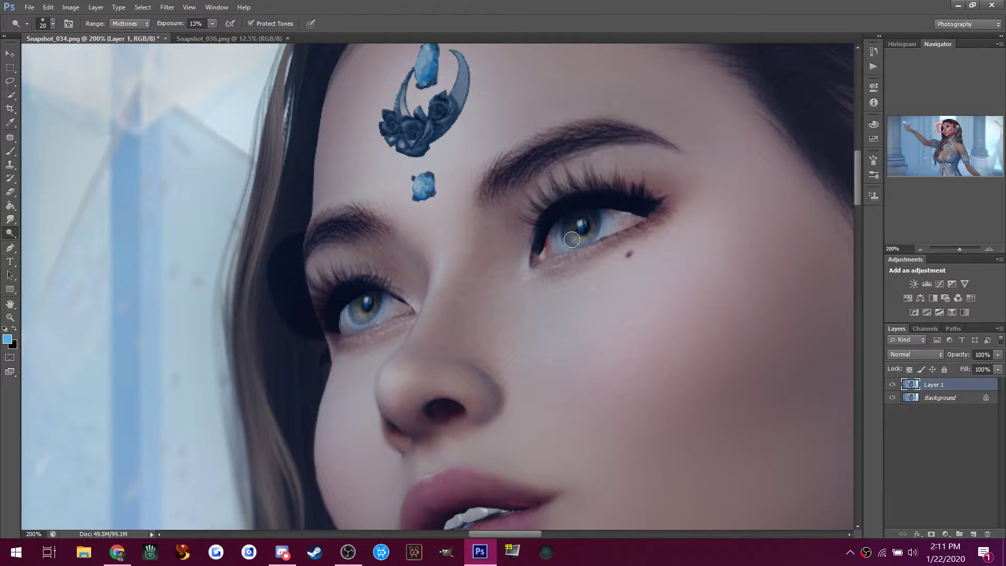
# Dodge the blue gems and the crescent ornament on the forehead with the 20 brush.
pyautogui.scroll(-2, 434, 265)
pyautogui.scroll(1, 434, 264)
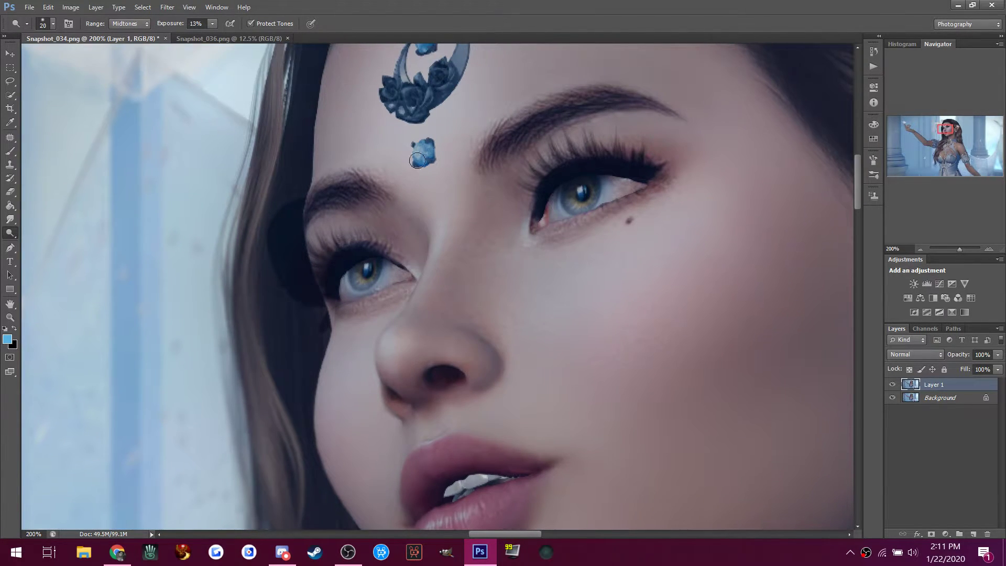
pyautogui.moveTo(425, 148); pyautogui.dragTo(424, 155)
pyautogui.moveTo(393, 90); pyautogui.dragTo(401, 81)
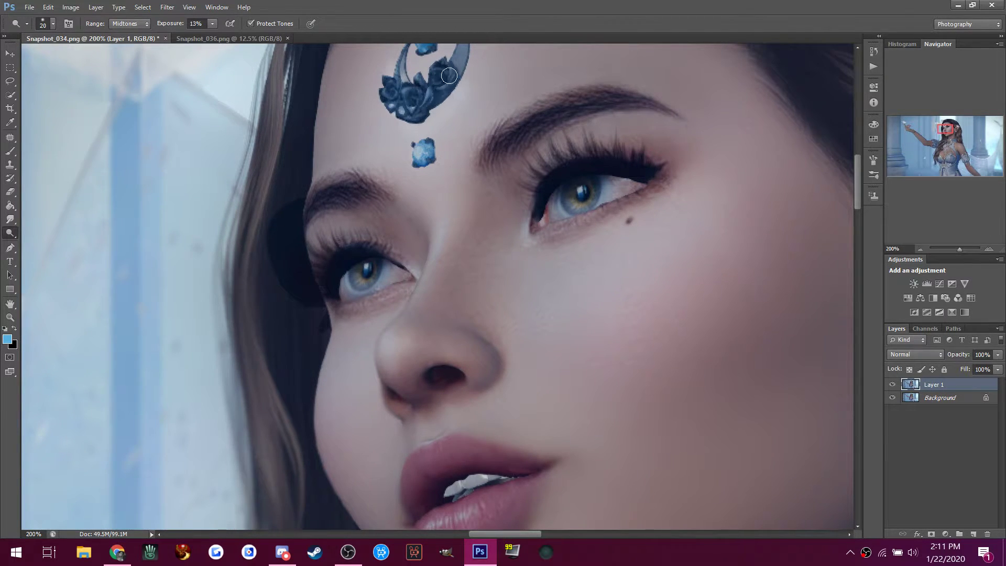
pyautogui.scroll(3, 449, 76)
pyautogui.moveTo(432, 115); pyautogui.dragTo(426, 130)
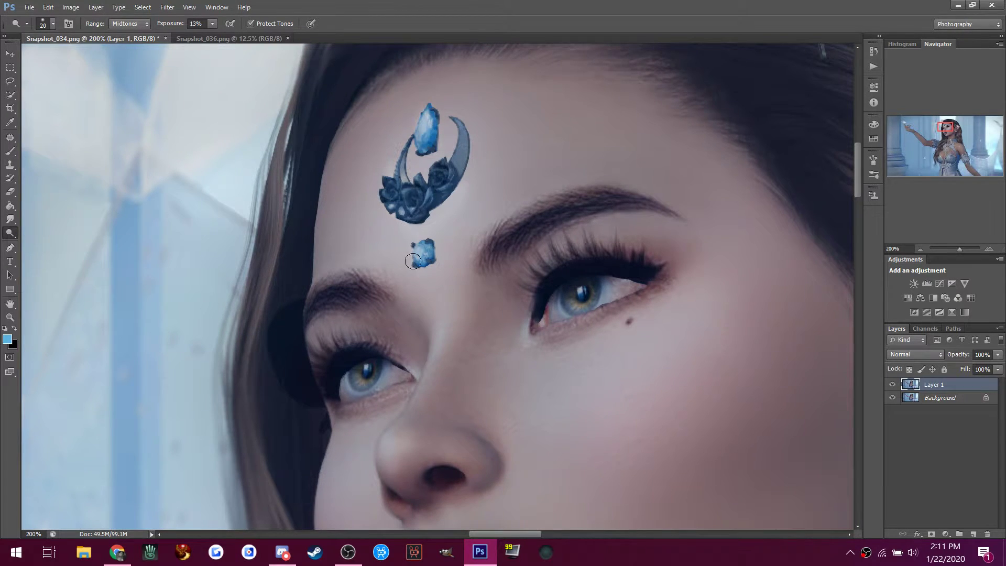
pyautogui.moveTo(421, 254); pyautogui.dragTo(415, 257)
# Brighten the lower part of both irises further with the 20 Dodge brush.
pyautogui.scroll(-2, 387, 318)
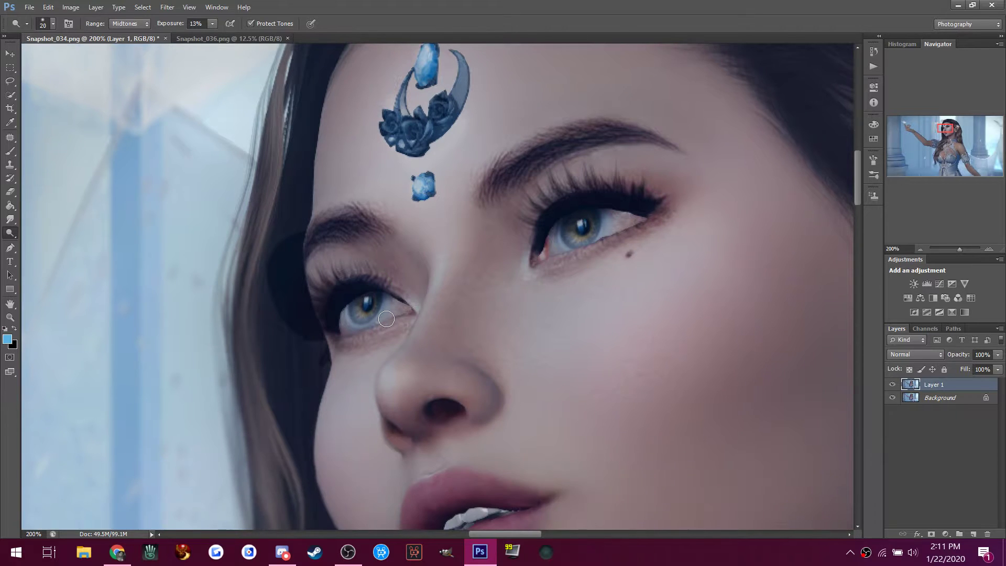
pyautogui.moveTo(368, 312); pyautogui.dragTo(366, 316)
pyautogui.moveTo(557, 231)
pyautogui.mouseDown()
pyautogui.moveTo(572, 255)
pyautogui.moveTo(593, 229)
pyautogui.moveTo(587, 242)
pyautogui.moveTo(549, 242)
pyautogui.moveTo(577, 252)
pyautogui.moveTo(607, 218)
pyautogui.moveTo(596, 243)
pyautogui.moveTo(603, 211)
pyautogui.moveTo(589, 240)
pyautogui.moveTo(565, 240)
pyautogui.mouseUp()
# Dodge highlights onto the lower lip and along the edge of the upper lip with the 20 brush.
pyautogui.scroll(-3, 564, 226)
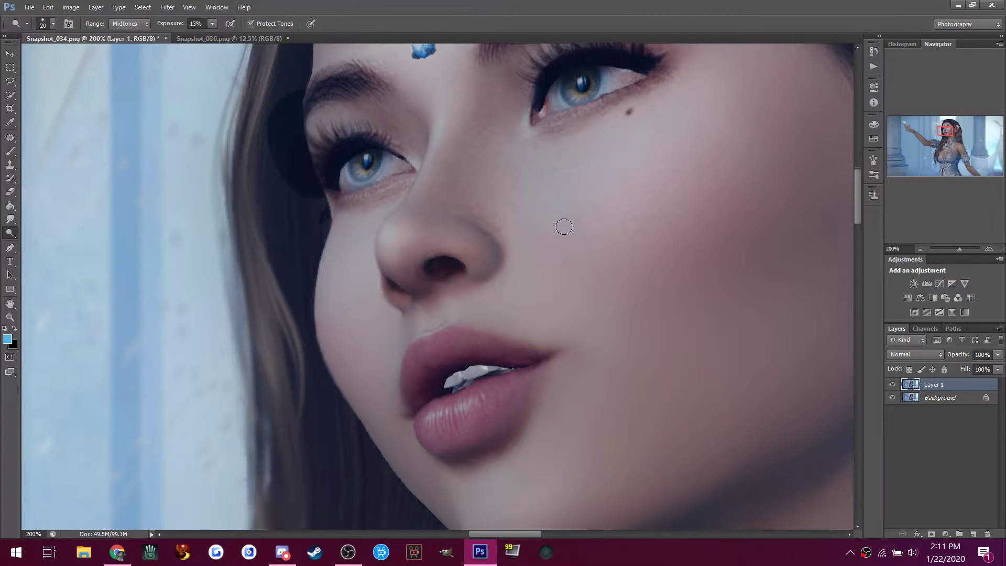
pyautogui.scroll(-2, 564, 226)
pyautogui.moveTo(437, 357)
pyautogui.mouseDown()
pyautogui.moveTo(470, 340)
pyautogui.moveTo(424, 354)
pyautogui.mouseUp()
pyautogui.moveTo(410, 283)
pyautogui.mouseDown()
pyautogui.moveTo(454, 264)
pyautogui.moveTo(411, 277)
pyautogui.moveTo(422, 272)
pyautogui.moveTo(412, 291)
pyautogui.moveTo(405, 285)
pyautogui.moveTo(427, 271)
pyautogui.mouseUp()
pyautogui.scroll(-2, 464, 268)
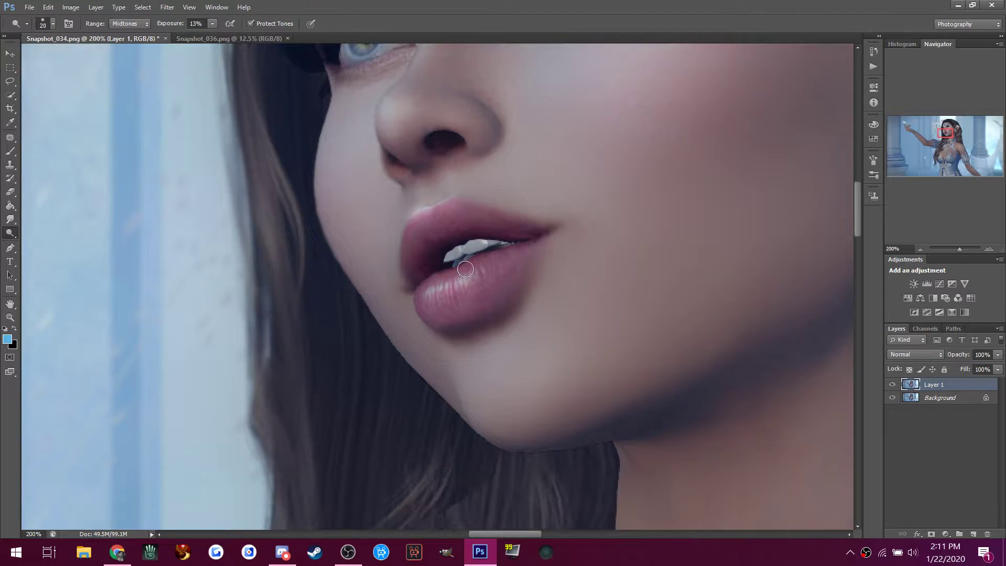
pyautogui.scroll(-3, 400, 93)
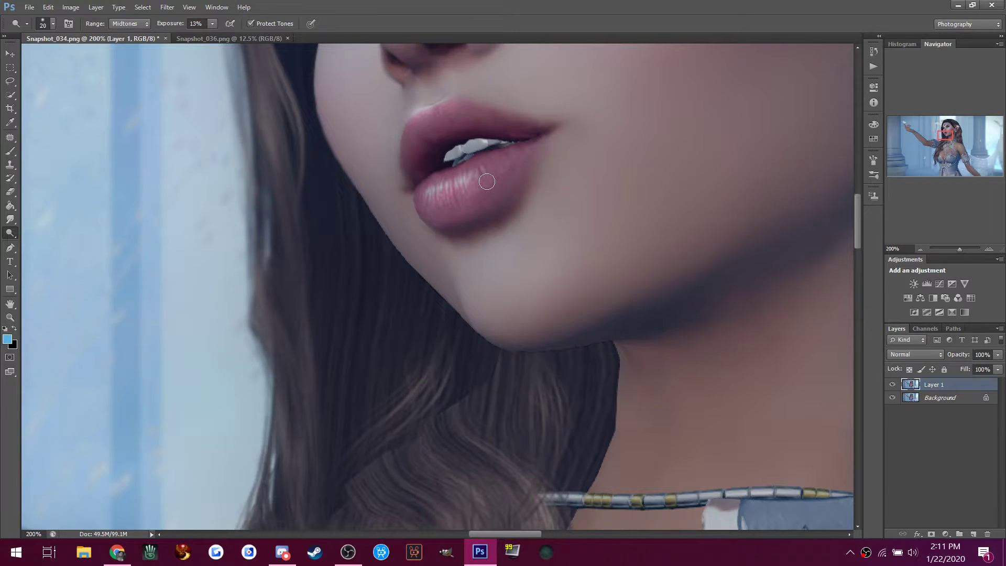
# Dodge the midtones of the raised forearm and hand with a 150 brush at 13% exposure.
pyautogui.click(10, 318)
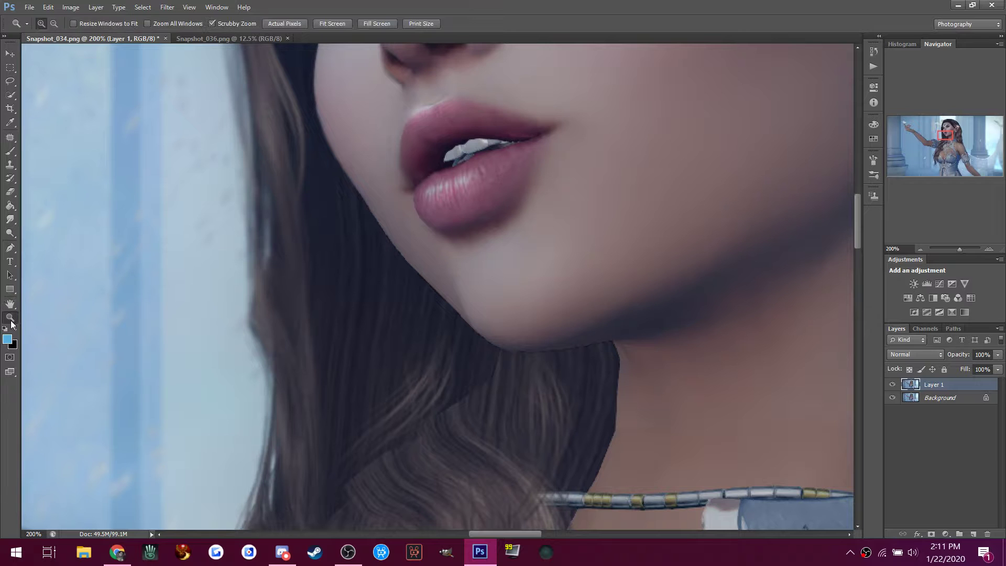
pyautogui.click(54, 23)
pyautogui.click(412, 121)
pyautogui.click(412, 122)
pyautogui.click(411, 122)
pyautogui.click(411, 121)
pyautogui.click(412, 122)
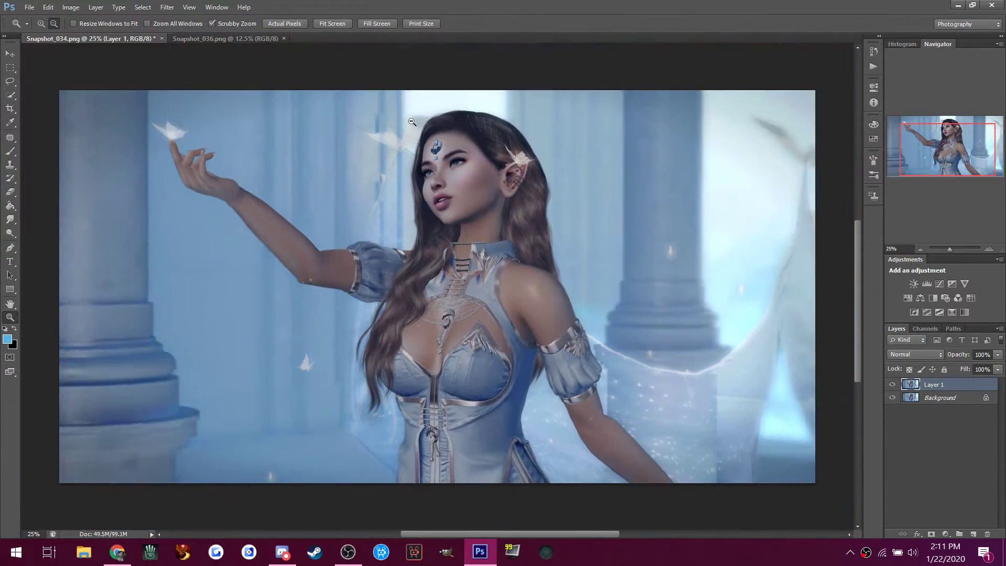
pyautogui.click(10, 233)
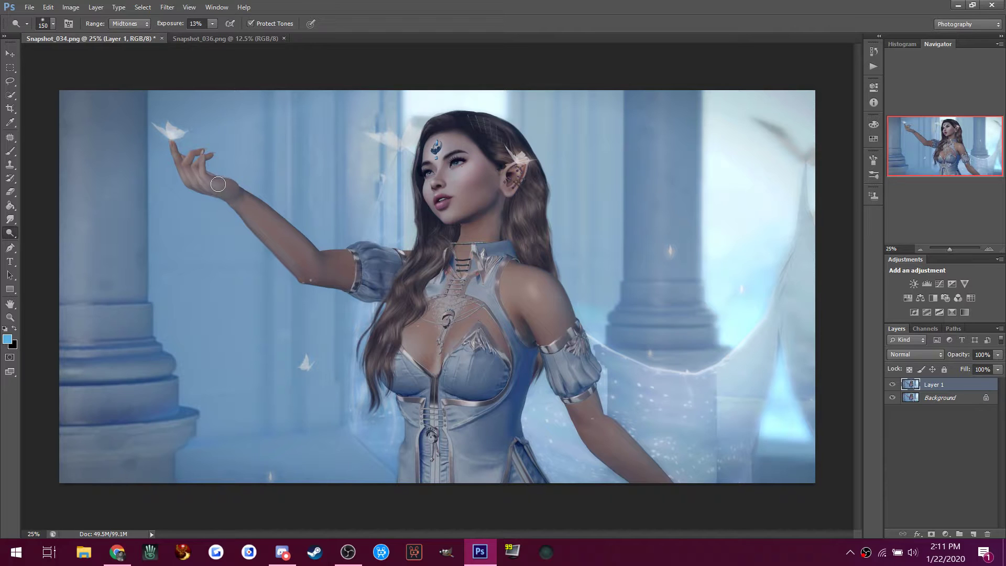
pyautogui.moveTo(239, 203)
pyautogui.mouseDown()
pyautogui.moveTo(288, 252)
pyautogui.moveTo(244, 211)
pyautogui.moveTo(300, 267)
pyautogui.moveTo(287, 256)
pyautogui.moveTo(335, 280)
pyautogui.moveTo(316, 278)
pyautogui.moveTo(344, 278)
pyautogui.mouseUp()
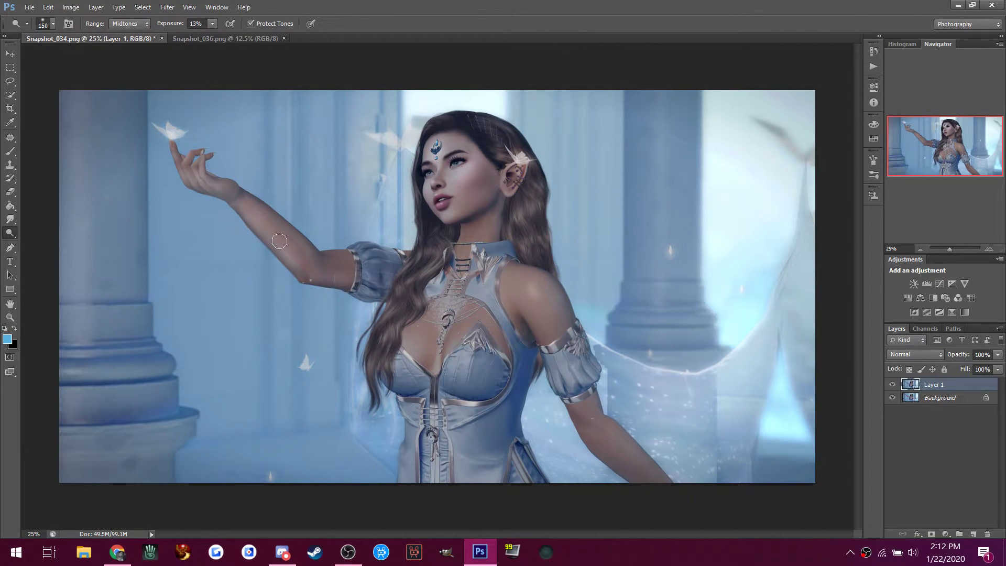
pyautogui.moveTo(169, 174); pyautogui.dragTo(191, 182)
# Dodge highlights onto the chest, the neck and jaw area, and the bare shoulder with the 150 brush.
pyautogui.moveTo(415, 352); pyautogui.dragTo(407, 328)
pyautogui.moveTo(456, 348)
pyautogui.mouseDown()
pyautogui.moveTo(473, 332)
pyautogui.moveTo(464, 332)
pyautogui.mouseUp()
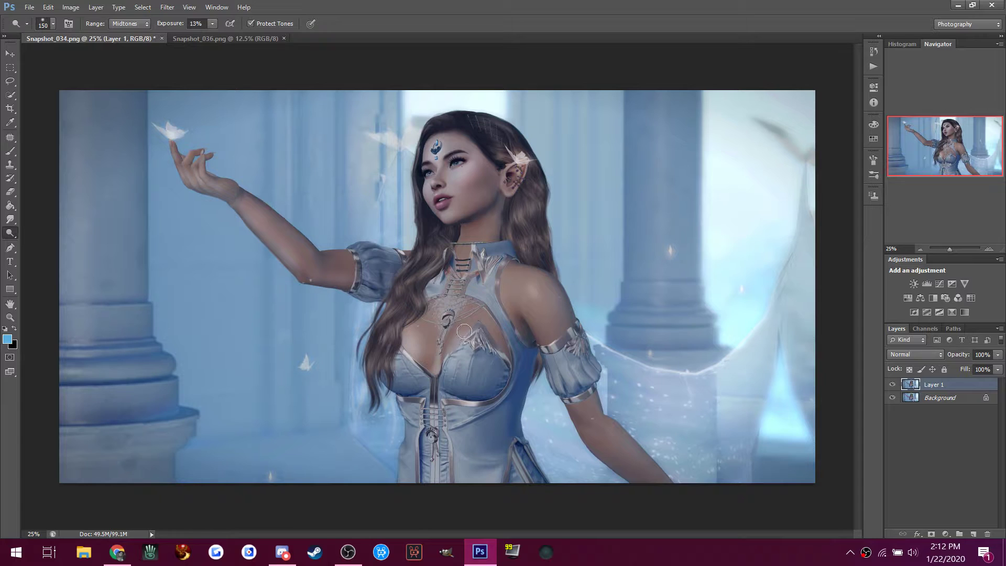
pyautogui.moveTo(450, 220)
pyautogui.mouseDown()
pyautogui.moveTo(489, 212)
pyautogui.moveTo(490, 238)
pyautogui.moveTo(498, 203)
pyautogui.mouseUp()
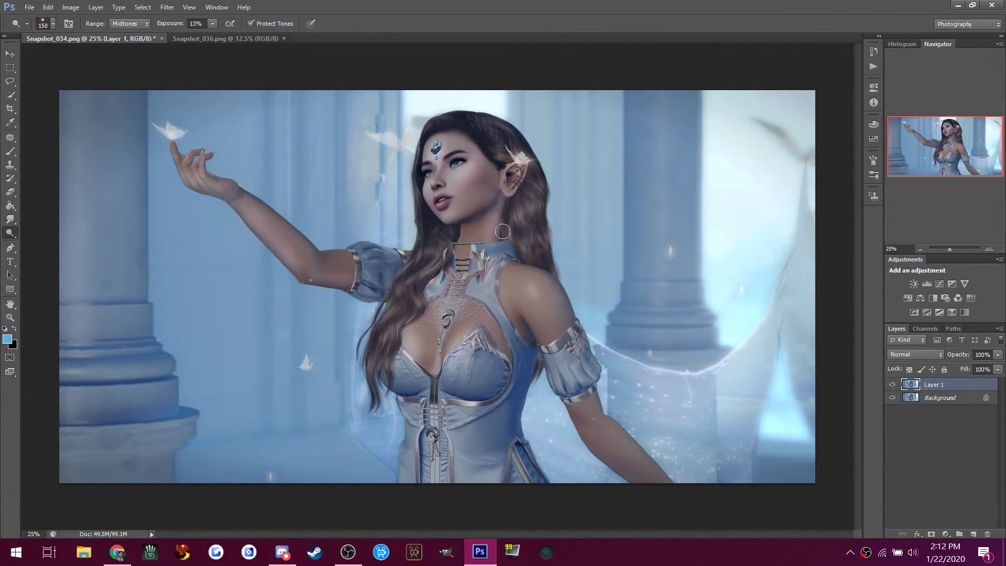
pyautogui.moveTo(544, 309)
pyautogui.mouseDown()
pyautogui.moveTo(519, 279)
pyautogui.moveTo(556, 314)
pyautogui.moveTo(556, 294)
pyautogui.mouseUp()
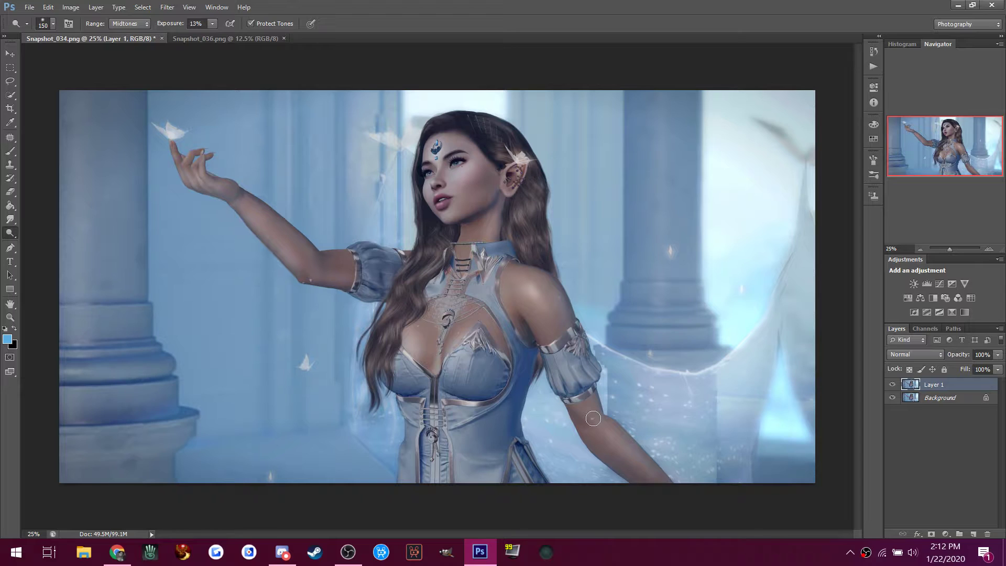
# Switch to Discord to read the new voice-text-chat messages, and return to Photoshop.
pyautogui.click(276, 555)
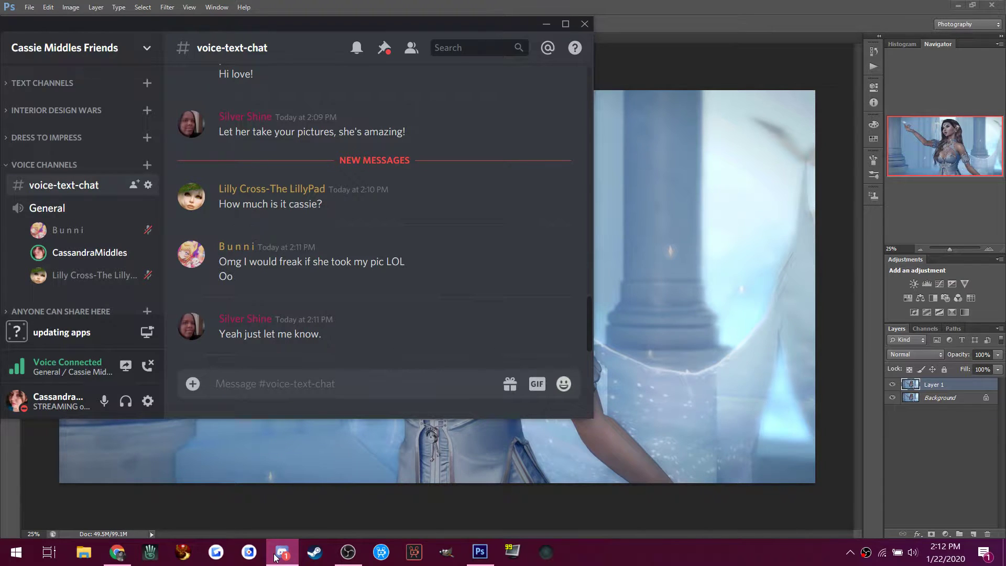
pyautogui.click(276, 555)
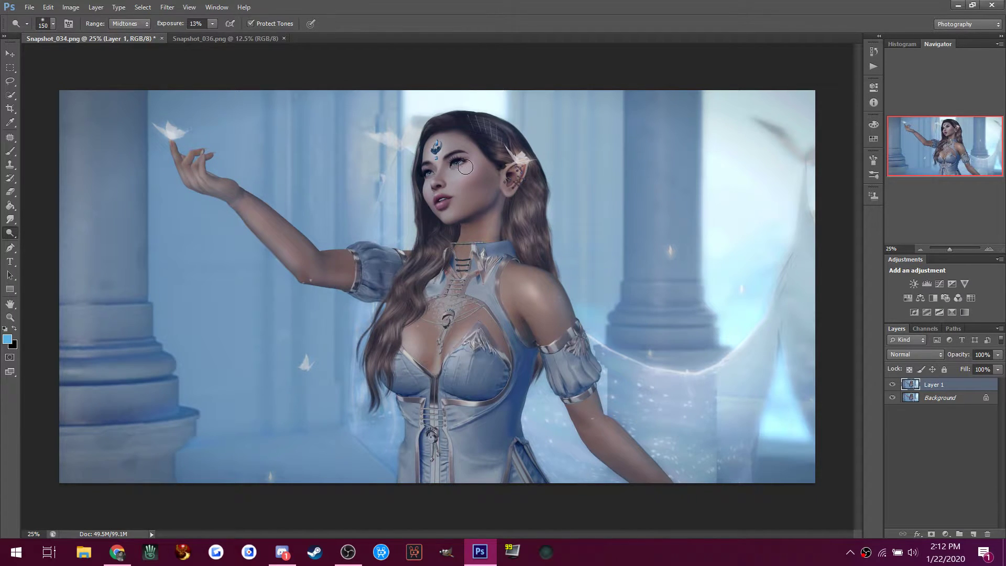
# Clone dark hair over the stray skin patch where the upper ear meets the hairline, using a Clone Stamp brush of 20 and smaller.
pyautogui.click(10, 317)
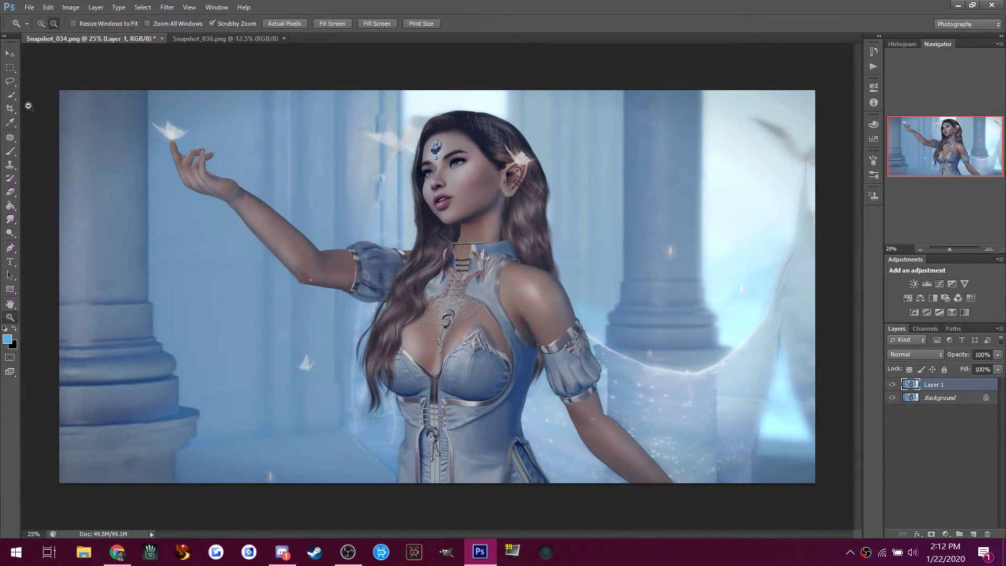
pyautogui.moveTo(518, 152); pyautogui.dragTo(512, 160)
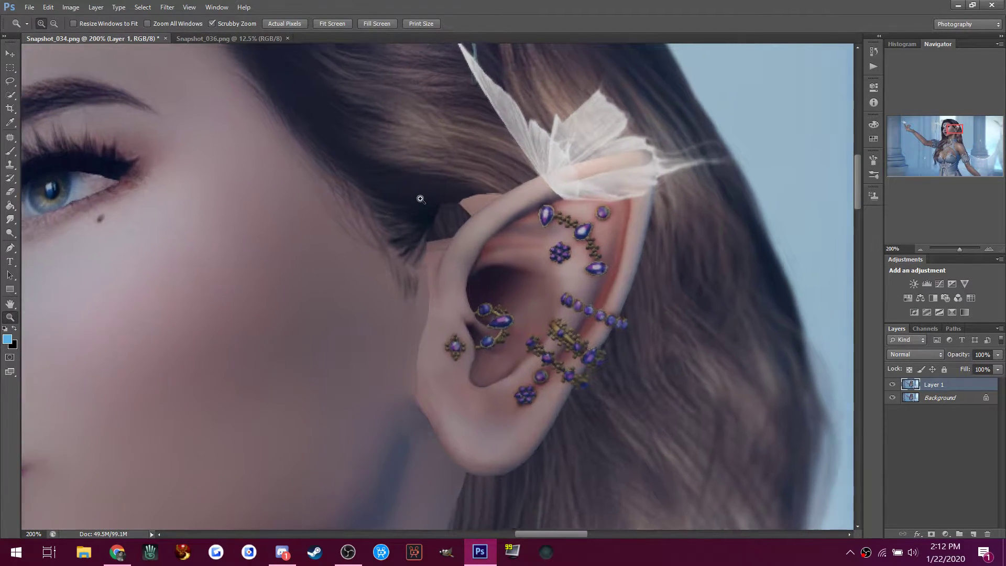
pyautogui.click(418, 197)
pyautogui.click(11, 166)
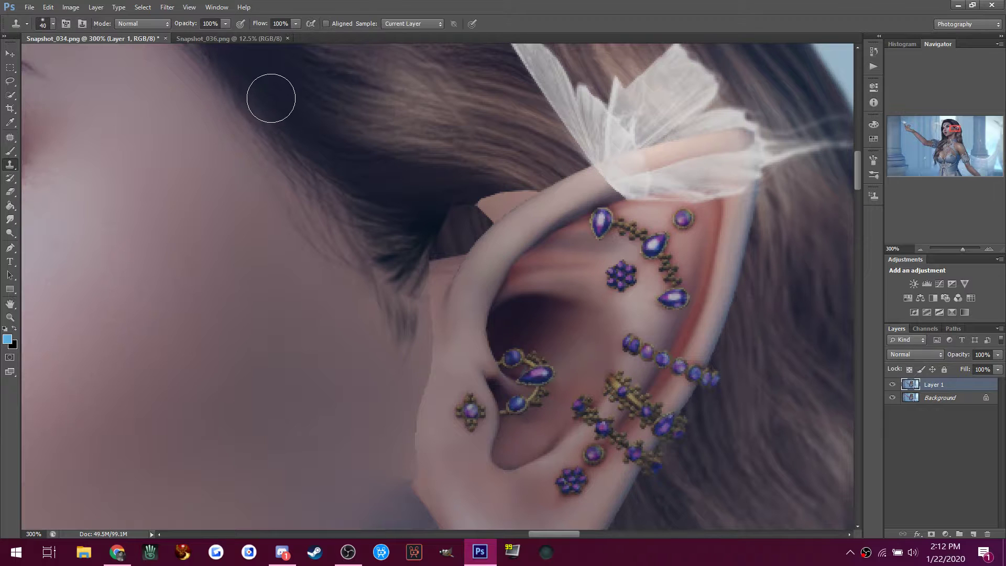
pyautogui.press('[')
pyautogui.press('[')
pyautogui.click(496, 203)
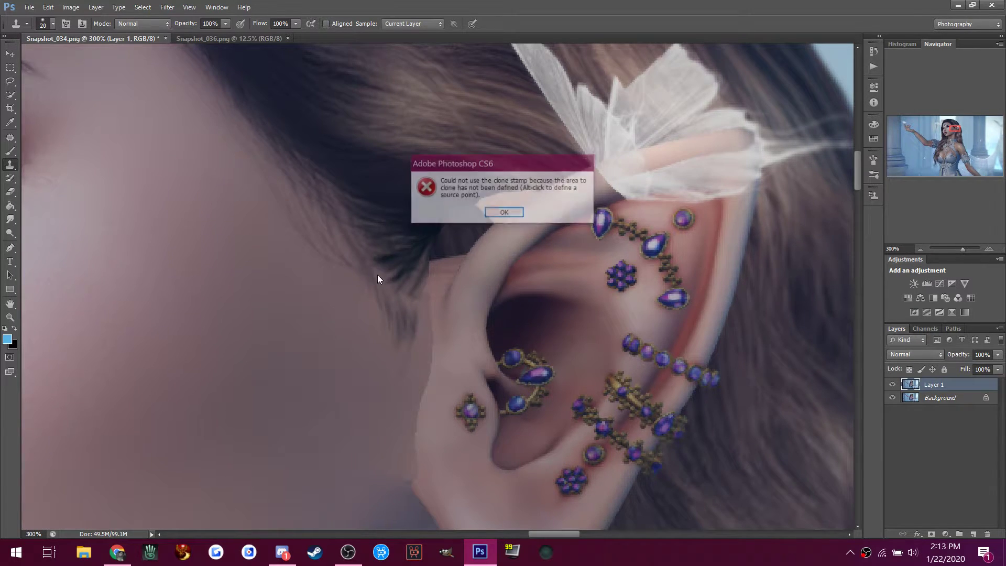
pyautogui.click(504, 213)
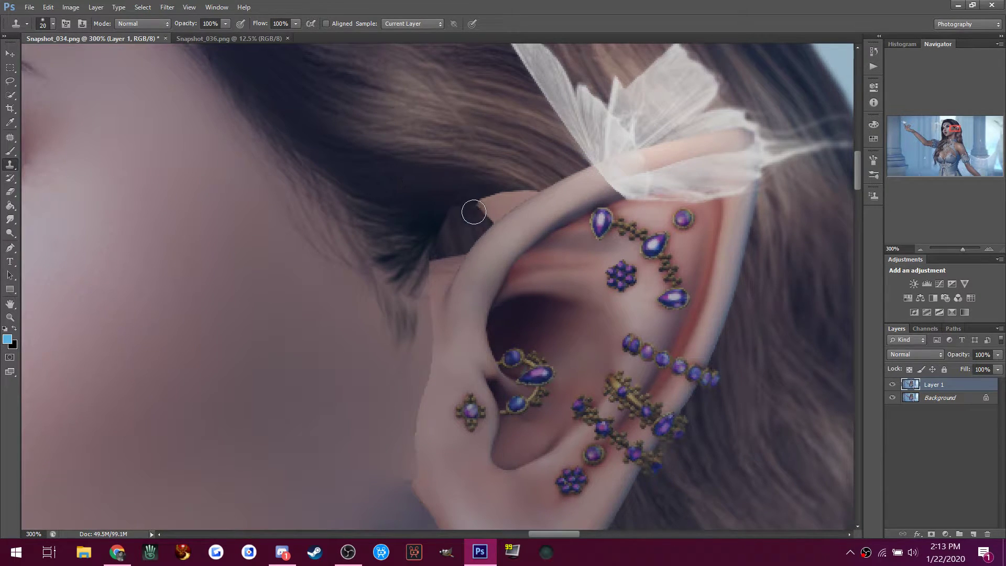
pyautogui.moveTo(486, 204)
pyautogui.mouseDown()
pyautogui.moveTo(479, 197)
pyautogui.moveTo(498, 196)
pyautogui.moveTo(458, 228)
pyautogui.moveTo(529, 192)
pyautogui.moveTo(507, 208)
pyautogui.mouseUp()
pyautogui.press('[')
pyautogui.press('[')
pyautogui.press('[')
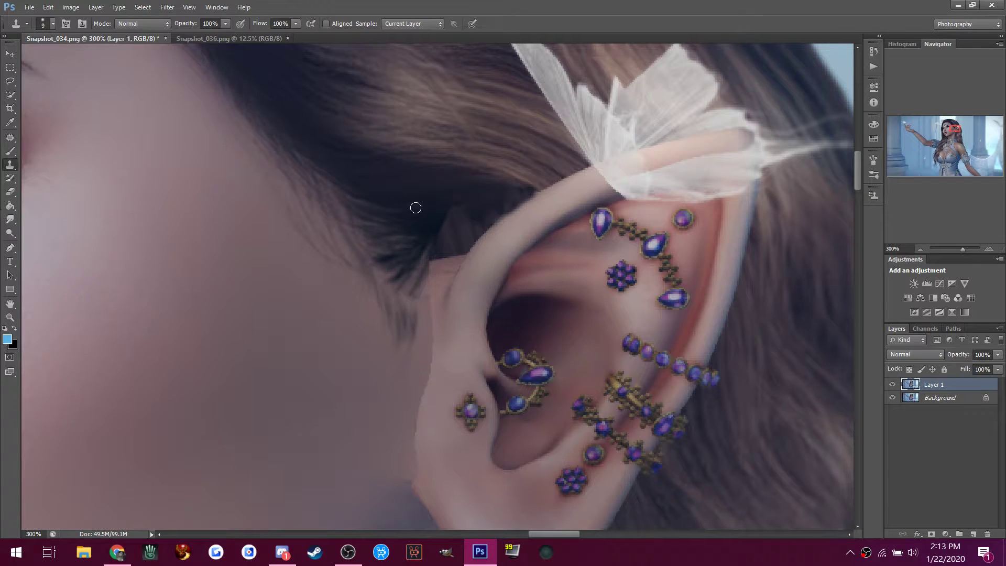
# Blur the jagged front edge of the ear along the hair and cheek with a 25 brush at 100% strength.
pyautogui.moveTo(10, 219); pyautogui.dragTo(35, 220)
pyautogui.click(36, 217)
pyautogui.moveTo(477, 236)
pyautogui.mouseDown()
pyautogui.moveTo(447, 264)
pyautogui.moveTo(425, 321)
pyautogui.moveTo(437, 304)
pyautogui.moveTo(417, 381)
pyautogui.moveTo(428, 361)
pyautogui.moveTo(428, 373)
pyautogui.moveTo(411, 369)
pyautogui.moveTo(403, 433)
pyautogui.moveTo(408, 446)
pyautogui.moveTo(412, 428)
pyautogui.moveTo(417, 461)
pyautogui.moveTo(403, 460)
pyautogui.moveTo(427, 247)
pyautogui.moveTo(438, 234)
pyautogui.moveTo(419, 441)
pyautogui.mouseUp()
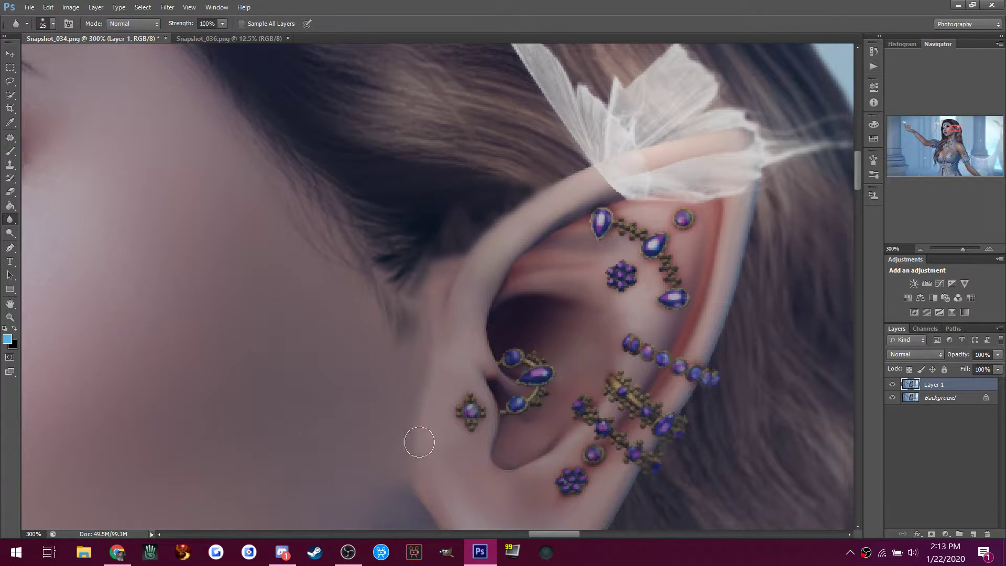
# Smudge the seam between the front of the ear and the cheek with a 40 brush at 12% strength.
pyautogui.rightClick(14, 222)
pyautogui.click(52, 238)
pyautogui.moveTo(421, 355)
pyautogui.mouseDown()
pyautogui.moveTo(395, 428)
pyautogui.moveTo(405, 442)
pyautogui.moveTo(382, 444)
pyautogui.moveTo(409, 469)
pyautogui.moveTo(401, 444)
pyautogui.moveTo(424, 413)
pyautogui.mouseUp()
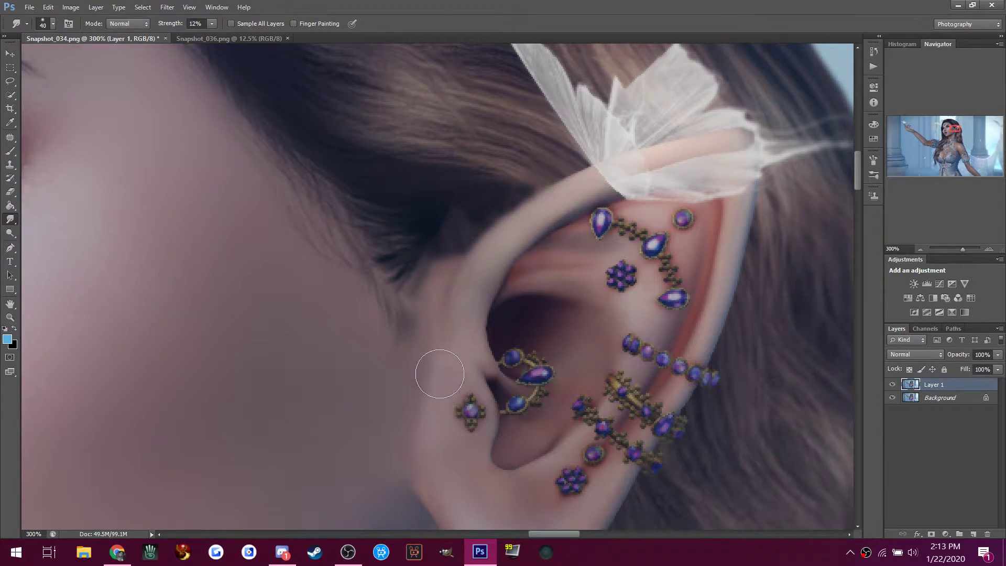
pyautogui.scroll(-2, 377, 366)
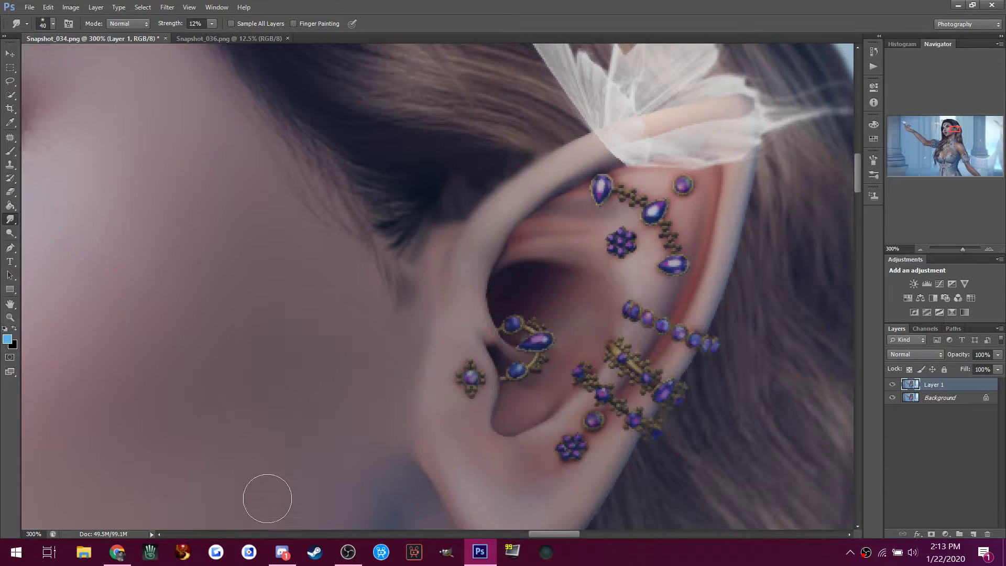
# Switch to Discord, read back through the latest voice-text-chat messages, and return to Photoshop.
pyautogui.click(282, 552)
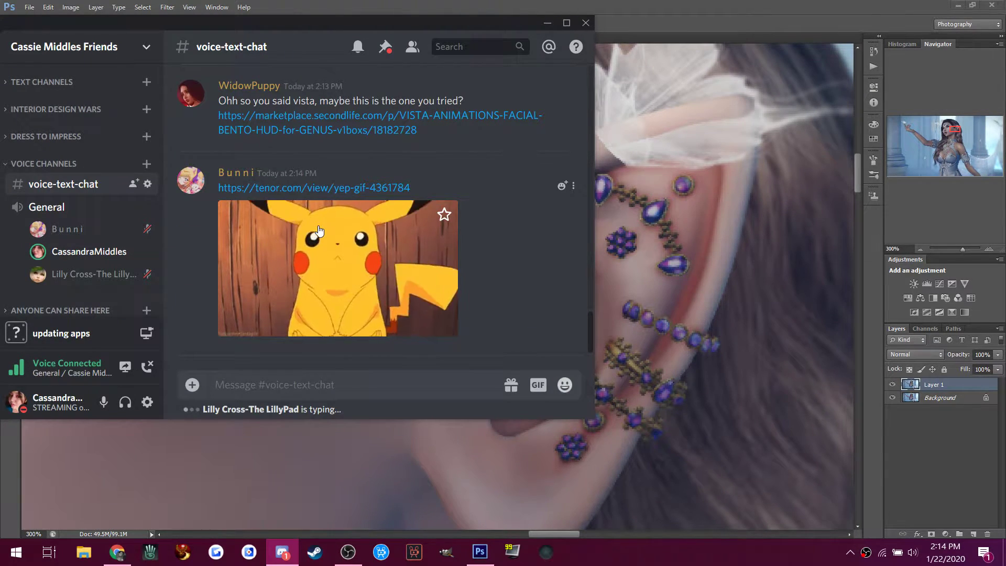
pyautogui.scroll(4, 319, 231)
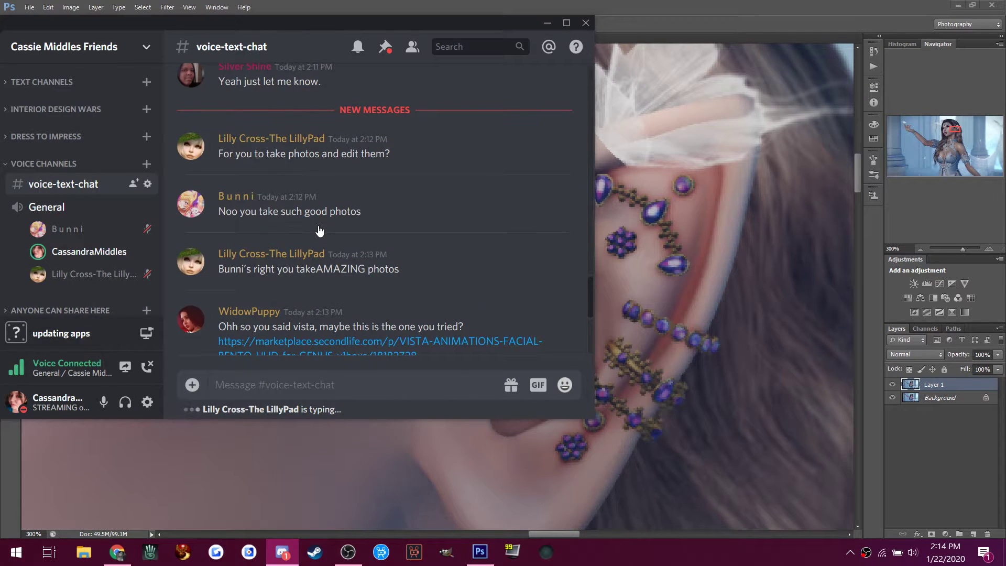
pyautogui.scroll(-4, 430, 271)
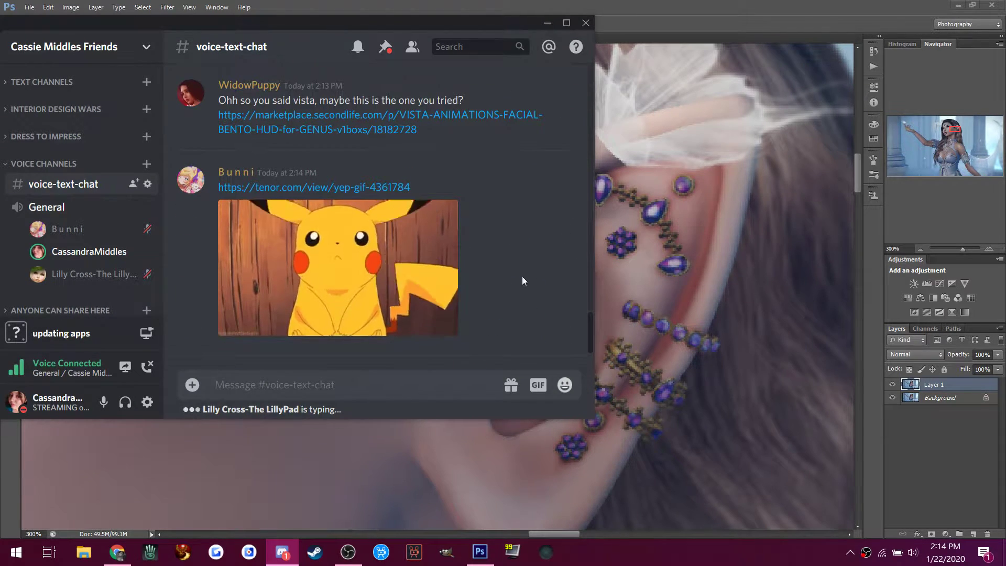
pyautogui.click(746, 7)
# Burn the shadows in the inner folds of the ear and around the lower piercings with a 50 brush at 22% exposure.
pyautogui.scroll(5, 440, 265)
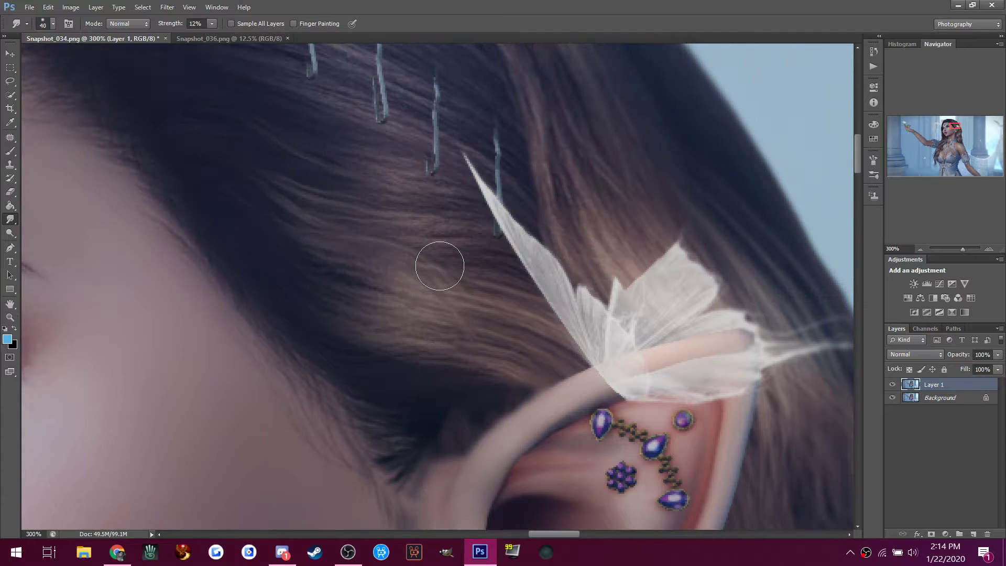
pyautogui.moveTo(568, 535)
pyautogui.mouseDown()
pyautogui.moveTo(540, 530)
pyautogui.moveTo(580, 526)
pyautogui.mouseUp()
pyautogui.scroll(-2, 548, 335)
pyautogui.scroll(-4, 548, 335)
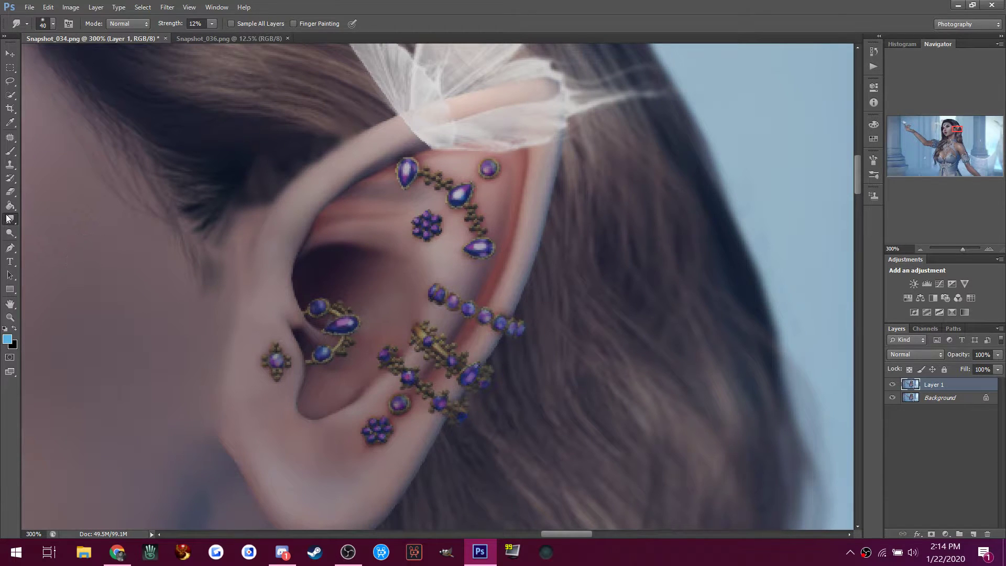
pyautogui.moveTo(10, 232); pyautogui.dragTo(38, 239)
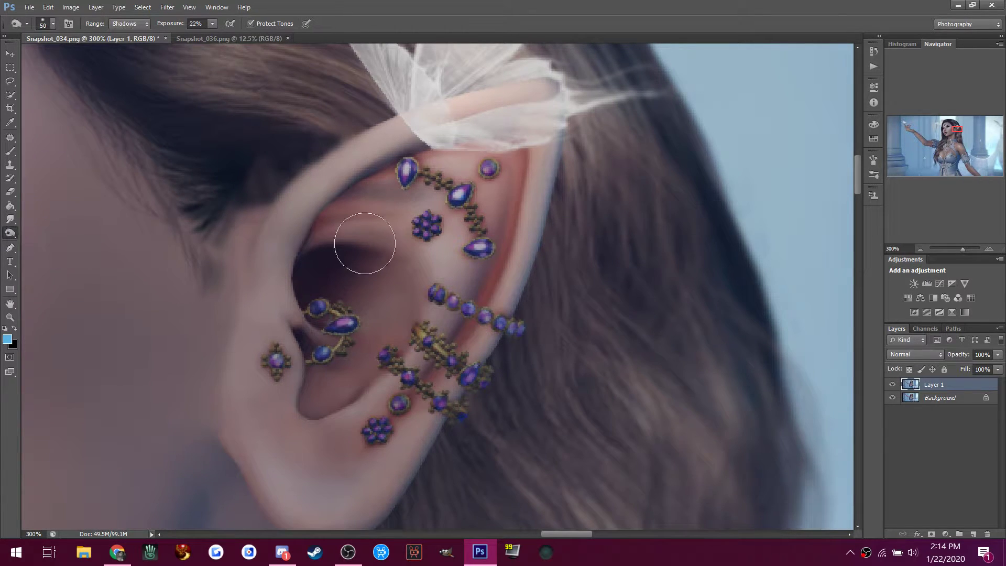
pyautogui.moveTo(502, 182)
pyautogui.mouseDown()
pyautogui.moveTo(503, 230)
pyautogui.moveTo(461, 329)
pyautogui.moveTo(393, 402)
pyautogui.mouseUp()
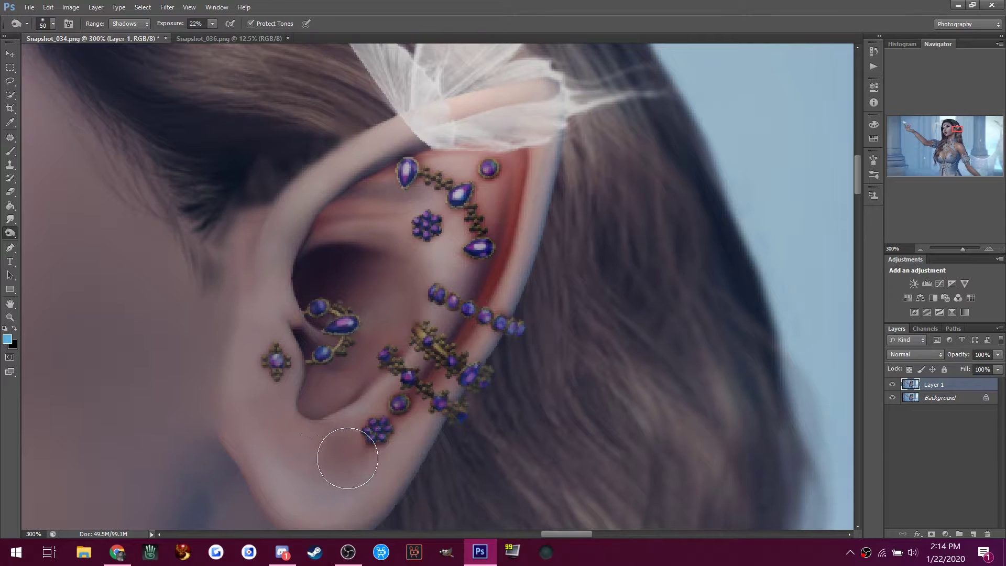
pyautogui.moveTo(323, 220)
pyautogui.mouseDown()
pyautogui.moveTo(359, 187)
pyautogui.moveTo(342, 198)
pyautogui.mouseUp()
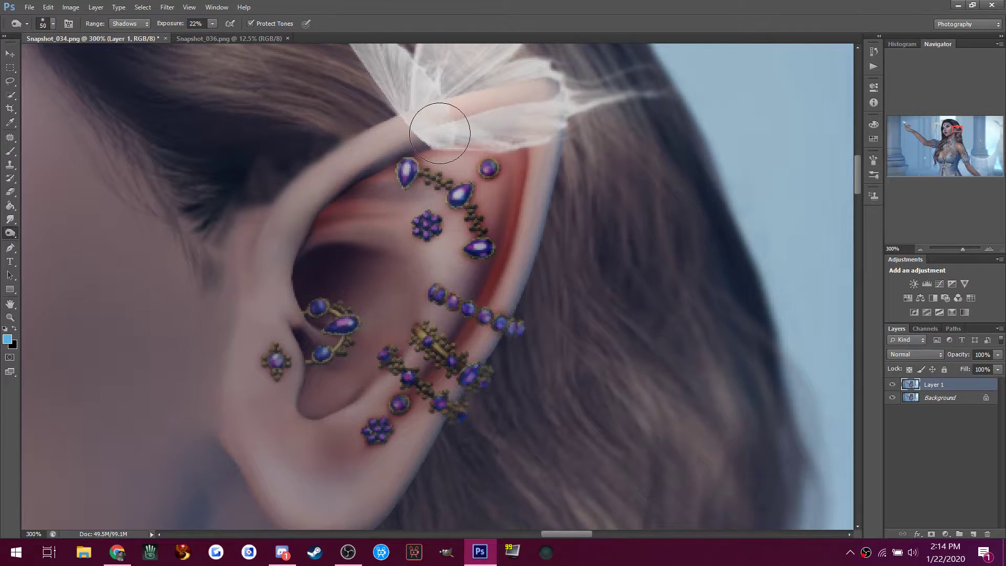
# Prepare the Brush tool with size 35 and white (ffffff) as the foreground color.
pyautogui.scroll(3, 440, 130)
pyautogui.click(10, 151)
pyautogui.press('[')
pyautogui.press('[')
pyautogui.press('[')
pyautogui.press('[')
pyautogui.press('[')
pyautogui.press('[')
pyautogui.press('[')
pyautogui.press('[')
pyautogui.press('[')
pyautogui.press('[')
pyautogui.press('[')
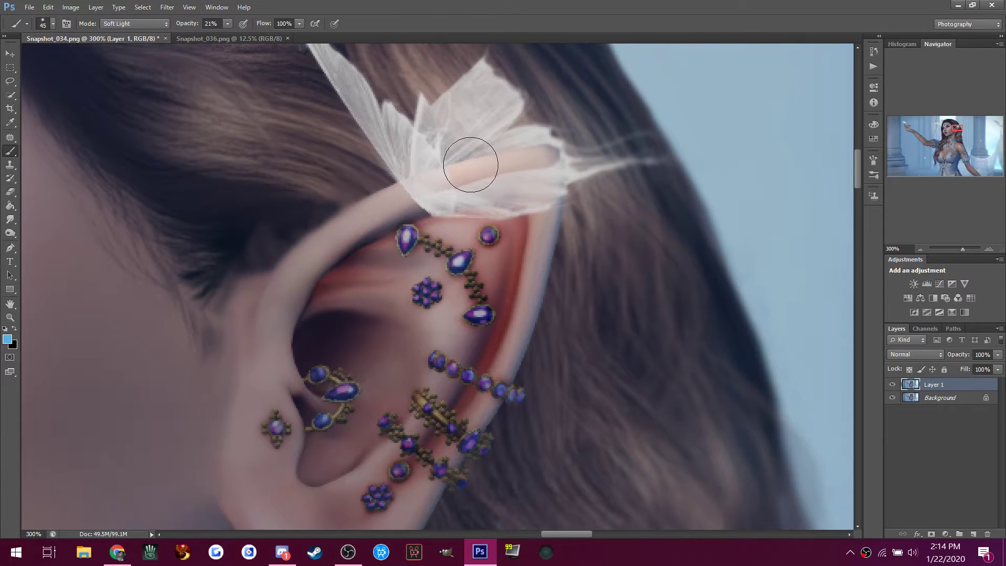
pyautogui.press('[')
pyautogui.click(8, 338)
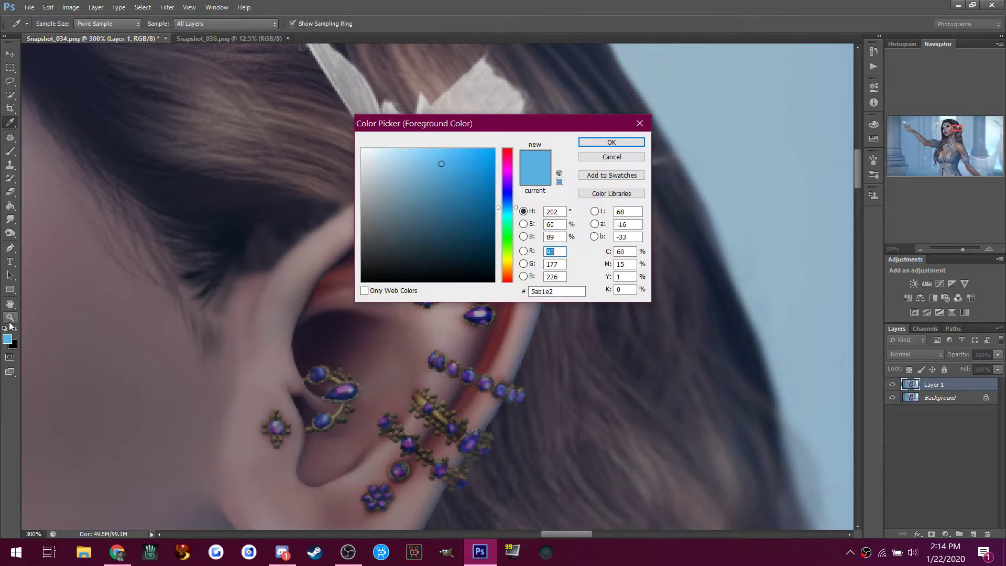
pyautogui.moveTo(401, 184); pyautogui.dragTo(327, 137)
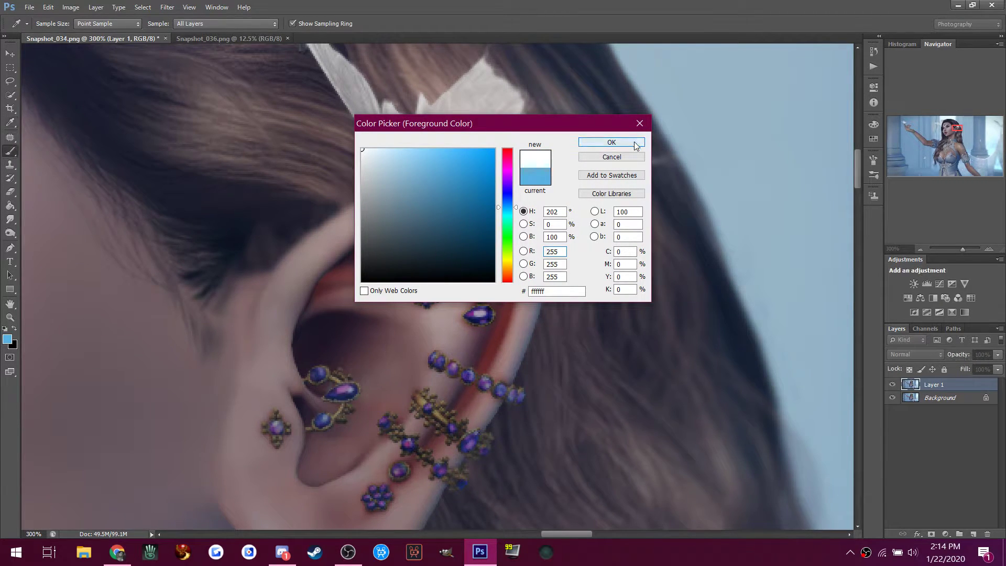
pyautogui.click(611, 142)
# Paint white over the ear rim showing through the butterfly on a new layer, and set the layer's blend mode to Screen.
pyautogui.click(974, 534)
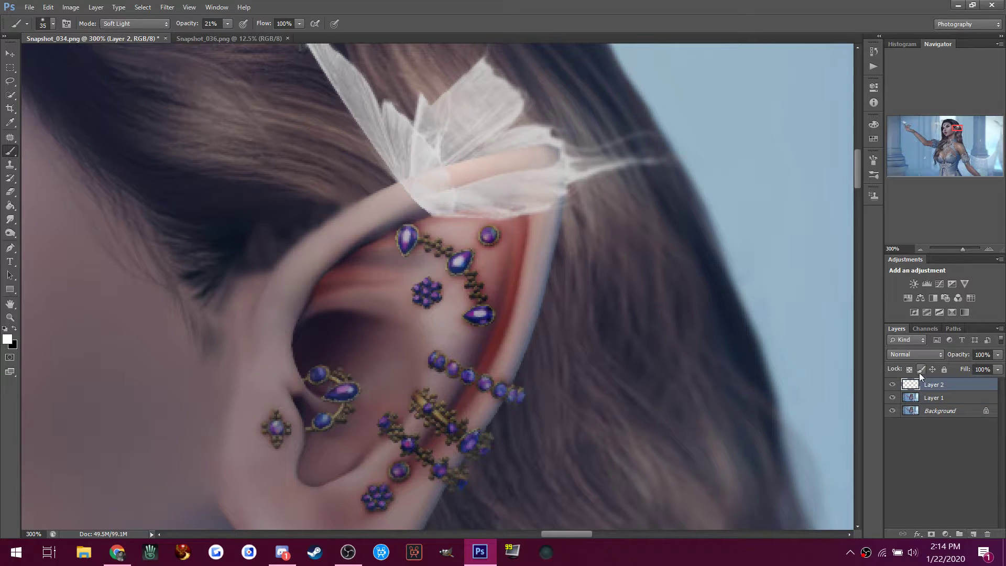
pyautogui.moveTo(463, 174)
pyautogui.mouseDown()
pyautogui.moveTo(544, 159)
pyautogui.moveTo(445, 179)
pyautogui.moveTo(457, 167)
pyautogui.moveTo(476, 181)
pyautogui.moveTo(469, 173)
pyautogui.moveTo(540, 160)
pyautogui.mouseUp()
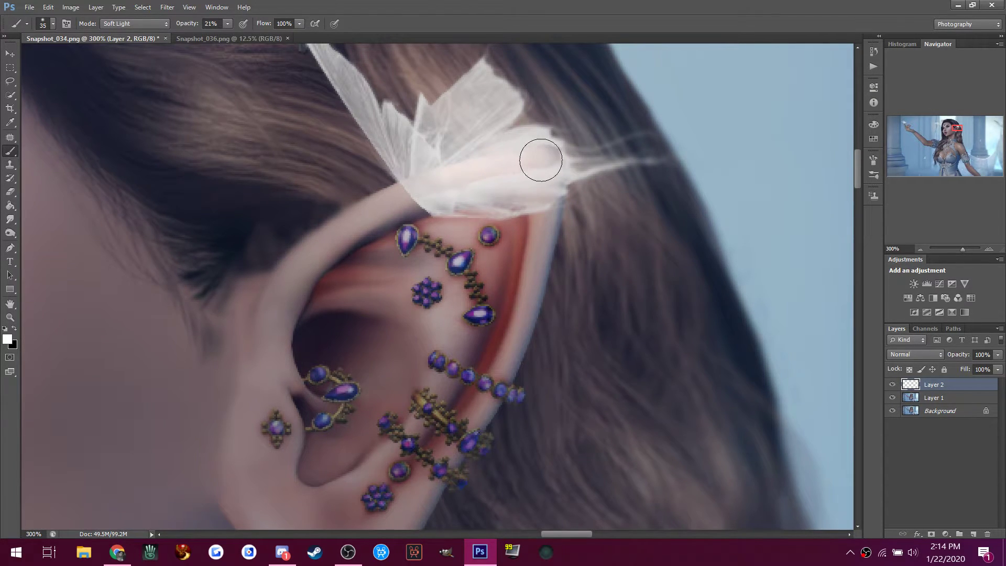
pyautogui.click(934, 354)
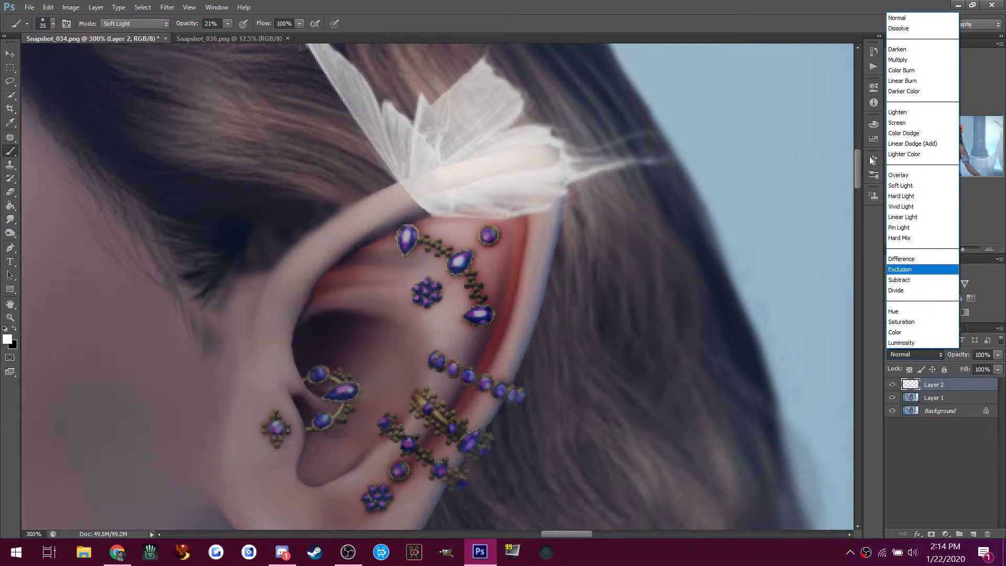
pyautogui.click(909, 192)
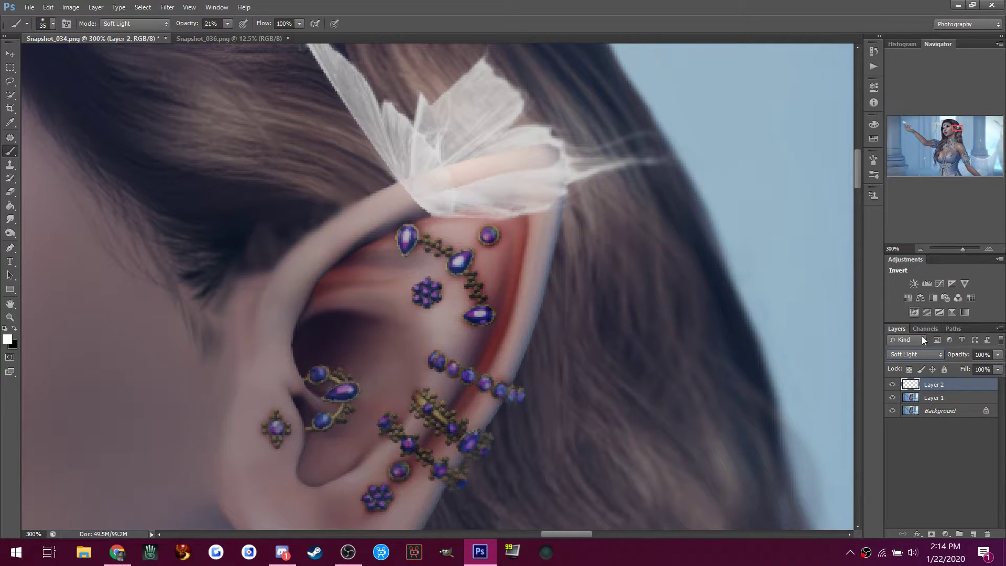
pyautogui.click(916, 355)
pyautogui.click(894, 123)
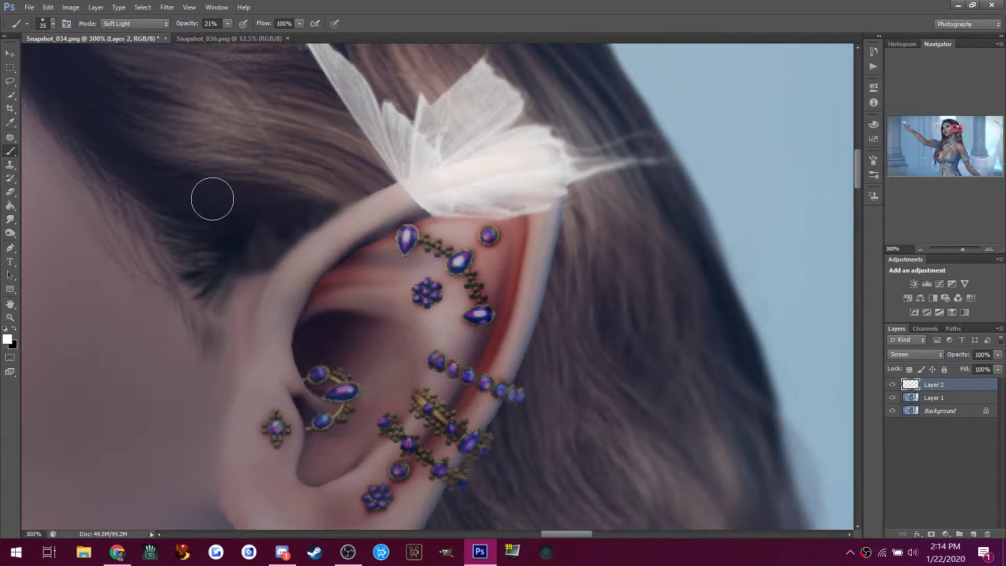
# Merge the white paint layer down into Layer 1 and blur the butterfly wing over the ear rim at size 25, 100% strength.
pyautogui.click(10, 219)
pyautogui.click(42, 217)
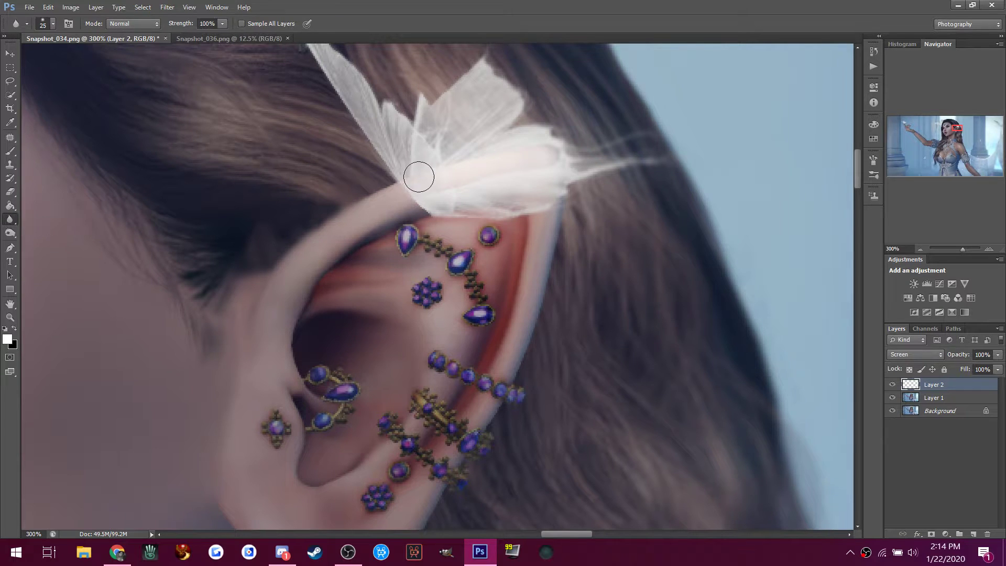
pyautogui.moveTo(453, 187); pyautogui.dragTo(540, 161)
pyautogui.rightClick(916, 394)
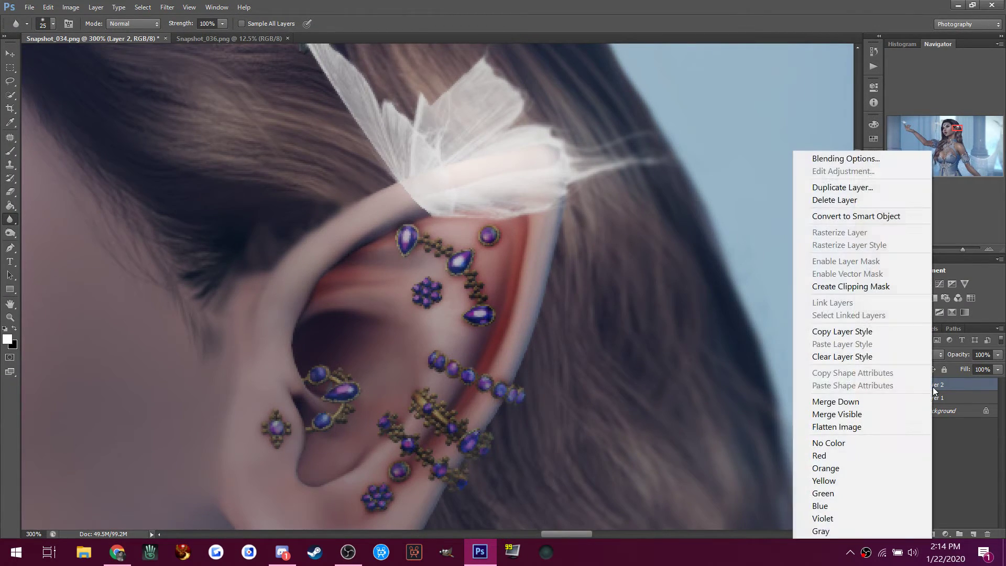
pyautogui.click(822, 400)
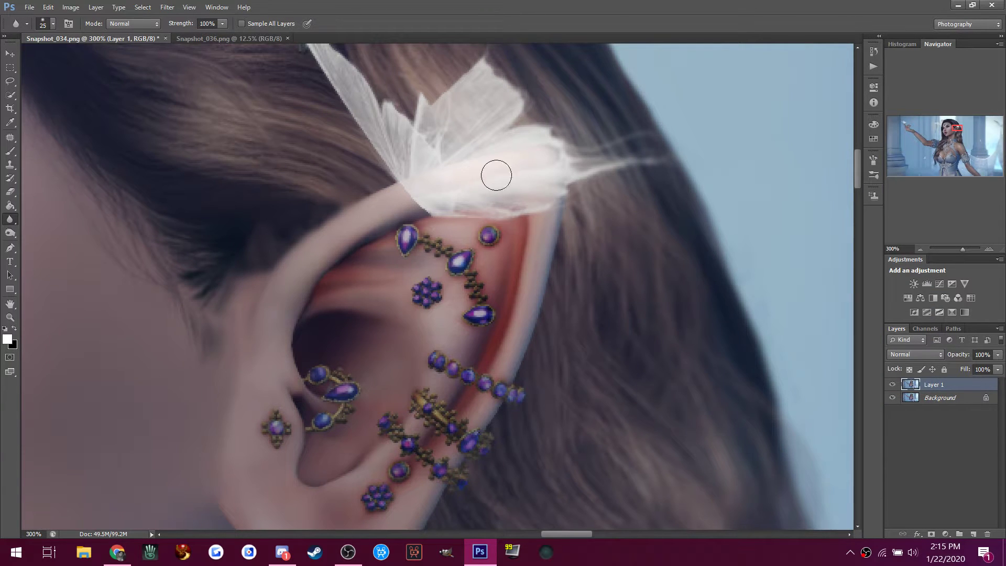
pyautogui.moveTo(546, 142)
pyautogui.mouseDown()
pyautogui.moveTo(484, 155)
pyautogui.moveTo(472, 178)
pyautogui.moveTo(420, 198)
pyautogui.moveTo(445, 194)
pyautogui.moveTo(460, 162)
pyautogui.moveTo(480, 167)
pyautogui.mouseUp()
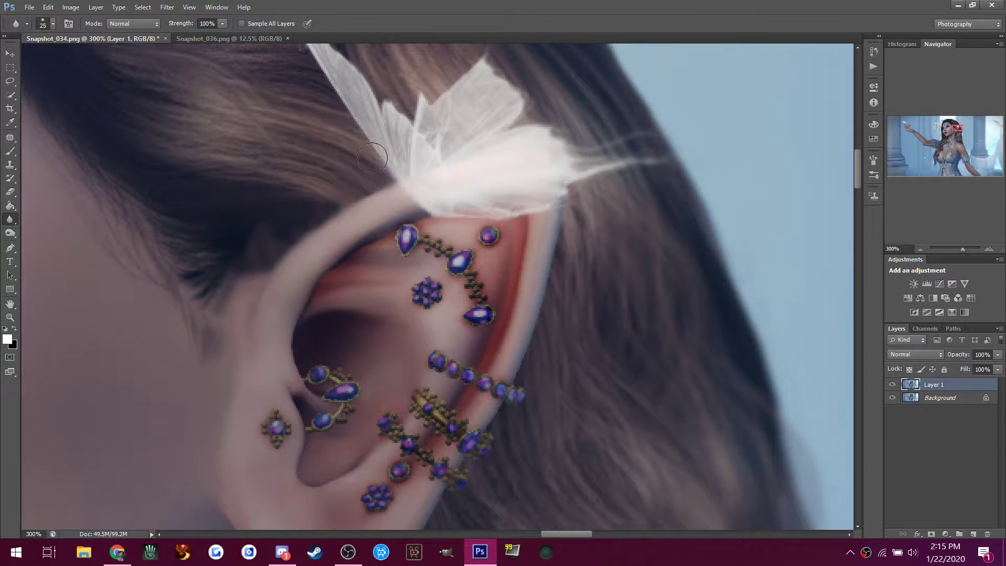
pyautogui.moveTo(530, 167)
pyautogui.mouseDown()
pyautogui.moveTo(454, 183)
pyautogui.moveTo(471, 157)
pyautogui.moveTo(493, 159)
pyautogui.mouseUp()
# Switch to Discord, read the new voice-text-chat messages, and return to Photoshop.
pyautogui.click(282, 552)
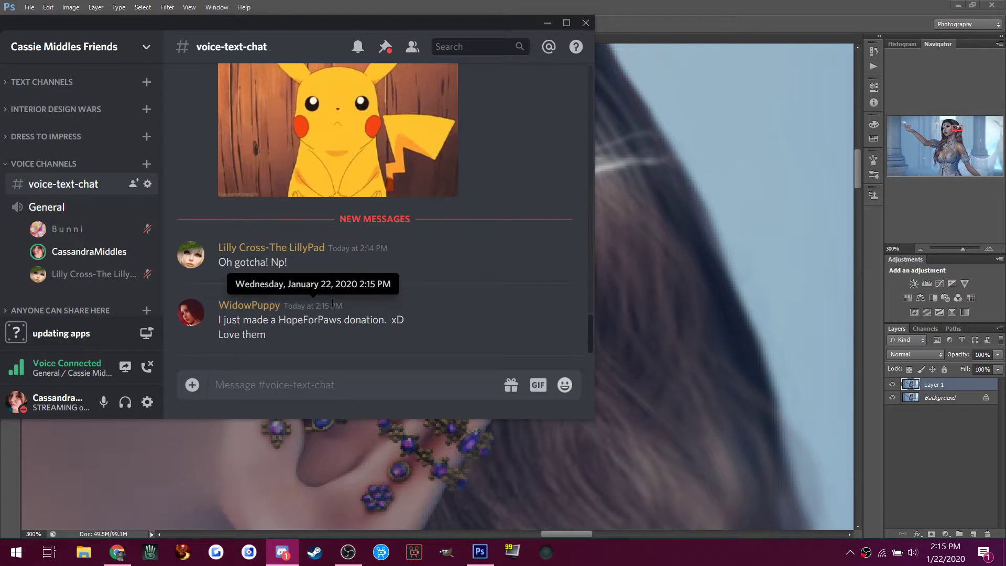
pyautogui.click(671, 18)
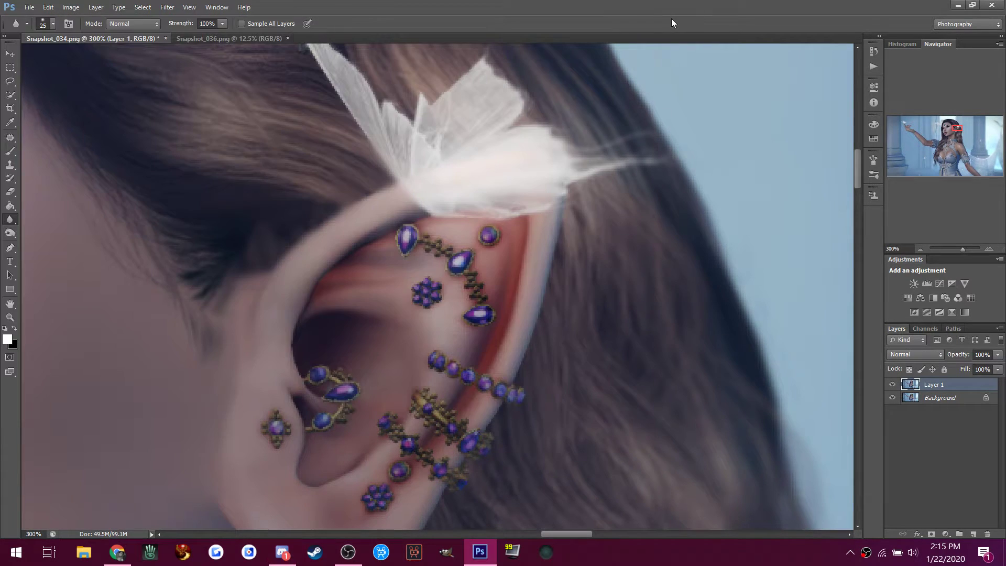
# Dodge the midtones down the lower front of the dress with a 150 brush at 13% exposure.
pyautogui.click(9, 316)
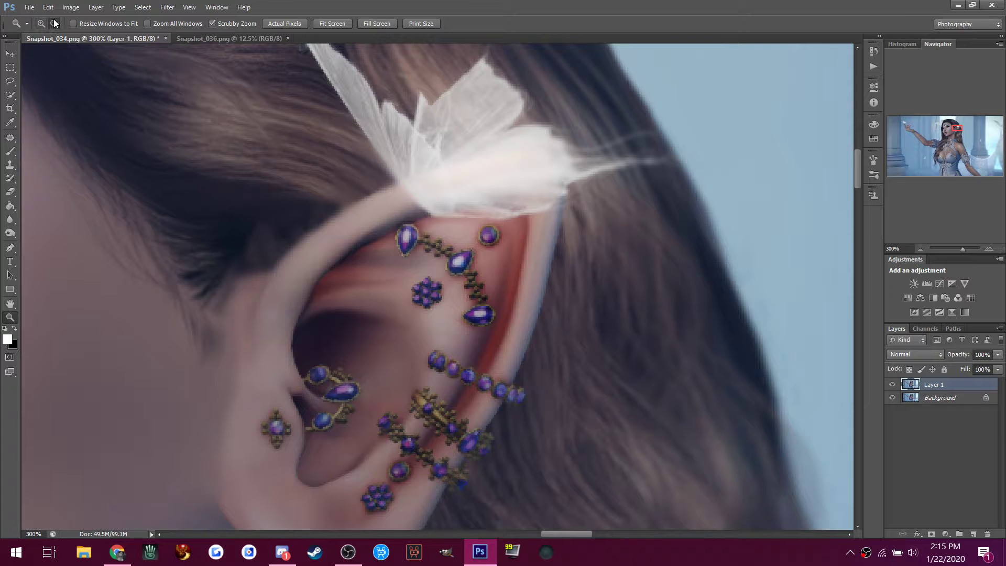
pyautogui.keyDown('alt'); pyautogui.click(92, 216); pyautogui.keyUp('alt')
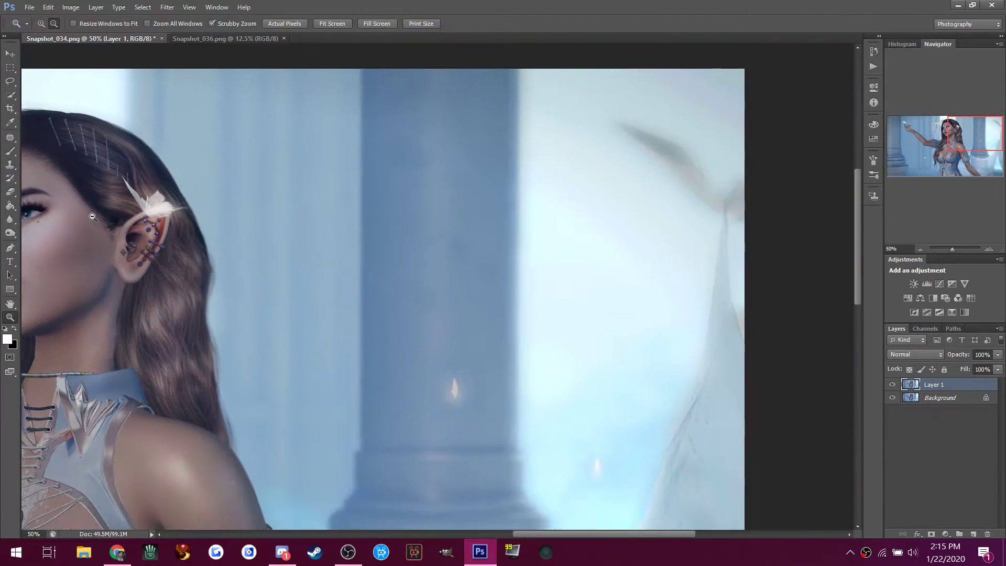
pyautogui.keyDown('alt'); pyautogui.click(92, 216); pyautogui.keyUp('alt')
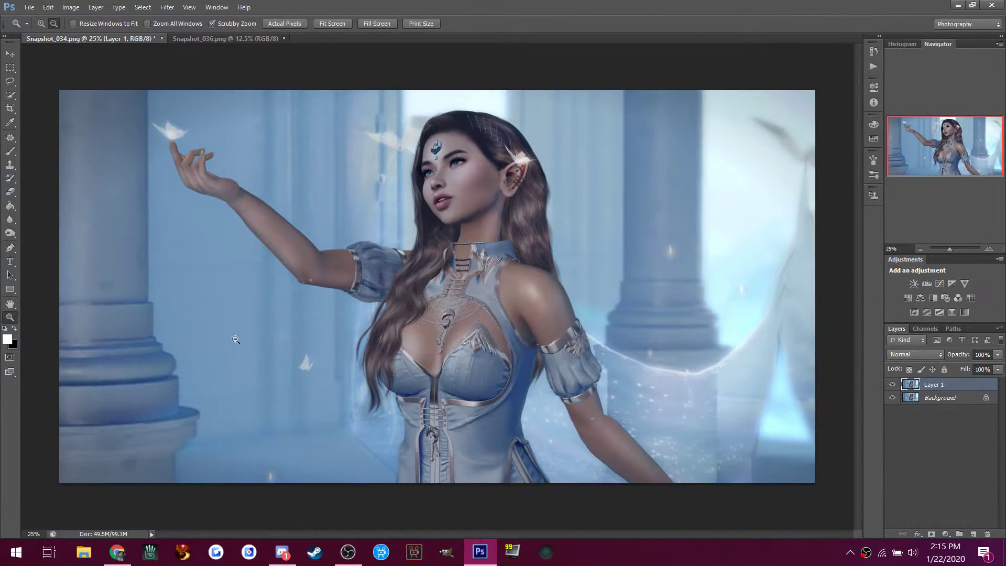
pyautogui.moveTo(9, 232); pyautogui.dragTo(27, 230)
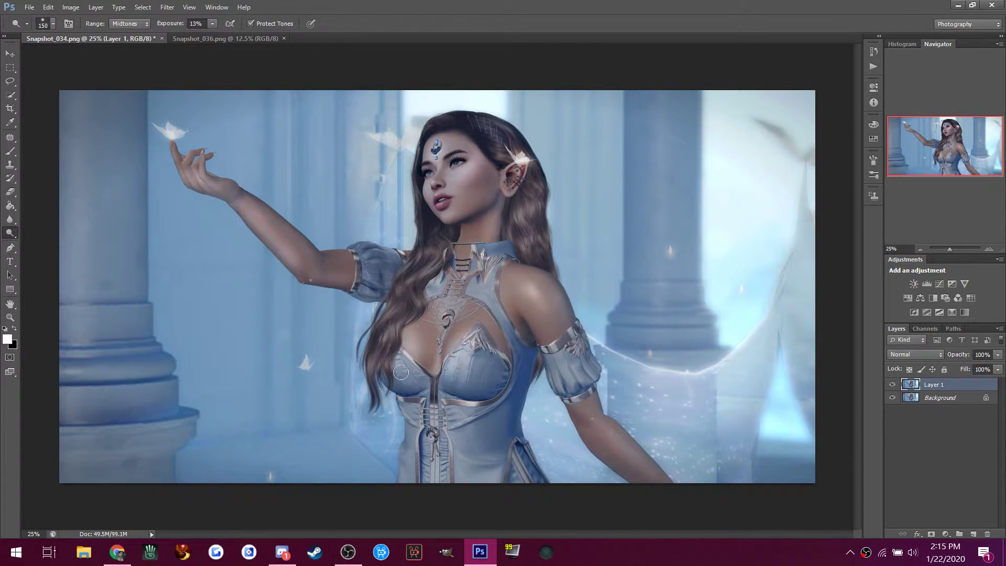
pyautogui.moveTo(436, 415)
pyautogui.mouseDown()
pyautogui.moveTo(435, 477)
pyautogui.moveTo(516, 480)
pyautogui.moveTo(482, 460)
pyautogui.moveTo(443, 466)
pyautogui.moveTo(431, 415)
pyautogui.moveTo(404, 465)
pyautogui.moveTo(427, 460)
pyautogui.mouseUp()
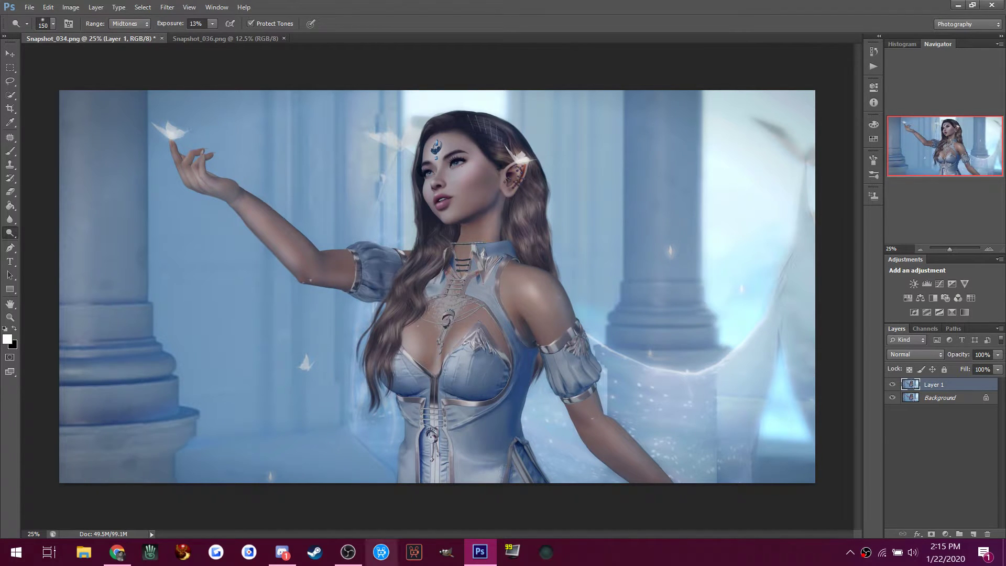
# Switch to Discord, reposition its window while reading the latest voice-text-chat messages, and return to Photoshop.
pyautogui.click(282, 552)
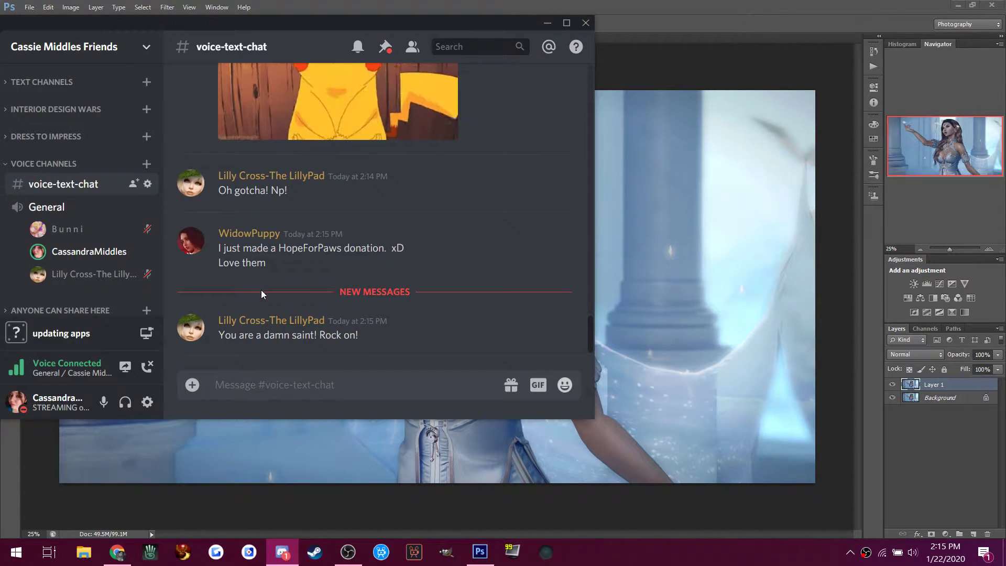
pyautogui.moveTo(61, 20); pyautogui.dragTo(36, 24)
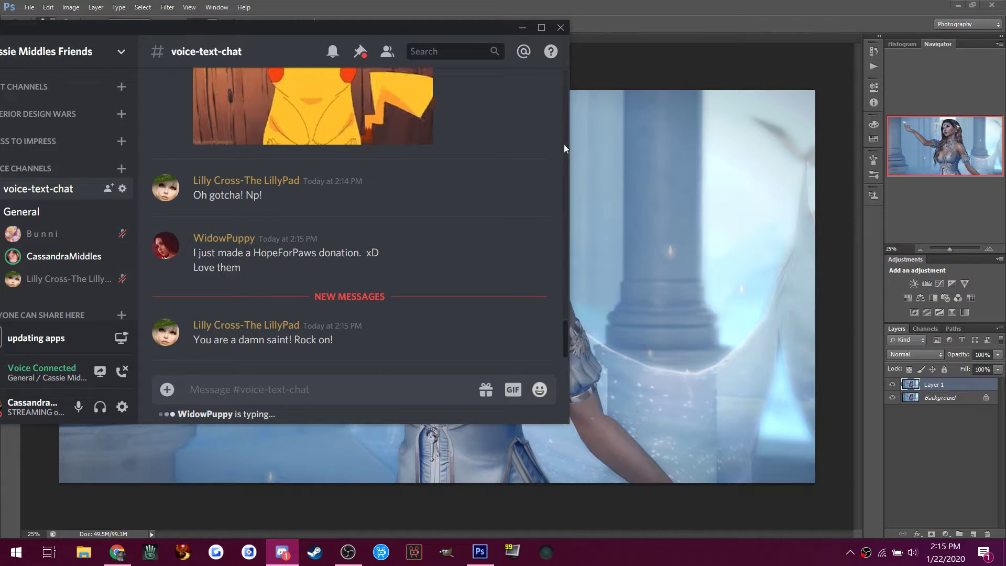
pyautogui.click(637, 5)
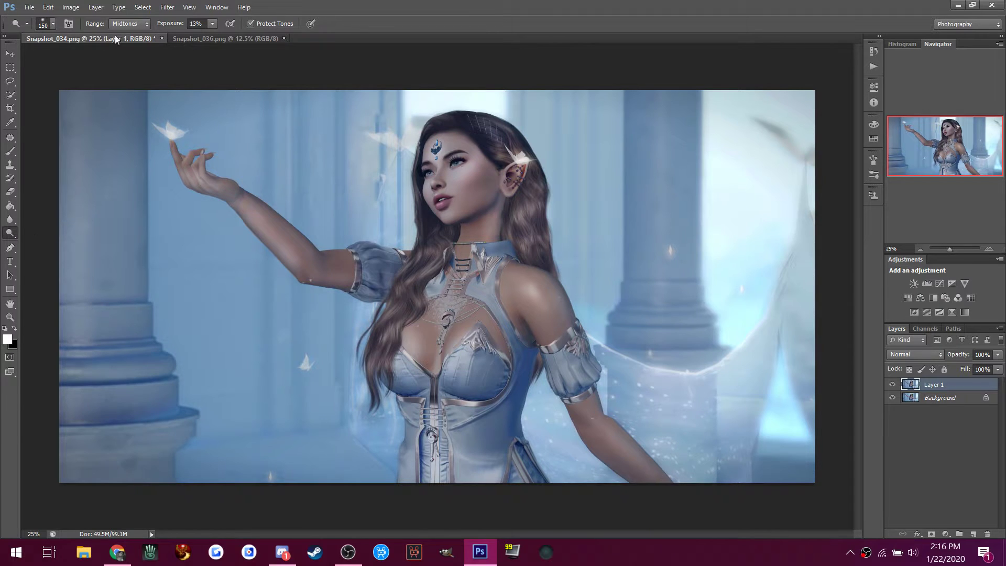
# Dodge the bright background beside the column, the sparkles beside the lower arm, and the area beside the long hair with a 600 brush.
pyautogui.press(']')
pyautogui.press(']')
pyautogui.press(']')
pyautogui.press(']')
pyautogui.press(']')
pyautogui.press(']')
pyautogui.press(']')
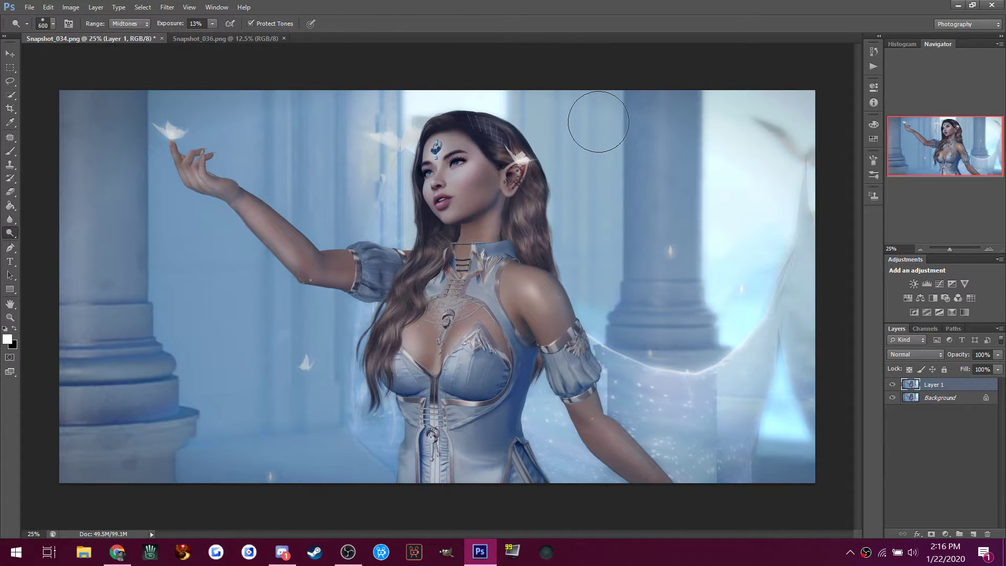
pyautogui.moveTo(708, 118); pyautogui.dragTo(712, 251)
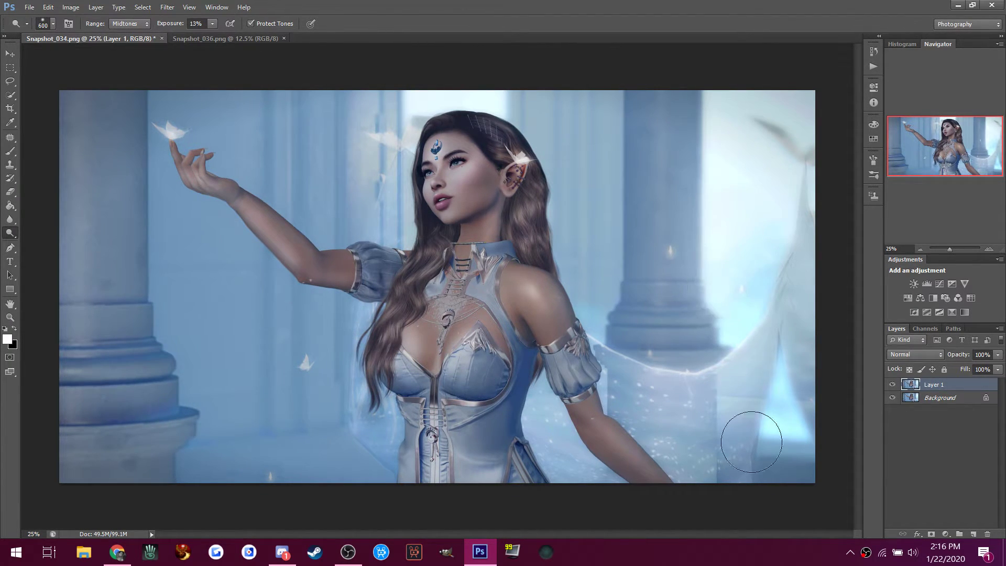
pyautogui.moveTo(761, 449)
pyautogui.mouseDown()
pyautogui.moveTo(738, 426)
pyautogui.moveTo(728, 462)
pyautogui.moveTo(644, 420)
pyautogui.moveTo(667, 430)
pyautogui.mouseUp()
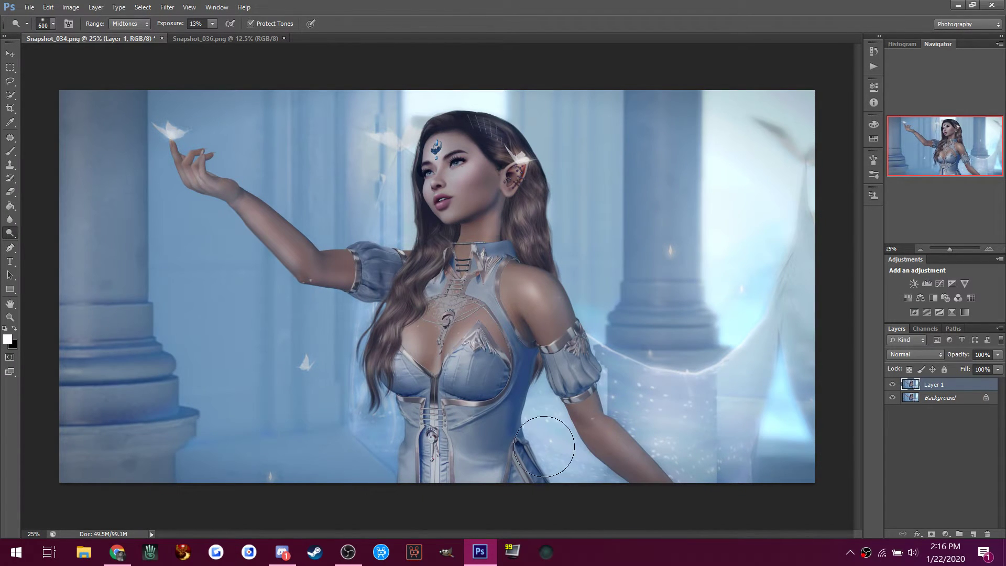
pyautogui.moveTo(335, 404); pyautogui.dragTo(346, 338)
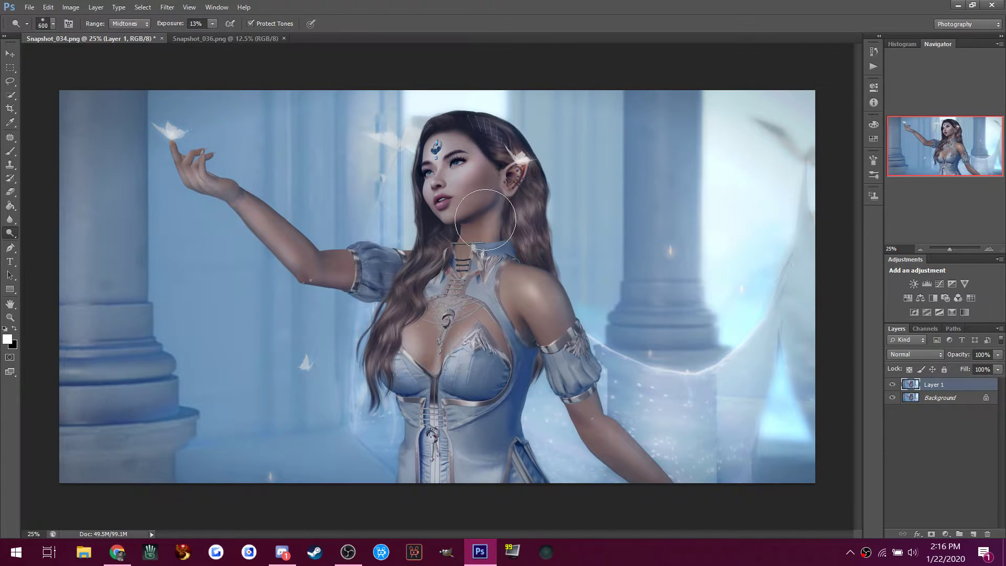
# Prepare the Brush tool with size 300 and a light coral pink foreground color.
pyautogui.click(9, 153)
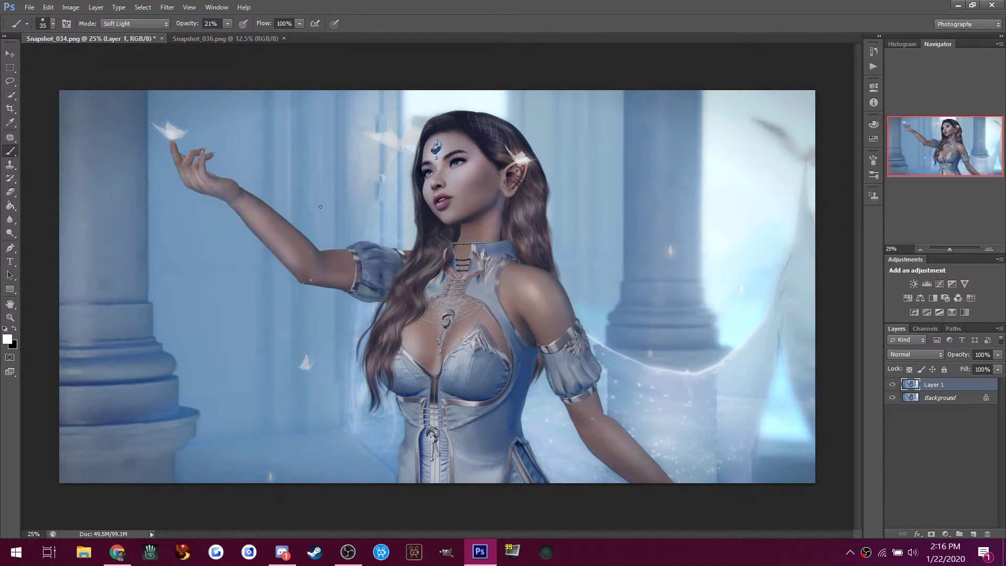
pyautogui.press(']')
pyautogui.press(']')
pyautogui.press(']')
pyautogui.press(']')
pyautogui.press(']')
pyautogui.click(12, 343)
pyautogui.moveTo(507, 176); pyautogui.dragTo(509, 148)
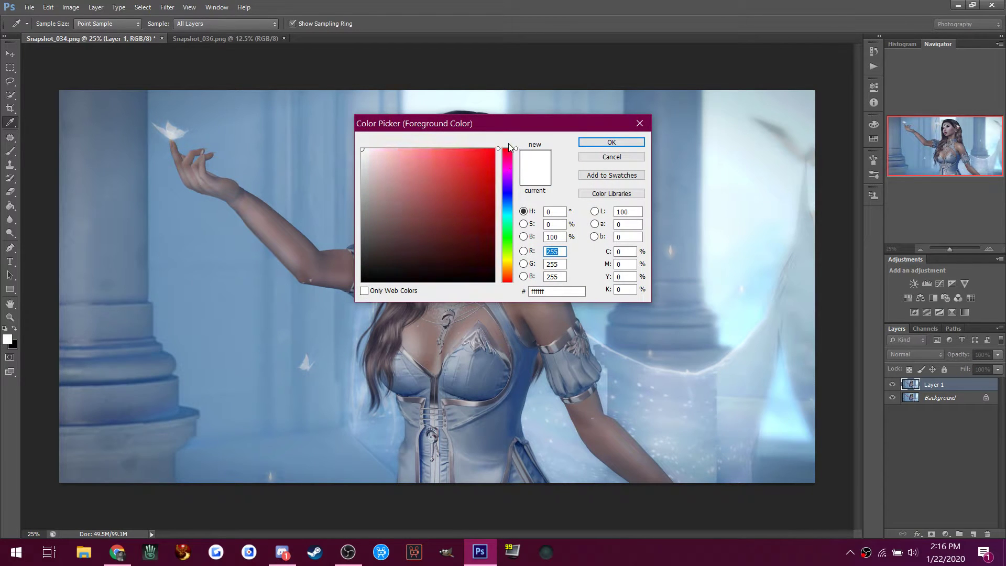
pyautogui.moveTo(426, 158); pyautogui.dragTo(426, 143)
pyautogui.click(610, 143)
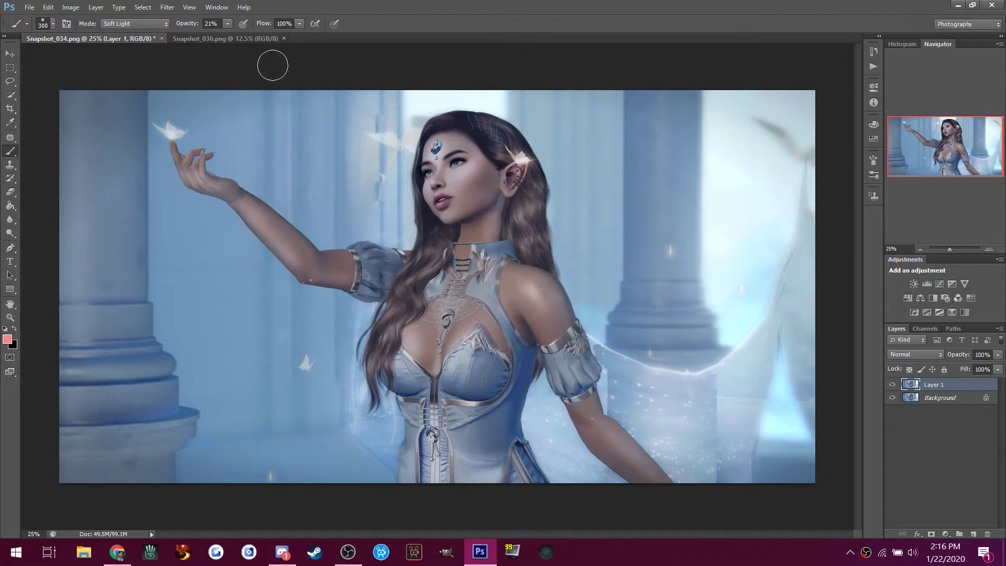
# Paint pink blush over the woman's cheek in Multiply mode at 12% opacity.
pyautogui.click(122, 24)
pyautogui.click(118, 99)
pyautogui.click(226, 26)
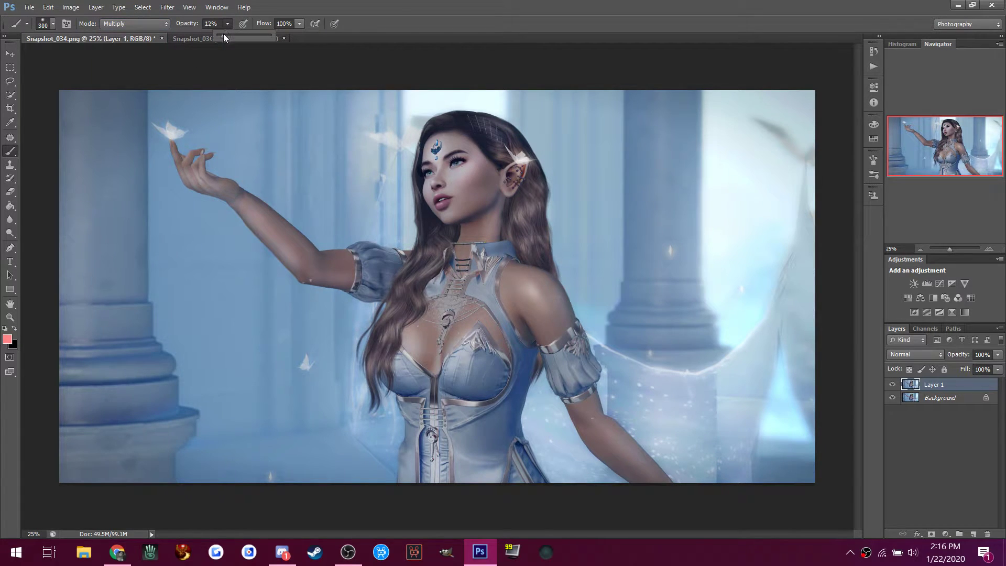
pyautogui.click(468, 21)
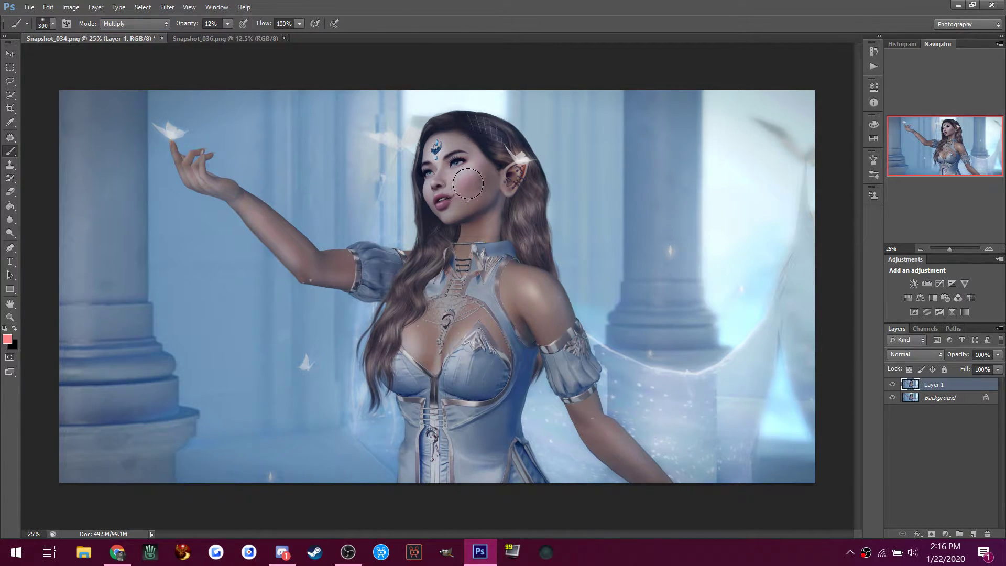
pyautogui.moveTo(485, 168); pyautogui.dragTo(470, 184)
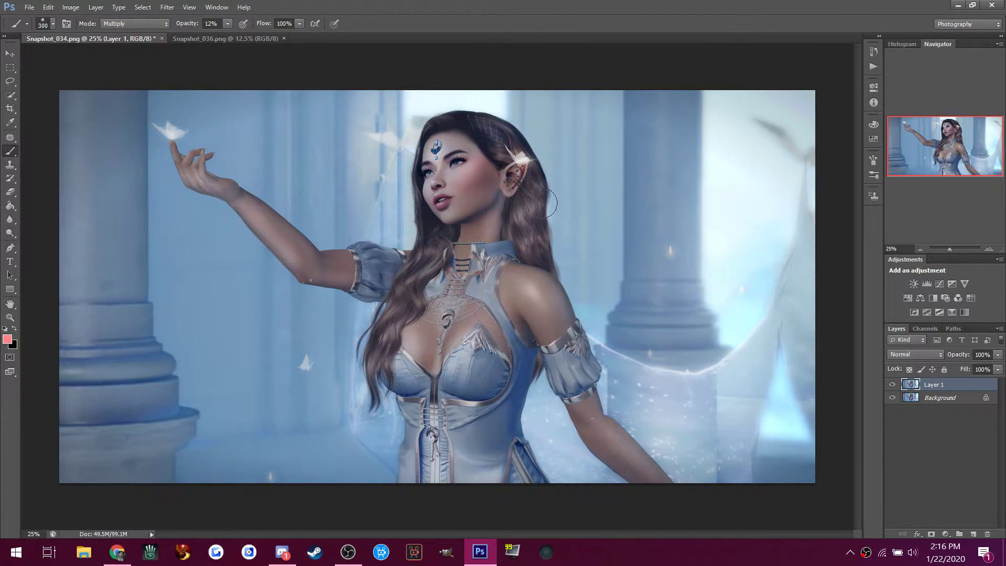
pyautogui.moveTo(473, 181); pyautogui.dragTo(476, 167)
# Smudge the dark patch in the hair beside the far eye with a size 40 brush at 12% strength.
pyautogui.click(14, 319)
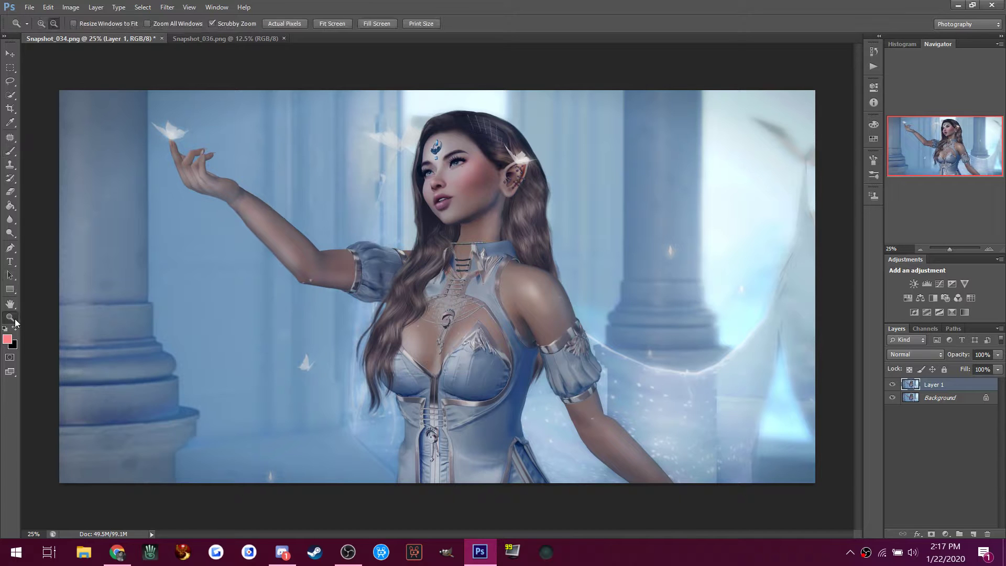
pyautogui.moveTo(445, 159); pyautogui.dragTo(445, 158)
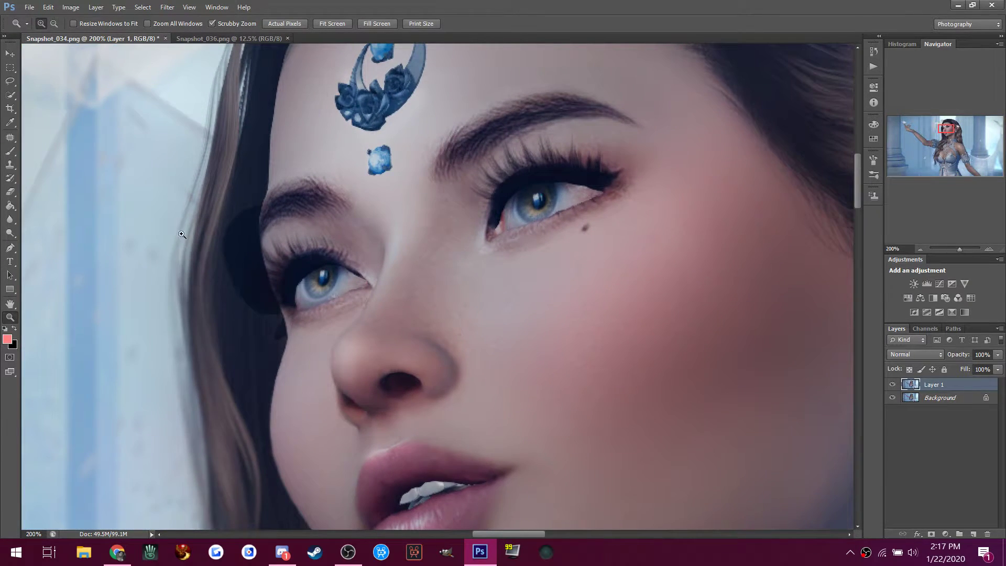
pyautogui.click(9, 219)
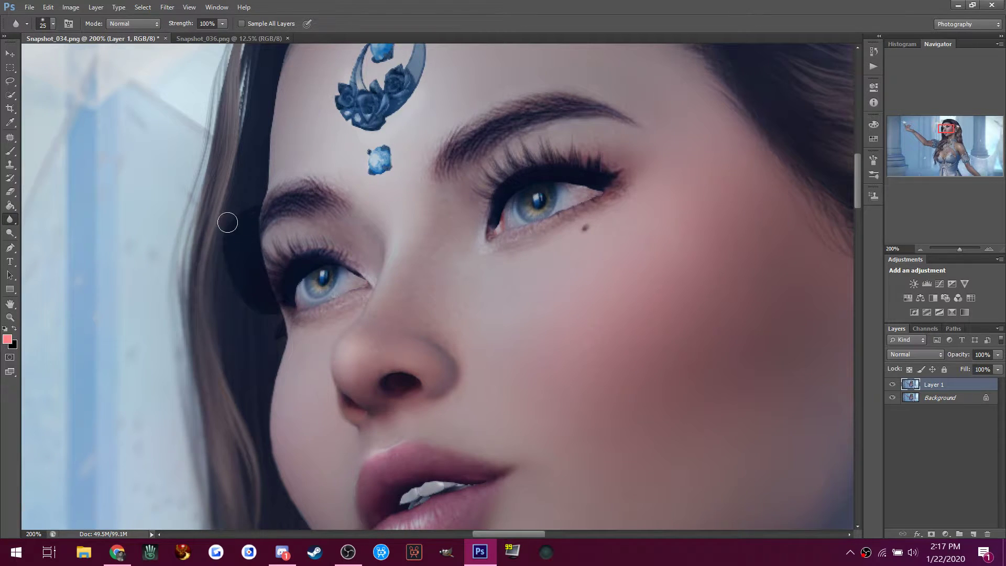
pyautogui.rightClick(18, 214)
pyautogui.click(45, 238)
pyautogui.moveTo(244, 207)
pyautogui.mouseDown()
pyautogui.moveTo(232, 285)
pyautogui.moveTo(232, 267)
pyautogui.moveTo(254, 318)
pyautogui.mouseUp()
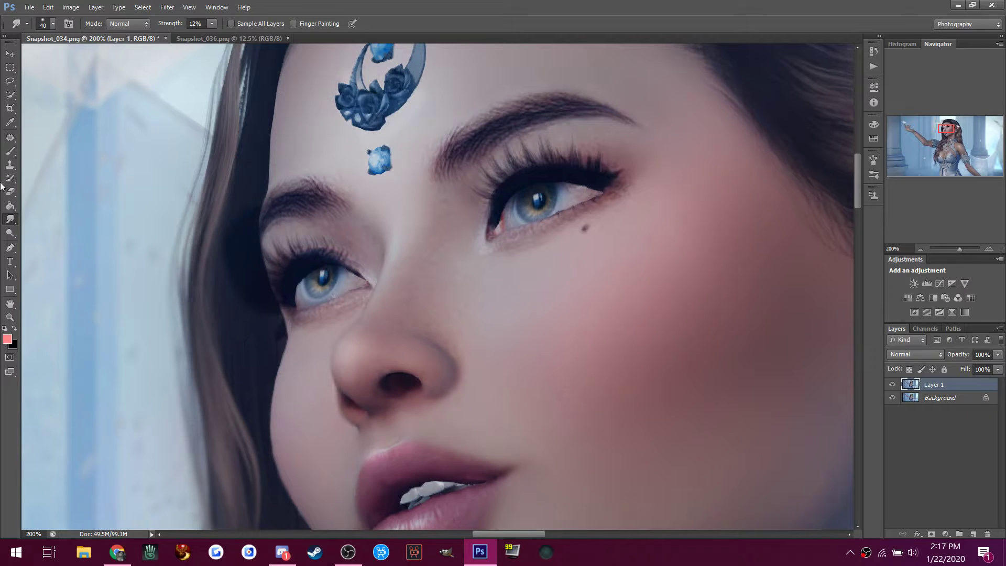
# Clone hair over the dark patch beside the far eye using the Clone Stamp at size 30 and 56% opacity.
pyautogui.click(6, 165)
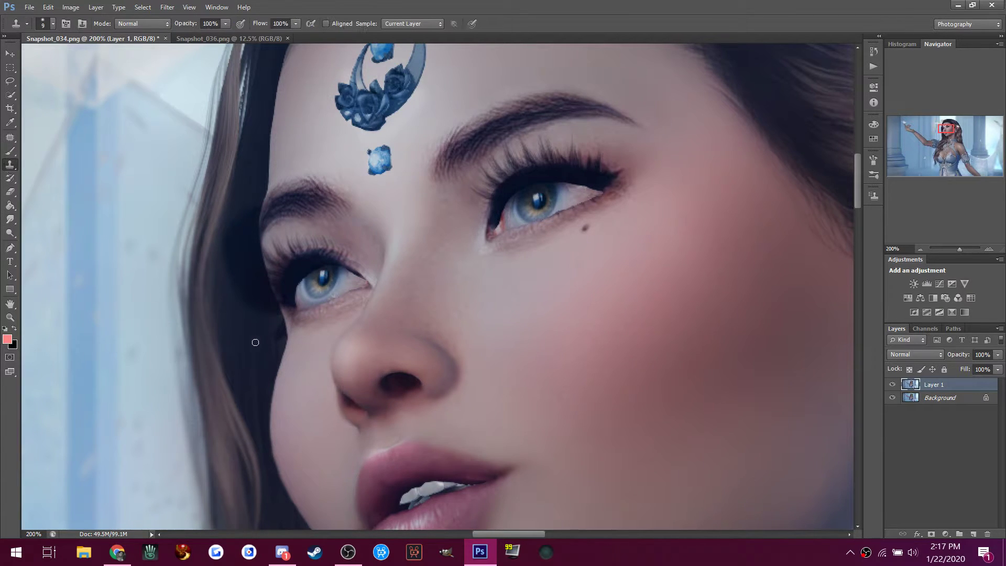
pyautogui.press(']')
pyautogui.press(']')
pyautogui.moveTo(225, 23); pyautogui.dragTo(202, 34)
pyautogui.moveTo(244, 302)
pyautogui.mouseDown()
pyautogui.moveTo(238, 243)
pyautogui.moveTo(245, 320)
pyautogui.moveTo(236, 225)
pyautogui.moveTo(253, 328)
pyautogui.moveTo(262, 301)
pyautogui.moveTo(266, 320)
pyautogui.moveTo(234, 281)
pyautogui.moveTo(238, 267)
pyautogui.moveTo(249, 310)
pyautogui.moveTo(272, 331)
pyautogui.moveTo(265, 346)
pyautogui.moveTo(272, 333)
pyautogui.mouseUp()
pyautogui.click(187, 300)
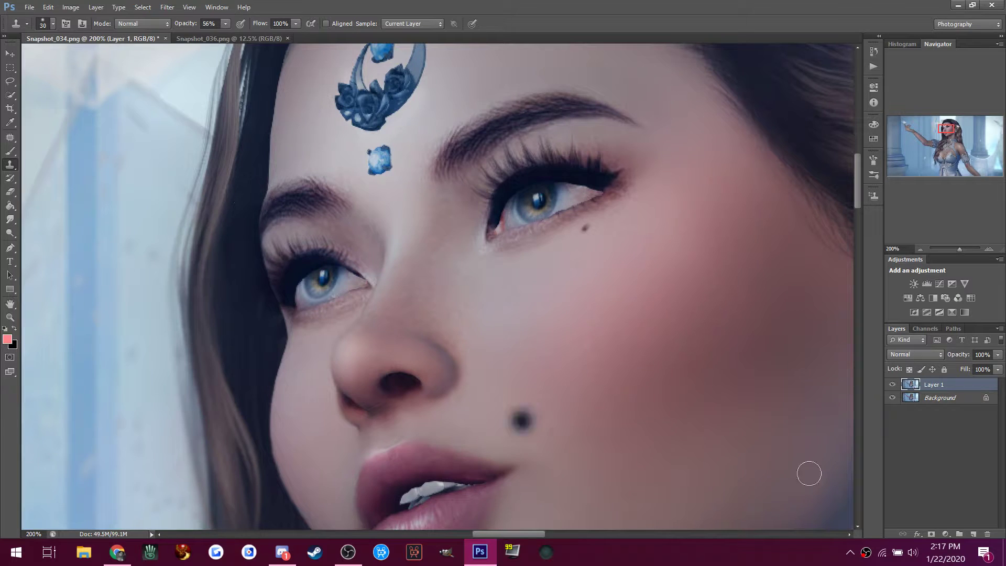
# Compare the retouched face with the original by toggling Layer 1's visibility, and view the whole image at 25%.
pyautogui.click(892, 385)
pyautogui.click(892, 385)
pyautogui.click(892, 385)
pyautogui.click(892, 385)
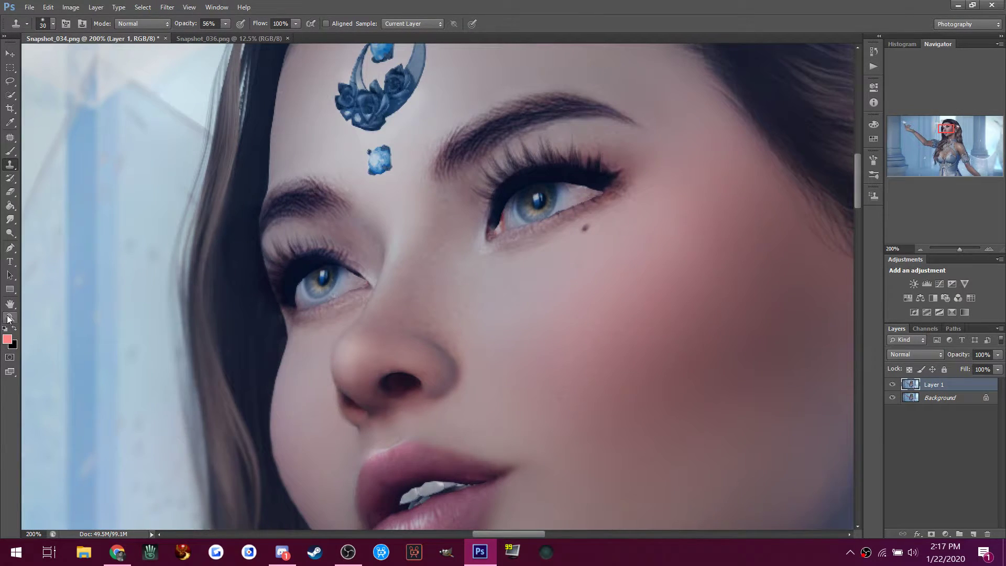
pyautogui.click(9, 317)
pyautogui.click(55, 26)
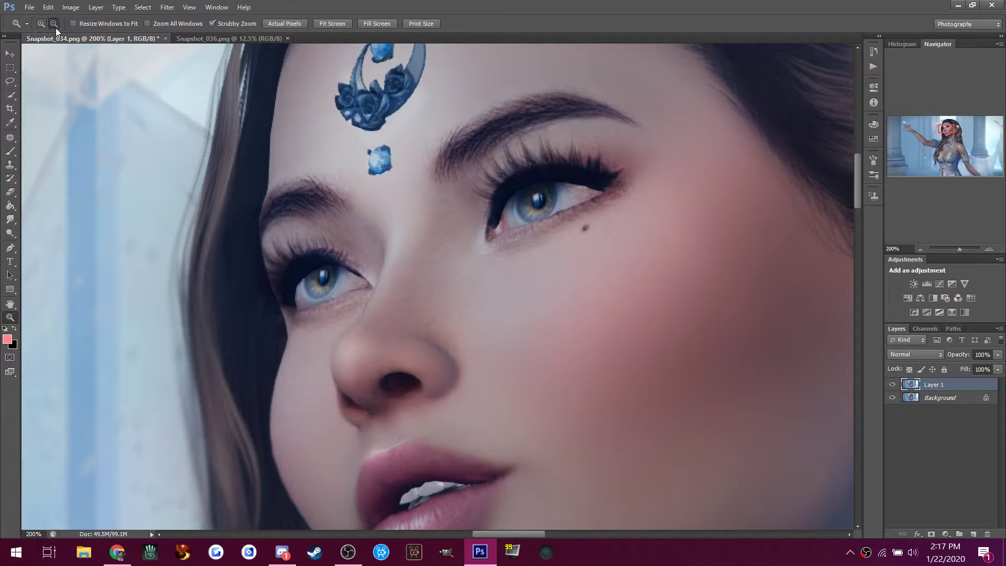
pyautogui.click(473, 294)
pyautogui.click(473, 294)
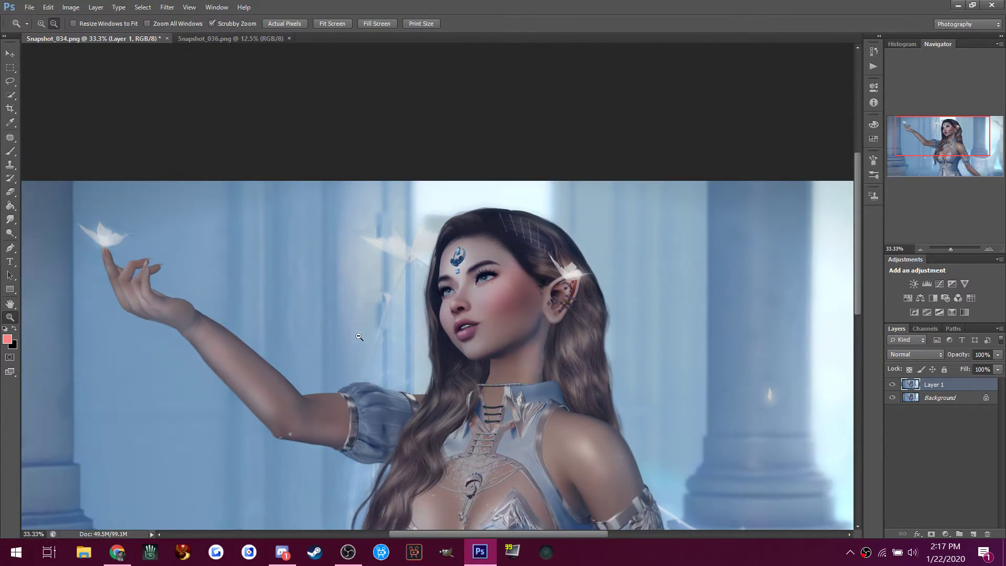
pyautogui.click(427, 455)
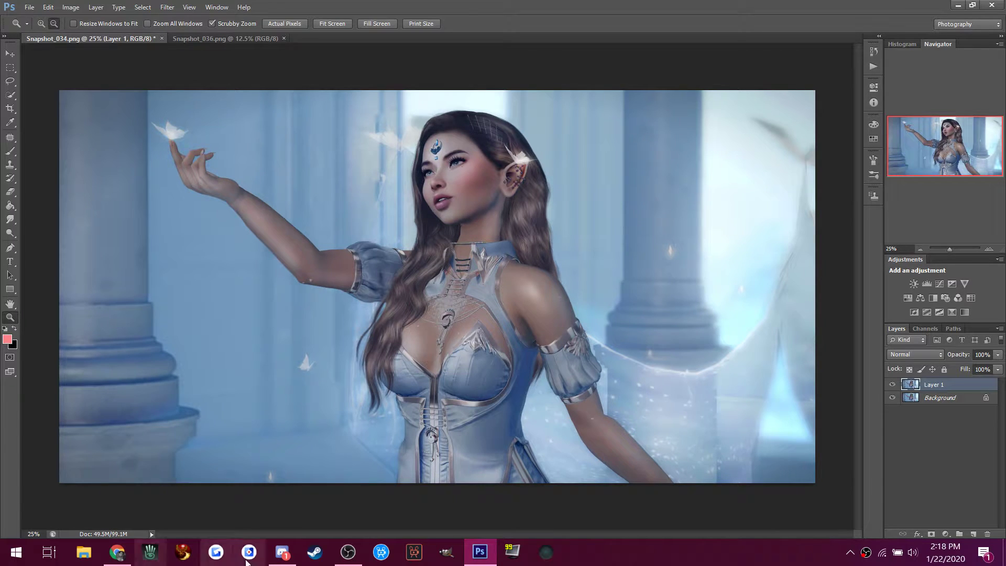
# Read the newest messages in Discord's voice-text-chat channel and return to Photoshop.
pyautogui.click(282, 551)
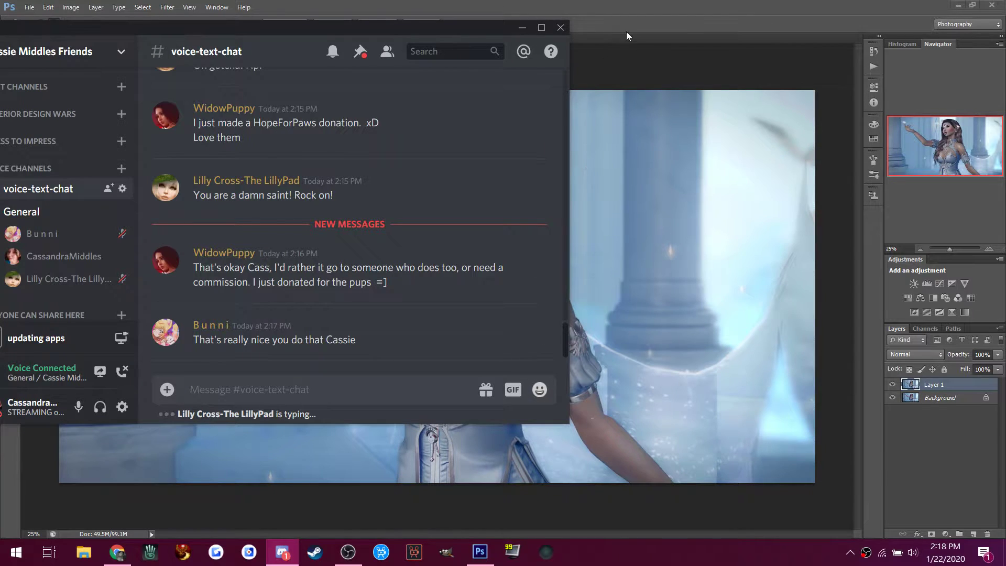
pyautogui.click(652, 16)
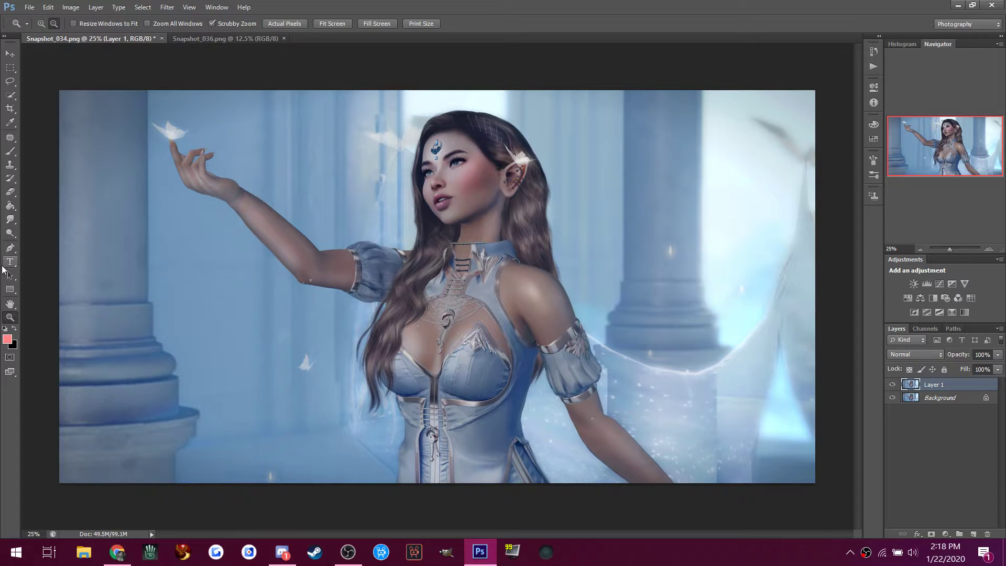
# Set up the Dodge tool with a size 400 brush for midtones at 13% exposure.
pyautogui.click(10, 233)
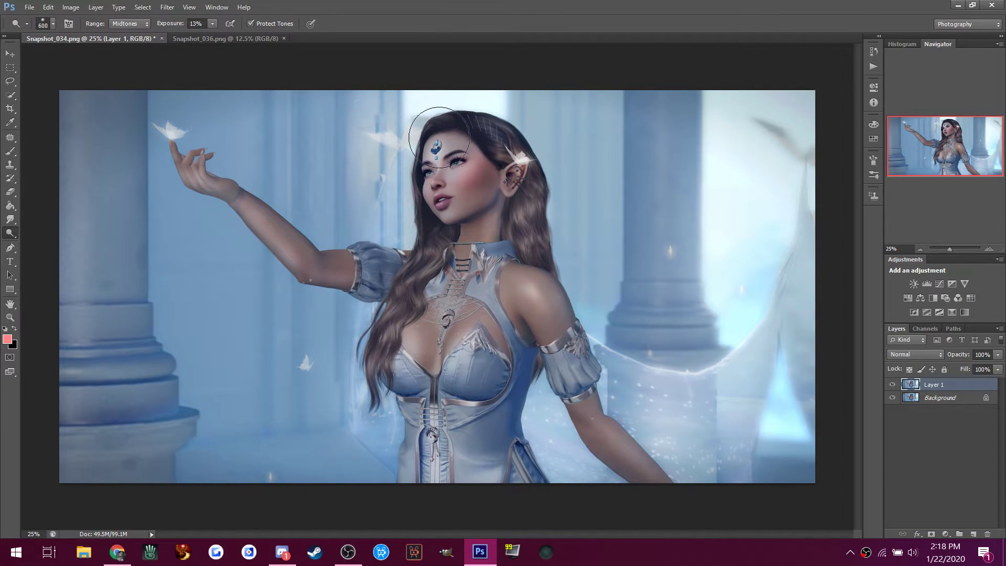
pyautogui.press('[')
pyautogui.press('[')
pyautogui.click(10, 151)
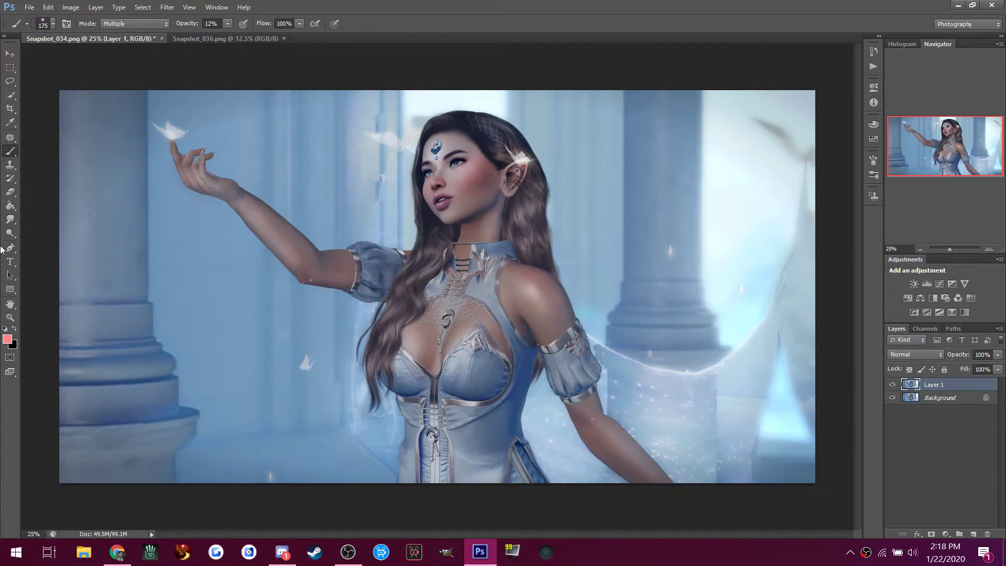
pyautogui.click(14, 235)
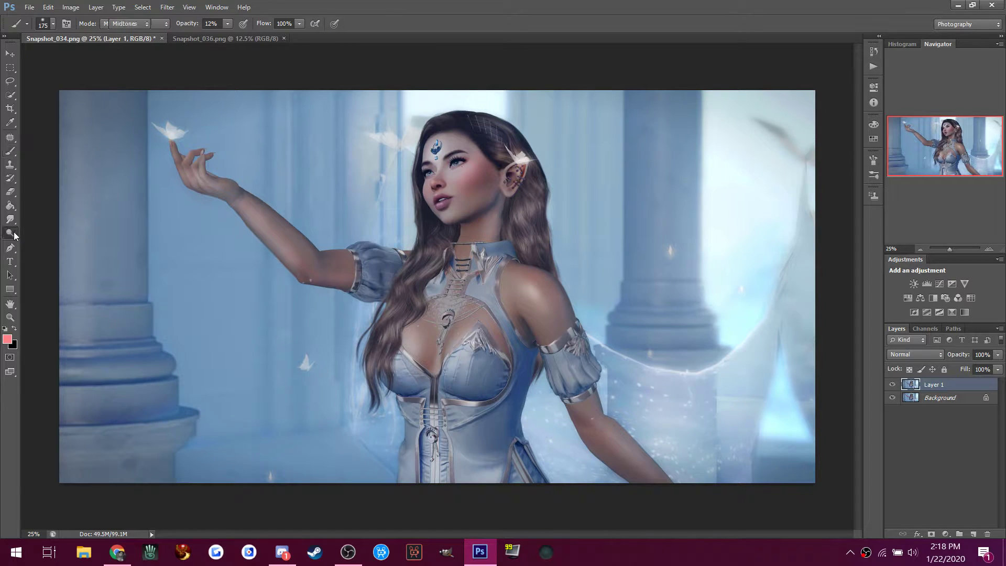
pyautogui.click(53, 233)
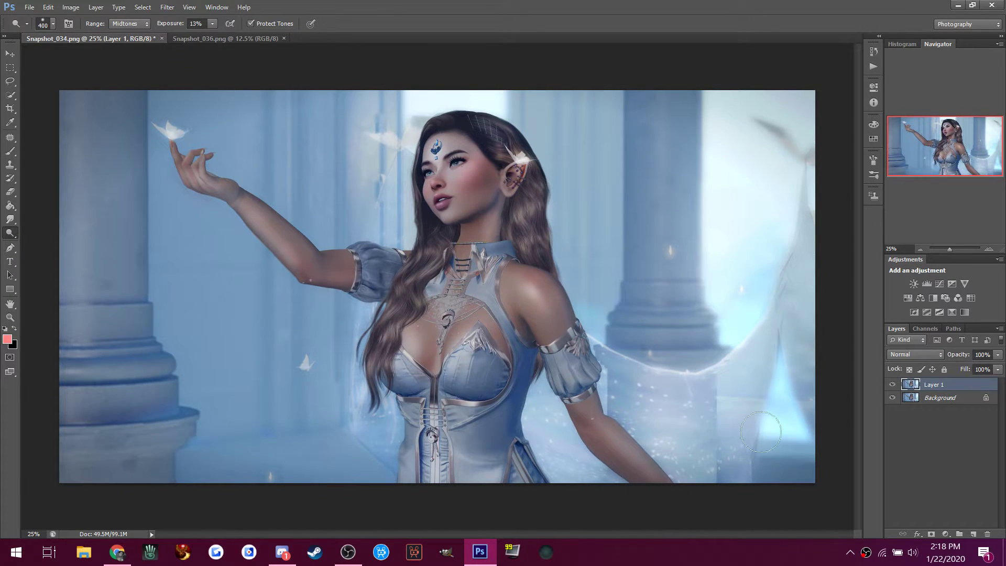
# Compare the retouched image with the original by toggling Layer 1's visibility several times.
pyautogui.click(892, 384)
pyautogui.click(892, 385)
pyautogui.click(894, 385)
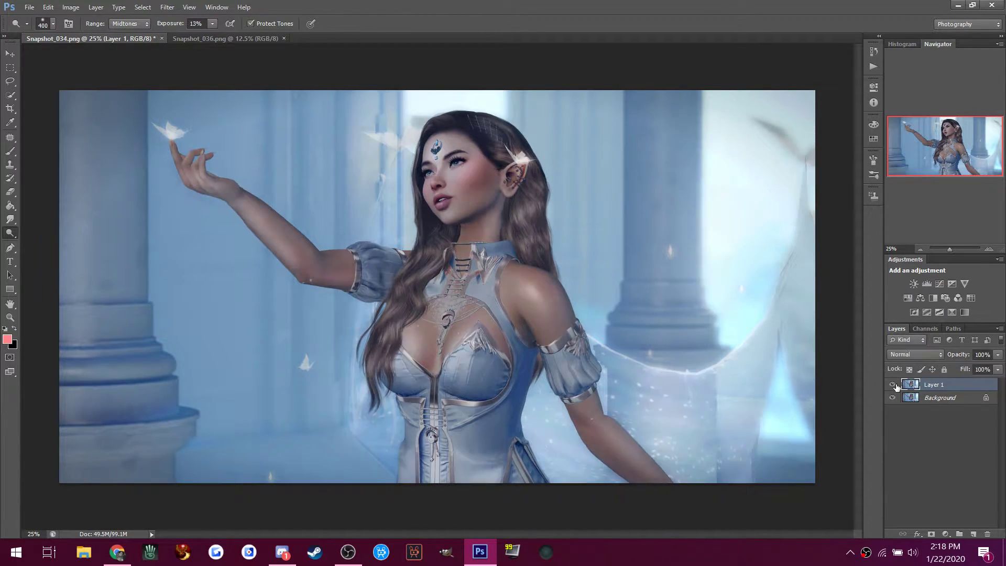
pyautogui.click(894, 384)
pyautogui.click(894, 385)
pyautogui.click(895, 384)
pyautogui.click(894, 385)
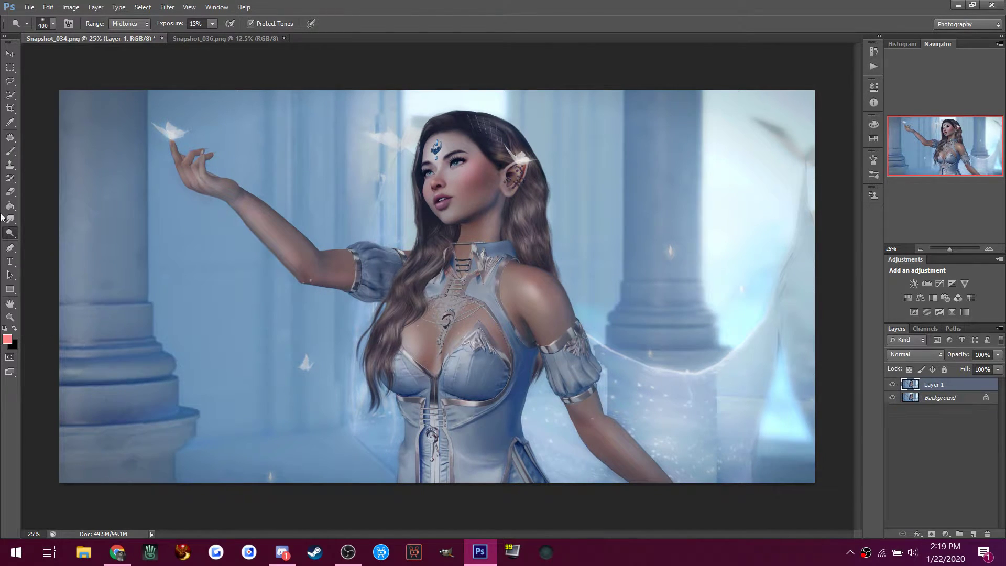
# Set the foreground colour to pale peach efd4bb and enlarge the Multiply brush to size 400.
pyautogui.click(11, 151)
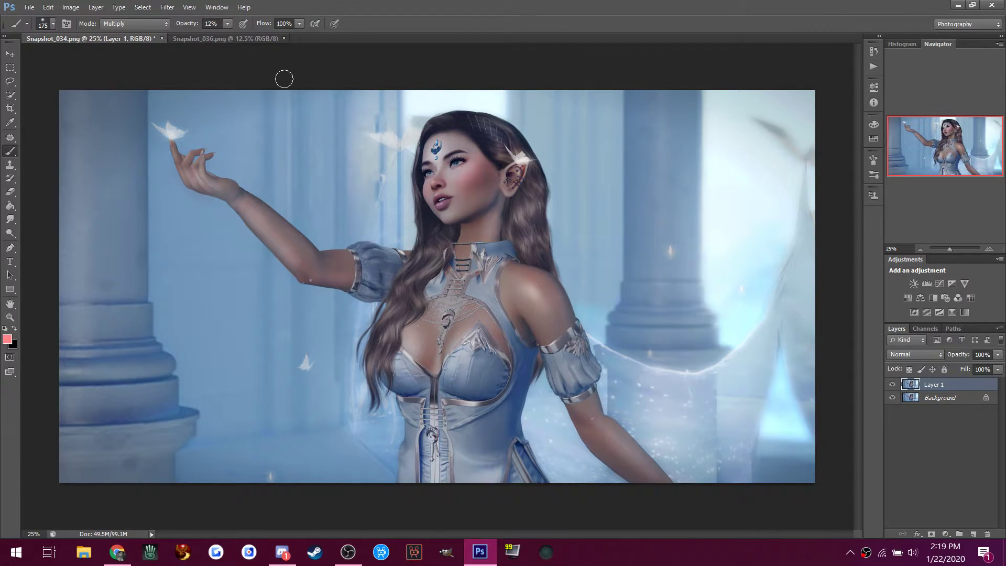
pyautogui.click(125, 23)
pyautogui.click(124, 24)
pyautogui.click(7, 339)
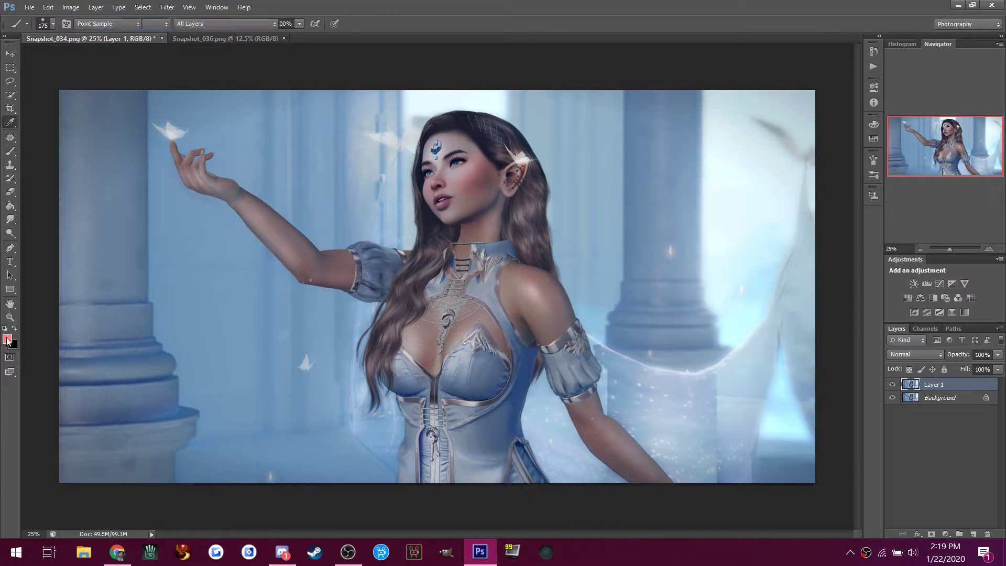
pyautogui.moveTo(507, 257); pyautogui.dragTo(508, 271)
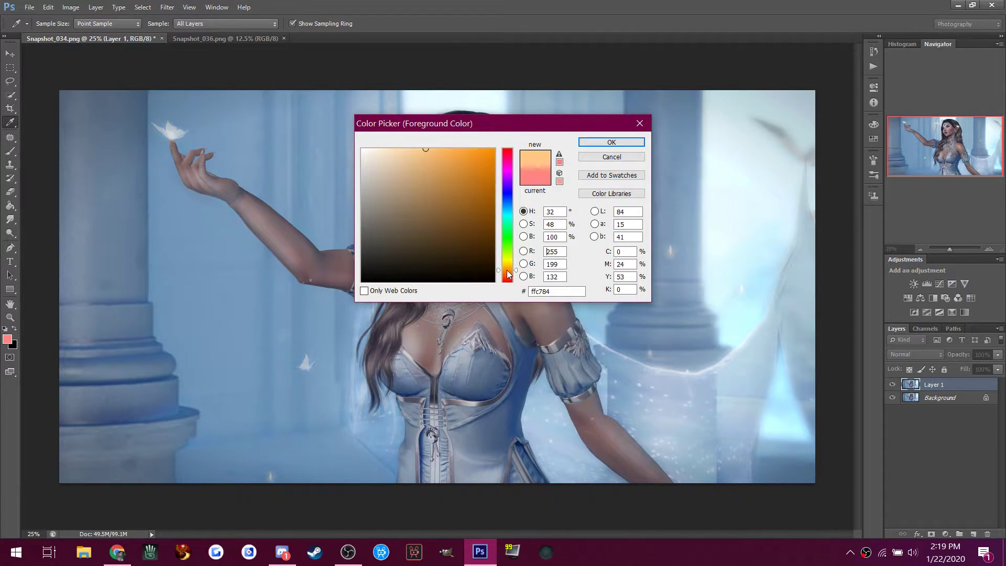
pyautogui.moveTo(410, 174); pyautogui.dragTo(388, 156)
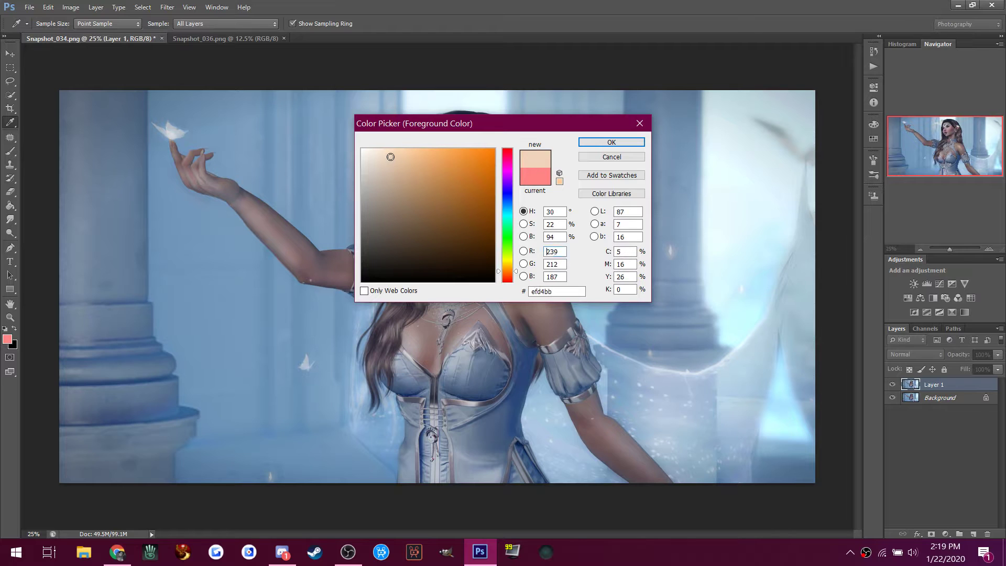
pyautogui.click(584, 142)
pyautogui.press(']')
pyautogui.press(']')
pyautogui.press(']')
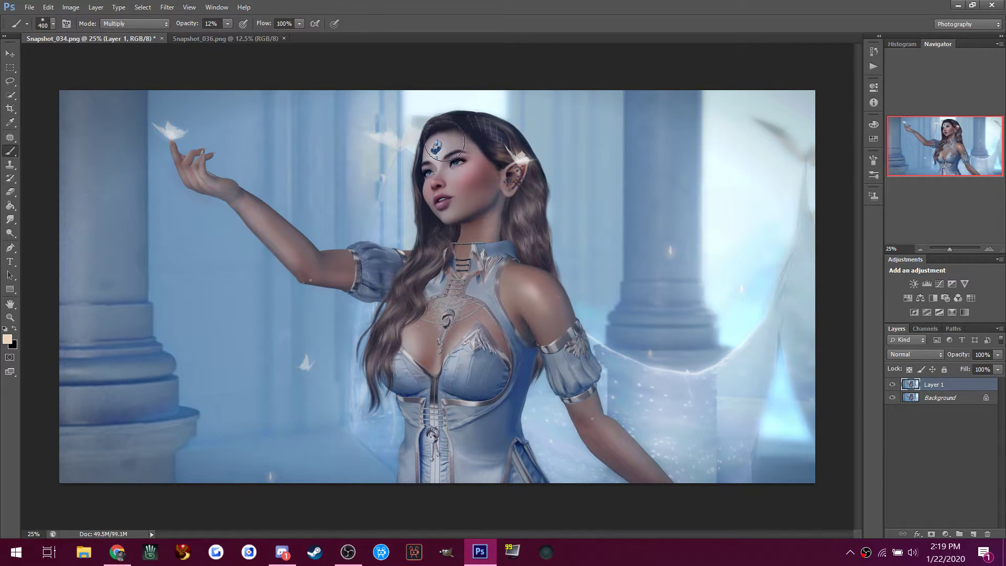
# Paint the peach tone over the woman's face, chest and both arms in Multiply mode at 12% opacity.
pyautogui.moveTo(436, 140)
pyautogui.mouseDown()
pyautogui.moveTo(482, 151)
pyautogui.moveTo(464, 177)
pyautogui.moveTo(444, 179)
pyautogui.moveTo(465, 212)
pyautogui.moveTo(487, 203)
pyautogui.moveTo(454, 219)
pyautogui.moveTo(458, 205)
pyautogui.moveTo(503, 233)
pyautogui.mouseUp()
pyautogui.moveTo(407, 368)
pyautogui.mouseDown()
pyautogui.moveTo(425, 336)
pyautogui.moveTo(422, 362)
pyautogui.moveTo(427, 343)
pyautogui.moveTo(433, 372)
pyautogui.moveTo(459, 332)
pyautogui.moveTo(506, 296)
pyautogui.mouseUp()
pyautogui.moveTo(298, 278)
pyautogui.mouseDown()
pyautogui.moveTo(341, 284)
pyautogui.moveTo(220, 196)
pyautogui.mouseUp()
pyautogui.moveTo(421, 159); pyautogui.dragTo(430, 145)
pyautogui.moveTo(559, 417)
pyautogui.mouseDown()
pyautogui.moveTo(584, 424)
pyautogui.moveTo(644, 483)
pyautogui.mouseUp()
# Duplicate Layer 1 and sharpen the dress ornaments and hair on the copy with a size 400 brush at 50% strength.
pyautogui.click(9, 220)
pyautogui.click(9, 221)
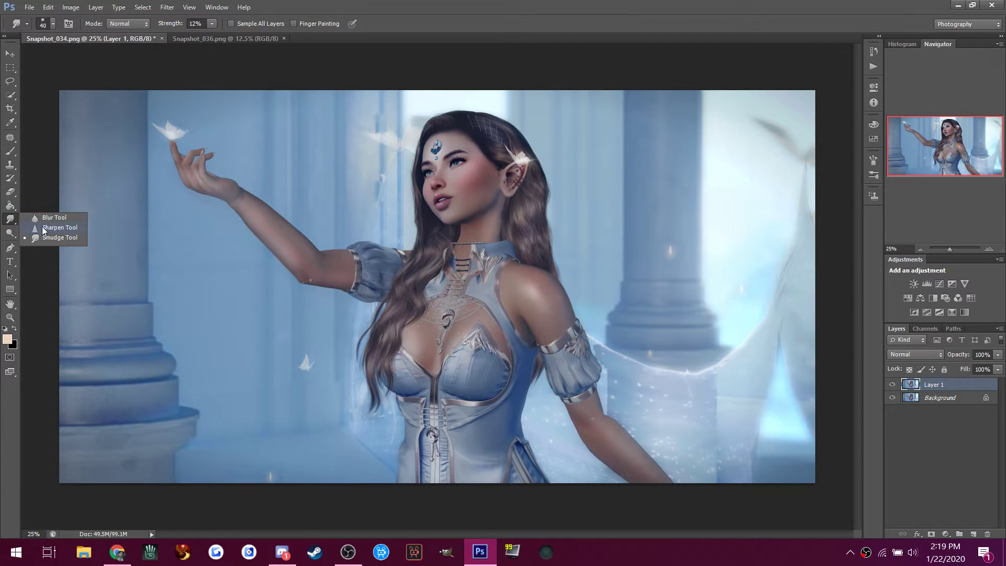
pyautogui.click(42, 226)
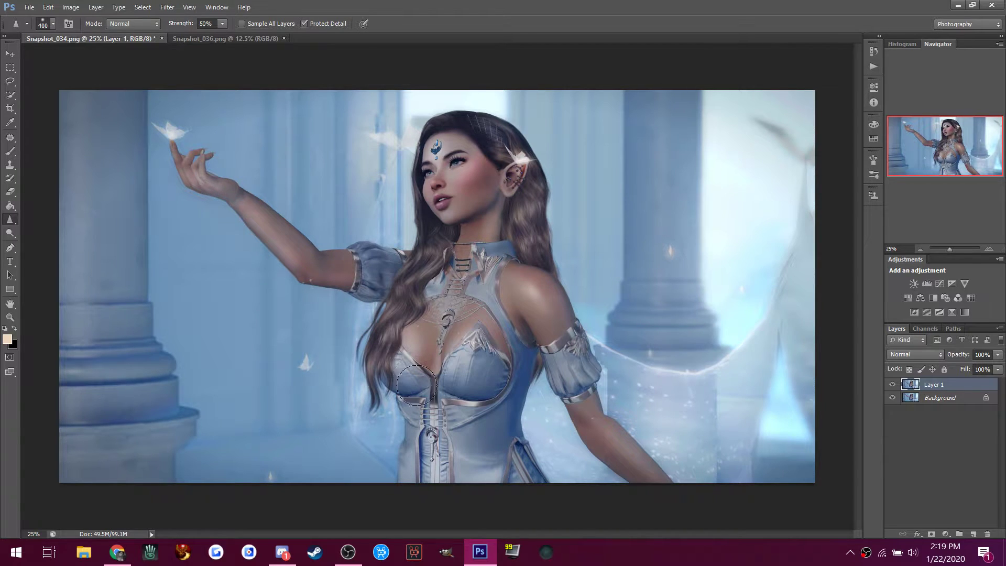
pyautogui.hotkey('ctrl', 'j')
pyautogui.moveTo(432, 426)
pyautogui.mouseDown()
pyautogui.moveTo(452, 469)
pyautogui.moveTo(442, 482)
pyautogui.moveTo(447, 442)
pyautogui.moveTo(427, 468)
pyautogui.moveTo(423, 440)
pyautogui.mouseUp()
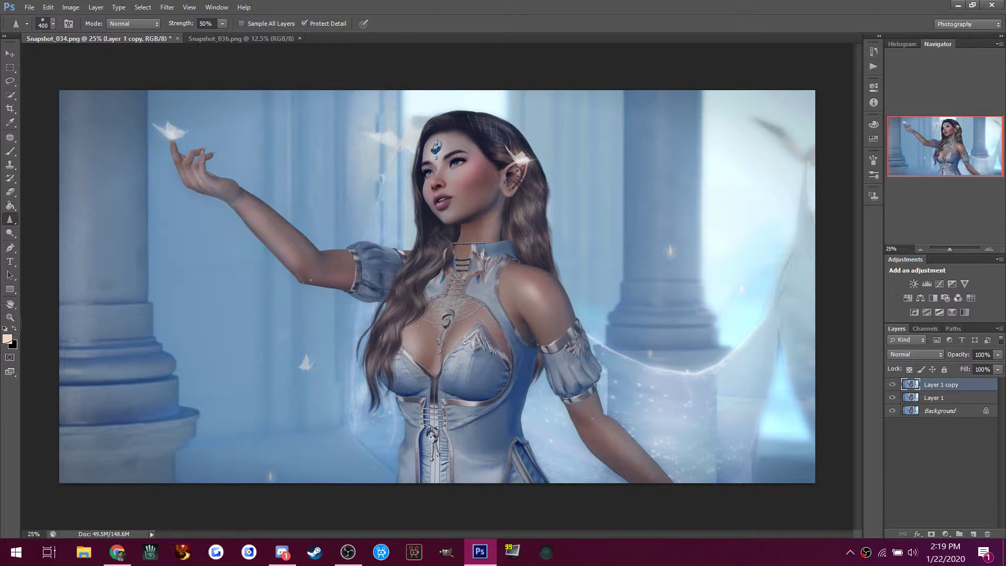
pyautogui.moveTo(468, 274)
pyautogui.mouseDown()
pyautogui.moveTo(436, 249)
pyautogui.moveTo(457, 327)
pyautogui.moveTo(466, 279)
pyautogui.moveTo(456, 273)
pyautogui.mouseUp()
pyautogui.moveTo(514, 479)
pyautogui.mouseDown()
pyautogui.moveTo(506, 451)
pyautogui.moveTo(516, 445)
pyautogui.moveTo(516, 462)
pyautogui.mouseUp()
pyautogui.moveTo(527, 209)
pyautogui.mouseDown()
pyautogui.moveTo(528, 227)
pyautogui.moveTo(532, 196)
pyautogui.mouseUp()
pyautogui.moveTo(398, 310)
pyautogui.mouseDown()
pyautogui.moveTo(385, 354)
pyautogui.moveTo(364, 377)
pyautogui.moveTo(418, 256)
pyautogui.moveTo(429, 258)
pyautogui.moveTo(383, 347)
pyautogui.mouseUp()
# Read the question about hiding hair alpha in the Discord chat and return to Photoshop.
pyautogui.click(283, 552)
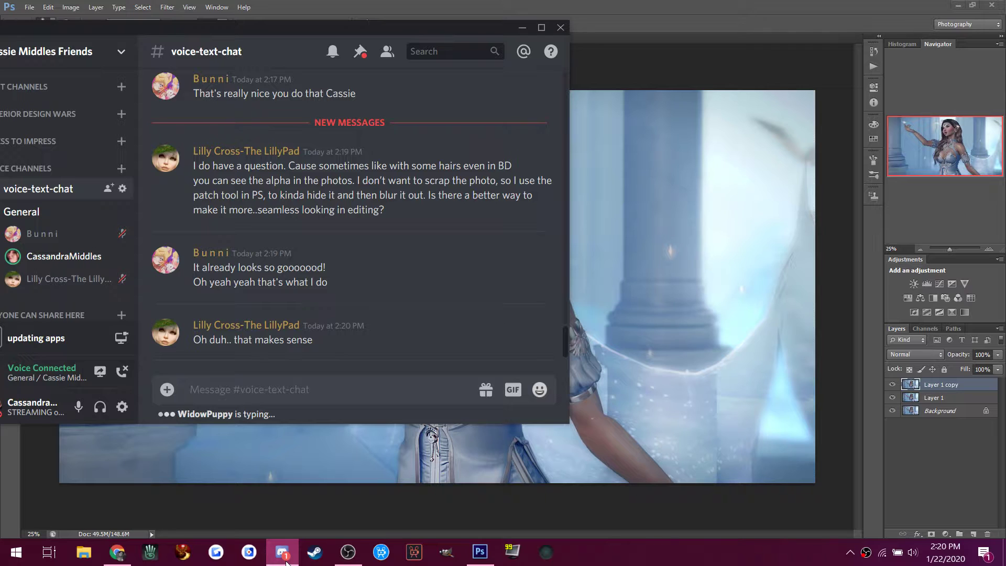
pyautogui.click(660, 13)
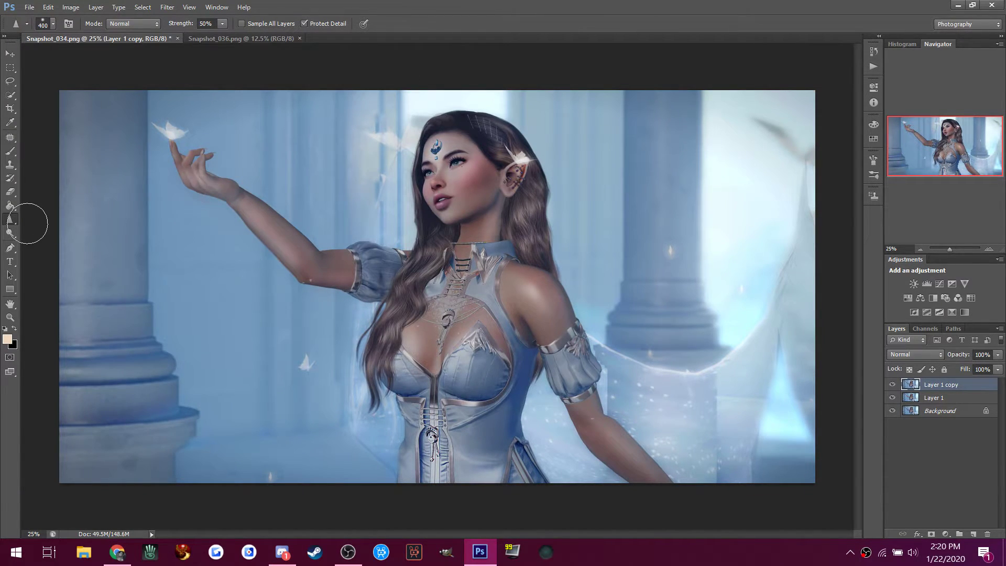
# Burn the shadows along the raised arm and the hair beside the face with a size 125 brush at 22% exposure.
pyautogui.click(10, 233)
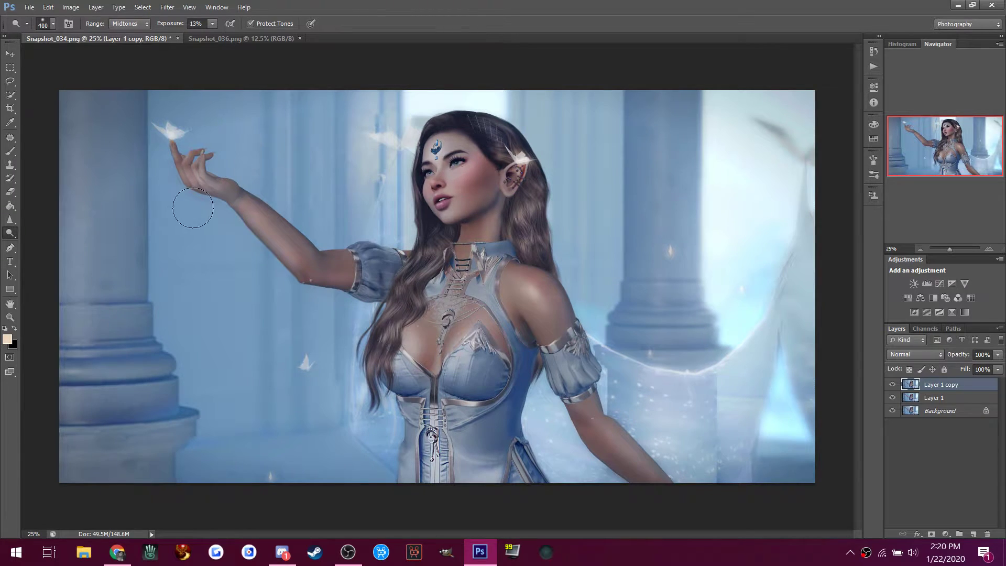
pyautogui.rightClick(11, 238)
pyautogui.click(42, 244)
pyautogui.press(']')
pyautogui.press(']')
pyautogui.press(']')
pyautogui.press(']')
pyautogui.press(']')
pyautogui.press(']')
pyautogui.press(']')
pyautogui.moveTo(229, 203); pyautogui.dragTo(307, 282)
pyautogui.moveTo(216, 183)
pyautogui.mouseDown()
pyautogui.moveTo(201, 180)
pyautogui.moveTo(211, 189)
pyautogui.mouseUp()
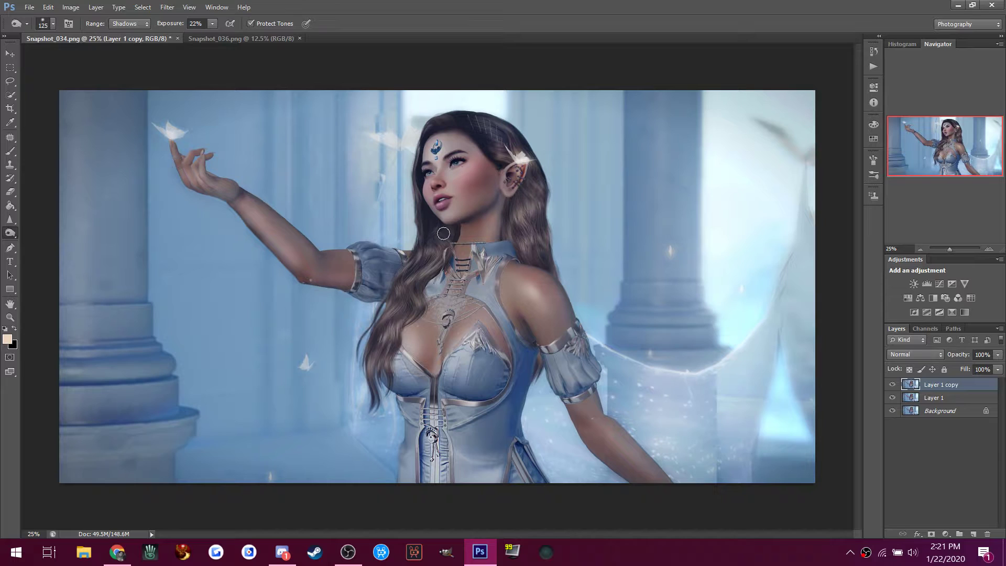
pyautogui.moveTo(450, 235)
pyautogui.mouseDown()
pyautogui.moveTo(418, 188)
pyautogui.moveTo(424, 144)
pyautogui.moveTo(478, 123)
pyautogui.moveTo(429, 158)
pyautogui.moveTo(432, 131)
pyautogui.moveTo(421, 159)
pyautogui.mouseUp()
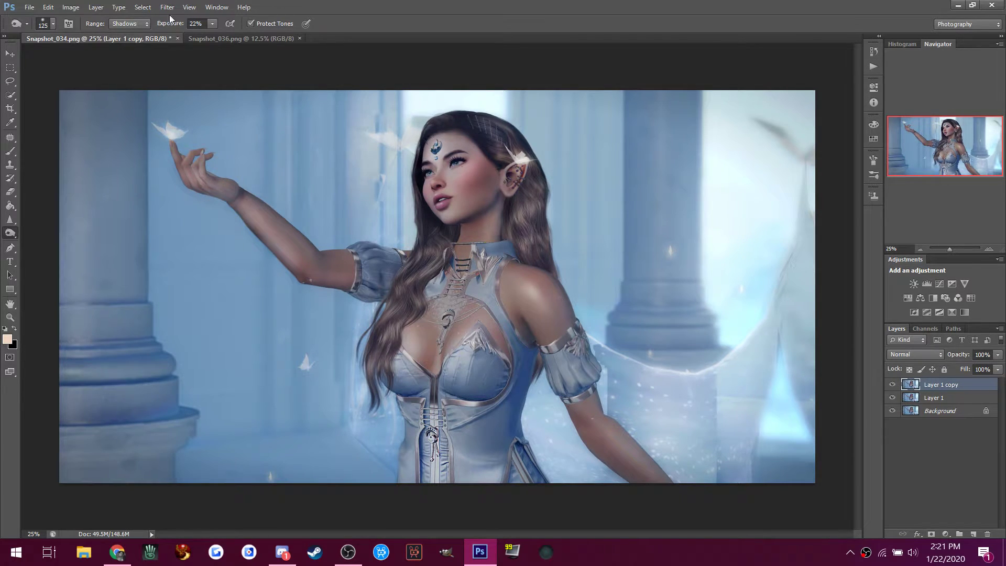
# Switch the Burn range to Midtones and darken the hair along the forehead at 22% exposure.
pyautogui.click(130, 24)
pyautogui.click(126, 43)
pyautogui.moveTo(447, 133)
pyautogui.mouseDown()
pyautogui.moveTo(421, 163)
pyautogui.moveTo(431, 134)
pyautogui.moveTo(422, 202)
pyautogui.moveTo(420, 188)
pyautogui.moveTo(427, 215)
pyautogui.moveTo(423, 144)
pyautogui.mouseUp()
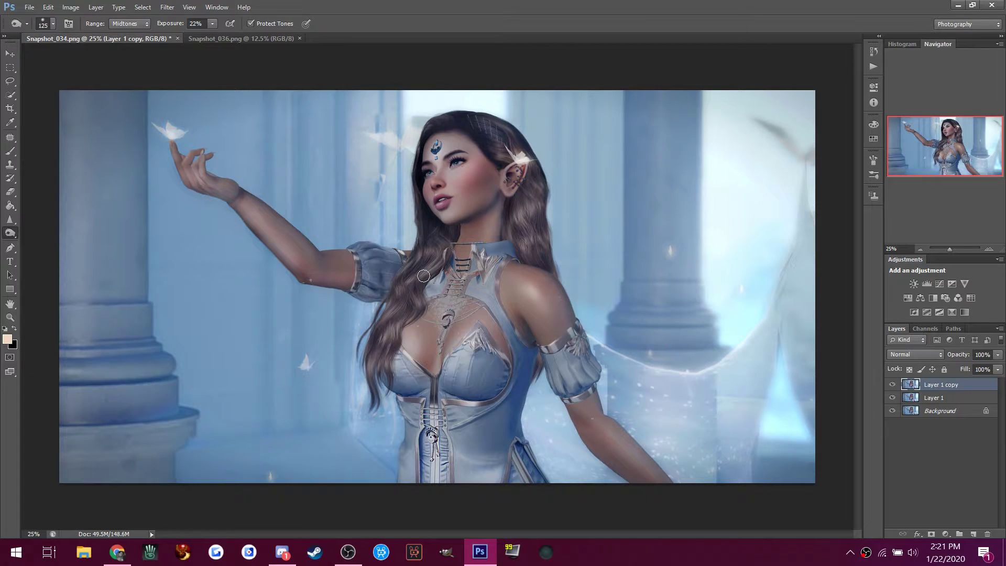
# Read the chat advice on black and white and selective color adjustment layers in Discord, and return to Photoshop.
pyautogui.click(280, 556)
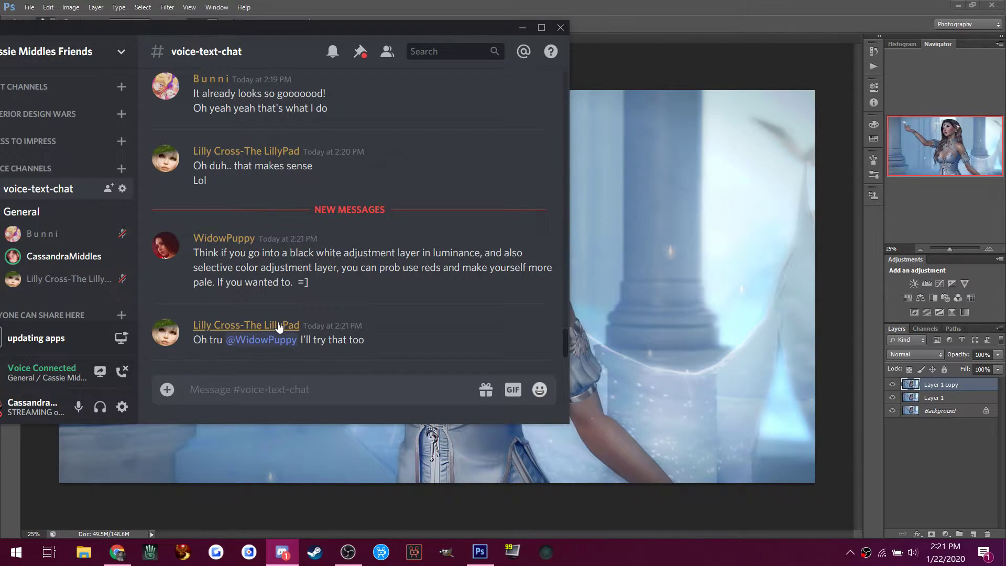
pyautogui.click(661, 23)
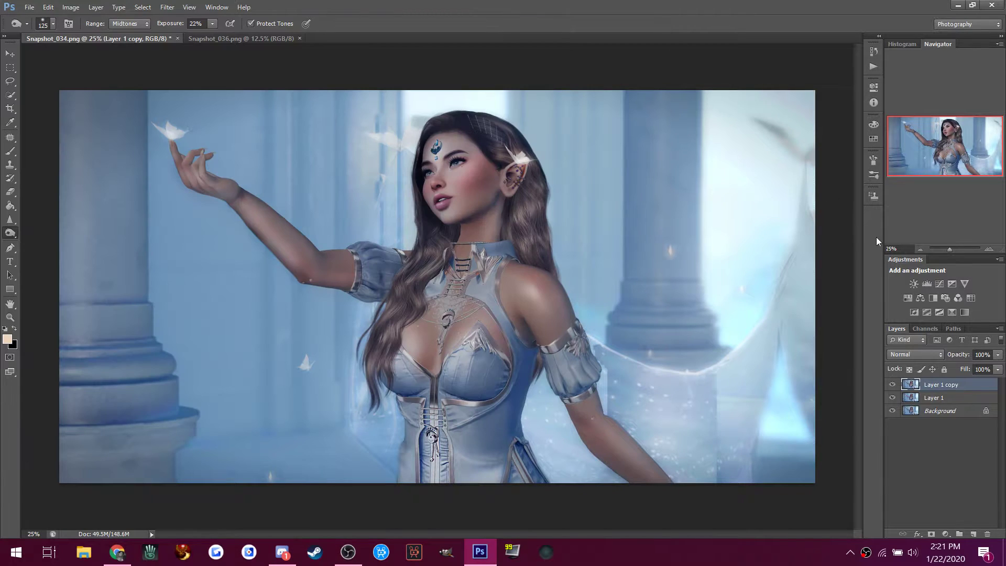
# Add a Selective Color adjustment layer and try shifting the yellow, black and cyan amounts, starting with the Reds.
pyautogui.click(951, 311)
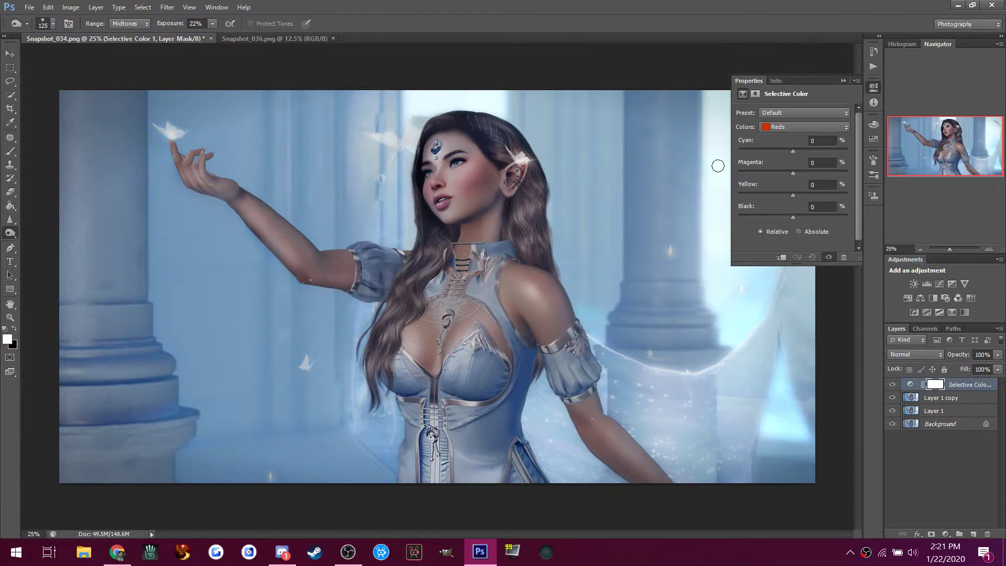
pyautogui.click(770, 127)
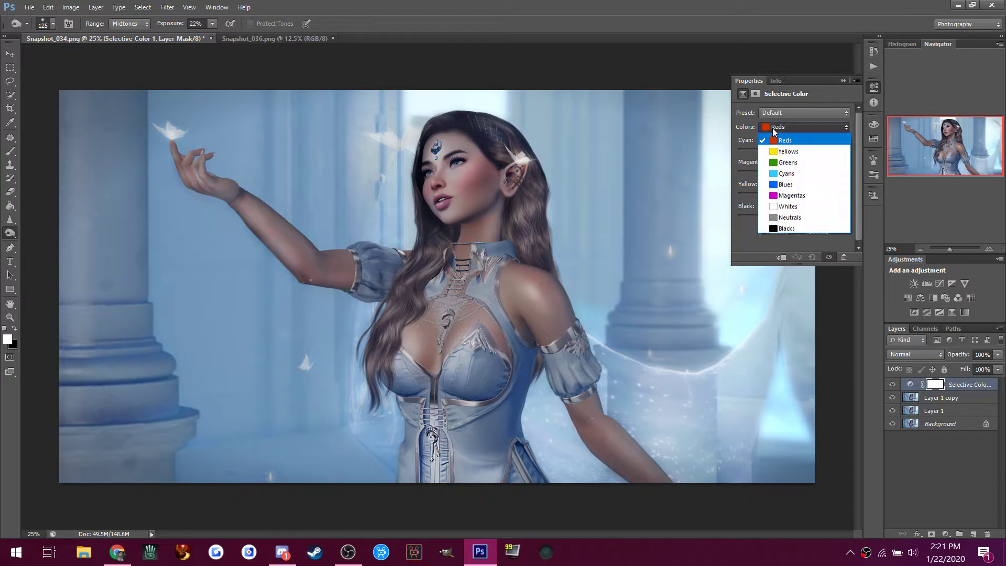
pyautogui.click(776, 130)
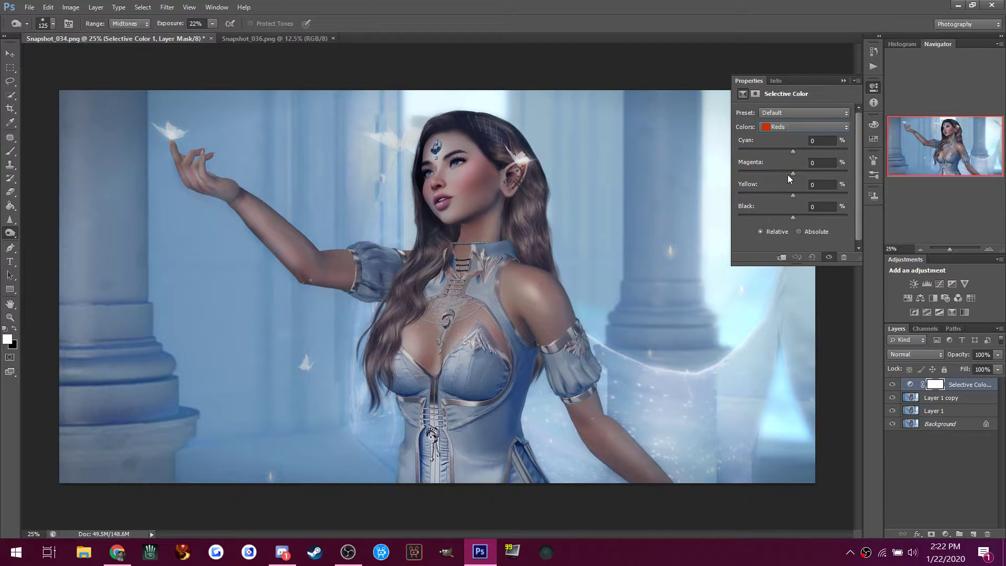
pyautogui.click(792, 193)
pyautogui.moveTo(783, 200); pyautogui.dragTo(796, 216)
pyautogui.click(785, 127)
pyautogui.click(780, 138)
pyautogui.moveTo(791, 218); pyautogui.dragTo(762, 219)
pyautogui.click(778, 127)
pyautogui.click(781, 141)
pyautogui.moveTo(787, 149); pyautogui.dragTo(765, 150)
# Try further Selective Color ranges, setting the Neutrals to yellow +4% and black -4%.
pyautogui.click(780, 126)
pyautogui.click(769, 142)
pyautogui.click(777, 127)
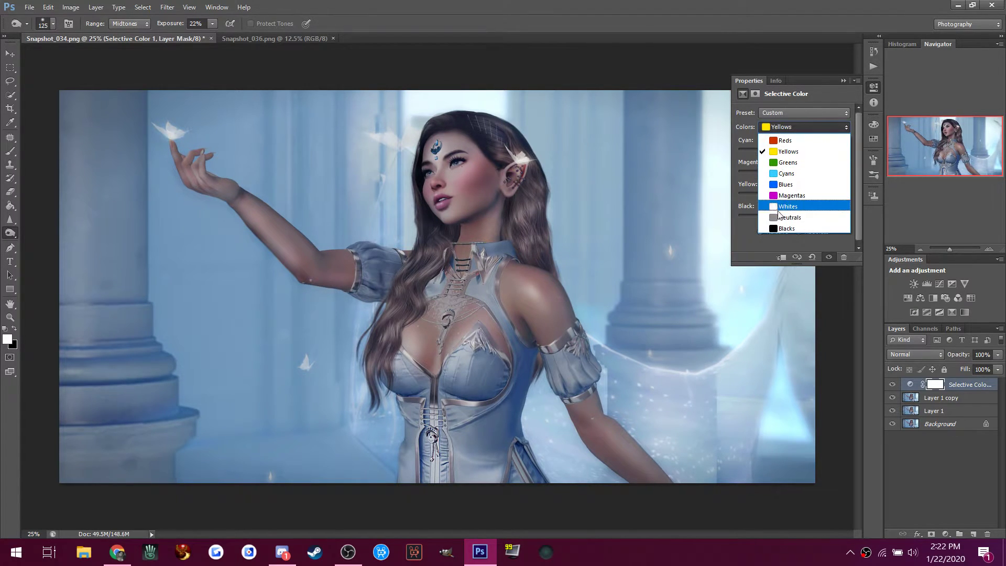
pyautogui.click(783, 209)
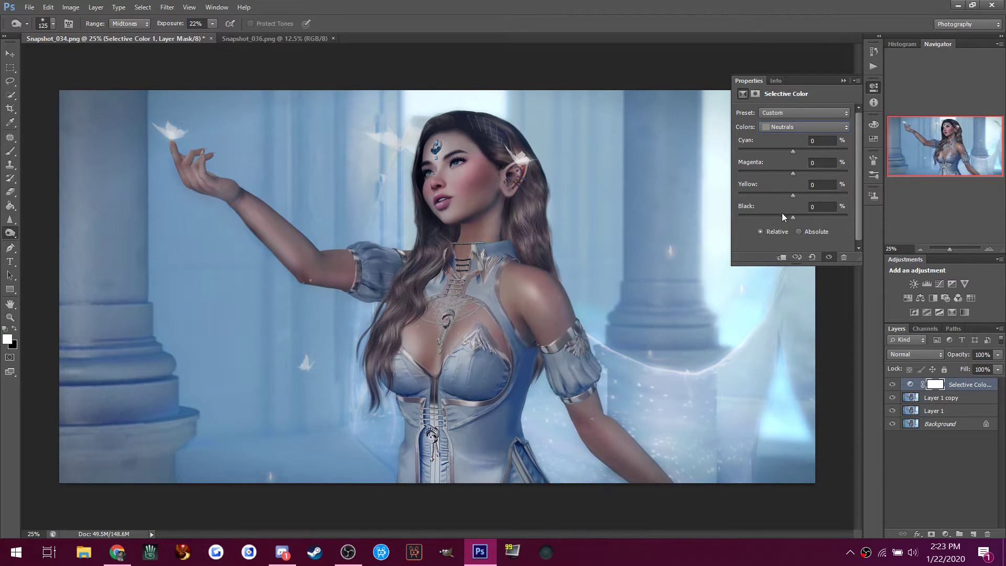
pyautogui.moveTo(791, 215); pyautogui.dragTo(794, 213)
# Check the Discord chat for the follow-up message on the luminance layer and return to Photoshop.
pyautogui.click(281, 551)
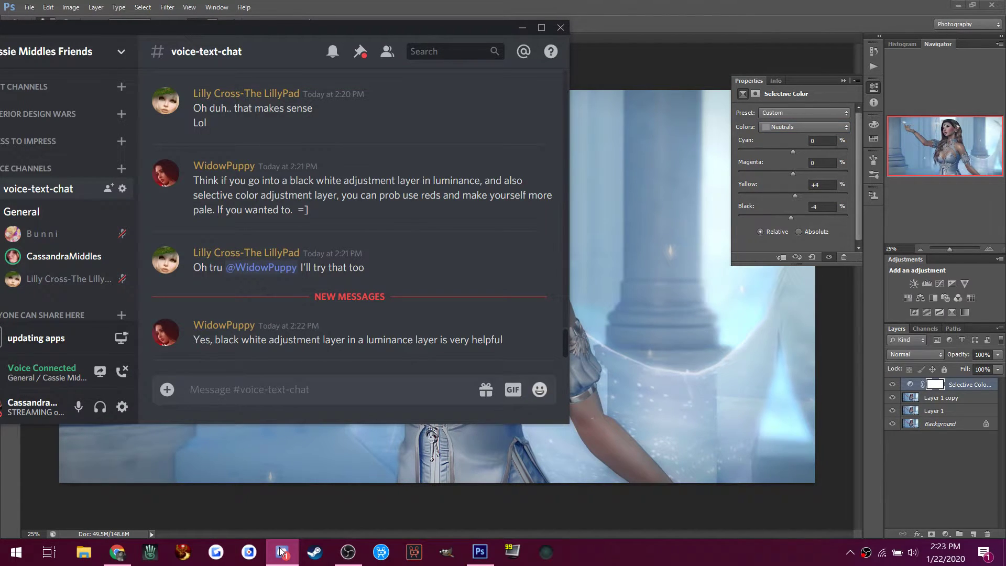
pyautogui.click(281, 551)
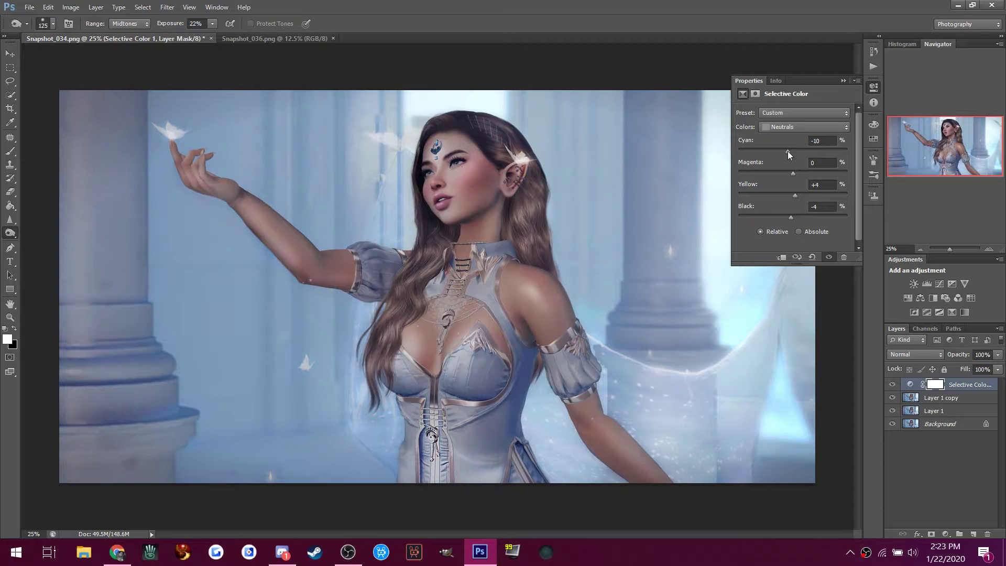
# Try different cyan amounts in the Neutrals, toggle the Selective Color layer to compare, and delete that layer.
pyautogui.moveTo(788, 151); pyautogui.dragTo(798, 149)
pyautogui.click(893, 385)
pyautogui.click(893, 385)
pyautogui.click(894, 385)
pyautogui.click(893, 385)
pyautogui.press('Delete')
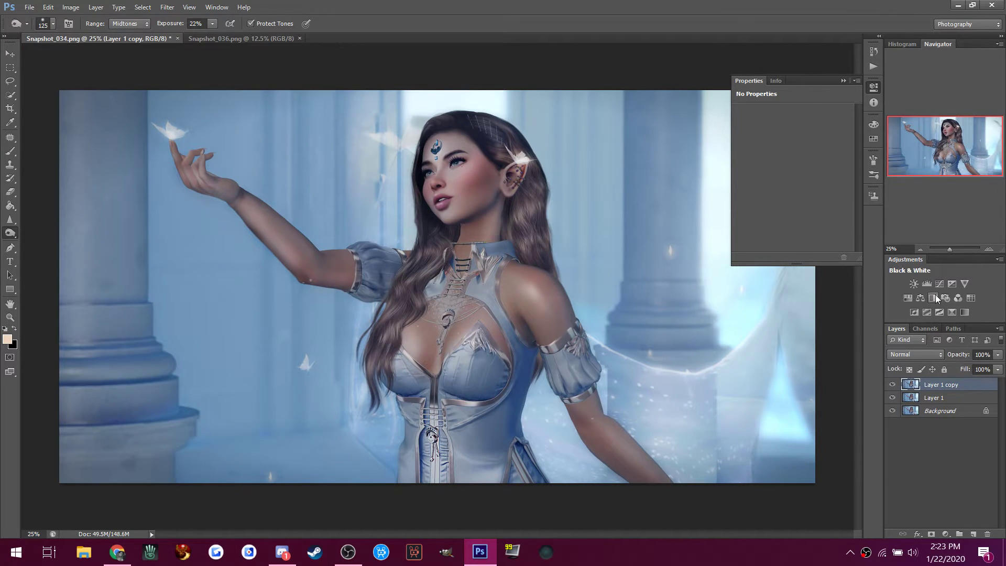
# Add a Curves adjustment layer and reshape the RGB curve, lowering the highlights to input 206, output 201, and slightly darkening the midtones.
pyautogui.click(936, 284)
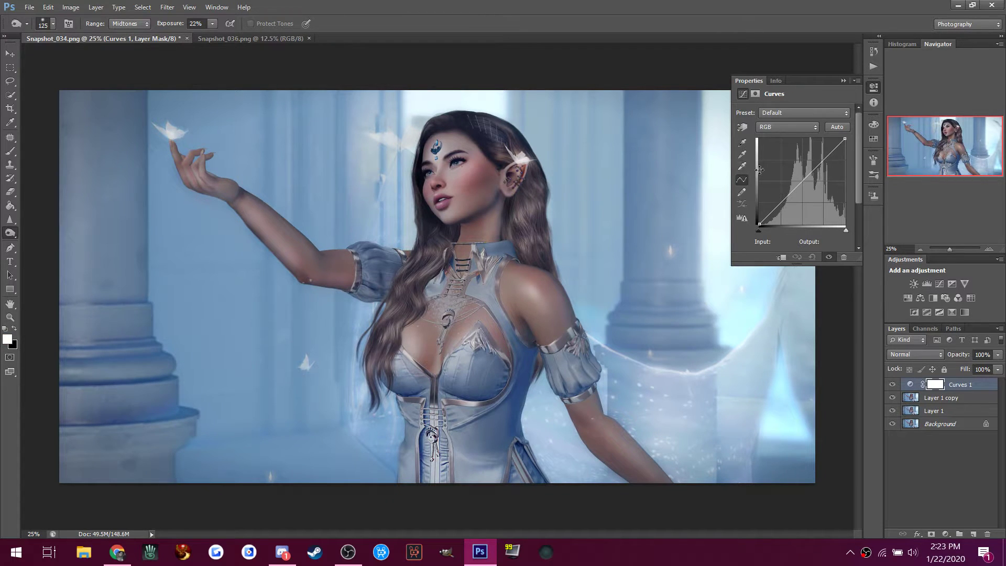
pyautogui.moveTo(801, 175); pyautogui.dragTo(814, 165)
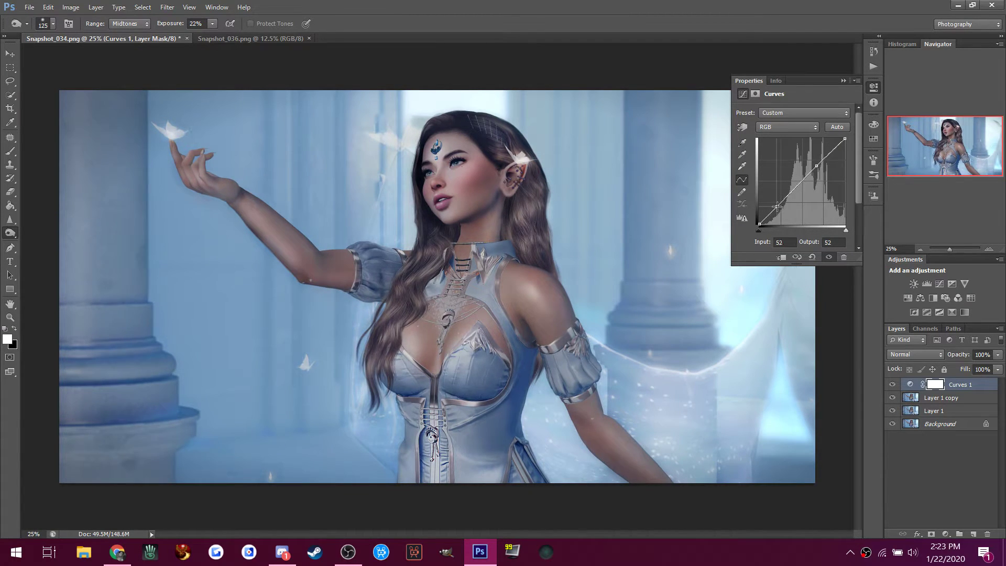
pyautogui.moveTo(780, 208); pyautogui.dragTo(830, 154)
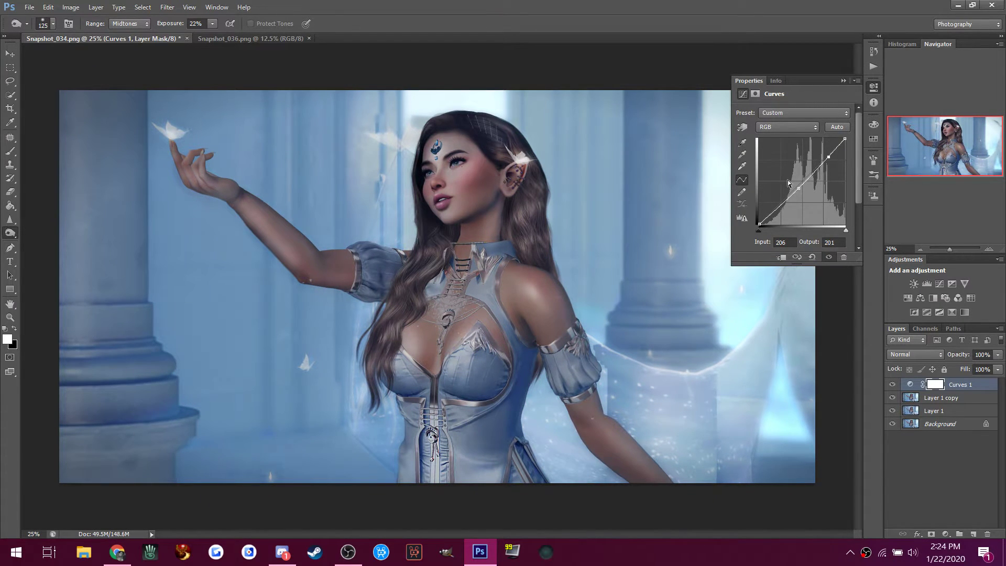
pyautogui.moveTo(798, 188); pyautogui.dragTo(791, 193)
# Add a Brightness/Contrast adjustment layer, raise the brightness to 17 and slightly increase the contrast.
pyautogui.click(918, 283)
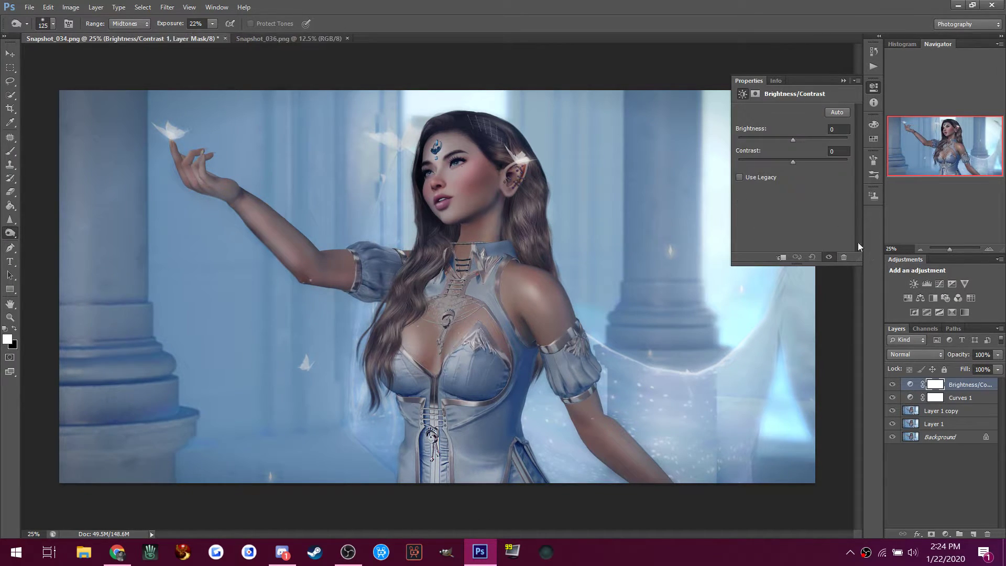
pyautogui.moveTo(788, 139); pyautogui.dragTo(799, 140)
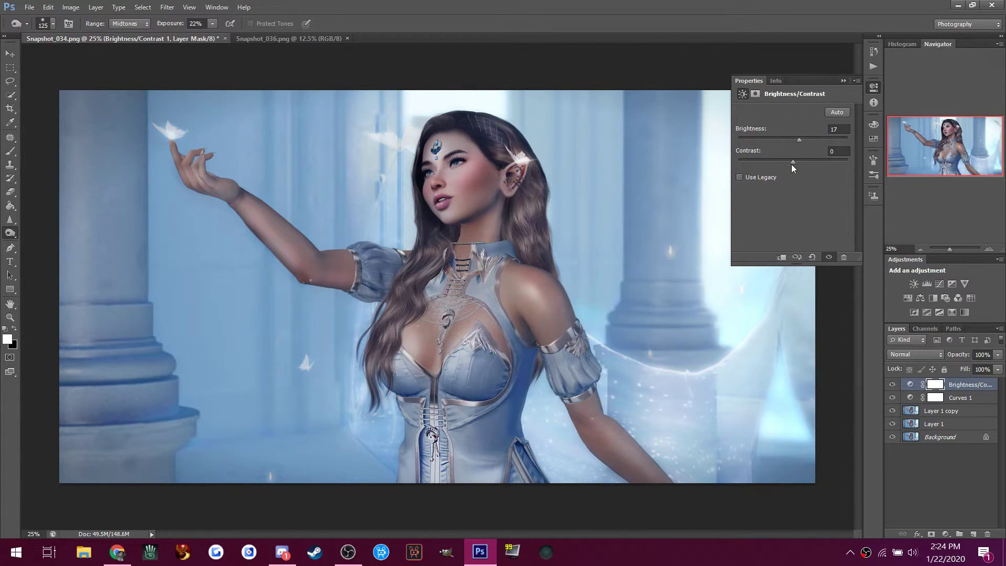
pyautogui.moveTo(772, 165); pyautogui.dragTo(796, 165)
# Blur the faint line across the neck on Layer 1 copy with an enlarged Blur brush at 100% strength.
pyautogui.click(938, 410)
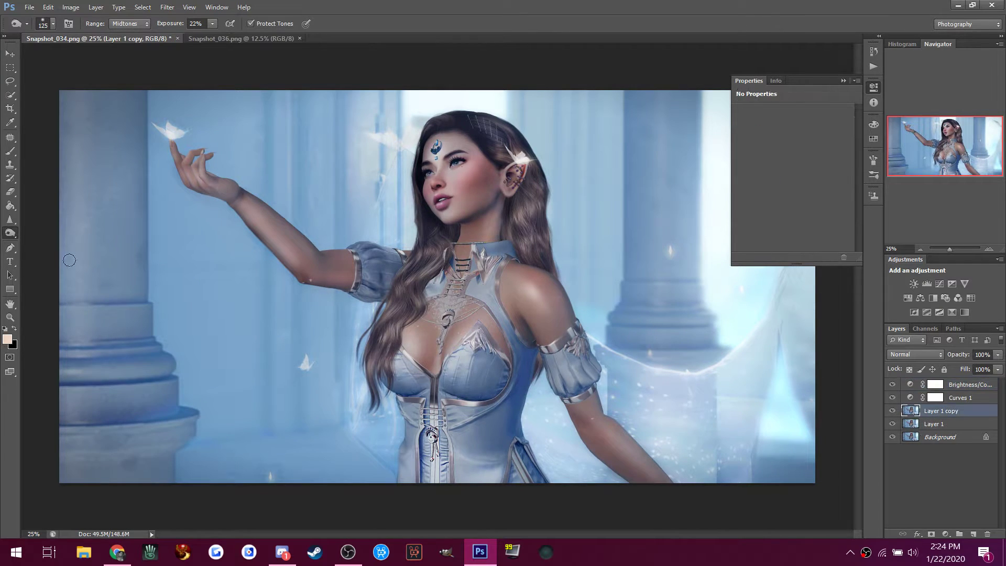
pyautogui.click(10, 317)
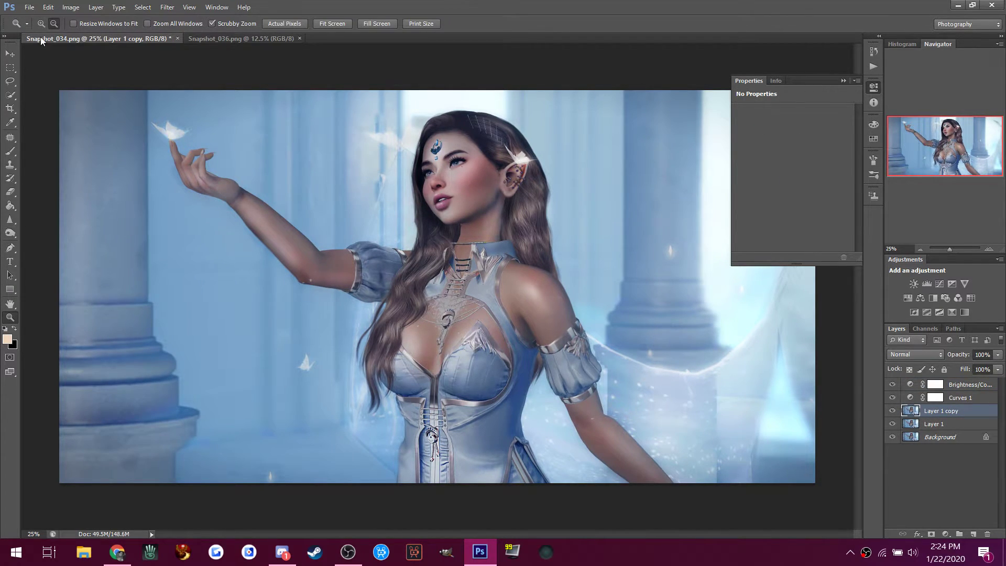
pyautogui.click(482, 243)
pyautogui.click(482, 242)
pyautogui.click(484, 241)
pyautogui.click(484, 241)
pyautogui.click(485, 241)
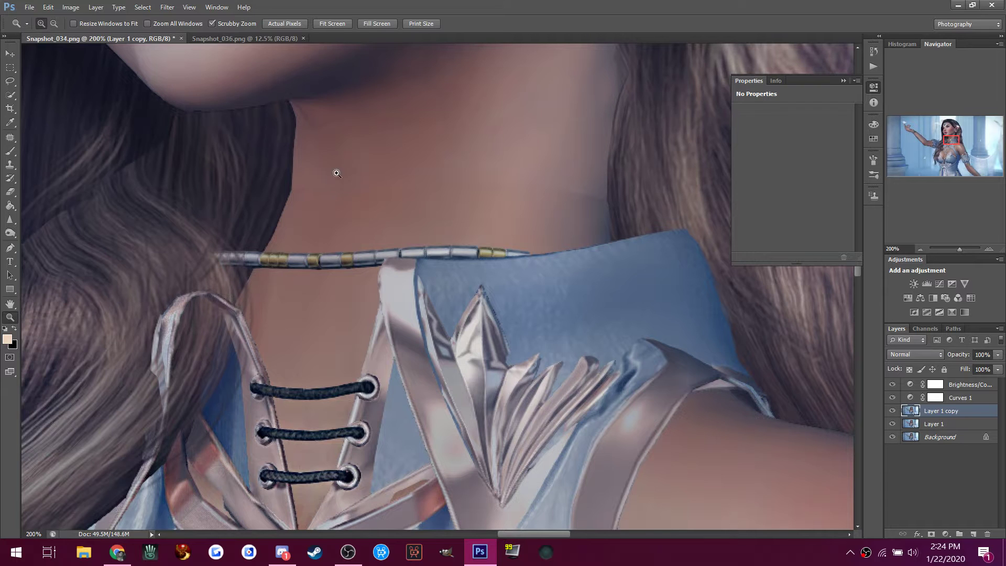
pyautogui.click(10, 219)
pyautogui.click(42, 218)
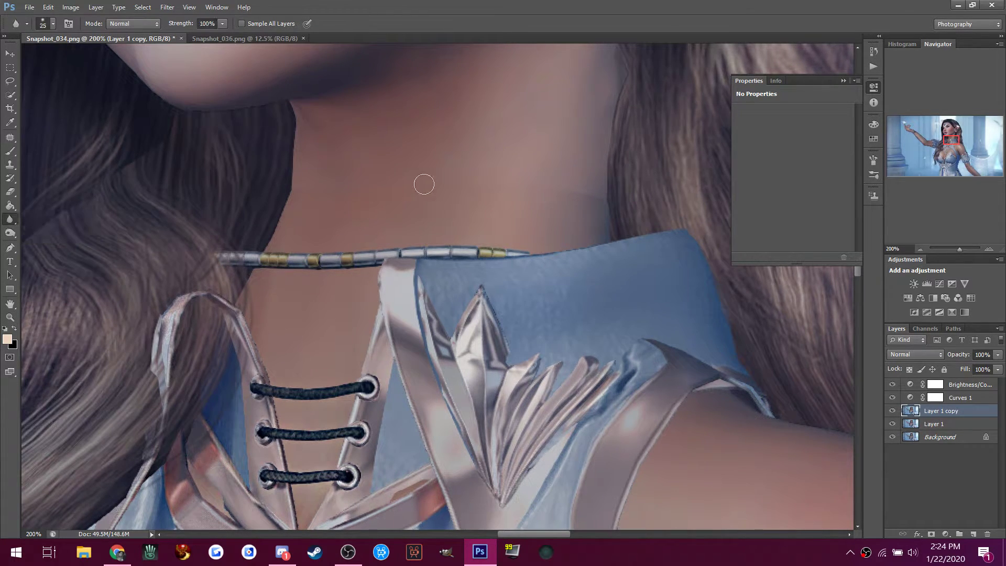
pyautogui.press(']')
pyautogui.press(']')
pyautogui.moveTo(405, 188)
pyautogui.mouseDown()
pyautogui.moveTo(557, 175)
pyautogui.moveTo(568, 180)
pyautogui.moveTo(558, 192)
pyautogui.mouseUp()
# Remove the horizontal line across the neck with the Spot Healing Brush in Content-Aware mode.
pyautogui.click(14, 136)
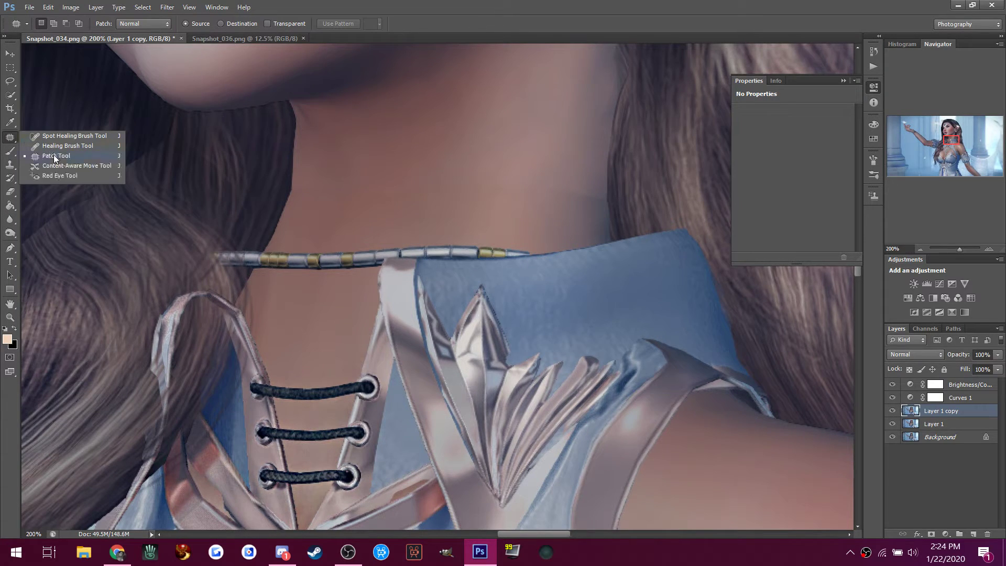
pyautogui.click(44, 137)
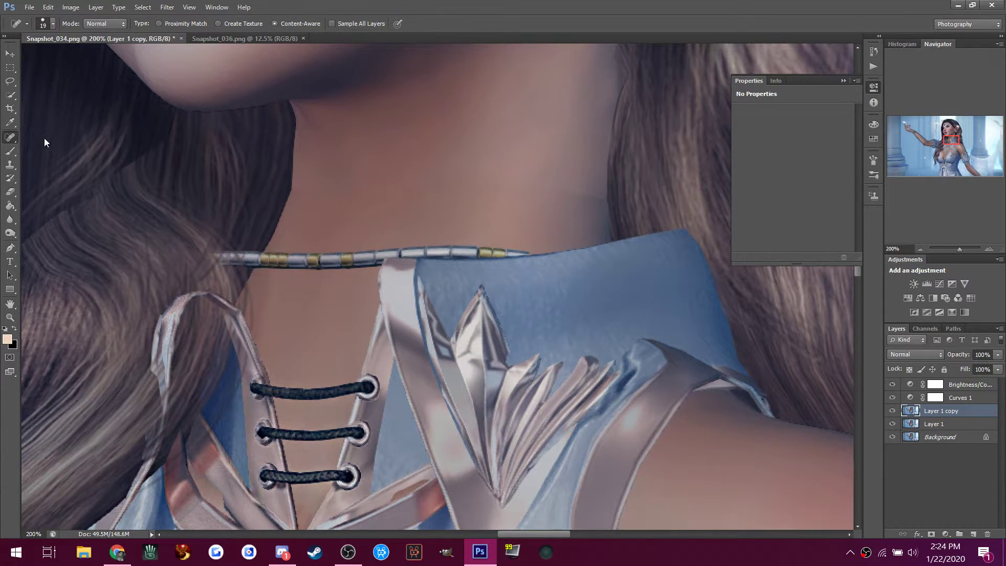
pyautogui.moveTo(465, 183); pyautogui.dragTo(333, 189)
pyautogui.moveTo(495, 180); pyautogui.dragTo(584, 181)
pyautogui.moveTo(441, 187); pyautogui.dragTo(446, 186)
pyautogui.moveTo(300, 192); pyautogui.dragTo(306, 187)
pyautogui.moveTo(586, 194)
pyautogui.mouseDown()
pyautogui.moveTo(590, 207)
pyautogui.moveTo(591, 188)
pyautogui.moveTo(524, 178)
pyautogui.mouseUp()
# Smooth the neck's edge against the dark hair with the Smudge tool at 12% strength.
pyautogui.moveTo(10, 219); pyautogui.dragTo(44, 238)
pyautogui.click(44, 238)
pyautogui.moveTo(307, 167)
pyautogui.mouseDown()
pyautogui.moveTo(311, 202)
pyautogui.moveTo(312, 184)
pyautogui.moveTo(307, 194)
pyautogui.mouseUp()
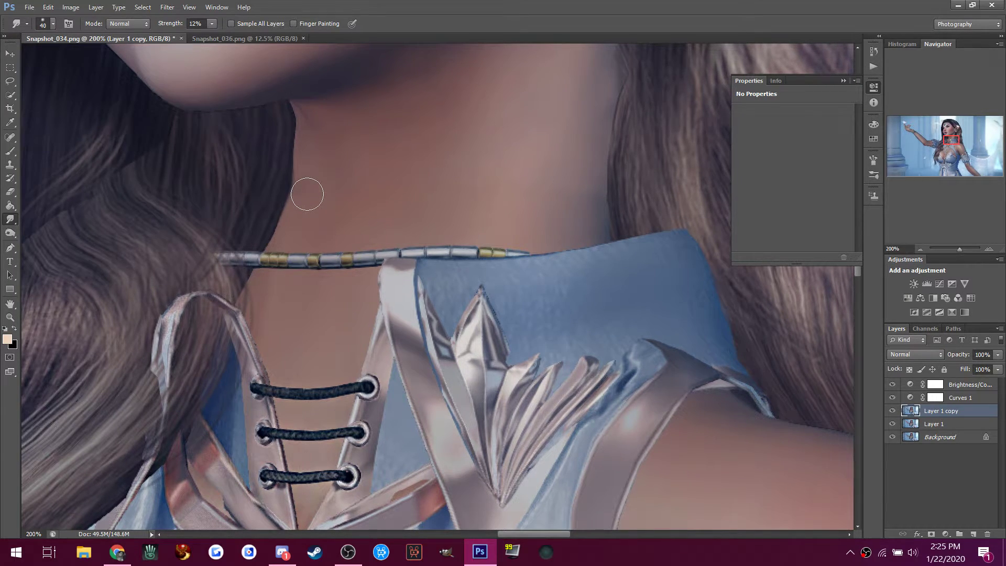
pyautogui.moveTo(307, 194)
pyautogui.mouseDown()
pyautogui.moveTo(277, 158)
pyautogui.moveTo(296, 131)
pyautogui.moveTo(291, 118)
pyautogui.moveTo(312, 113)
pyautogui.moveTo(294, 244)
pyautogui.moveTo(281, 145)
pyautogui.mouseUp()
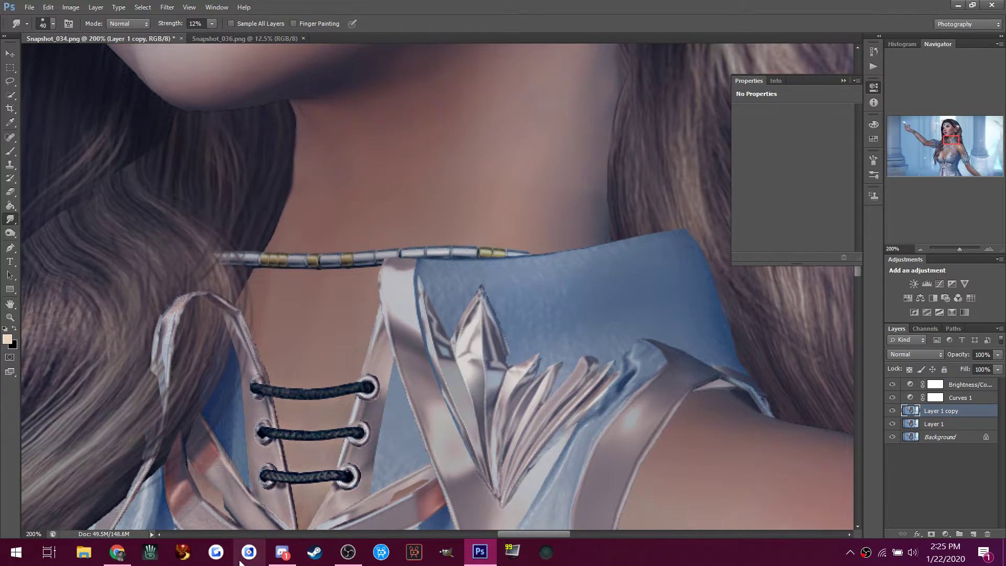
# Check the new messages in the Discord voice-text-chat channel and return to Photoshop.
pyautogui.click(281, 555)
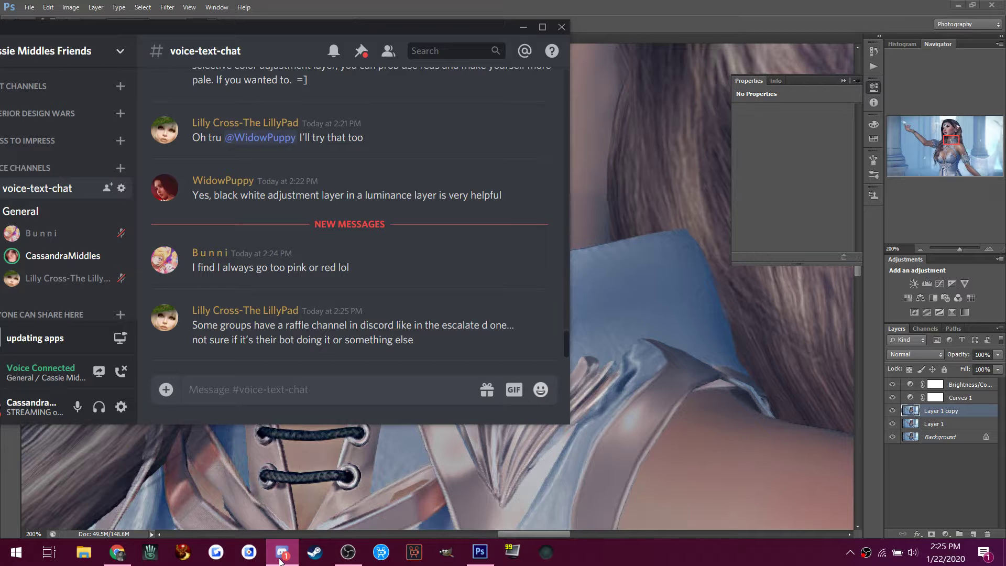
pyautogui.click(280, 559)
# Smudge the neck's edge below the jaw and the skin between the cheek and the ear.
pyautogui.scroll(3, 359, 344)
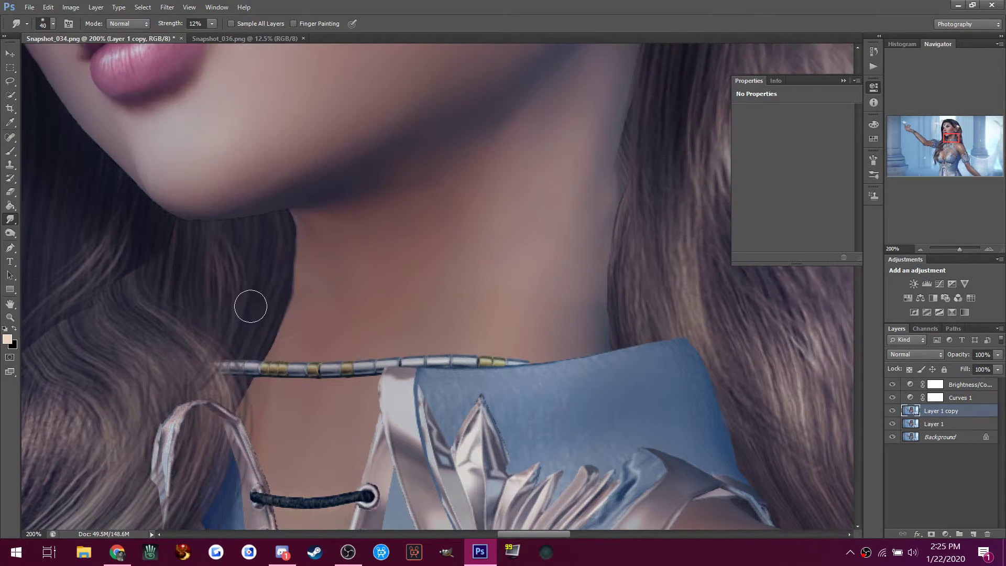
pyautogui.moveTo(280, 299)
pyautogui.mouseDown()
pyautogui.moveTo(303, 320)
pyautogui.moveTo(287, 311)
pyautogui.moveTo(306, 296)
pyautogui.moveTo(295, 292)
pyautogui.moveTo(305, 324)
pyautogui.mouseUp()
pyautogui.scroll(1, 290, 272)
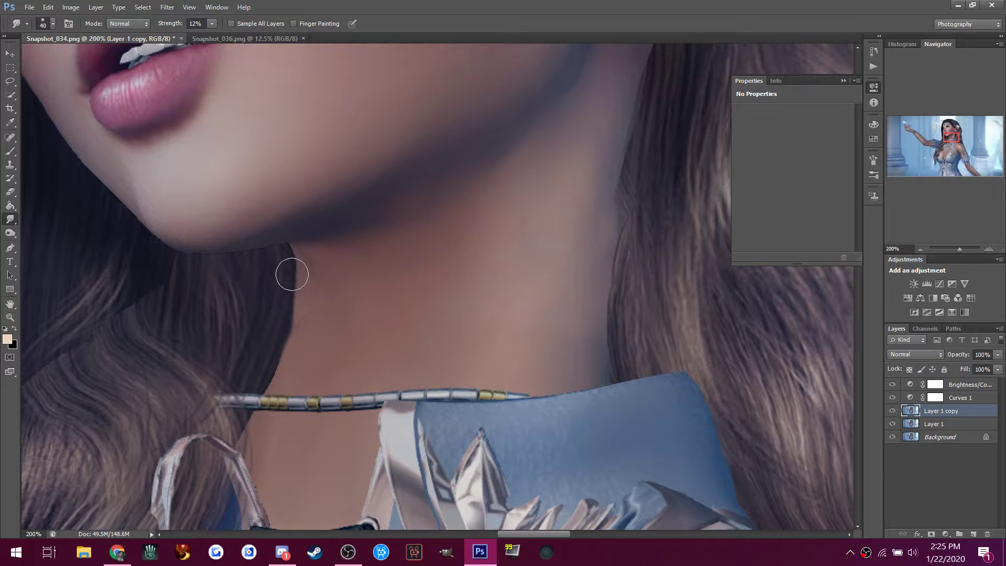
pyautogui.scroll(5, 292, 274)
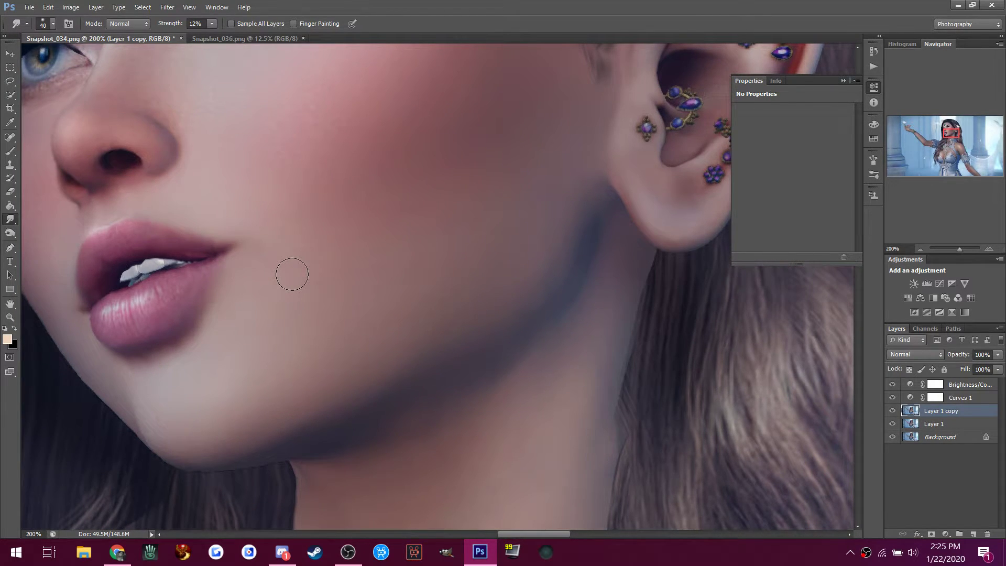
pyautogui.scroll(6, 514, 154)
pyautogui.moveTo(612, 253); pyautogui.dragTo(603, 319)
pyautogui.moveTo(595, 205); pyautogui.dragTo(605, 297)
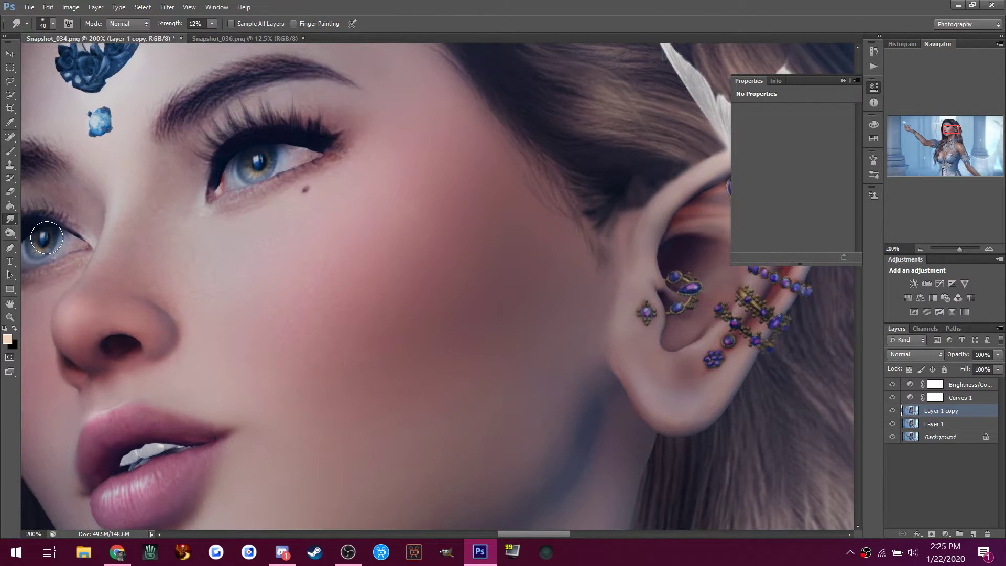
# Burn the shading under the lower lip using a size 45 brush on the midtones at 22% exposure.
pyautogui.click(9, 232)
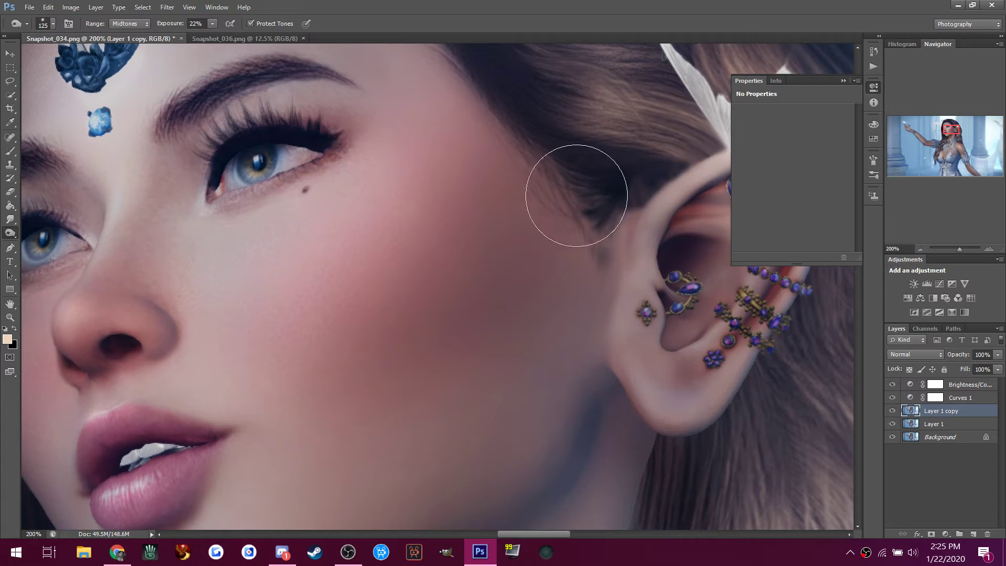
pyautogui.scroll(-5, 213, 332)
pyautogui.scroll(-1, 212, 341)
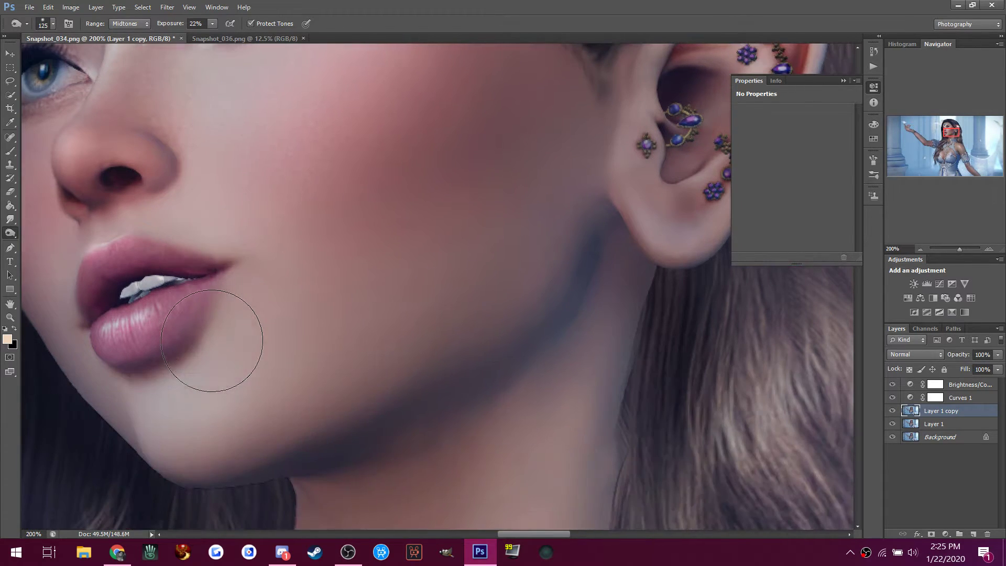
pyautogui.press('[')
pyautogui.press('[')
pyautogui.press('[')
pyautogui.press('[')
pyautogui.press('[')
pyautogui.press('[')
pyautogui.press('[')
pyautogui.moveTo(112, 352); pyautogui.dragTo(140, 358)
pyautogui.scroll(3, 203, 307)
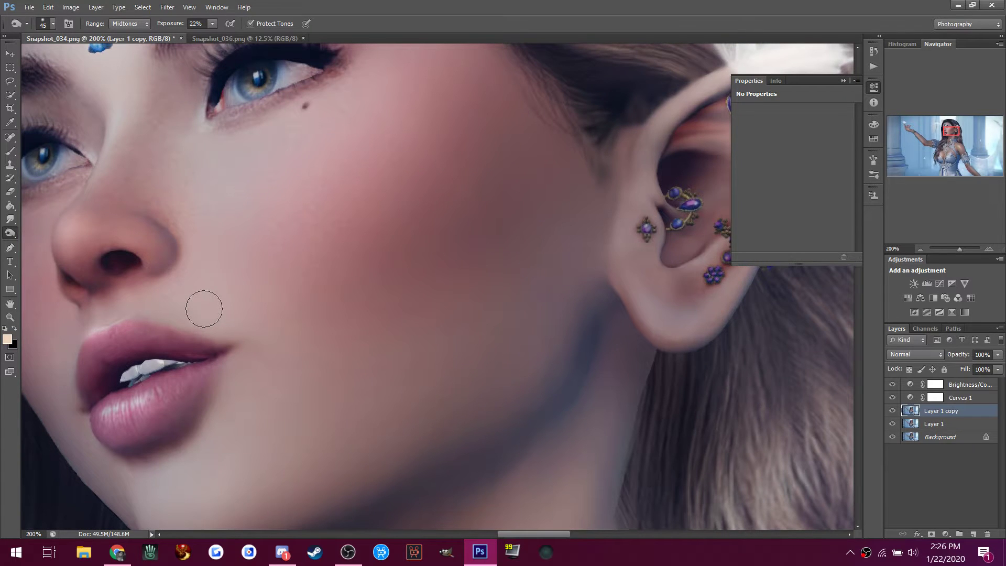
# Open the Liquify filter at 100% zoom and reshape the corner of the mouth with brush size 125, pressure 39.
pyautogui.click(168, 8)
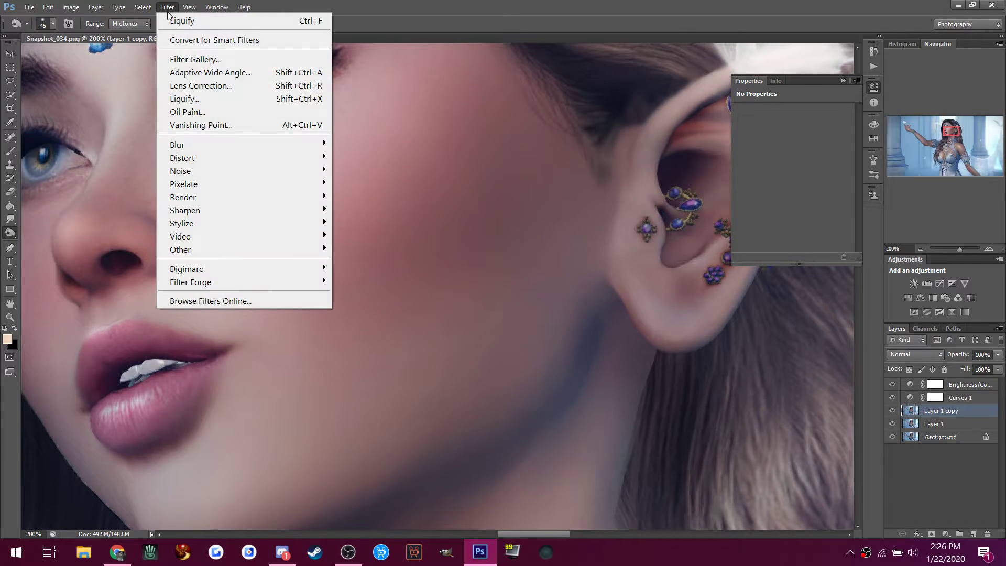
pyautogui.click(190, 100)
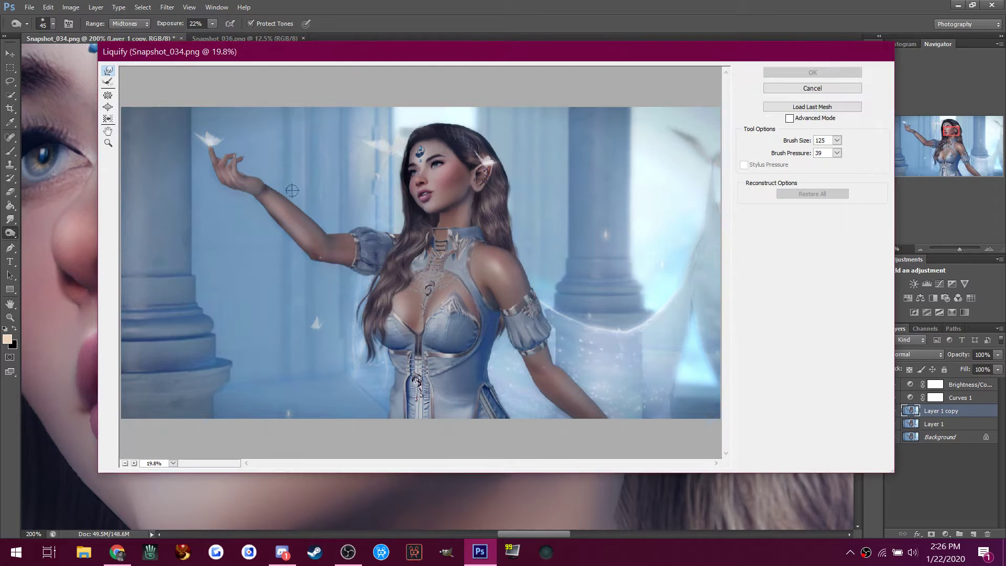
pyautogui.click(176, 463)
pyautogui.click(177, 305)
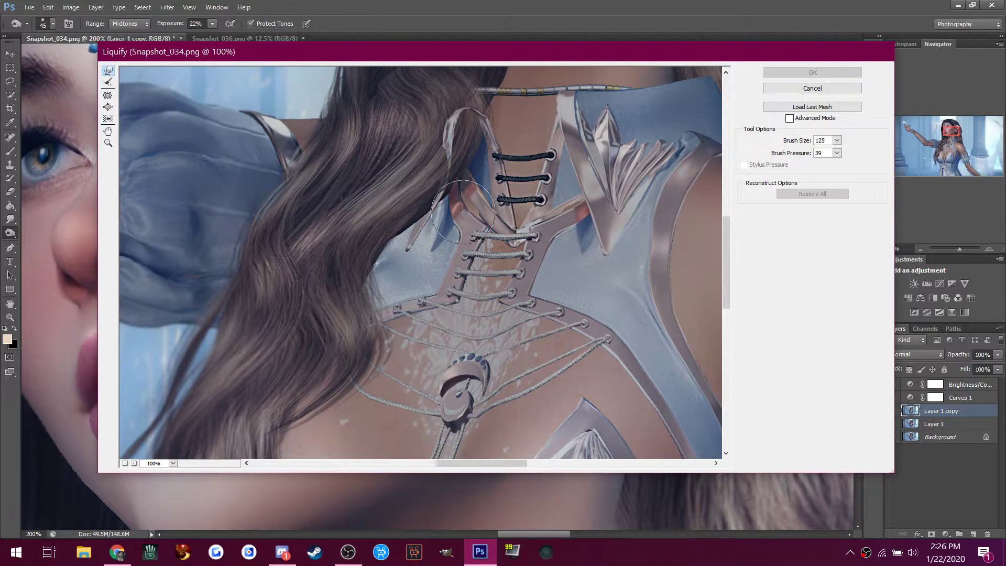
pyautogui.scroll(5, 462, 204)
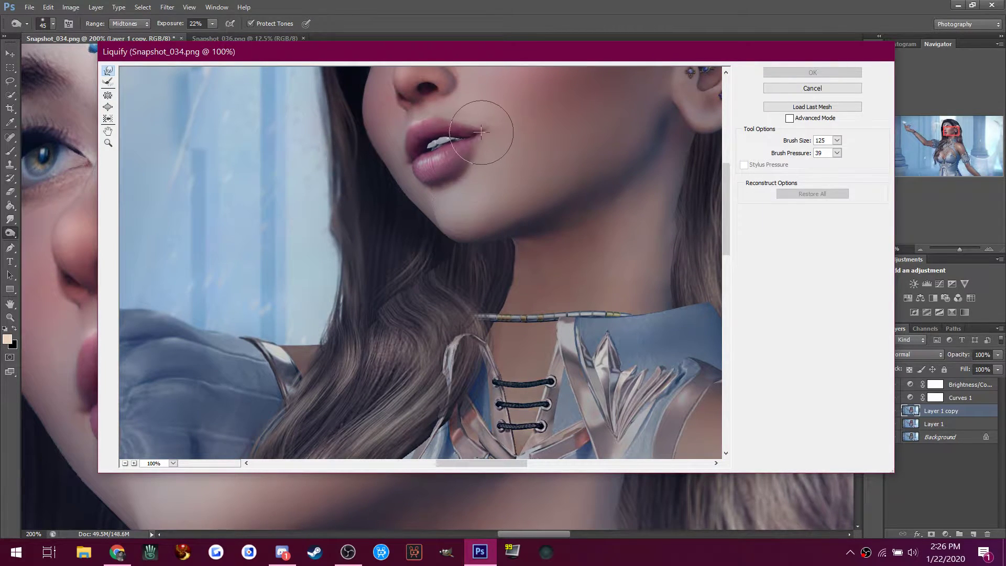
pyautogui.moveTo(488, 132)
pyautogui.mouseDown()
pyautogui.moveTo(493, 150)
pyautogui.moveTo(496, 143)
pyautogui.mouseUp()
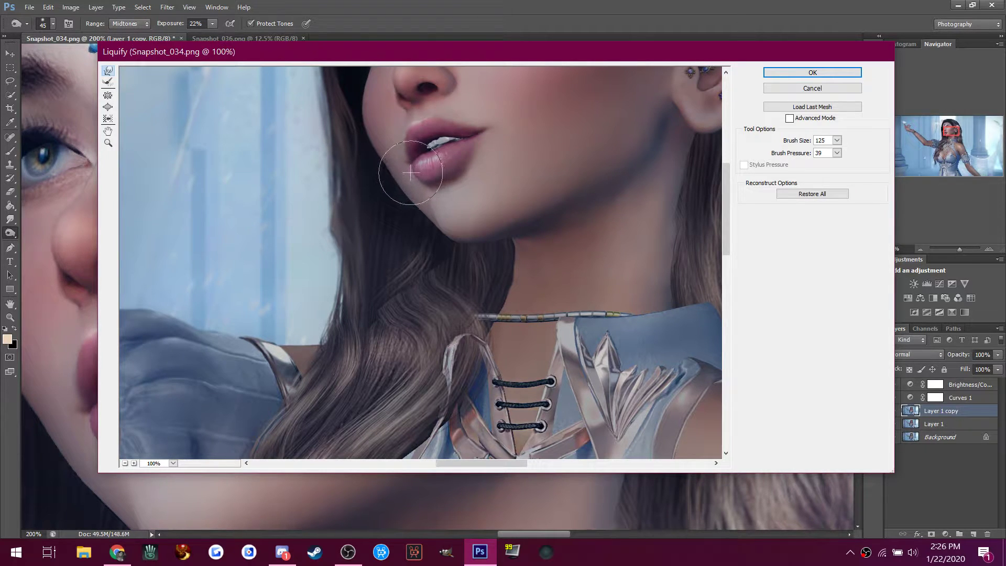
# Go over the lips, face edge and hair outline in the Liquify preview and apply the filter.
pyautogui.scroll(3, 370, 220)
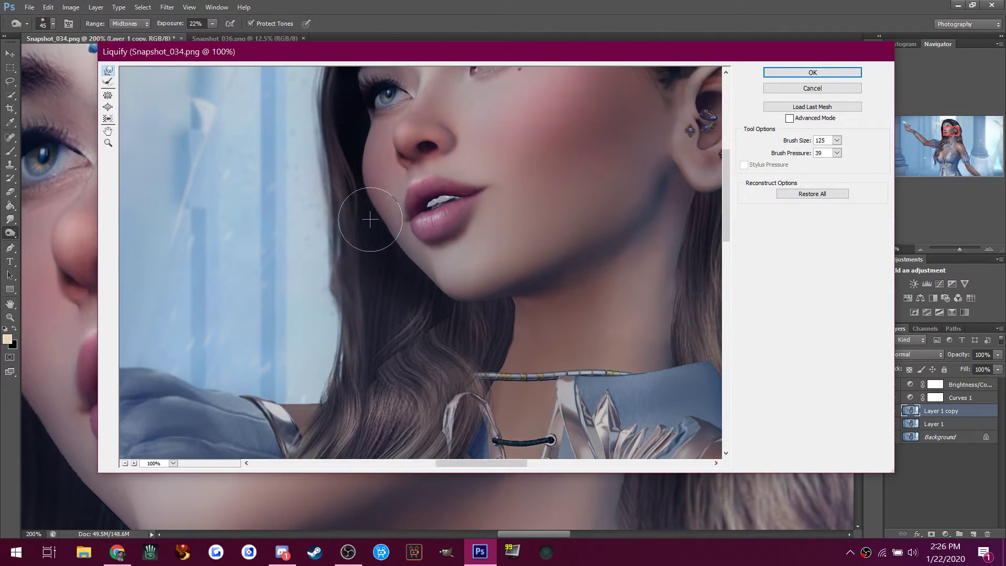
pyautogui.scroll(1, 356, 170)
pyautogui.scroll(1, 353, 172)
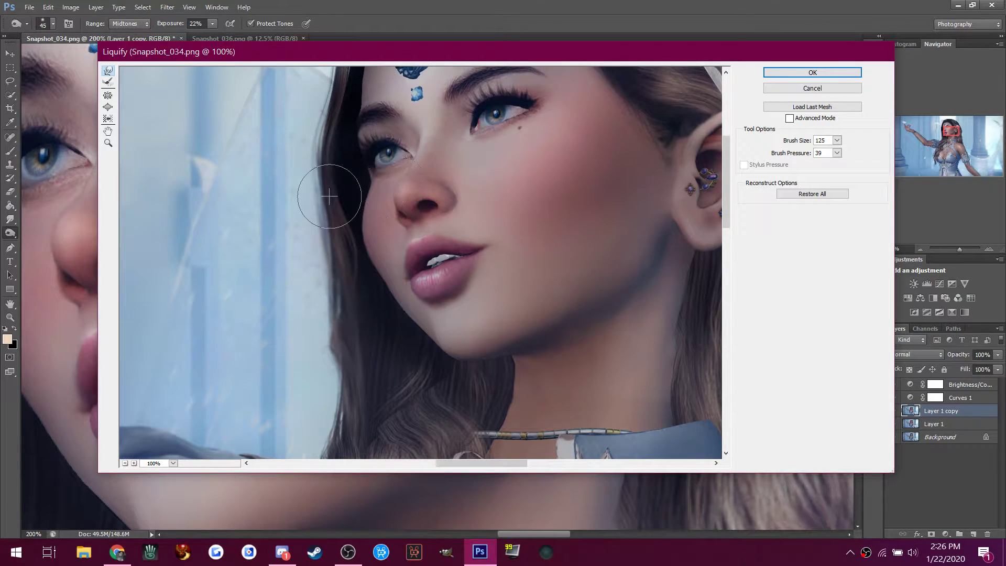
pyautogui.scroll(4, 310, 104)
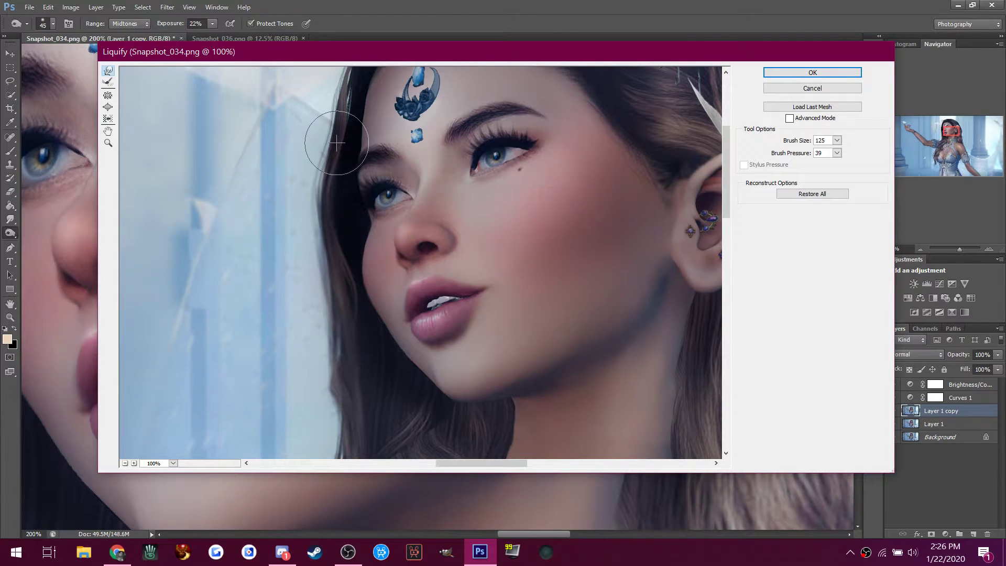
pyautogui.scroll(4, 333, 139)
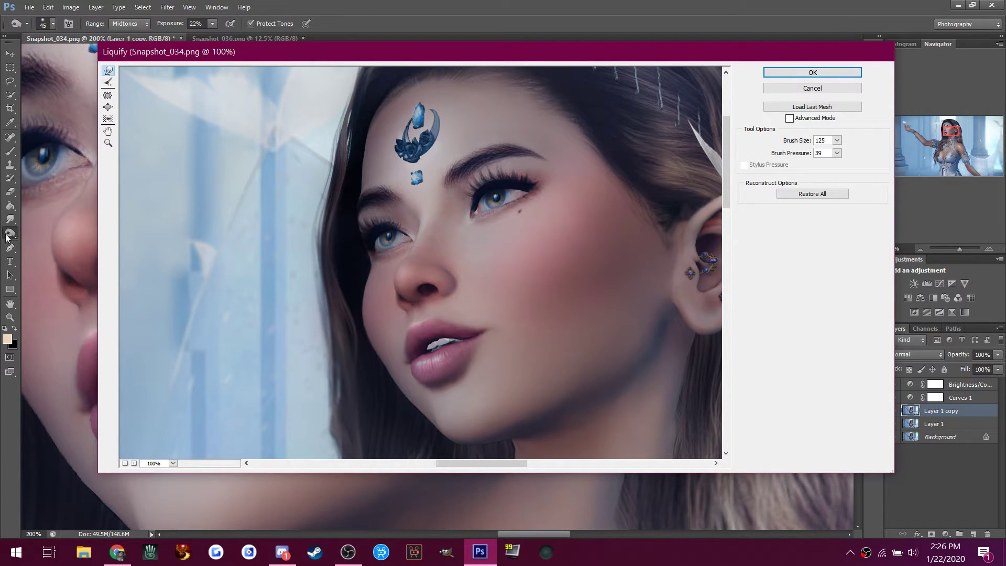
pyautogui.scroll(-10, 332, 366)
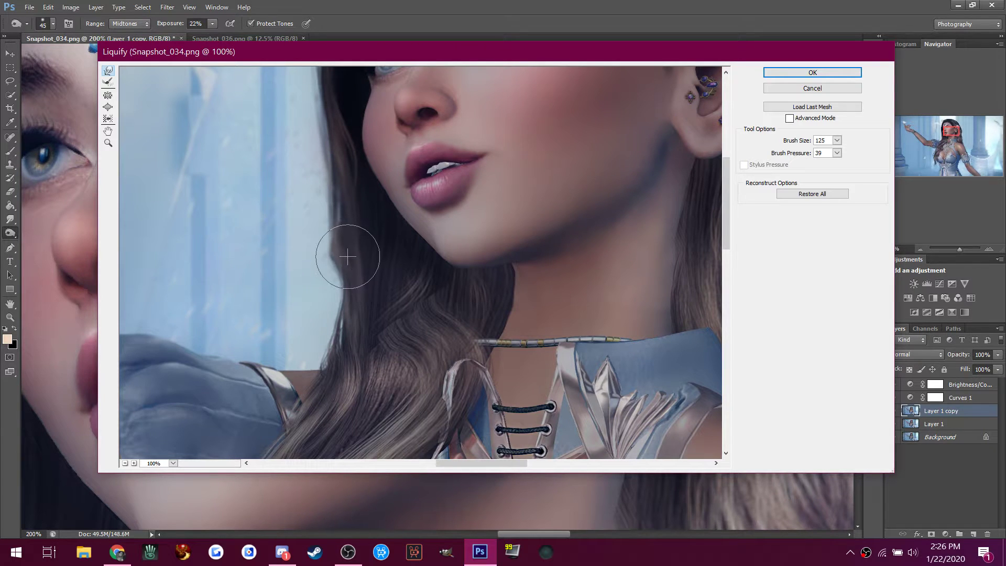
pyautogui.click(807, 72)
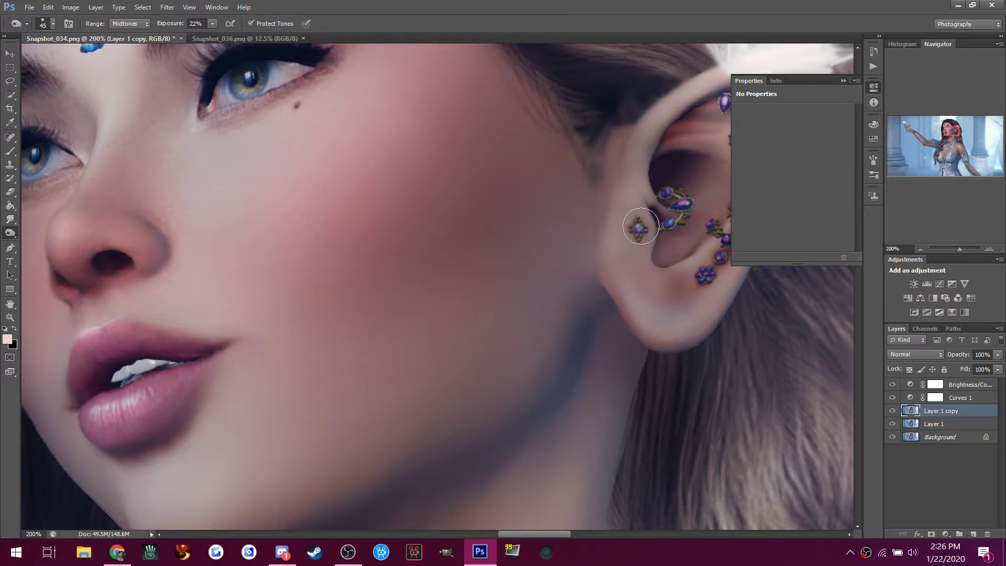
# Burn the neck below the earlobe along the hair using a size 80 brush at 22% exposure.
pyautogui.scroll(-5, 299, 205)
pyautogui.press(']')
pyautogui.press(']')
pyautogui.press(']')
pyautogui.press(']')
pyautogui.moveTo(618, 207); pyautogui.dragTo(635, 304)
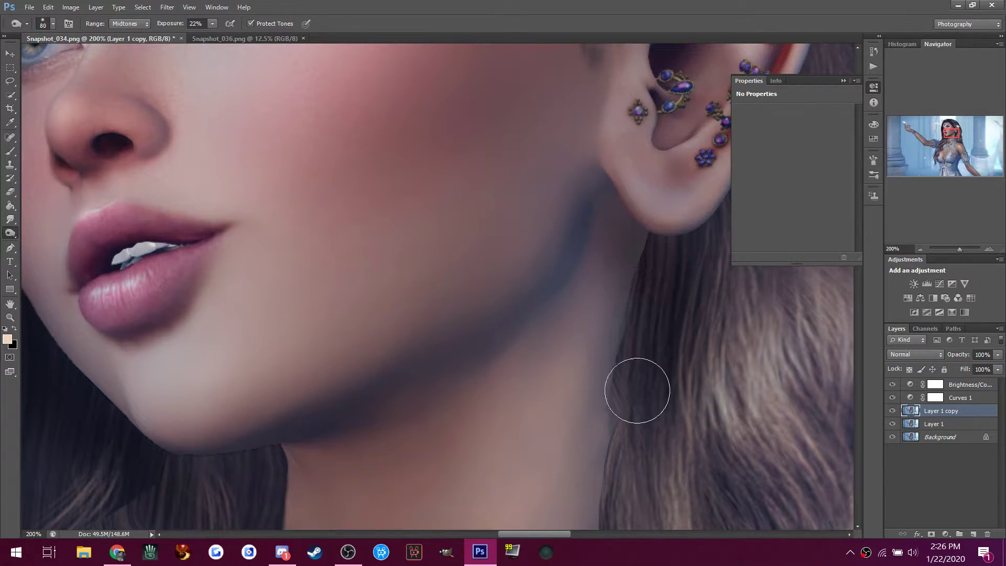
pyautogui.moveTo(627, 231); pyautogui.dragTo(618, 277)
# Burn the skin between the nose and upper lip using a size 30 brush on the midtones at 10% exposure.
pyautogui.scroll(-4, 478, 417)
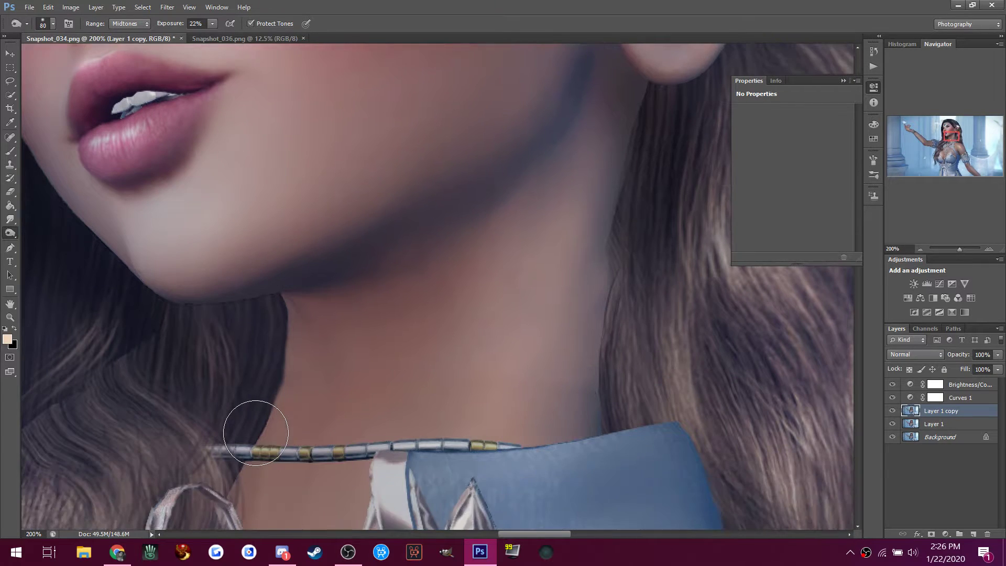
pyautogui.scroll(4, 226, 340)
pyautogui.press('[')
pyautogui.press('[')
pyautogui.press('[')
pyautogui.press('[')
pyautogui.press('[')
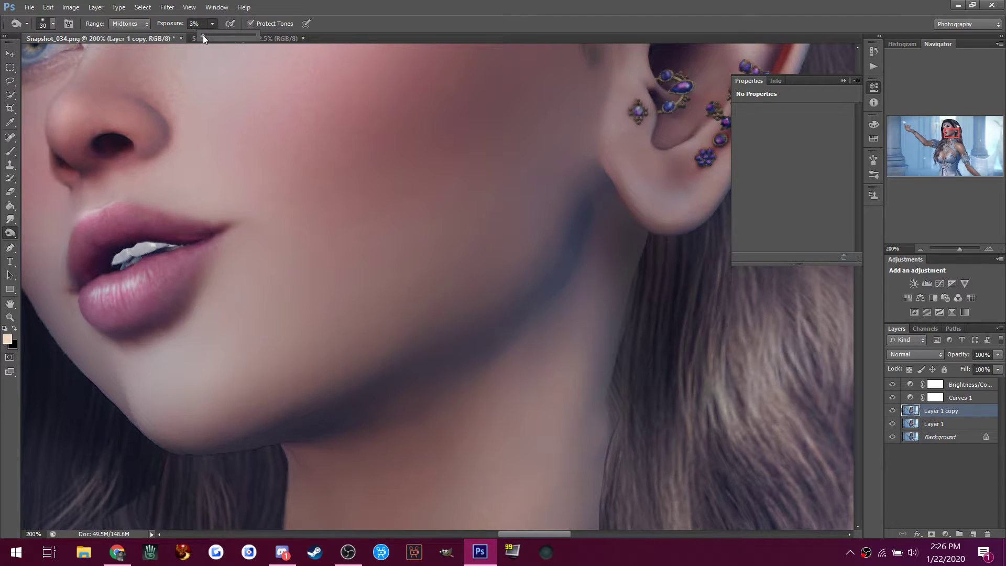
pyautogui.moveTo(83, 184); pyautogui.dragTo(100, 201)
pyautogui.moveTo(59, 244)
pyautogui.mouseDown()
pyautogui.moveTo(66, 215)
pyautogui.moveTo(60, 239)
pyautogui.mouseUp()
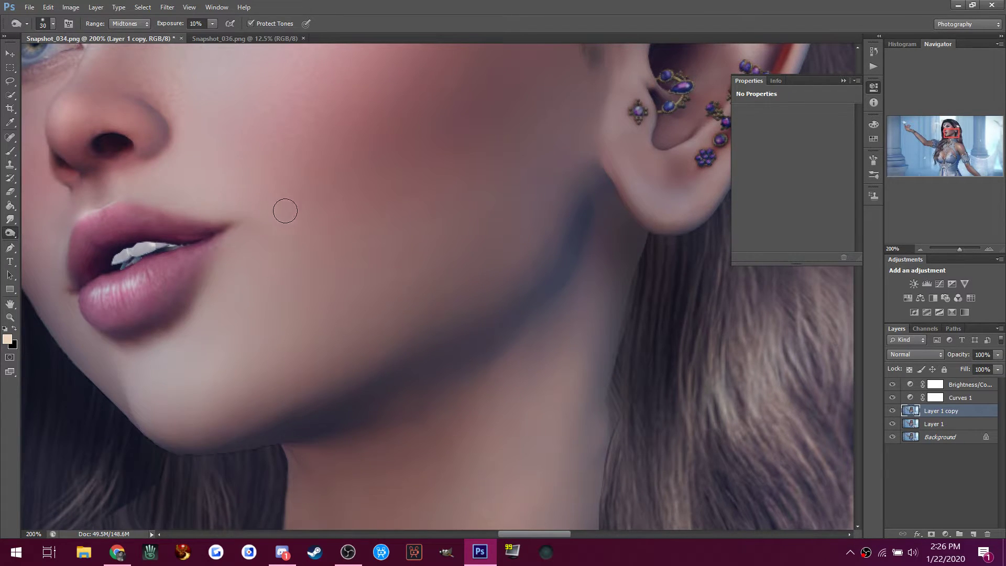
# Undo the last burn strokes and set the Burn tool's range to Shadows.
pyautogui.click(47, 10)
pyautogui.click(104, 40)
pyautogui.click(131, 24)
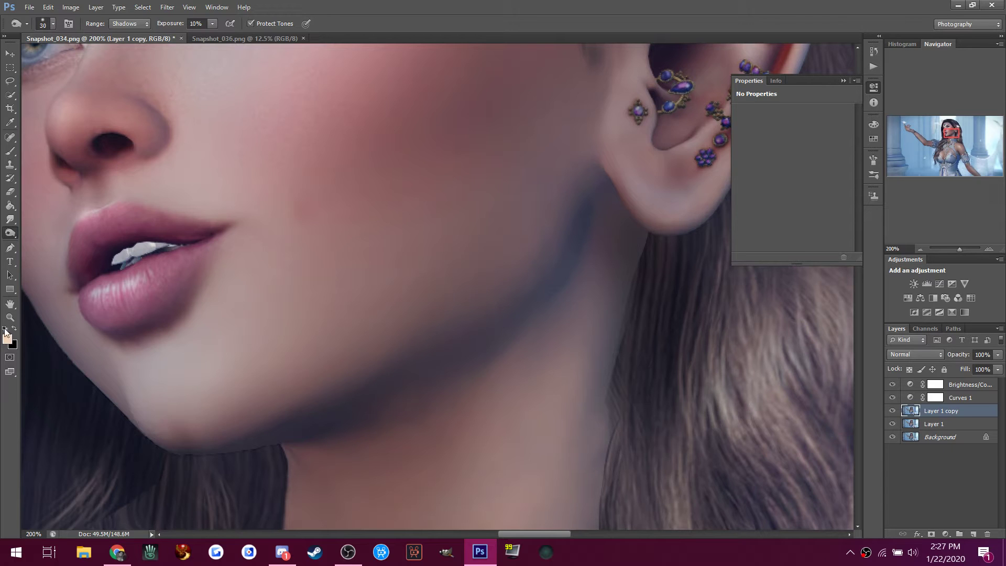
pyautogui.click(48, 7)
pyautogui.click(72, 47)
# Examine the whole portrait at 25% zoom with the Properties panel collapsed.
pyautogui.click(10, 316)
pyautogui.click(54, 23)
pyautogui.click(360, 259)
pyautogui.click(362, 260)
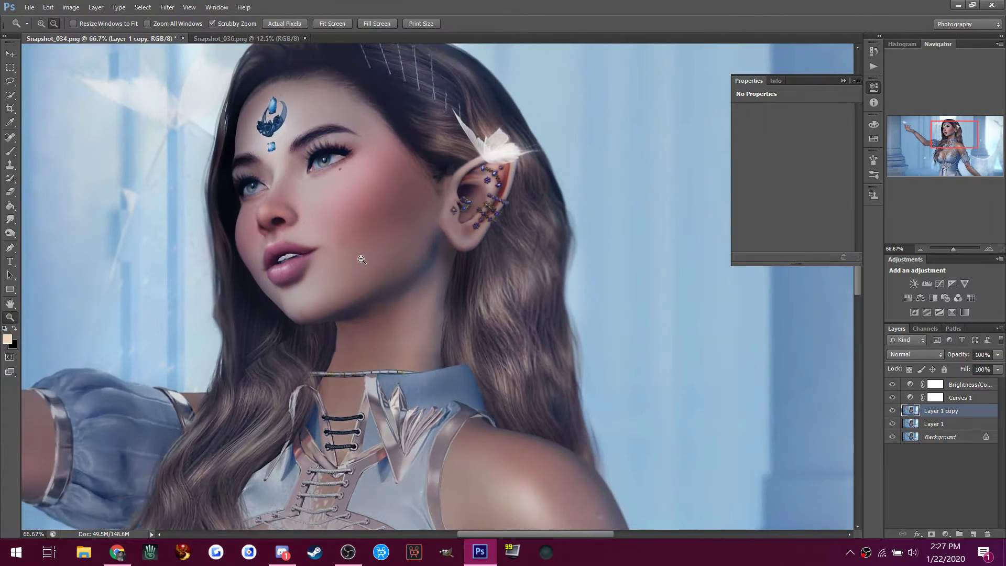
pyautogui.click(362, 259)
pyautogui.scroll(-1, 362, 260)
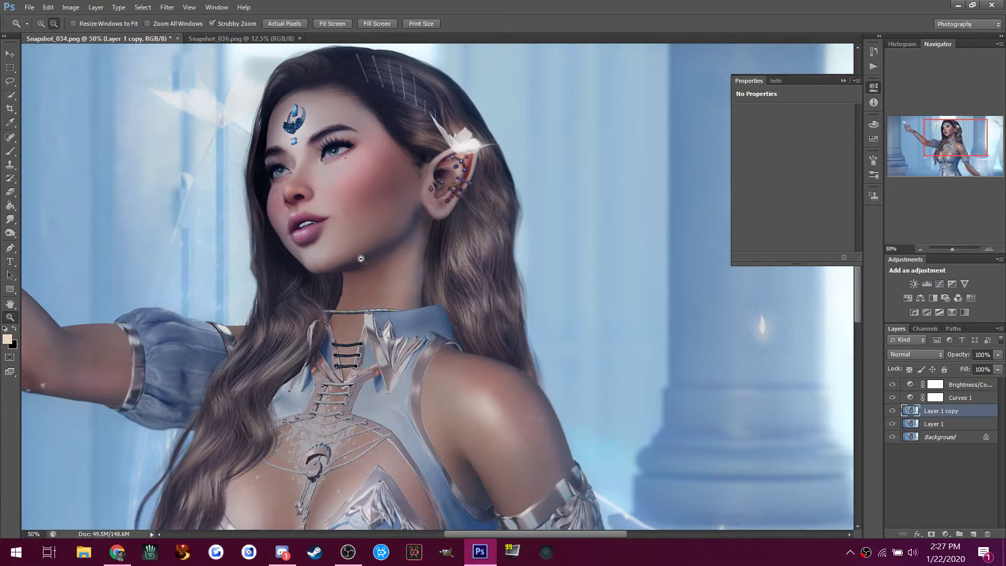
pyautogui.click(361, 259)
pyautogui.click(361, 259)
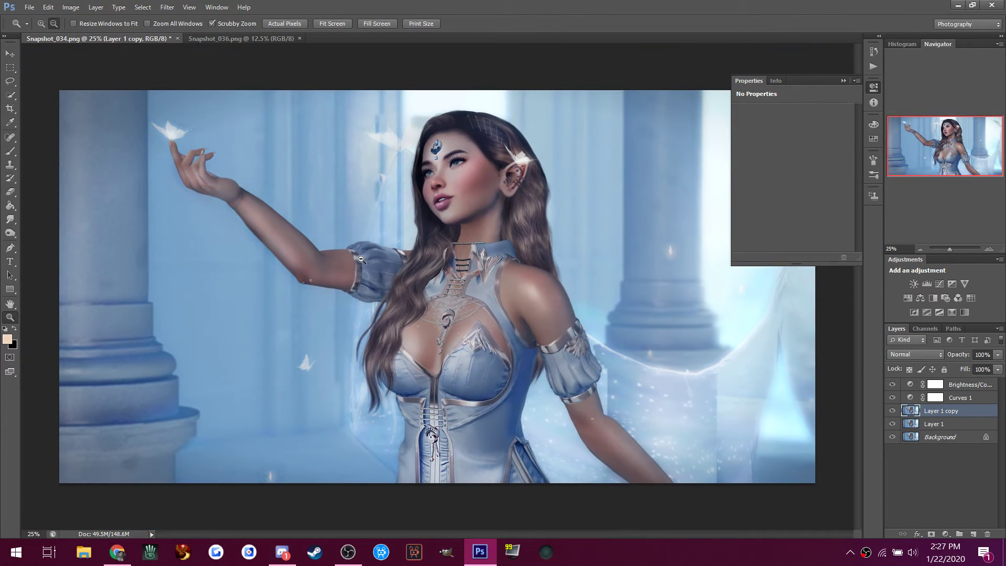
pyautogui.click(842, 81)
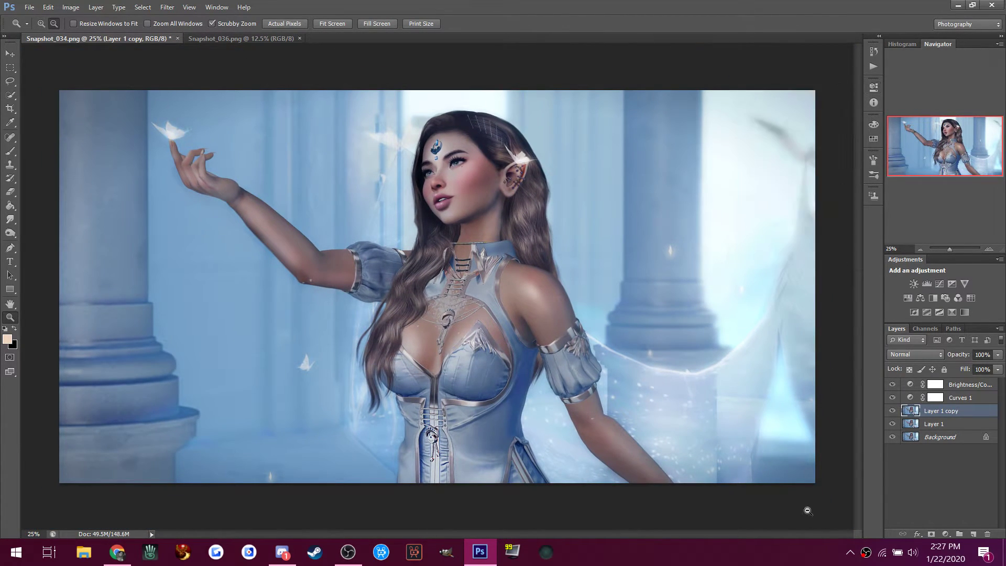
# Compare the retouch before and after by toggling the visibility of Layer 1 copy with Layer 1 hidden.
pyautogui.click(892, 411)
pyautogui.click(892, 410)
pyautogui.click(892, 412)
pyautogui.click(892, 412)
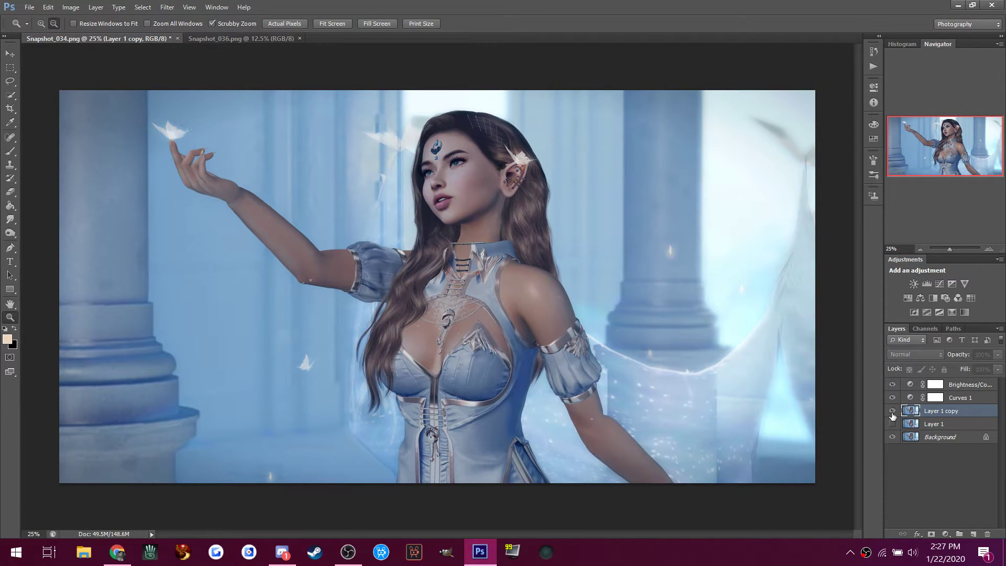
pyautogui.click(892, 411)
pyautogui.click(892, 412)
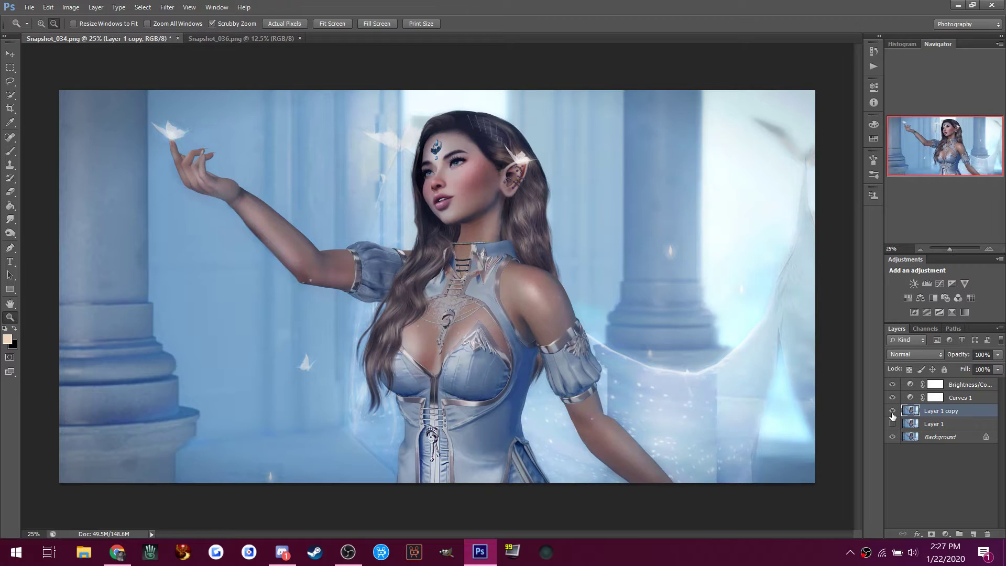
pyautogui.click(892, 413)
pyautogui.click(892, 412)
# Switch to Discord to read the newest voice-text-chat messages and to OBS to check the running stream.
pyautogui.click(282, 552)
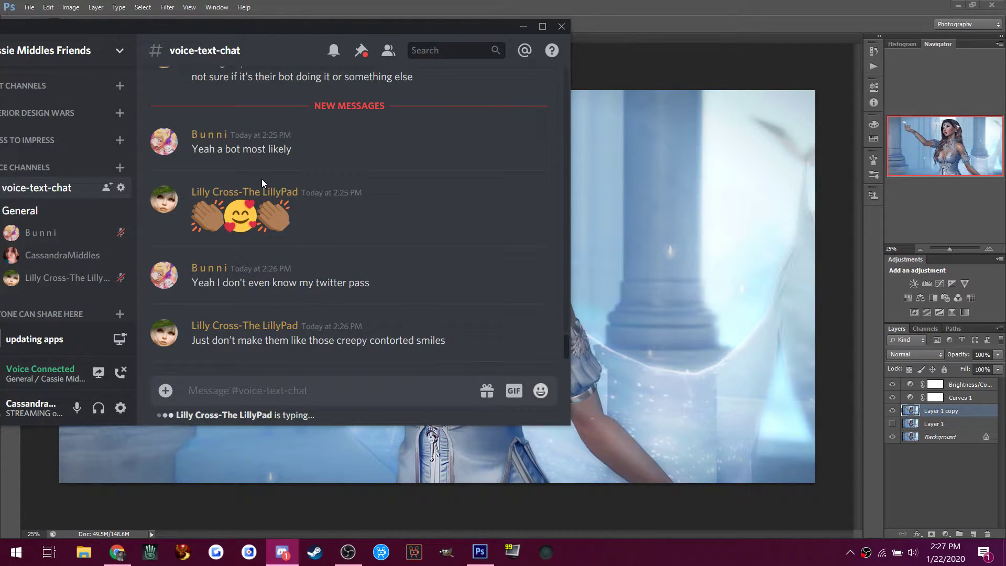
pyautogui.click(593, 11)
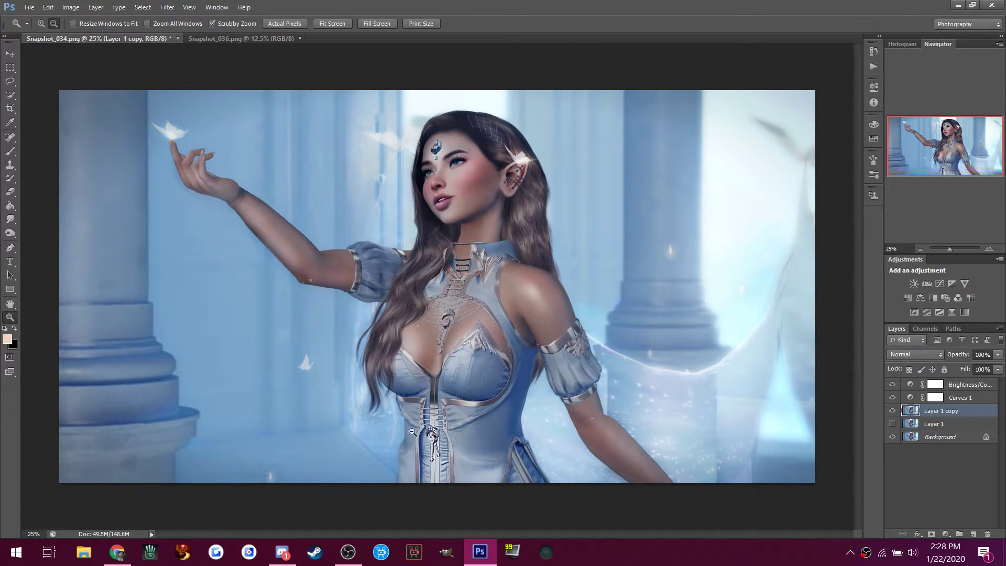
pyautogui.click(479, 551)
pyautogui.click(479, 551)
pyautogui.click(348, 551)
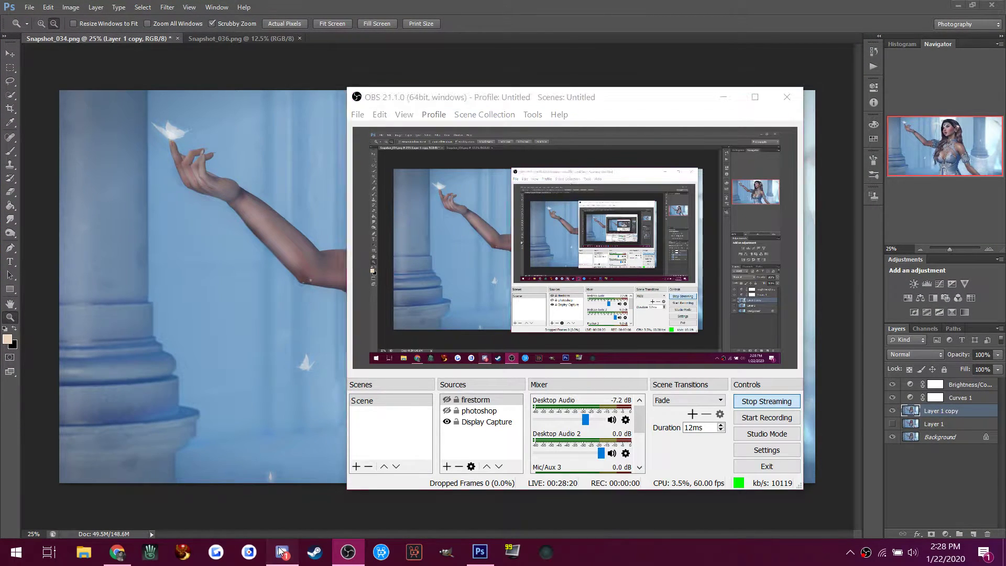
# Go live in Discord sharing the Snapshot_034.png Photoshop window and move the stream preview off the latest chat messages.
pyautogui.click(282, 552)
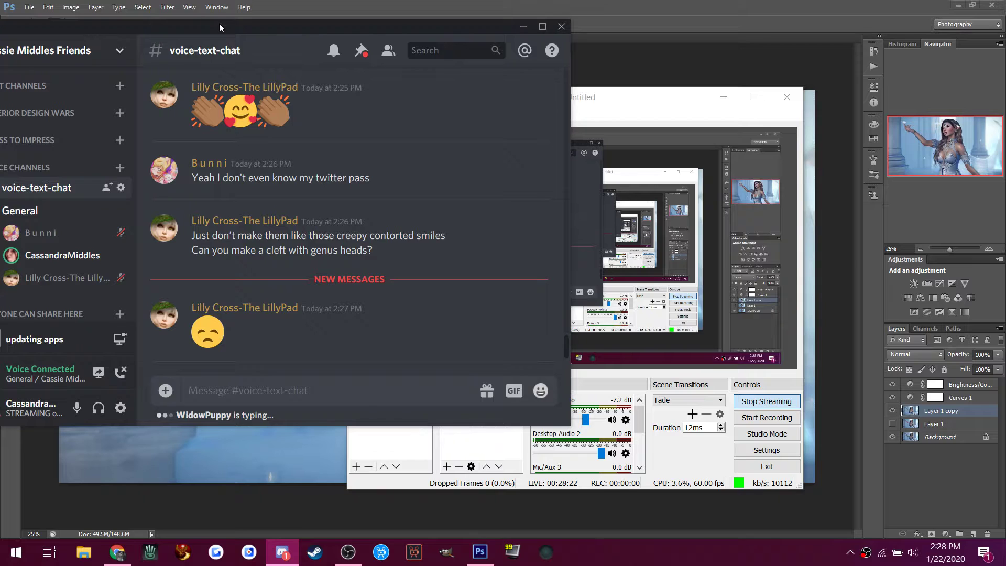
pyautogui.click(98, 373)
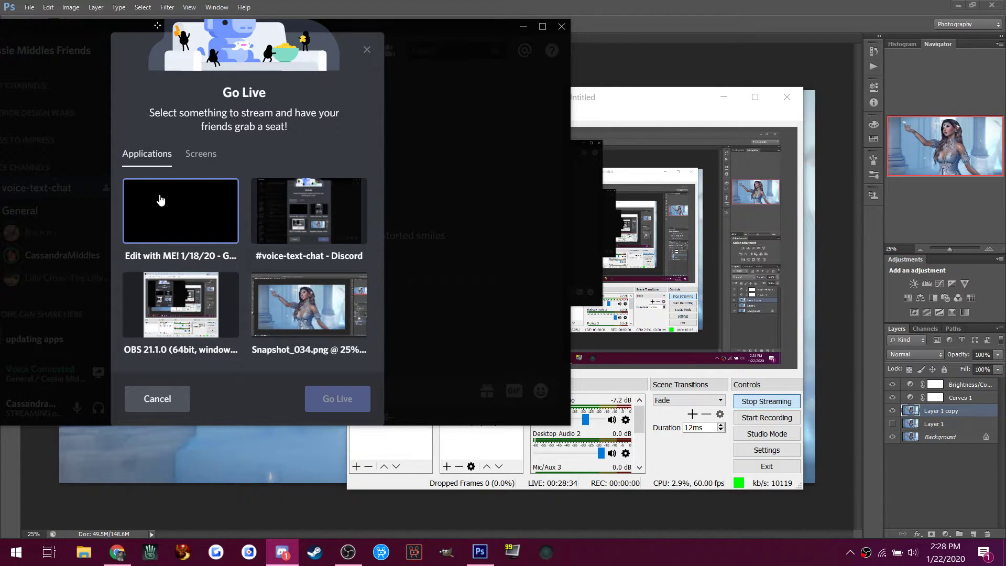
pyautogui.click(310, 308)
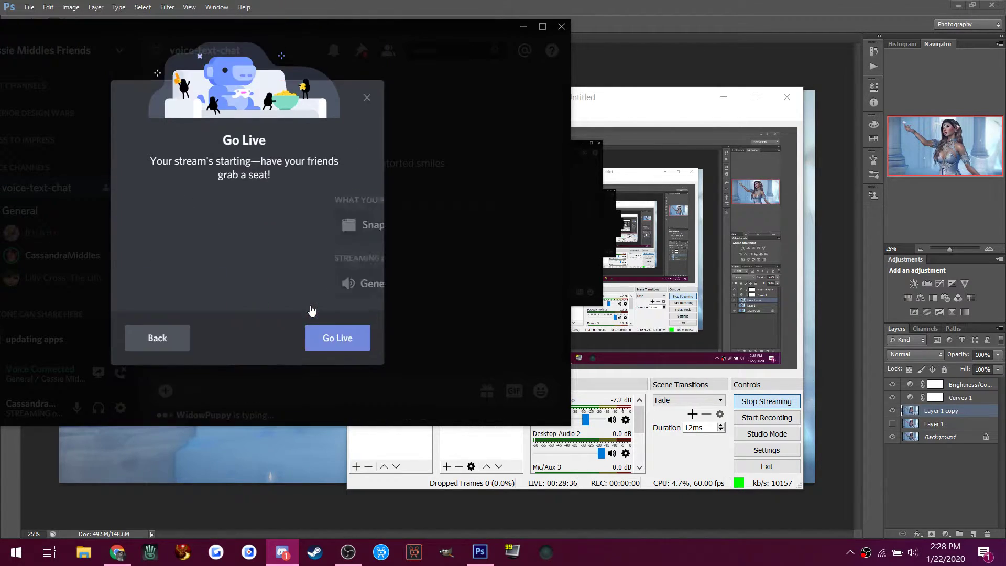
pyautogui.click(329, 337)
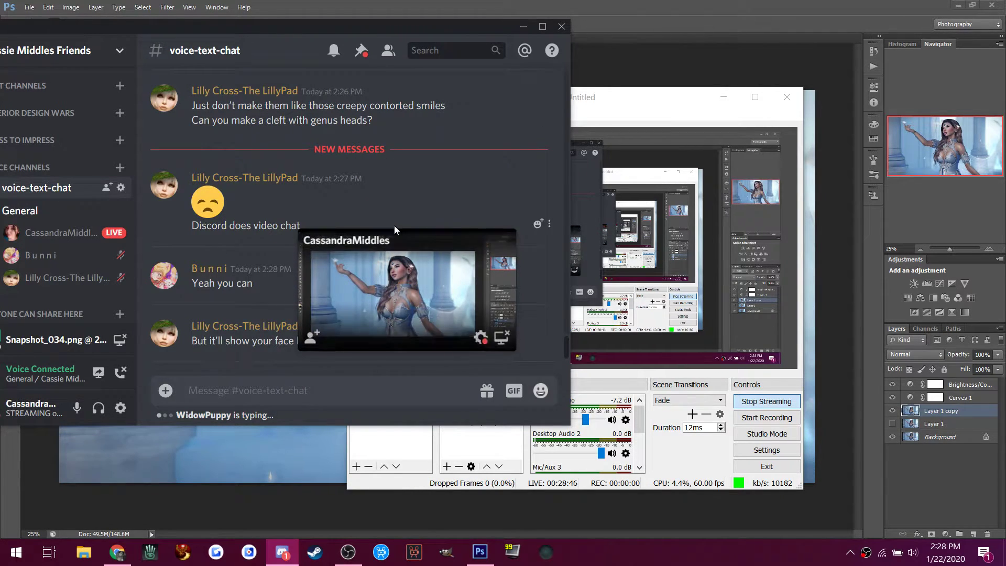
pyautogui.moveTo(399, 238); pyautogui.dragTo(416, 97)
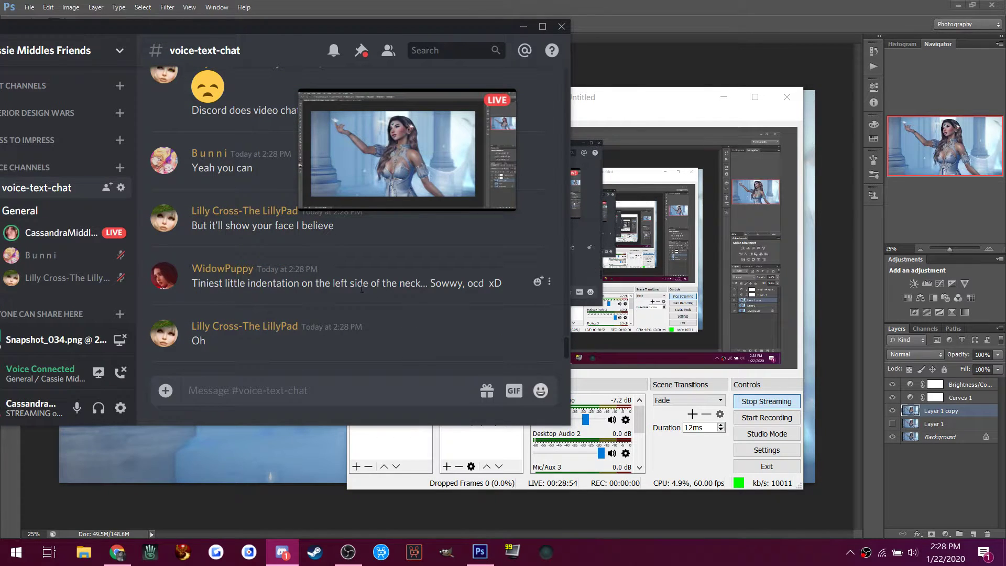
# Switch back to Photoshop and open the Liquify filter at 200% zoom on the neck.
pyautogui.click(661, 12)
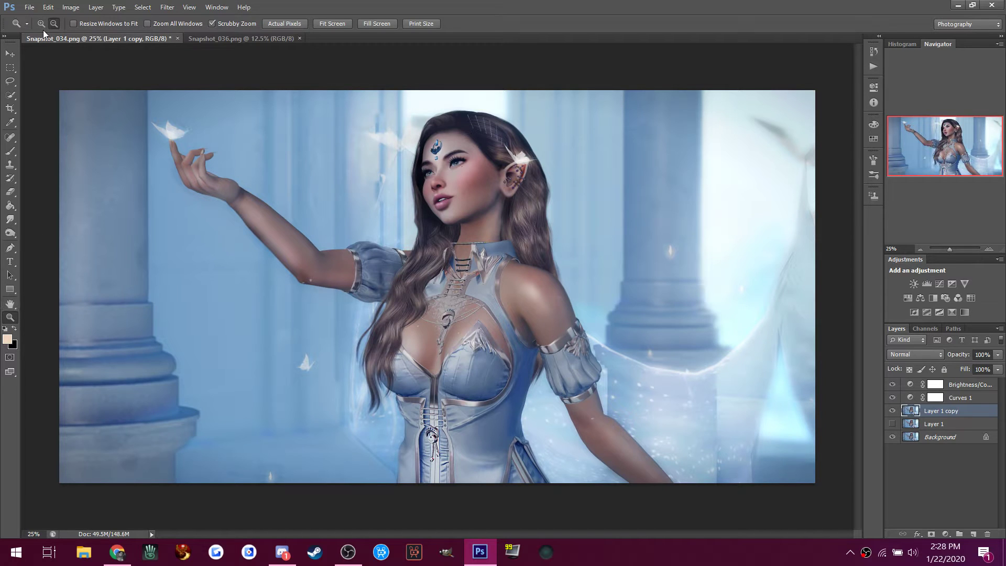
pyautogui.moveTo(498, 224); pyautogui.dragTo(498, 224)
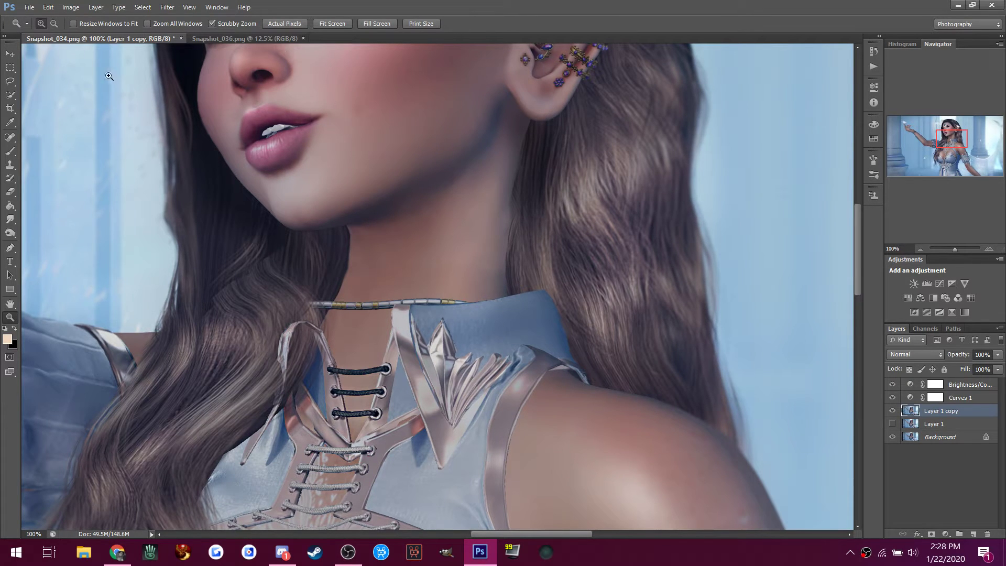
pyautogui.click(164, 7)
pyautogui.click(175, 98)
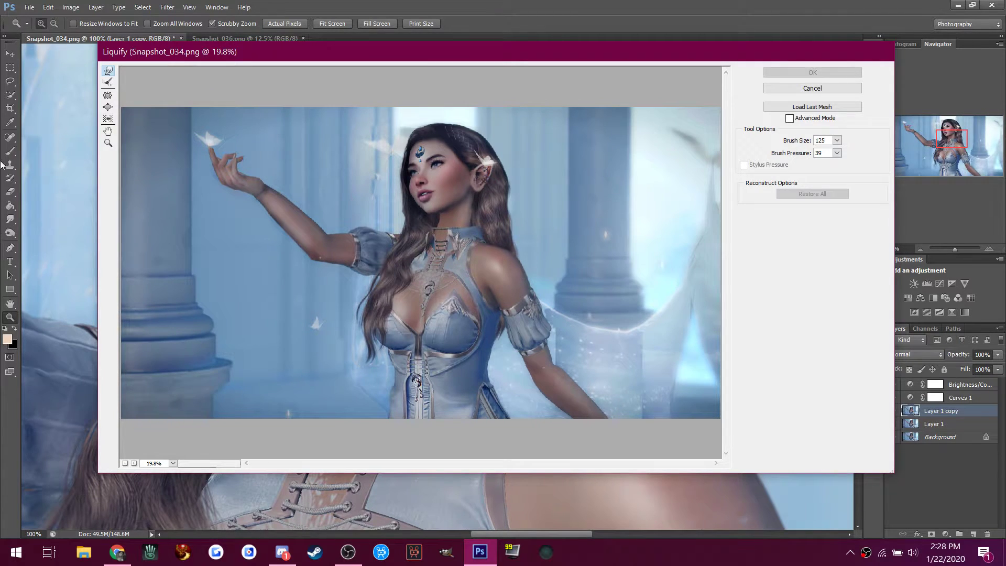
pyautogui.click(108, 143)
pyautogui.click(421, 198)
pyautogui.click(421, 199)
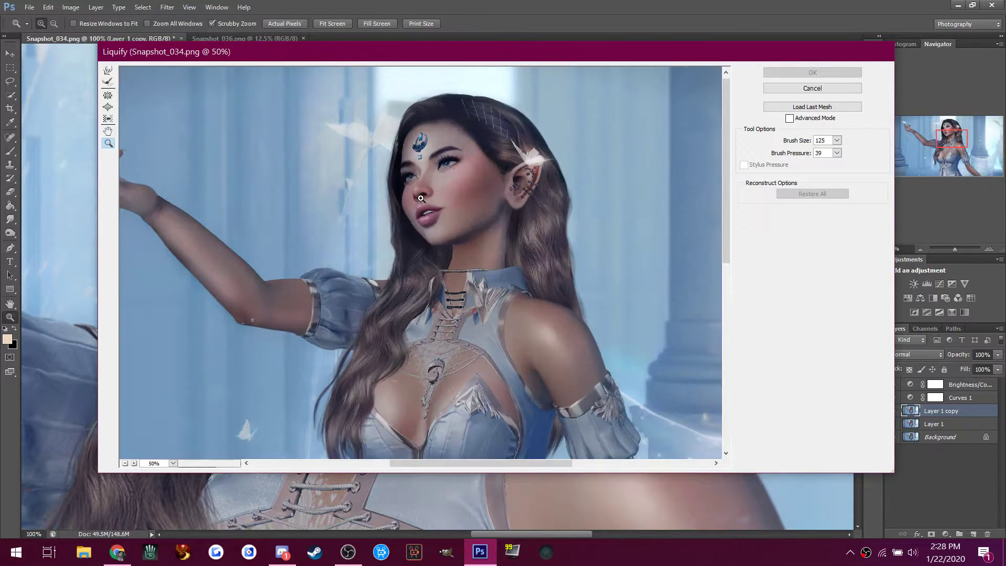
pyautogui.click(421, 198)
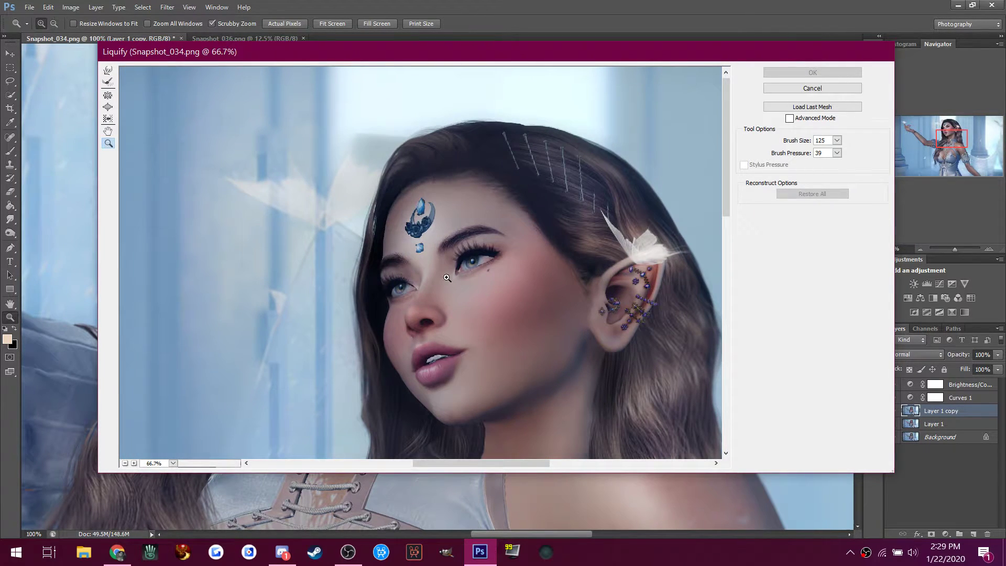
pyautogui.scroll(-5, 447, 278)
pyautogui.click(492, 310)
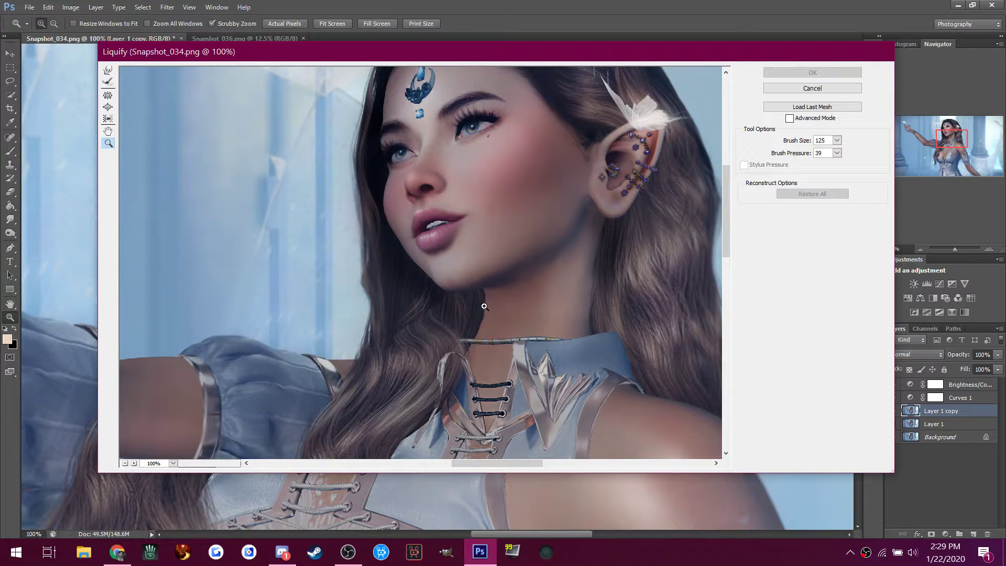
pyautogui.click(480, 301)
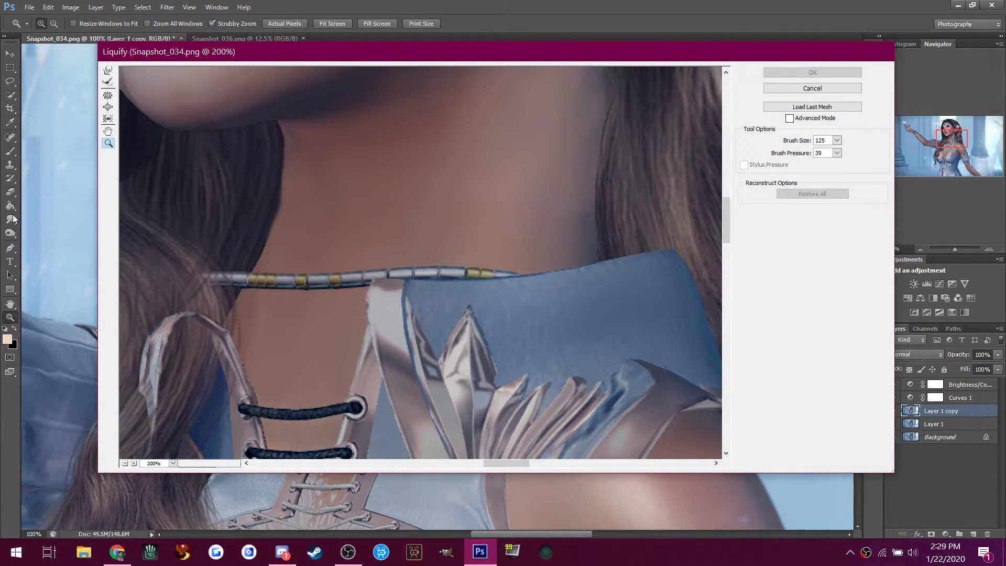
# Push the hair edge beside the neck above the necklace outward in Liquify using brush size 80, pressure 39.
pyautogui.click(108, 70)
pyautogui.press('[')
pyautogui.press('[')
pyautogui.press('[')
pyautogui.press('[')
pyautogui.press('[')
pyautogui.press('[')
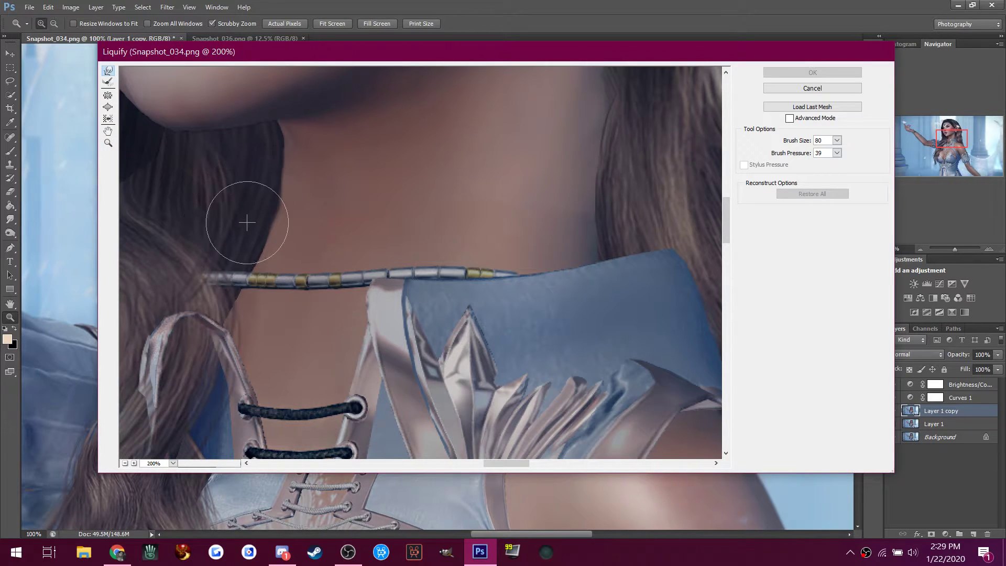
pyautogui.moveTo(230, 241); pyautogui.dragTo(189, 263)
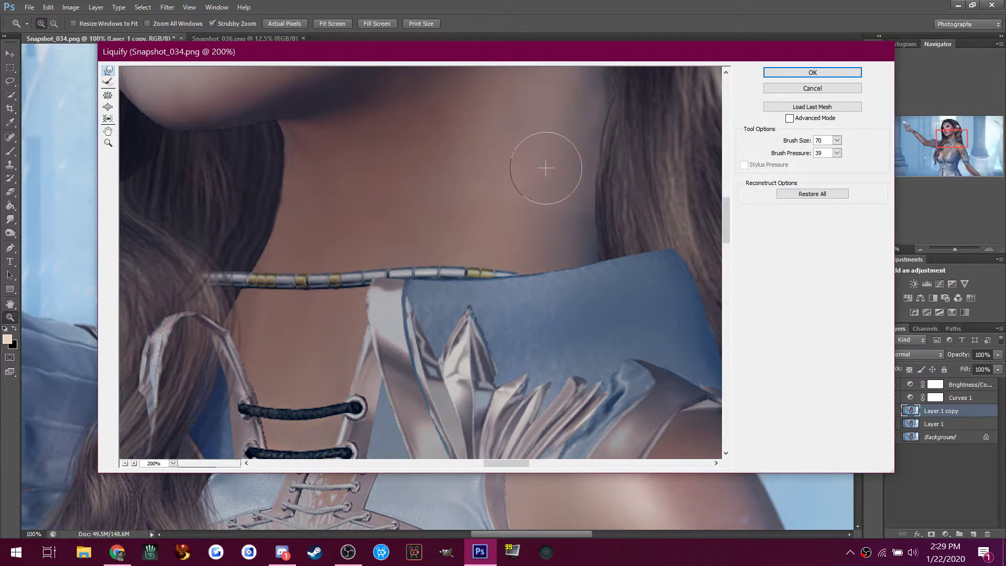
# Examine the neck edge between the earlobe and collar in the Liquify preview and enlarge the brush to size 100.
pyautogui.scroll(3, 543, 162)
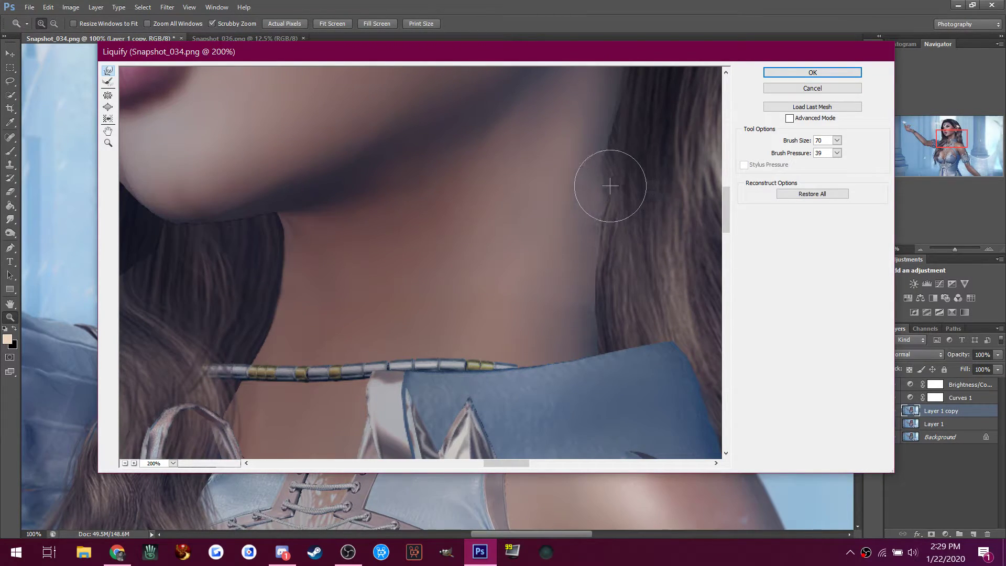
pyautogui.scroll(8, 605, 154)
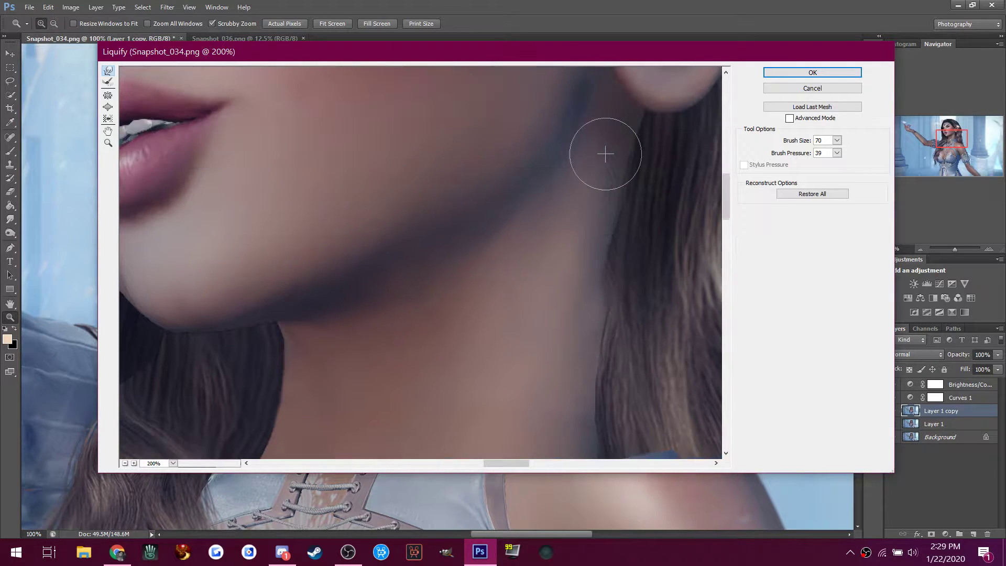
pyautogui.scroll(-8, 606, 154)
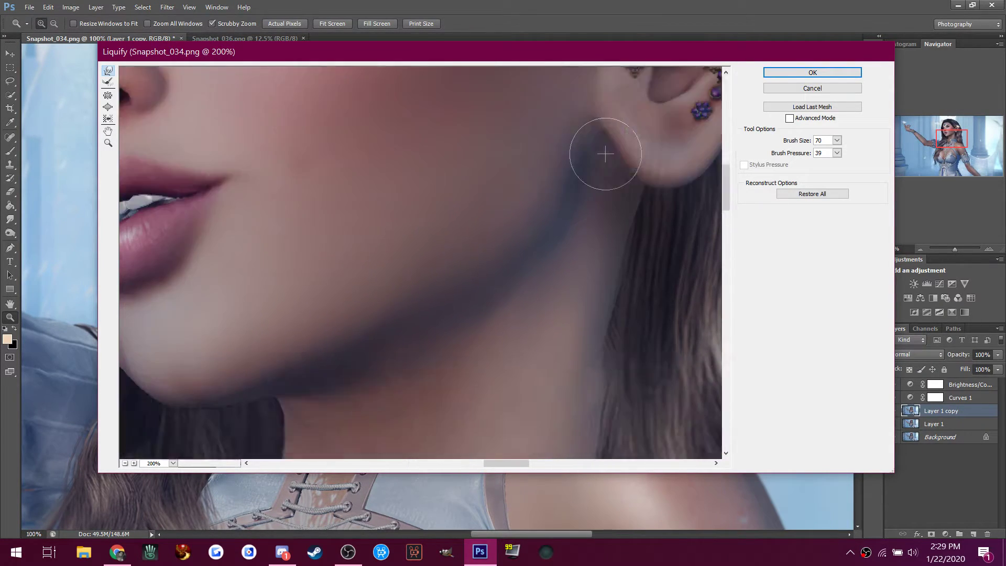
pyautogui.press(']')
pyautogui.press(']')
pyautogui.press(']')
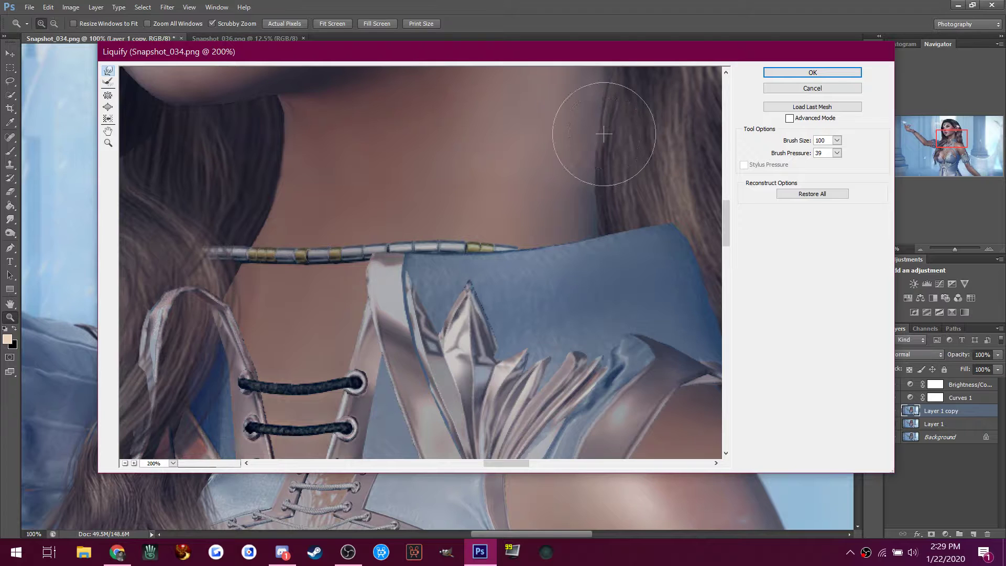
pyautogui.scroll(2, 602, 132)
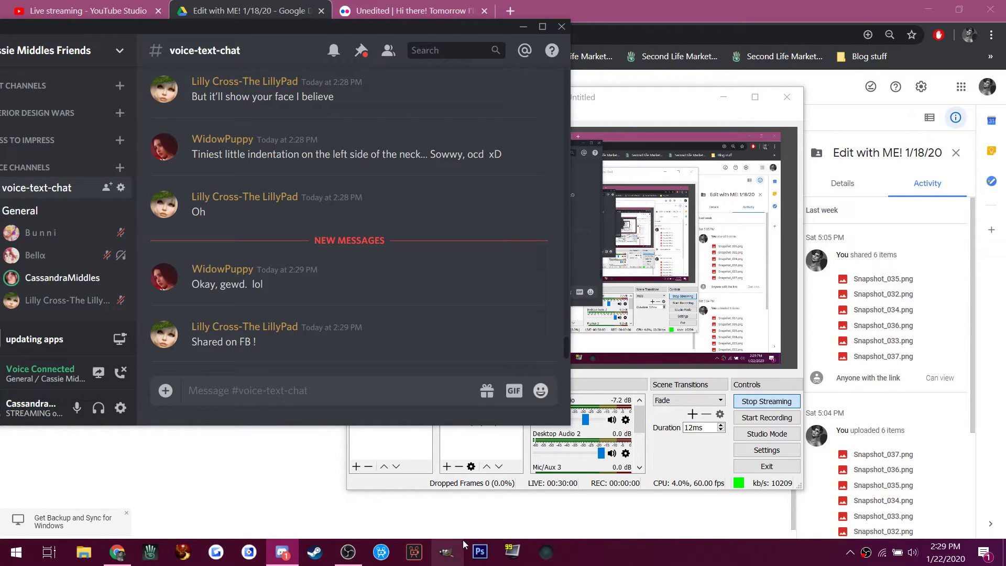
# Relaunch Photoshop and bring up the recovered Snapshot_034 document.
pyautogui.click(478, 551)
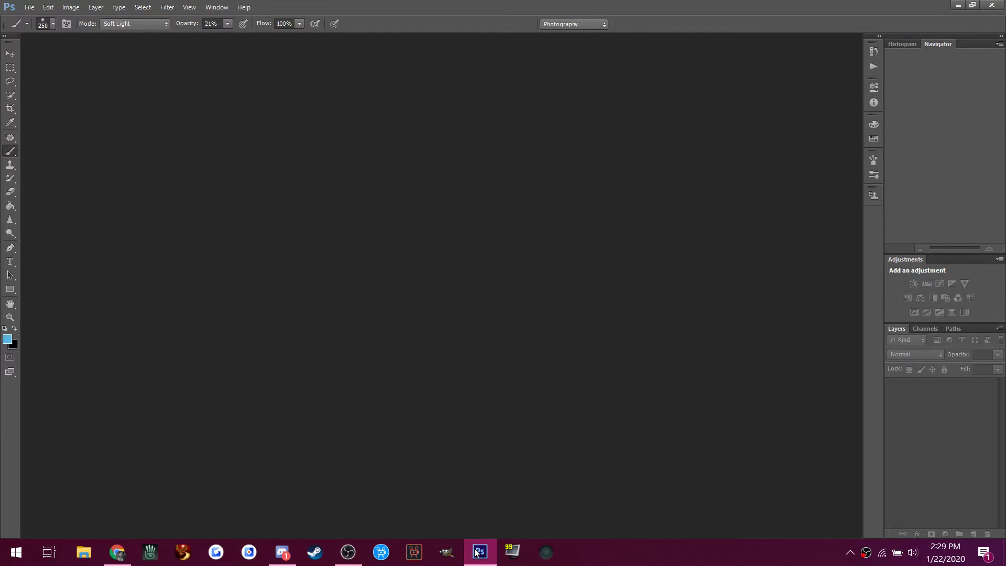
pyautogui.rightClick(476, 552)
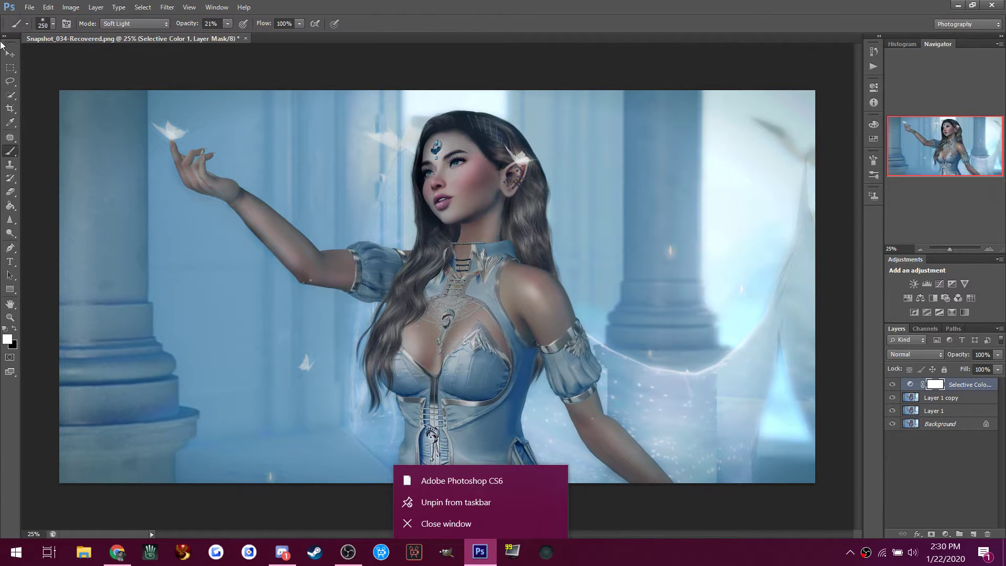
pyautogui.click(286, 502)
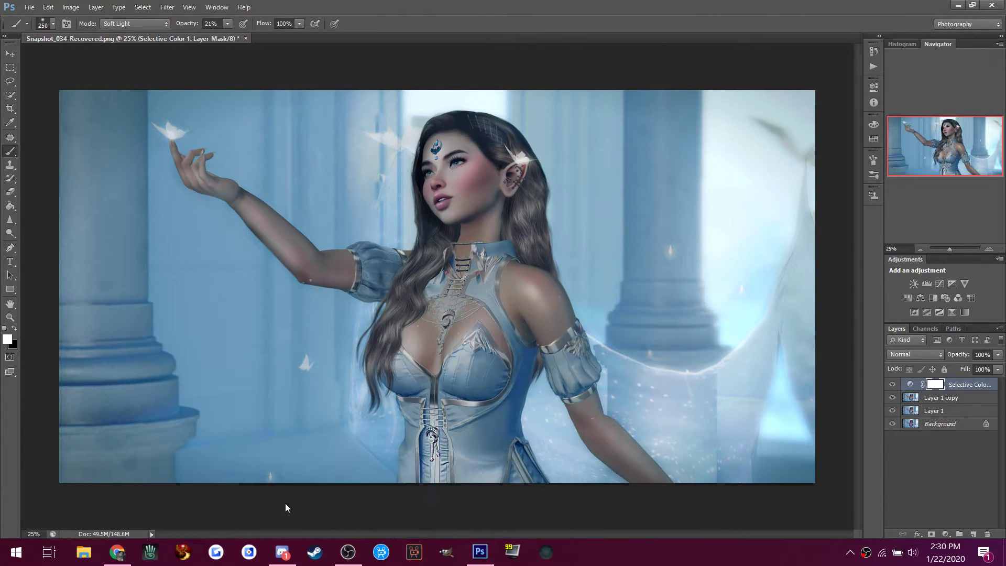
# Read the new messages in Discord's voice-text-chat channel and return to Photoshop.
pyautogui.click(283, 551)
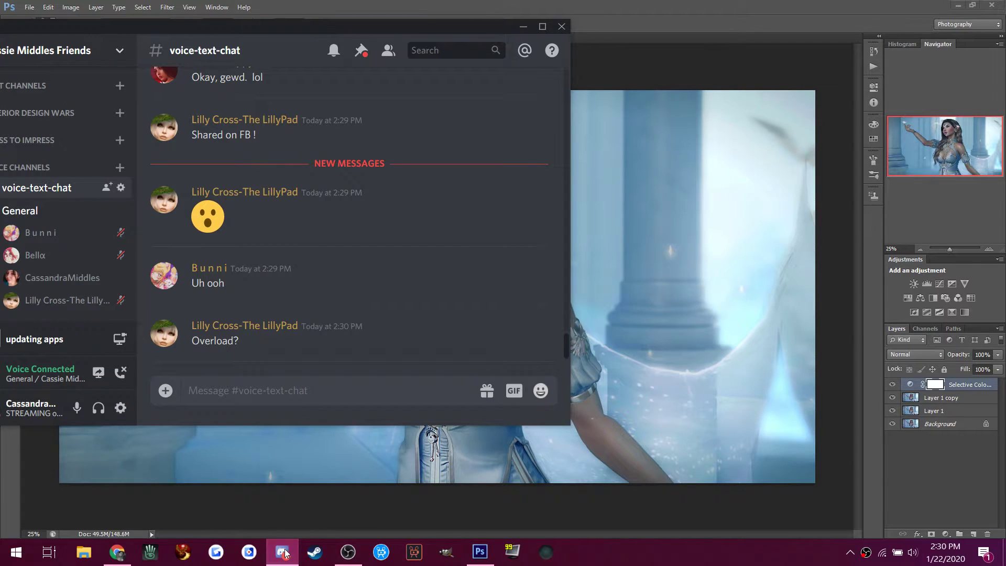
pyautogui.click(286, 553)
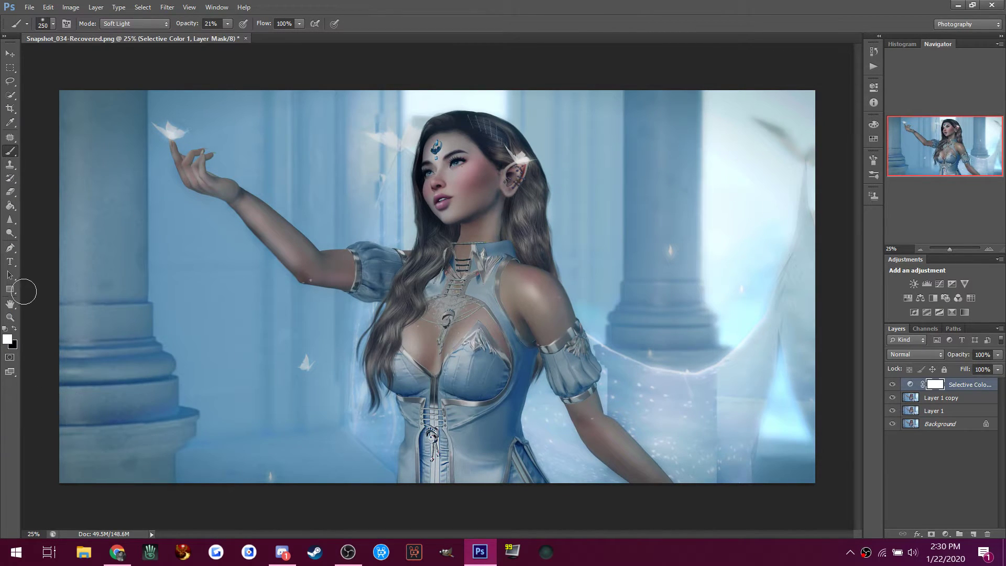
# Compare the face and neck with and without the Selective Color adjustment layer at 100% zoom, and delete that layer.
pyautogui.click(10, 319)
pyautogui.click(41, 22)
pyautogui.click(493, 228)
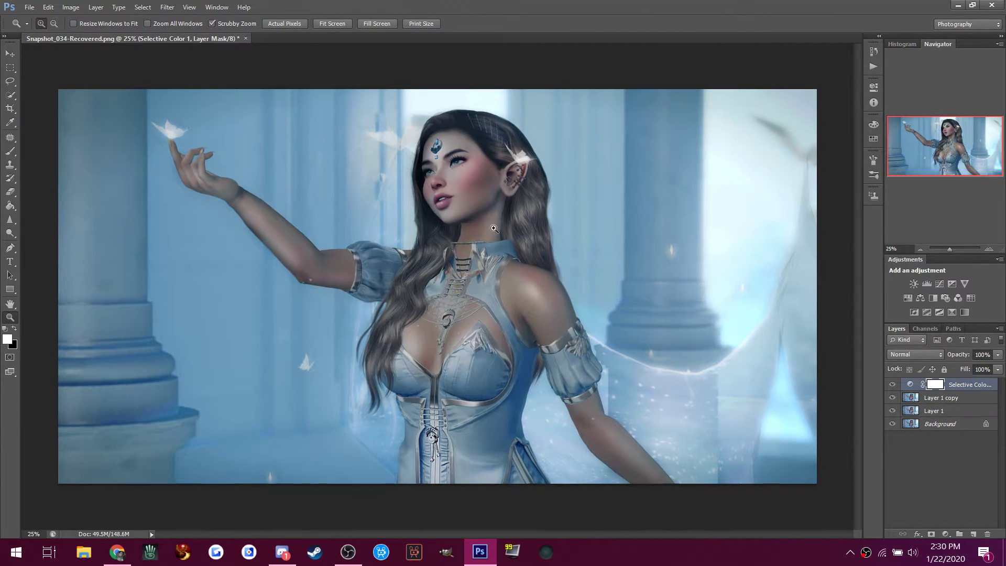
pyautogui.click(493, 228)
pyautogui.click(494, 228)
pyautogui.click(493, 228)
pyautogui.click(493, 228)
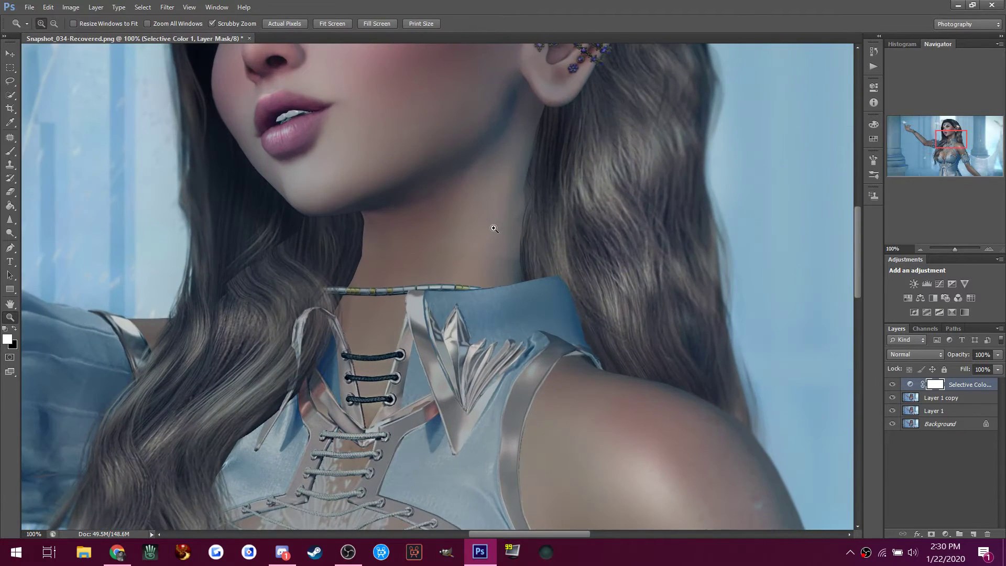
pyautogui.scroll(5, 494, 228)
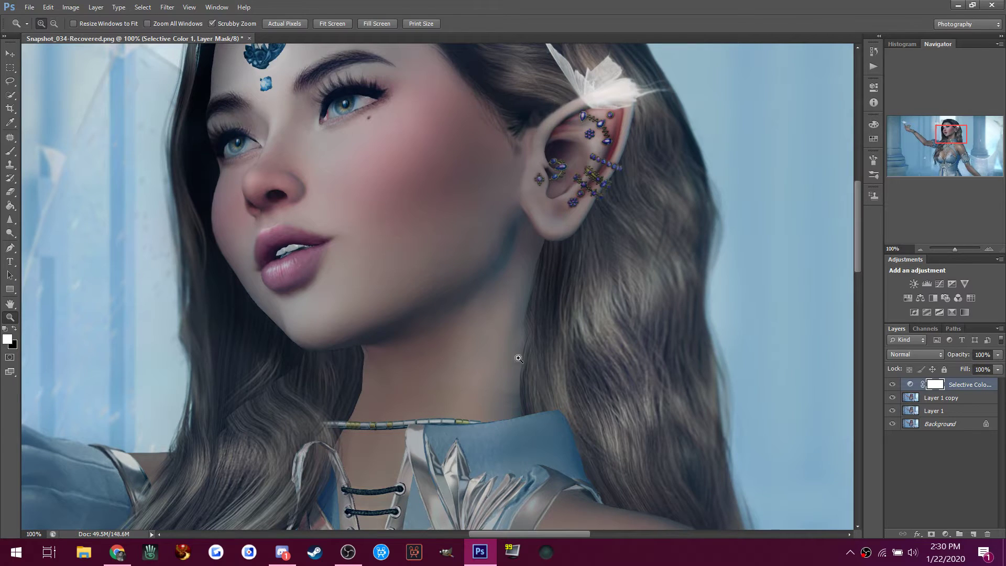
pyautogui.click(893, 386)
pyautogui.click(893, 386)
pyautogui.click(893, 386)
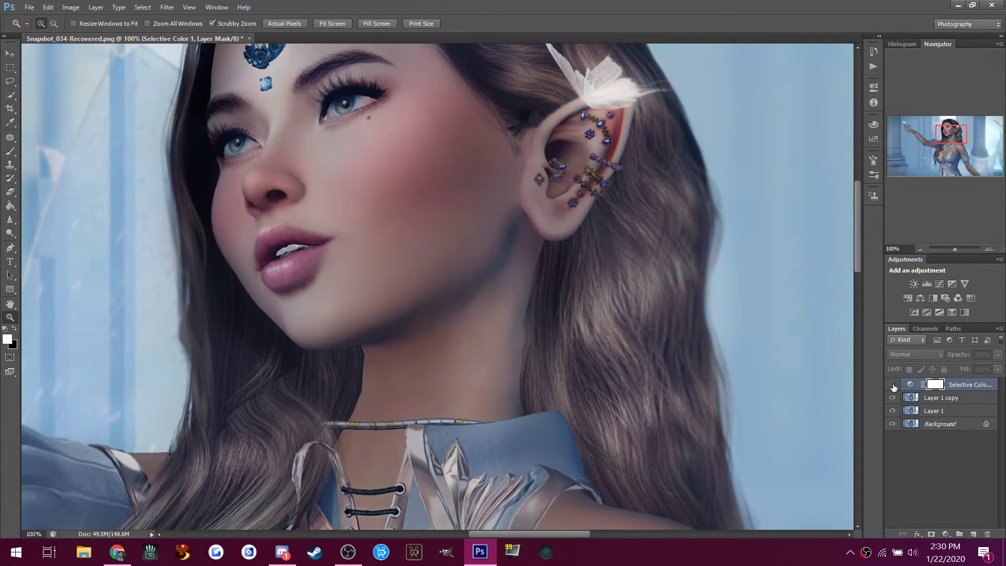
pyautogui.press('Delete')
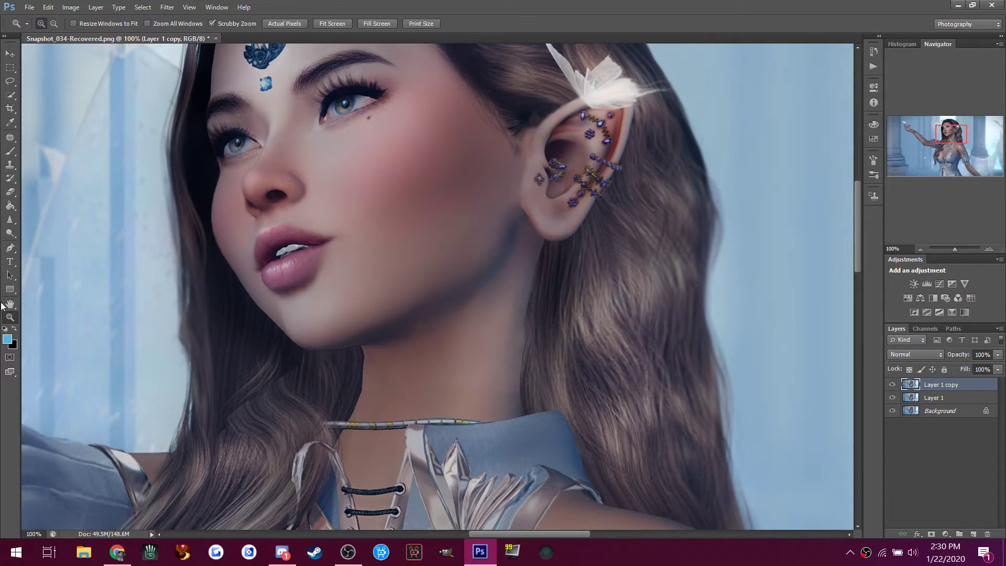
# Open the Liquify filter on Layer 1 copy with its preview at 100%.
pyautogui.click(54, 24)
pyautogui.click(296, 267)
pyautogui.click(297, 267)
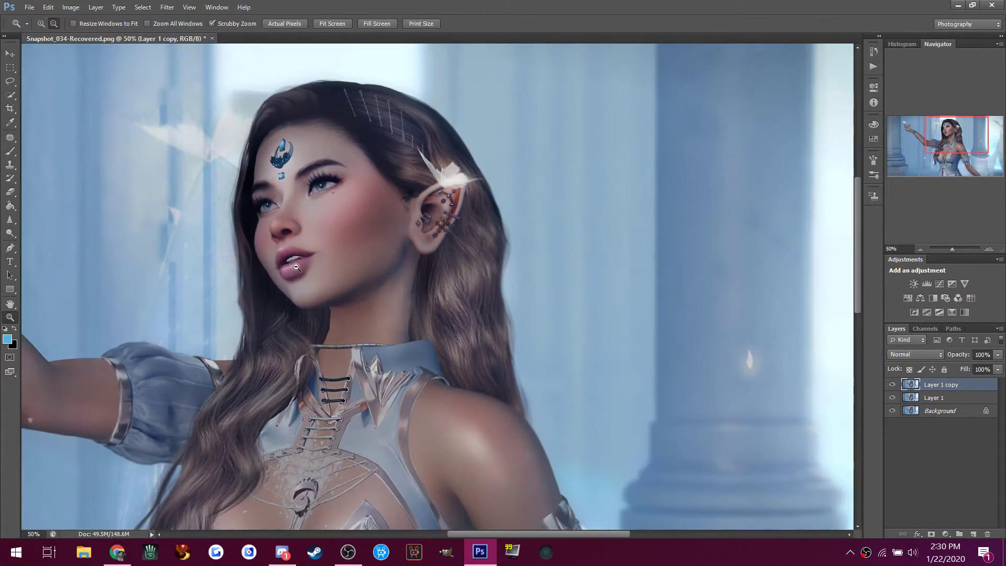
pyautogui.click(297, 267)
pyautogui.click(189, 7)
pyautogui.moveTo(168, 9)
pyautogui.click(178, 99)
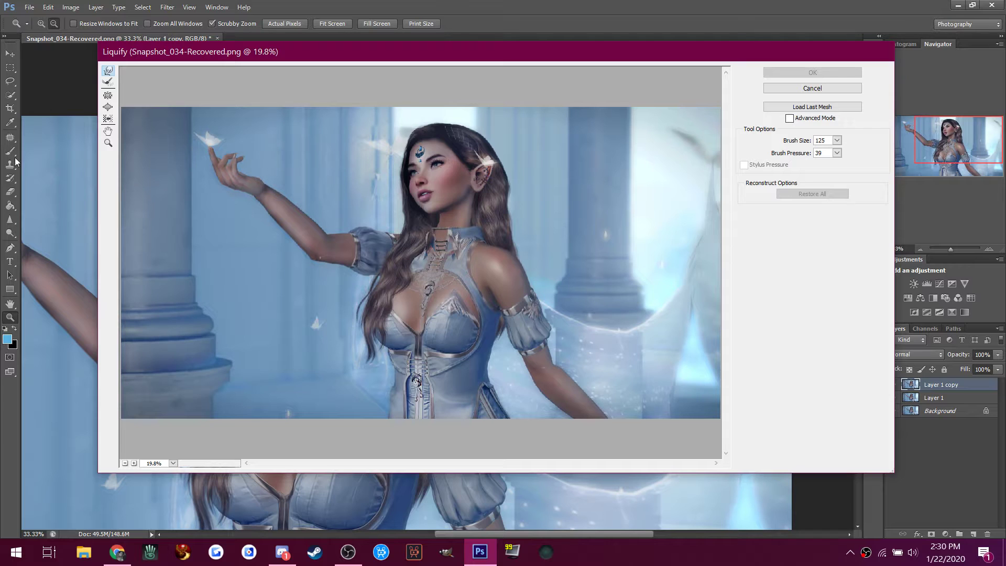
pyautogui.click(173, 463)
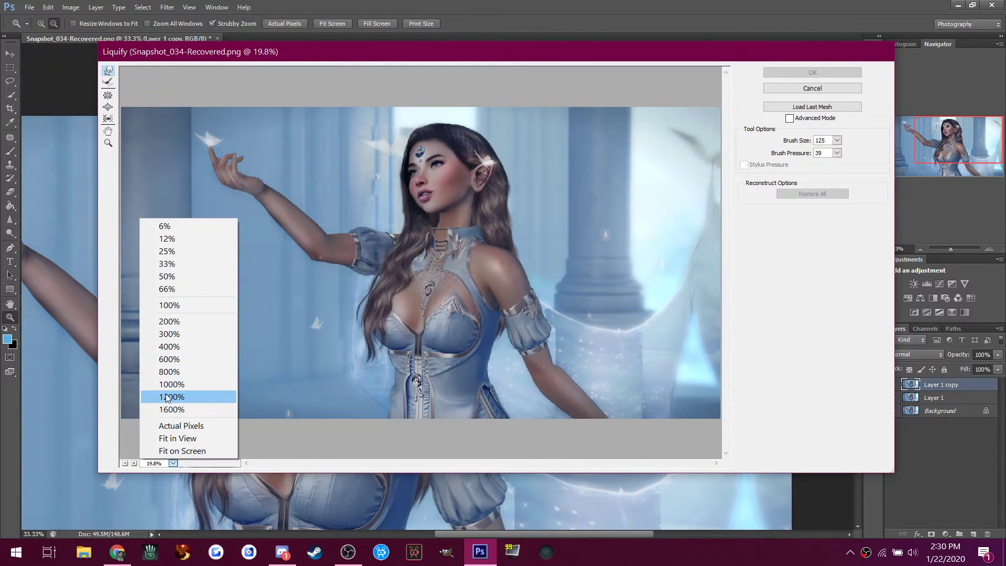
pyautogui.click(188, 306)
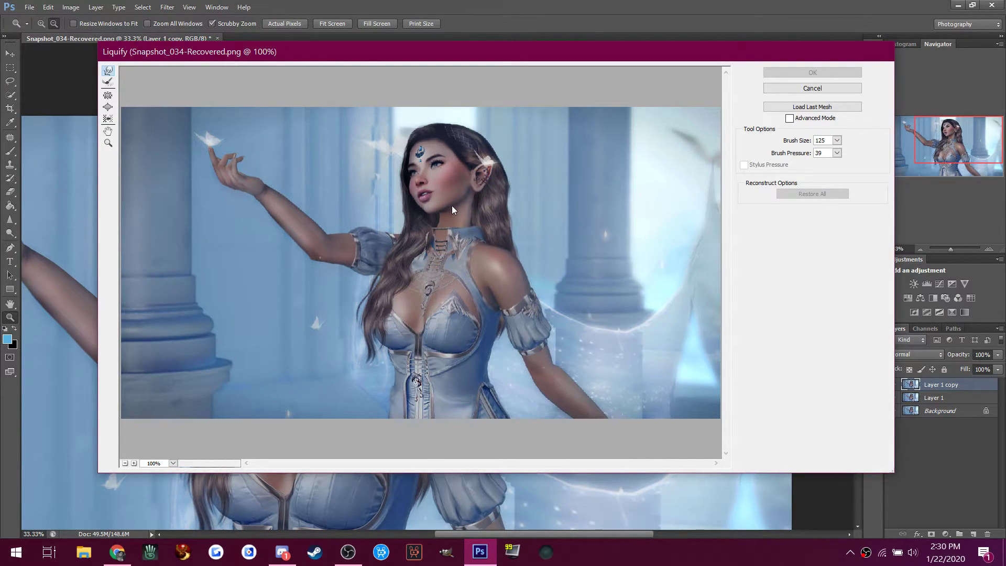
# Push the hair edge beside the neck below the chin in Liquify using brush size 125 and pressure 39.
pyautogui.scroll(5, 448, 215)
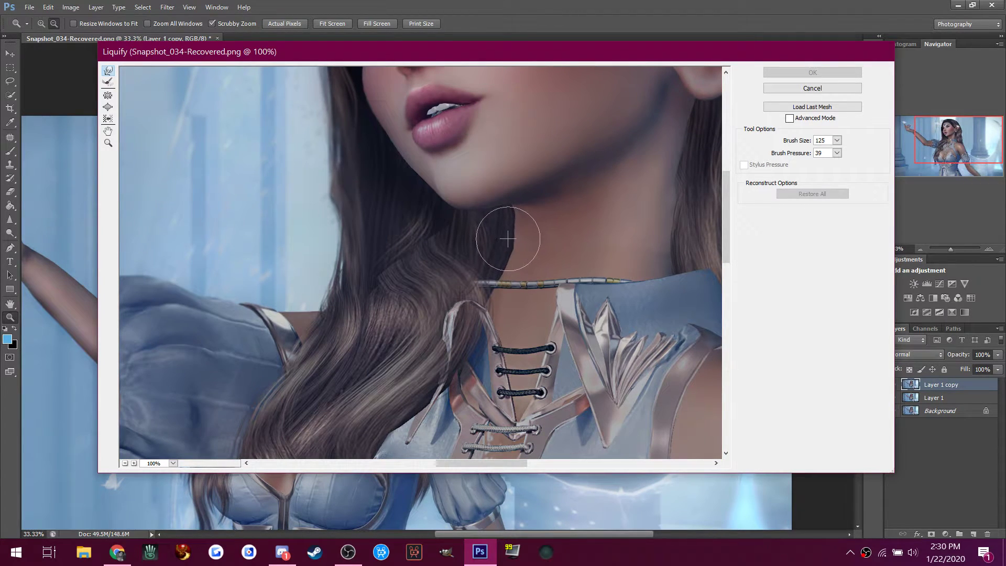
pyautogui.moveTo(506, 234); pyautogui.dragTo(514, 245)
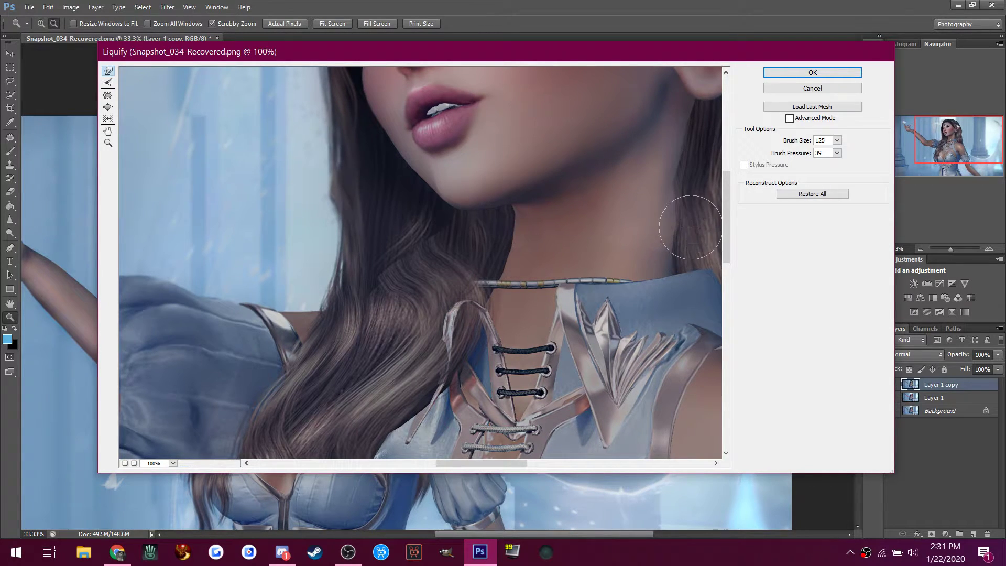
pyautogui.scroll(5, 485, 224)
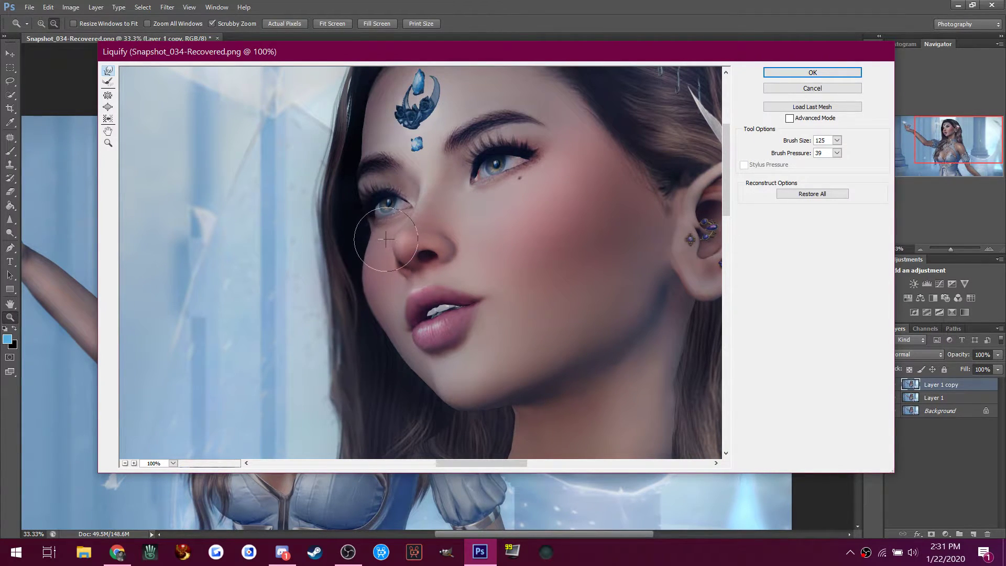
pyautogui.scroll(-4, 392, 241)
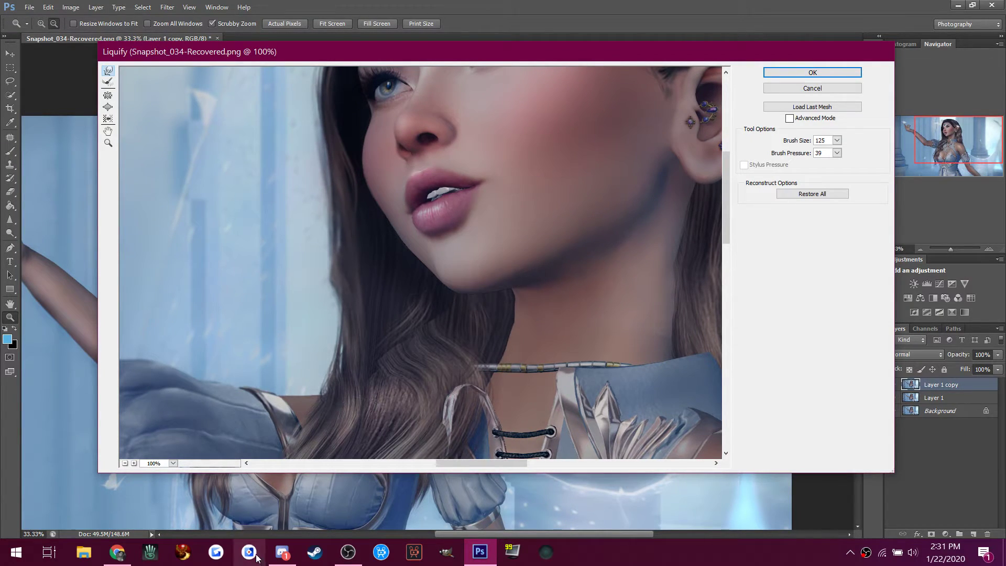
# Switch to Discord to read the latest voice-text-chat messages, and return to the Liquify window.
pyautogui.click(278, 555)
pyautogui.scroll(1, 264, 358)
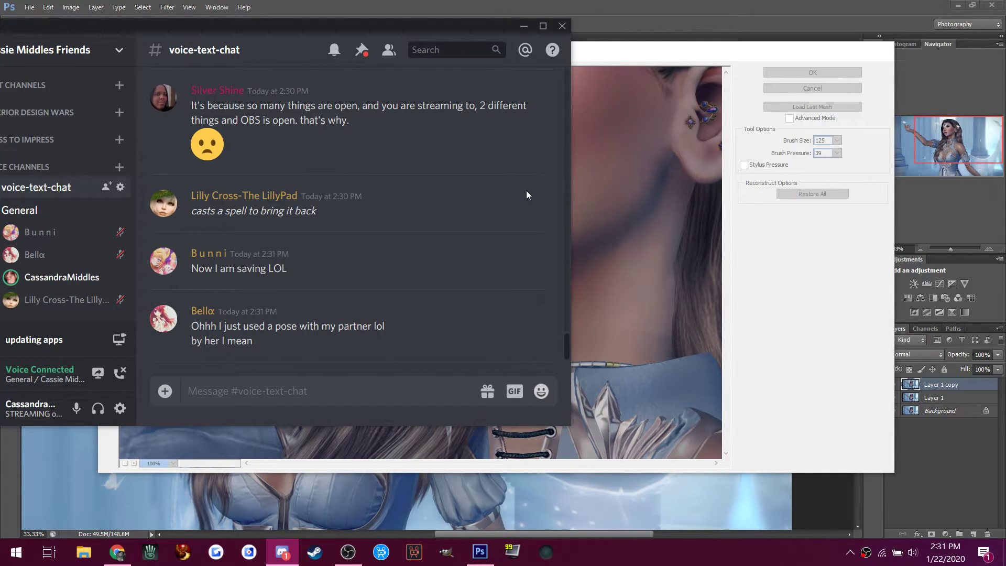
pyautogui.click(692, 2)
# Apply the Liquify adjustments around the neck and hair to Layer 1 copy.
pyautogui.scroll(1, 573, 243)
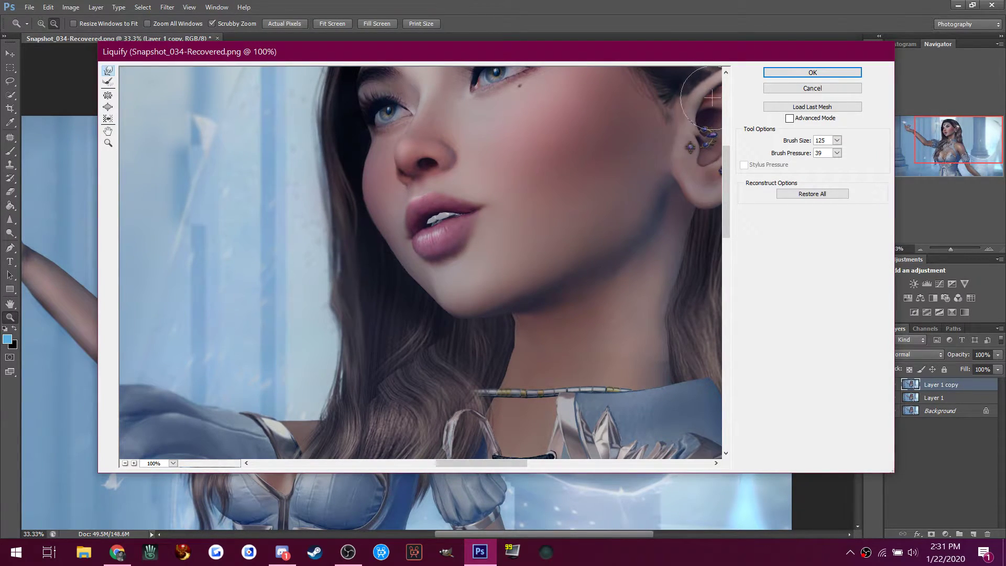
pyautogui.click(798, 72)
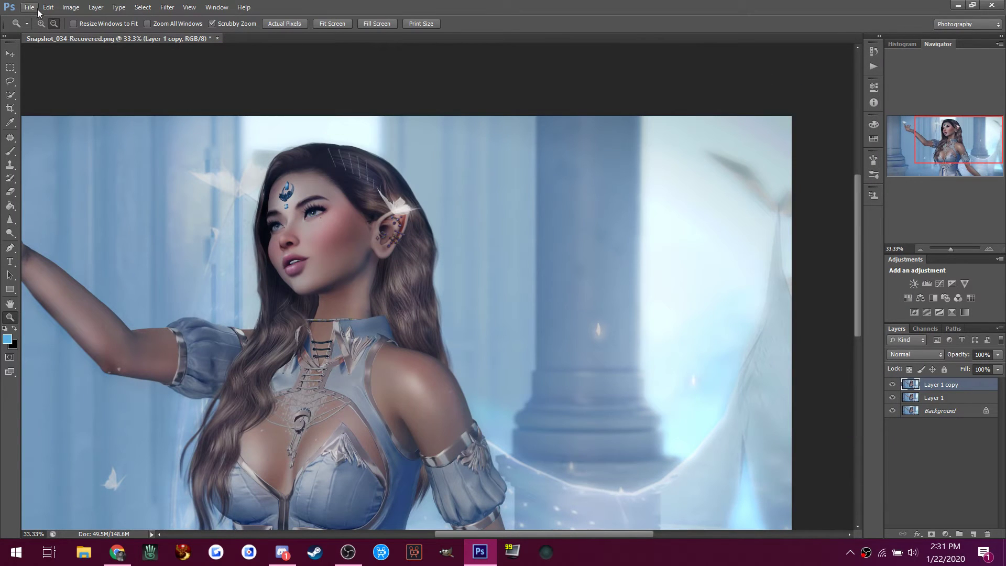
# Save the recovered document to the Desktop as DONT CRASH in Photoshop PSD format with layers and Maximize Compatibility on.
pyautogui.click(34, 8)
pyautogui.click(58, 157)
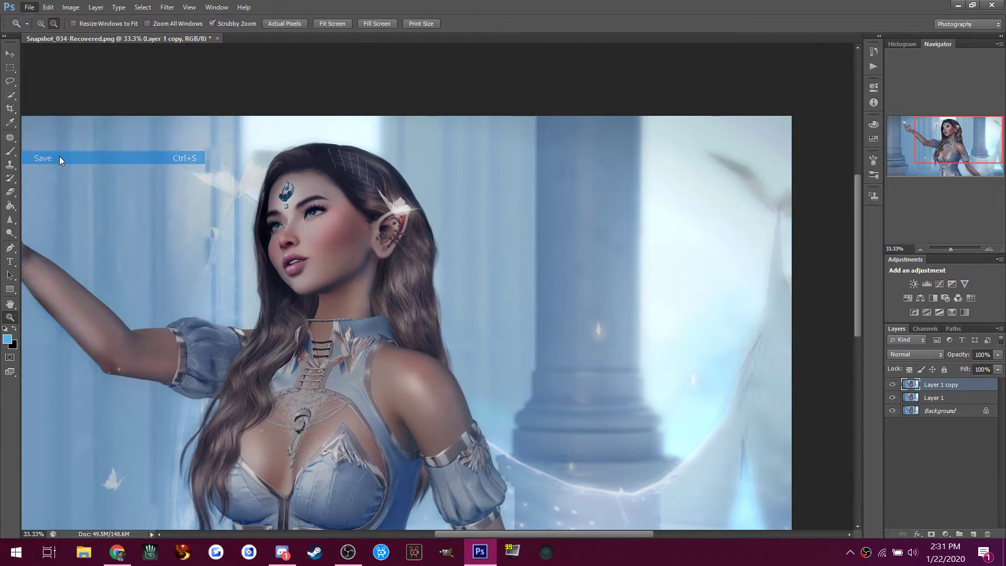
pyautogui.write('DONY')
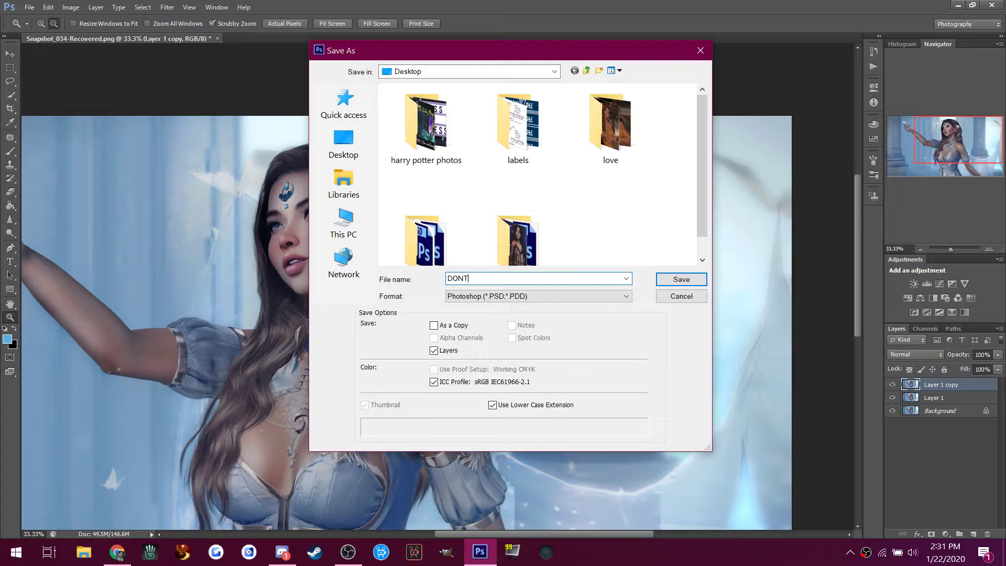
pyautogui.press('Return')
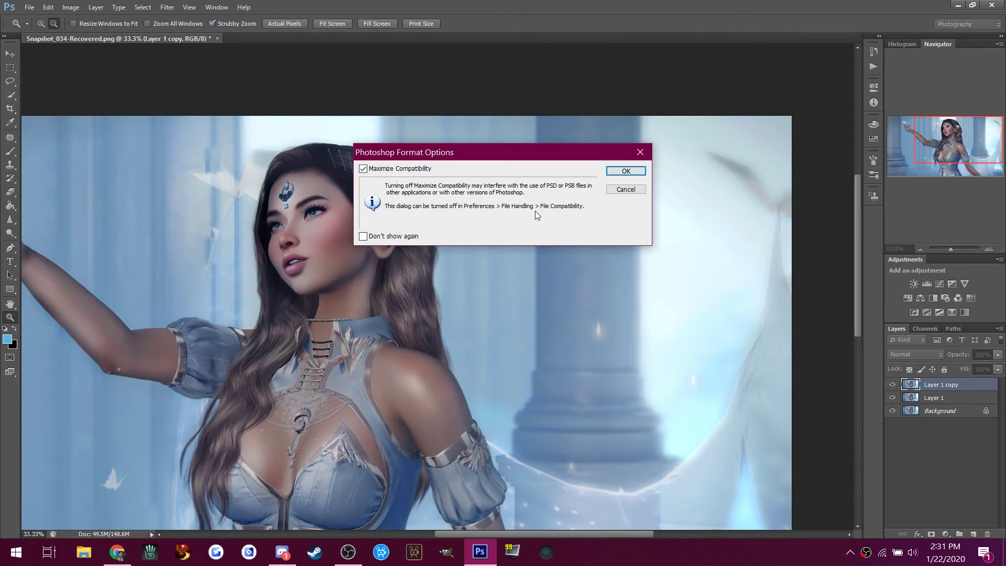
pyautogui.click(608, 171)
# Blend the neck skin above the collar on Layer 1 copy with the Smudge tool at brush size 50.
pyautogui.scroll(-5, 355, 298)
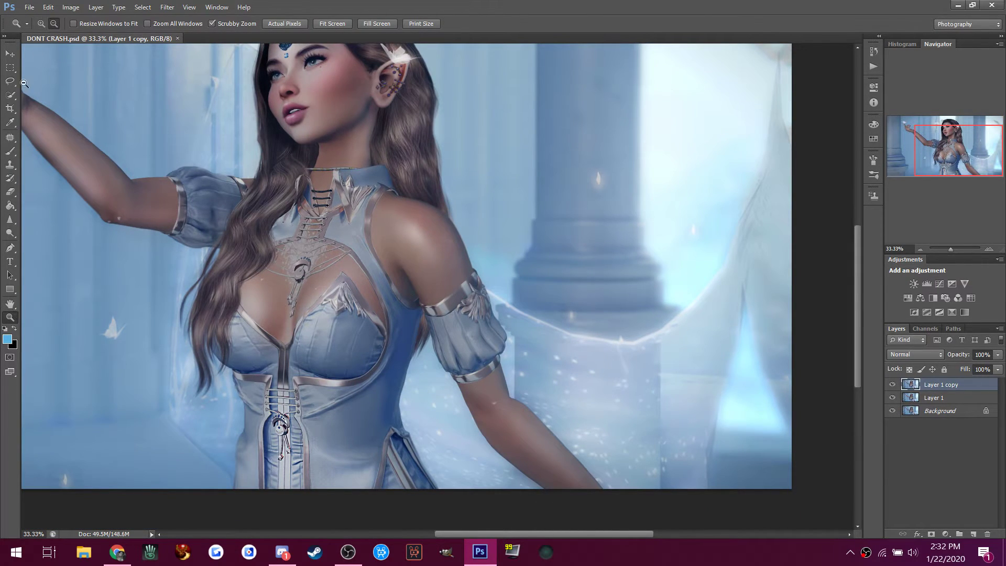
pyautogui.click(41, 24)
pyautogui.click(348, 153)
pyautogui.click(348, 153)
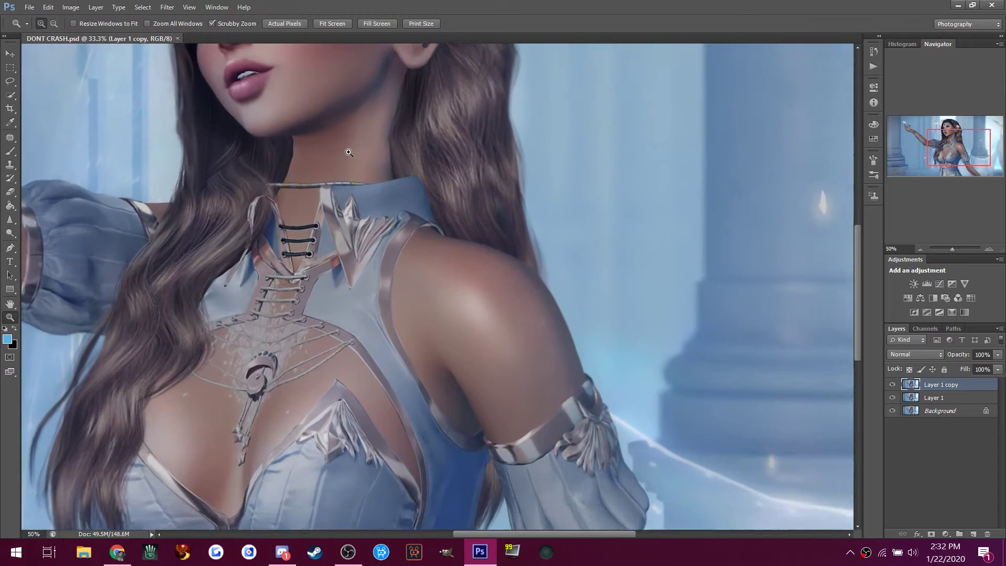
pyautogui.click(349, 152)
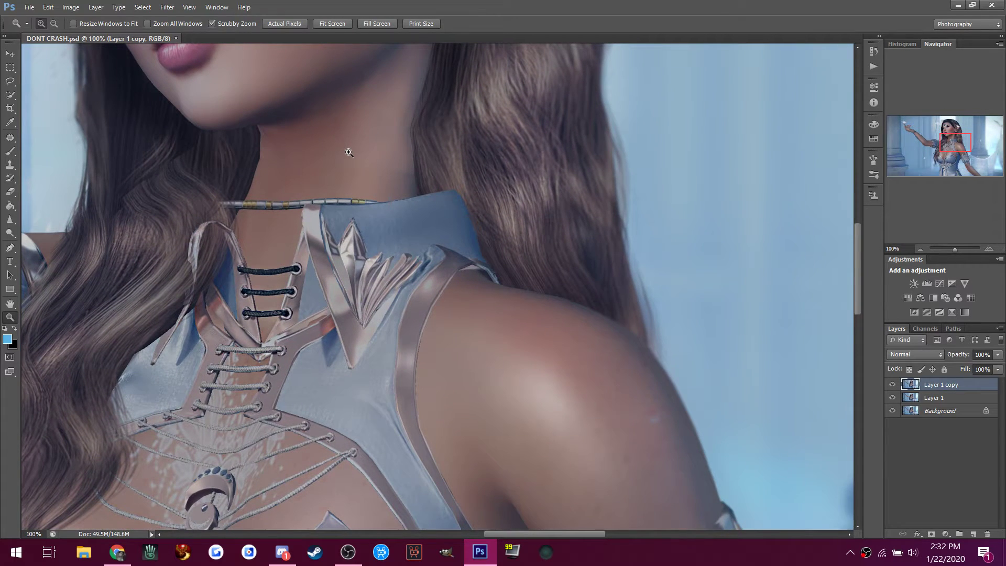
pyautogui.scroll(2, 349, 152)
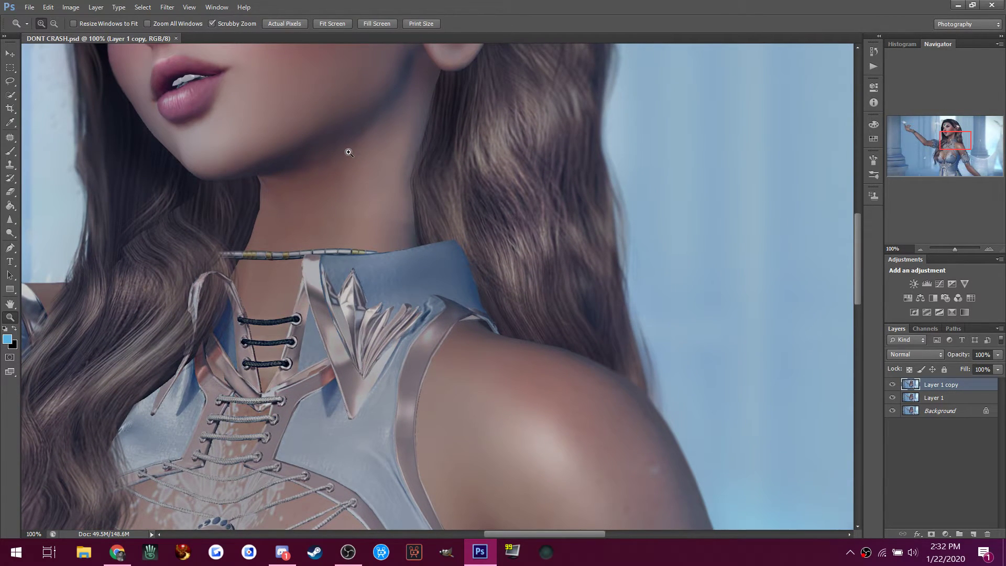
pyautogui.scroll(2, 349, 152)
pyautogui.scroll(1, 349, 153)
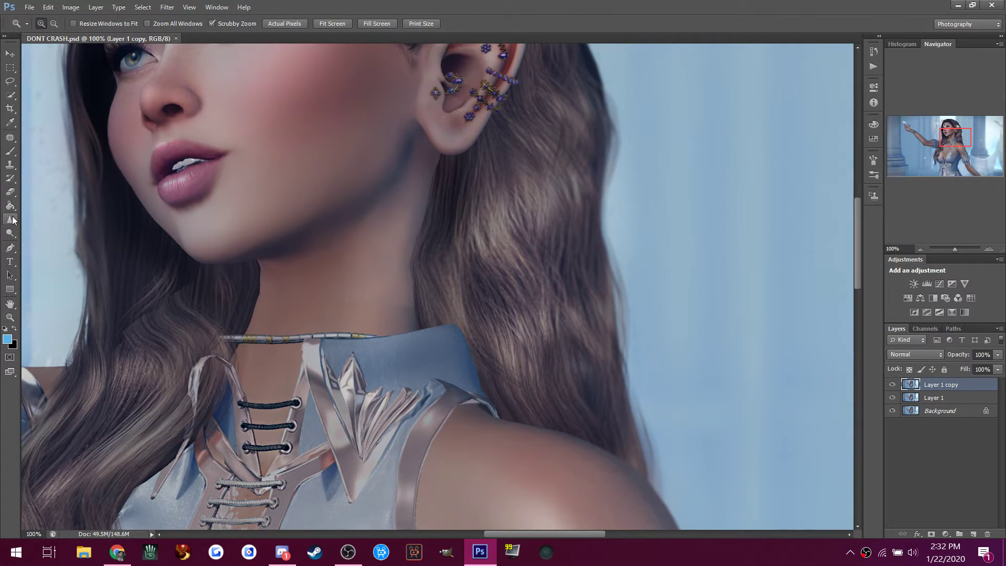
pyautogui.moveTo(10, 219); pyautogui.dragTo(32, 221)
pyautogui.click(45, 237)
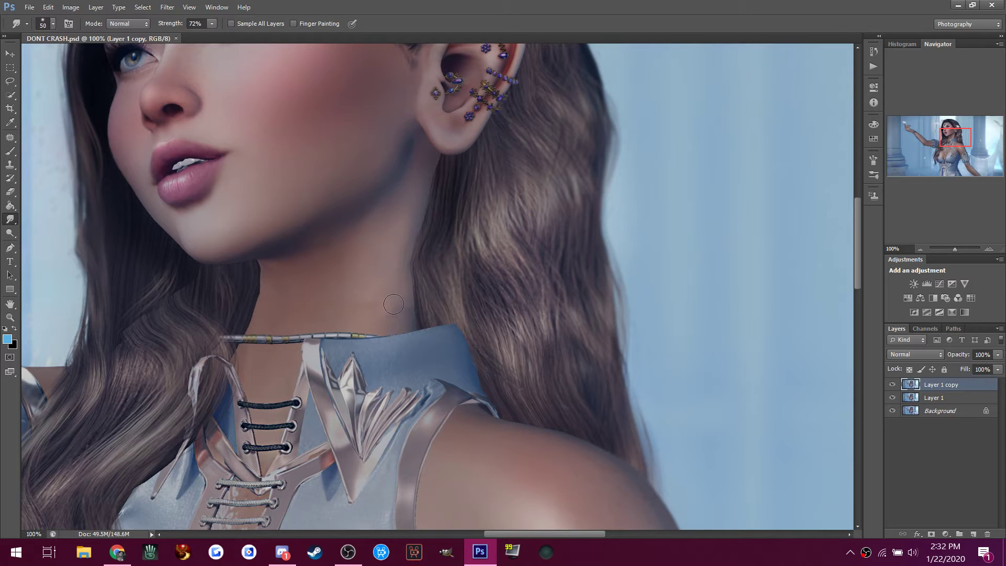
pyautogui.moveTo(383, 304)
pyautogui.mouseDown()
pyautogui.moveTo(272, 311)
pyautogui.moveTo(285, 307)
pyautogui.moveTo(261, 306)
pyautogui.moveTo(268, 282)
pyautogui.mouseUp()
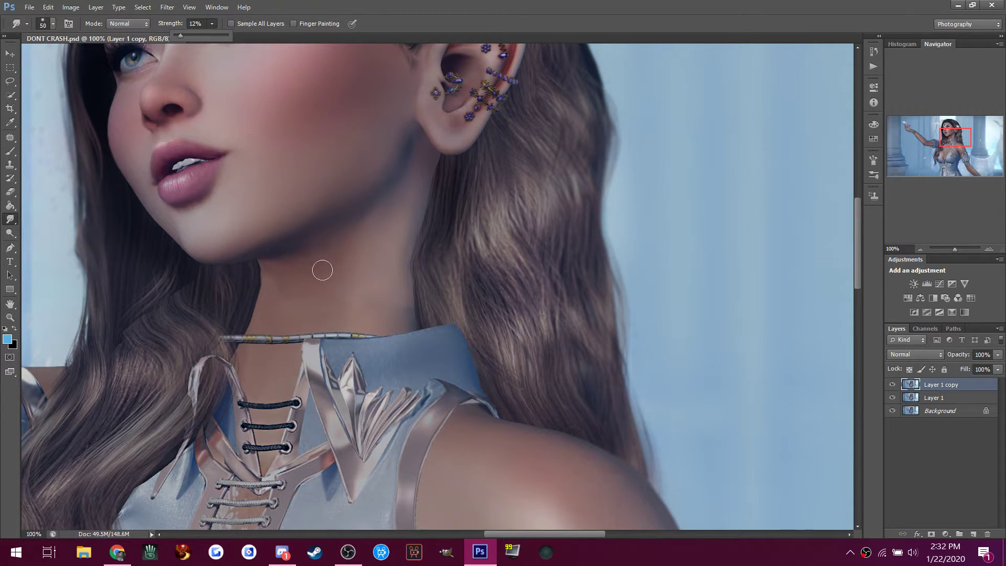
# Smooth the neck shading under the jaw and along the hair edge below the chin with Smudge strength 12%.
pyautogui.moveTo(386, 315)
pyautogui.mouseDown()
pyautogui.moveTo(384, 295)
pyautogui.moveTo(342, 304)
pyautogui.moveTo(366, 268)
pyautogui.moveTo(380, 313)
pyautogui.moveTo(400, 315)
pyautogui.moveTo(405, 242)
pyautogui.moveTo(277, 341)
pyautogui.moveTo(267, 313)
pyautogui.moveTo(276, 281)
pyautogui.moveTo(278, 302)
pyautogui.moveTo(273, 288)
pyautogui.moveTo(253, 297)
pyautogui.moveTo(256, 273)
pyautogui.mouseUp()
pyautogui.scroll(2, 251, 288)
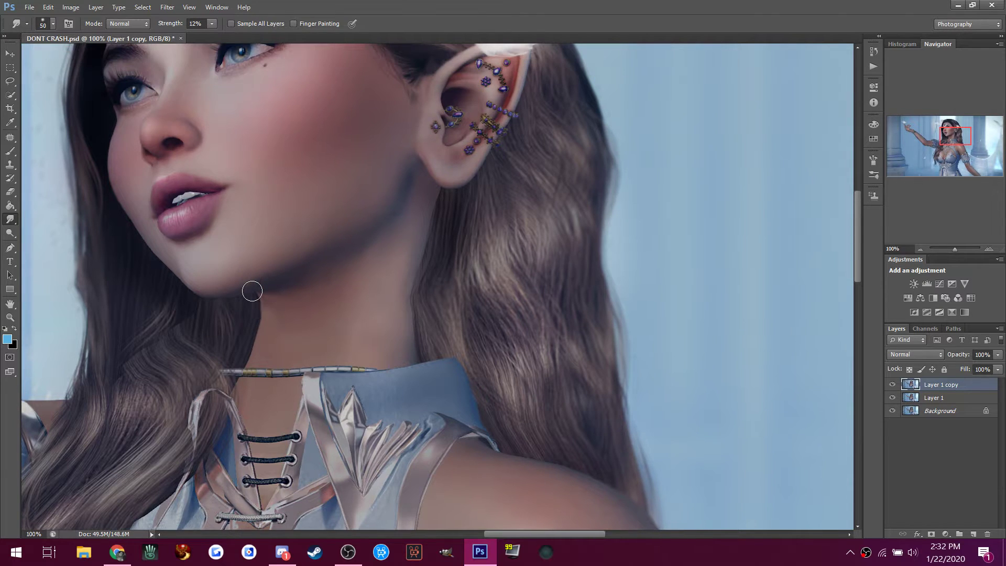
pyautogui.moveTo(260, 308)
pyautogui.mouseDown()
pyautogui.moveTo(268, 303)
pyautogui.moveTo(268, 326)
pyautogui.mouseUp()
# Check Discord's voice-text-chat for new messages and come back to the DONT CRASH.psd document.
pyautogui.click(285, 556)
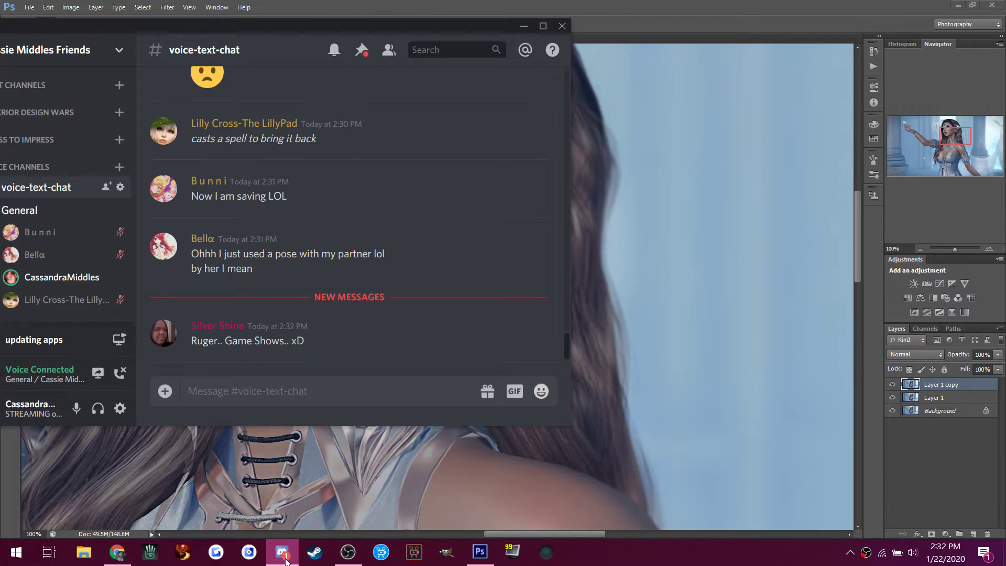
pyautogui.click(284, 556)
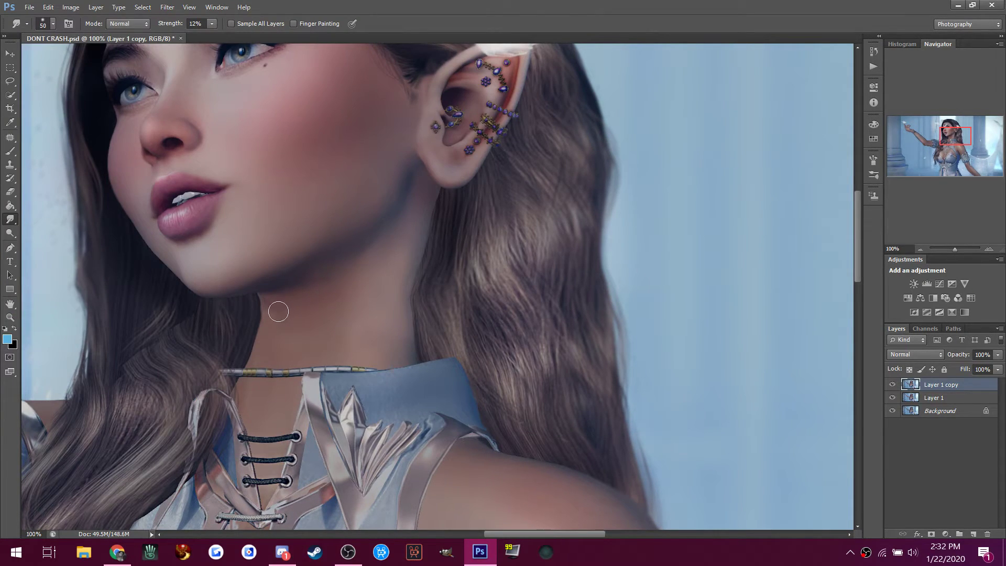
# Darken the jawline shadow from the earlobe down to the hair beside the neck using the Burn tool, range Shadows, exposure 22%.
pyautogui.press(']')
pyautogui.press(']')
pyautogui.press(']')
pyautogui.press(']')
pyautogui.rightClick(10, 235)
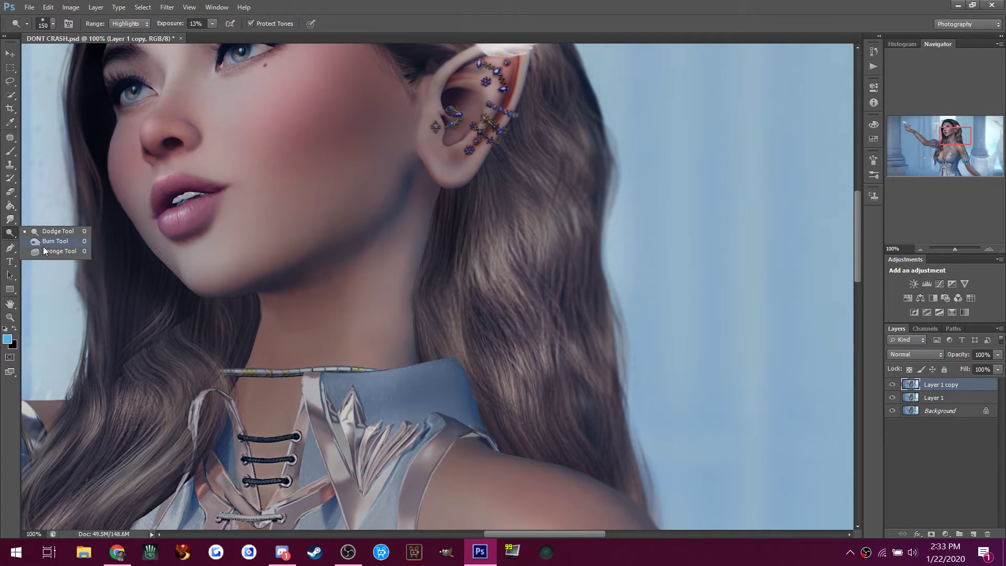
pyautogui.click(45, 243)
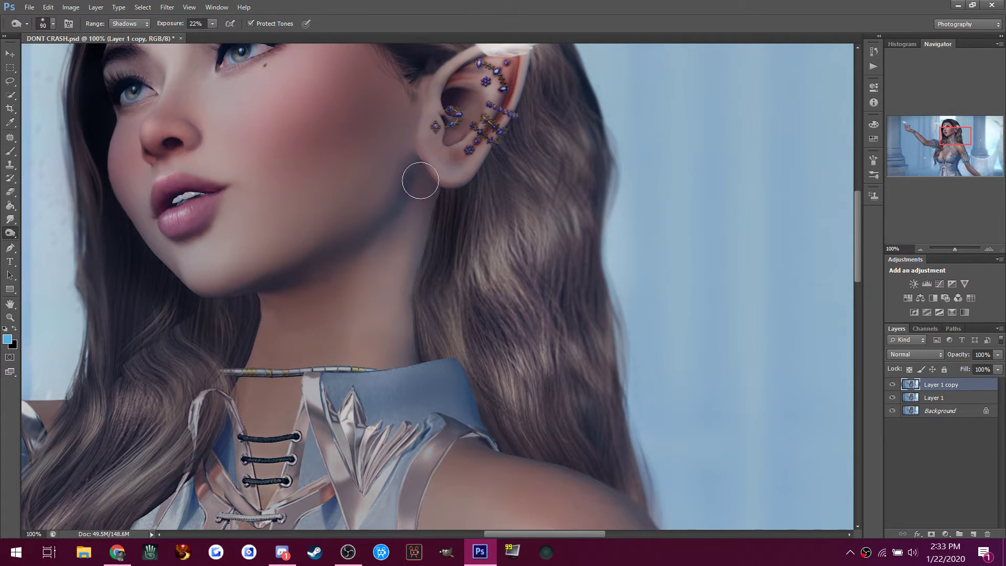
pyautogui.moveTo(423, 197)
pyautogui.mouseDown()
pyautogui.moveTo(414, 343)
pyautogui.moveTo(434, 353)
pyautogui.moveTo(229, 343)
pyautogui.moveTo(253, 350)
pyautogui.moveTo(253, 321)
pyautogui.moveTo(235, 362)
pyautogui.mouseUp()
pyautogui.scroll(5, 235, 363)
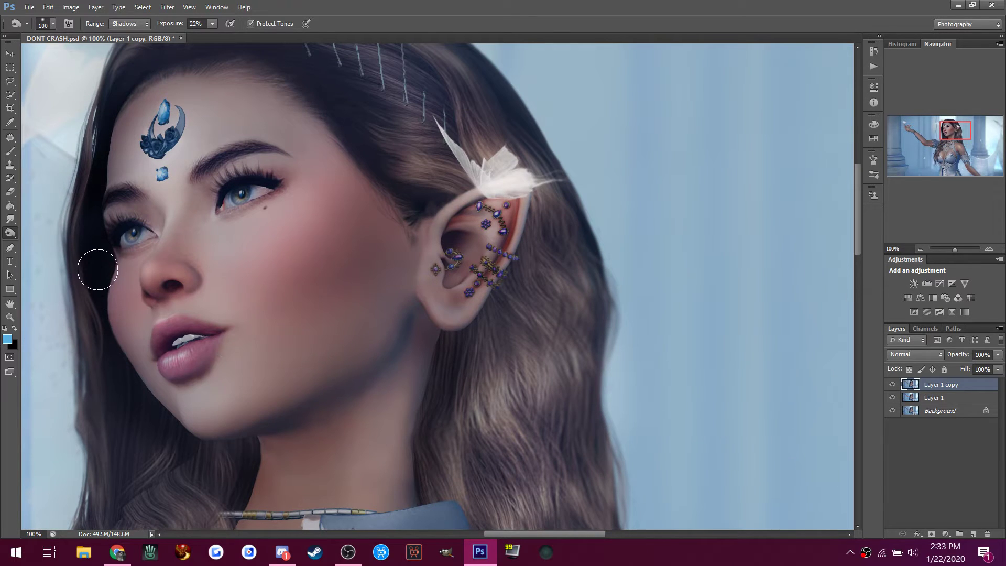
pyautogui.scroll(3, 106, 188)
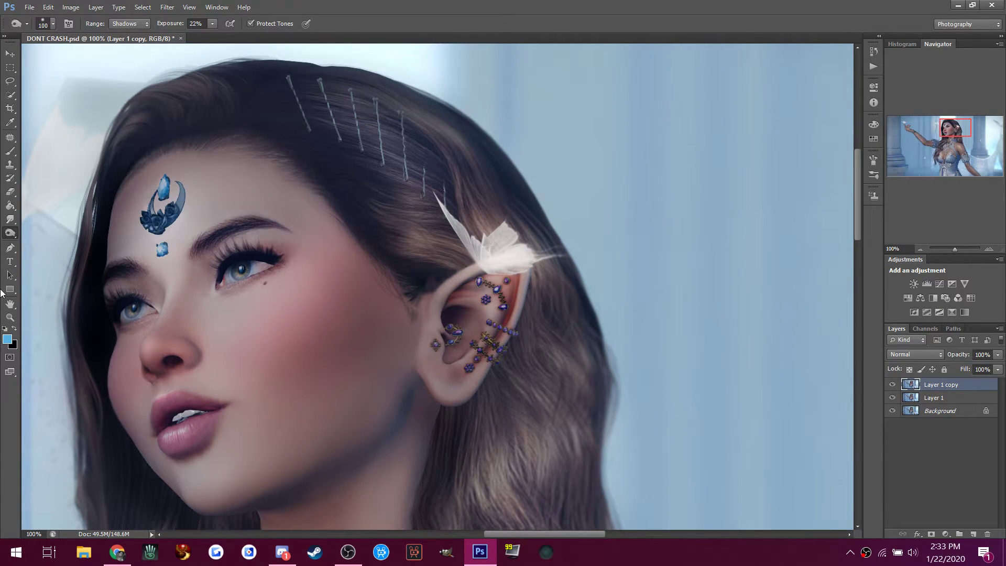
# Darken the skin just beneath the nose with the Burn tool at brush size 40, range Shadows, exposure 12%.
pyautogui.click(10, 318)
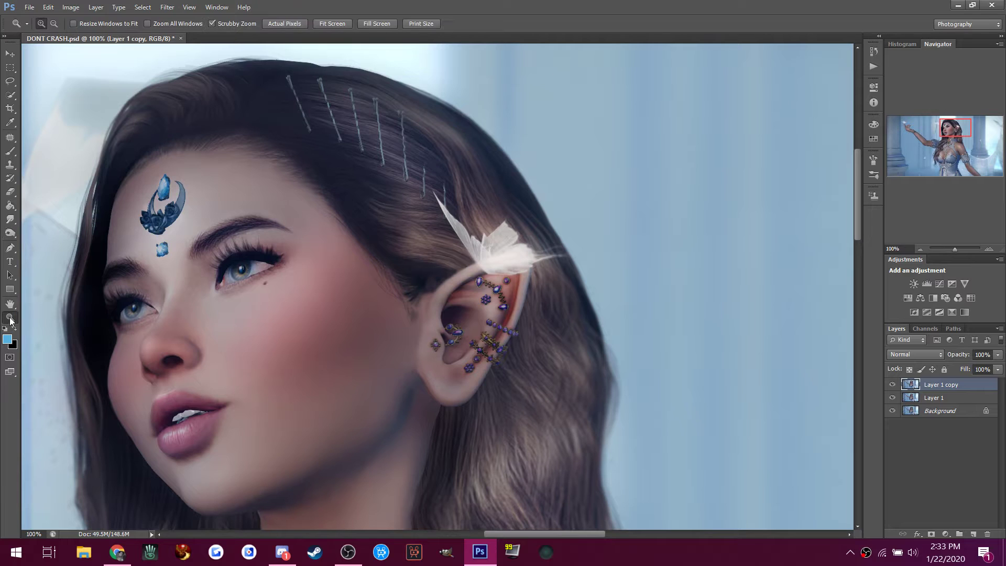
pyautogui.click(10, 233)
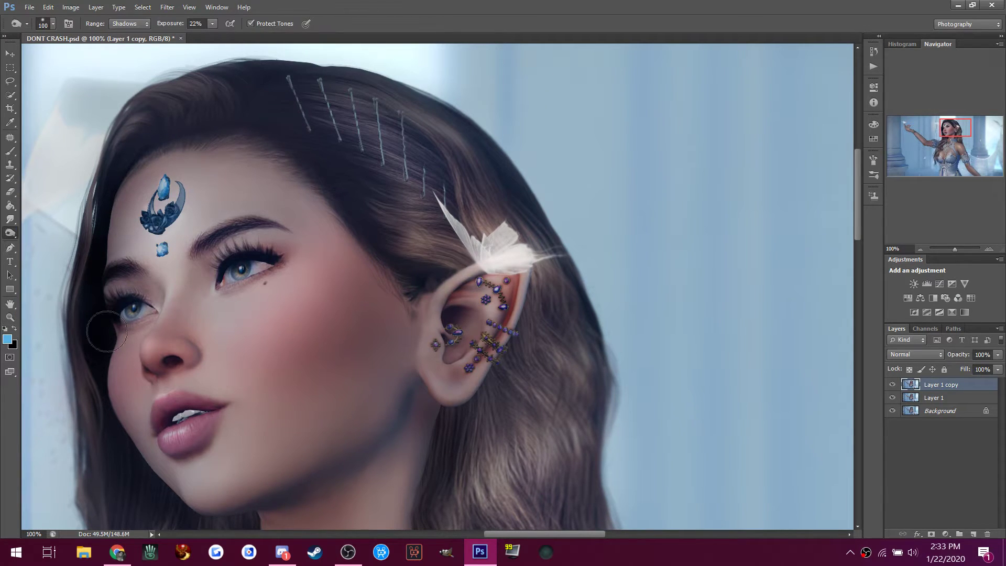
pyautogui.press('[')
pyautogui.press('[')
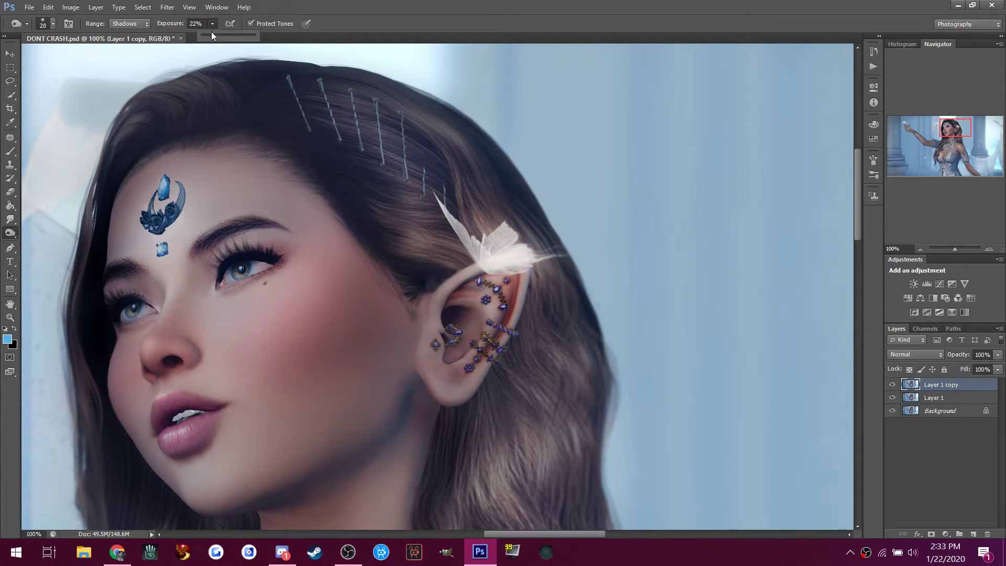
pyautogui.click(163, 381)
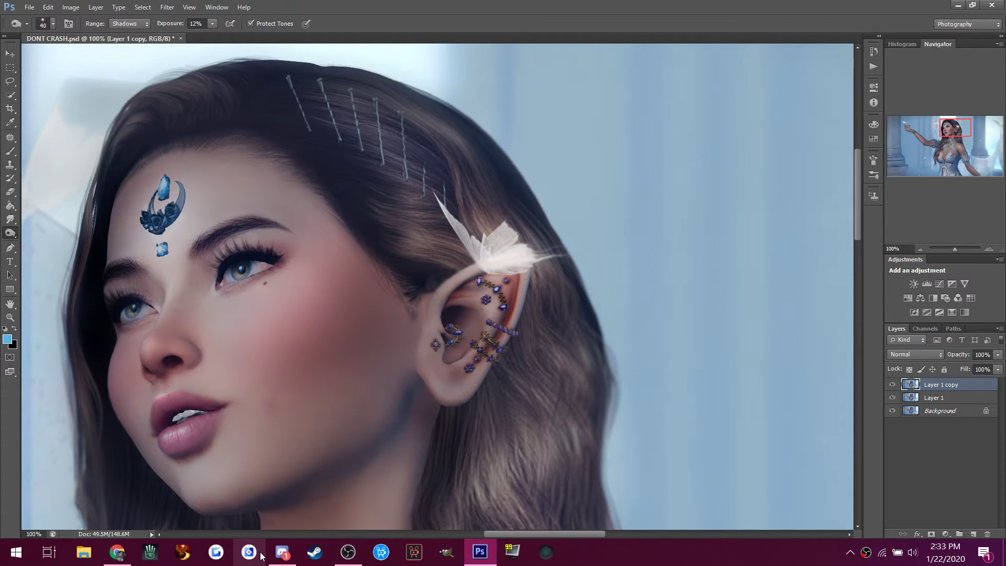
# Zoom out to show the whole picture and save the document.
pyautogui.click(10, 317)
pyautogui.click(54, 23)
pyautogui.click(172, 369)
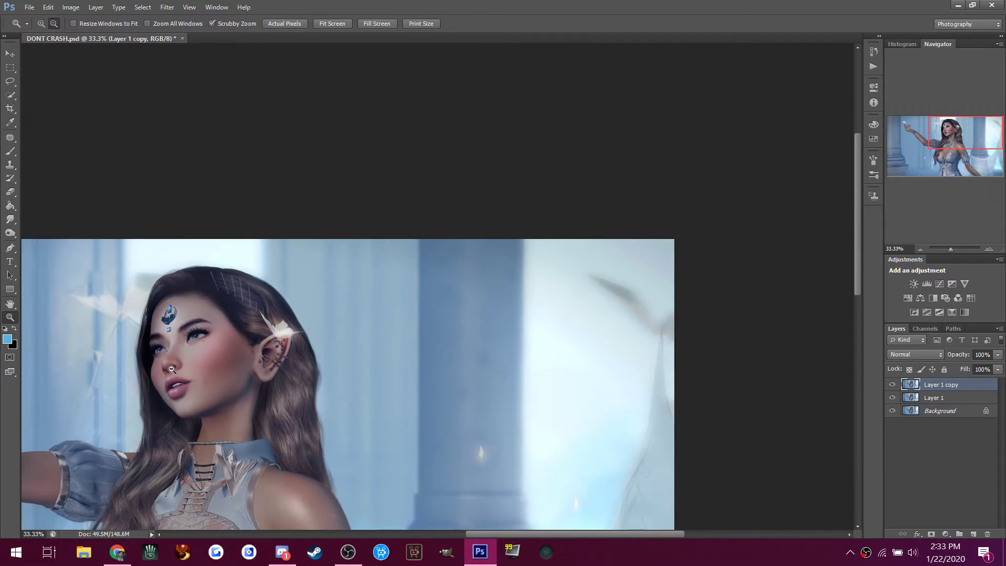
pyautogui.click(68, 407)
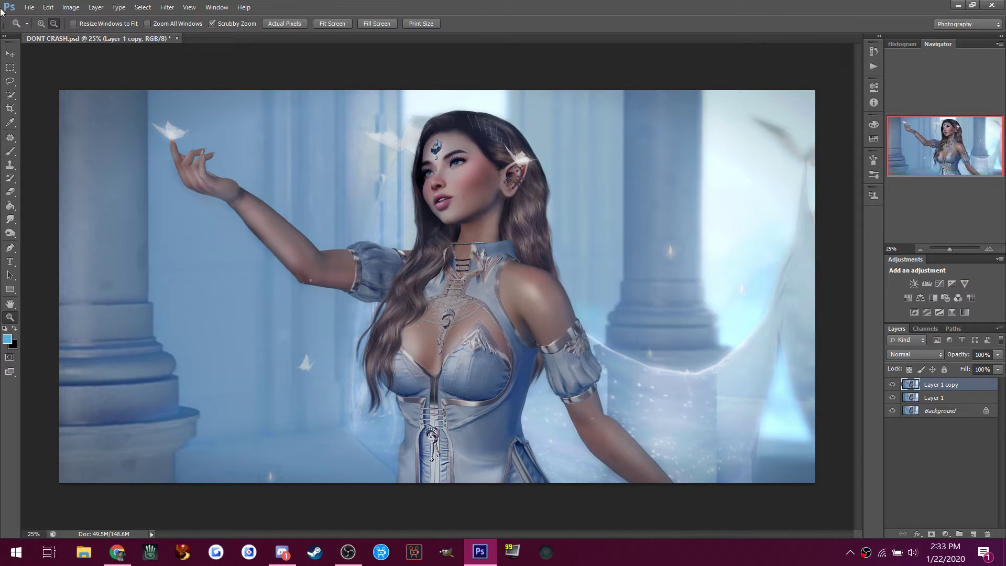
pyautogui.click(36, 6)
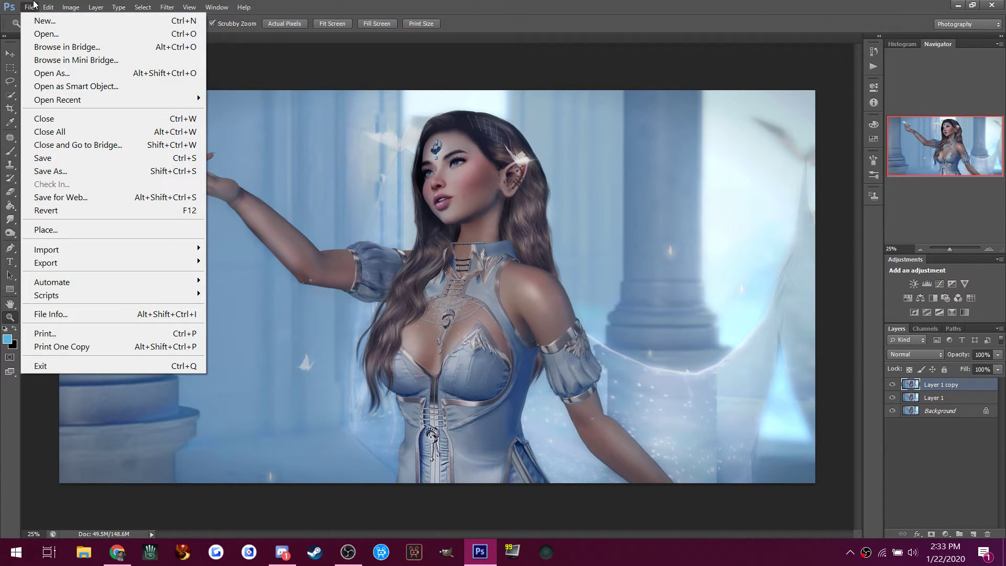
pyautogui.click(33, 4)
pyautogui.hotkey('ctrl', 's')
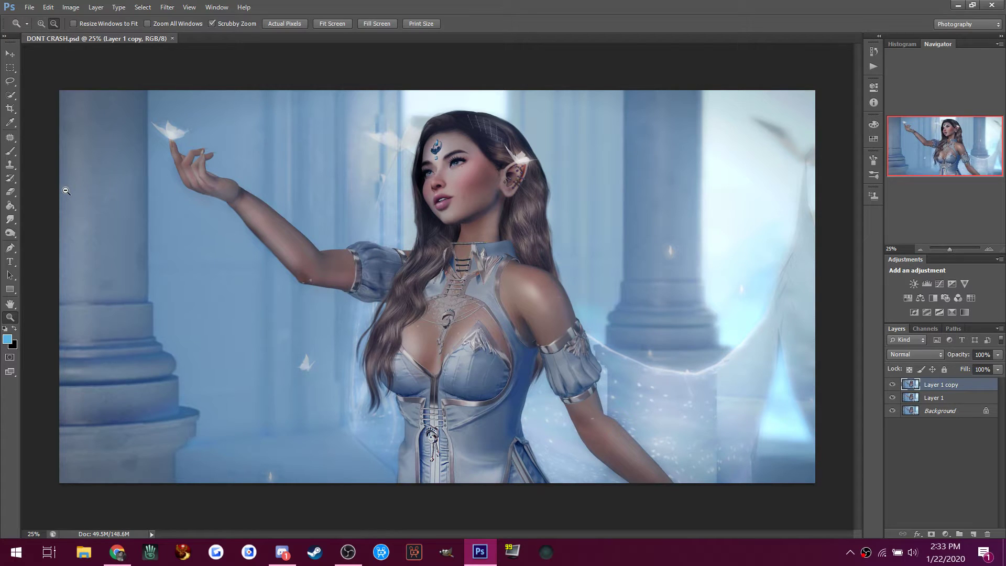
# Crop a narrow strip off the left edge of the picture.
pyautogui.click(10, 111)
pyautogui.moveTo(55, 285); pyautogui.dragTo(84, 281)
pyautogui.press('Return')
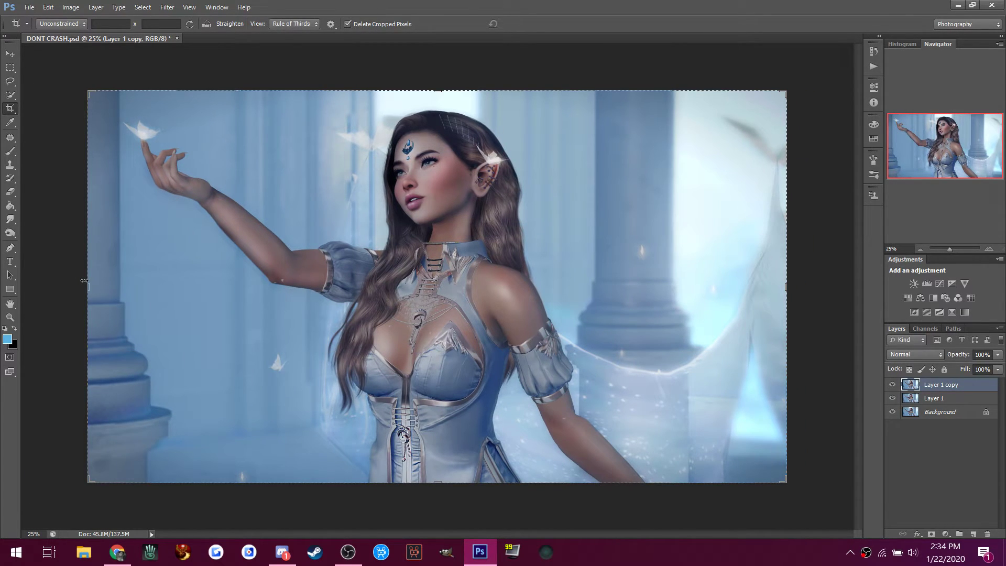
# Read the new messages in Discord's voice-text-chat and return to the cropped picture in Photoshop.
pyautogui.click(284, 556)
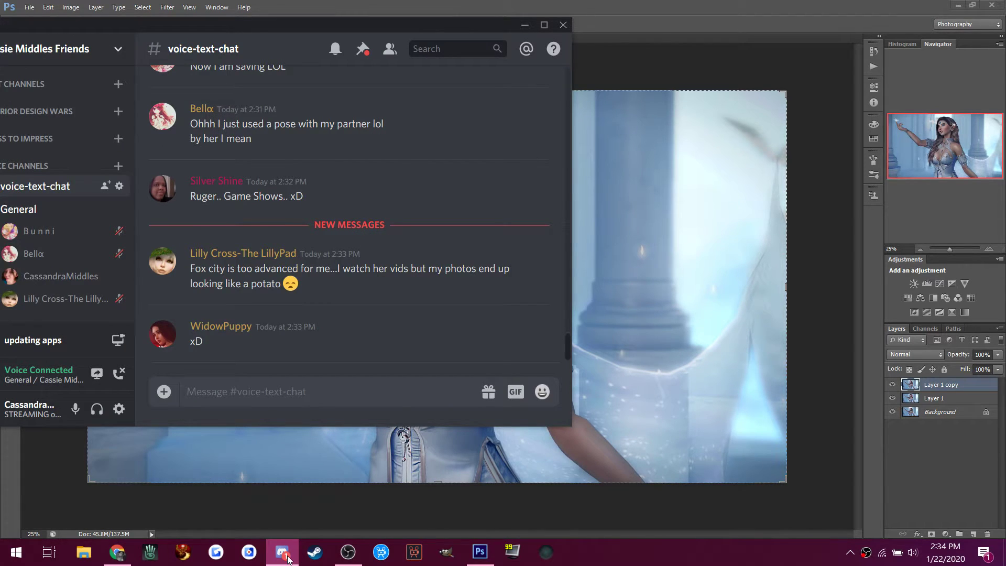
pyautogui.click(286, 555)
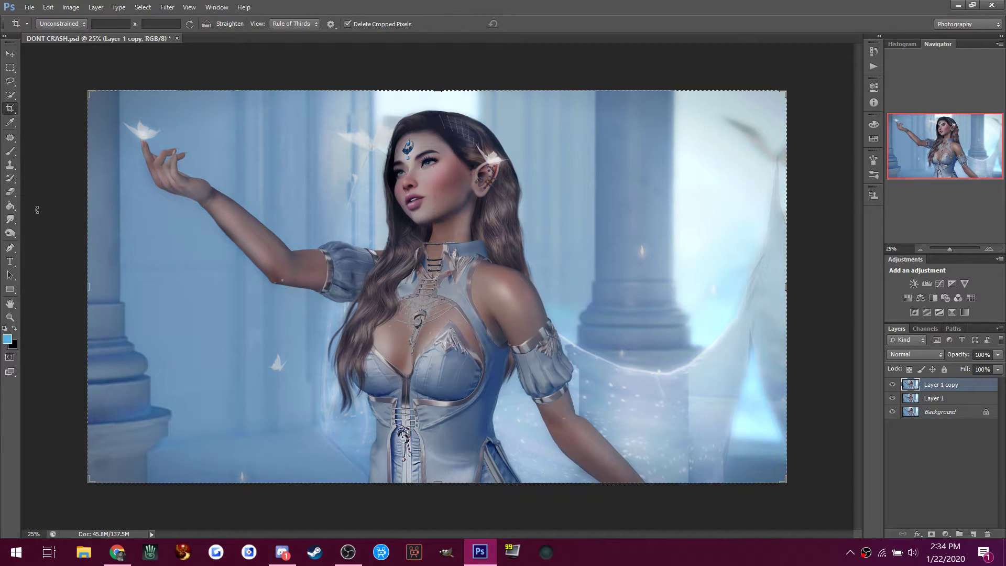
# Try to brighten the chest skin with the Dodge tool, range Highlights, exposure 13%, and undo the stroke.
pyautogui.rightClick(10, 233)
pyautogui.click(41, 230)
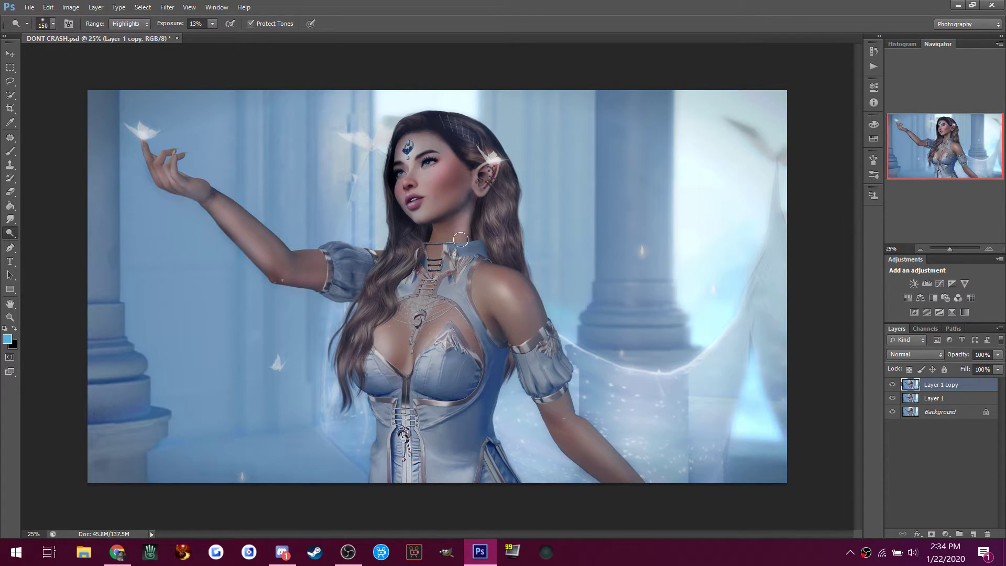
pyautogui.moveTo(456, 322)
pyautogui.mouseDown()
pyautogui.moveTo(454, 313)
pyautogui.moveTo(456, 336)
pyautogui.mouseUp()
pyautogui.click(48, 7)
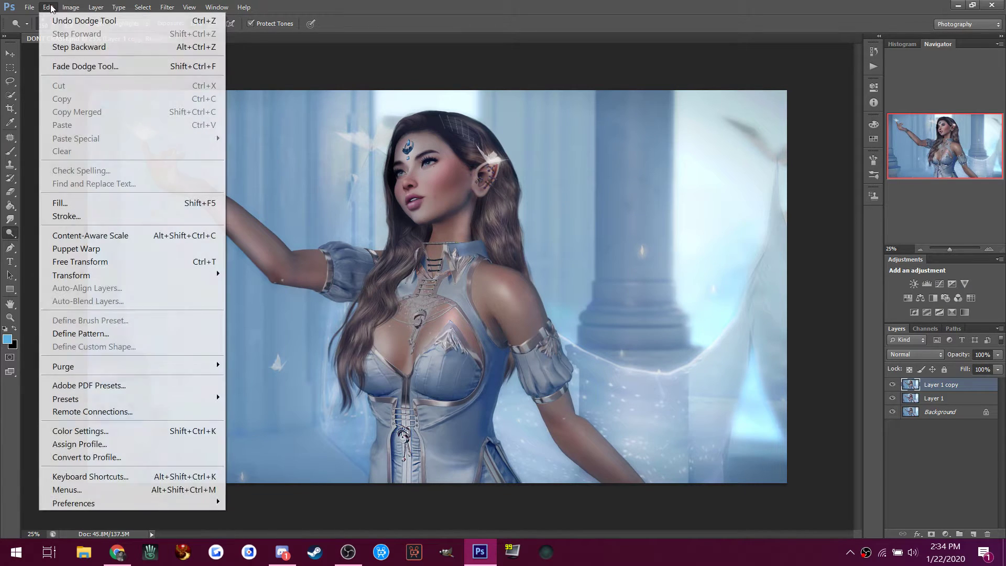
pyautogui.click(57, 42)
# Brighten the chest skin and the lower puffed sleeve with the Dodge tool at size 150, range Midtones, exposure 13%.
pyautogui.click(125, 23)
pyautogui.click(119, 46)
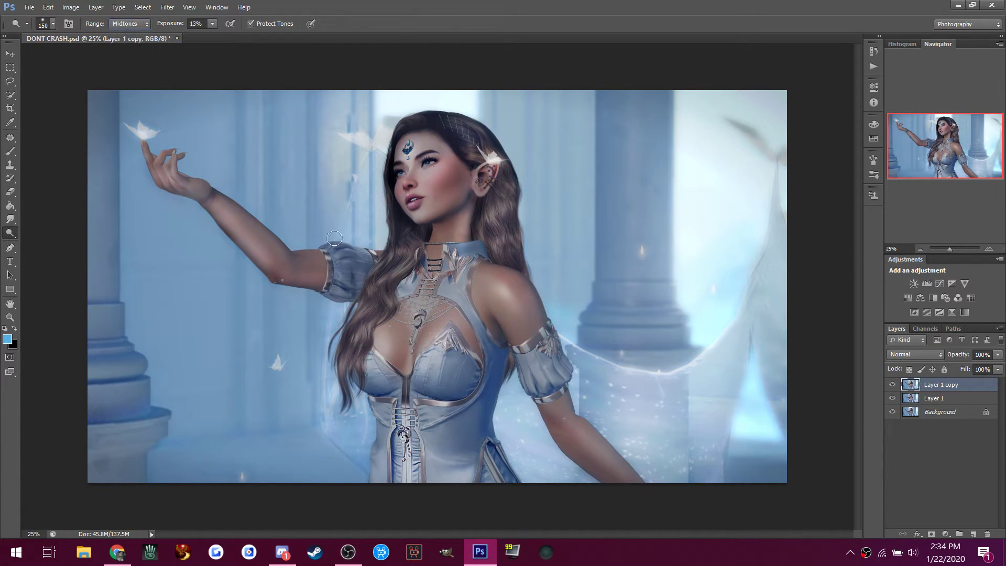
pyautogui.moveTo(448, 317); pyautogui.dragTo(454, 345)
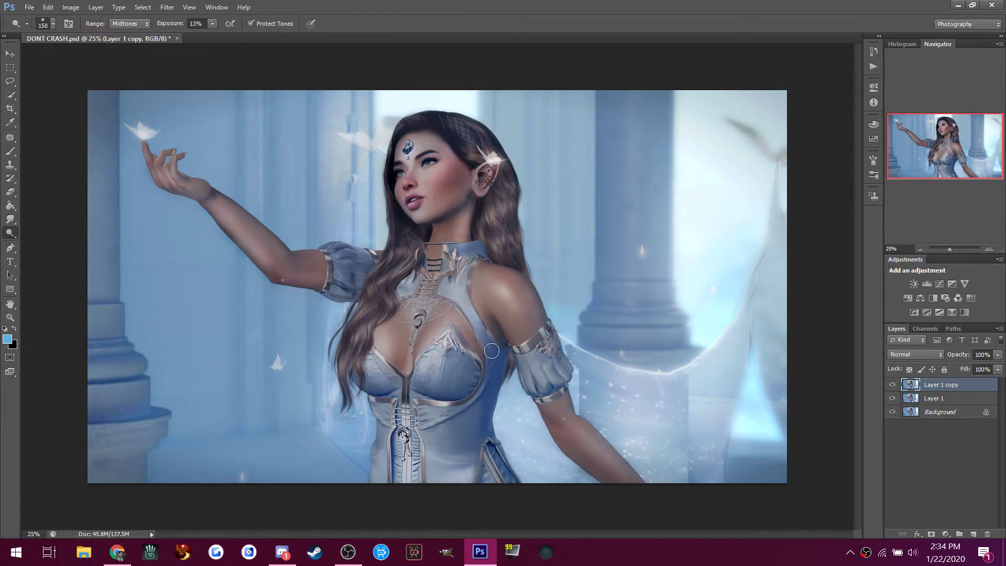
pyautogui.moveTo(546, 380); pyautogui.dragTo(543, 383)
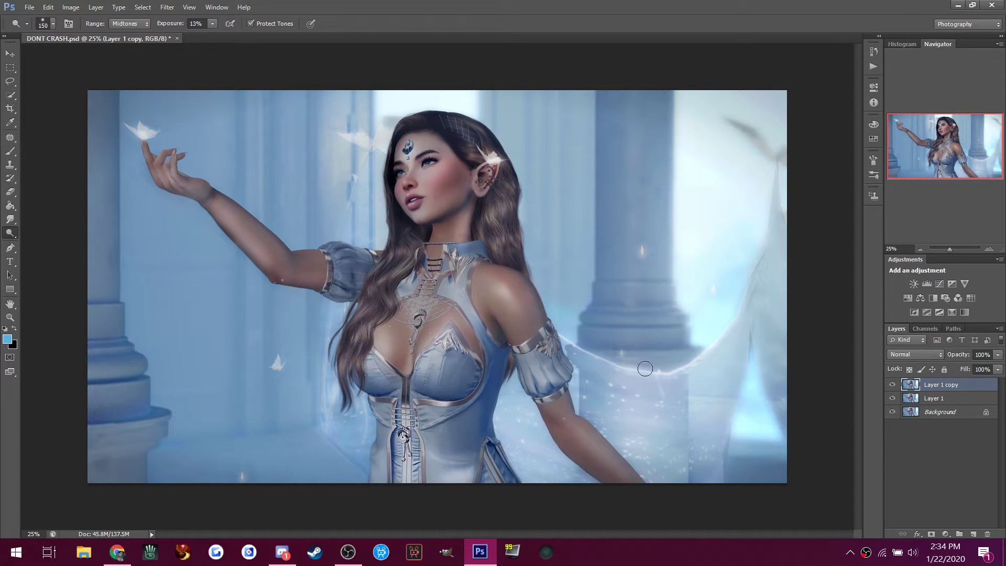
# Brighten the background beside the right-hand pillar and behind the hair using a much larger Dodge brush on Midtones.
pyautogui.press(']')
pyautogui.press(']')
pyautogui.press(']')
pyautogui.press(']')
pyautogui.press(']')
pyautogui.press(']')
pyautogui.press(']')
pyautogui.press(']')
pyautogui.press(']')
pyautogui.press(']')
pyautogui.press(']')
pyautogui.press(']')
pyautogui.moveTo(674, 146); pyautogui.dragTo(690, 285)
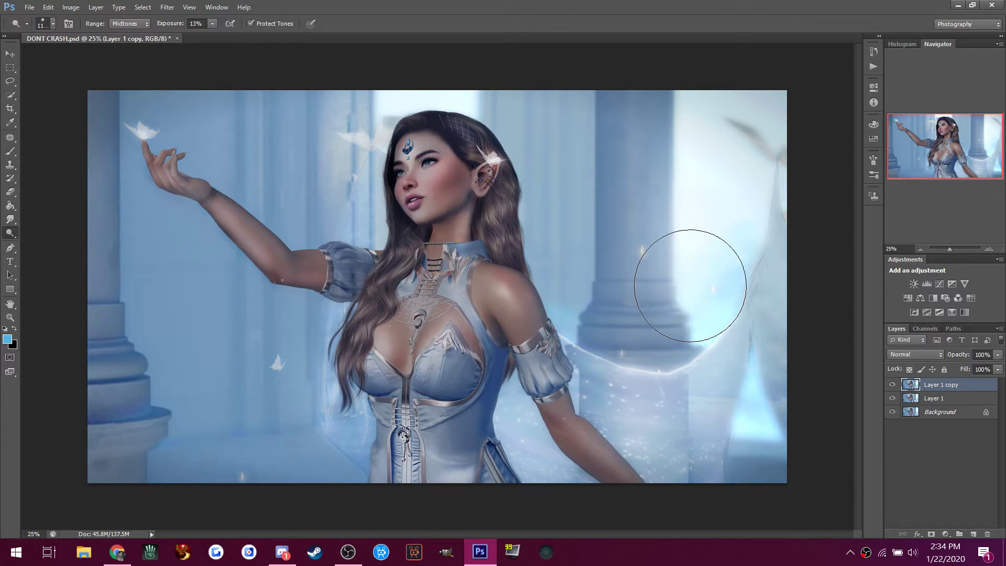
pyautogui.moveTo(335, 203)
pyautogui.mouseDown()
pyautogui.moveTo(354, 207)
pyautogui.moveTo(341, 146)
pyautogui.moveTo(391, 138)
pyautogui.moveTo(410, 156)
pyautogui.moveTo(372, 193)
pyautogui.mouseUp()
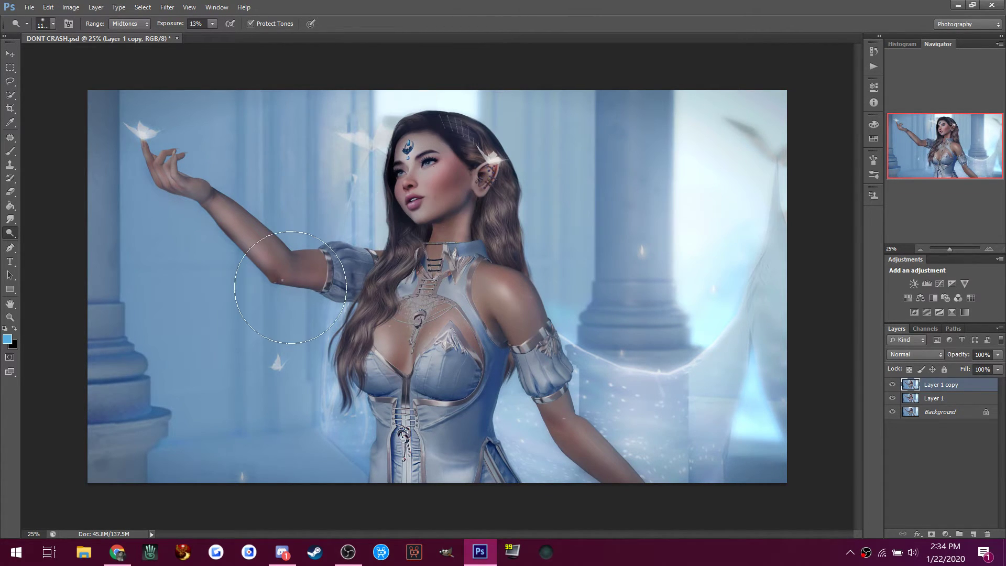
# Reduce the Dodge brush size to 200.
pyautogui.press('[')
pyautogui.press('[')
pyautogui.press('[')
pyautogui.press('[')
pyautogui.press('[')
pyautogui.press('[')
pyautogui.press('[')
pyautogui.press('[')
pyautogui.press('[')
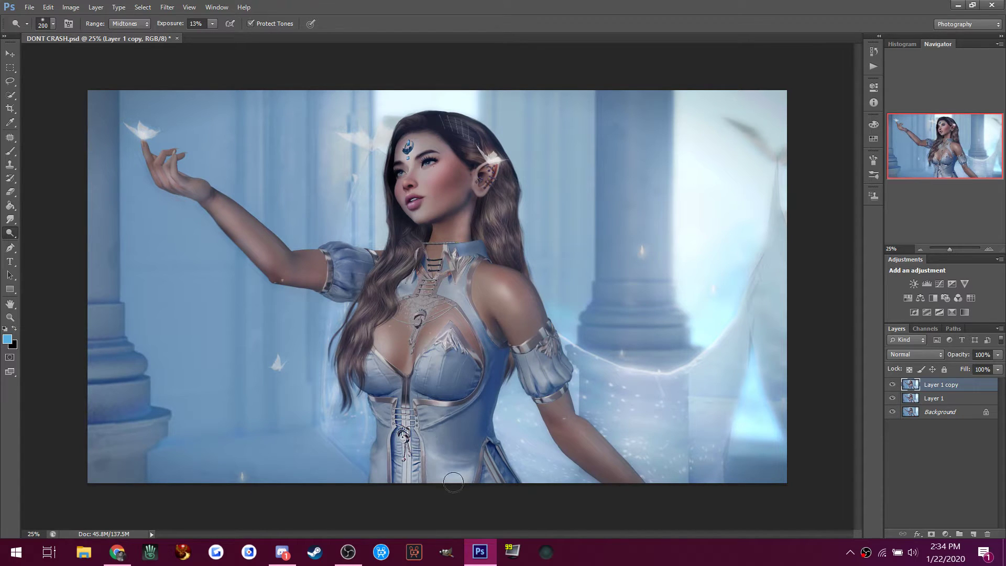
# Add a Curves adjustment layer with an RGB point at input 158, output 161, and raise the Red curve's darker tones from 86 to 103.
pyautogui.click(939, 283)
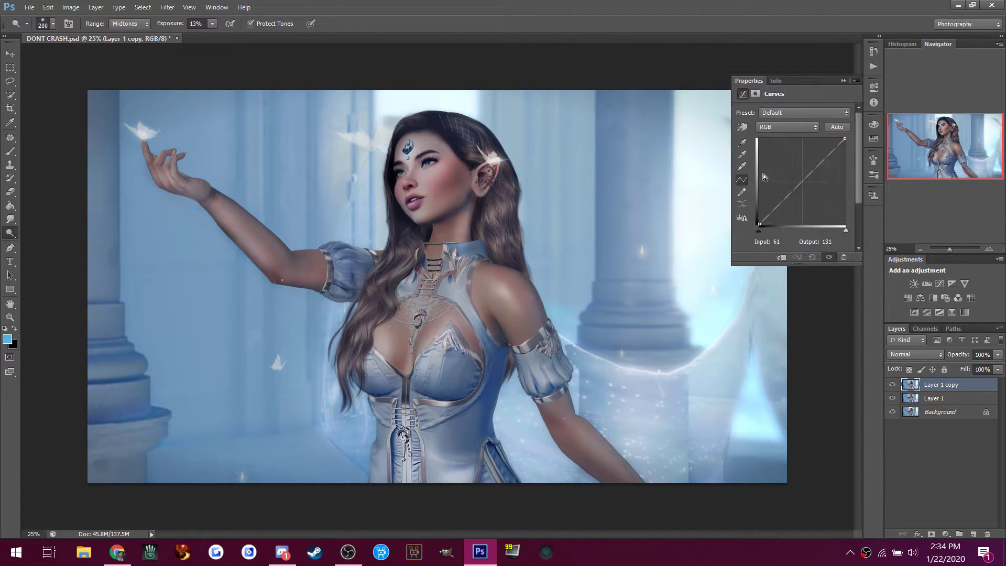
pyautogui.click(812, 170)
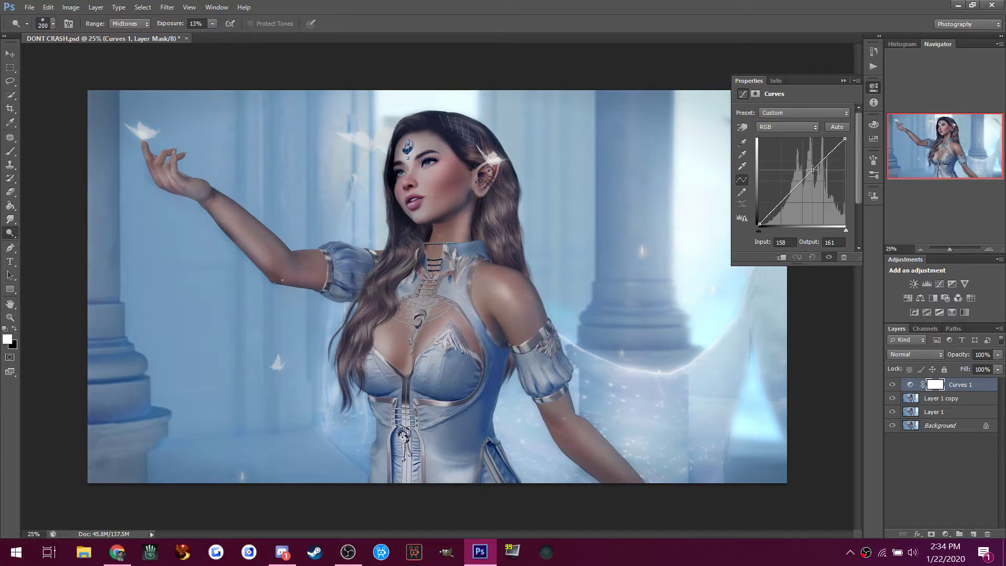
pyautogui.click(791, 128)
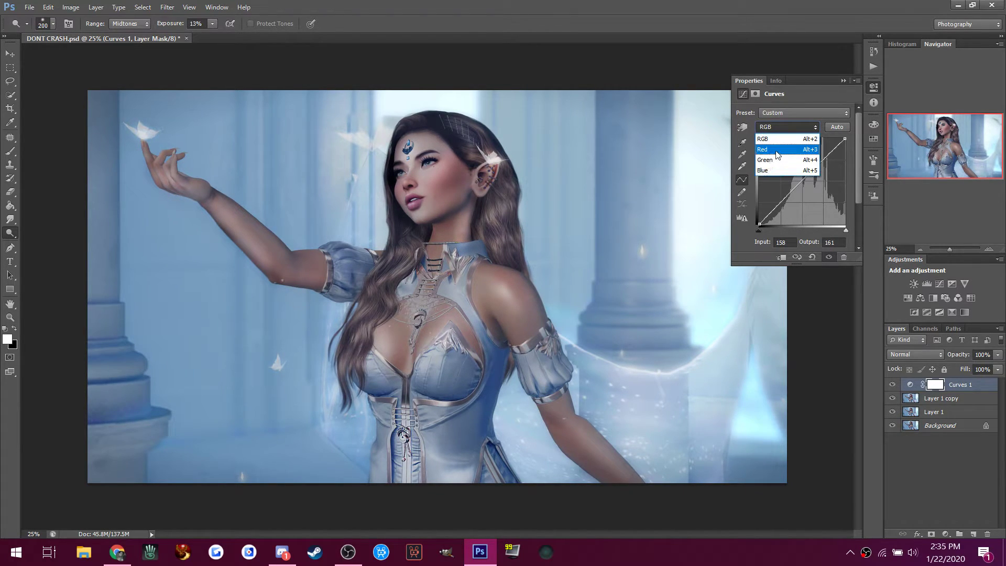
pyautogui.click(777, 151)
pyautogui.moveTo(798, 179); pyautogui.dragTo(821, 165)
pyautogui.click(784, 196)
pyautogui.moveTo(784, 196); pyautogui.dragTo(787, 189)
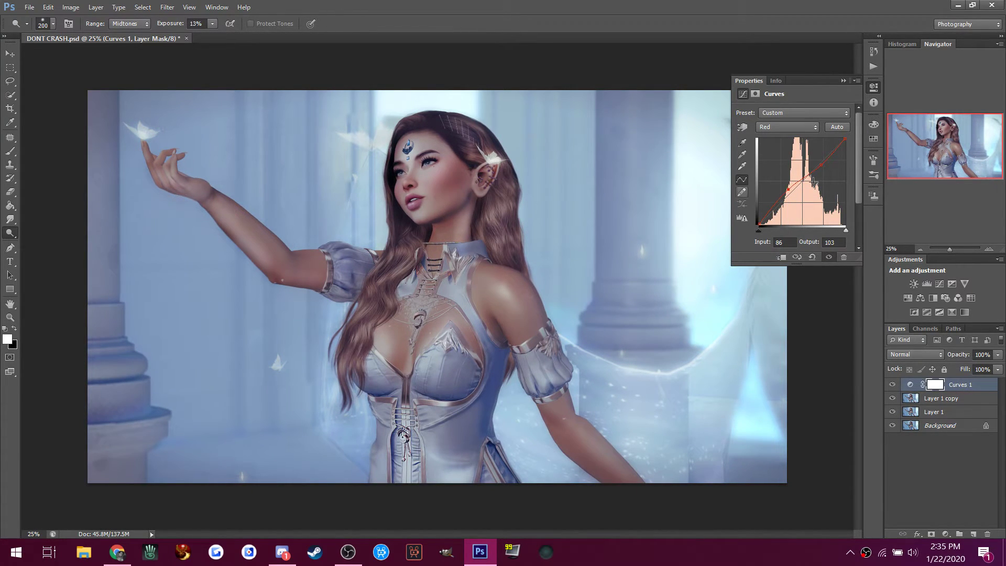
pyautogui.moveTo(803, 177); pyautogui.dragTo(804, 174)
# Adjust the Green channel's curve in the darker and lighter tones of the Curves layer.
pyautogui.click(797, 130)
pyautogui.click(786, 161)
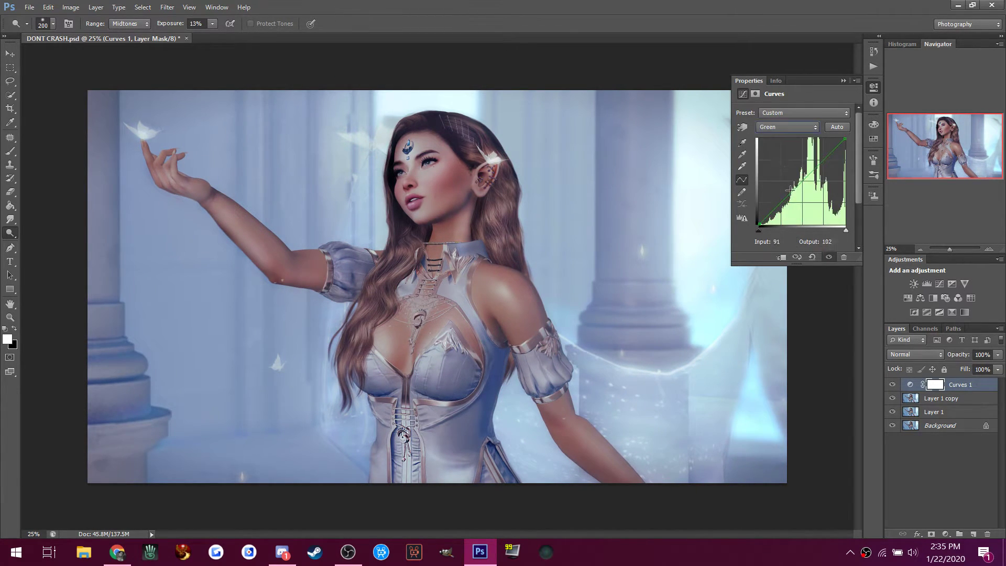
pyautogui.moveTo(791, 195); pyautogui.dragTo(819, 162)
# Shape the Blue channel's curve with a highlight point at input 197, output 201, and slightly lower its darker tones.
pyautogui.click(781, 127)
pyautogui.click(778, 166)
pyautogui.moveTo(790, 193); pyautogui.dragTo(817, 158)
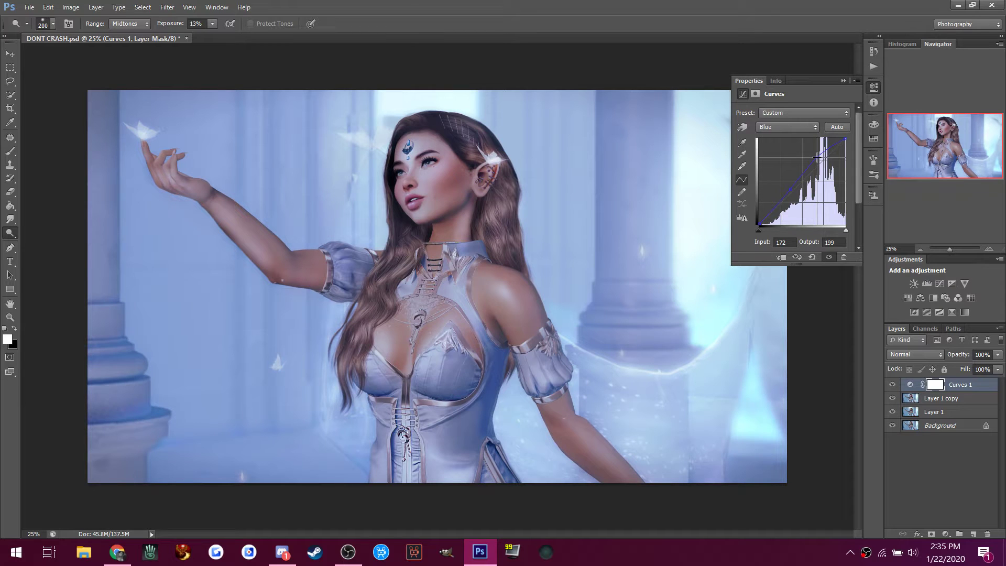
pyautogui.moveTo(817, 158); pyautogui.dragTo(825, 156)
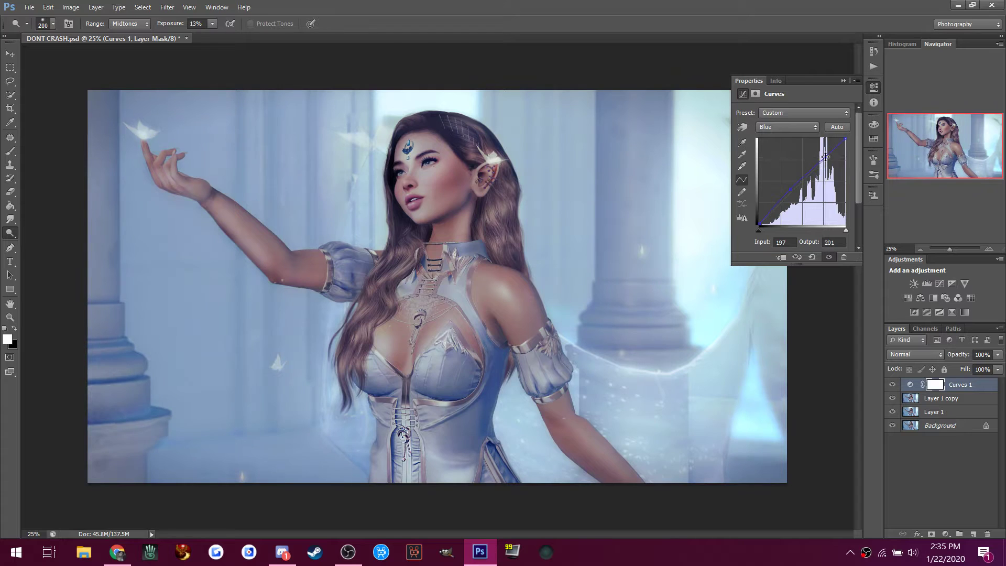
pyautogui.moveTo(791, 186); pyautogui.dragTo(790, 191)
# Add contrast on the RGB curve by lifting the upper midtones slightly and lowering the shadows from input 72 to output 62.
pyautogui.click(785, 127)
pyautogui.click(775, 137)
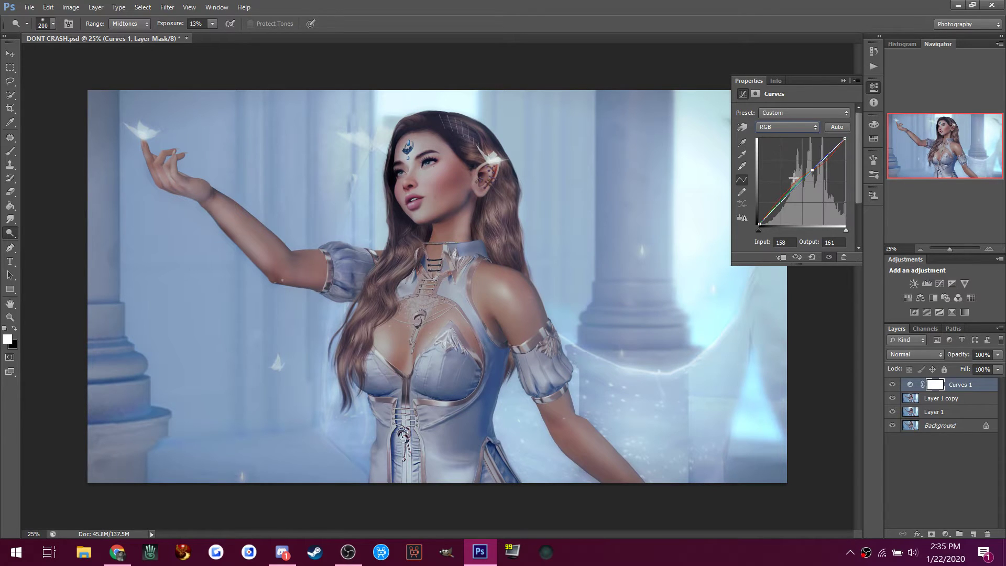
pyautogui.moveTo(810, 171); pyautogui.dragTo(810, 169)
pyautogui.moveTo(775, 206); pyautogui.dragTo(783, 203)
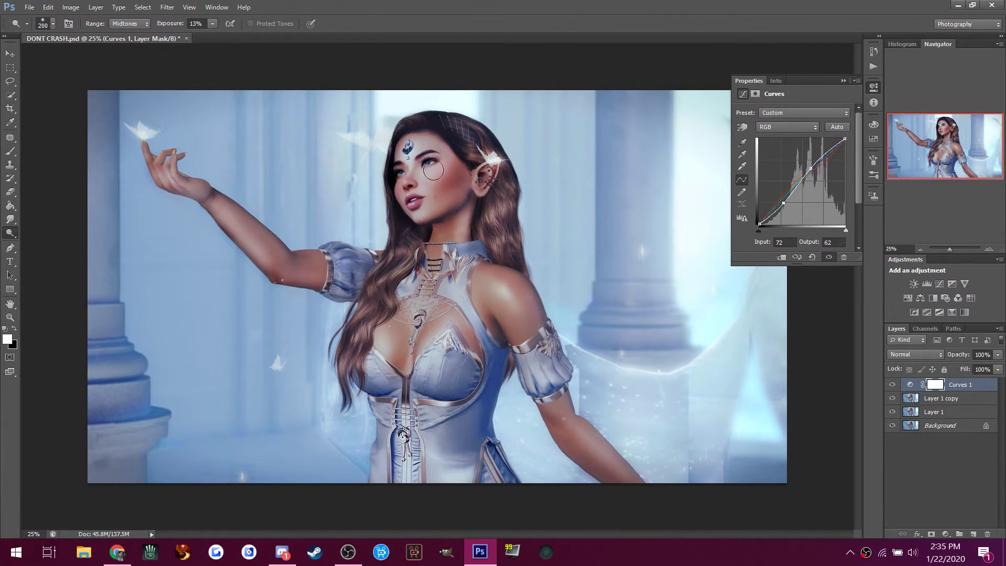
# Darken the hairline and the hair beside the neck on Layer 1 copy with the Burn tool, size 200, range Shadows, exposure 12%.
pyautogui.click(7, 234)
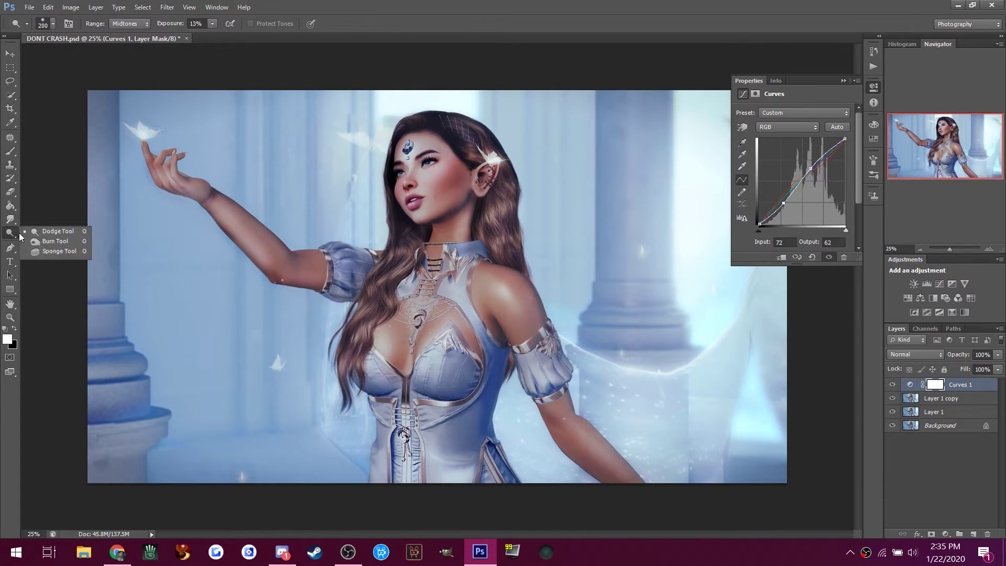
pyautogui.click(55, 241)
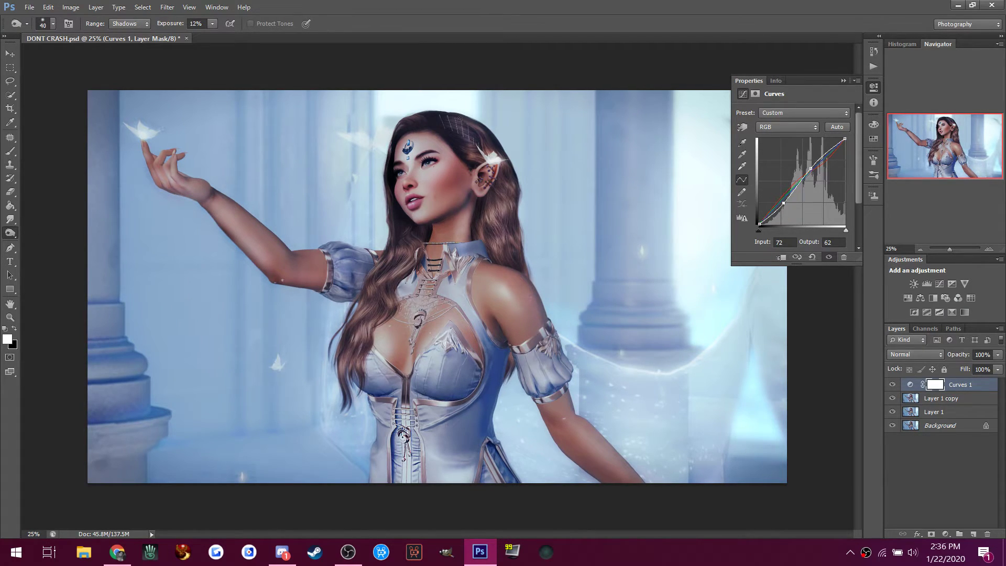
pyautogui.press(']')
pyautogui.press(']')
pyautogui.press(']')
pyautogui.press(']')
pyautogui.press(']')
pyautogui.click(934, 398)
pyautogui.moveTo(441, 140); pyautogui.dragTo(416, 135)
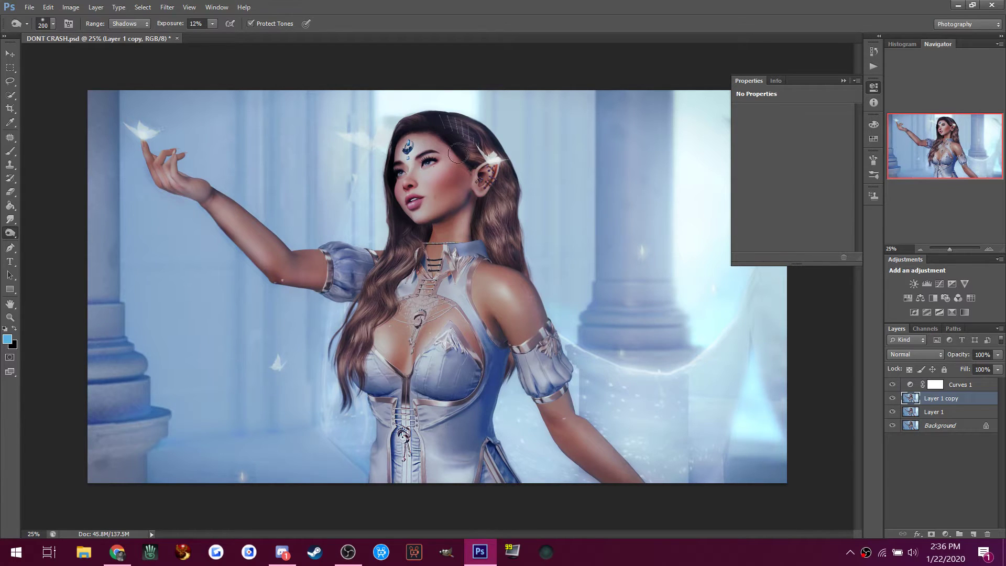
pyautogui.moveTo(470, 240); pyautogui.dragTo(470, 218)
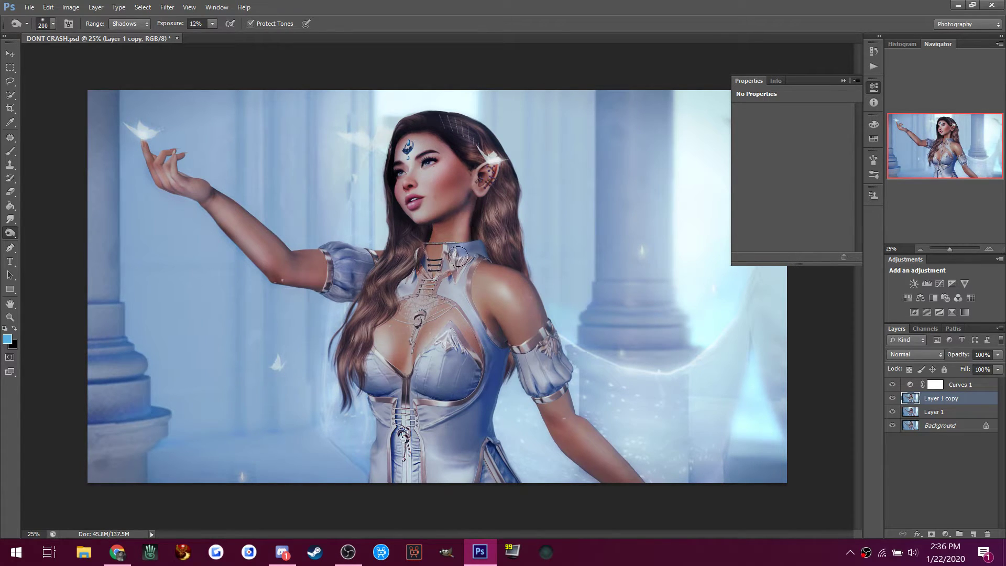
# Burn the shadows beside the collar, on the chest, along the bodice and waist, and under the raised arm.
pyautogui.moveTo(428, 246)
pyautogui.mouseDown()
pyautogui.moveTo(430, 263)
pyautogui.moveTo(415, 271)
pyautogui.mouseUp()
pyautogui.moveTo(389, 356)
pyautogui.mouseDown()
pyautogui.moveTo(402, 374)
pyautogui.moveTo(401, 338)
pyautogui.mouseUp()
pyautogui.moveTo(394, 392)
pyautogui.mouseDown()
pyautogui.moveTo(422, 326)
pyautogui.moveTo(425, 385)
pyautogui.moveTo(478, 367)
pyautogui.moveTo(475, 349)
pyautogui.mouseUp()
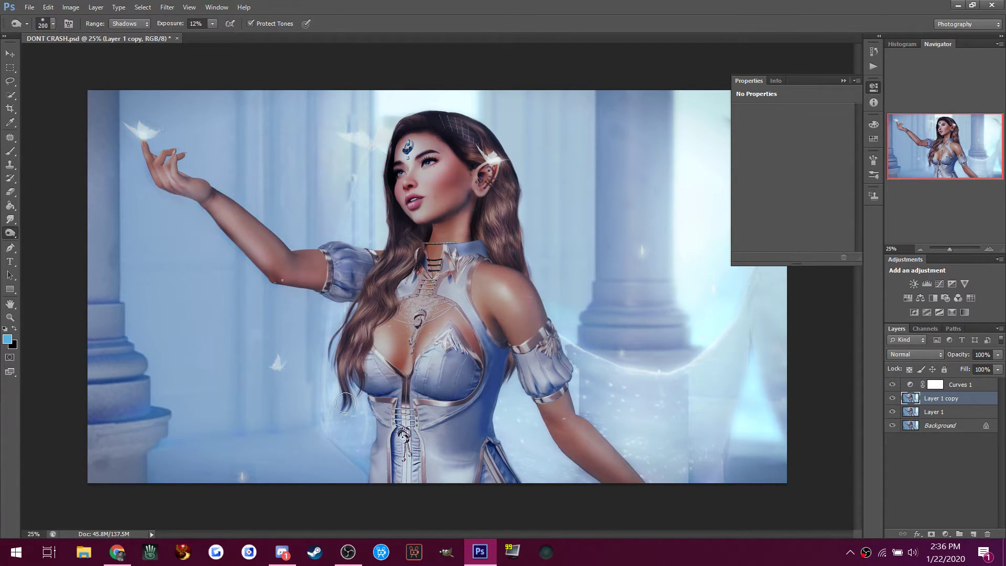
pyautogui.moveTo(392, 434)
pyautogui.mouseDown()
pyautogui.moveTo(385, 459)
pyautogui.moveTo(384, 421)
pyautogui.moveTo(385, 432)
pyautogui.moveTo(458, 461)
pyautogui.moveTo(438, 445)
pyautogui.moveTo(473, 453)
pyautogui.moveTo(461, 471)
pyautogui.moveTo(469, 470)
pyautogui.moveTo(463, 443)
pyautogui.moveTo(493, 366)
pyautogui.moveTo(466, 416)
pyautogui.moveTo(436, 429)
pyautogui.moveTo(455, 416)
pyautogui.moveTo(426, 415)
pyautogui.moveTo(484, 377)
pyautogui.moveTo(488, 317)
pyautogui.mouseUp()
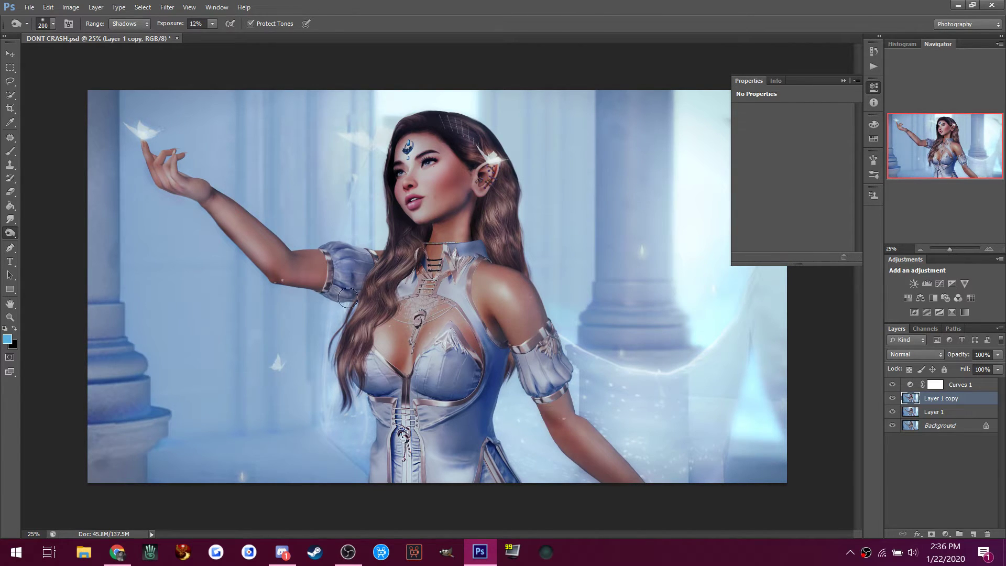
pyautogui.moveTo(283, 277); pyautogui.dragTo(348, 284)
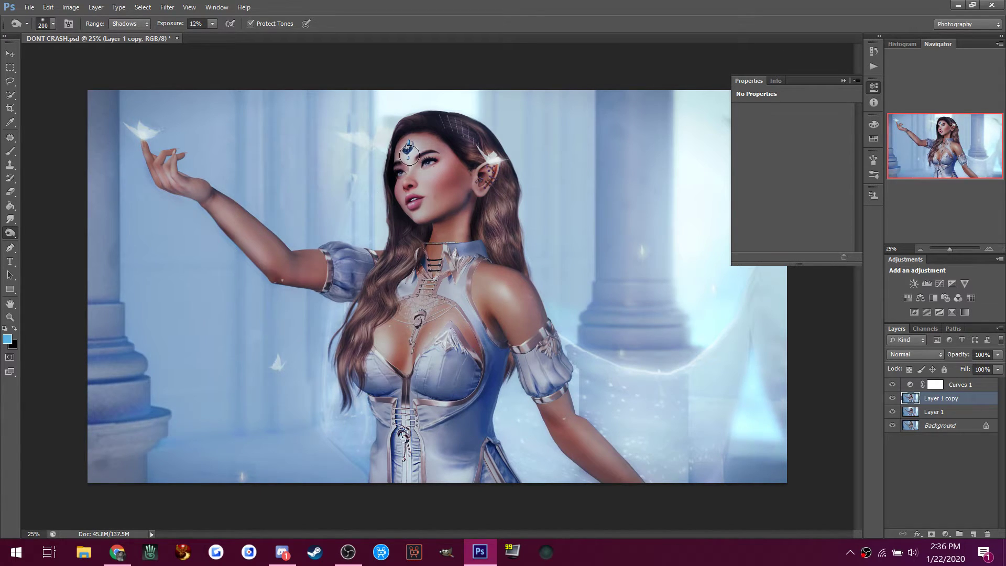
# Burn the midtones on the raised arm and hand, beside the lowered arm's inner edge, and in the hair near the neck at 12% exposure.
pyautogui.click(129, 24)
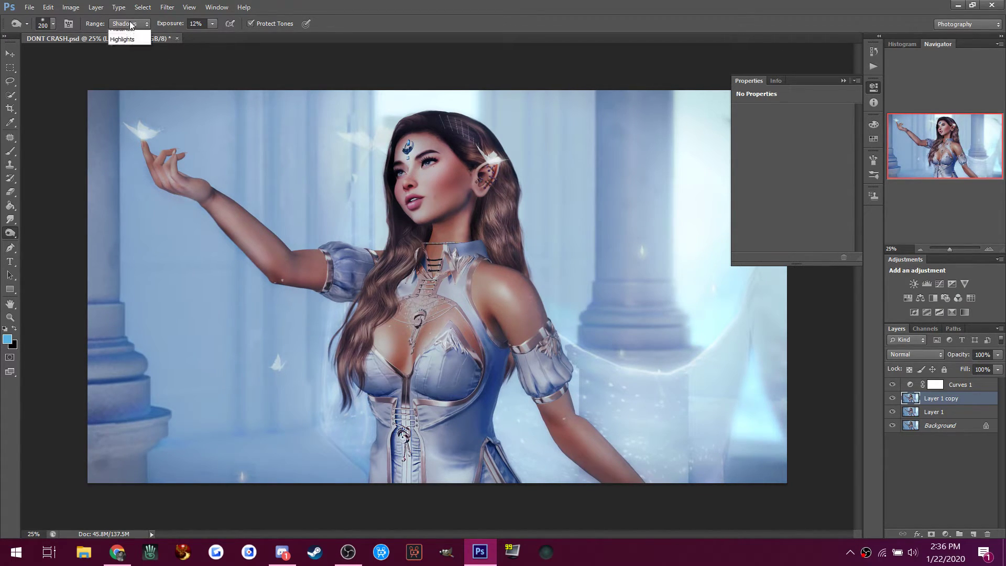
pyautogui.click(127, 46)
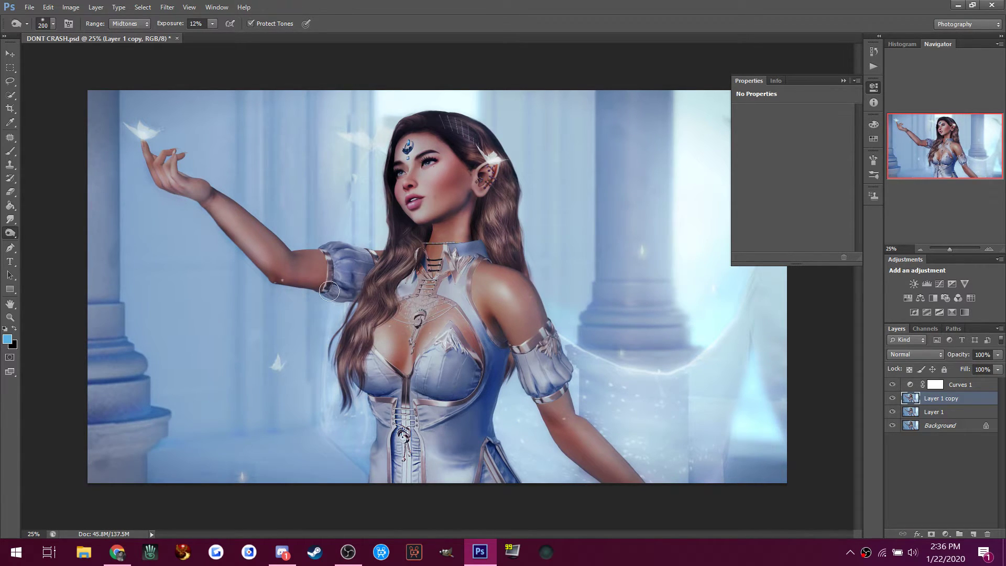
pyautogui.click(286, 555)
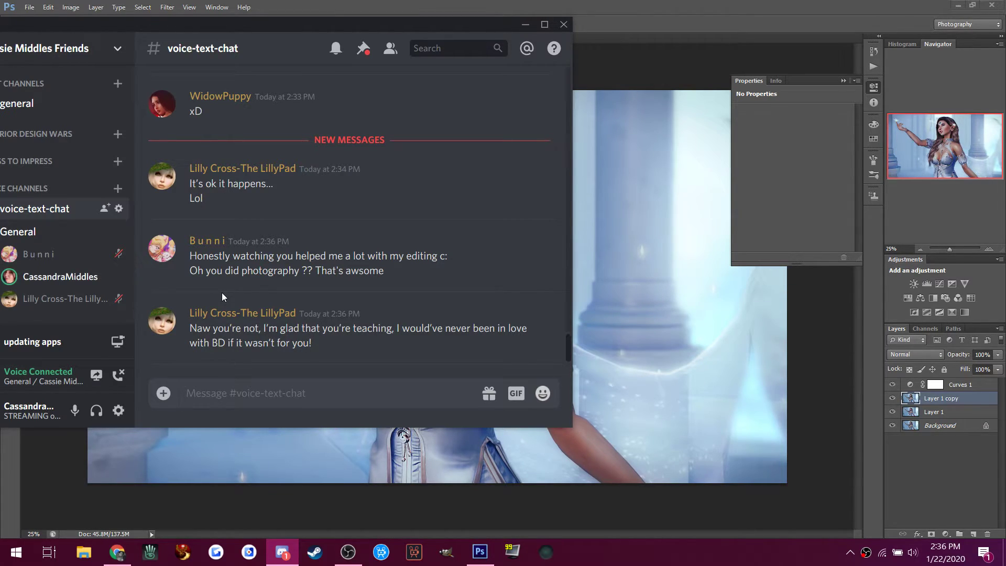
pyautogui.click(683, 7)
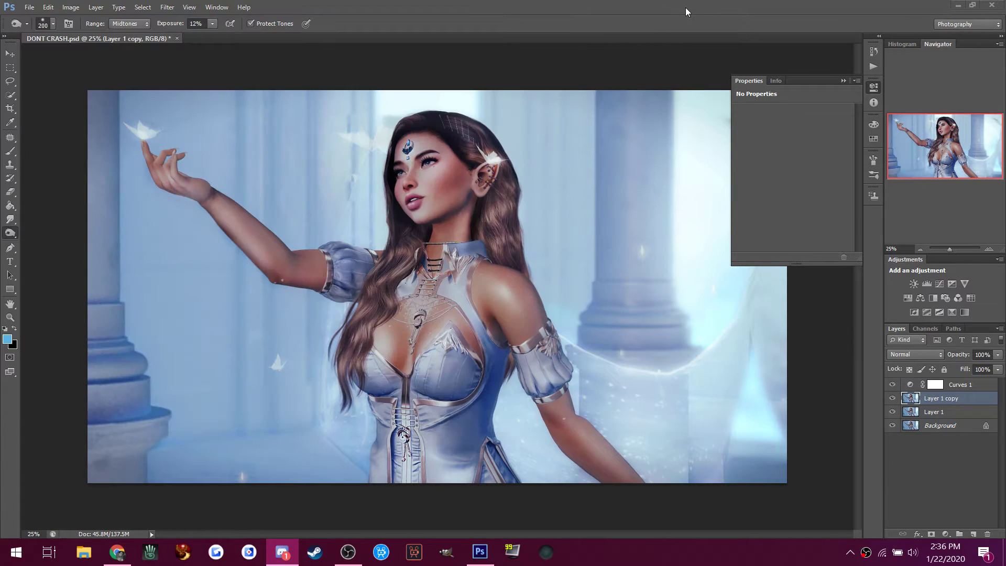
pyautogui.click(843, 81)
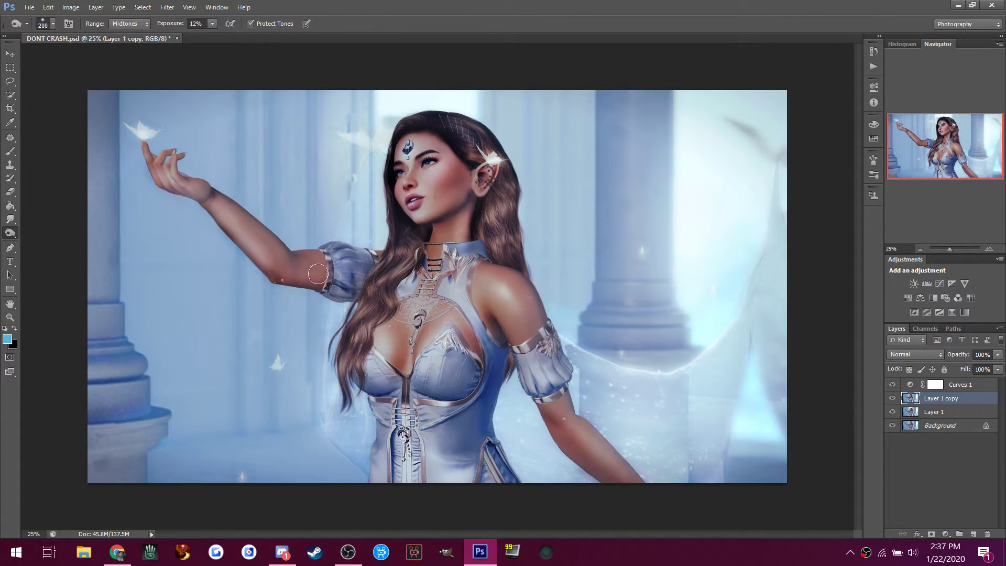
pyautogui.moveTo(200, 207); pyautogui.dragTo(273, 278)
pyautogui.moveTo(167, 180); pyautogui.dragTo(210, 199)
pyautogui.moveTo(525, 358); pyautogui.dragTo(527, 369)
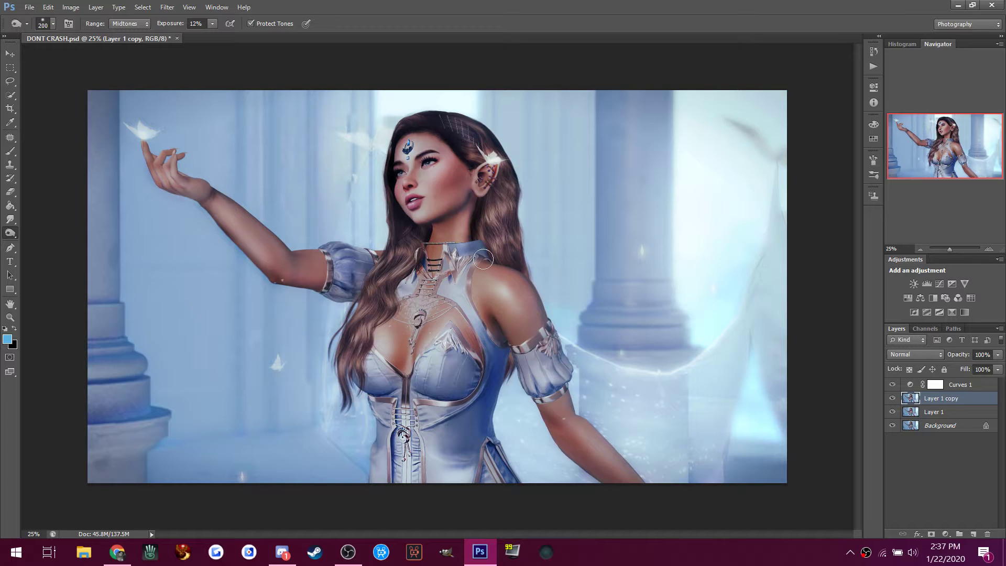
pyautogui.moveTo(493, 210); pyautogui.dragTo(500, 252)
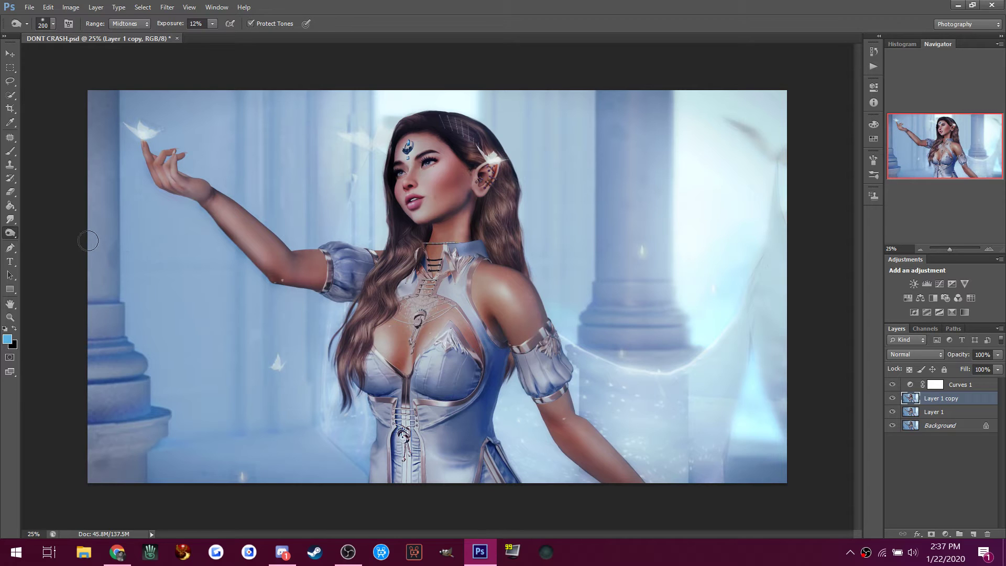
# Add a Brightness/Contrast adjustment layer above Layer 1 copy with brightness -1 and contrast 8.
pyautogui.click(913, 283)
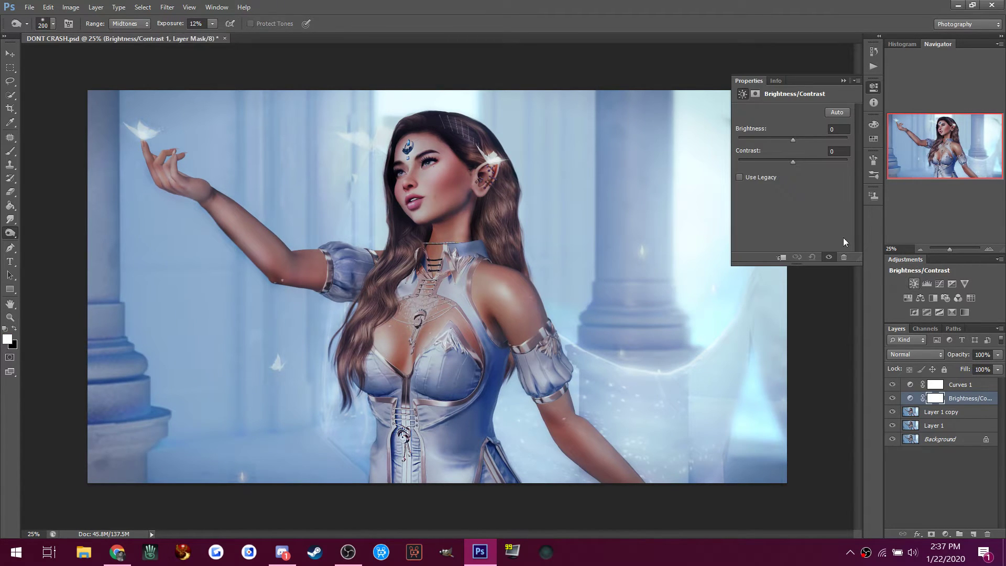
pyautogui.click(803, 137)
pyautogui.moveTo(803, 137); pyautogui.dragTo(793, 139)
pyautogui.moveTo(780, 162); pyautogui.dragTo(788, 164)
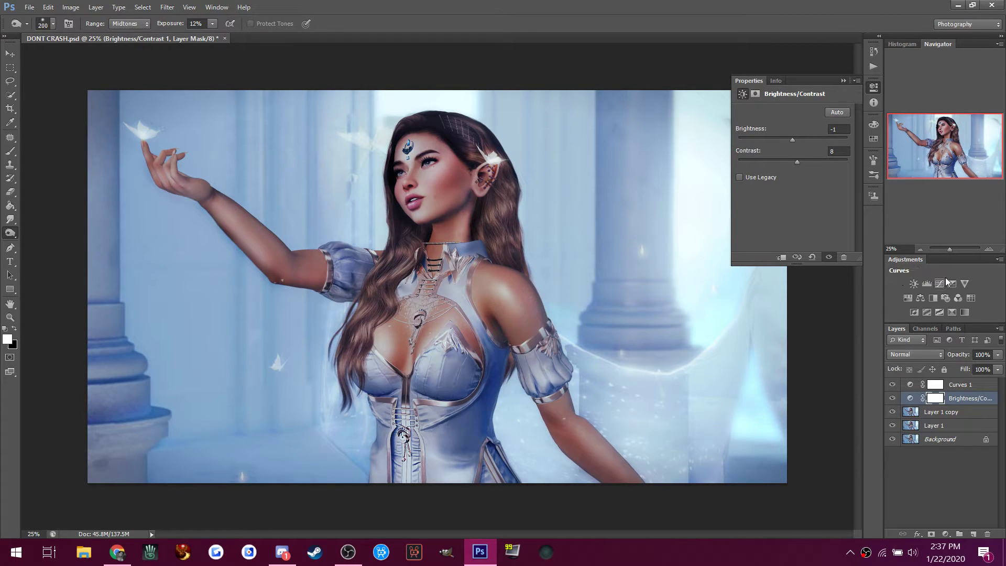
# Add an Exposure adjustment layer with exposure -0.32, offset +0.0240 and gamma correction 1.04.
pyautogui.click(951, 283)
pyautogui.click(796, 161)
pyautogui.moveTo(797, 161); pyautogui.dragTo(790, 139)
pyautogui.moveTo(792, 185); pyautogui.dragTo(790, 185)
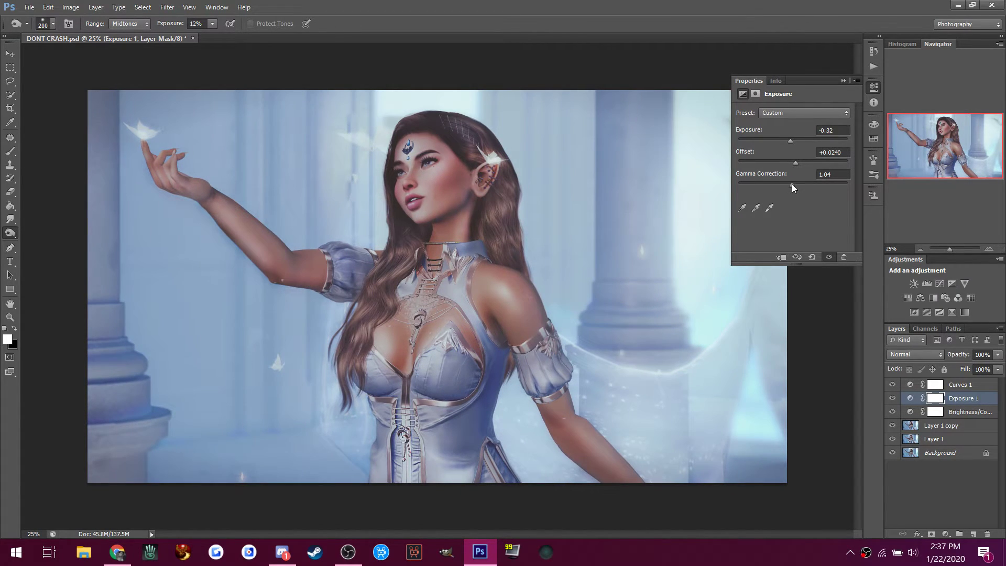
# Switch to Discord to read the newest messages in the voice-text-chat channel, and return to Photoshop.
pyautogui.click(282, 552)
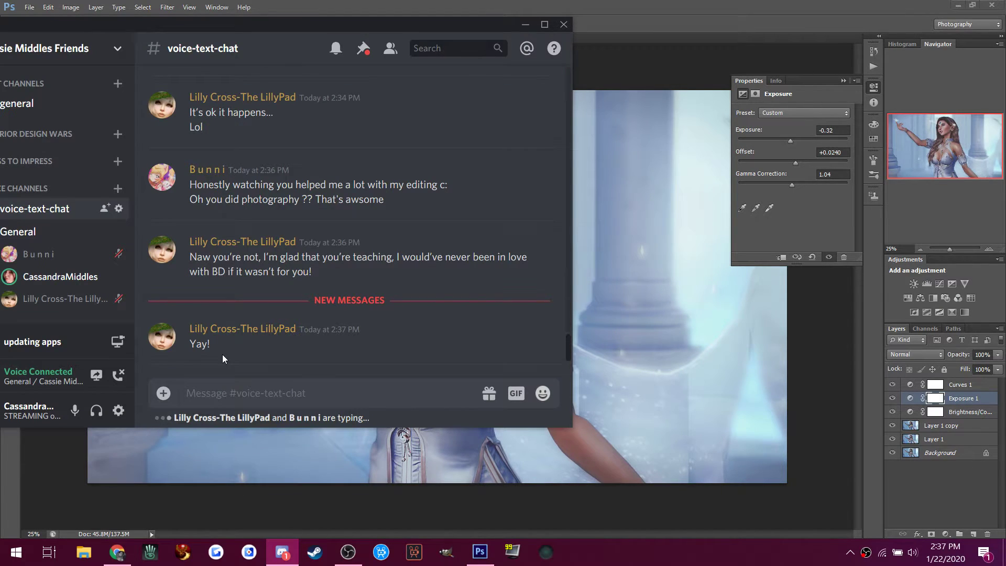
pyautogui.scroll(-1, 86, 288)
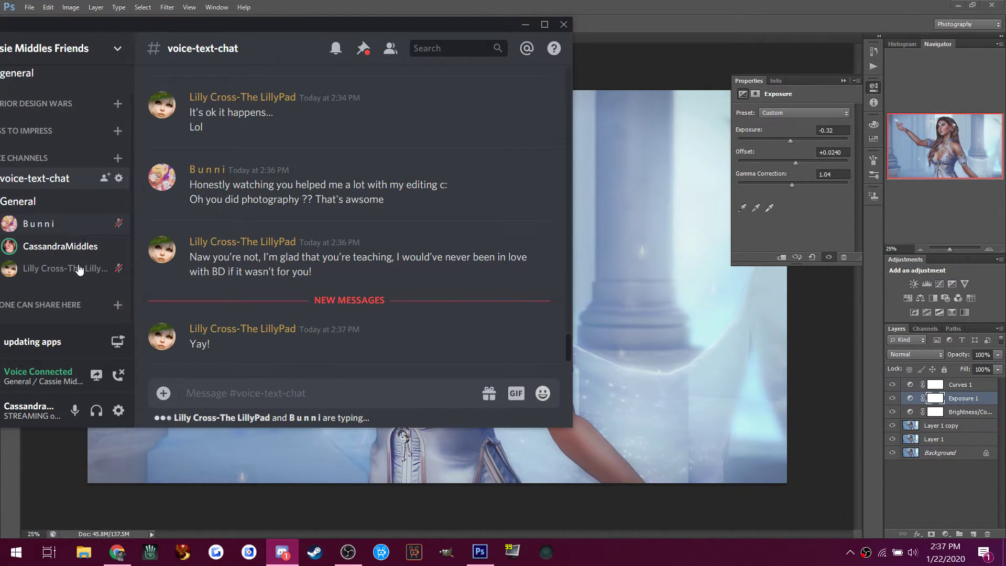
pyautogui.click(693, 2)
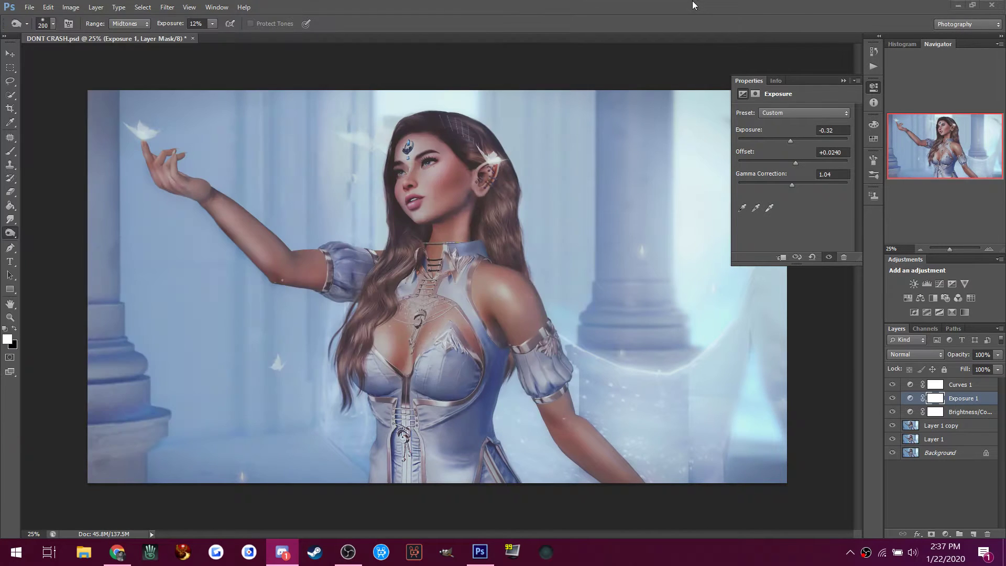
pyautogui.click(282, 561)
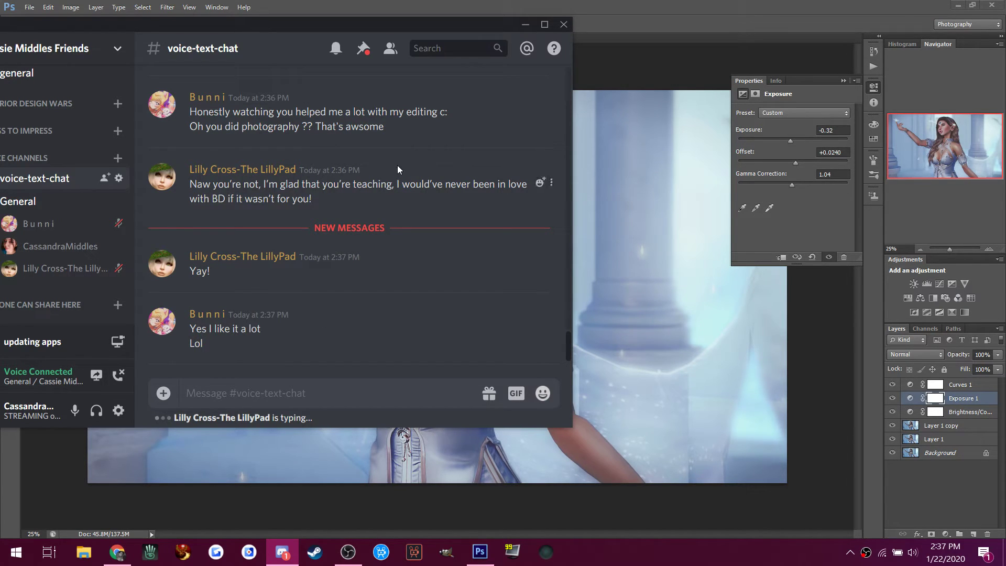
pyautogui.click(671, 5)
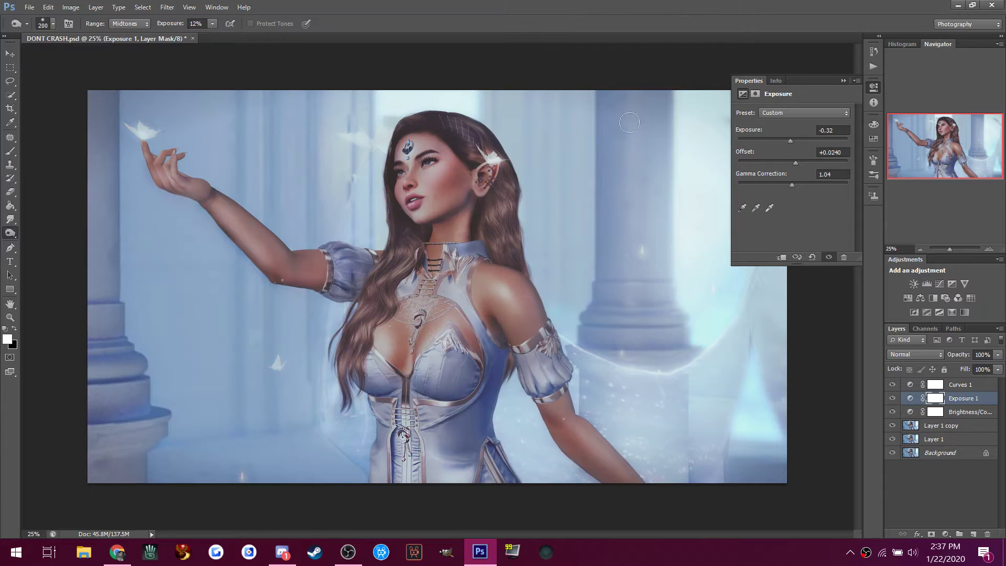
# Prepare a very large brush for Layer 1 copy and pick a light cyan foreground colour.
pyautogui.click(843, 77)
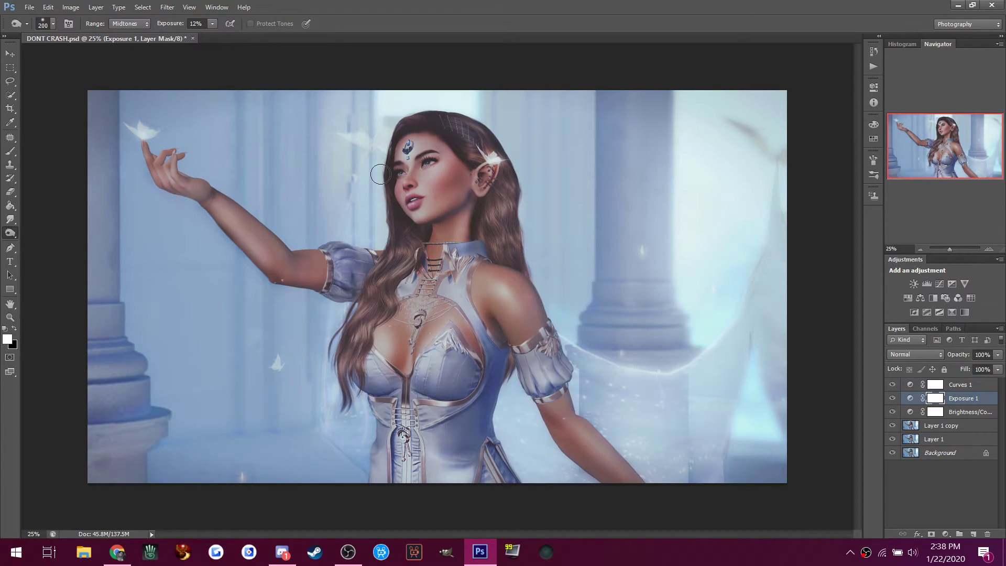
pyautogui.click(10, 152)
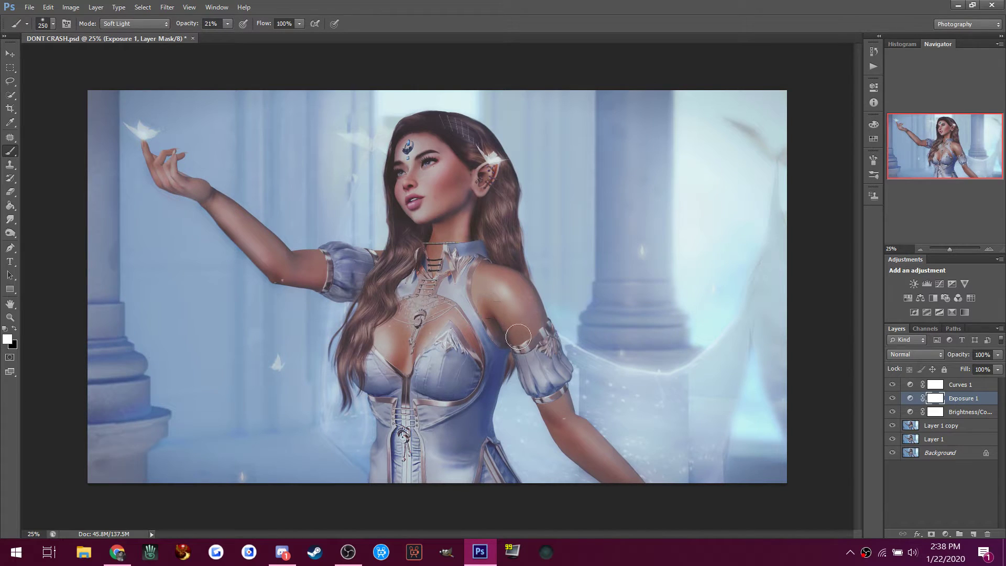
pyautogui.keyDown('alt'); pyautogui.click(801, 348); pyautogui.keyUp('alt')
pyautogui.click(923, 428)
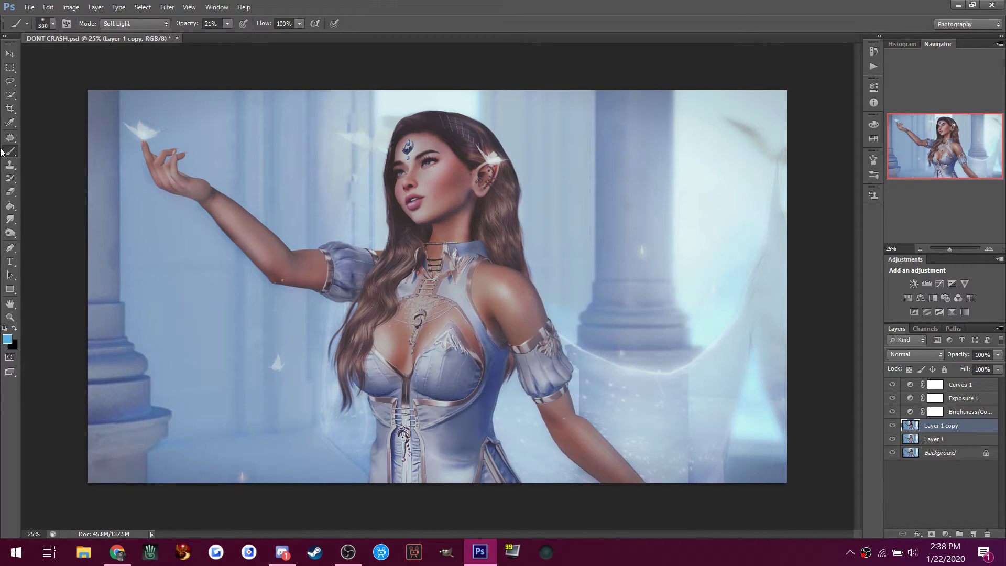
pyautogui.press(']')
pyautogui.press(']')
pyautogui.click(10, 342)
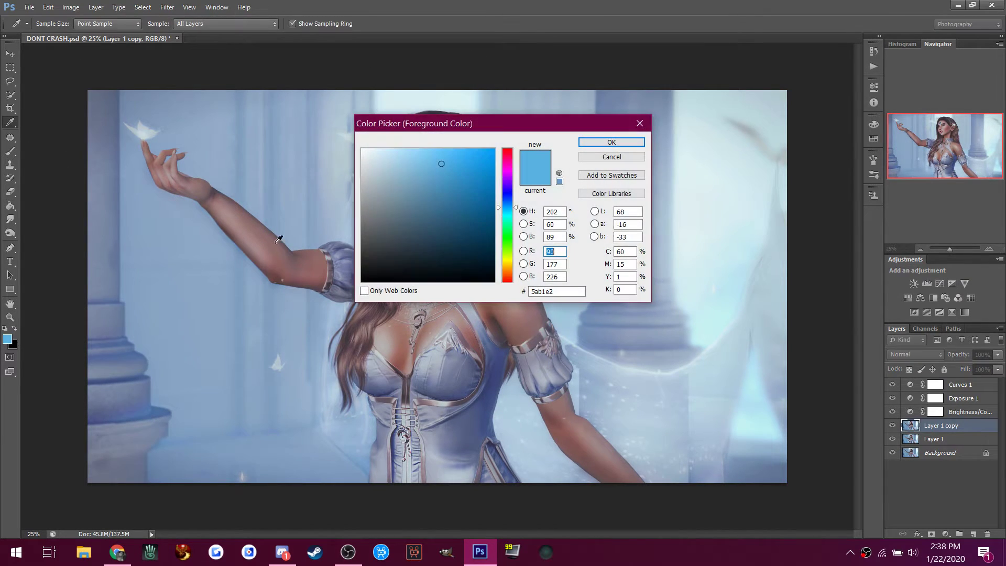
pyautogui.moveTo(436, 164); pyautogui.dragTo(419, 143)
pyautogui.moveTo(508, 216); pyautogui.dragTo(508, 212)
pyautogui.click(611, 143)
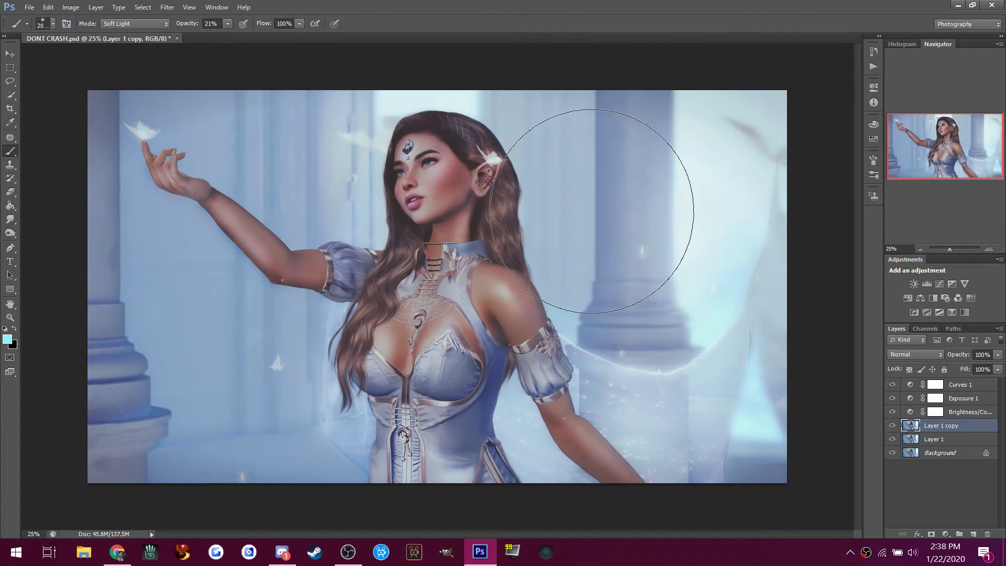
pyautogui.moveTo(649, 287)
pyautogui.mouseDown()
pyautogui.moveTo(690, 289)
pyautogui.moveTo(716, 341)
pyautogui.moveTo(747, 349)
pyautogui.moveTo(740, 208)
pyautogui.moveTo(767, 161)
pyautogui.moveTo(680, 187)
pyautogui.mouseUp()
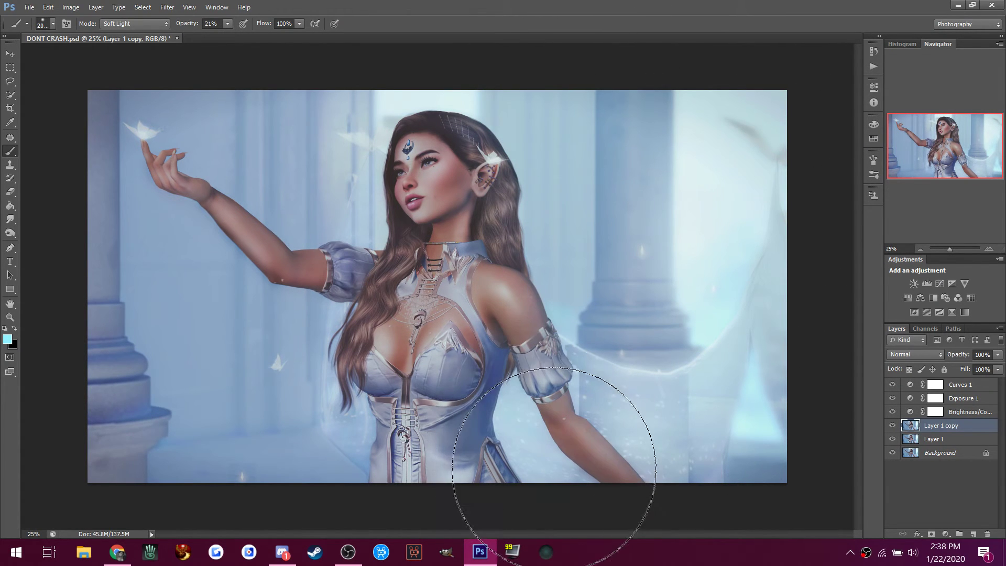
pyautogui.click(48, 7)
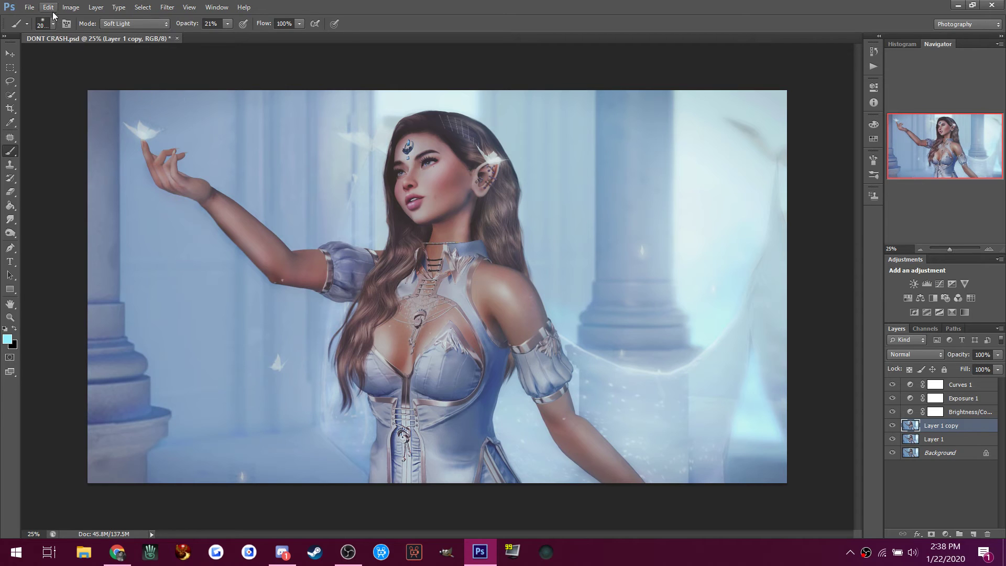
pyautogui.click(68, 46)
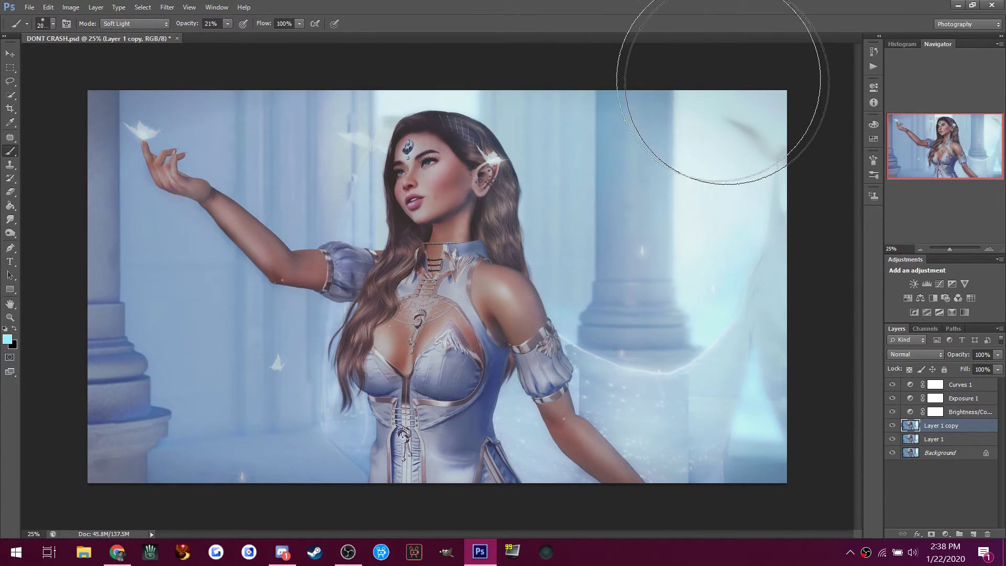
# Set the brush's blending mode to Screen for painting light onto Layer 1 copy.
pyautogui.click(144, 24)
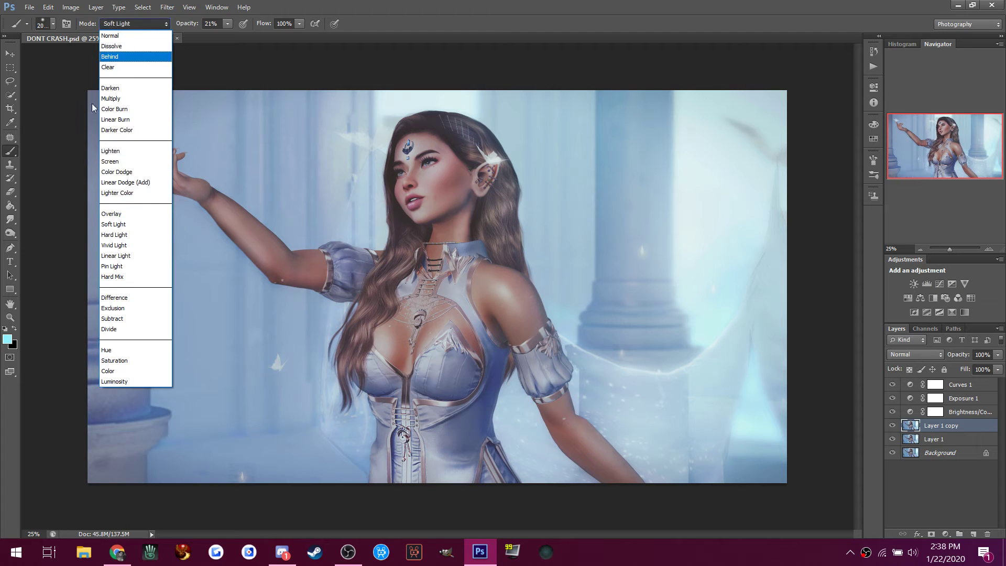
pyautogui.click(134, 161)
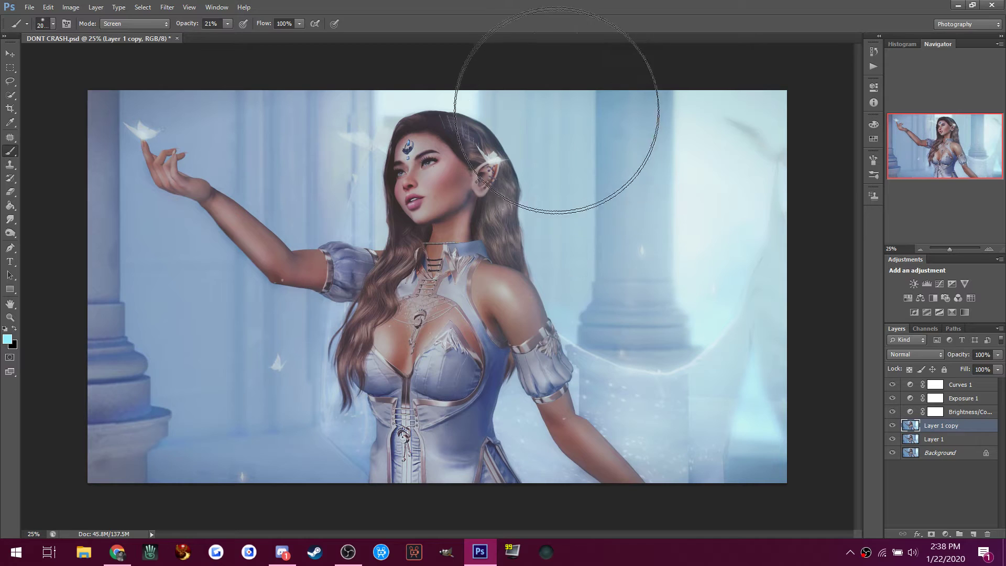
# Quick-select the figure's face, hair, shoulder and lowered arm on Layer 1 copy.
pyautogui.click(11, 94)
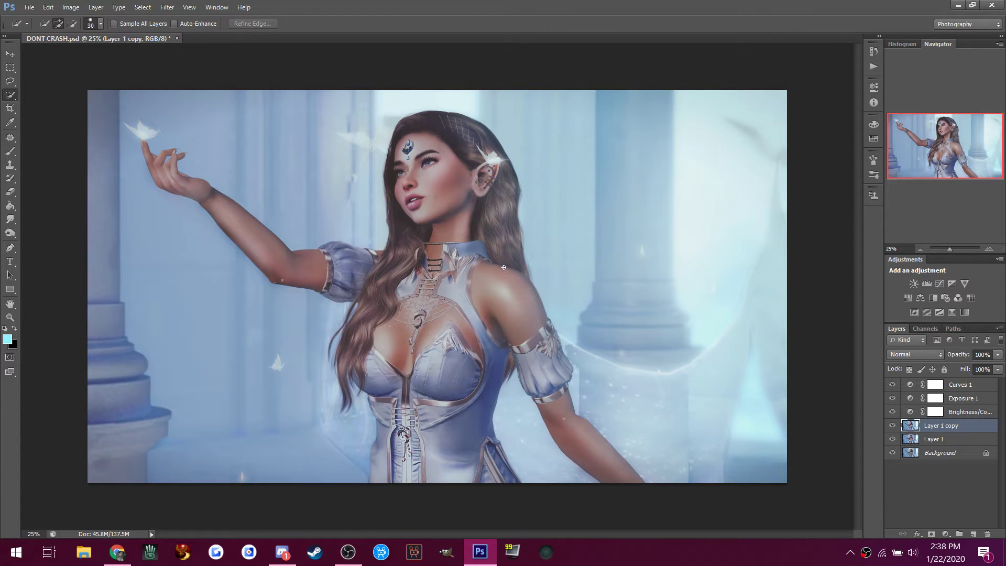
pyautogui.moveTo(525, 308); pyautogui.dragTo(535, 348)
pyautogui.moveTo(555, 396); pyautogui.dragTo(606, 489)
pyautogui.moveTo(463, 232); pyautogui.dragTo(482, 182)
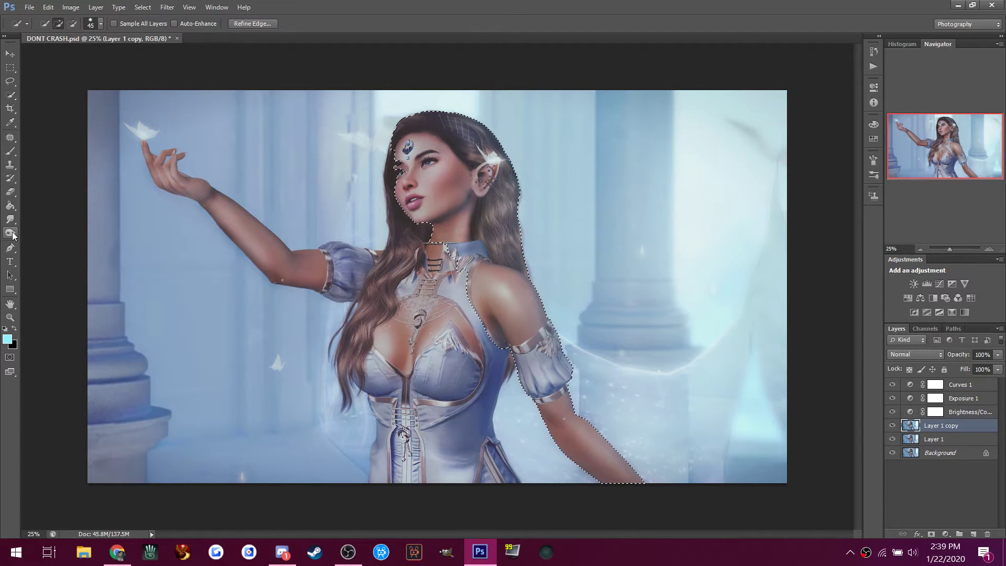
# Switch to the Brush tool, set its blending mode to Color Dodge and reduce its size to 200.
pyautogui.moveTo(10, 232); pyautogui.dragTo(33, 232)
pyautogui.click(10, 150)
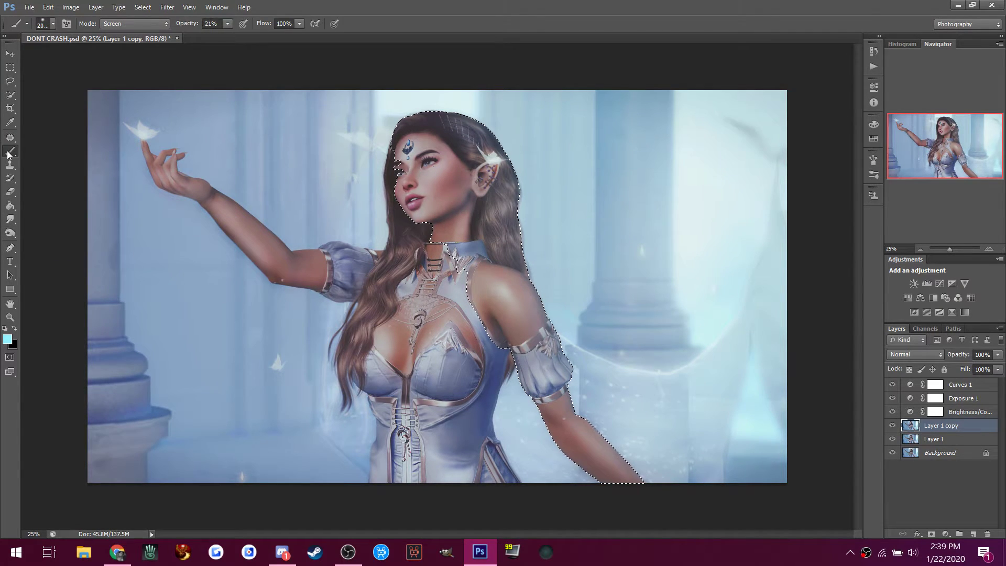
pyautogui.click(107, 23)
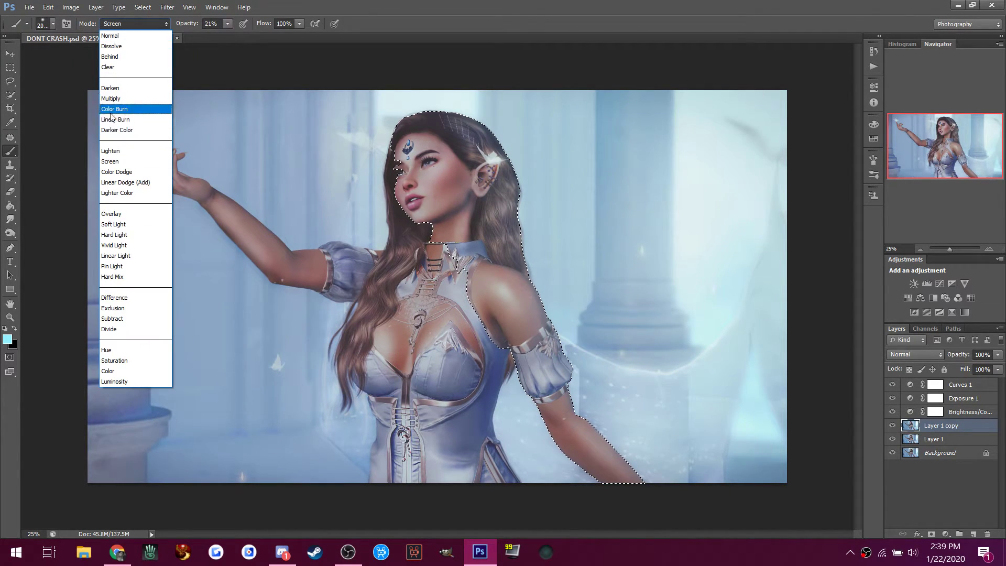
pyautogui.click(112, 171)
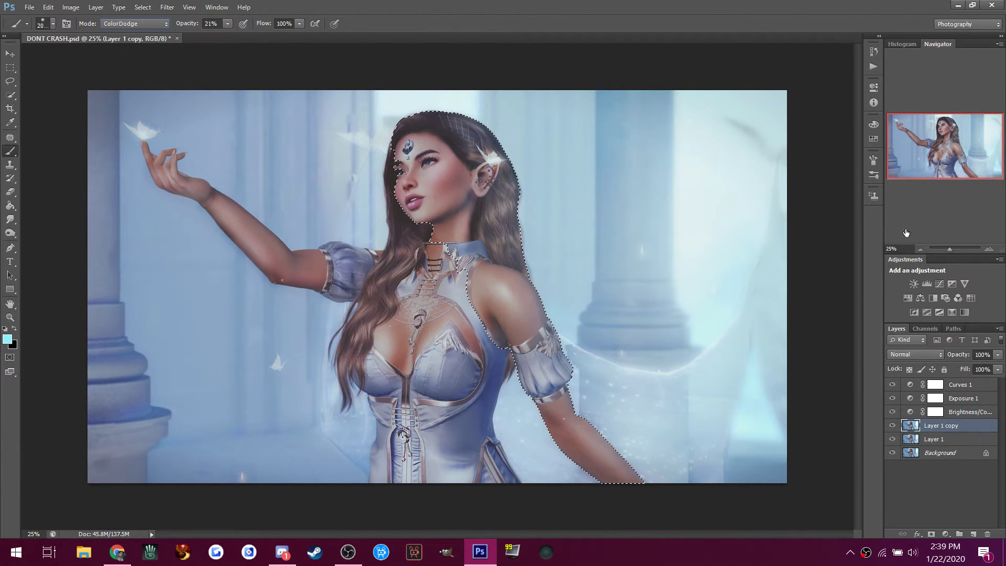
pyautogui.press('[')
pyautogui.press('[')
pyautogui.press('[')
pyautogui.press('[')
pyautogui.press('[')
pyautogui.press('[')
pyautogui.press('[')
pyautogui.press('[')
pyautogui.press('[')
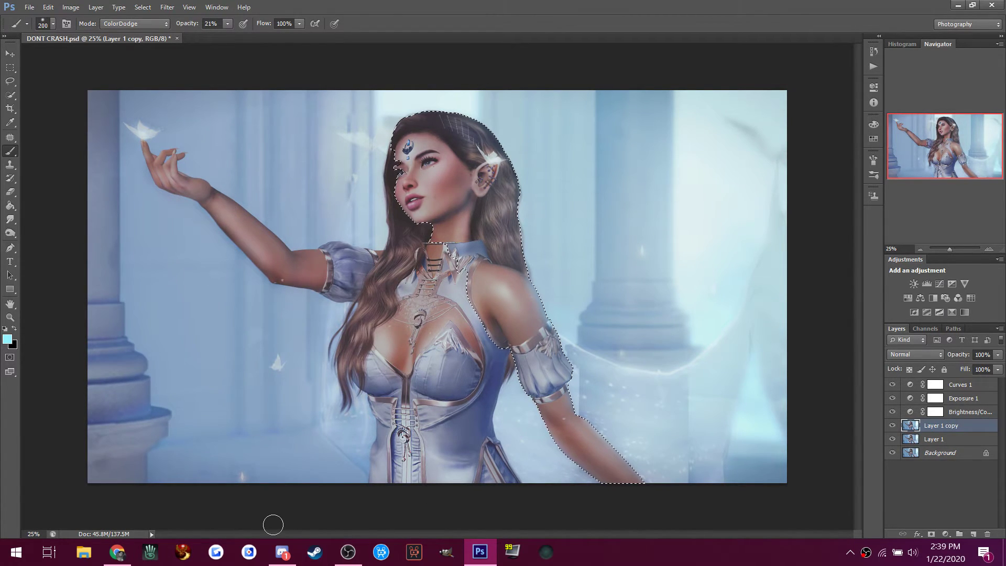
# Switch to Discord to read the new messages in the voice-text-chat channel, returning to Photoshop each time.
pyautogui.click(283, 551)
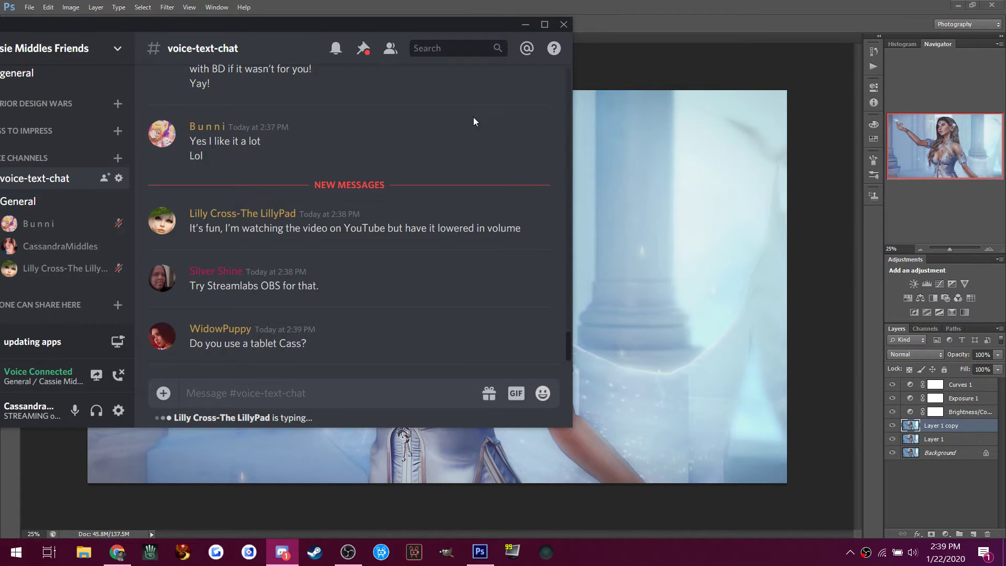
pyautogui.click(626, 13)
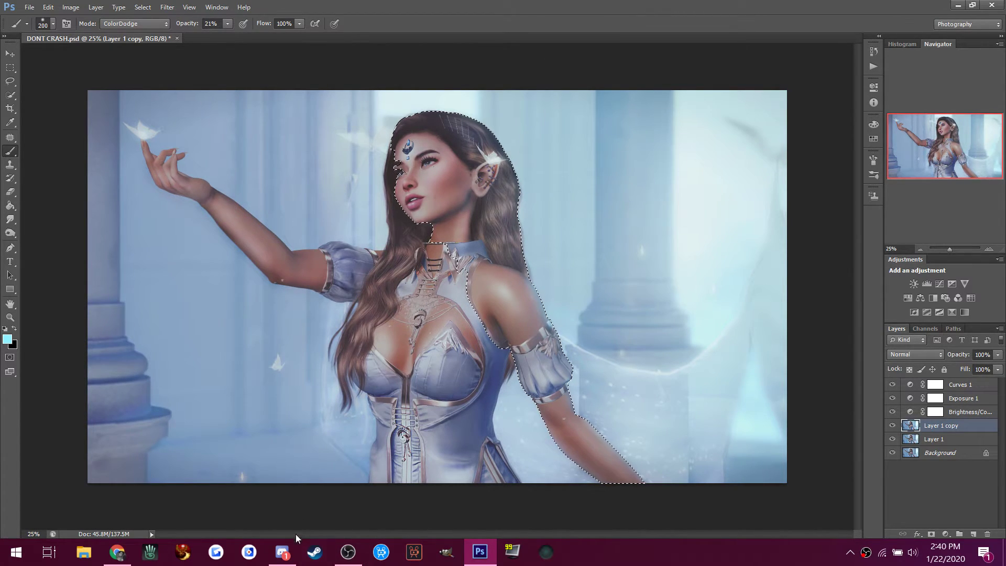
pyautogui.click(289, 552)
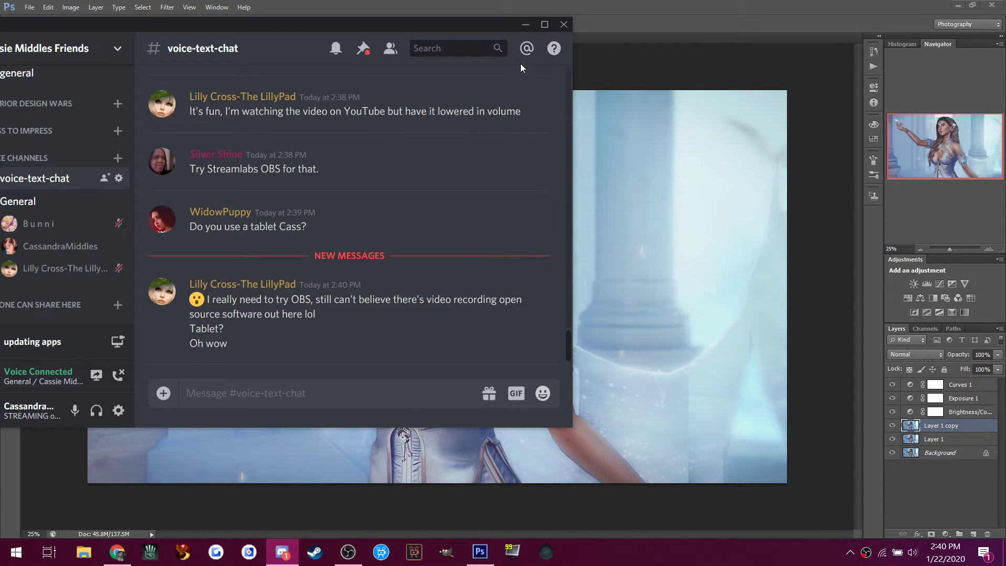
pyautogui.click(605, 22)
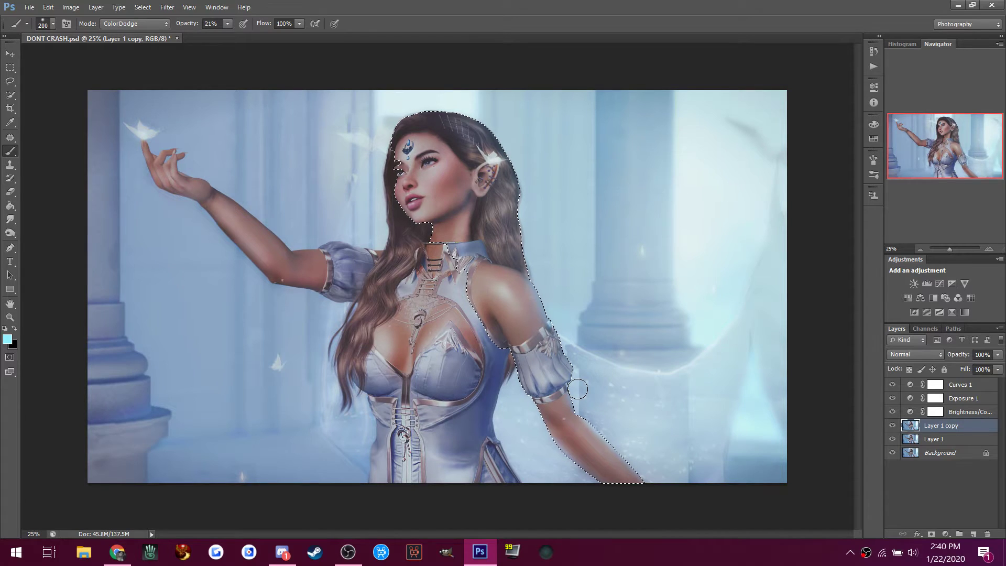
# Clear the selection around the figure and choose the Blur tool with a brush preset for the lowered arm.
pyautogui.click(11, 138)
pyautogui.click(485, 356)
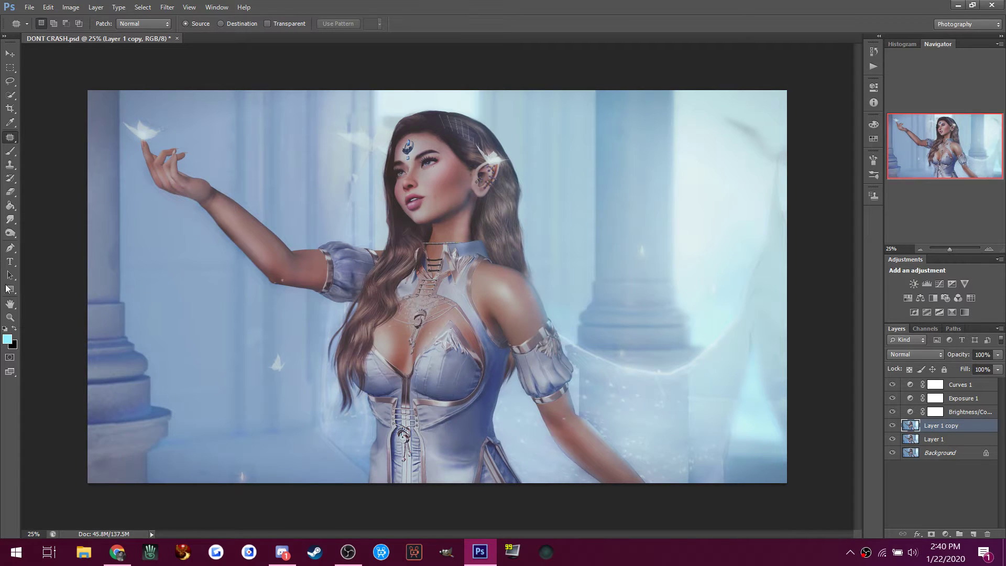
pyautogui.rightClick(9, 224)
pyautogui.click(46, 214)
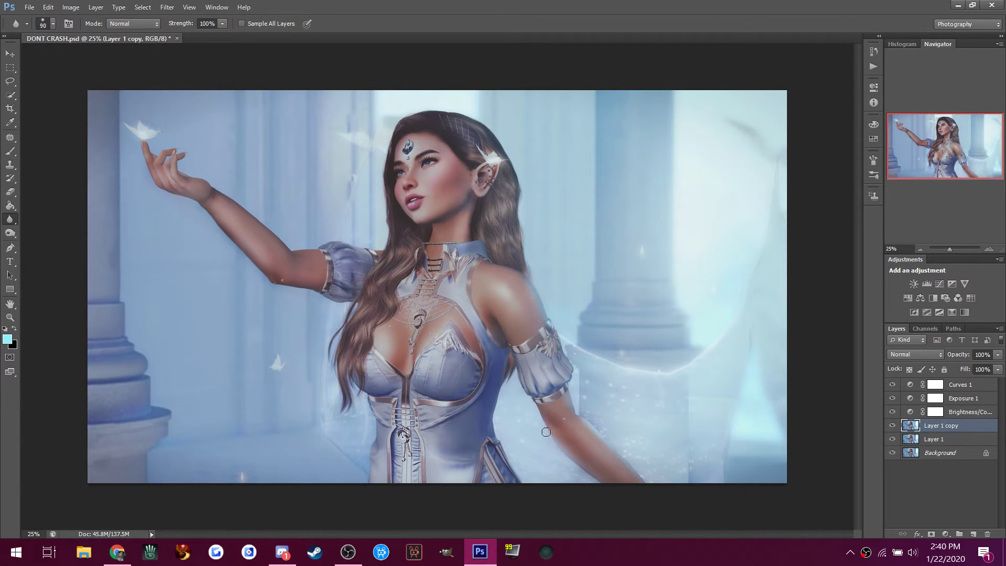
pyautogui.rightClick(596, 432)
pyautogui.doubleClick(641, 479)
# Switch back to the Brush tool, set its blending mode to Soft Light and greatly enlarge the brush.
pyautogui.click(6, 152)
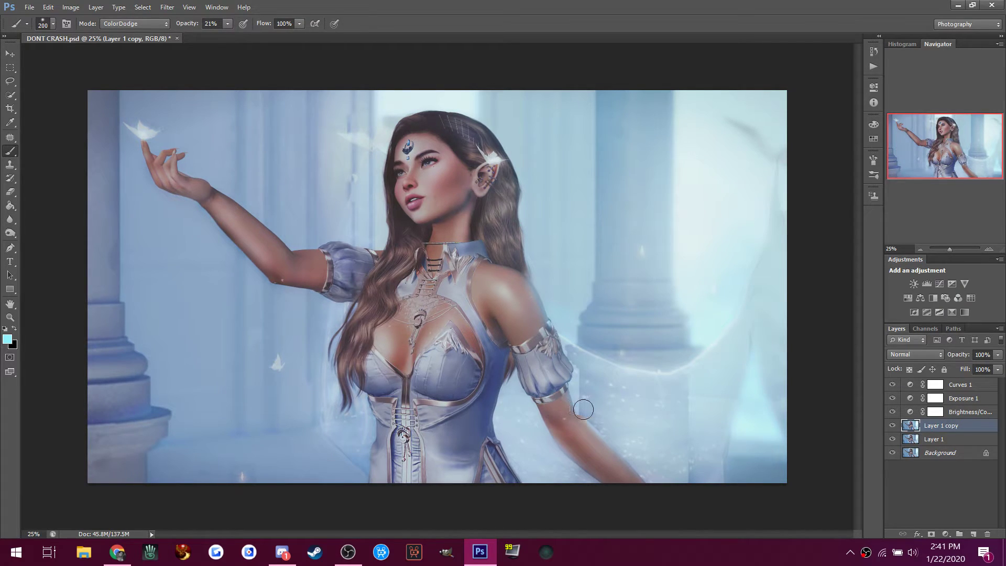
pyautogui.click(115, 23)
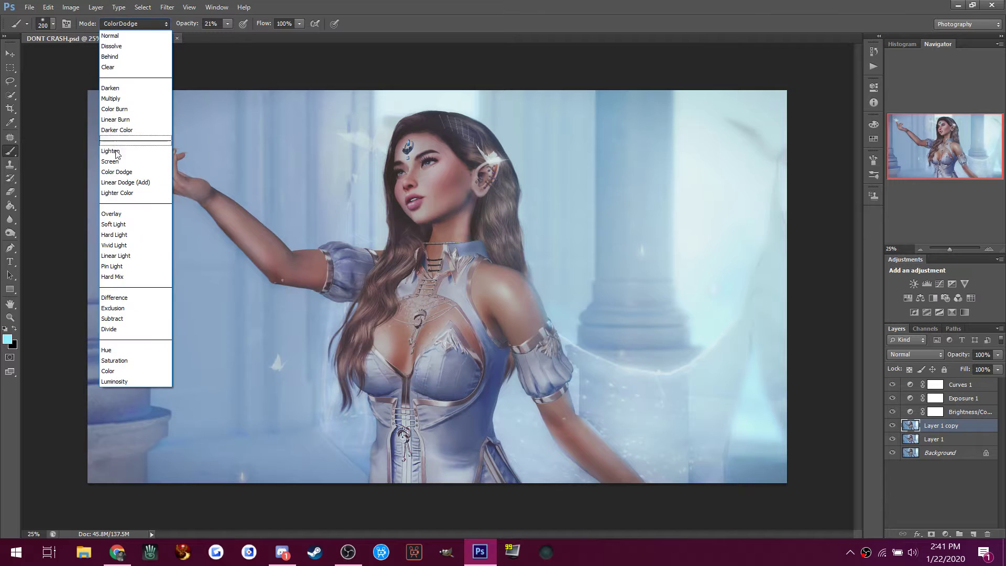
pyautogui.click(121, 224)
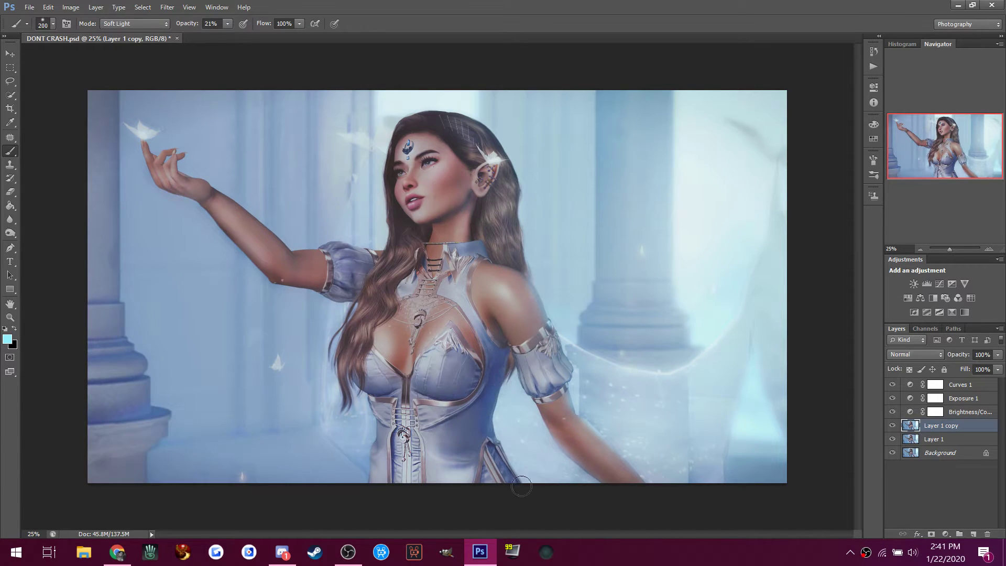
pyautogui.rightClick(523, 273)
pyautogui.press('Escape')
pyautogui.press(']')
pyautogui.press(']')
pyautogui.press(']')
pyautogui.press(']')
pyautogui.press(']')
pyautogui.press(']')
pyautogui.press(']')
pyautogui.press(']')
pyautogui.press(']')
pyautogui.press(']')
pyautogui.press(']')
pyautogui.press(']')
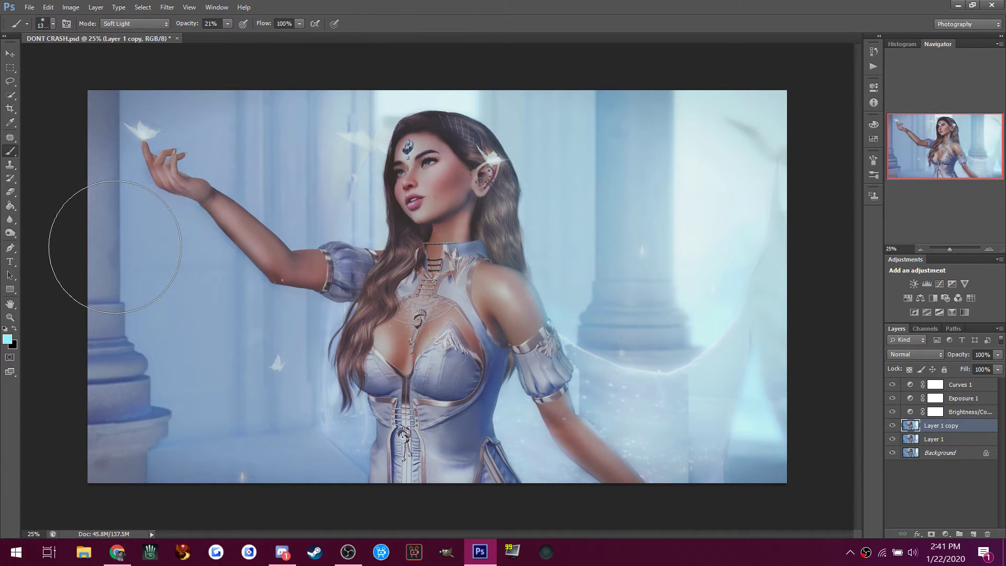
# Check Discord for new voice-text-chat replies and return to the portrait in Photoshop.
pyautogui.click(269, 557)
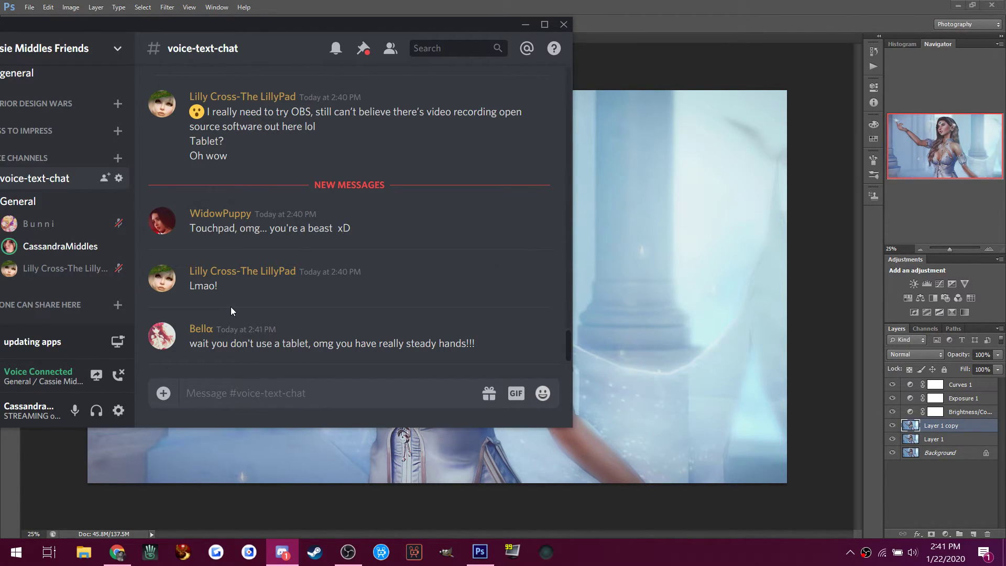
pyautogui.click(623, 14)
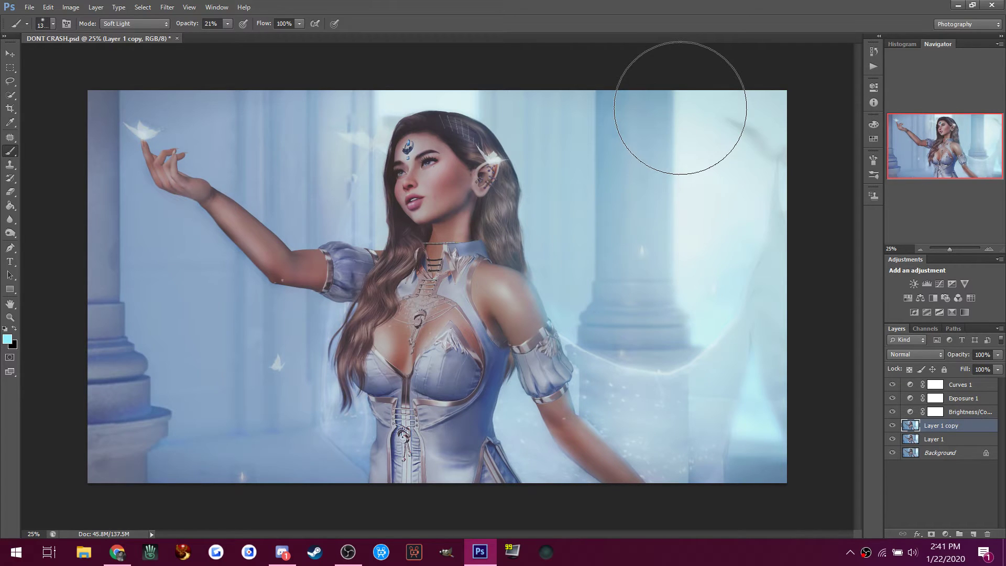
# Lighten the midtones of the face, chest and long front hair with the Dodge tool.
pyautogui.click(10, 233)
pyautogui.click(35, 235)
pyautogui.moveTo(442, 169)
pyautogui.mouseDown()
pyautogui.moveTo(447, 164)
pyautogui.moveTo(442, 178)
pyautogui.moveTo(407, 174)
pyautogui.mouseUp()
pyautogui.moveTo(416, 264); pyautogui.dragTo(417, 267)
pyautogui.moveTo(432, 350); pyautogui.dragTo(440, 333)
pyautogui.moveTo(365, 347); pyautogui.dragTo(360, 341)
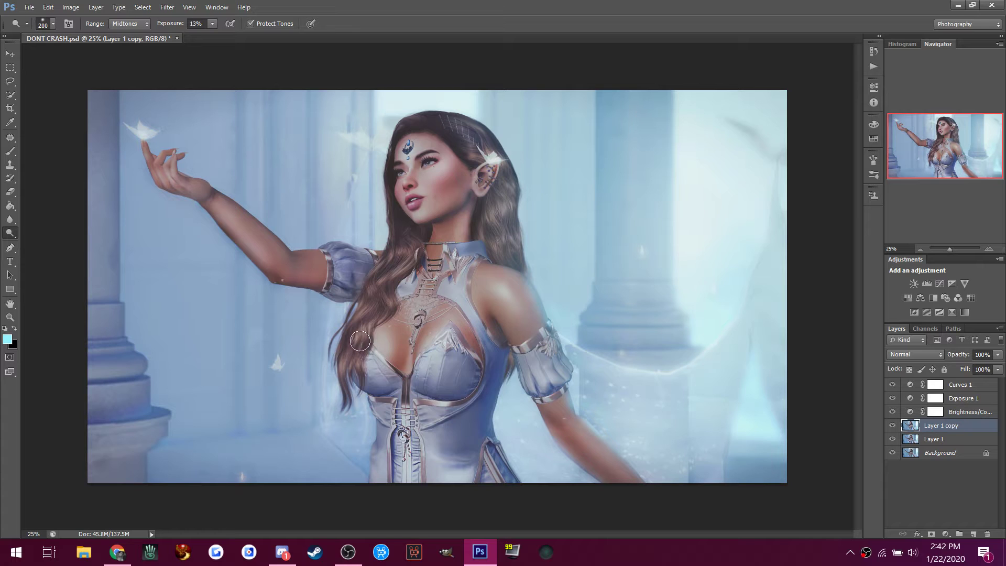
# Darken the long hair beside the neck with the Burn tool and set its range to Shadows.
pyautogui.moveTo(10, 219); pyautogui.dragTo(47, 229)
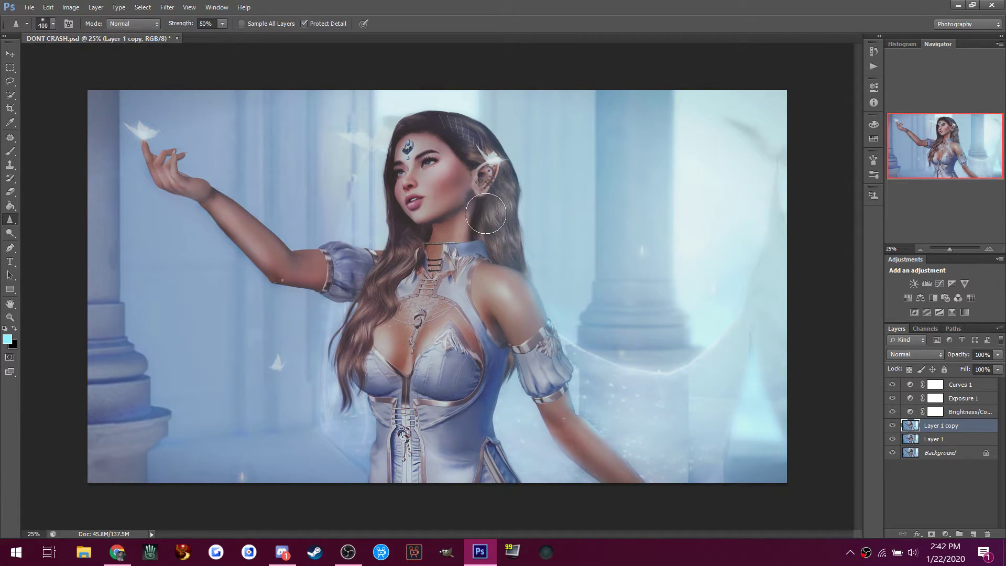
pyautogui.click(11, 234)
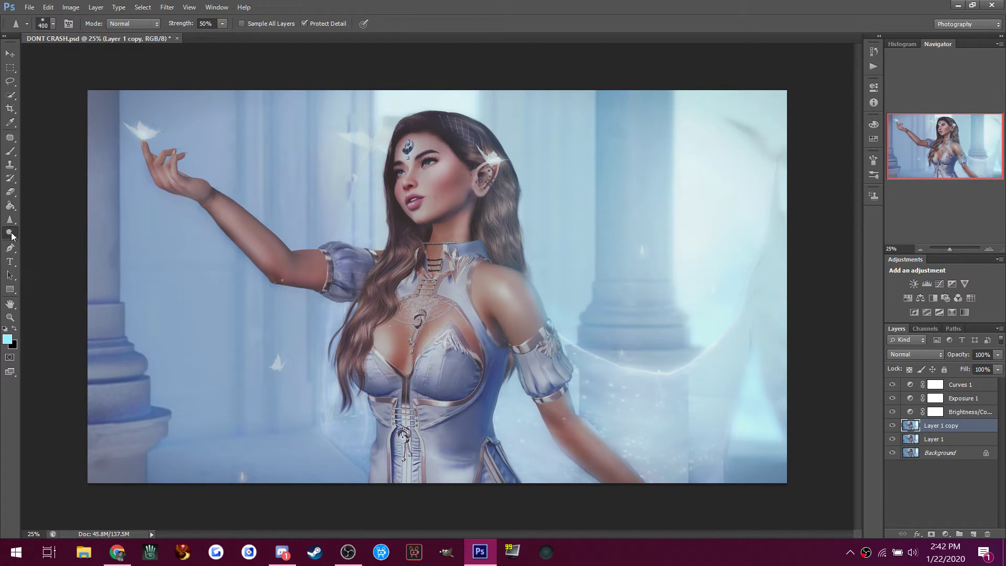
pyautogui.moveTo(11, 235); pyautogui.dragTo(10, 236)
pyautogui.click(38, 241)
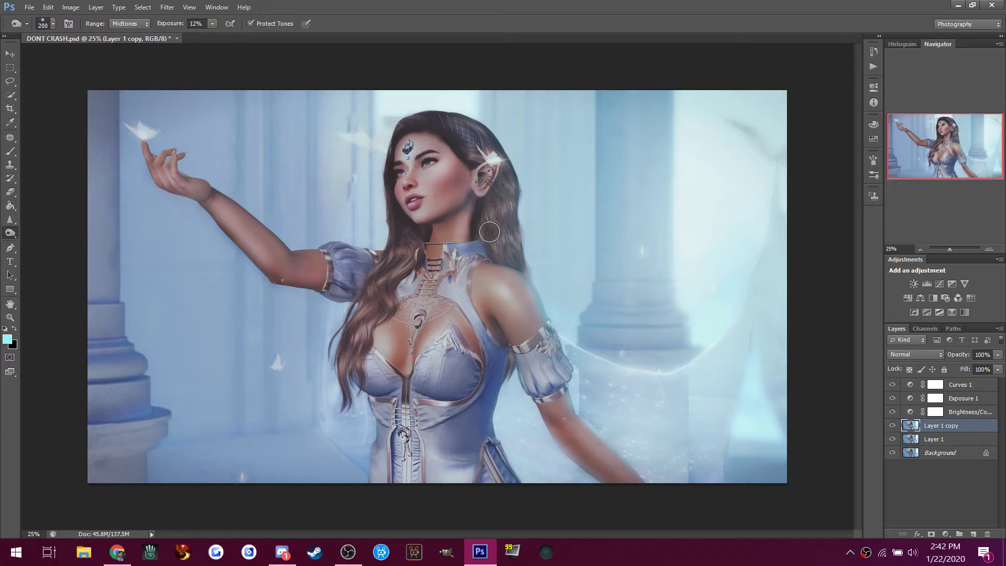
pyautogui.click(130, 24)
pyautogui.click(125, 33)
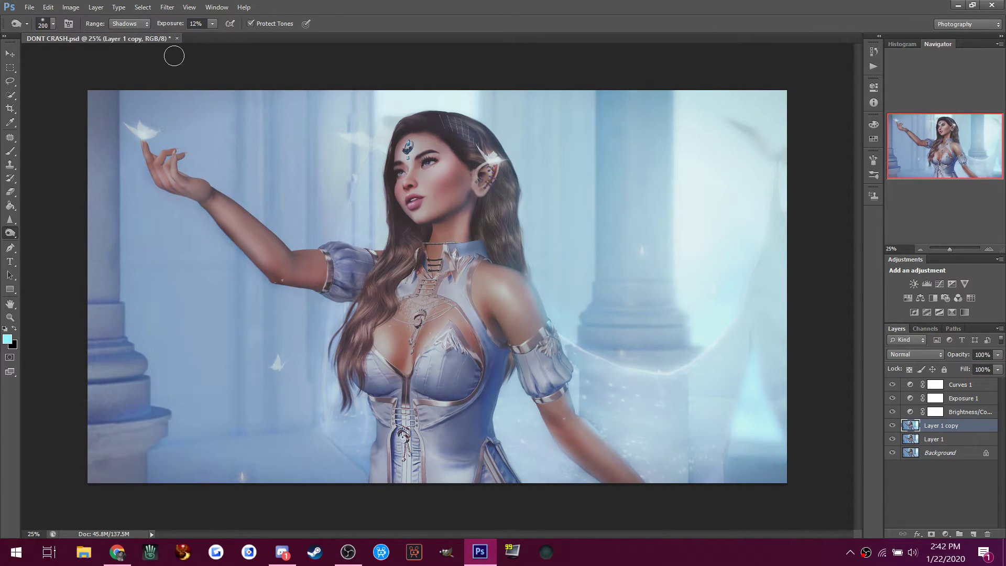
# Open Snapshot_036 from the Desktop as a second document.
pyautogui.click(30, 7)
pyautogui.click(39, 32)
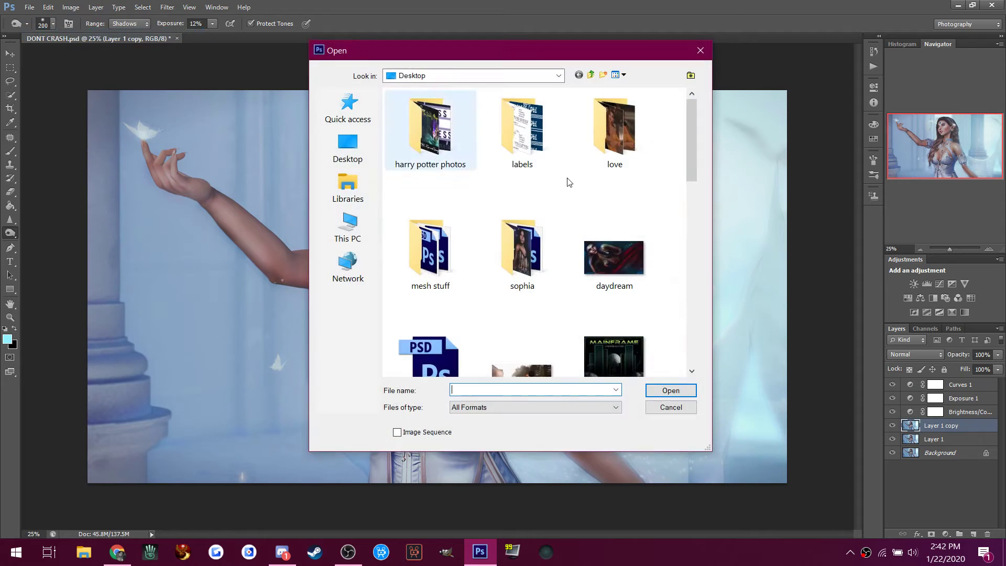
pyautogui.scroll(-10, 637, 165)
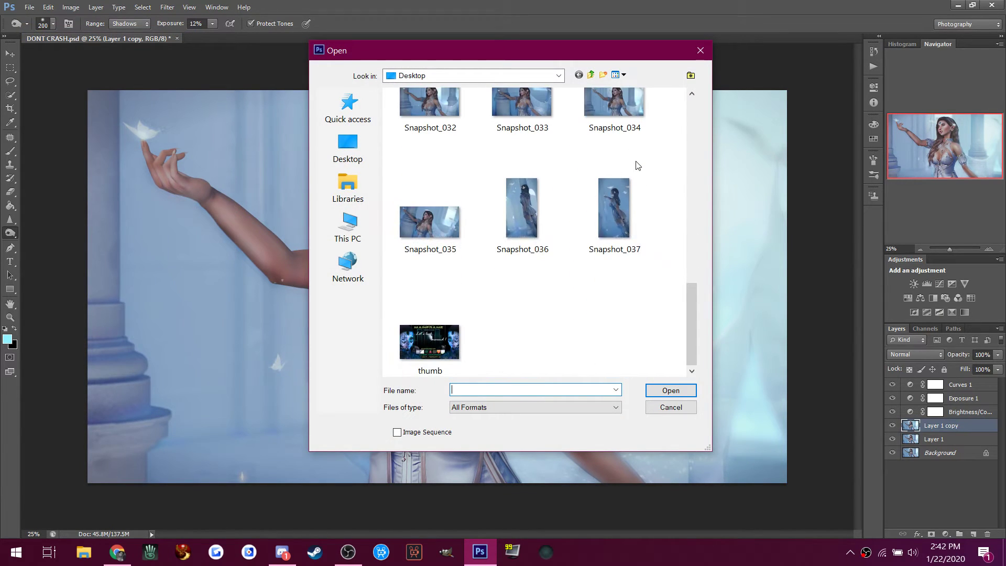
pyautogui.click(529, 215)
pyautogui.click(671, 390)
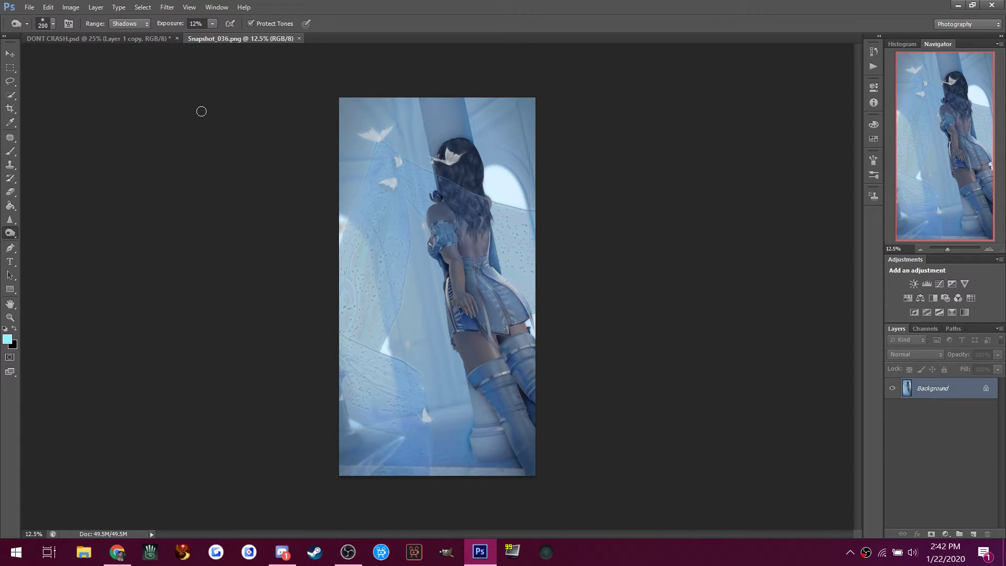
# Check the recording program and the latest Discord chat messages, then return to Photoshop.
pyautogui.click(348, 559)
pyautogui.click(348, 552)
pyautogui.click(283, 555)
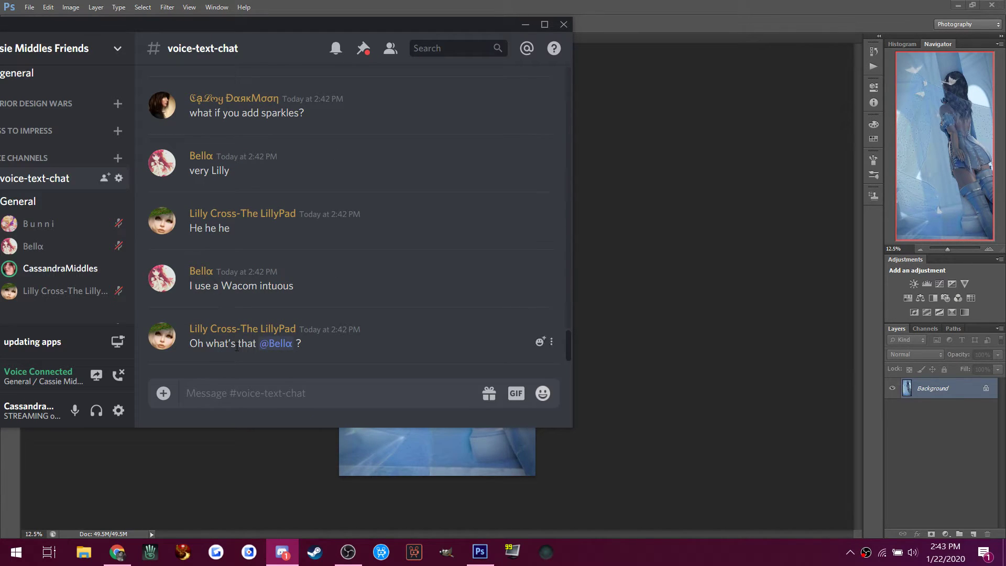
pyautogui.click(605, 18)
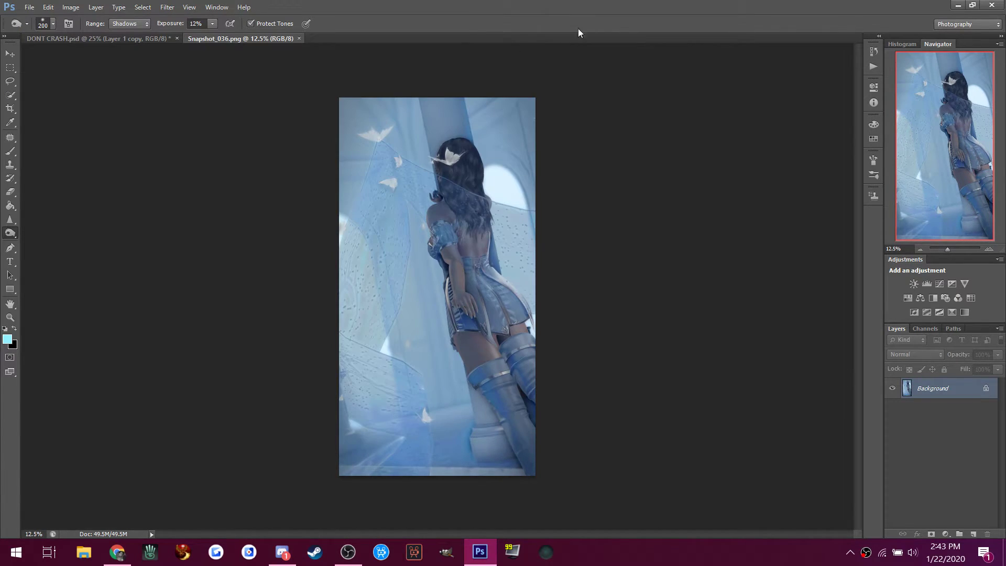
# Return to the DONT CRASH.psd document and enlarge the Burn tool's brush to 800.
pyautogui.click(118, 40)
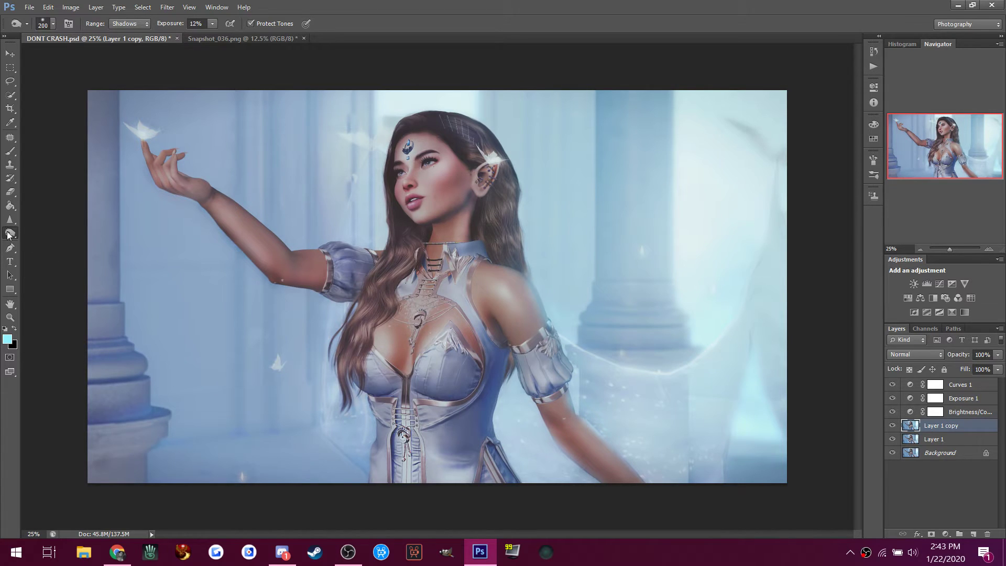
pyautogui.press(']')
pyautogui.press(']')
pyautogui.press(']')
pyautogui.press(']')
pyautogui.press(']')
pyautogui.press(']')
pyautogui.press(']')
# Duplicate Layer 1 copy and save DONT CRASH.psd.
pyautogui.hotkey('ctrl', 'j')
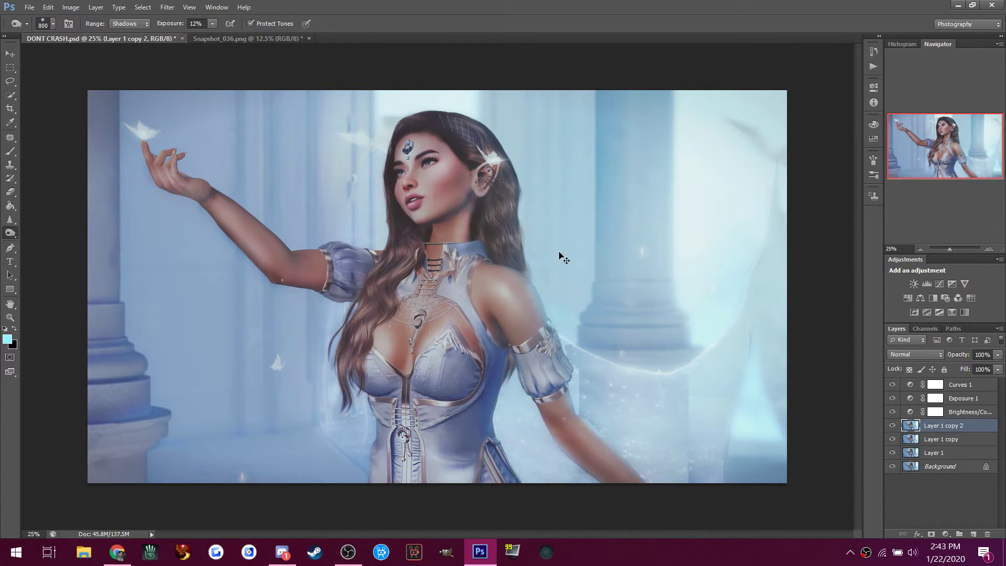
pyautogui.hotkey('ctrl', 's')
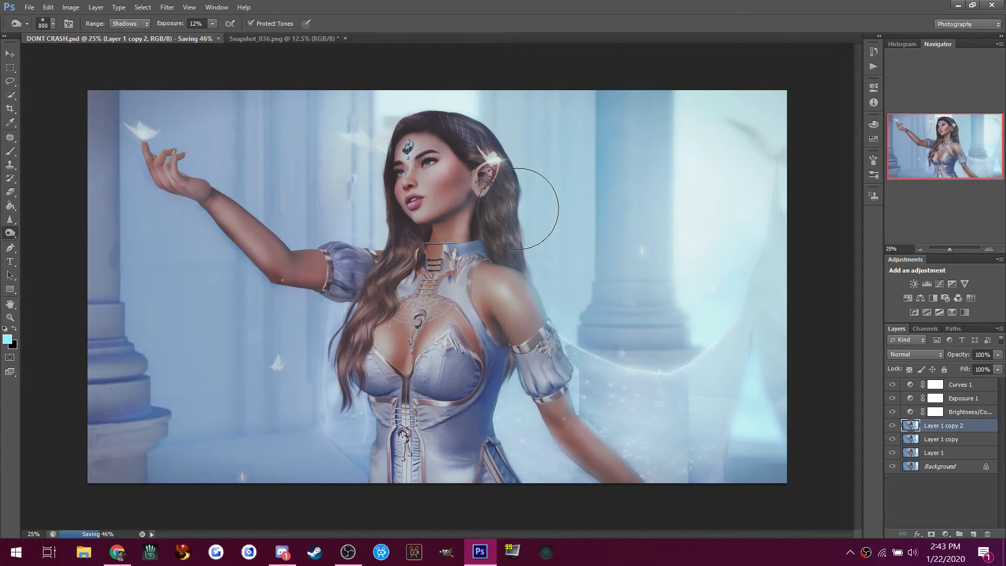
# Burn the background columns and bright areas around the figure with the range set to Midtones.
pyautogui.click(310, 137)
pyautogui.click(118, 24)
pyautogui.click(121, 46)
pyautogui.moveTo(534, 164)
pyautogui.mouseDown()
pyautogui.moveTo(539, 144)
pyautogui.moveTo(560, 189)
pyautogui.moveTo(564, 293)
pyautogui.moveTo(545, 123)
pyautogui.moveTo(572, 287)
pyautogui.moveTo(579, 252)
pyautogui.moveTo(600, 335)
pyautogui.mouseUp()
pyautogui.moveTo(701, 168)
pyautogui.mouseDown()
pyautogui.moveTo(717, 356)
pyautogui.moveTo(724, 326)
pyautogui.moveTo(741, 389)
pyautogui.moveTo(759, 330)
pyautogui.moveTo(738, 470)
pyautogui.moveTo(768, 391)
pyautogui.mouseUp()
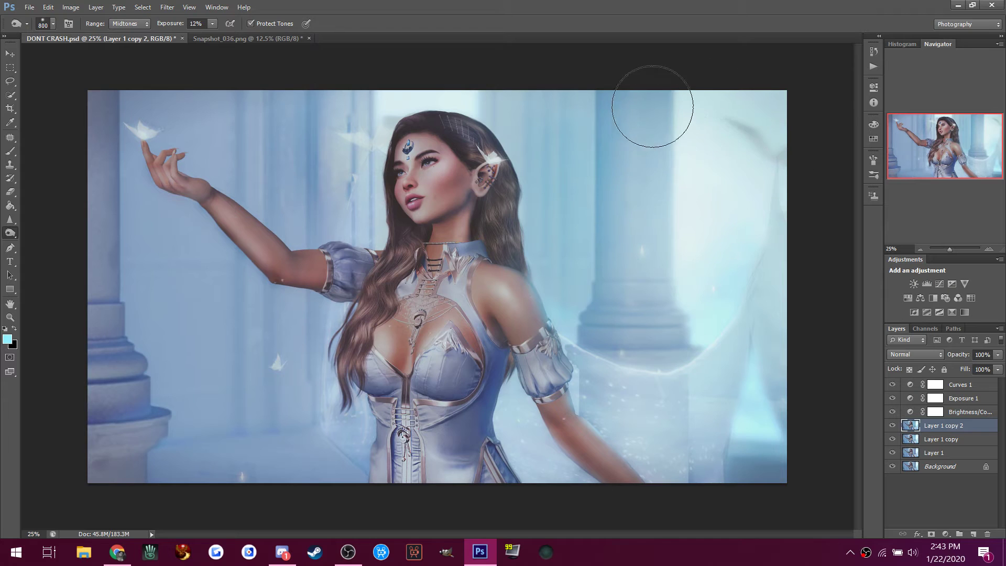
pyautogui.moveTo(588, 66); pyautogui.dragTo(601, 235)
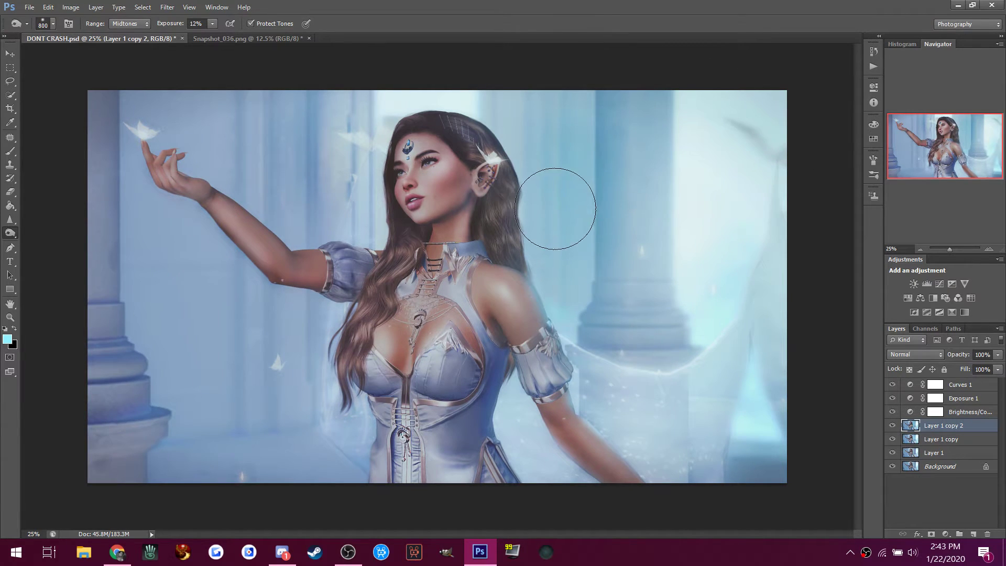
pyautogui.moveTo(341, 160)
pyautogui.mouseDown()
pyautogui.moveTo(350, 122)
pyautogui.moveTo(341, 199)
pyautogui.mouseUp()
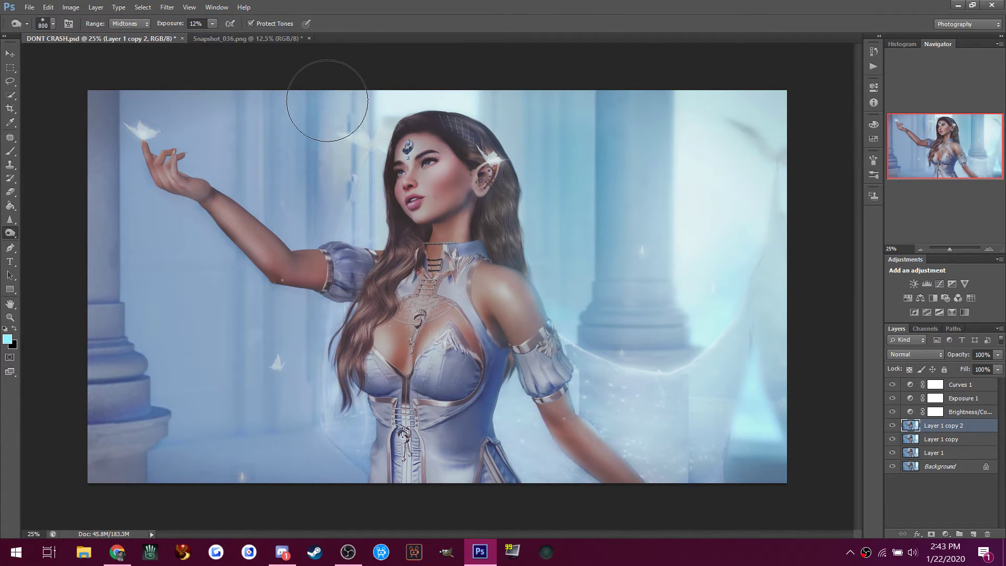
pyautogui.rightClick(516, 431)
pyautogui.click(490, 430)
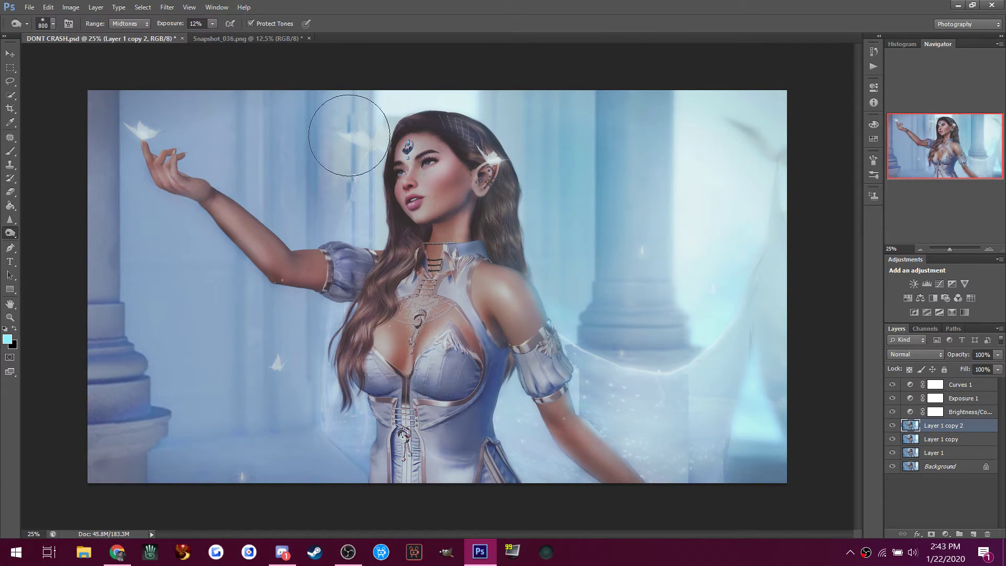
pyautogui.click(945, 298)
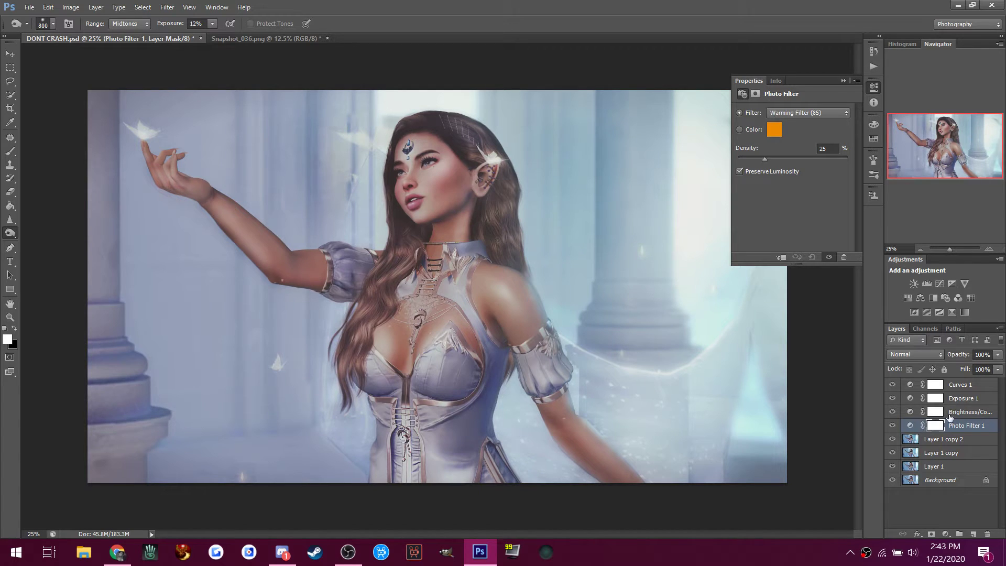
pyautogui.click(966, 429)
pyautogui.press('Delete')
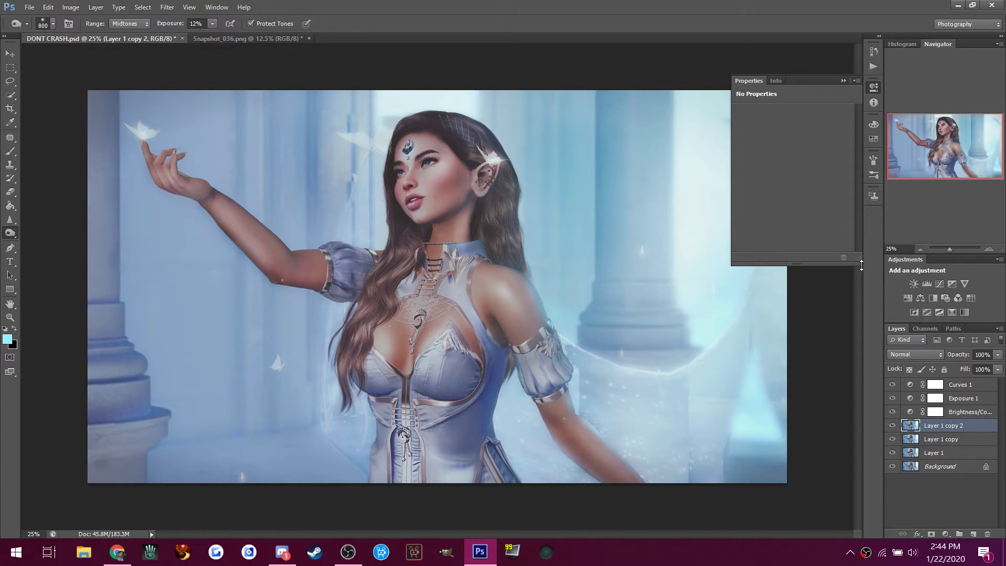
# Add a Brightness/Contrast adjustment layer directly above Layer 1 copy 2 and fine-tune its setting.
pyautogui.click(912, 284)
pyautogui.click(769, 140)
pyautogui.moveTo(776, 138); pyautogui.dragTo(791, 137)
pyautogui.click(843, 81)
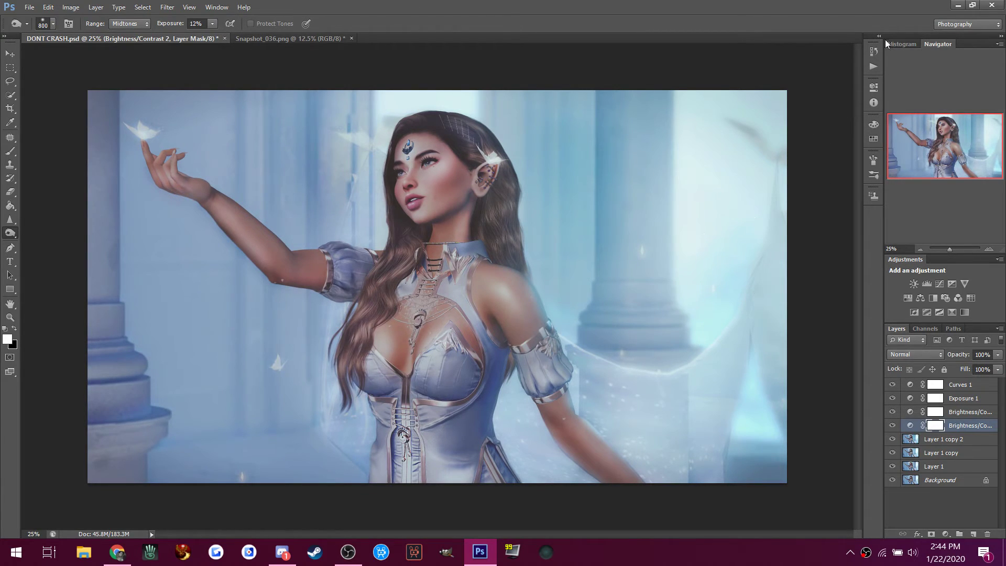
# Add a Vibrance adjustment layer with vibrance +18, and reselect Layer 1 copy 2.
pyautogui.click(964, 284)
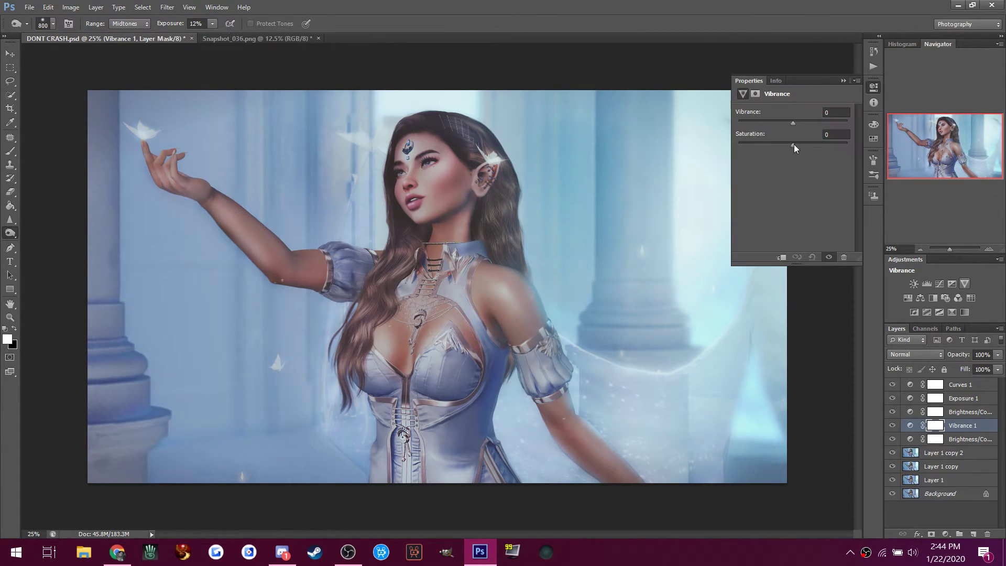
pyautogui.moveTo(804, 125); pyautogui.dragTo(803, 125)
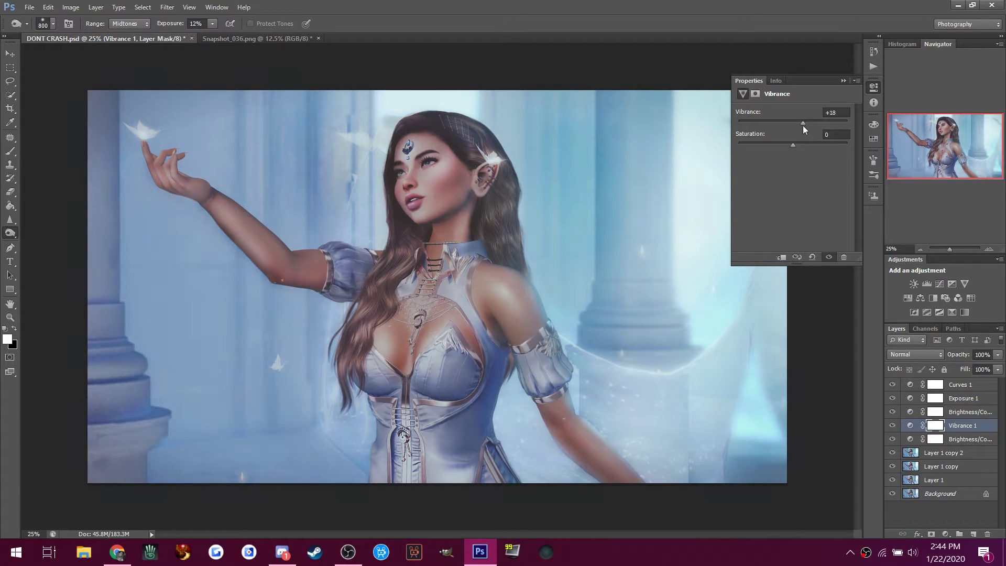
pyautogui.click(939, 453)
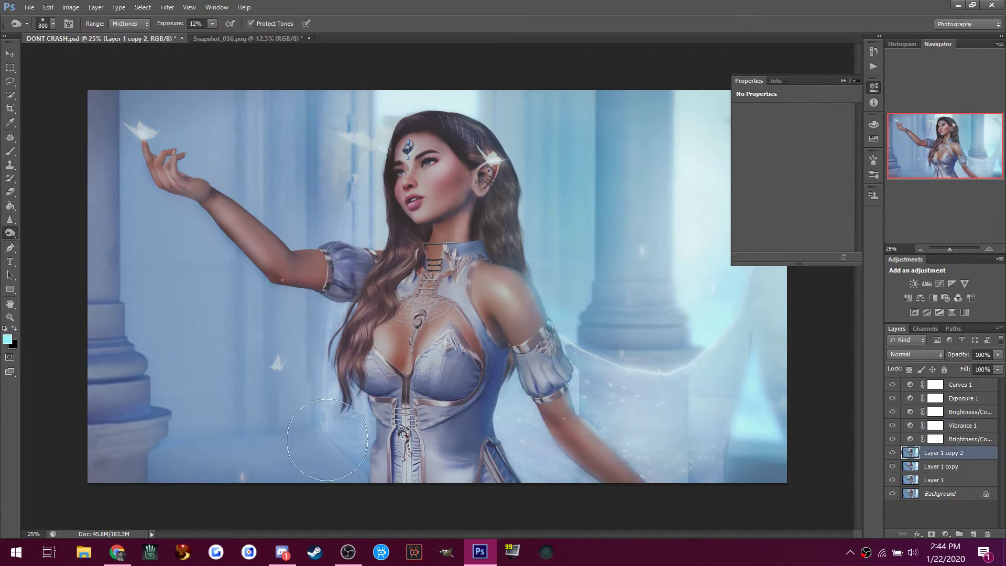
# Read the recent messages in Discord's voice-text-chat channel, then return to Photoshop and collapse the adjustment properties.
pyautogui.click(282, 552)
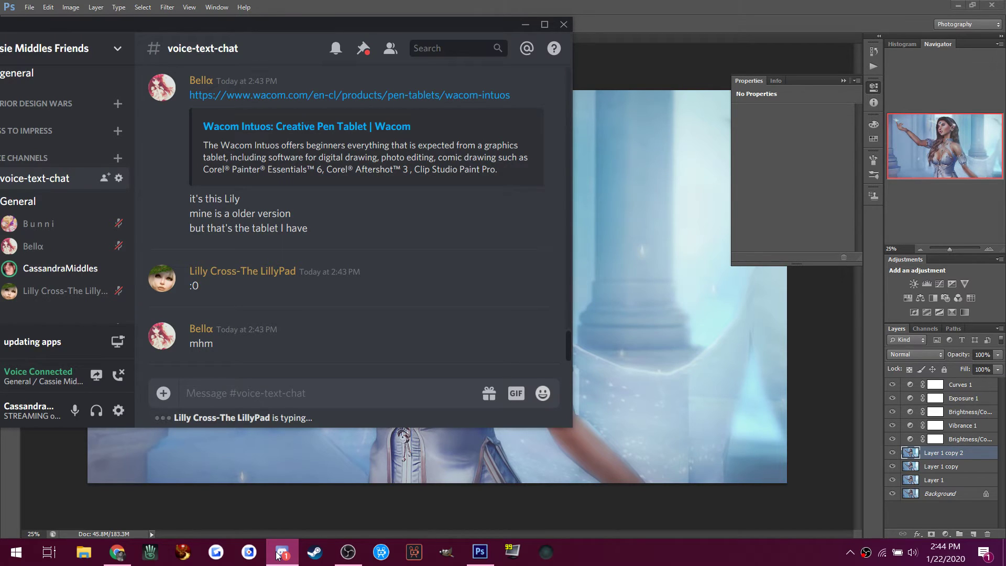
pyautogui.scroll(3, 257, 317)
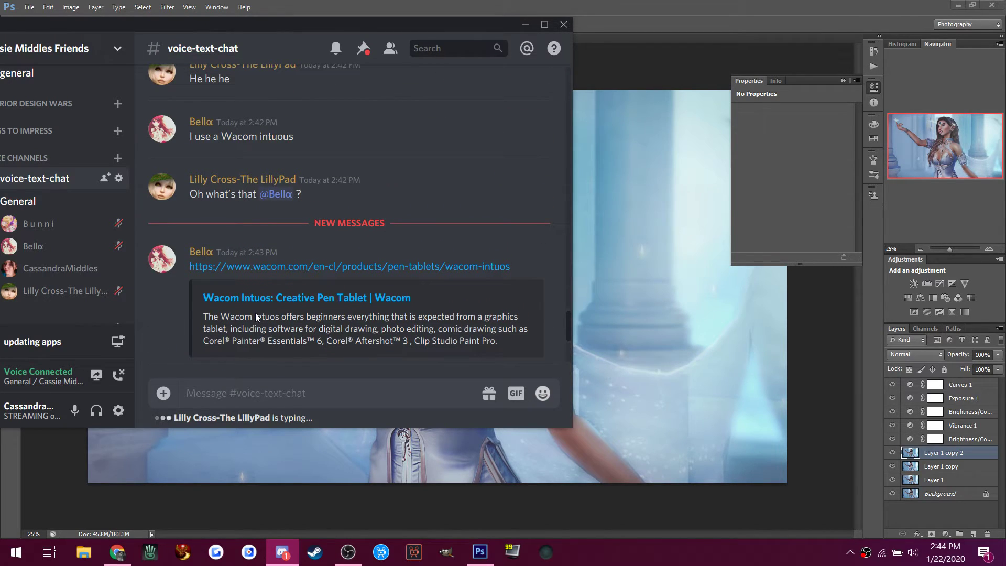
pyautogui.scroll(-3, 257, 317)
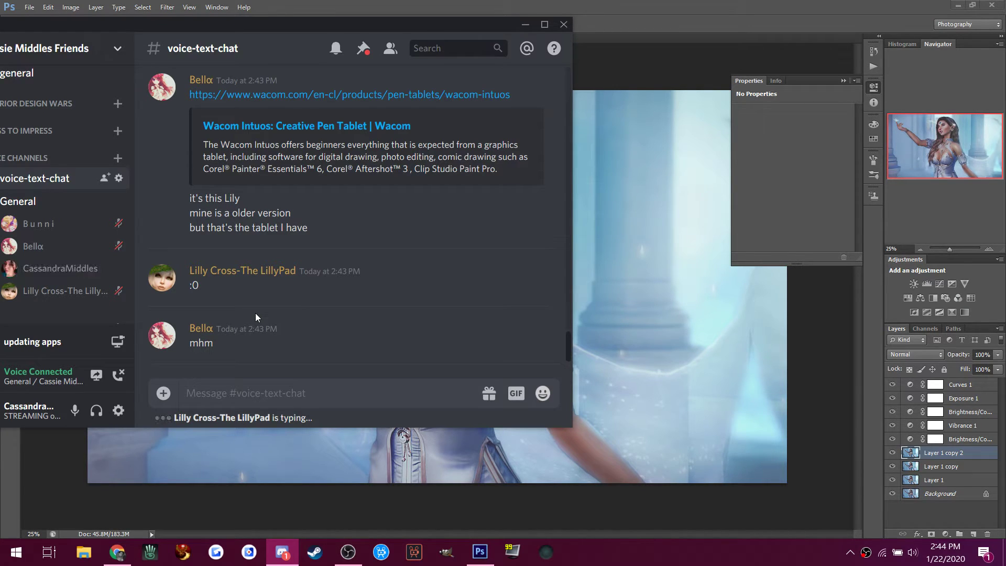
pyautogui.click(600, 55)
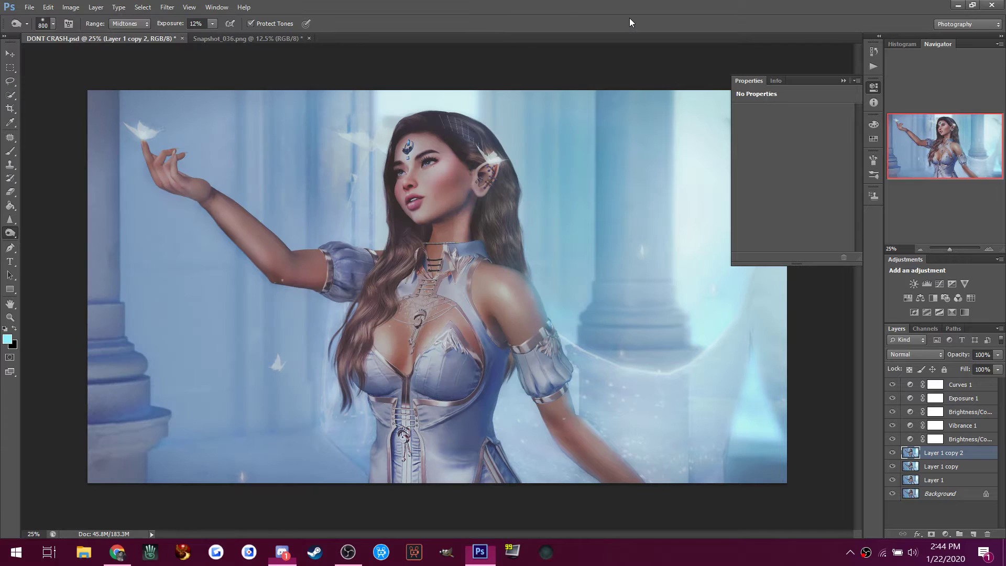
pyautogui.click(843, 81)
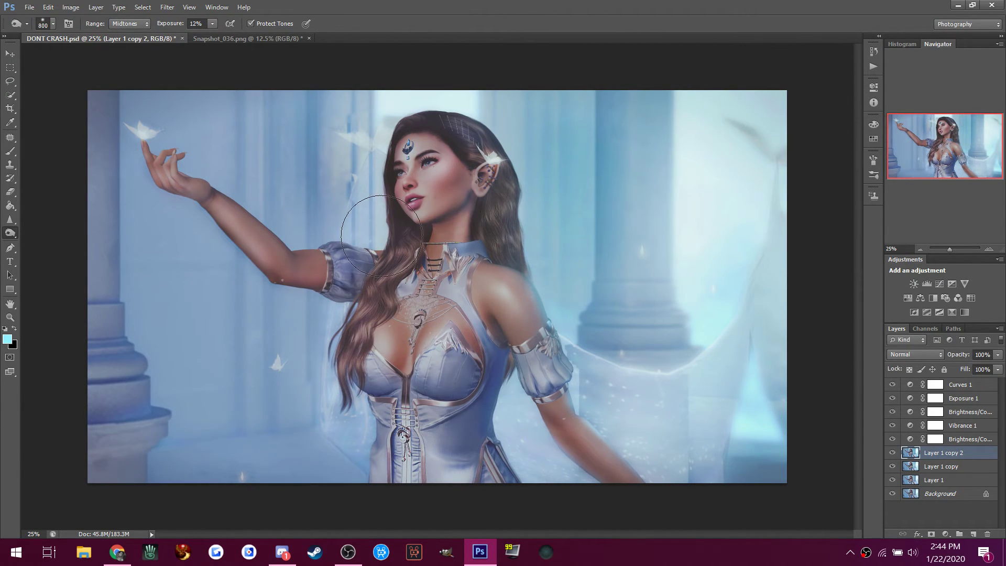
# Switch to Chrome and open the DeviantArt home page in a new tab.
pyautogui.click(119, 559)
pyautogui.click(511, 11)
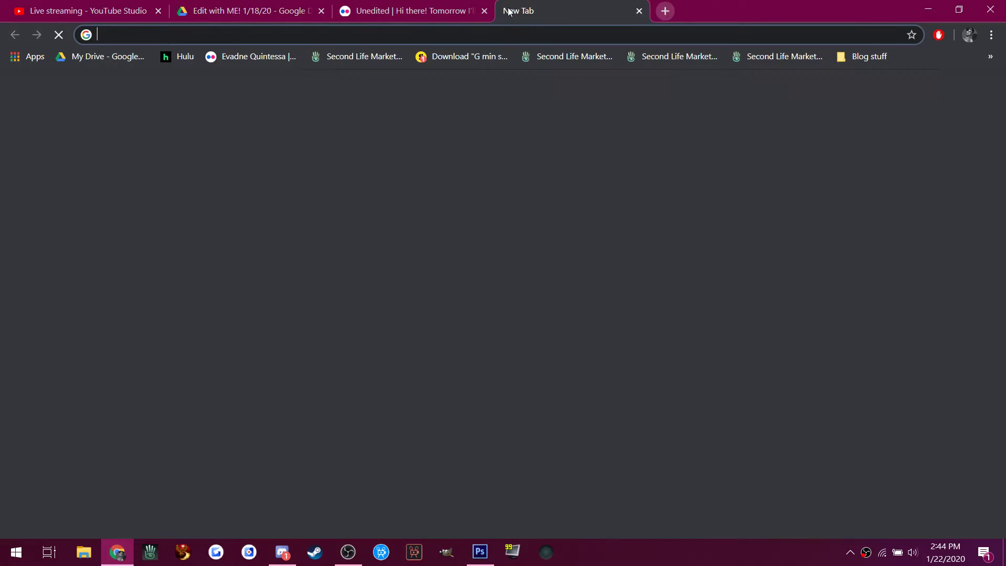
pyautogui.write('dev')
pyautogui.press('Return')
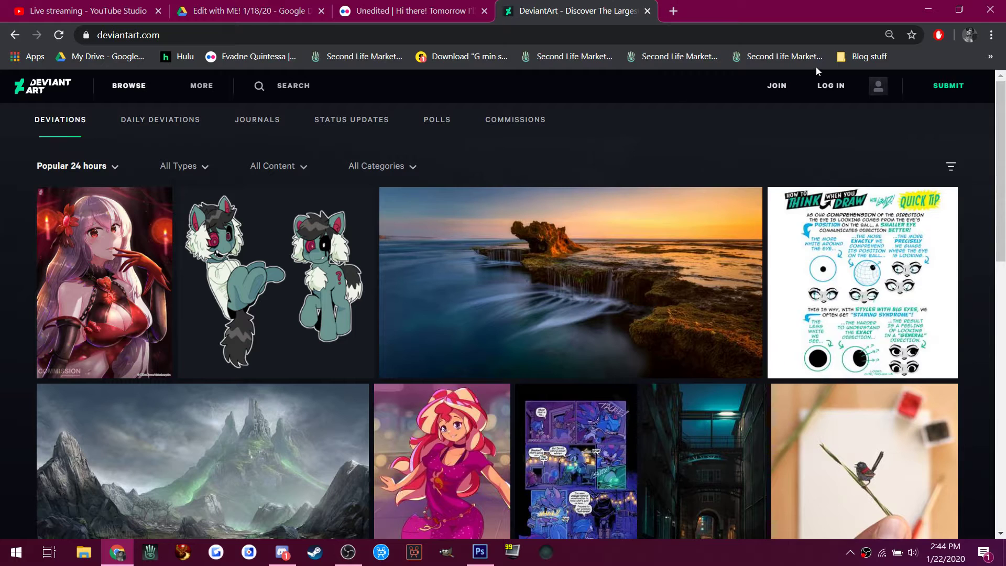
pyautogui.click(830, 88)
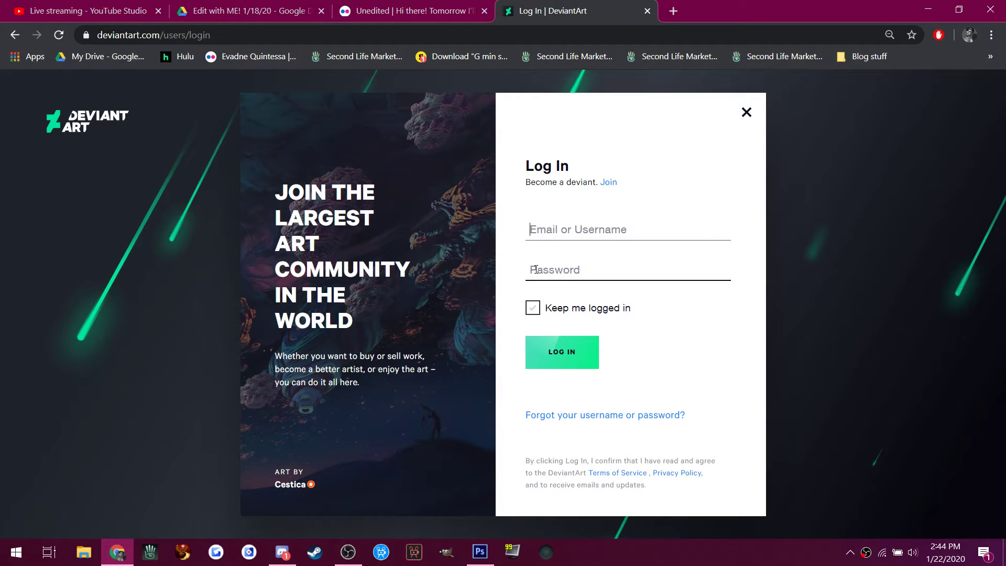
pyautogui.click(563, 222)
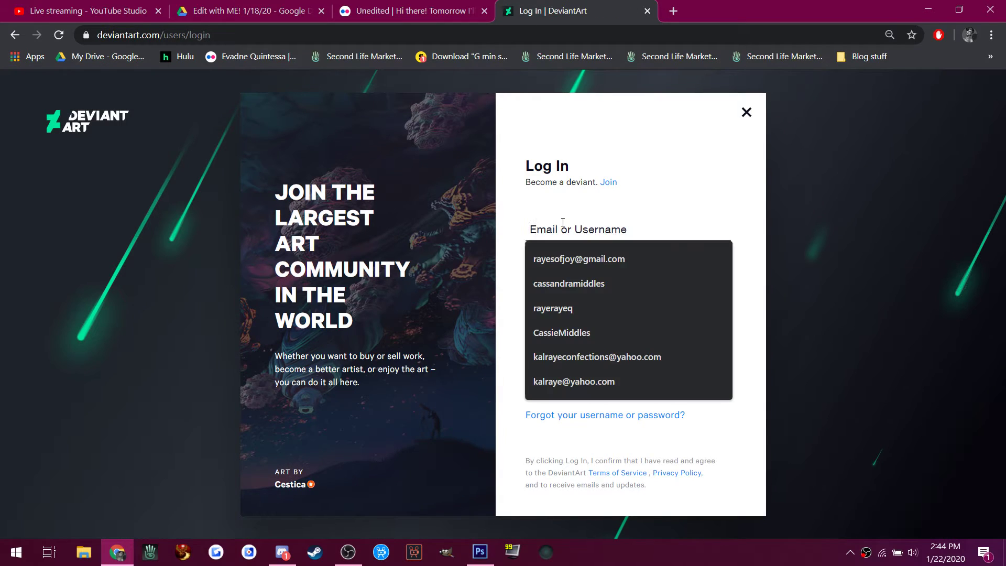
pyautogui.click(746, 112)
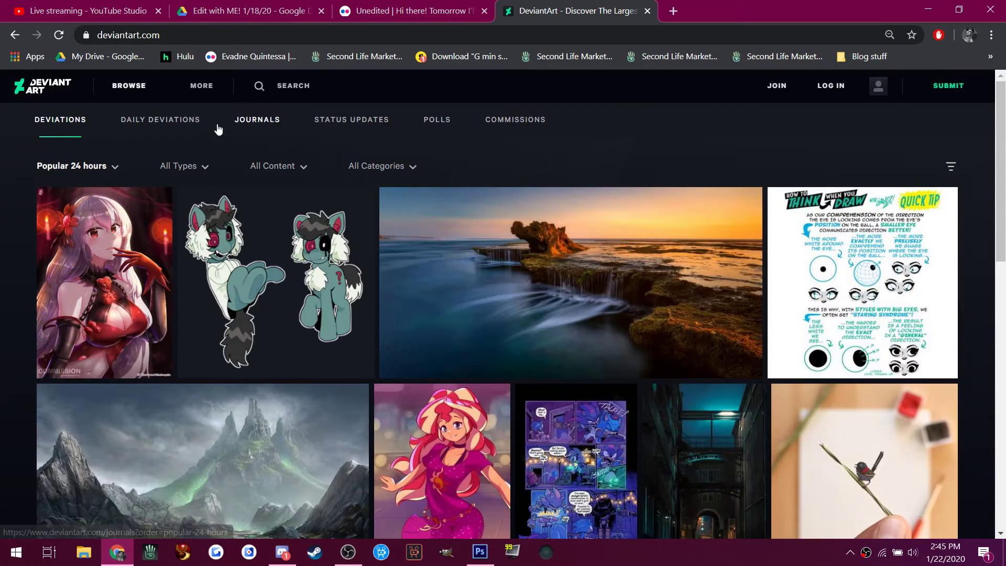
# Search DeviantArt for "overlay lighting".
pyautogui.click(289, 89)
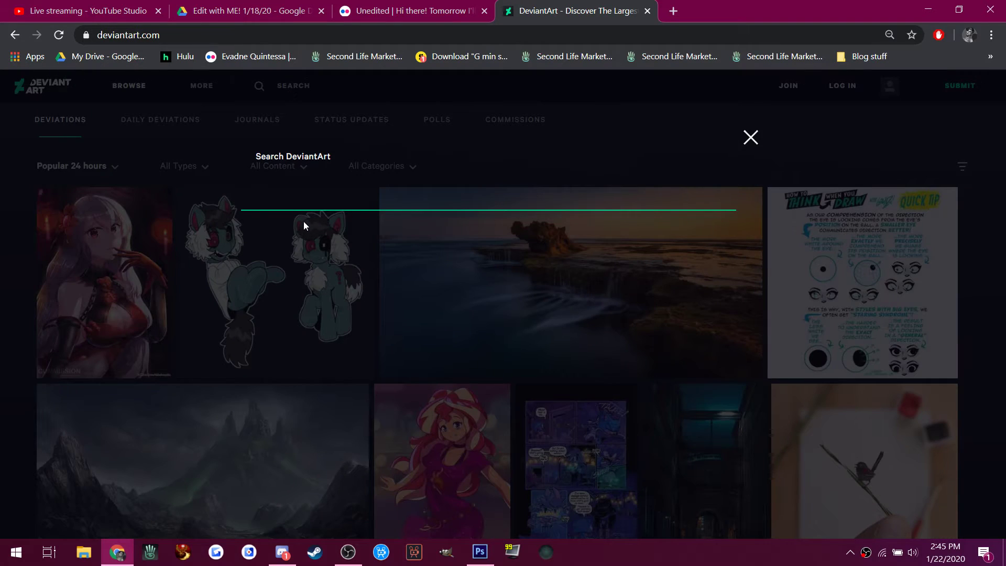
pyautogui.write('overlay lighting')
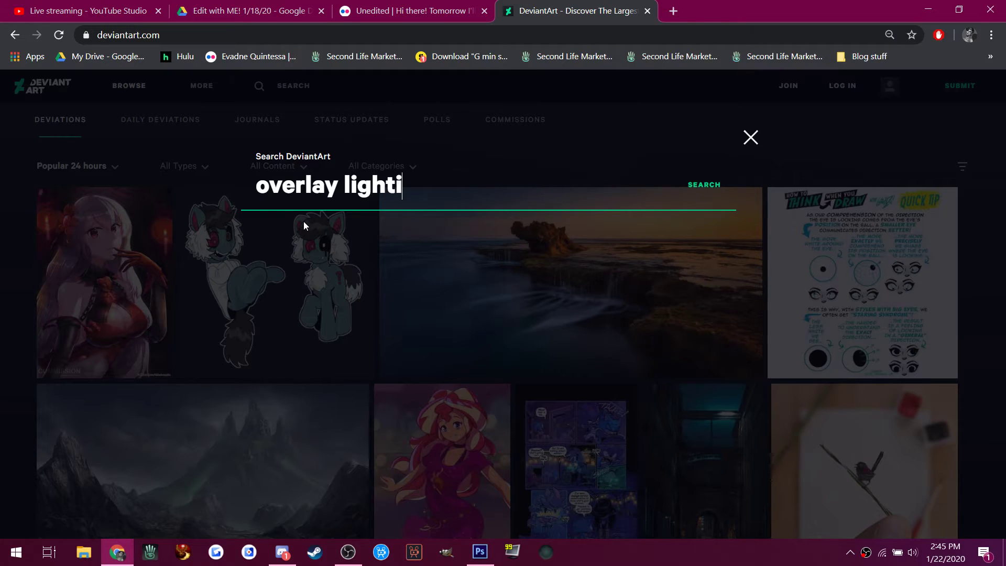
pyautogui.press('Return')
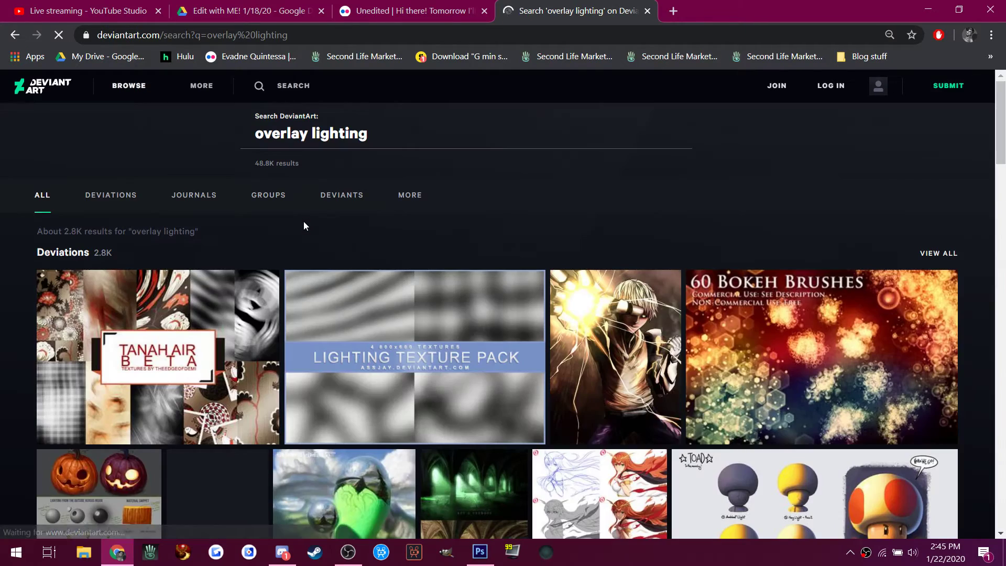
# Browse through the mixed "overlay lighting" search results for a usable lighting overlay and return to their beginning.
pyautogui.scroll(-12, 270, 387)
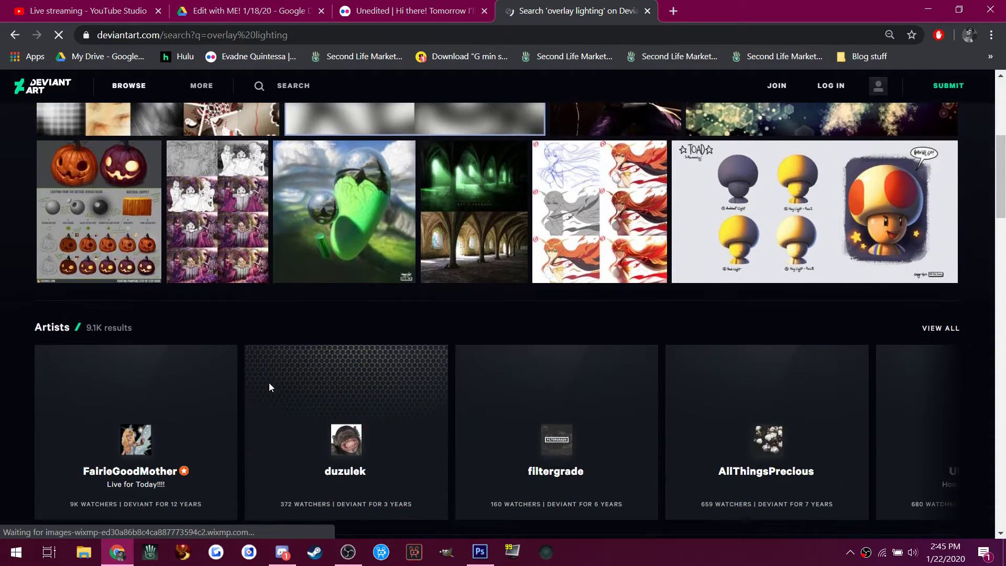
pyautogui.scroll(-7, 269, 388)
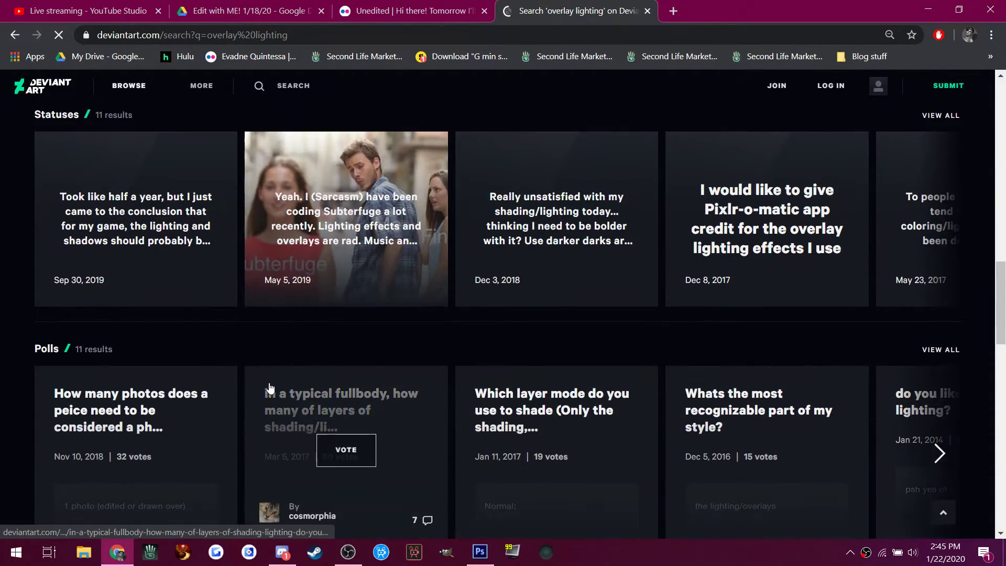
pyautogui.scroll(-14, 270, 388)
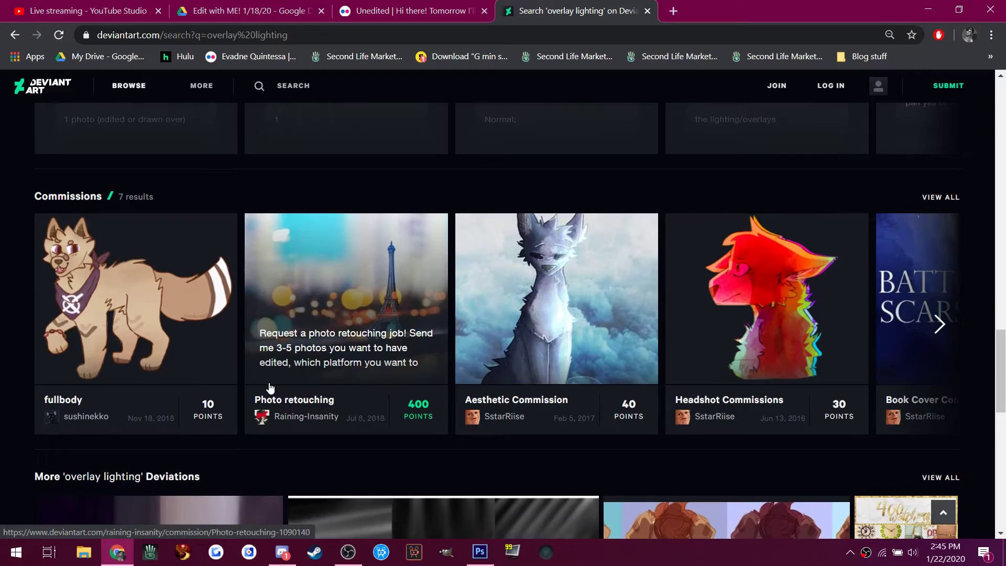
pyautogui.scroll(-12, 270, 387)
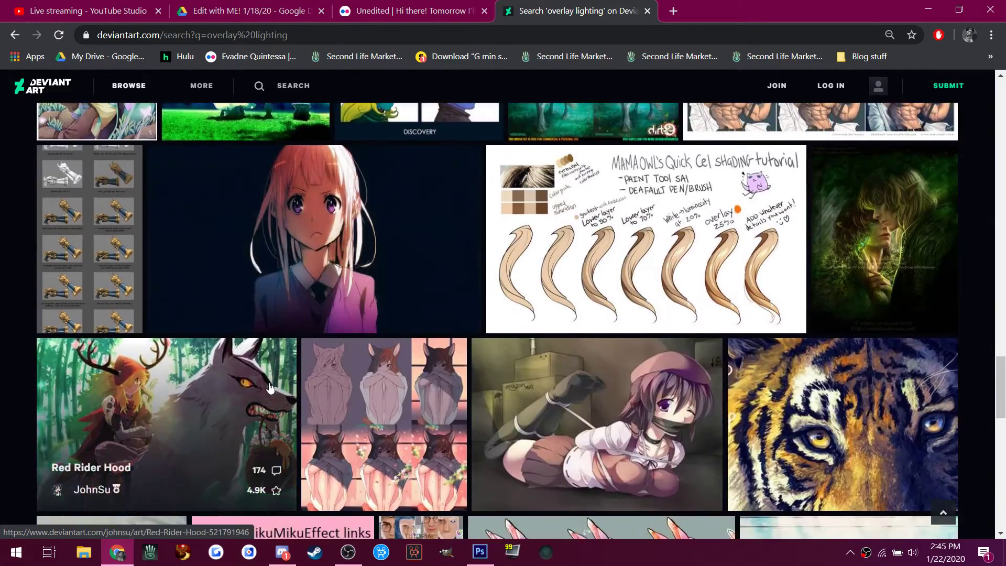
pyautogui.scroll(-8, 269, 388)
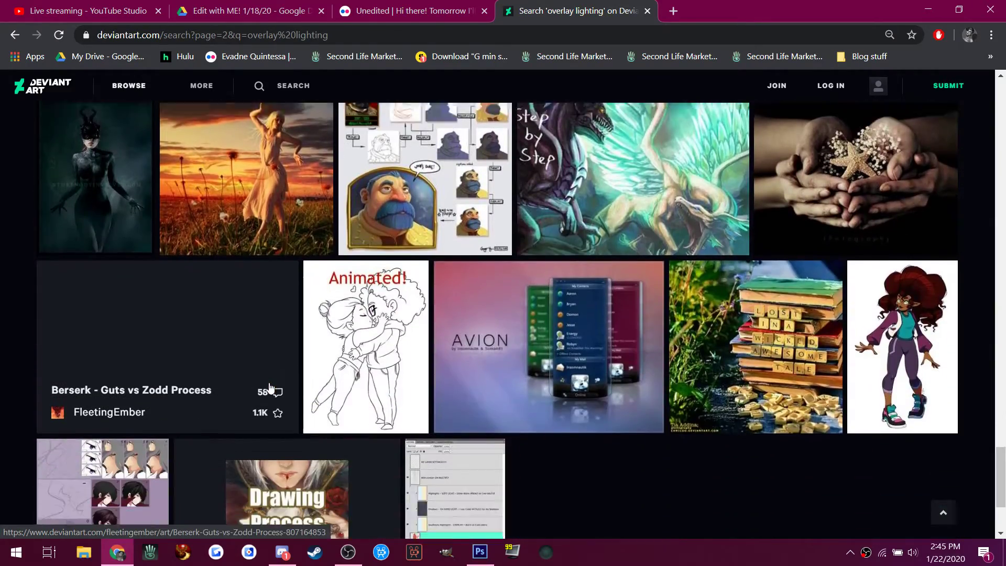
pyautogui.scroll(-13, 270, 388)
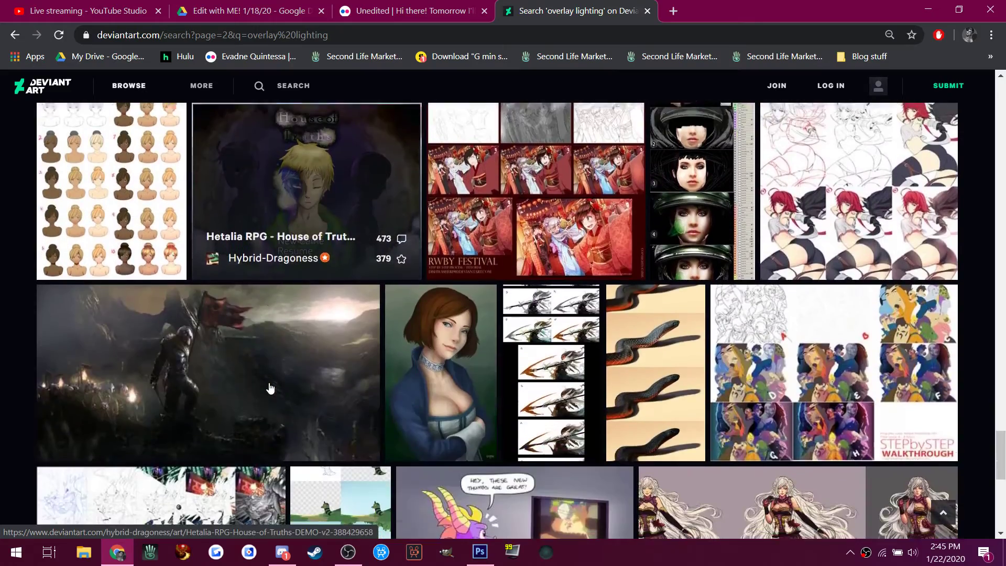
pyautogui.scroll(-10, 270, 388)
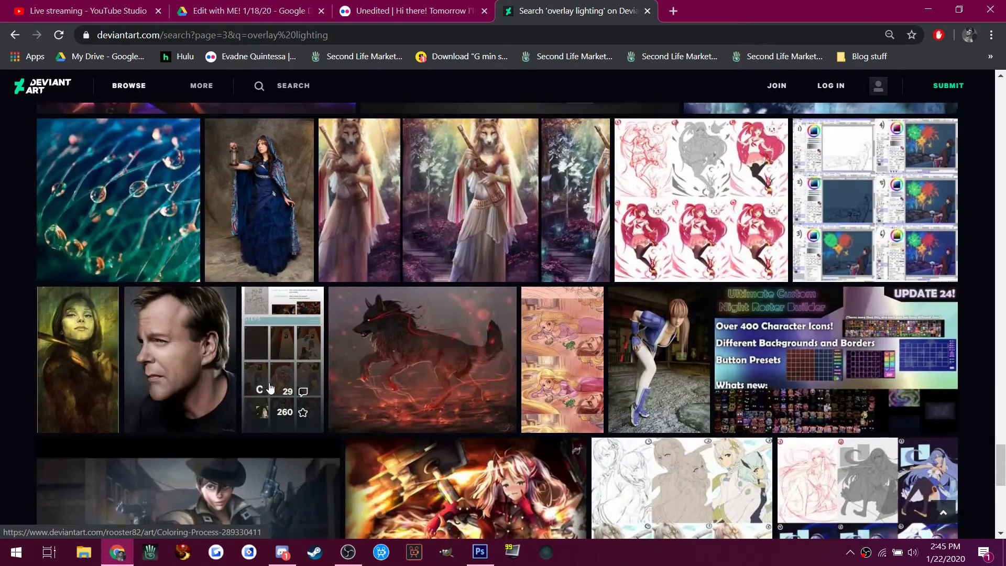
pyautogui.press('Home')
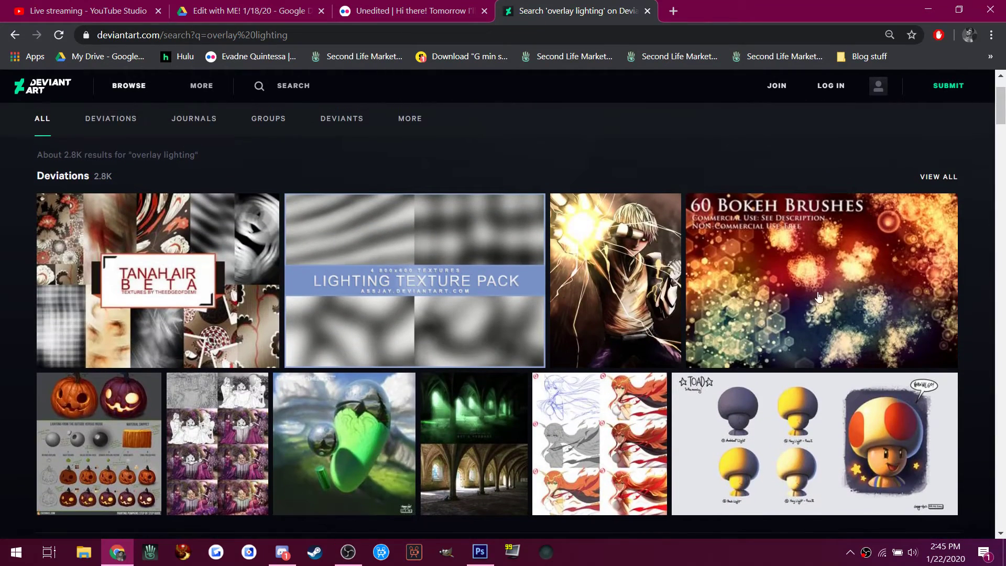
# Show all deviations for "overlay lighting" and look through them for suitable lighting overlays.
pyautogui.click(937, 177)
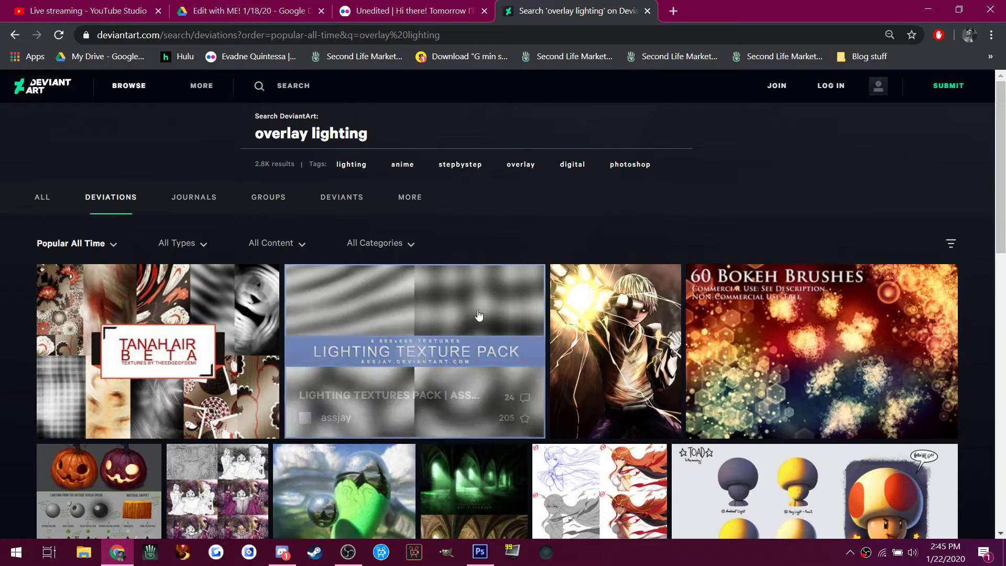
pyautogui.scroll(-10, 478, 315)
pyautogui.scroll(-6, 479, 314)
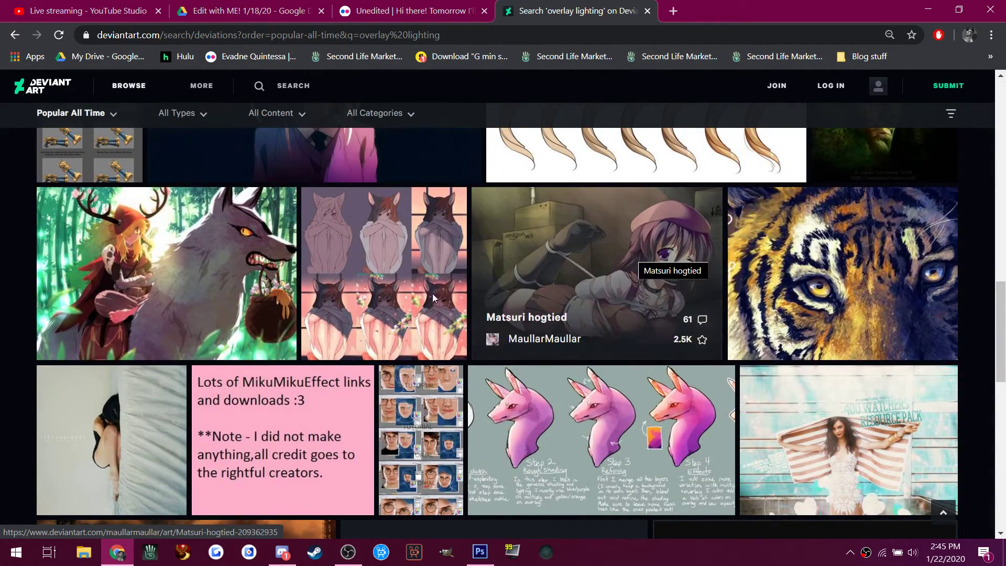
pyautogui.scroll(-11, 376, 354)
pyautogui.scroll(-9, 376, 354)
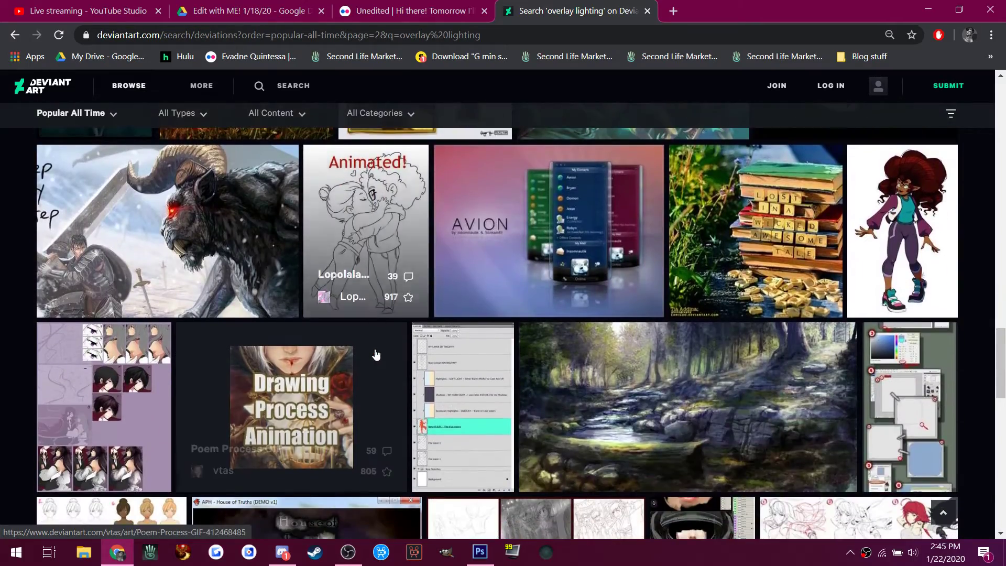
pyautogui.scroll(12, 376, 354)
pyautogui.scroll(20, 375, 354)
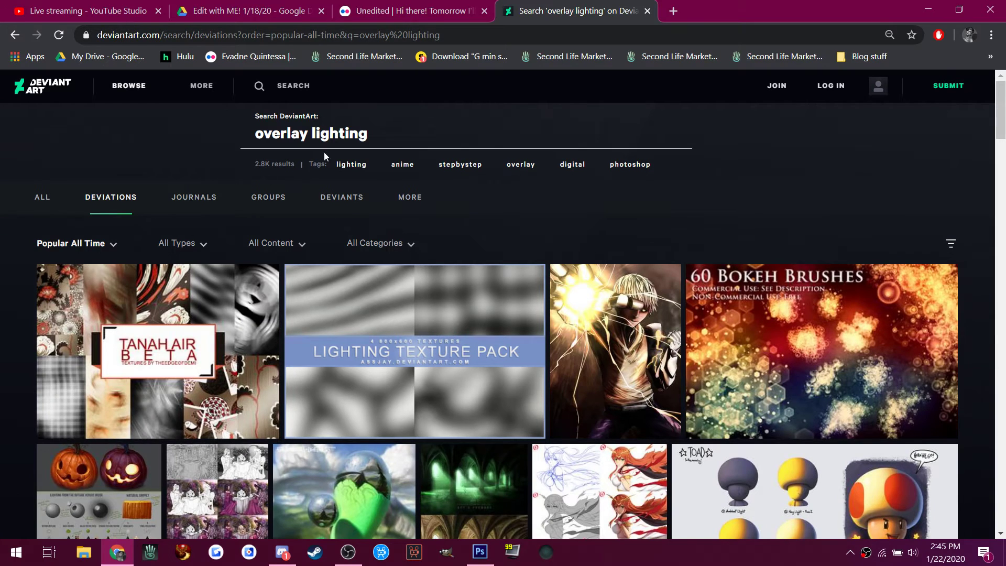
# Filter the "overlay lighting" deviations to Resource content and look through the textures and overlays.
pyautogui.click(192, 243)
pyautogui.click(193, 242)
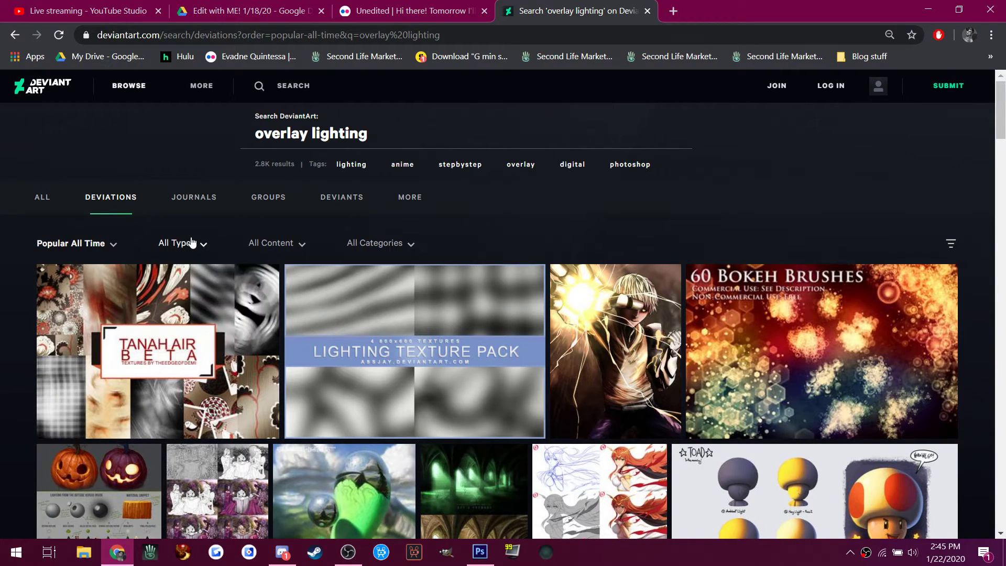
pyautogui.click(274, 244)
pyautogui.click(283, 350)
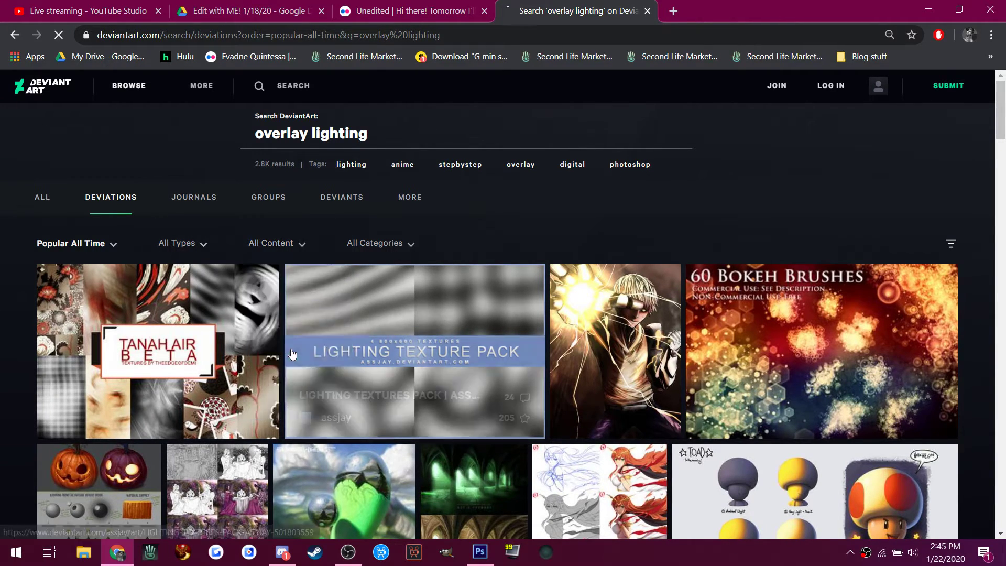
pyautogui.scroll(-2, 307, 244)
pyautogui.scroll(-5, 308, 248)
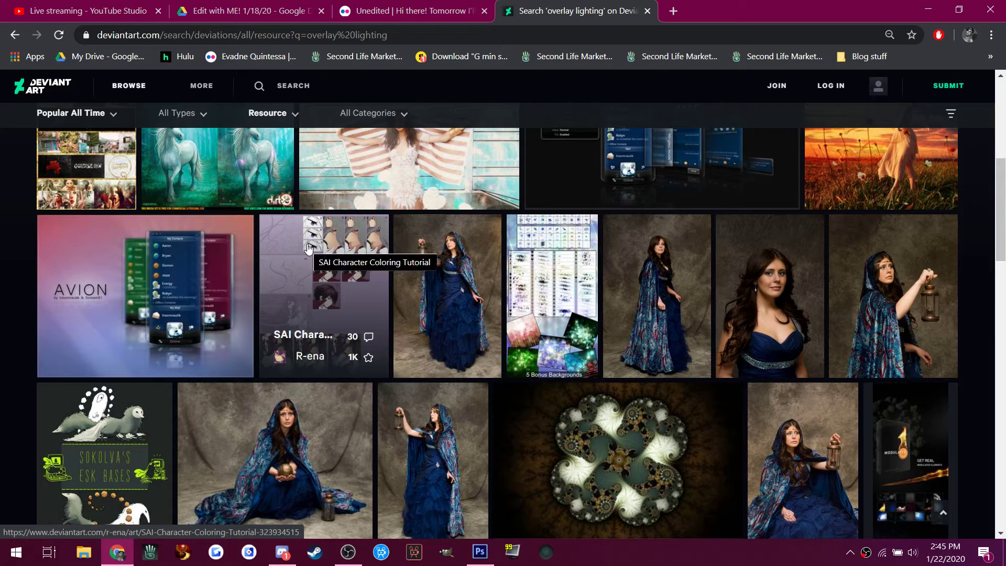
pyautogui.scroll(-5, 308, 249)
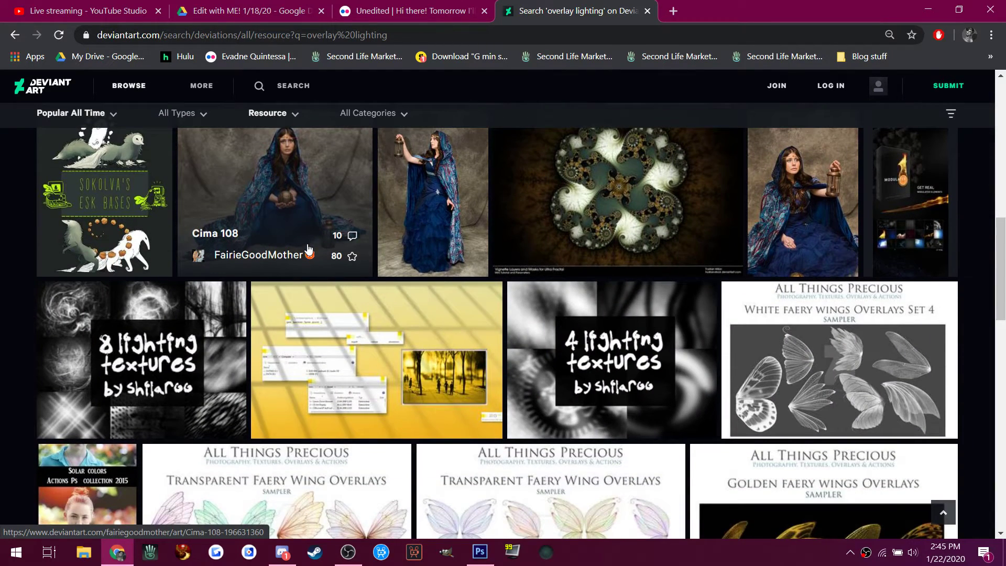
# Look through more of the Resource results for "overlay lighting", return to their beginning and check the available categories.
pyautogui.scroll(-3, 308, 249)
pyautogui.scroll(-4, 308, 248)
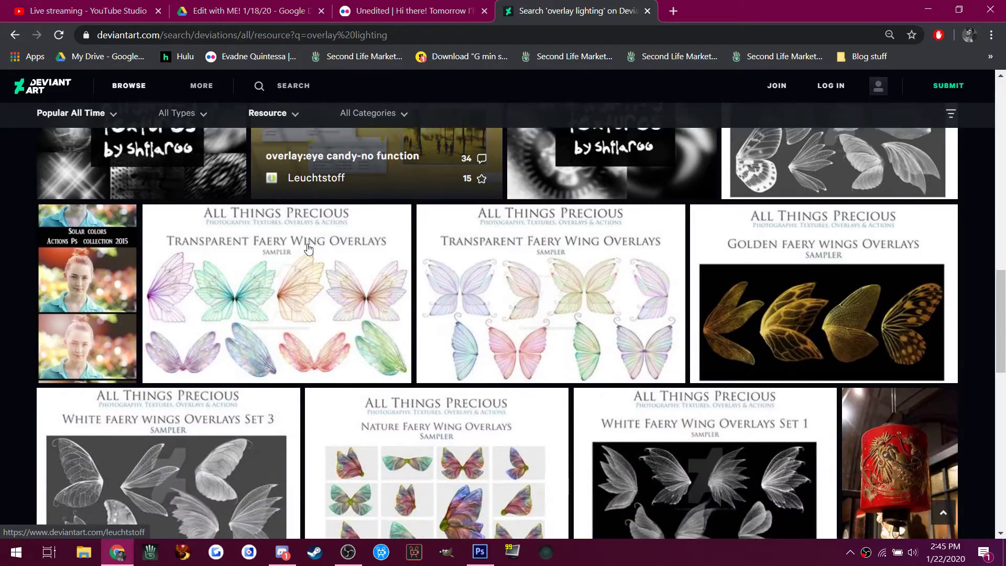
pyautogui.scroll(-3, 308, 248)
pyautogui.scroll(20, 308, 248)
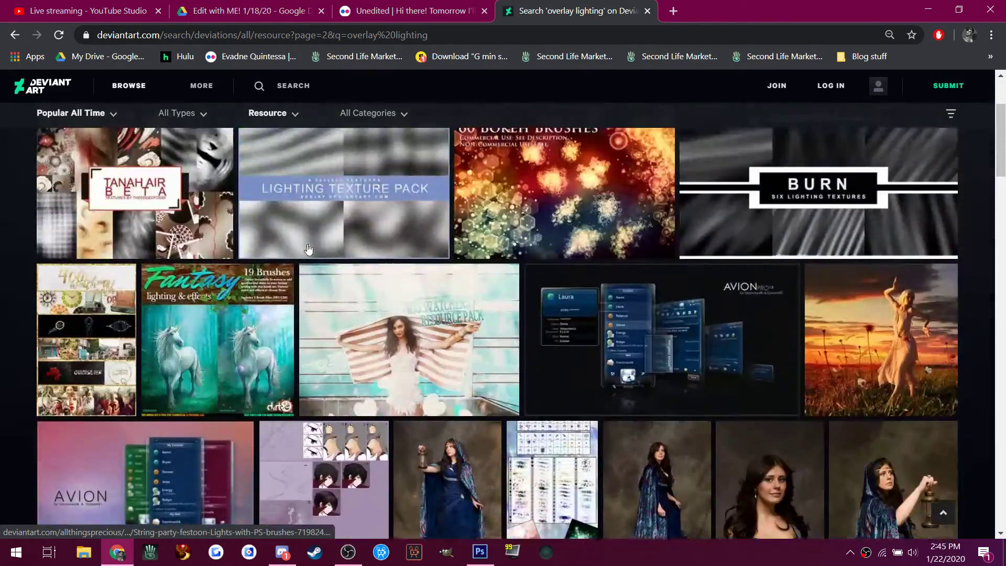
pyautogui.click(369, 245)
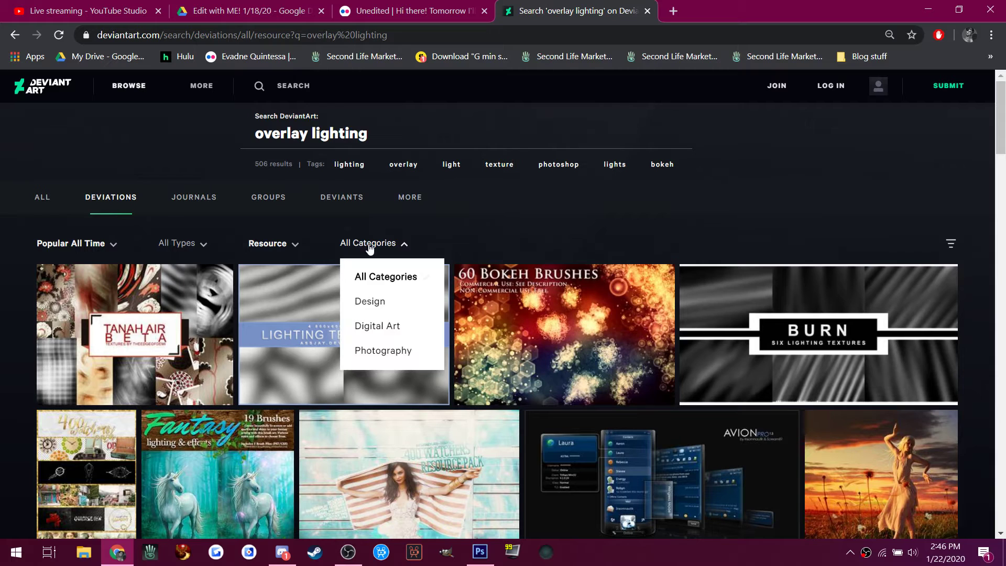
pyautogui.click(369, 248)
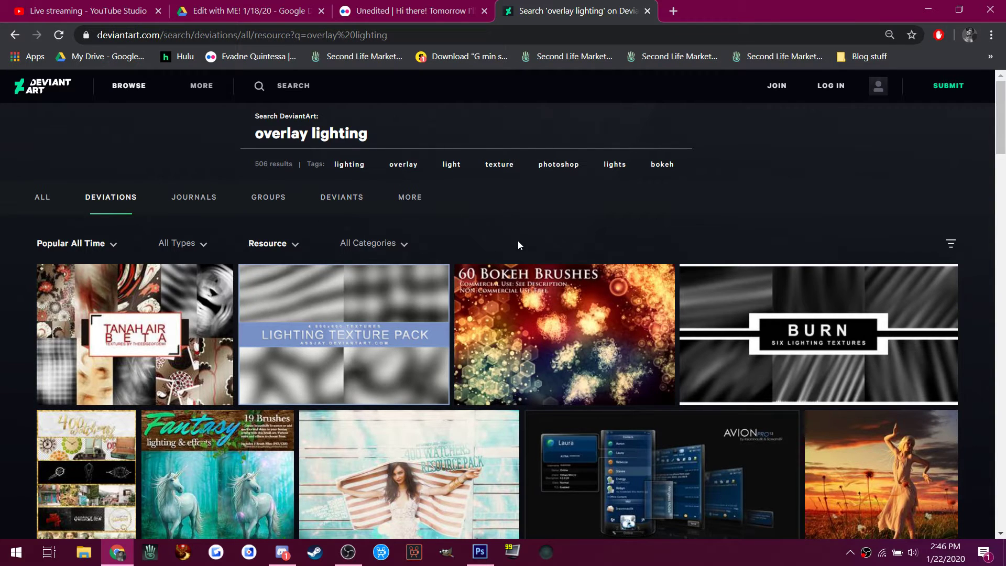
# Open the 60 Bokeh Effect Brushes page and read its usage terms and package content.
pyautogui.click(550, 287)
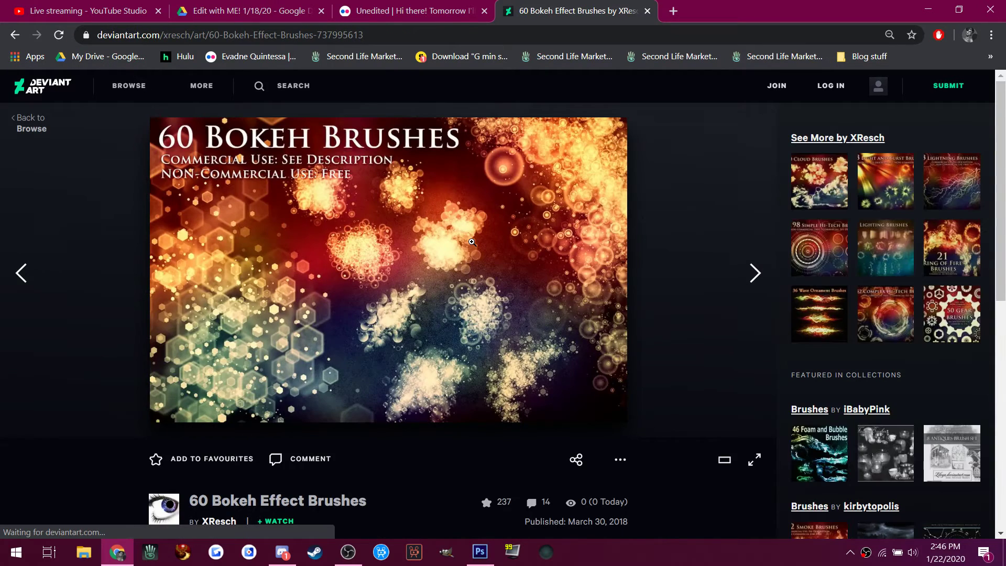
pyautogui.scroll(-7, 444, 262)
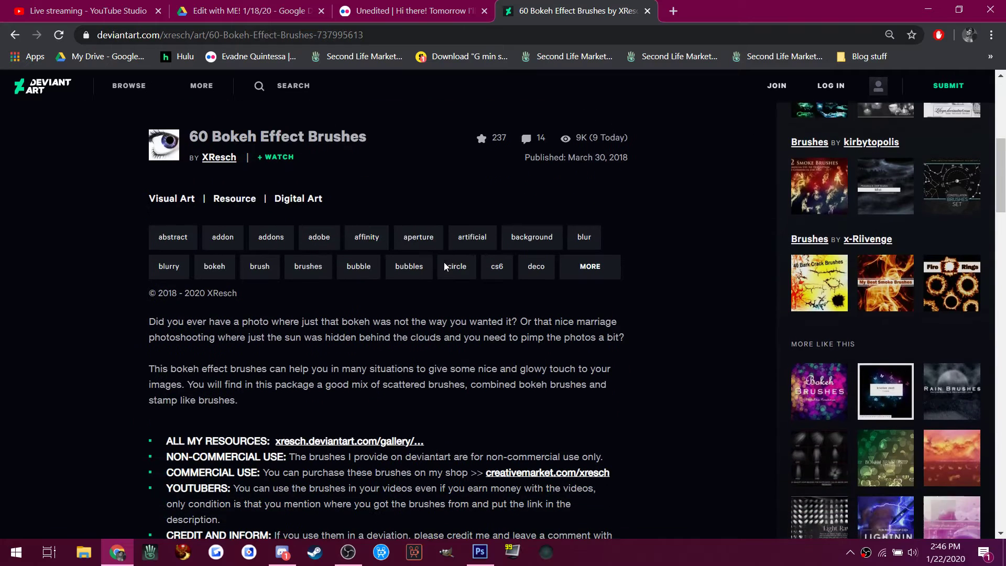
pyautogui.scroll(-3, 444, 266)
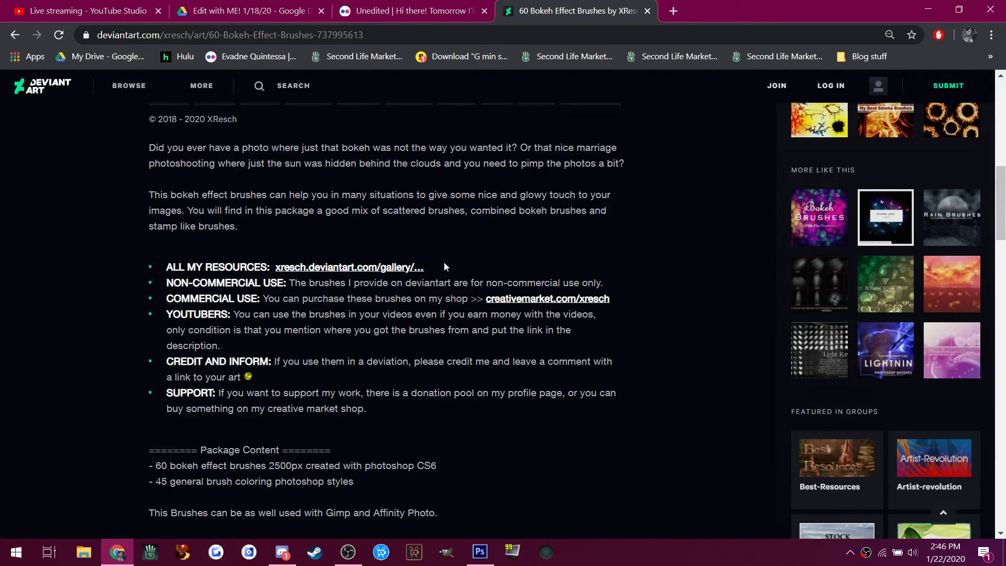
pyautogui.scroll(-1, 445, 265)
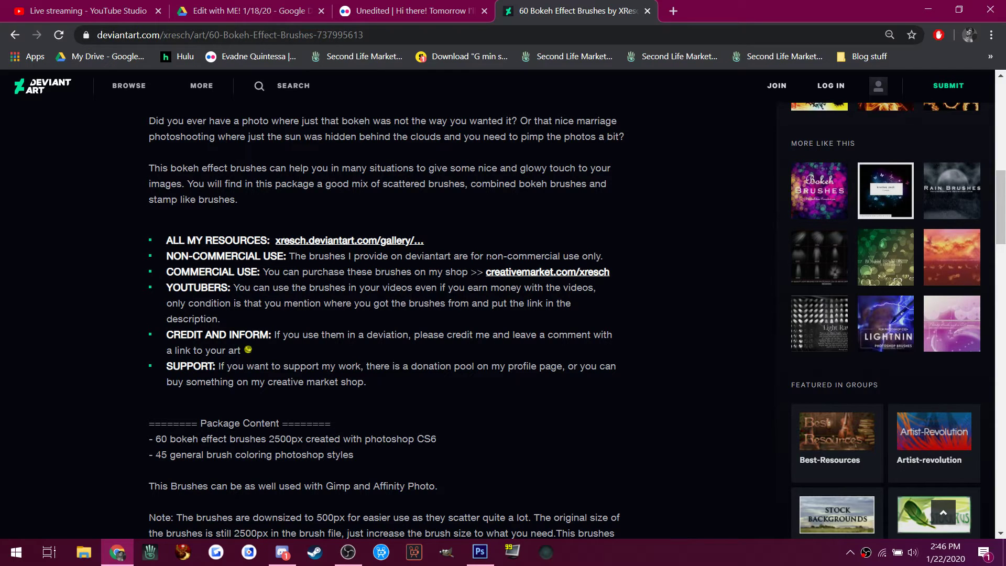
pyautogui.scroll(10, 381, 336)
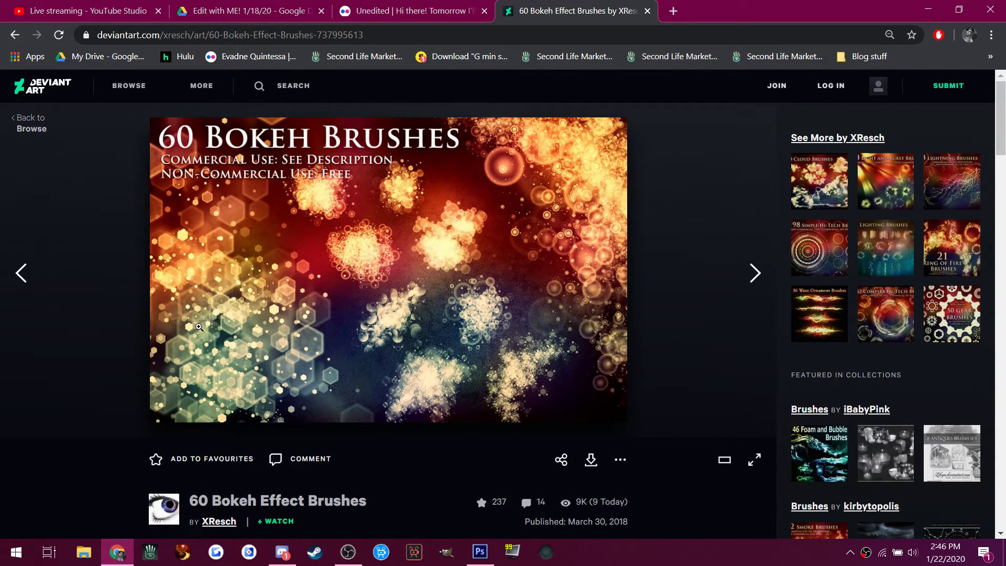
pyautogui.scroll(-3, 599, 241)
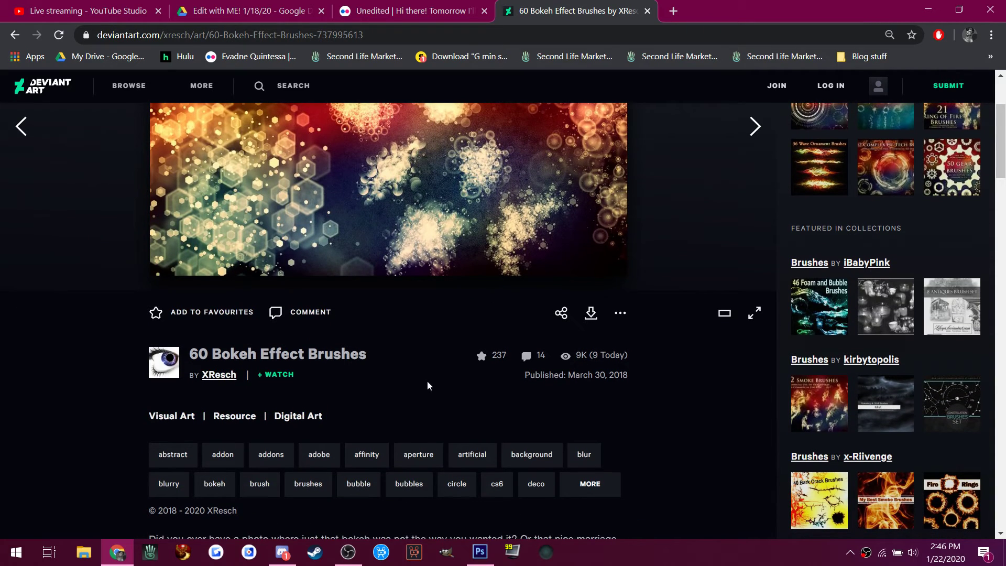
# Try to download the 60 Bokeh Effect Brushes, dismiss the sign-up form and close the DeviantArt page.
pyautogui.click(589, 314)
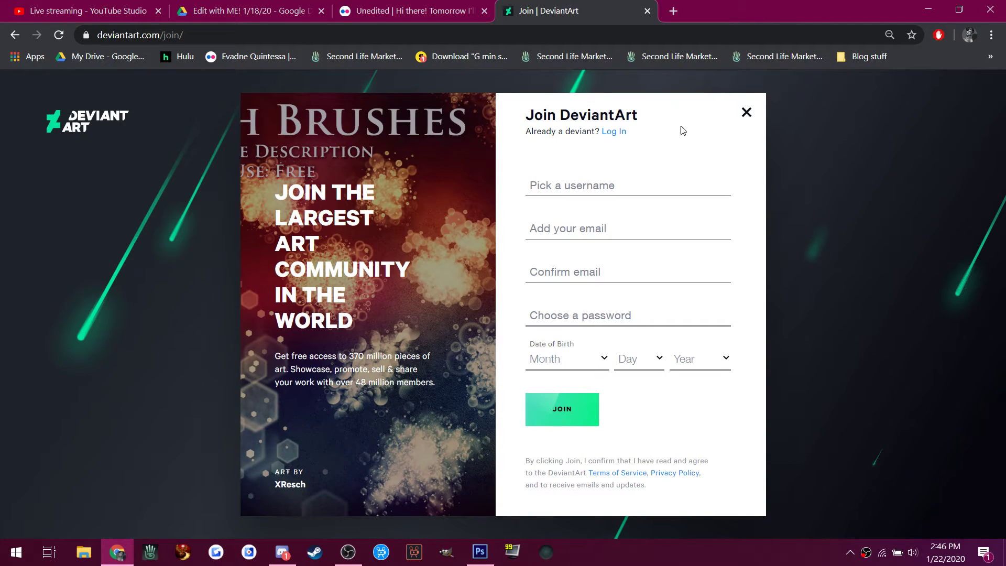
pyautogui.click(749, 113)
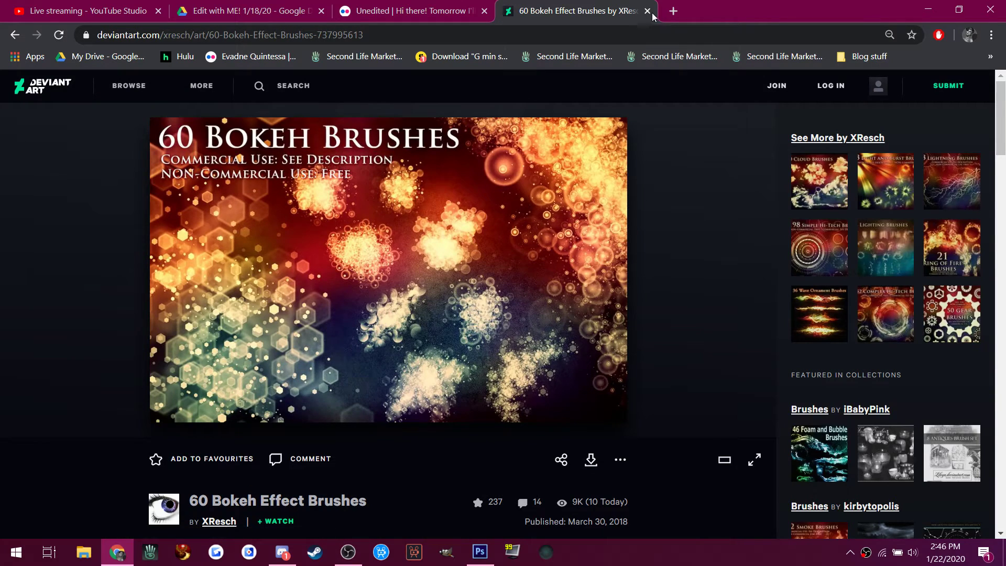
pyautogui.click(648, 11)
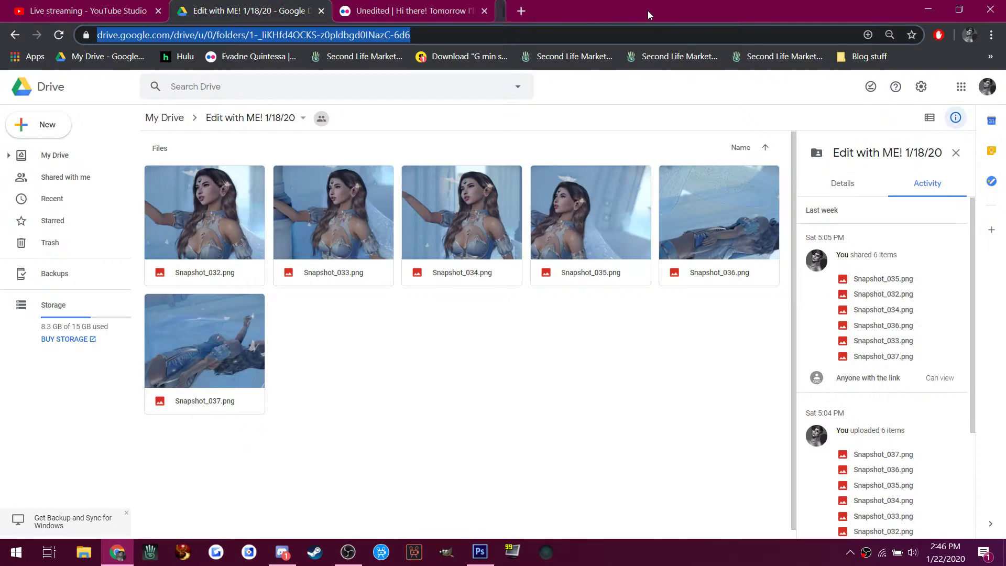
# Switch to Discord and read the recent voice-text-chat messages about making sparkles and lighting overlays.
pyautogui.click(281, 557)
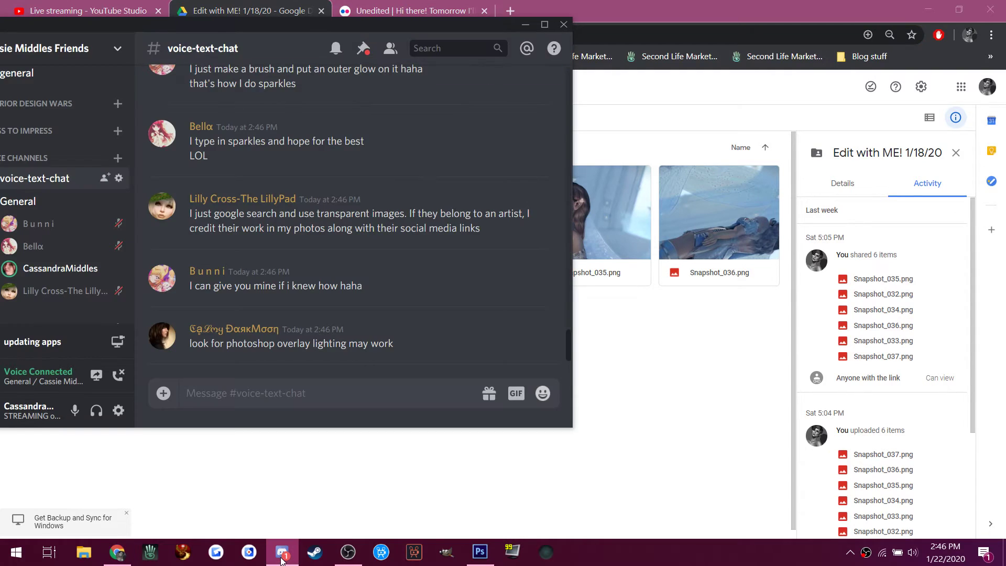
pyautogui.scroll(5, 322, 242)
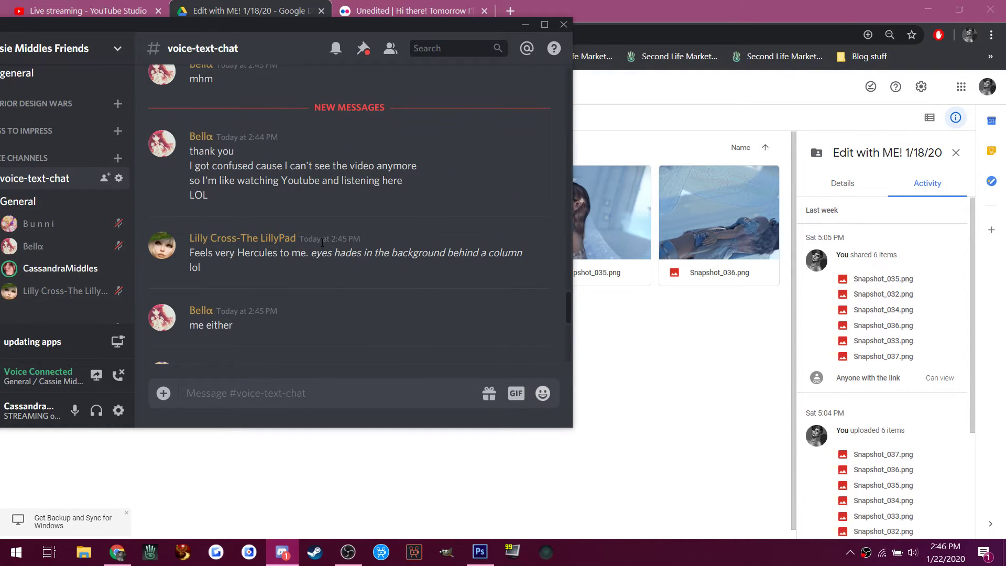
pyautogui.scroll(-2, 321, 242)
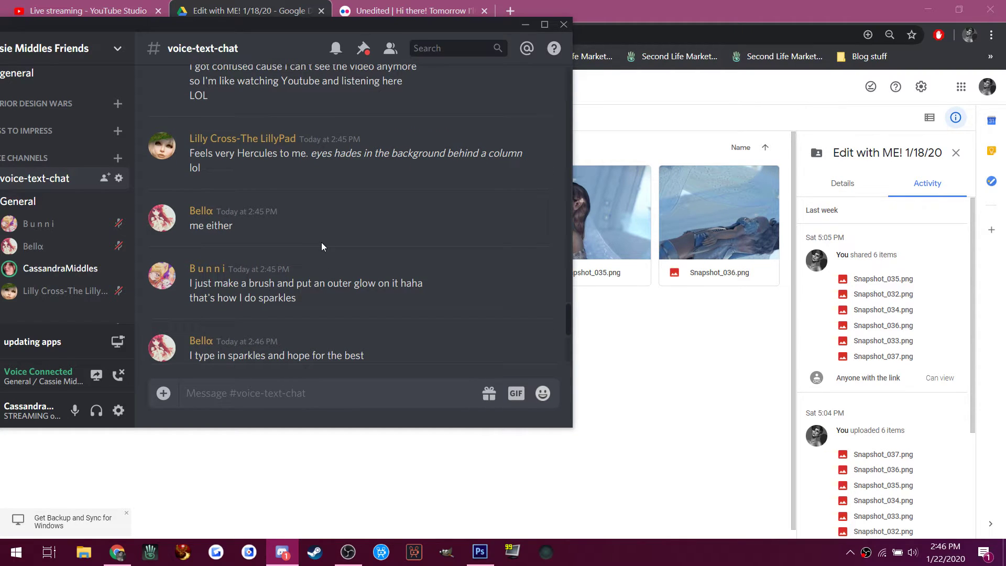
pyautogui.scroll(-2, 321, 247)
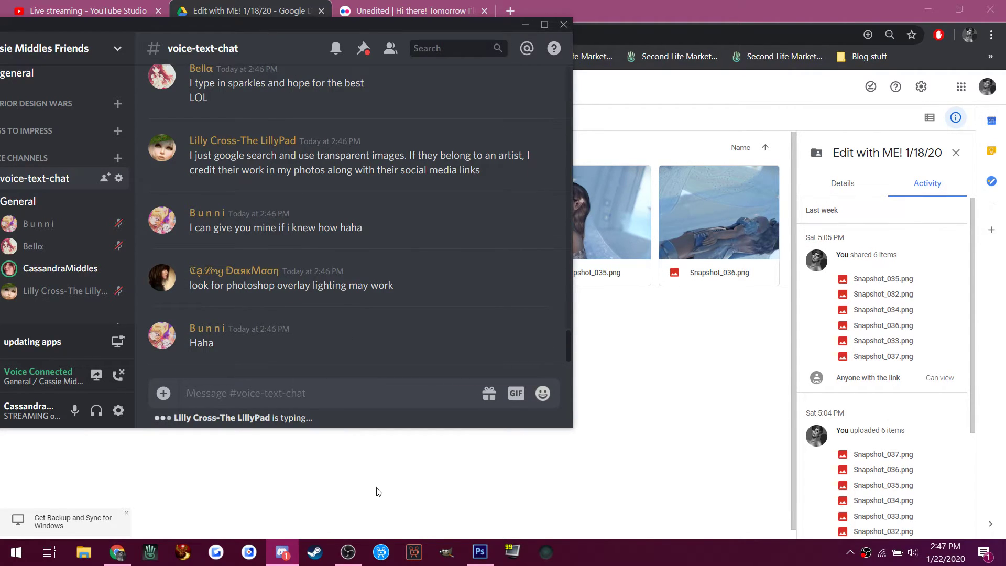
# Switch to Photoshop and set up the Brush tool with foreground color #7abac3 and Overlay mode.
pyautogui.click(479, 551)
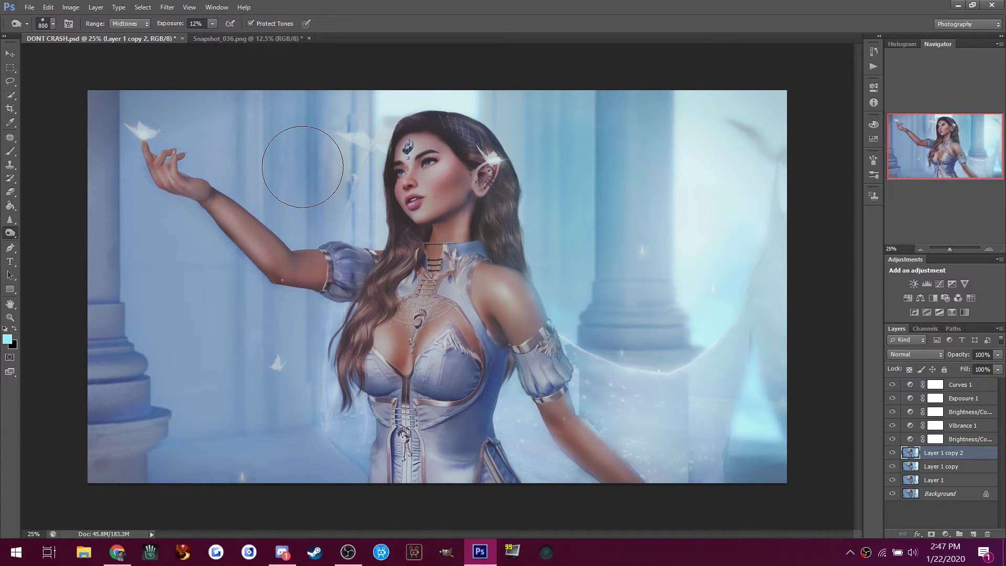
pyautogui.click(10, 150)
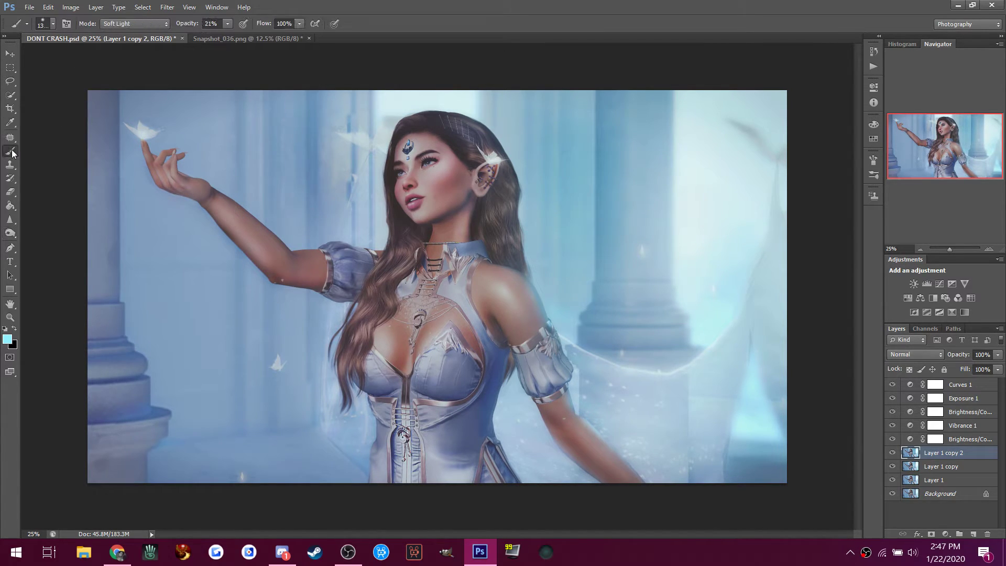
pyautogui.click(7, 340)
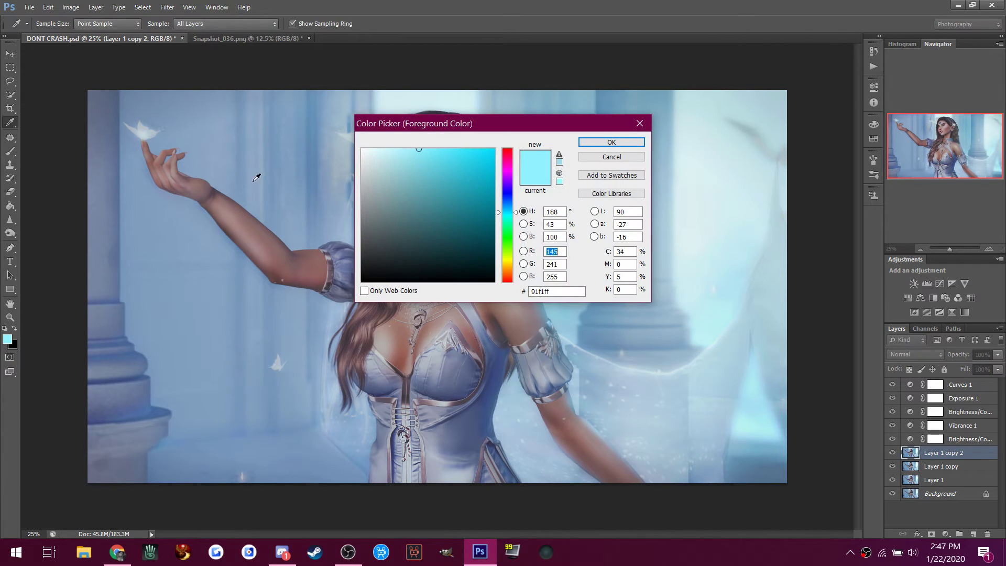
pyautogui.click(411, 180)
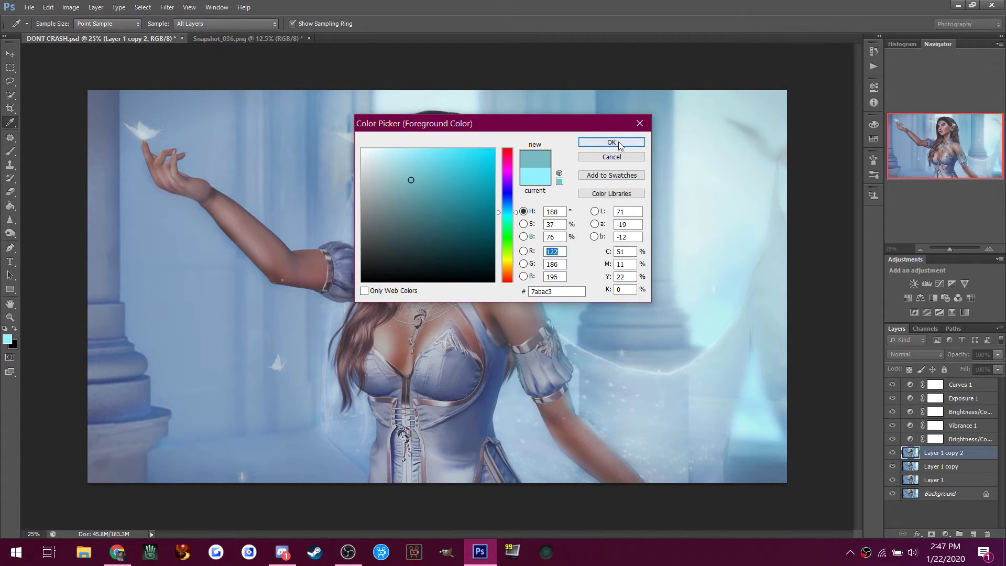
pyautogui.click(611, 141)
pyautogui.click(144, 20)
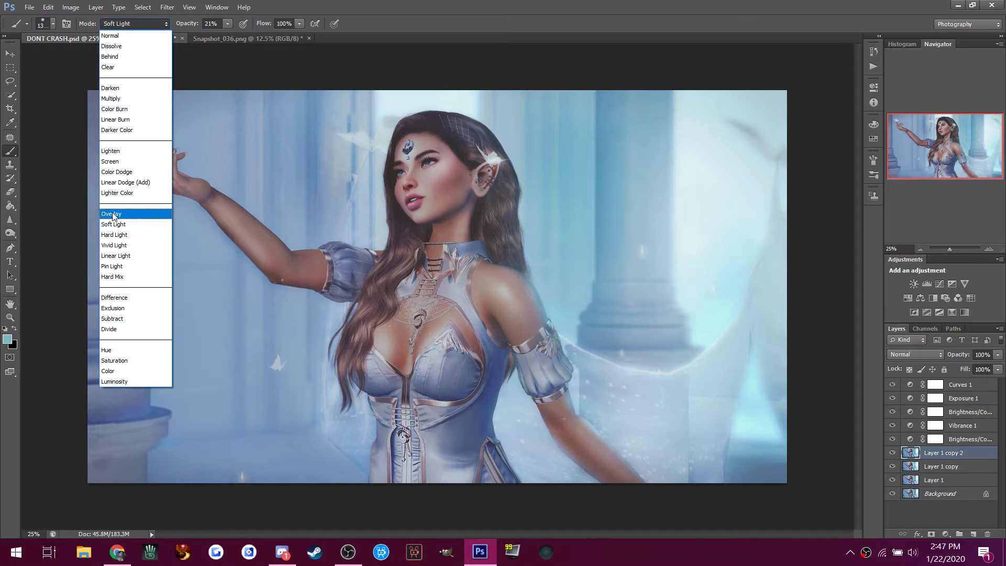
pyautogui.click(108, 214)
# Set the foreground color to the light blue #9fb4e4 and the brush mode to Multiply.
pyautogui.click(7, 340)
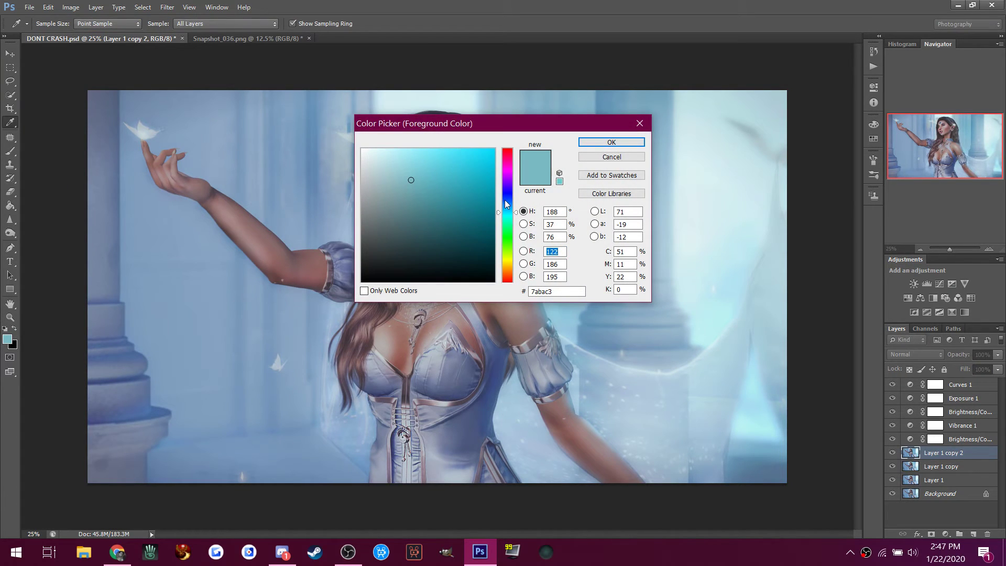
pyautogui.click(505, 199)
pyautogui.click(414, 167)
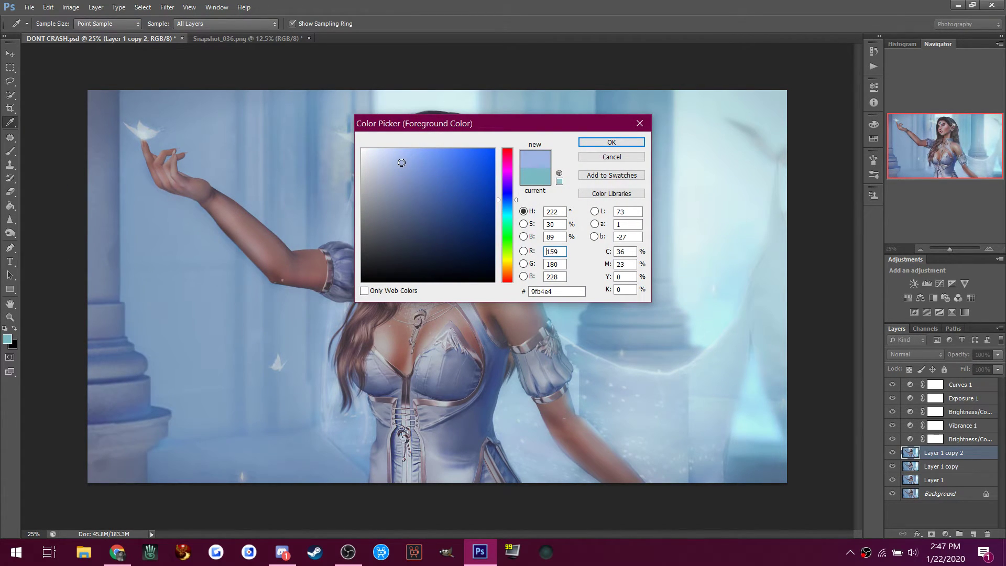
pyautogui.click(582, 143)
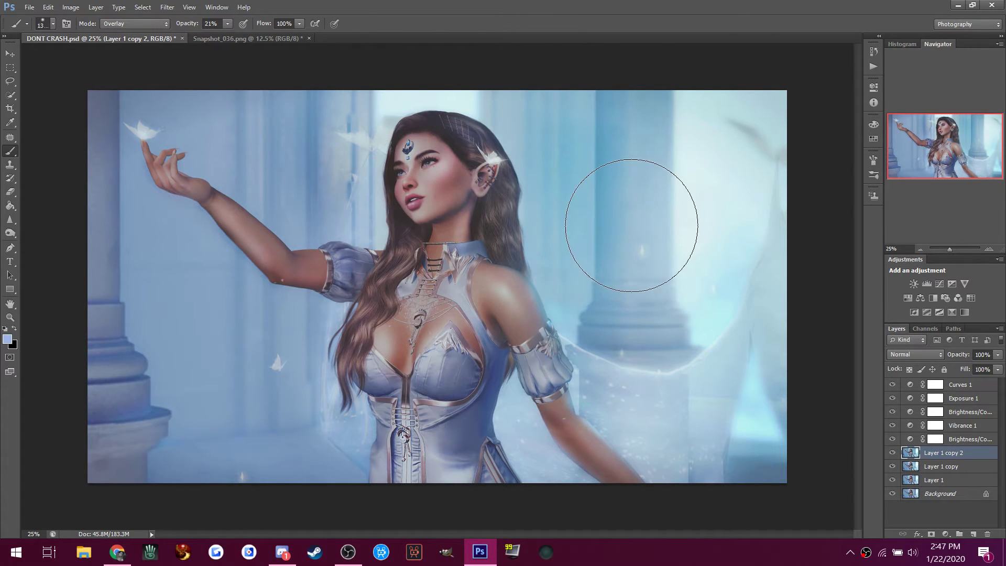
pyautogui.click(156, 24)
pyautogui.click(111, 98)
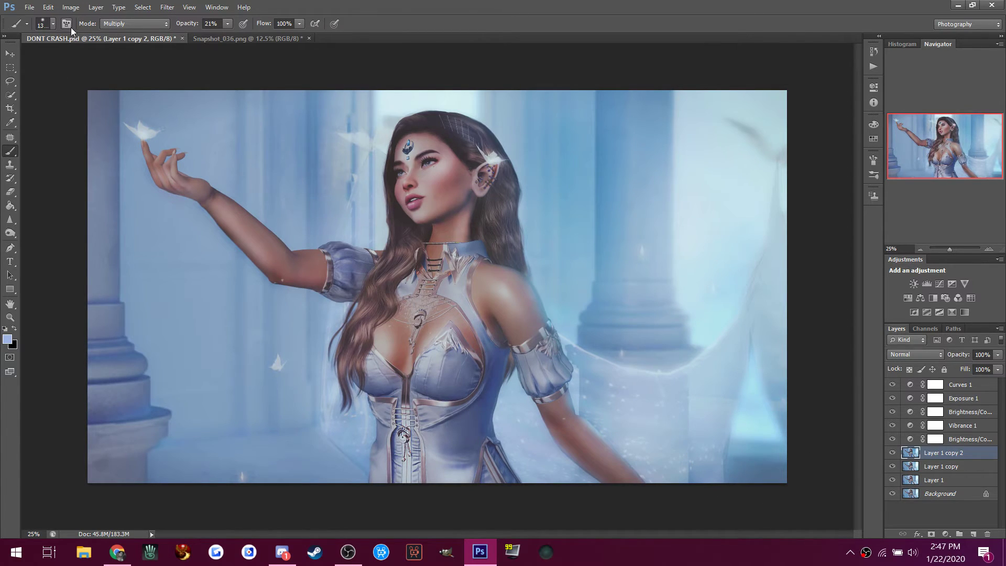
# Choose the 2357 px brush preset and set the foreground color to white (#ffffff).
pyautogui.click(52, 24)
pyautogui.scroll(-5, 71, 137)
pyautogui.scroll(-2, 71, 137)
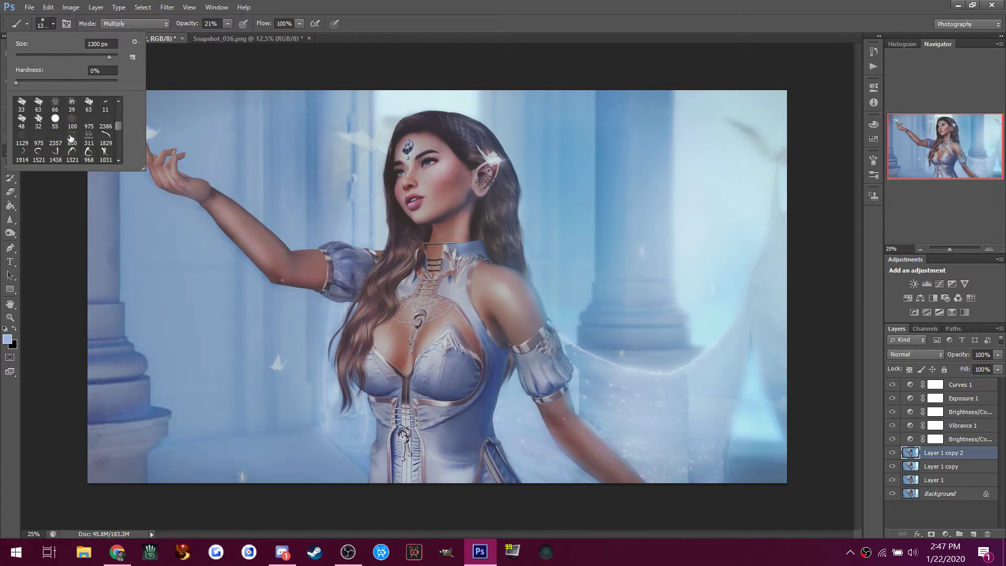
pyautogui.click(55, 137)
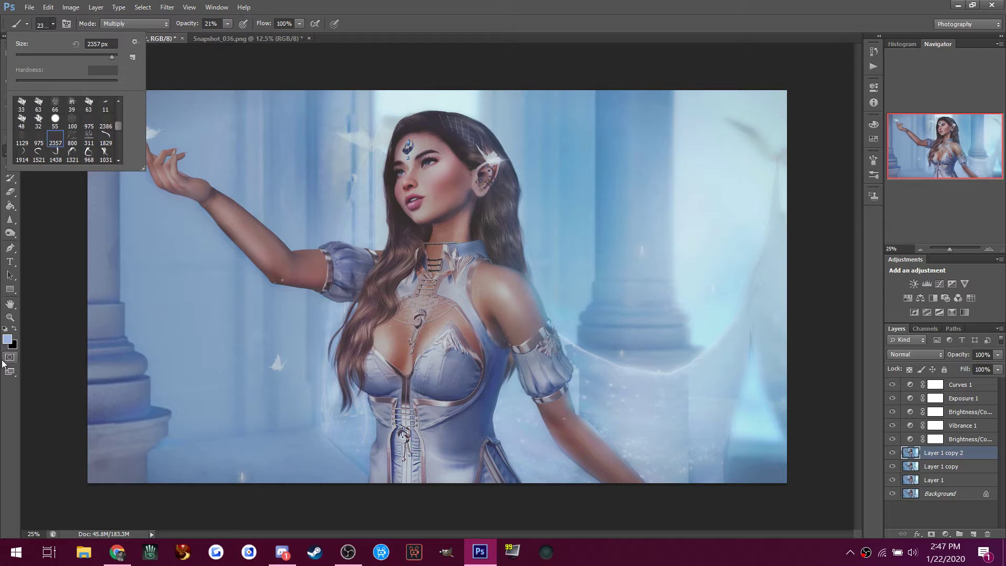
pyautogui.click(6, 341)
pyautogui.moveTo(423, 177); pyautogui.dragTo(362, 149)
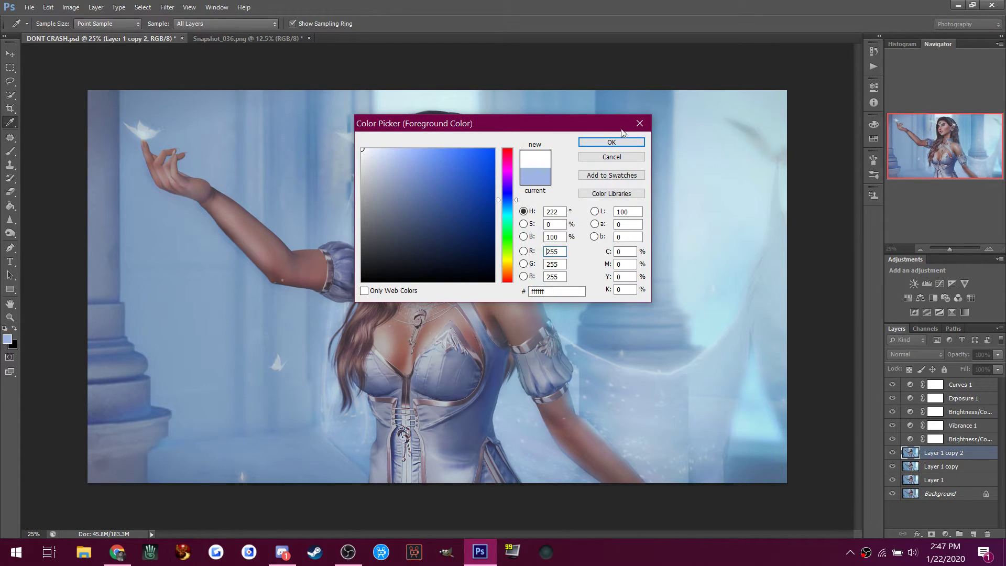
pyautogui.click(611, 142)
# Save DONT CRASH.psd and duplicate Layer 1 copy 2.
pyautogui.hotkey('ctrl', 's')
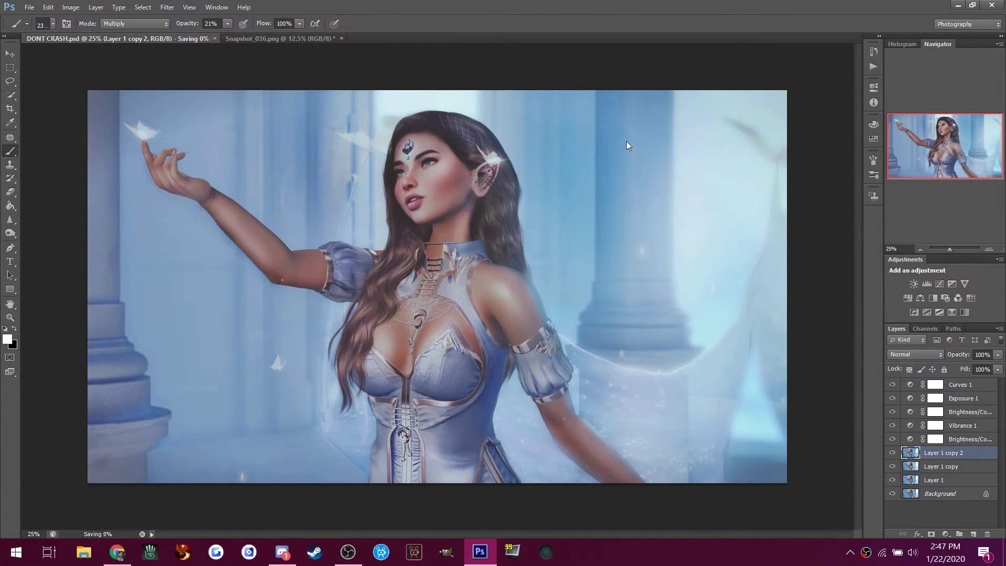
pyautogui.hotkey('ctrl', 'j')
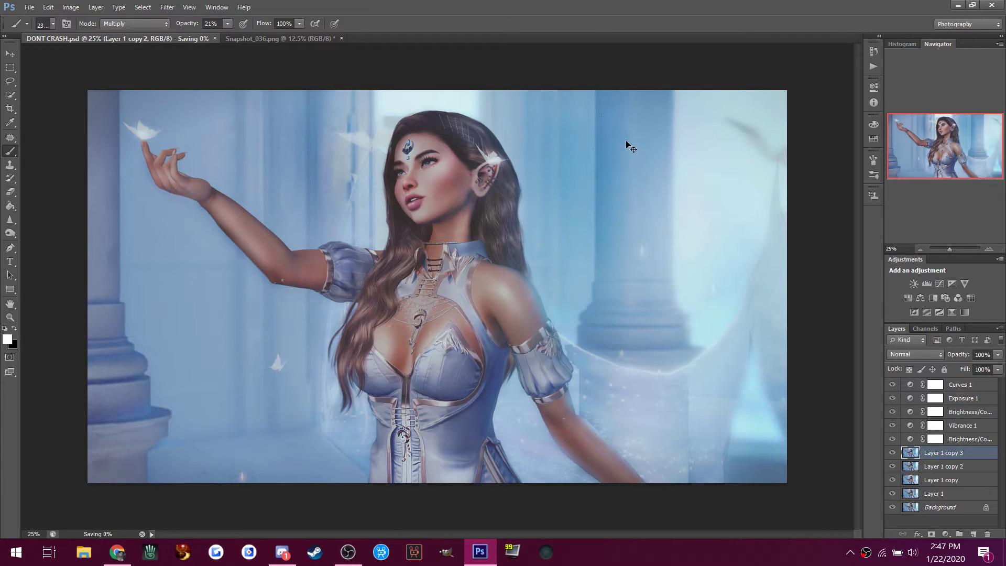
# Enlarge the brush tip well beyond its preset size and set its mode to Color Dodge.
pyautogui.press(']')
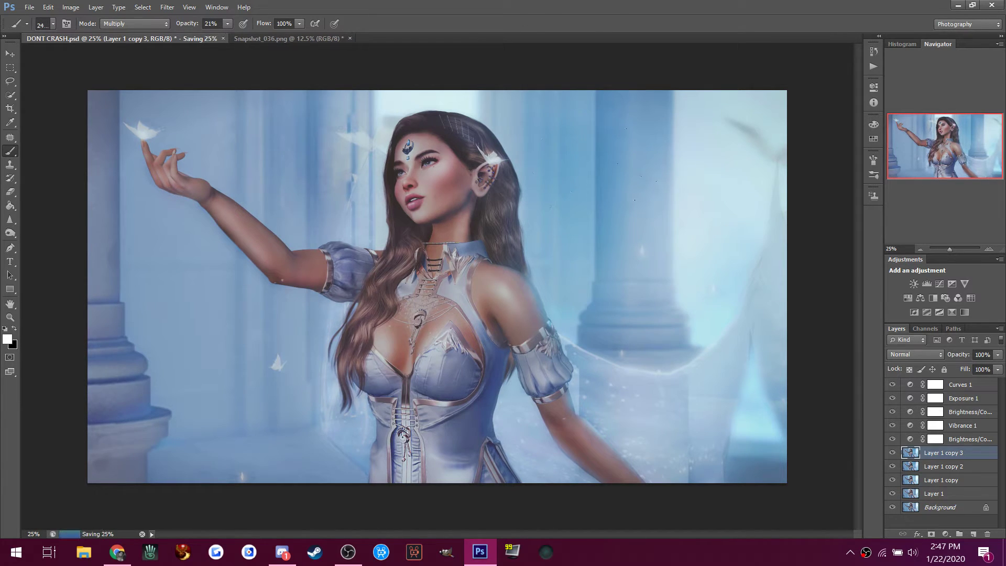
pyautogui.press(']')
pyautogui.press(']')
pyautogui.press(']')
pyautogui.press(']')
pyautogui.press(']')
pyautogui.press(']')
pyautogui.press(']')
pyautogui.press(']')
pyautogui.press(']')
pyautogui.press(']')
pyautogui.press(']')
pyautogui.press(']')
pyautogui.press(']')
pyautogui.press(']')
pyautogui.press(']')
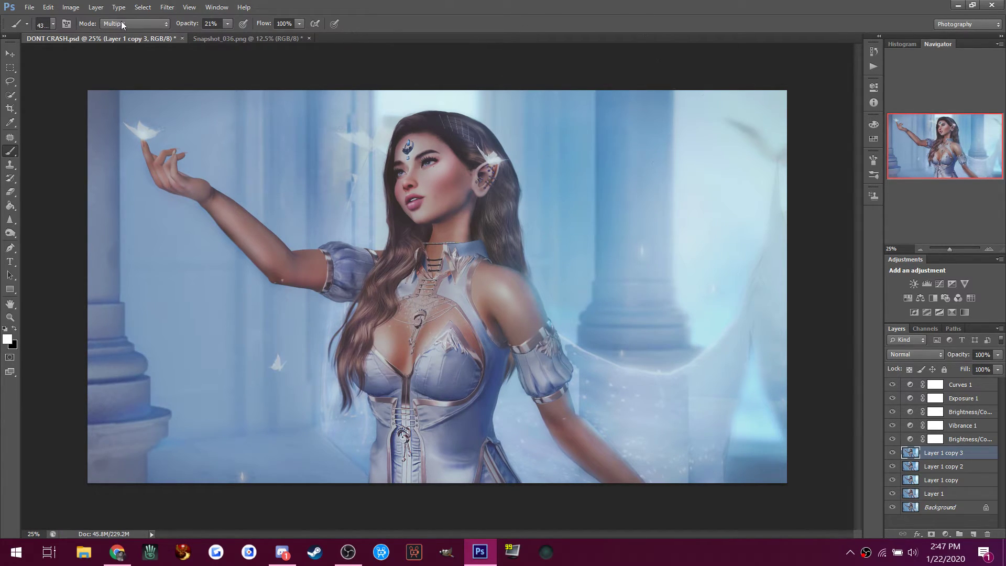
pyautogui.click(118, 23)
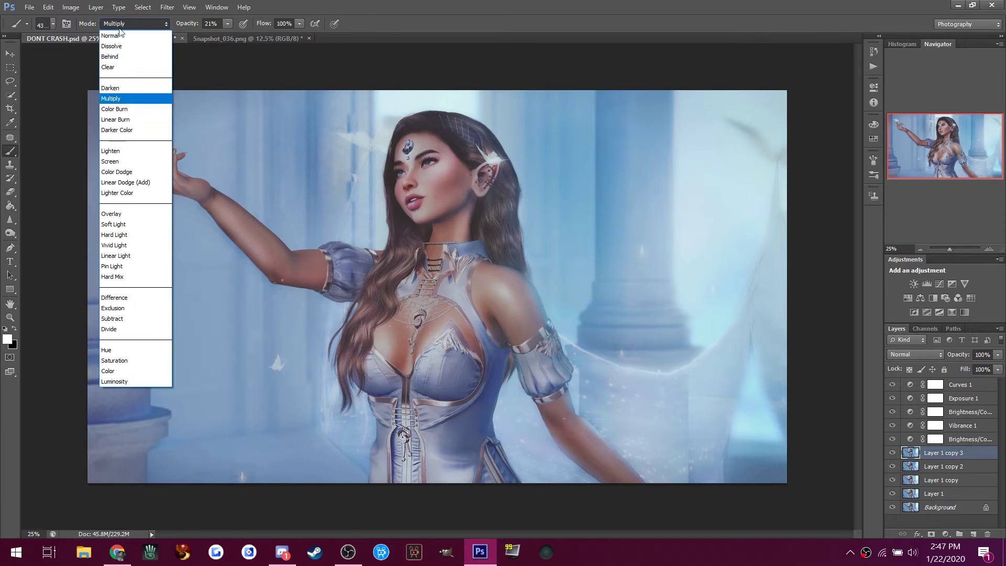
pyautogui.click(132, 176)
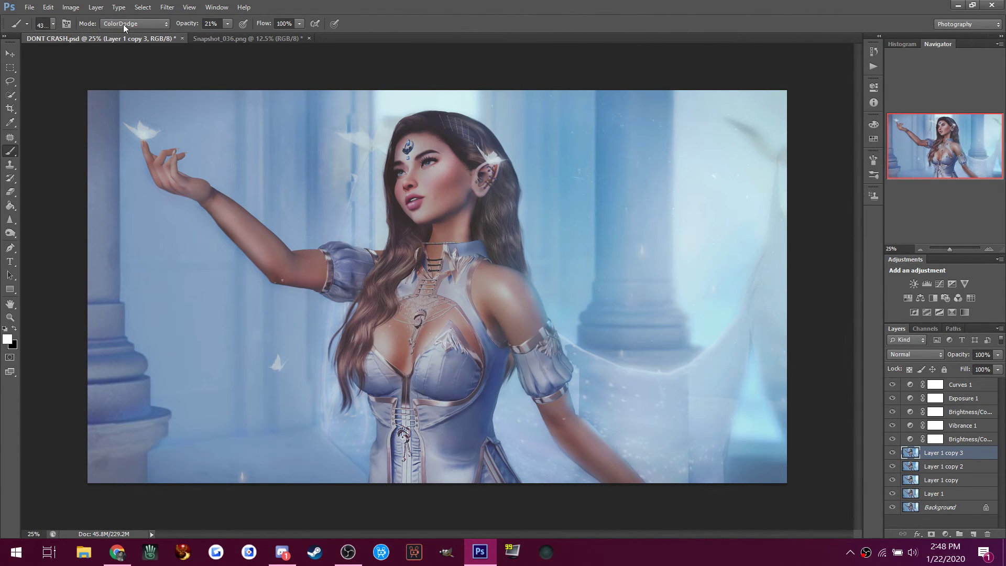
# Step back through the last three edits in DONT CRASH.psd.
pyautogui.click(48, 7)
pyautogui.click(59, 47)
pyautogui.click(48, 8)
pyautogui.click(58, 46)
pyautogui.click(47, 8)
pyautogui.click(59, 47)
# Reduce the brush tip size and set the brush to Soft Light mode with 56% opacity.
pyautogui.press('[')
pyautogui.press('[')
pyautogui.press('[')
pyautogui.press('[')
pyautogui.press('[')
pyautogui.click(144, 23)
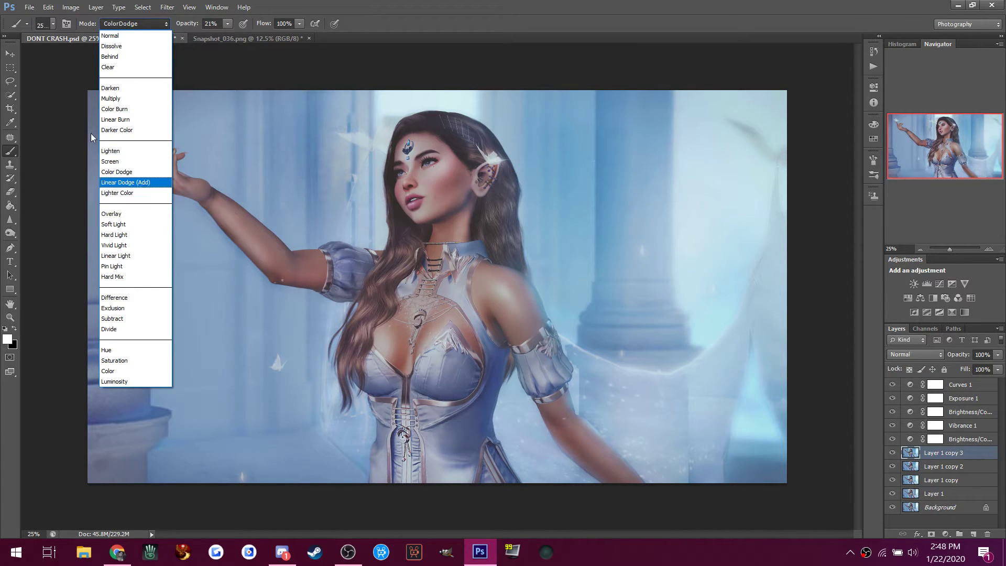
pyautogui.click(113, 225)
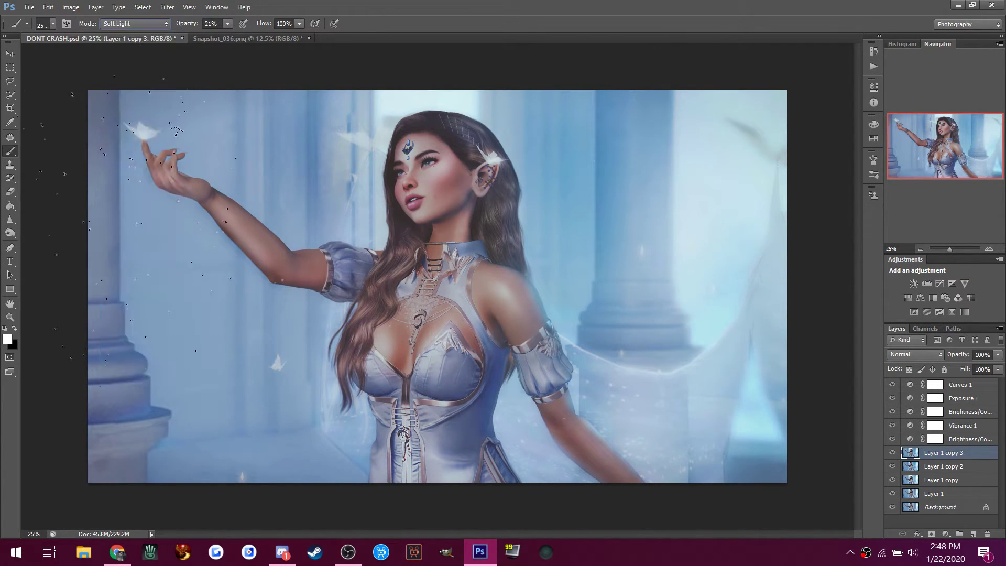
pyautogui.click(227, 23)
pyautogui.click(248, 36)
pyautogui.click(630, 166)
# Check the Discord voice-text-chat, glance at Snapshot_036.png and return to DONT CRASH.psd.
pyautogui.click(284, 552)
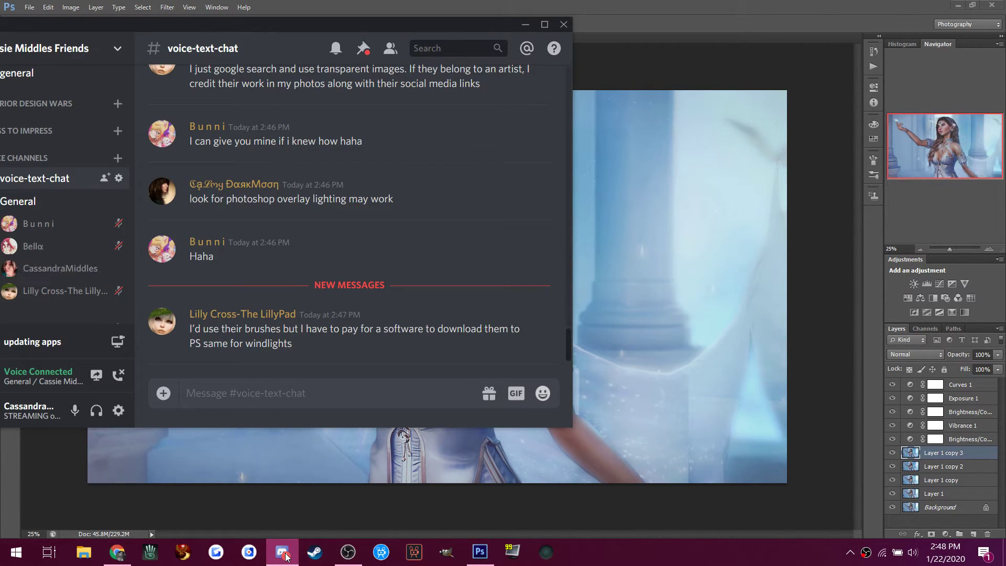
pyautogui.click(286, 555)
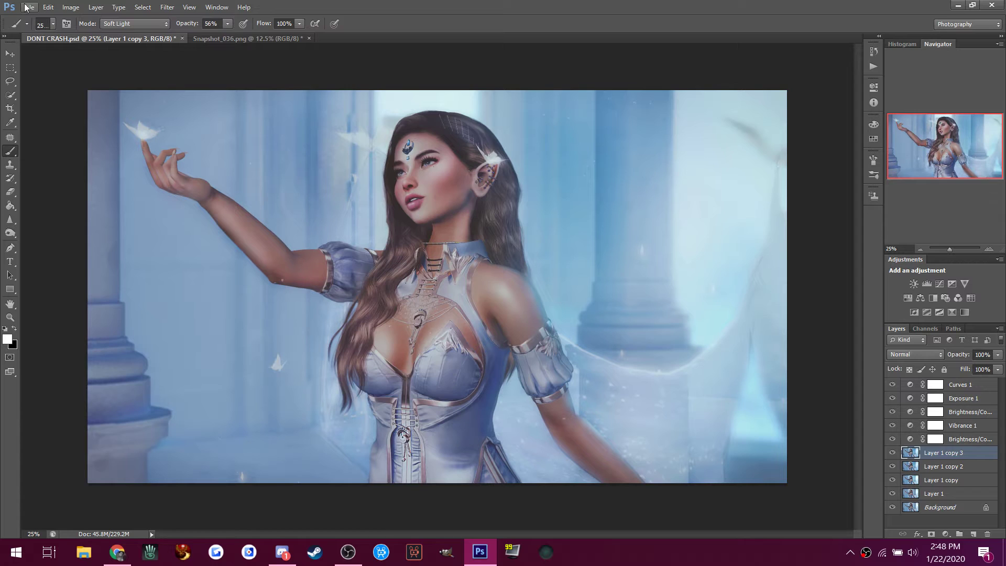
pyautogui.click(229, 40)
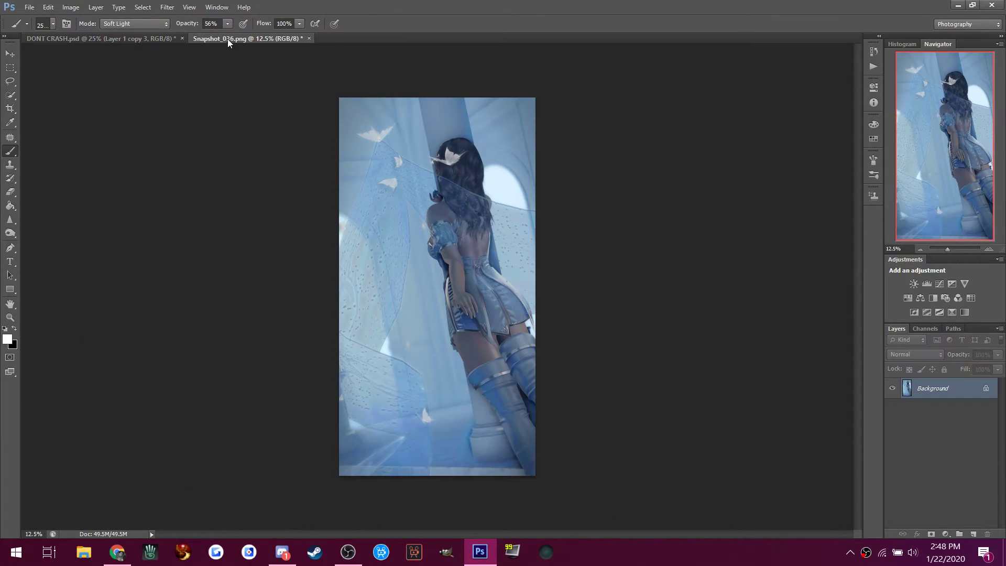
pyautogui.click(136, 41)
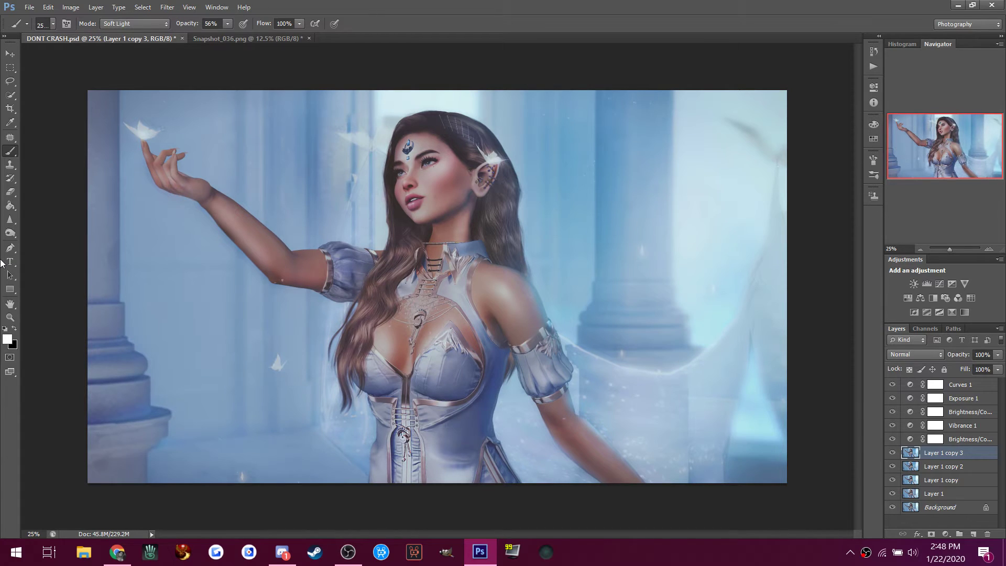
# Edit the Exposure 1 adjustment layer: exposure -0.06, offset +0.0192 and gamma correction 1.00.
pyautogui.click(11, 138)
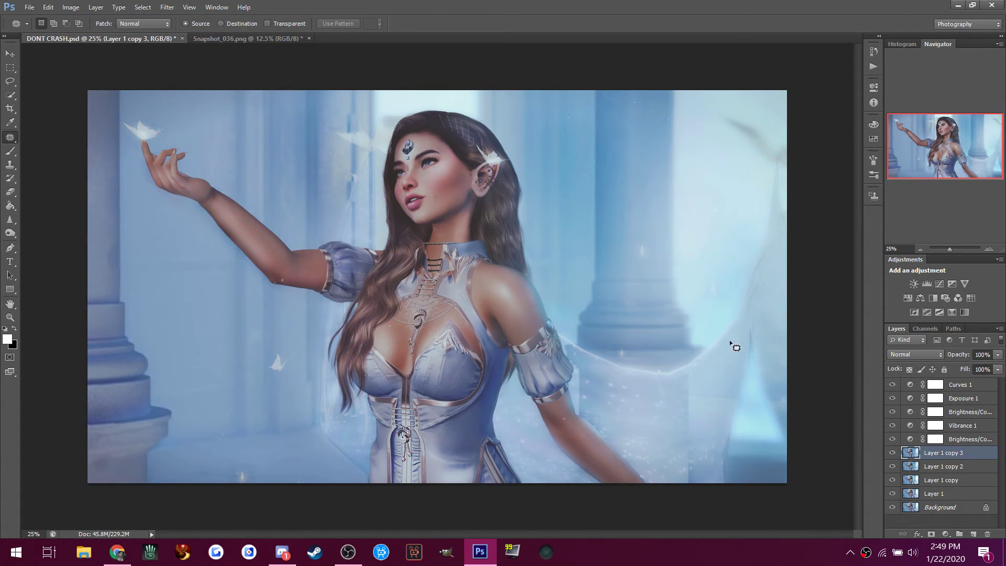
pyautogui.click(958, 388)
pyautogui.click(960, 399)
pyautogui.rightClick(960, 401)
pyautogui.click(890, 32)
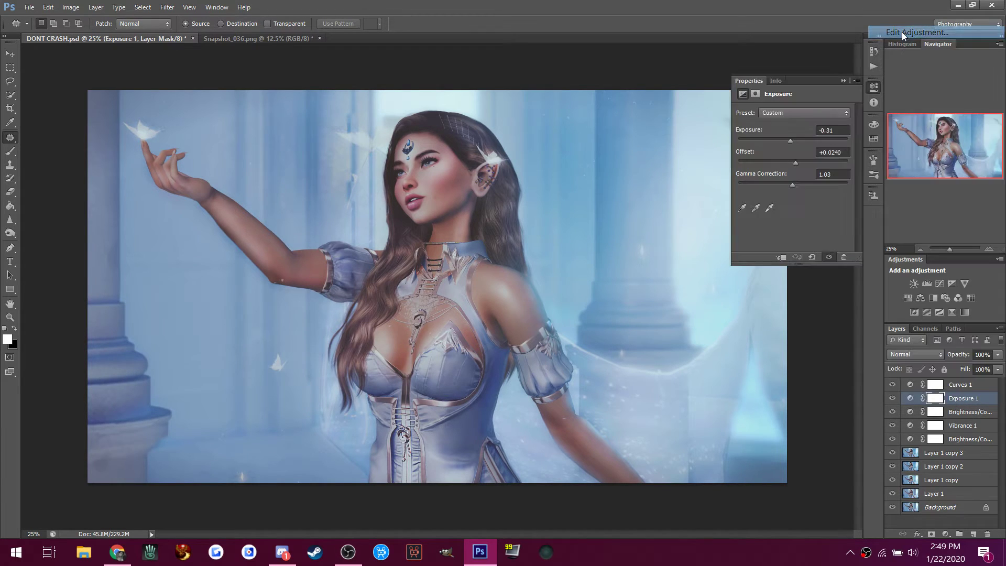
pyautogui.click(793, 140)
pyautogui.moveTo(795, 139); pyautogui.dragTo(790, 139)
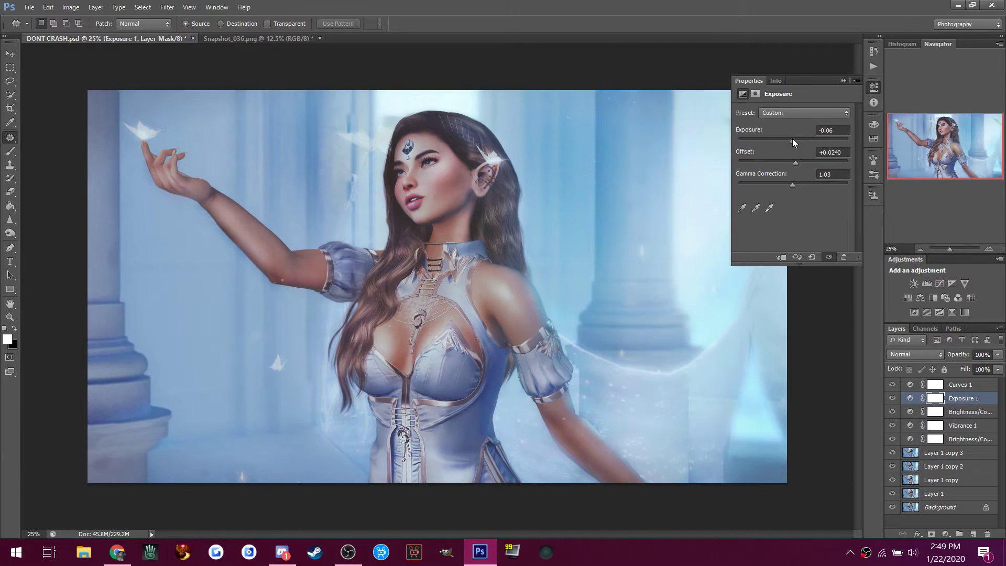
pyautogui.moveTo(795, 160); pyautogui.dragTo(793, 184)
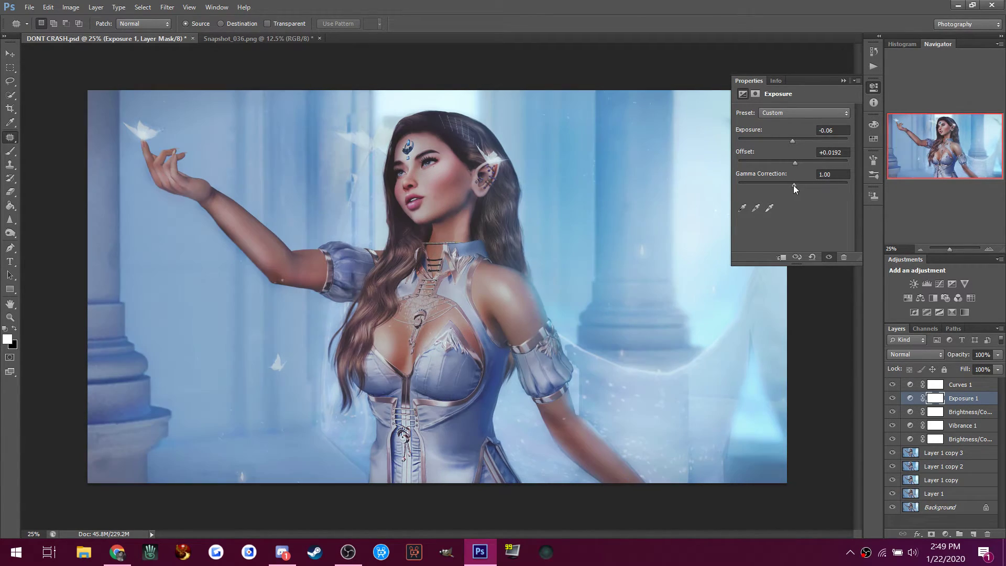
pyautogui.click(841, 81)
# Apply the Sharpen filter to Layer 1 copy 3.
pyautogui.click(948, 457)
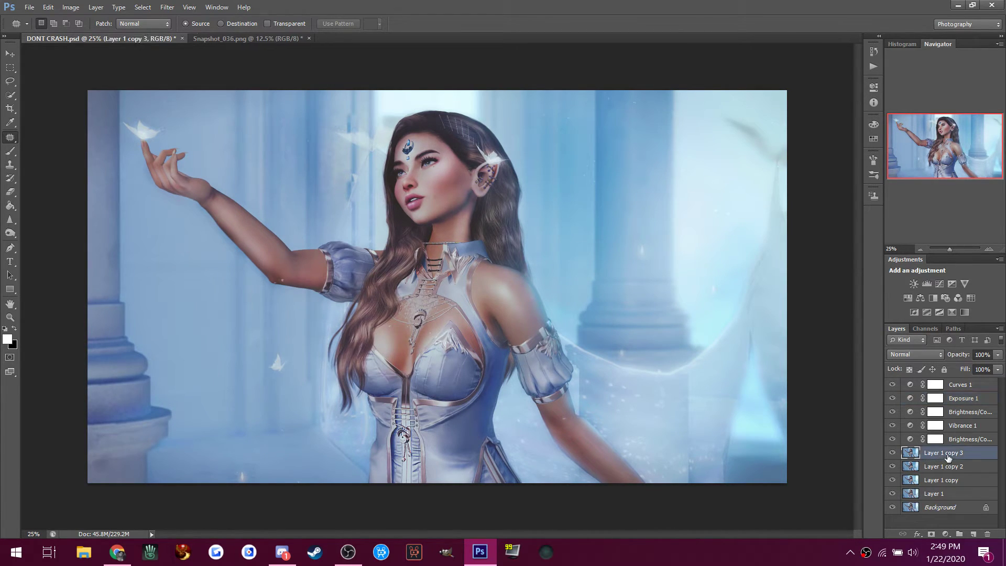
pyautogui.click(167, 6)
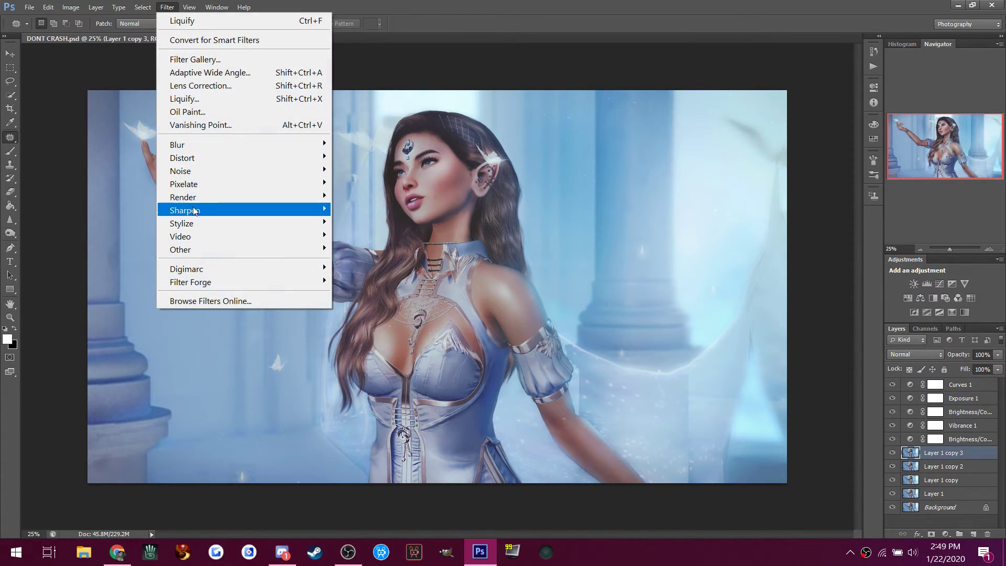
pyautogui.moveTo(215, 212)
pyautogui.click(367, 210)
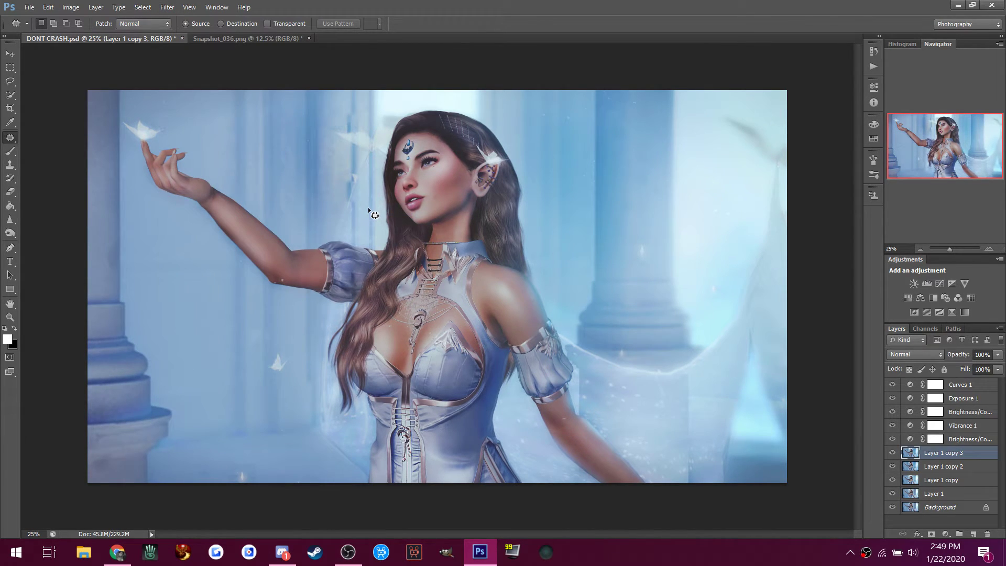
# Add 8% uniform noise to Layer 1 copy 3 and save DONT CRASH.psd.
pyautogui.click(169, 7)
pyautogui.moveTo(189, 177)
pyautogui.click(354, 168)
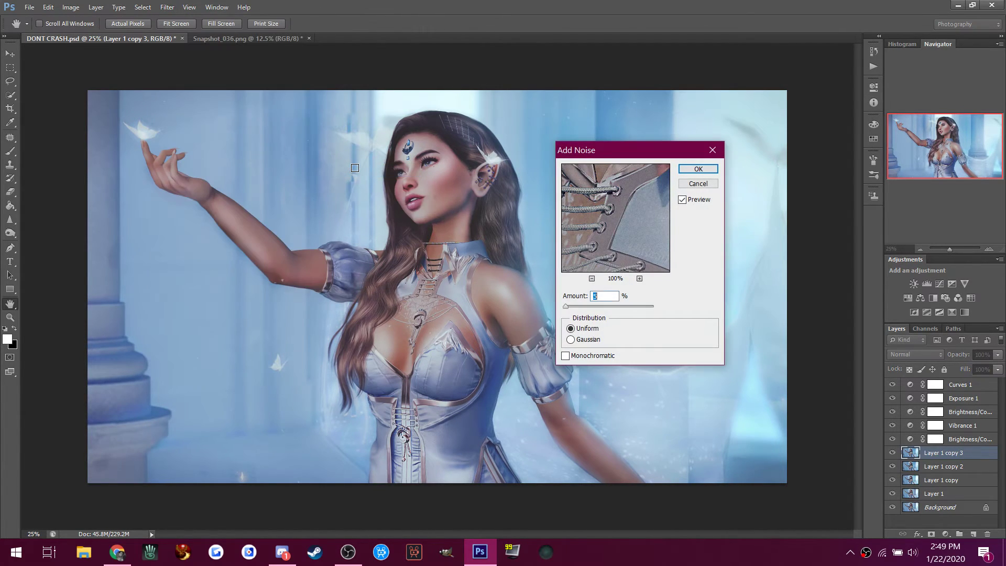
pyautogui.moveTo(594, 198); pyautogui.dragTo(552, 388)
pyautogui.moveTo(623, 200); pyautogui.dragTo(641, 247)
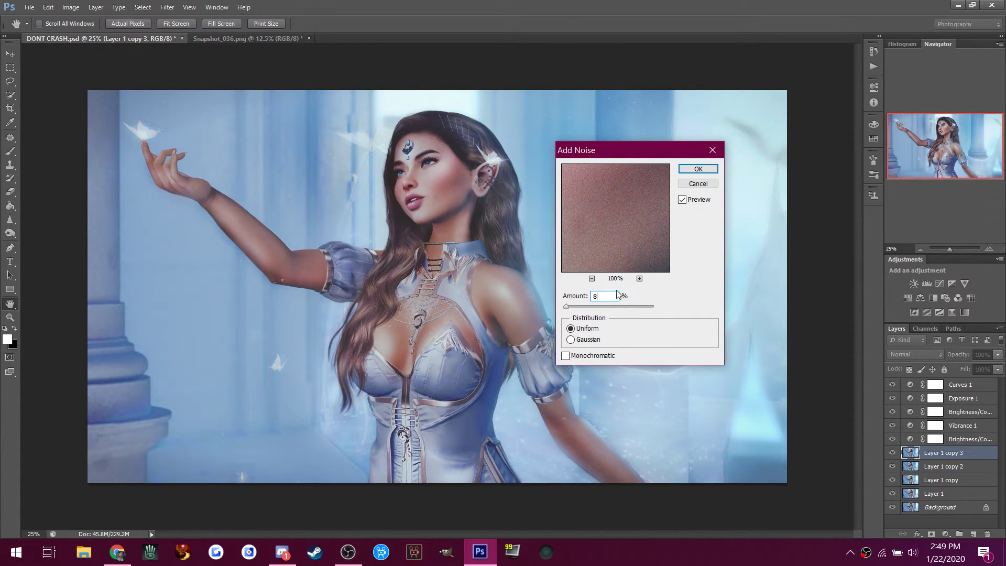
pyautogui.click(699, 169)
pyautogui.press('j')
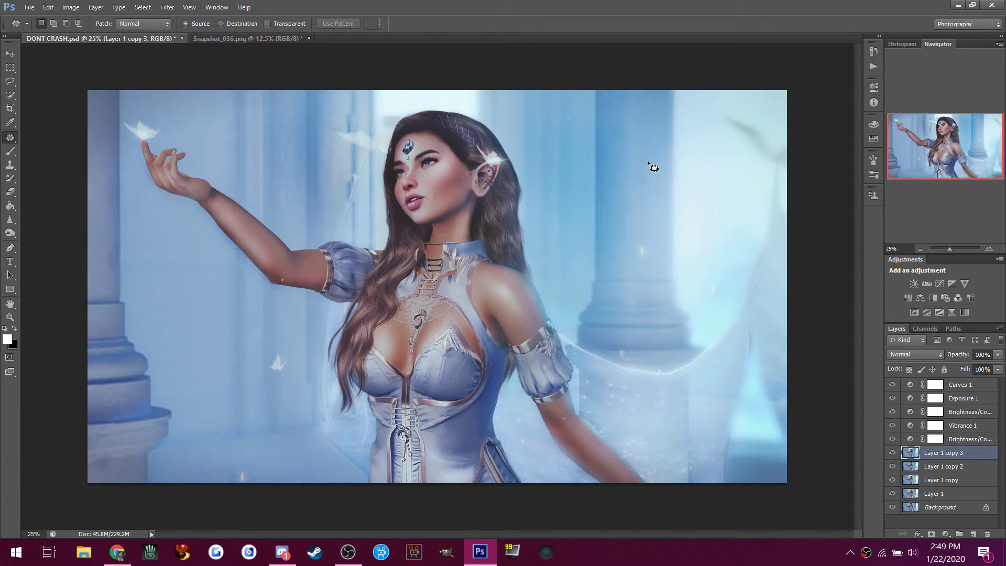
pyautogui.hotkey('ctrl', 's')
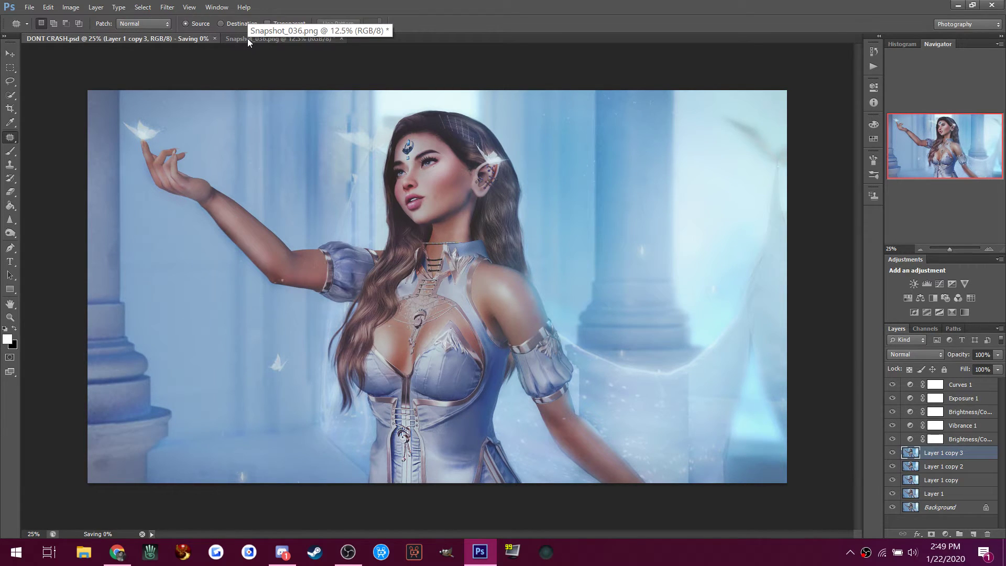
# Read the new messages in the Discord voice-text-chat and return to Photoshop.
pyautogui.click(283, 552)
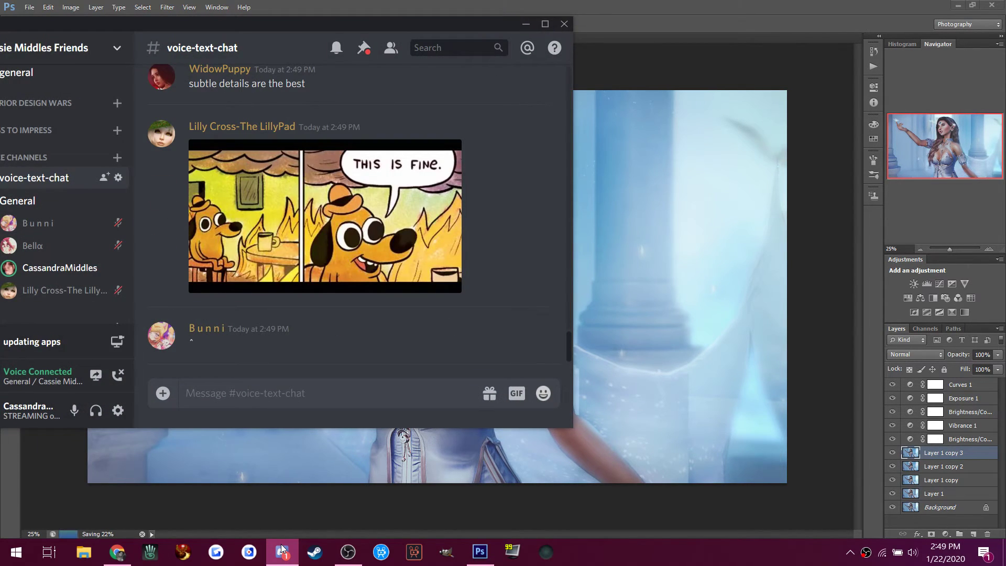
pyautogui.scroll(1, 268, 240)
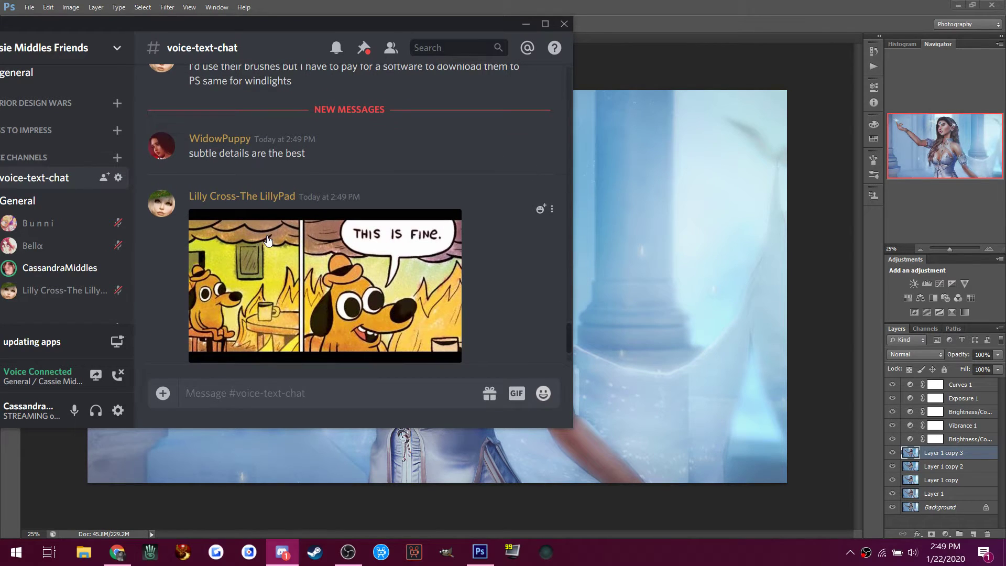
pyautogui.scroll(-1, 267, 240)
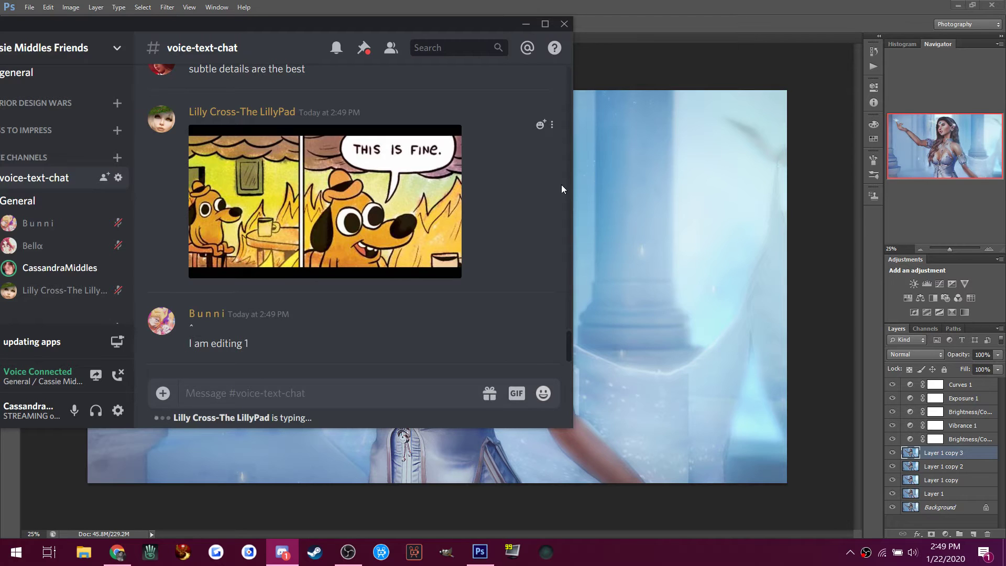
pyautogui.click(665, 21)
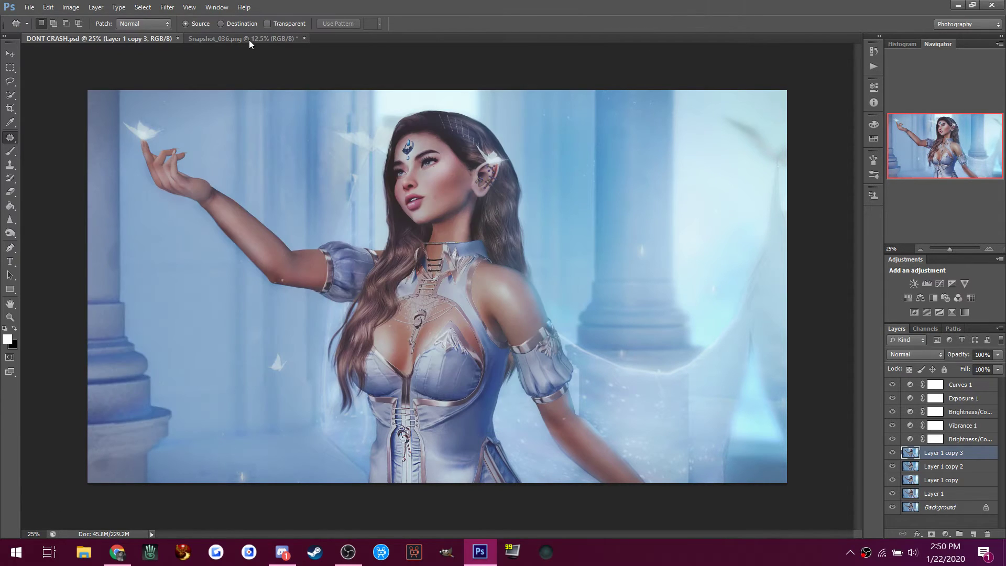
# Save a PNG copy to the Desktop as DONT CRASH.png with smallest compression and no interlacing.
pyautogui.click(29, 8)
pyautogui.click(59, 171)
pyautogui.click(524, 296)
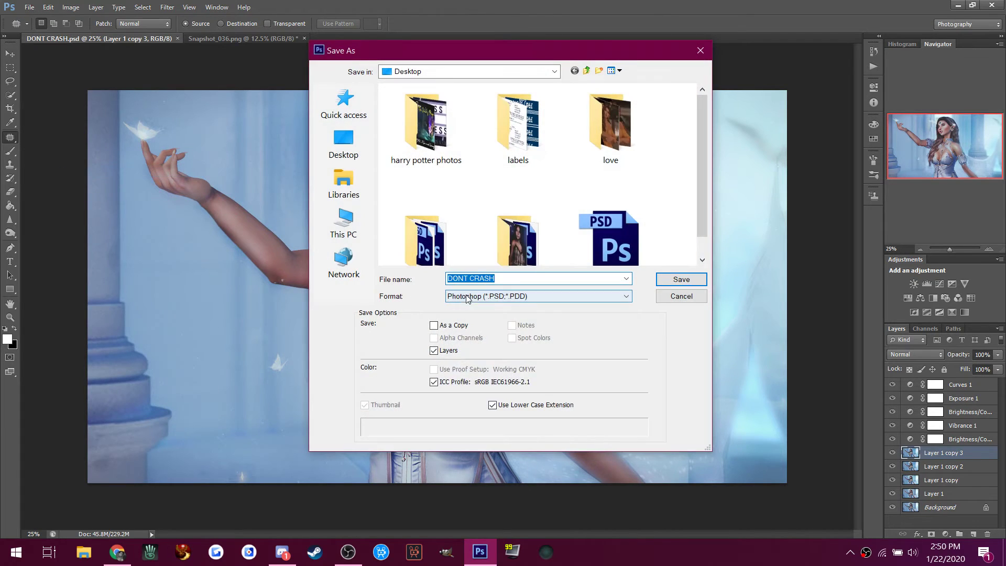
pyautogui.click(456, 441)
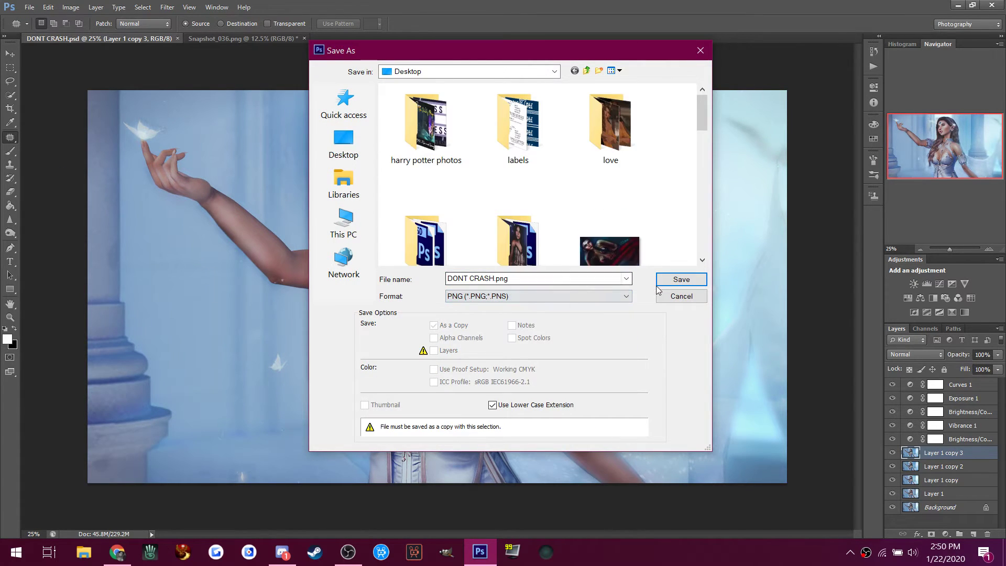
pyautogui.click(669, 279)
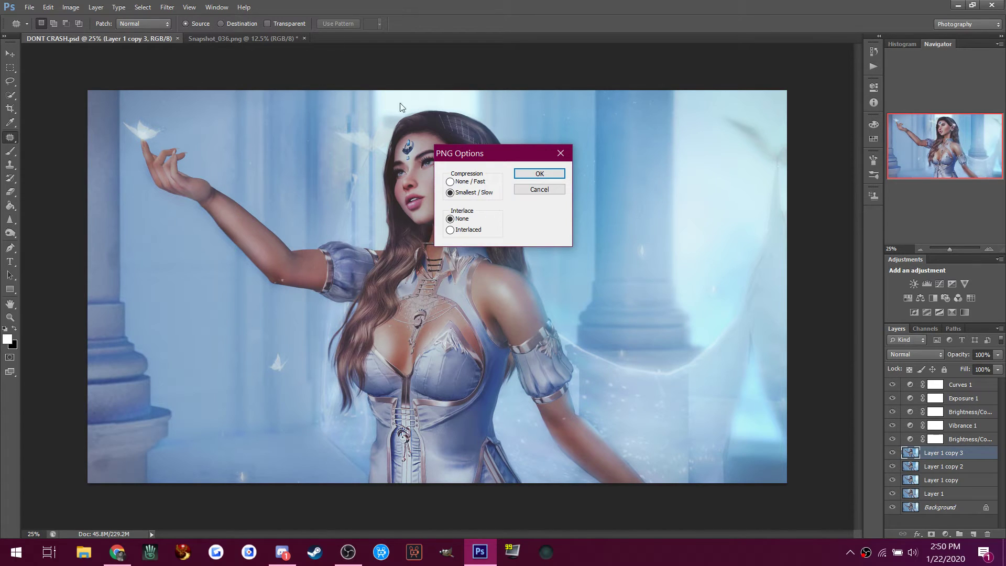
pyautogui.click(535, 172)
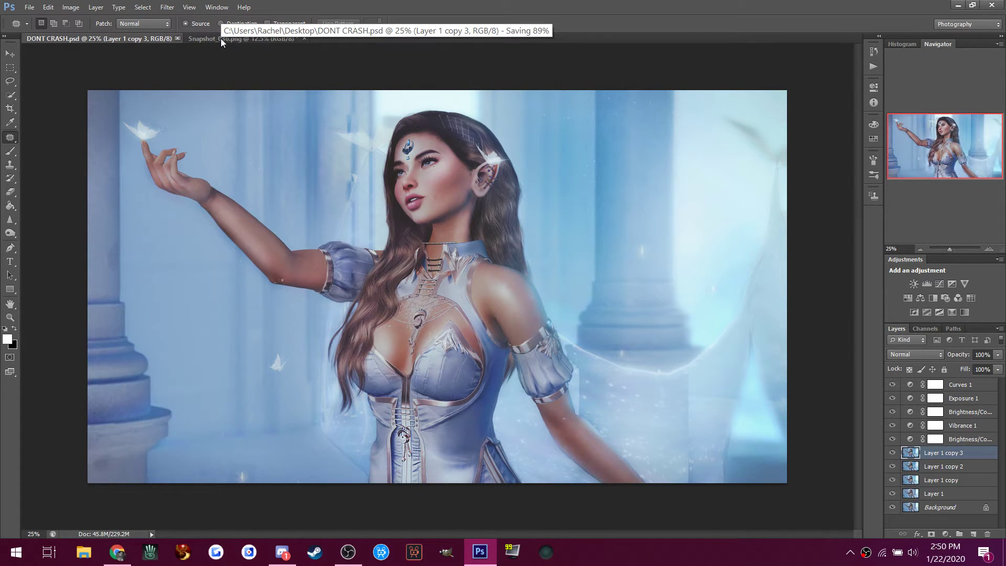
# Close DONT CRASH.psd, then duplicate the background layer of Snapshot_036.png and activate the Brush tool.
pyautogui.click(177, 38)
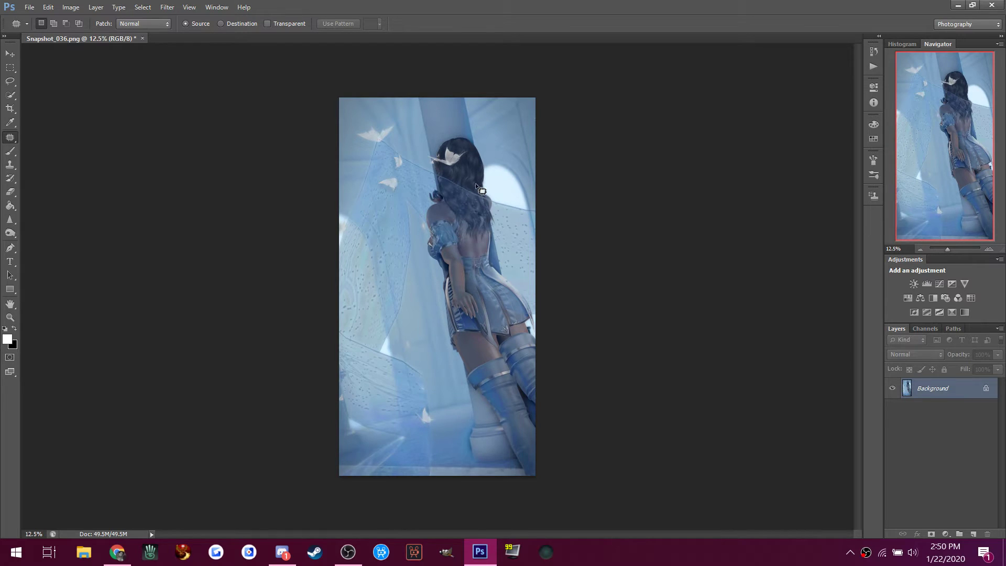
pyautogui.hotkey('ctrl', 'j')
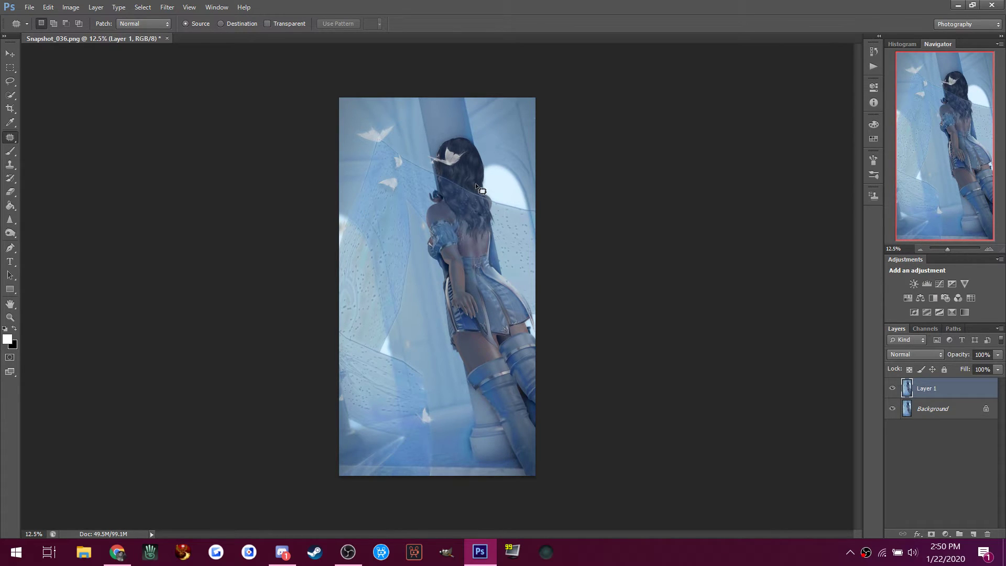
pyautogui.click(10, 151)
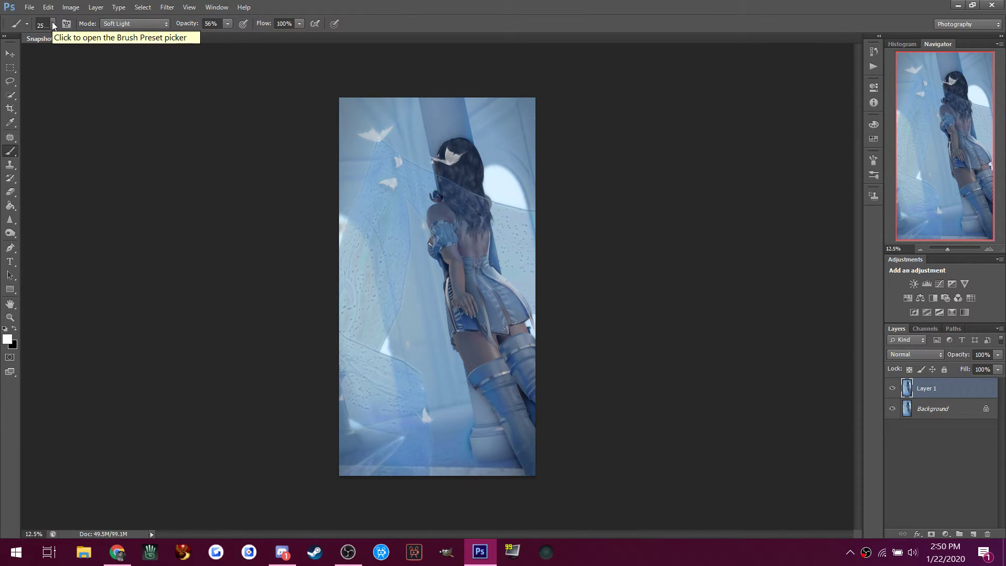
# Switch to Chrome and review the comments and numbered photo collage on the Flickr "Unedited" page.
pyautogui.click(116, 552)
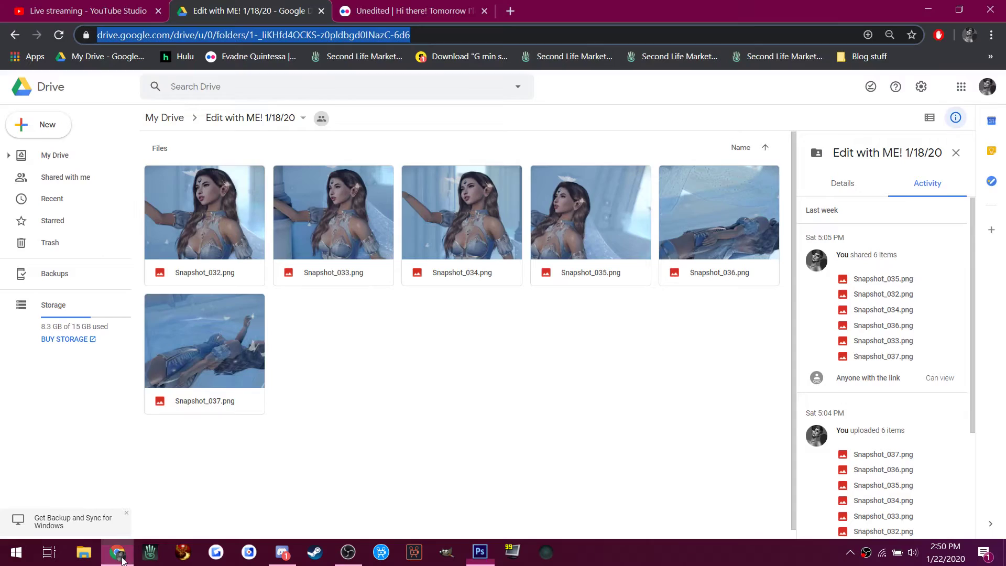
pyautogui.click(368, 5)
pyautogui.scroll(-15, 454, 386)
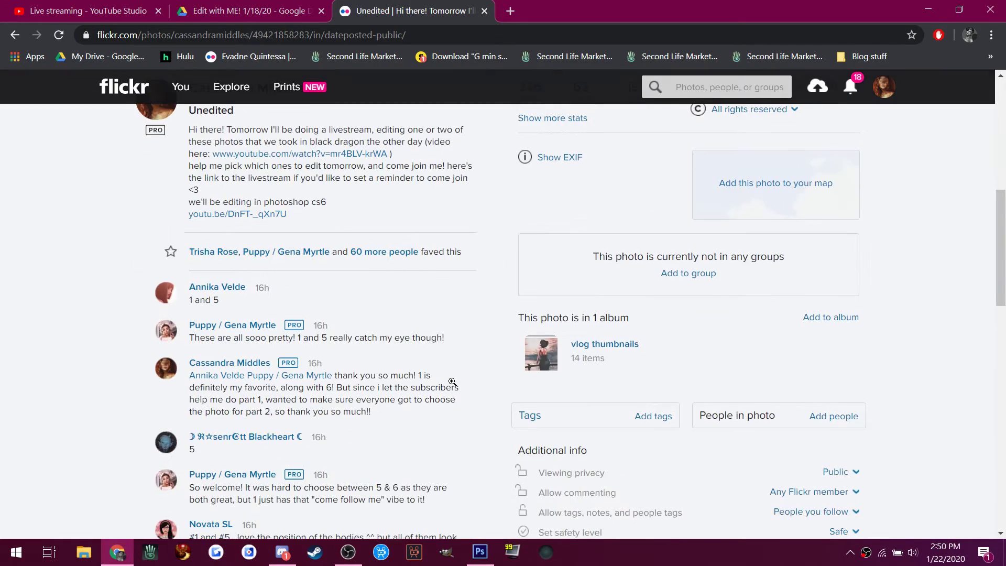
pyautogui.scroll(-9, 454, 385)
pyautogui.scroll(5, 454, 386)
pyautogui.scroll(12, 453, 385)
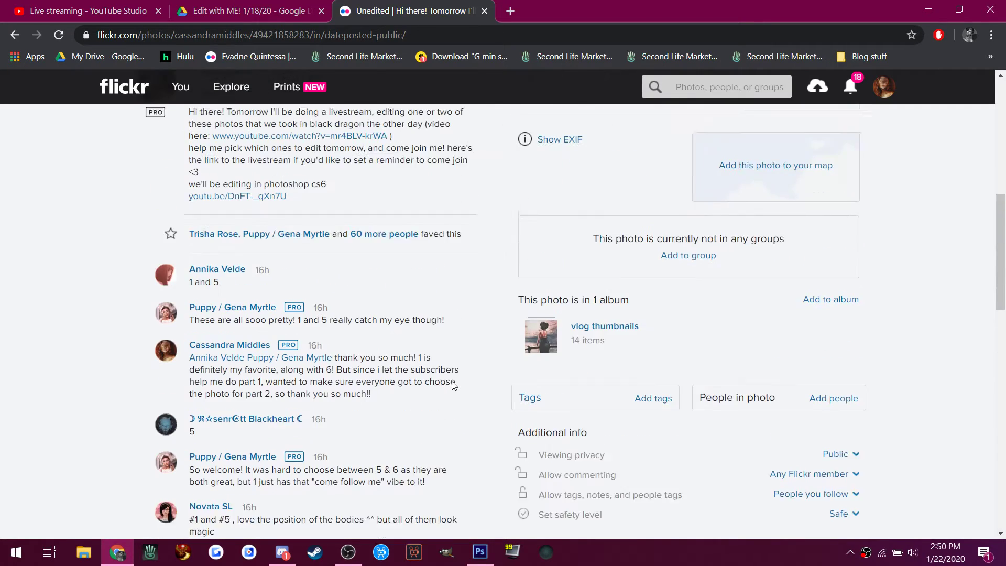
pyautogui.scroll(5, 454, 385)
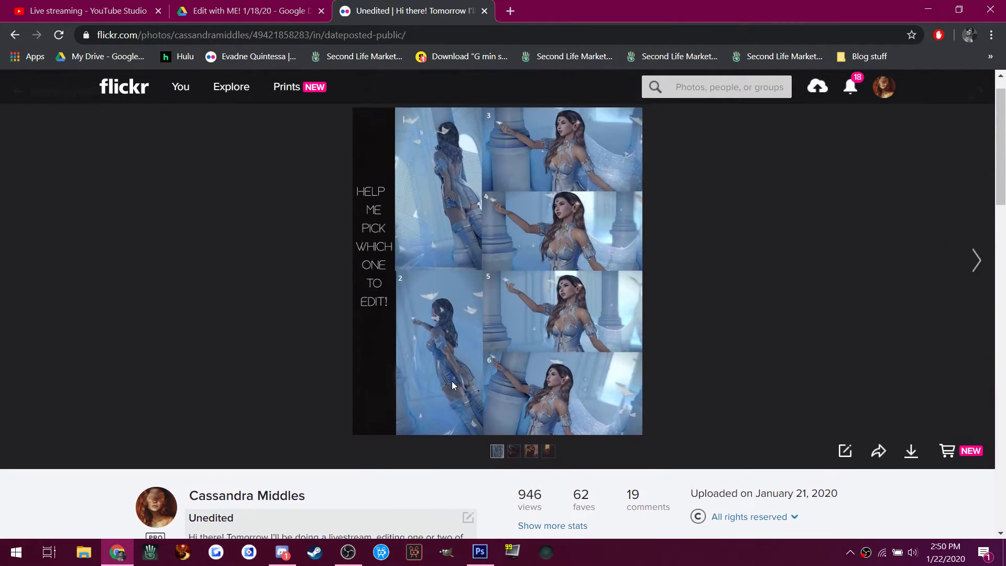
# Copy the Flickr photo page's link and post it in the YouTube livestream chat.
pyautogui.click(388, 34)
pyautogui.rightClick(387, 35)
pyautogui.click(411, 108)
pyautogui.click(36, 11)
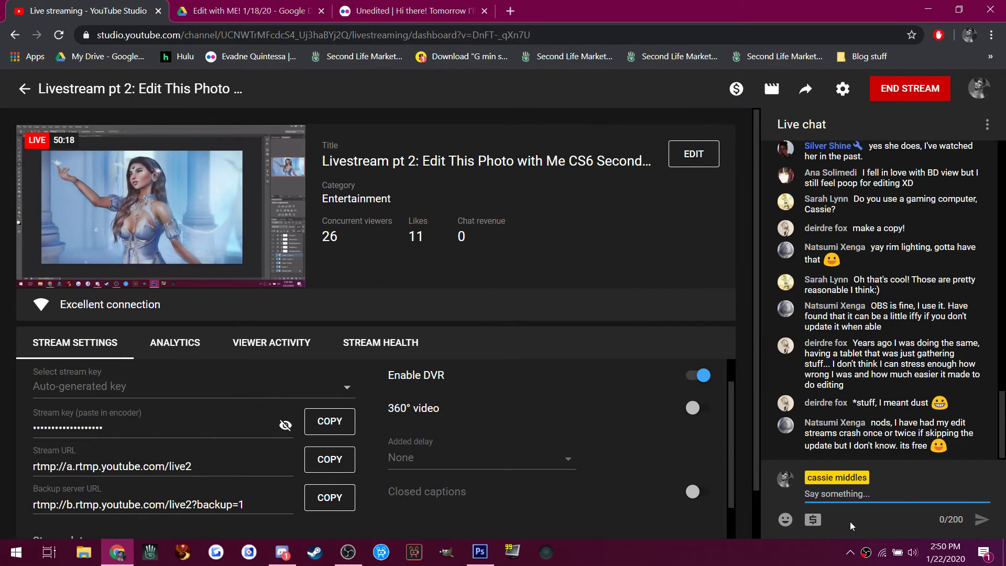
pyautogui.rightClick(868, 494)
pyautogui.click(861, 366)
pyautogui.press('Return')
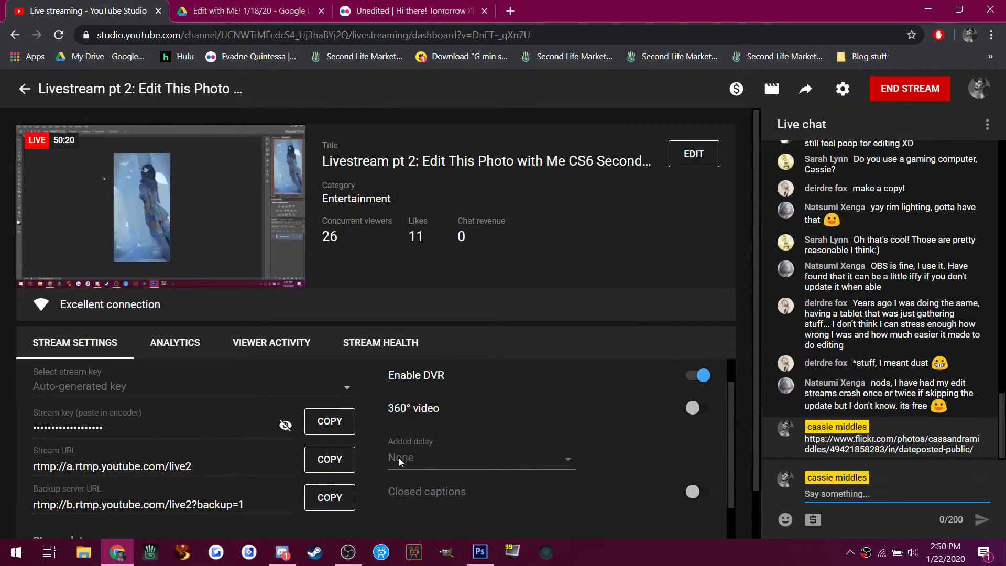
# Check the shared "Edit with ME! 1/18/20" Drive folder, and switch to Discord to read the voice-text-chat messages.
pyautogui.click(207, 9)
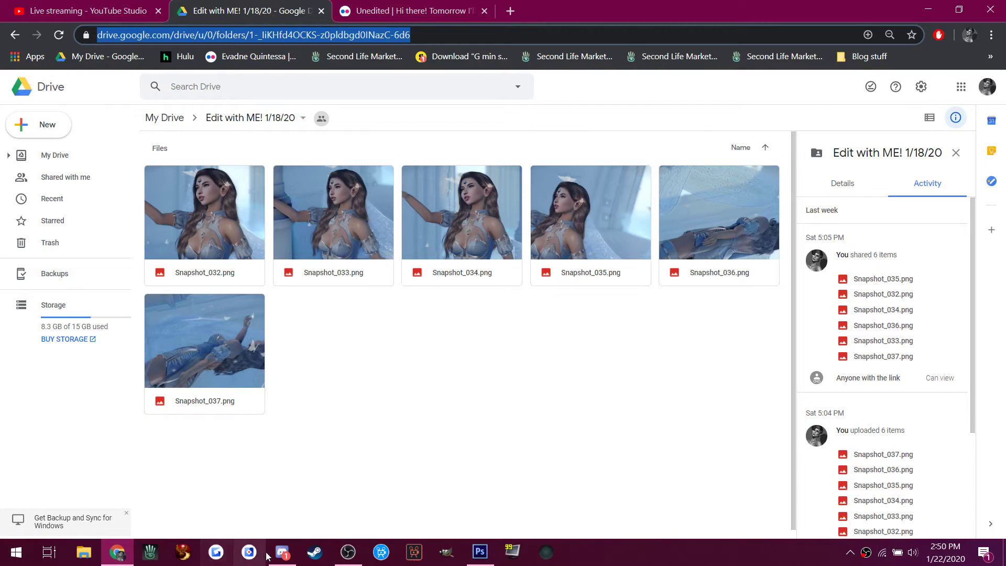
pyautogui.click(282, 551)
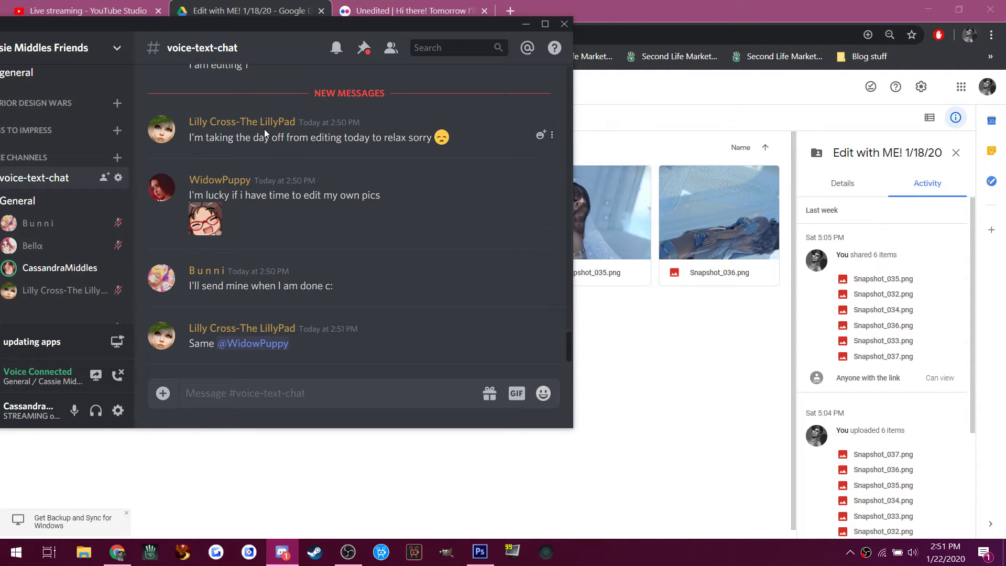
# Switch to Photoshop and save Snapshot_036.png under the new name sdgiksdogkaogkaogkwsodgksgoks.psd.
pyautogui.click(480, 552)
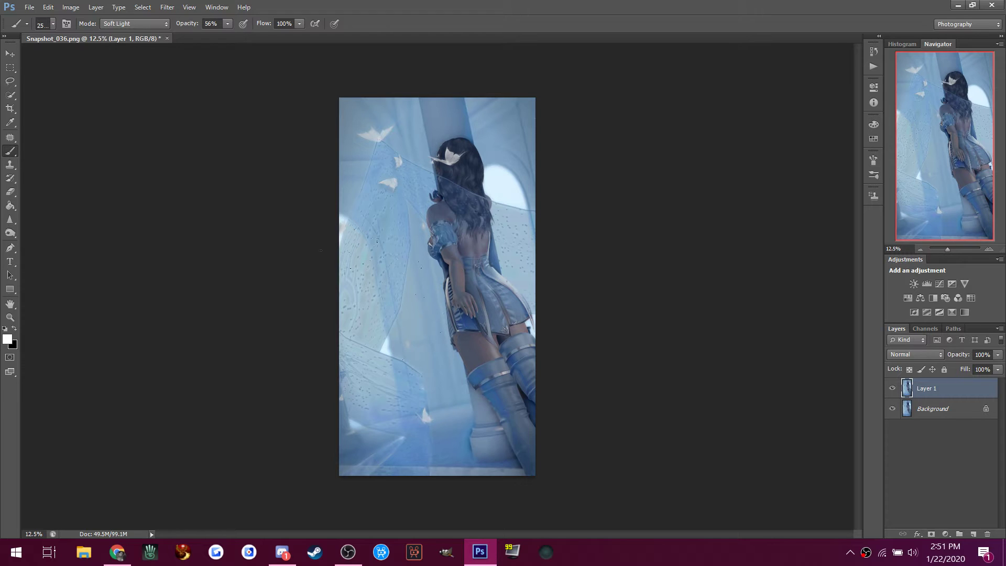
pyautogui.click(10, 317)
pyautogui.click(44, 24)
pyautogui.click(467, 290)
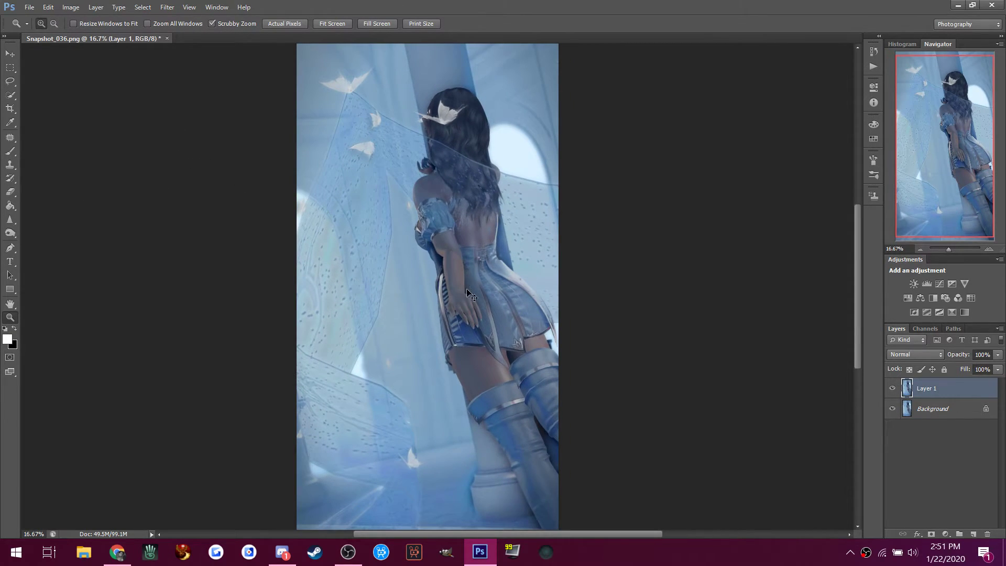
pyautogui.hotkey('ctrl', 'shift', 's')
pyautogui.write('sdgiksdogkaogkaogkwsodgksgoks')
pyautogui.press('Return')
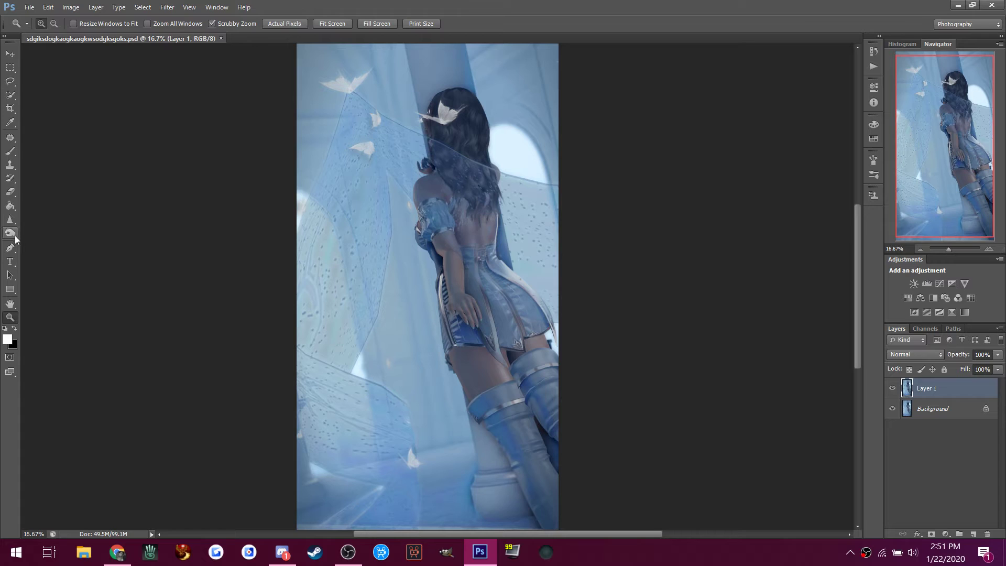
# Brush white light over the arch window and the photo's left edge with a large soft round brush in Soft Light mode at 56% opacity.
pyautogui.click(10, 153)
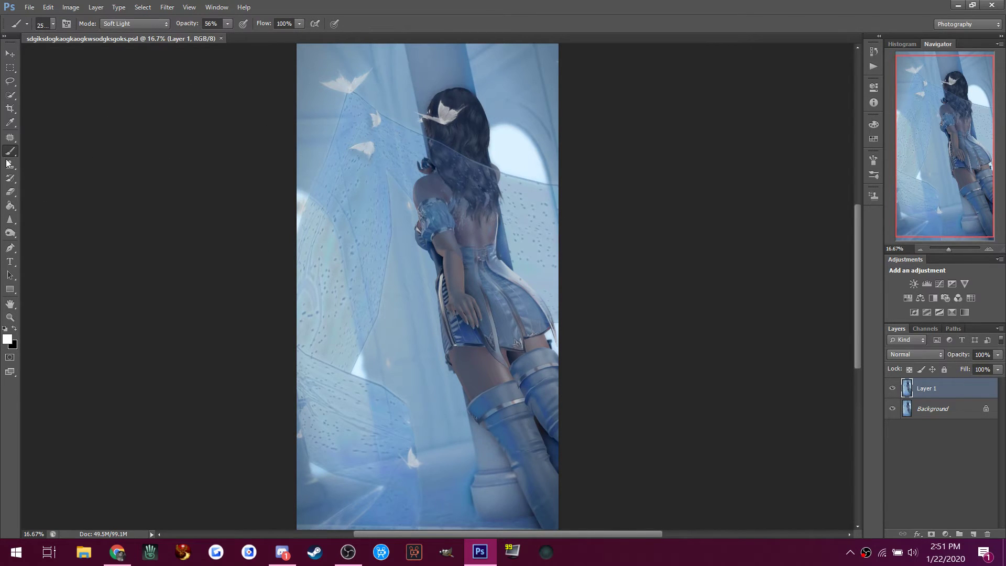
pyautogui.click(53, 25)
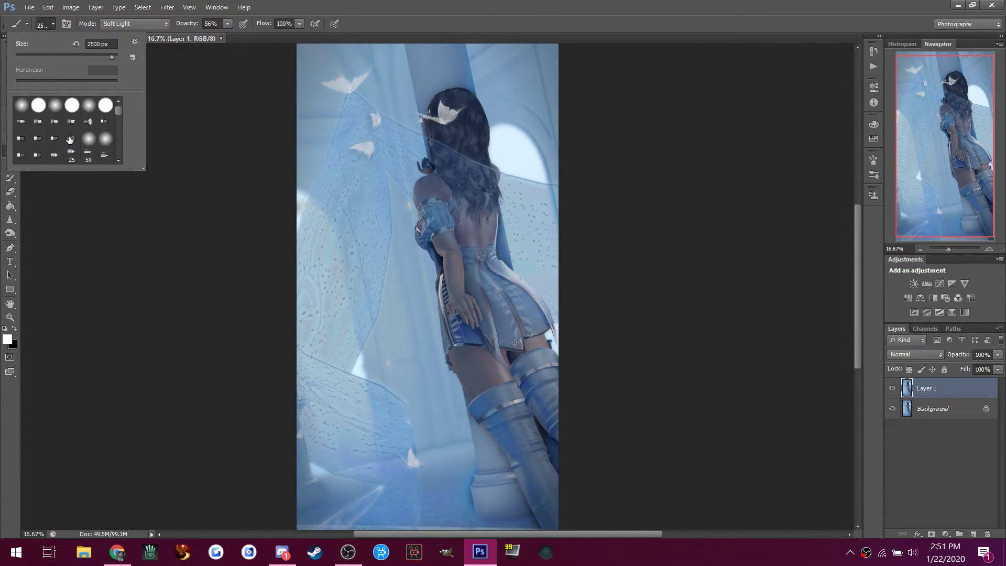
pyautogui.click(88, 109)
pyautogui.click(539, 7)
pyautogui.press('[')
pyautogui.press('[')
pyautogui.press('[')
pyautogui.press('[')
pyautogui.press('[')
pyautogui.press('[')
pyautogui.press('[')
pyautogui.press('[')
pyautogui.press('[')
pyautogui.press('[')
pyautogui.press('[')
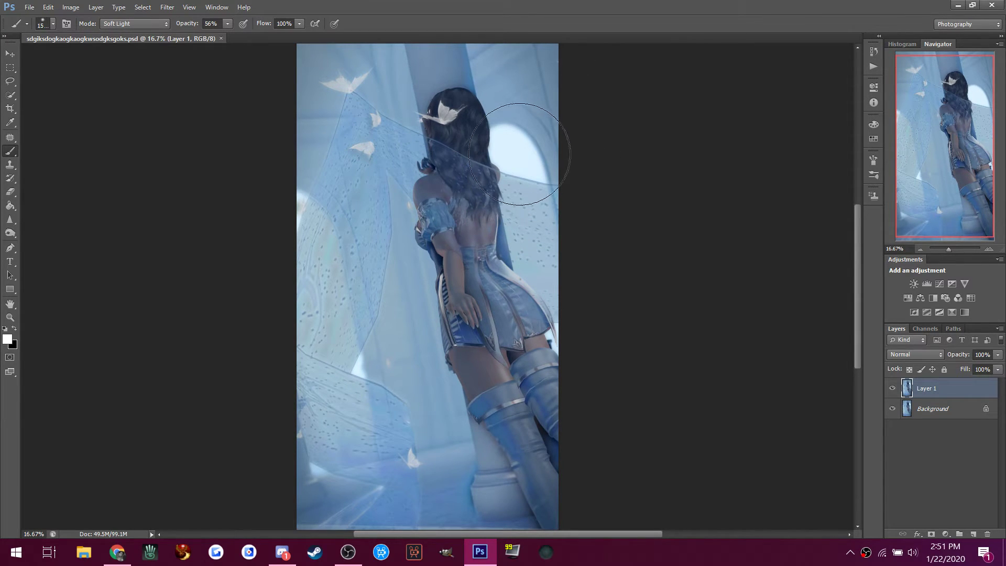
pyautogui.press('[')
pyautogui.press('[')
pyautogui.moveTo(505, 136)
pyautogui.mouseDown()
pyautogui.moveTo(556, 236)
pyautogui.moveTo(534, 180)
pyautogui.mouseUp()
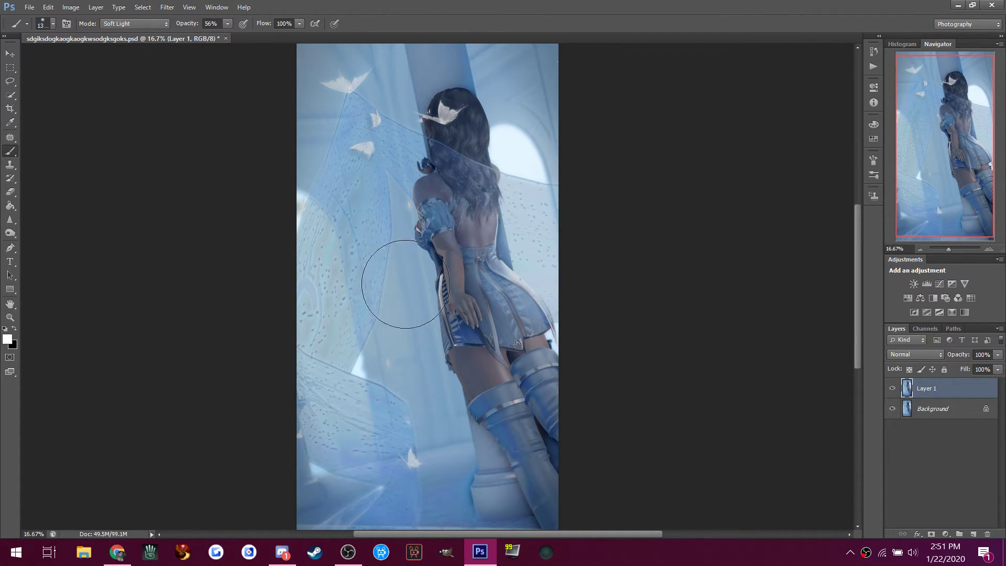
pyautogui.moveTo(295, 292)
pyautogui.mouseDown()
pyautogui.moveTo(279, 205)
pyautogui.moveTo(274, 337)
pyautogui.moveTo(316, 421)
pyautogui.mouseUp()
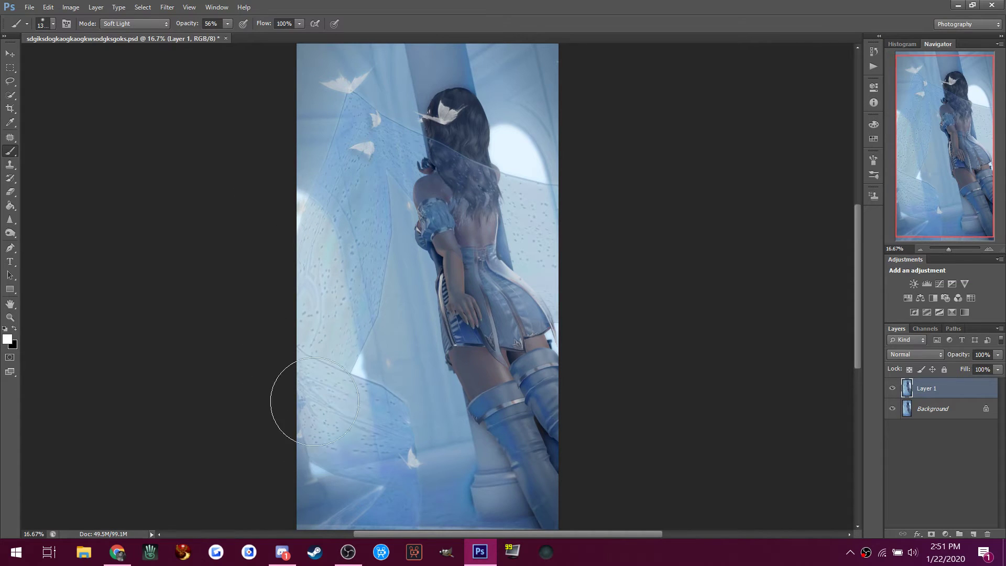
pyautogui.moveTo(288, 246); pyautogui.dragTo(271, 209)
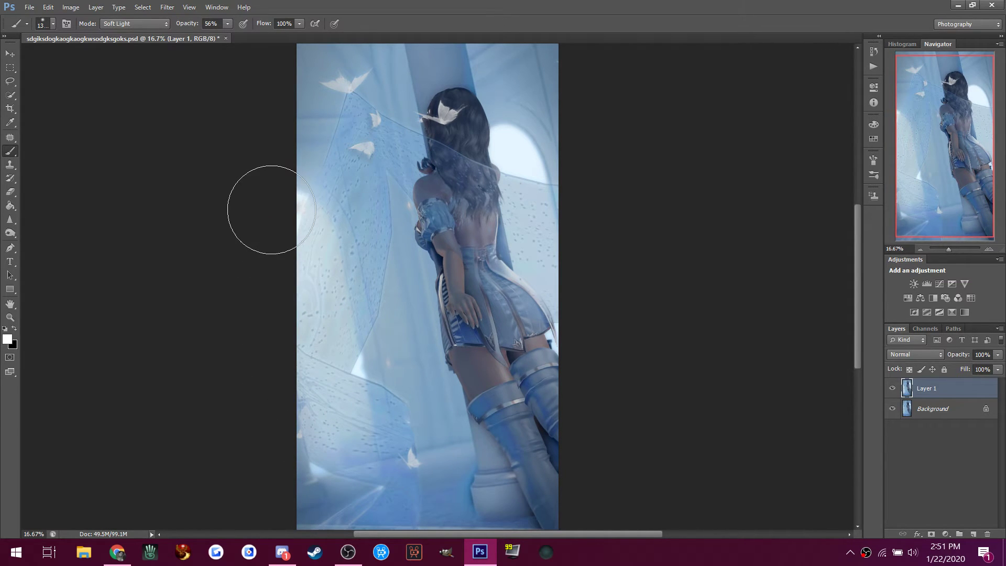
pyautogui.click(511, 142)
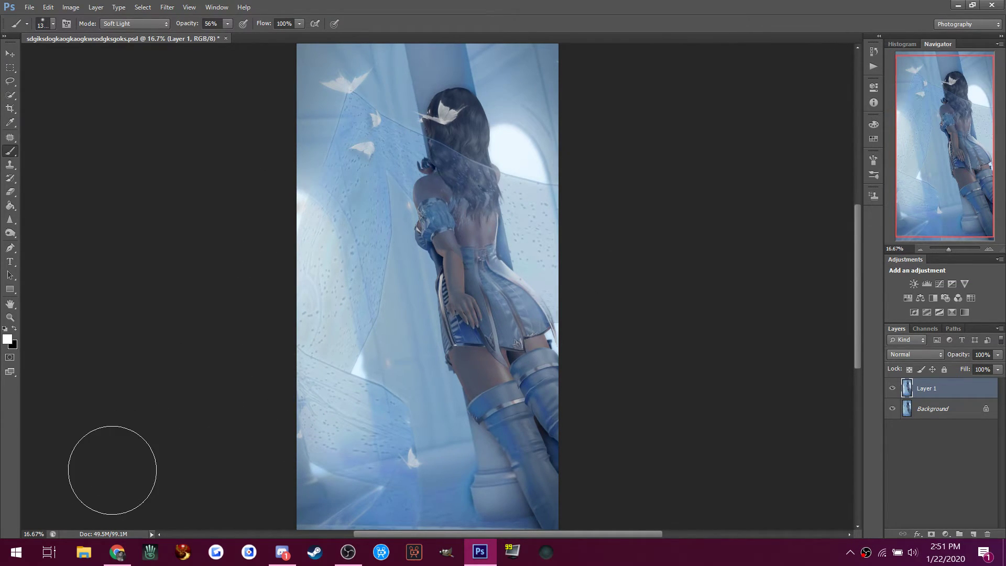
# Switch to Discord briefly to check the new voice-text-chat messages, and return to the photo.
pyautogui.click(285, 558)
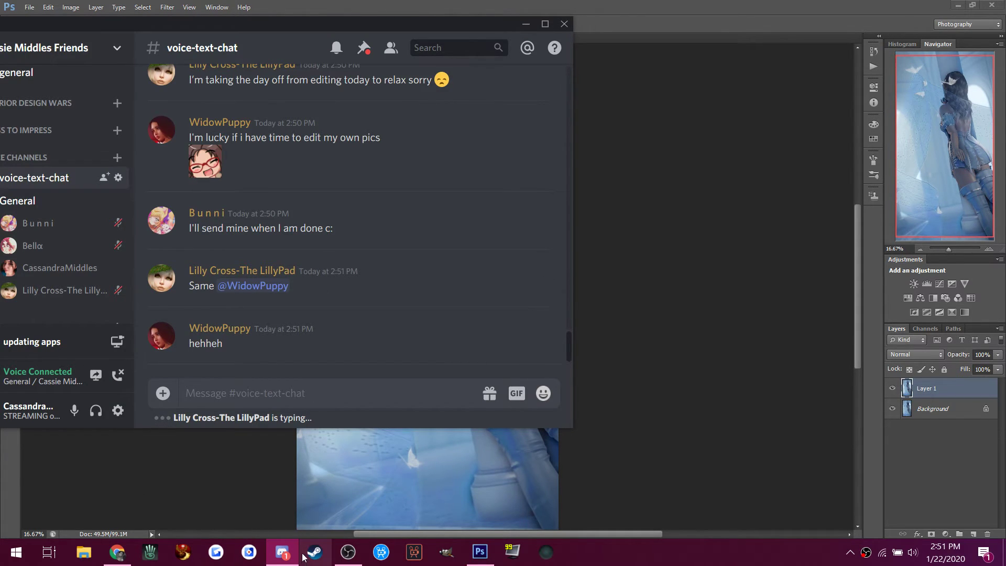
pyautogui.click(286, 557)
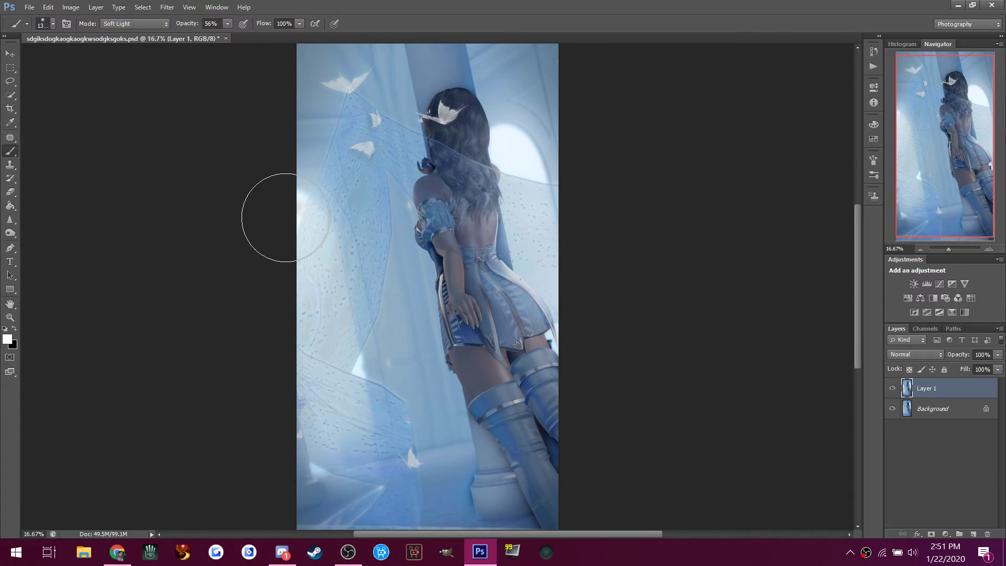
# Brush light onto the bright area at the photo's lower left with a 600 px brush, and activate the Dodge tool.
pyautogui.press('[')
pyautogui.press('[')
pyautogui.press('[')
pyautogui.press('[')
pyautogui.press('[')
pyautogui.press('[')
pyautogui.press('[')
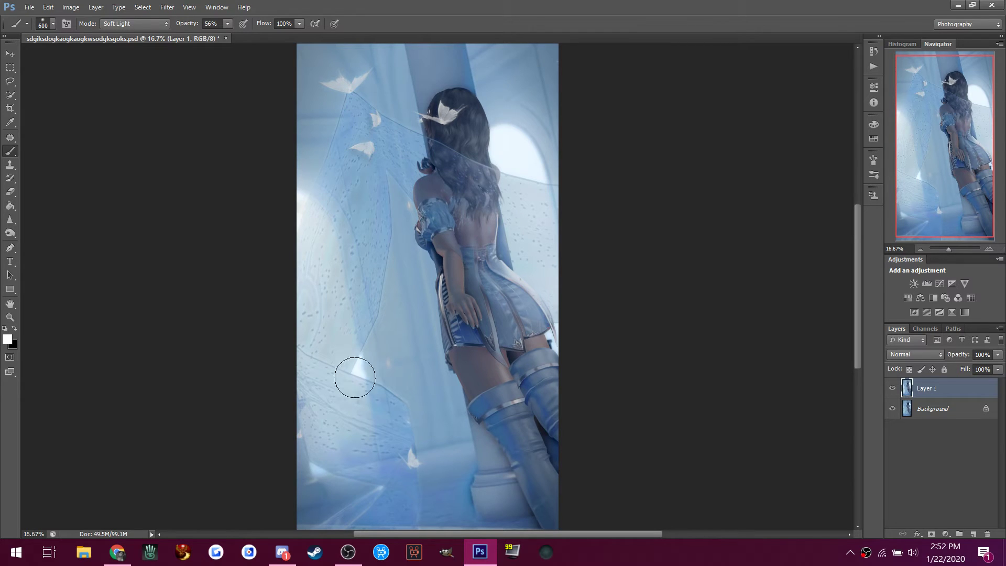
pyautogui.click(316, 469)
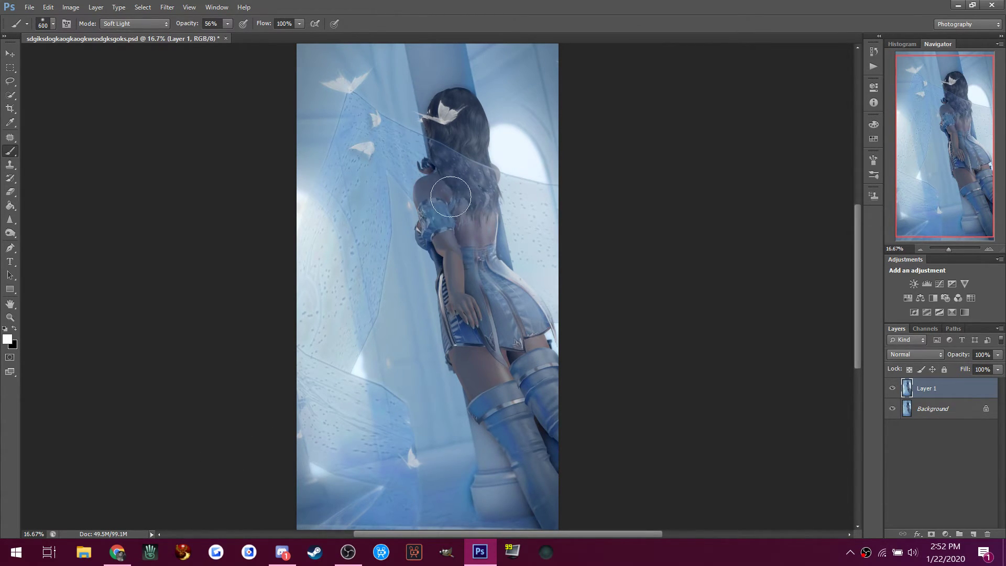
pyautogui.click(10, 233)
pyautogui.click(40, 234)
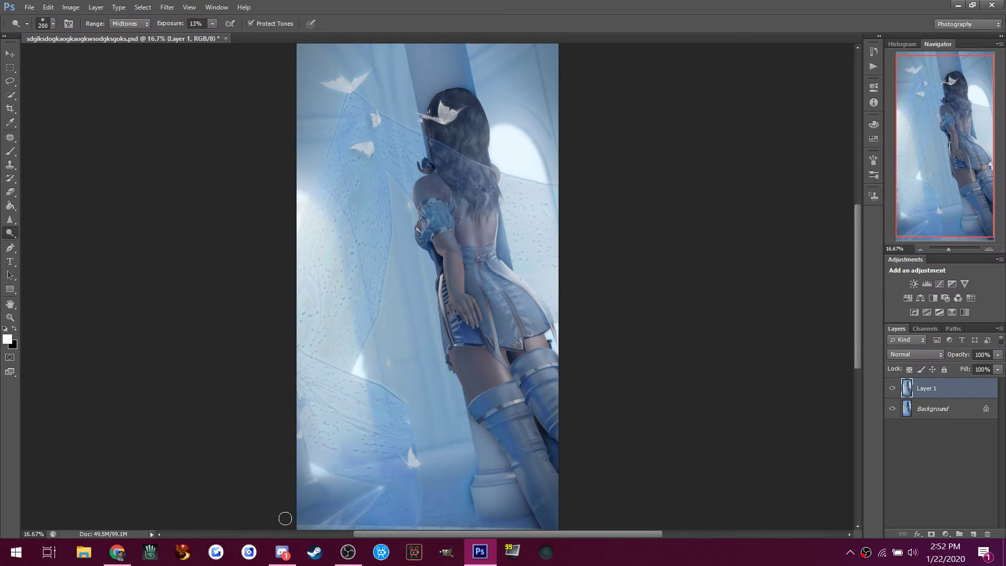
# Switch to Discord and assign the Cutiefaces role to the member who joined the general channel at 2:42 PM.
pyautogui.click(285, 554)
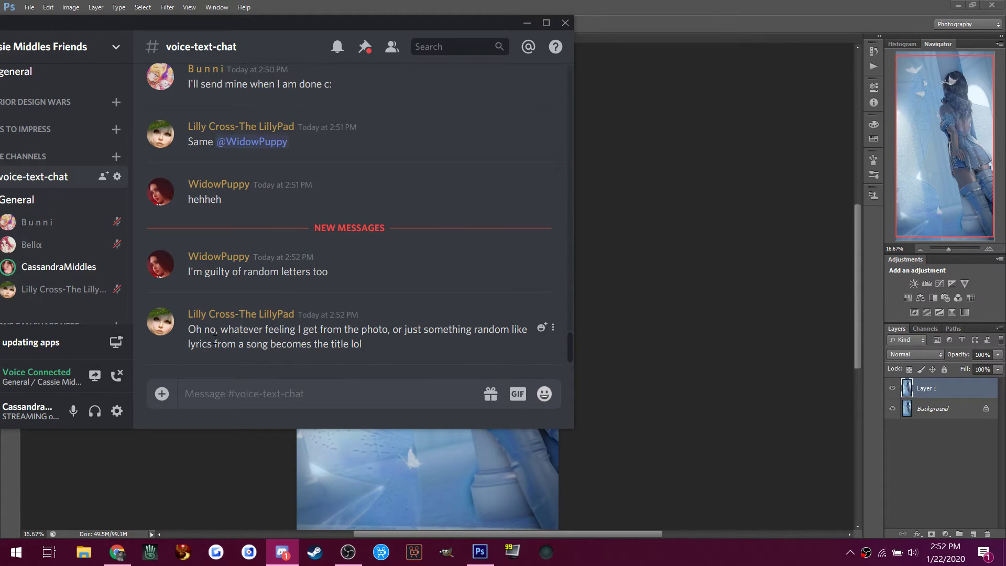
pyautogui.scroll(1, 26, 160)
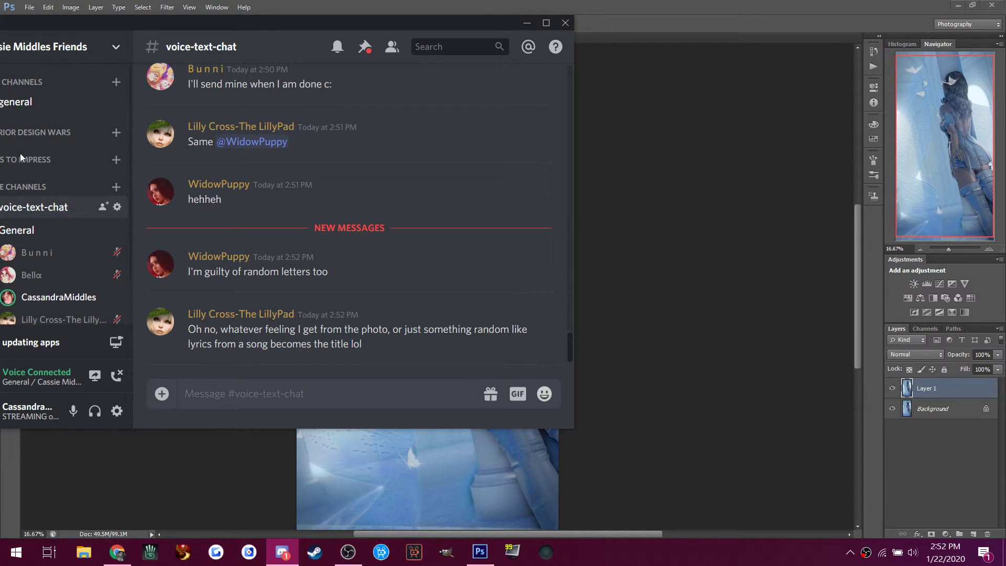
pyautogui.click(27, 103)
pyautogui.click(230, 331)
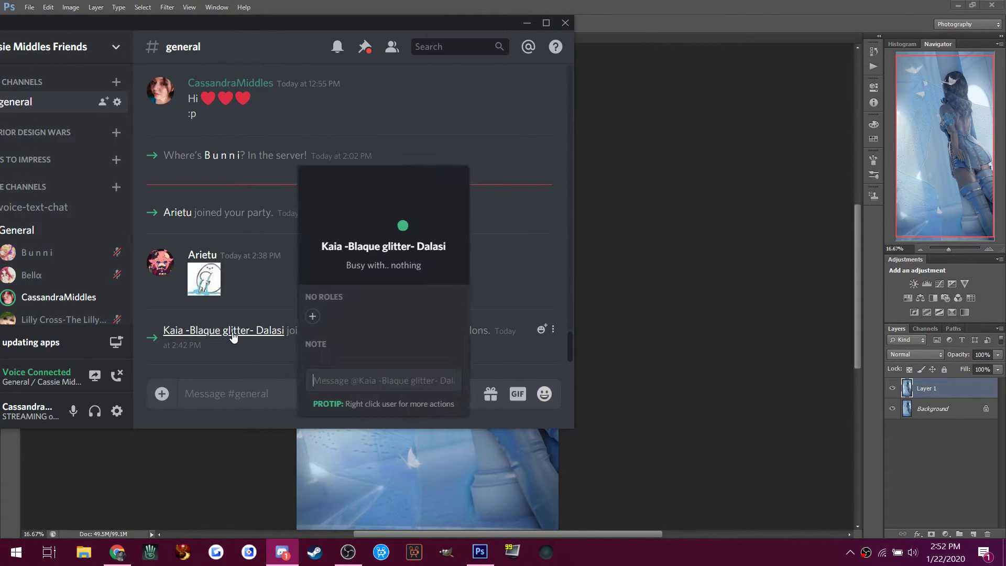
pyautogui.click(305, 315)
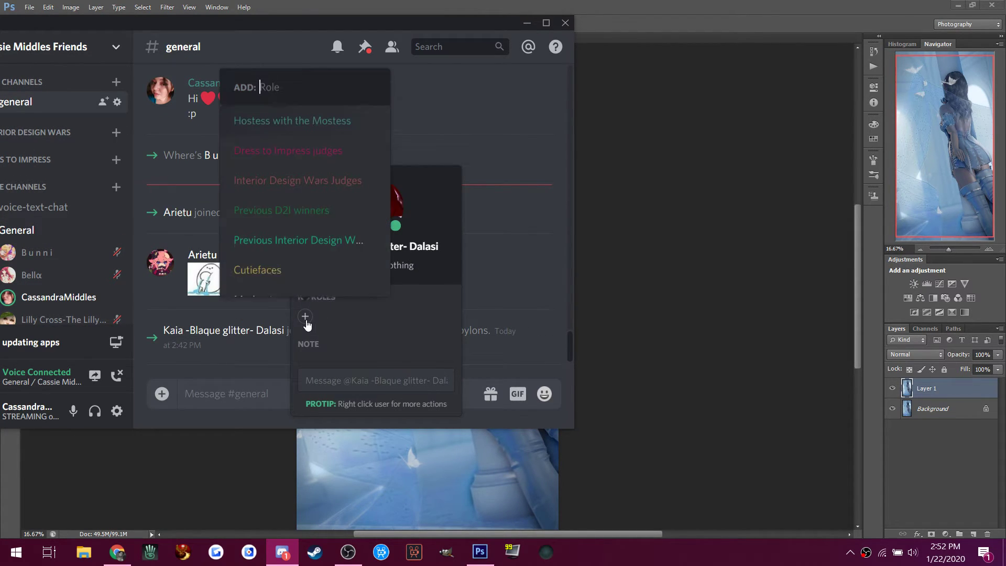
pyautogui.click(269, 273)
# Assign the Cutiefaces role to the member who joined at 2:35 PM as well.
pyautogui.click(180, 220)
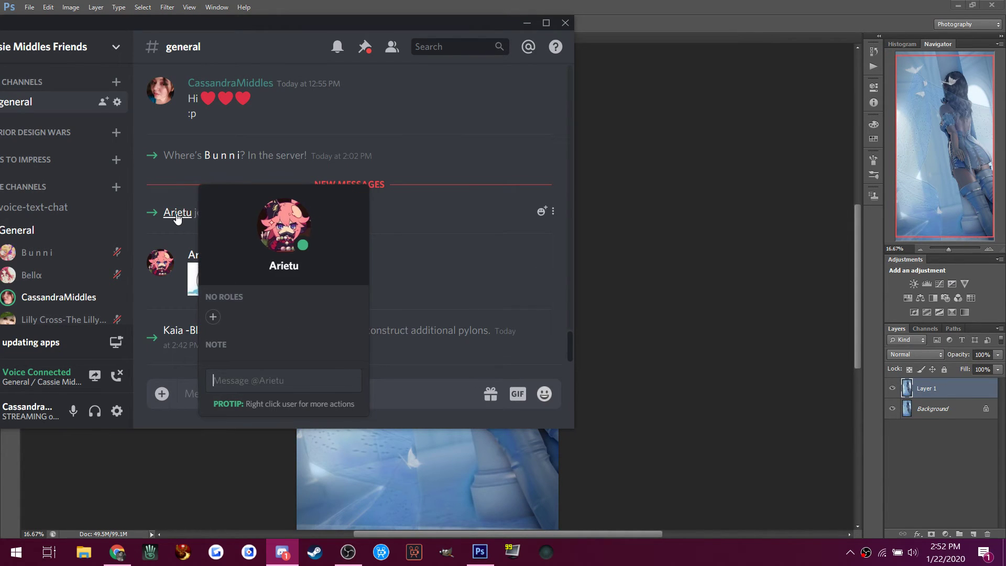
pyautogui.click(213, 317)
pyautogui.click(187, 278)
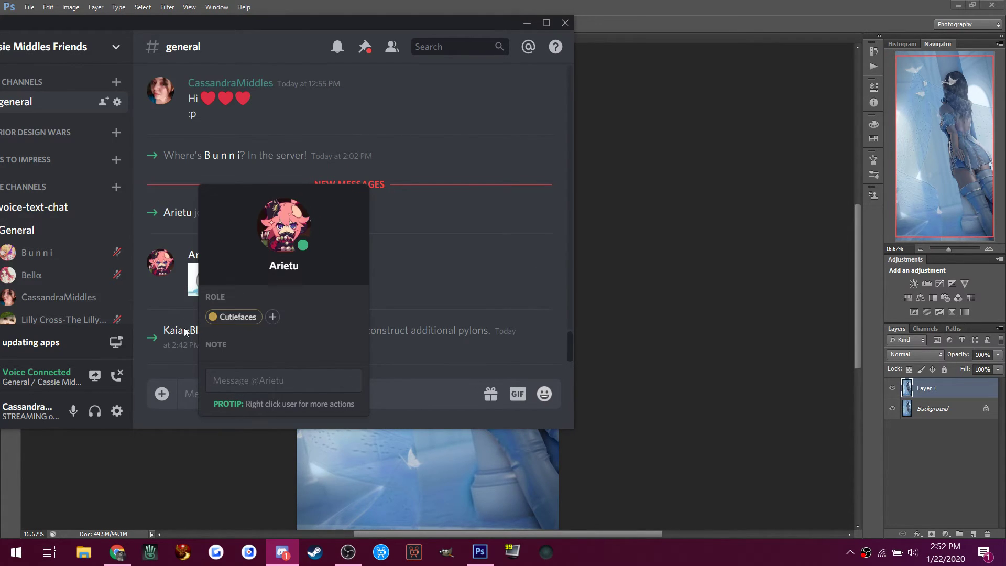
pyautogui.click(173, 310)
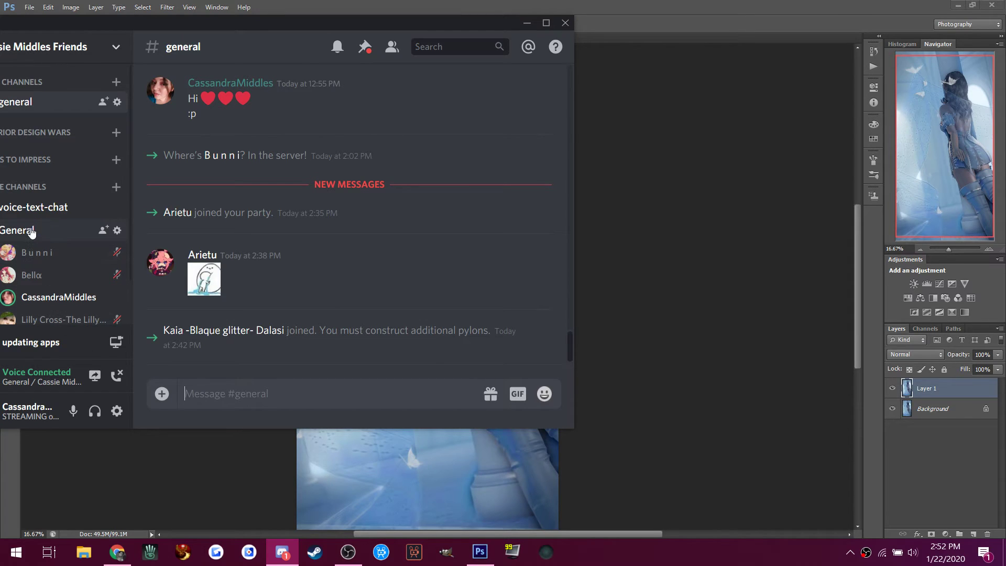
# Read the latest voice-text-chat messages and return to Photoshop.
pyautogui.click(33, 207)
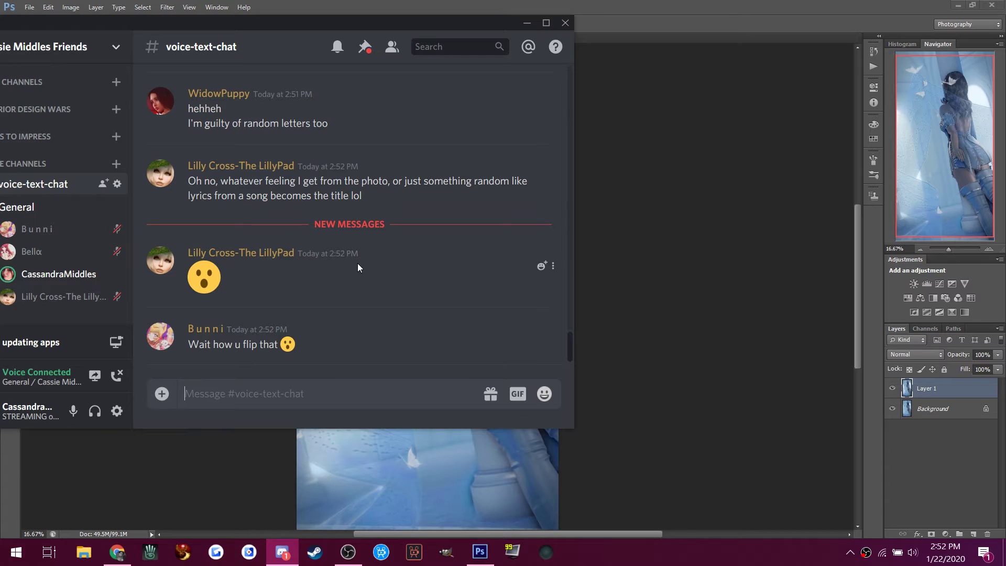
pyautogui.click(673, 6)
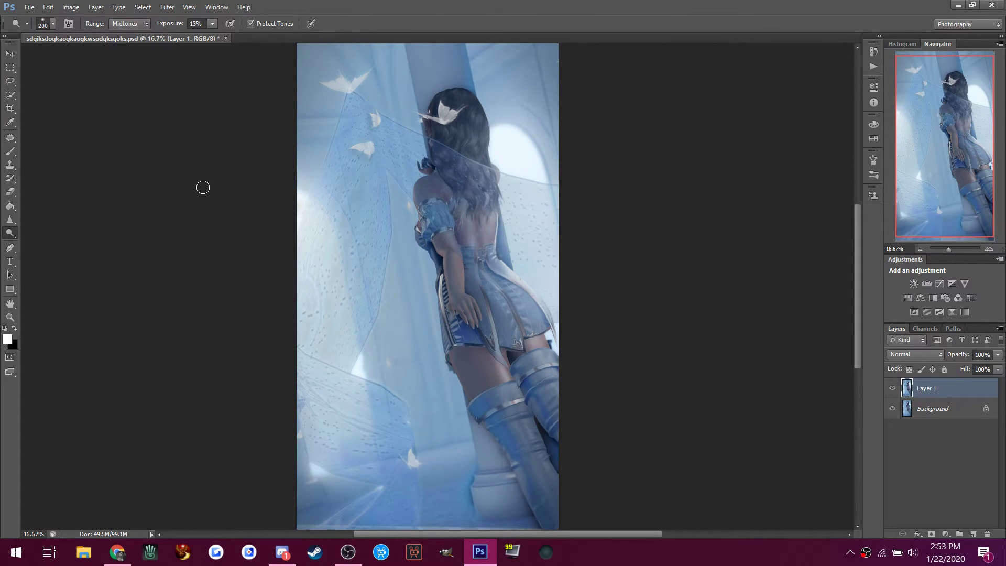
# Open Snapshot_035 from the Desktop folder in the Photos viewer.
pyautogui.click(90, 559)
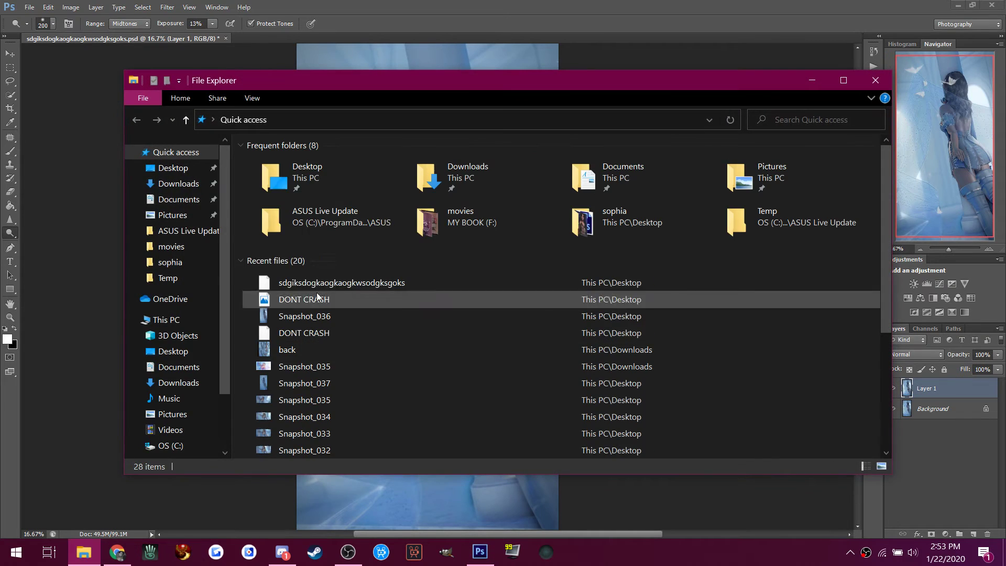
pyautogui.click(164, 169)
pyautogui.scroll(-5, 470, 247)
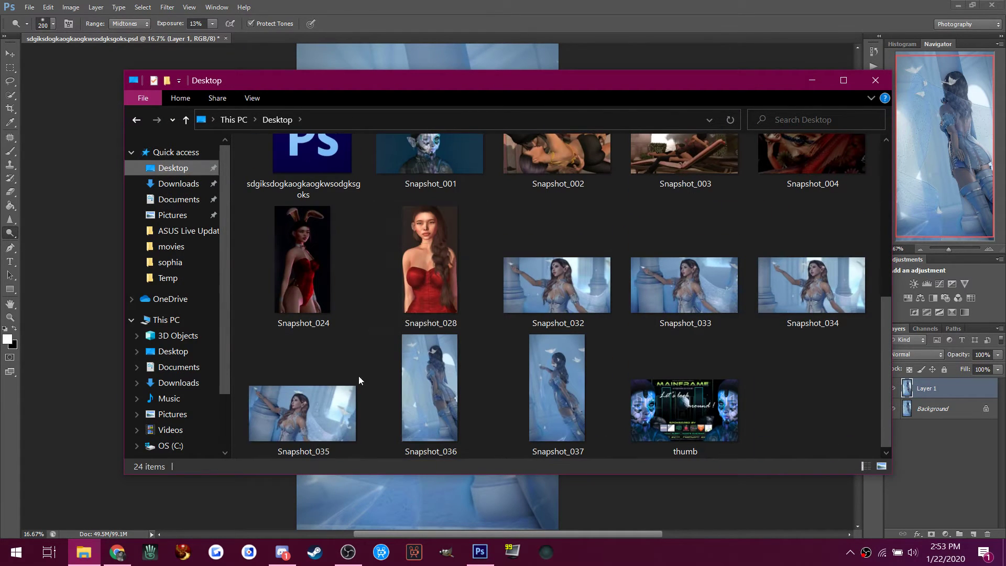
pyautogui.rightClick(356, 392)
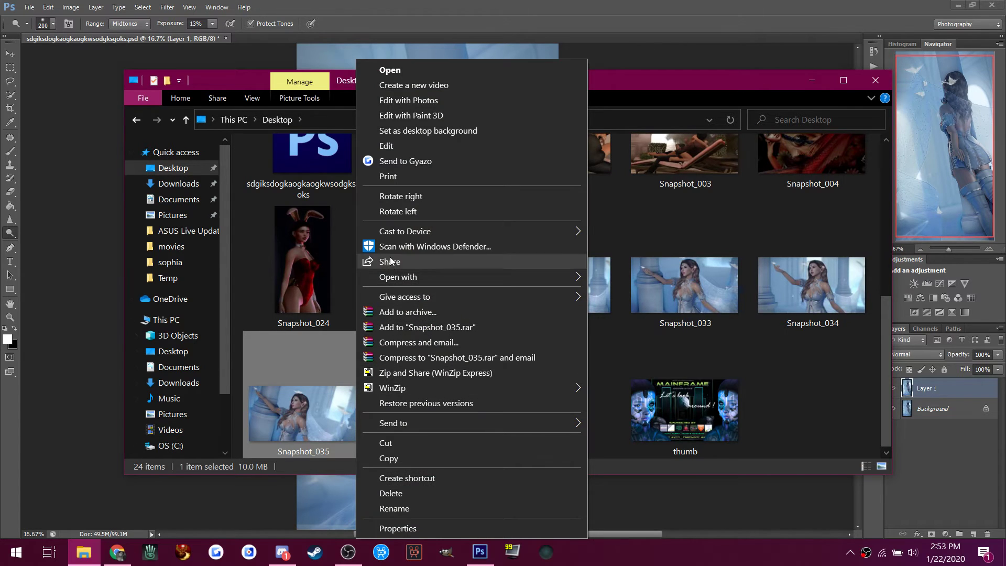
pyautogui.click(299, 390)
pyautogui.doubleClick(300, 388)
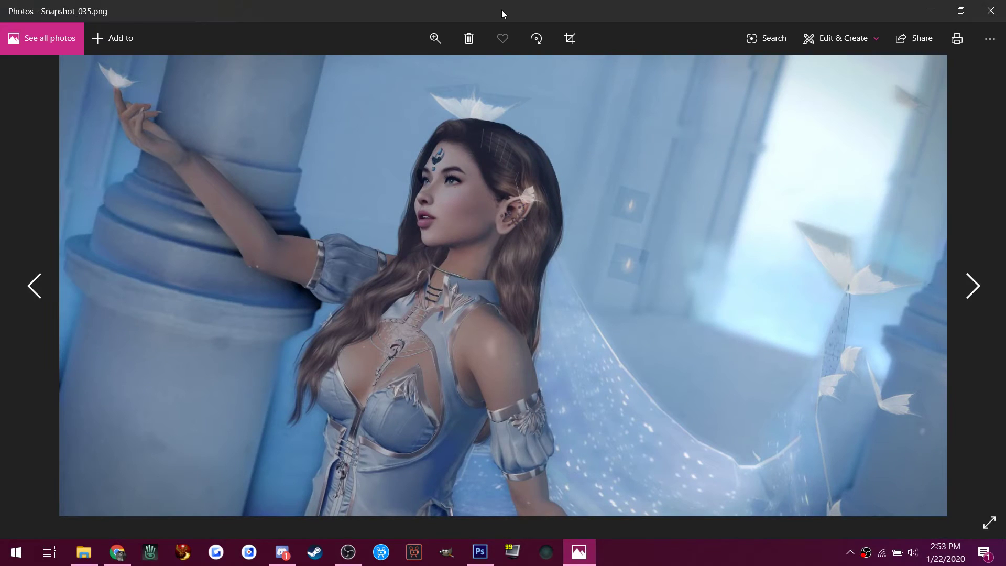
# Demonstrate rotating Snapshot_035 through a full turn in 90-degree steps, and close the viewer.
pyautogui.click(534, 39)
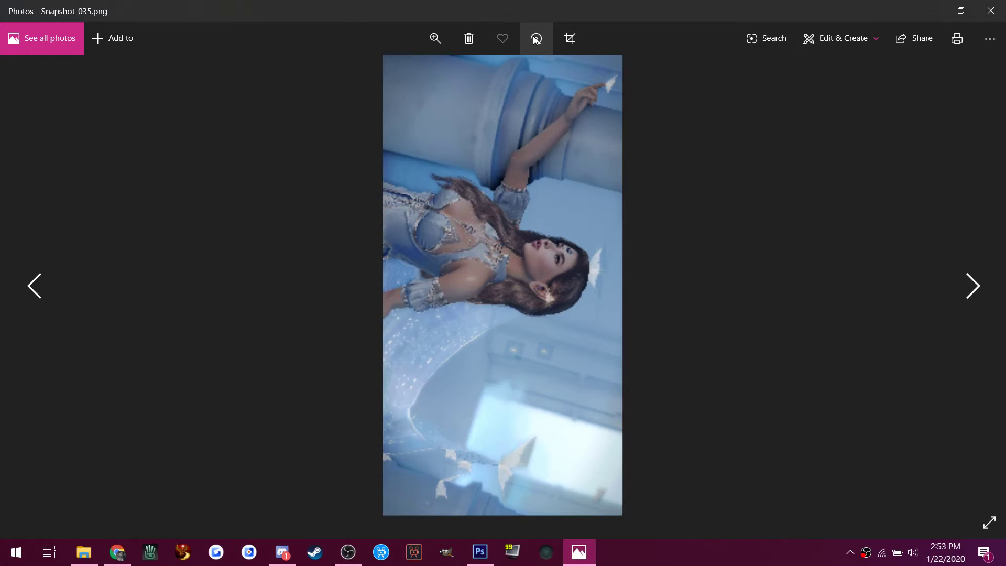
pyautogui.click(535, 38)
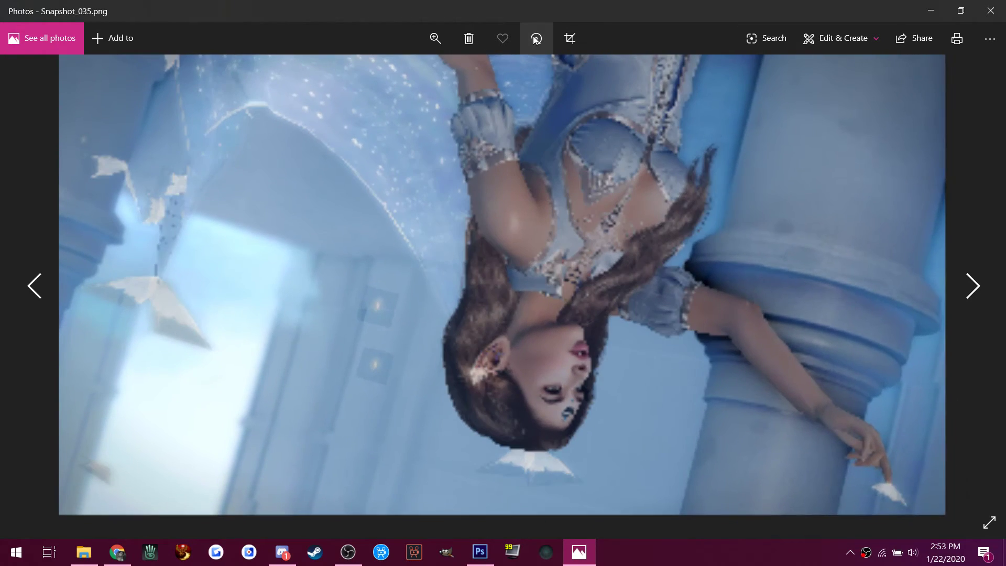
pyautogui.click(534, 39)
pyautogui.click(534, 38)
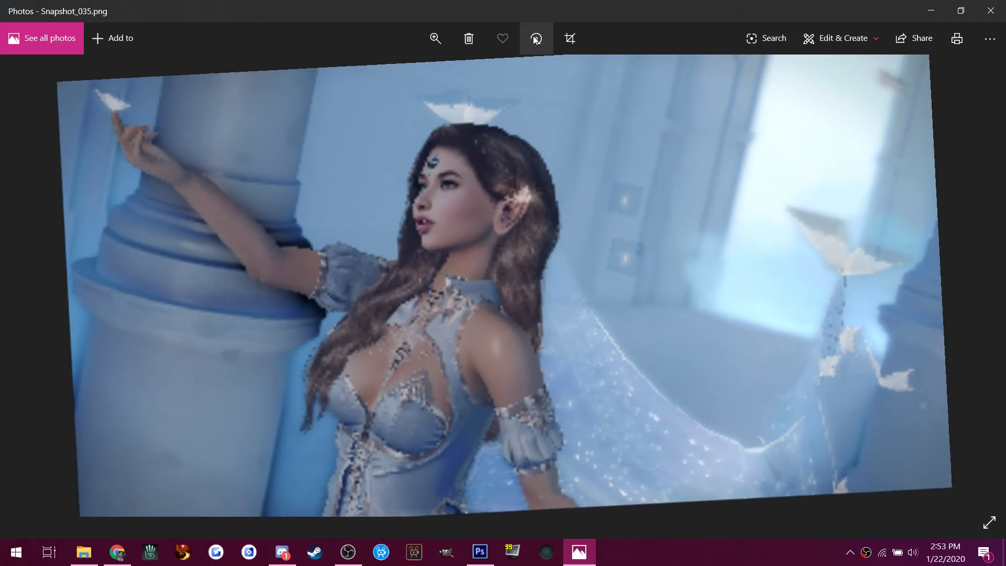
pyautogui.click(982, 15)
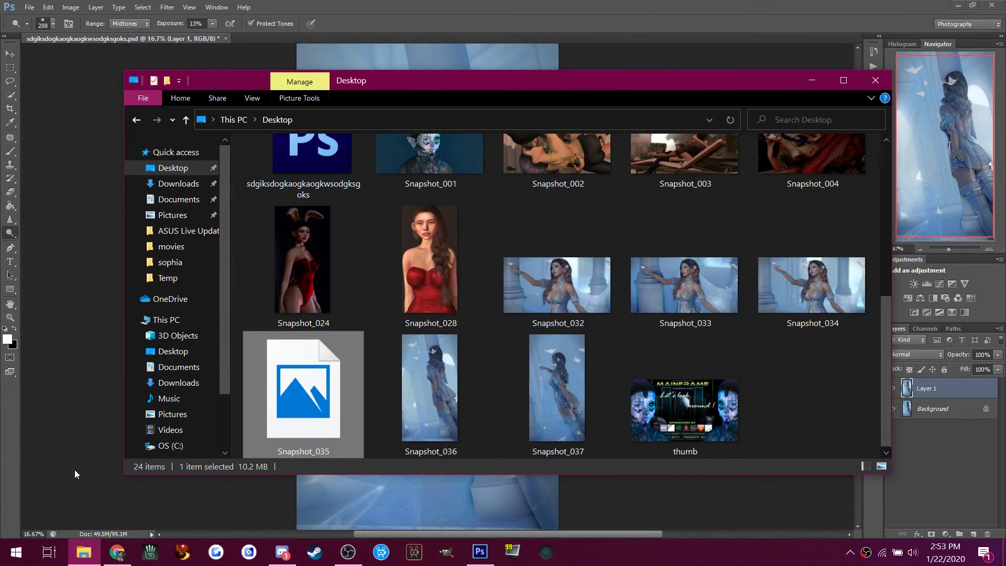
# Leave the Desktop folder and switch to Discord to check viewers' replies in voice-text-chat.
pyautogui.click(74, 469)
pyautogui.click(282, 555)
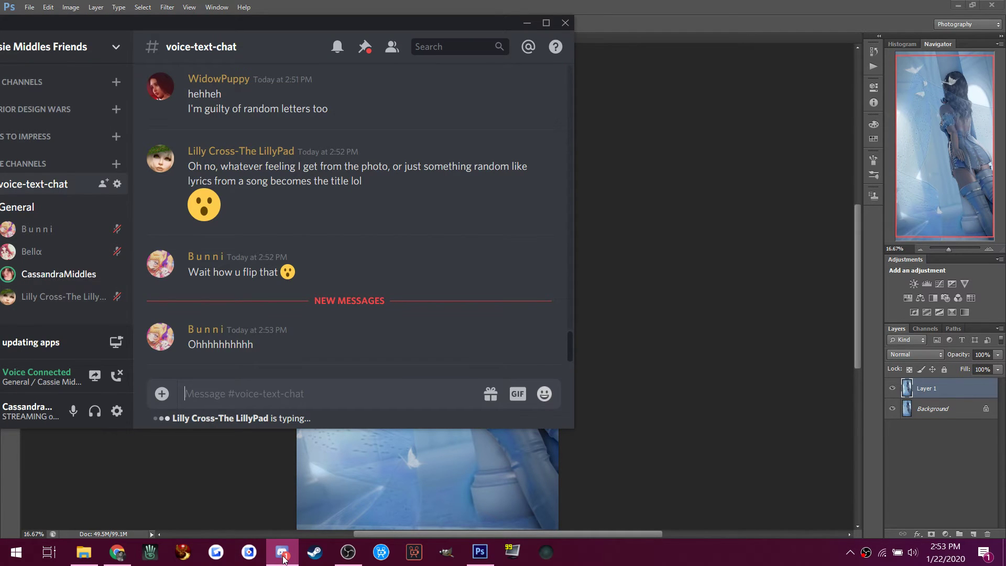
# Return to Photoshop and add a Brightness/Contrast adjustment layer with brightness 26 and contrast -9.
pyautogui.click(282, 555)
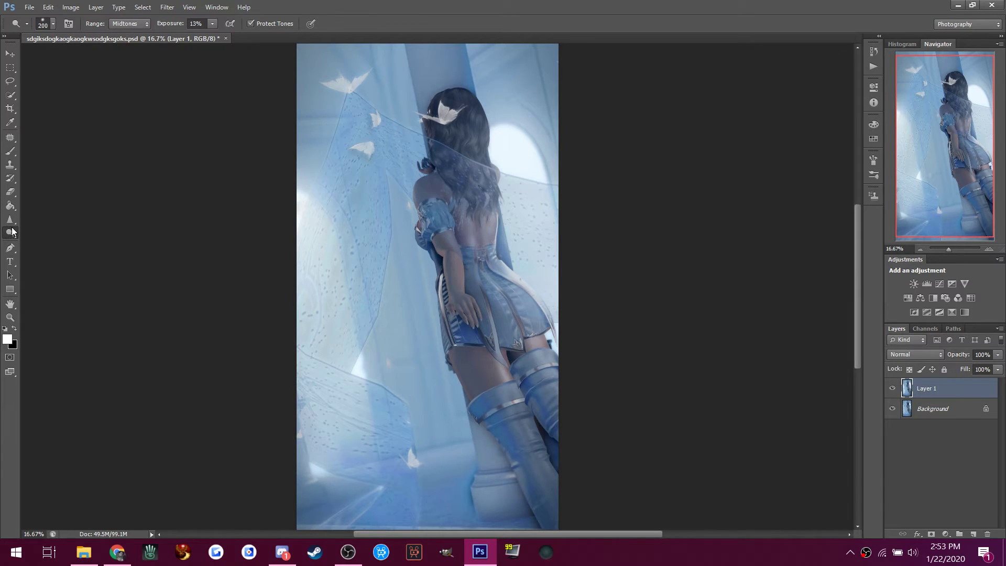
pyautogui.click(912, 284)
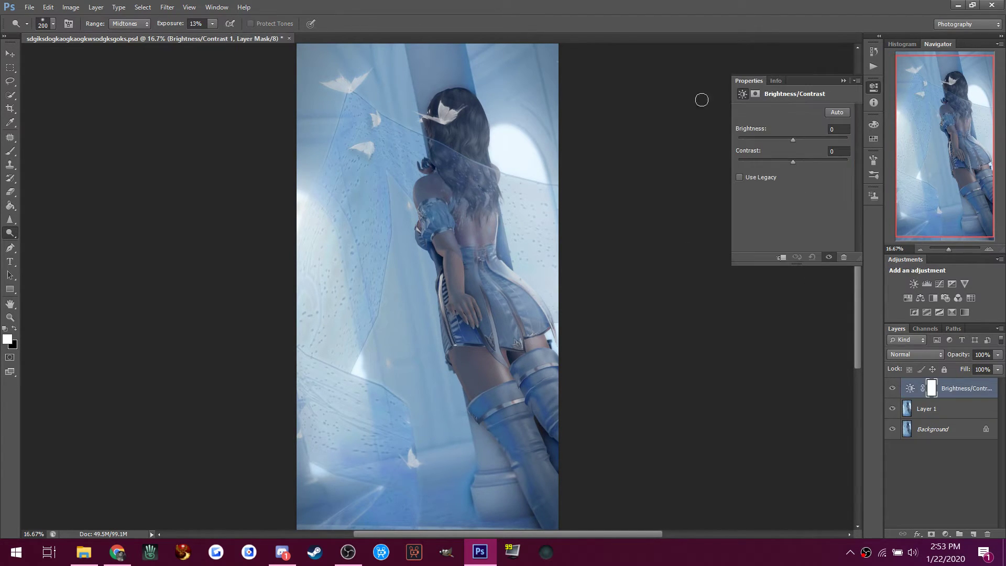
pyautogui.moveTo(800, 135); pyautogui.dragTo(801, 137)
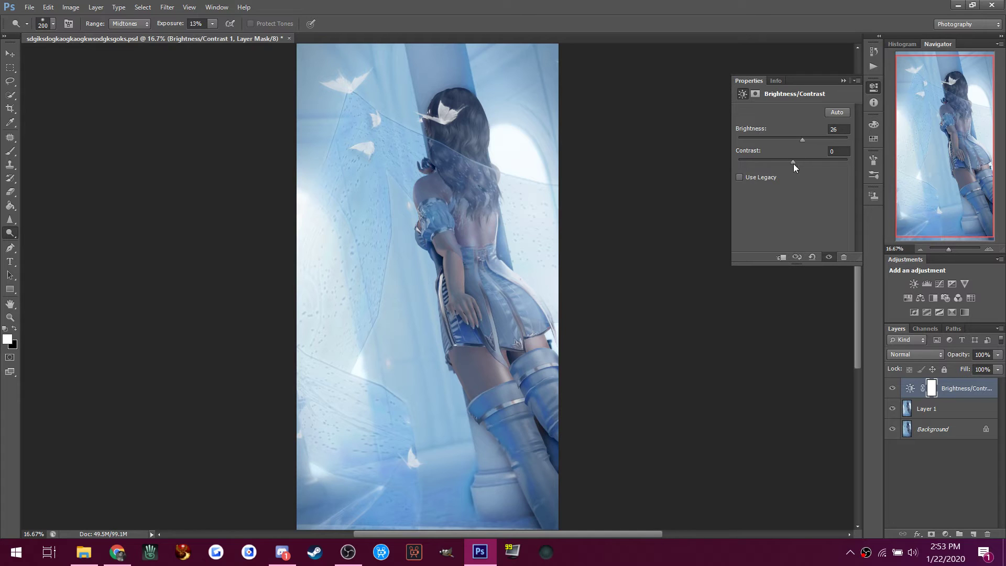
pyautogui.moveTo(806, 162); pyautogui.dragTo(785, 163)
# Add a Selective Color adjustment layer and set the Cyans to cyan +35, magenta +13, yellow -46 and black +6.
pyautogui.click(952, 312)
pyautogui.click(788, 129)
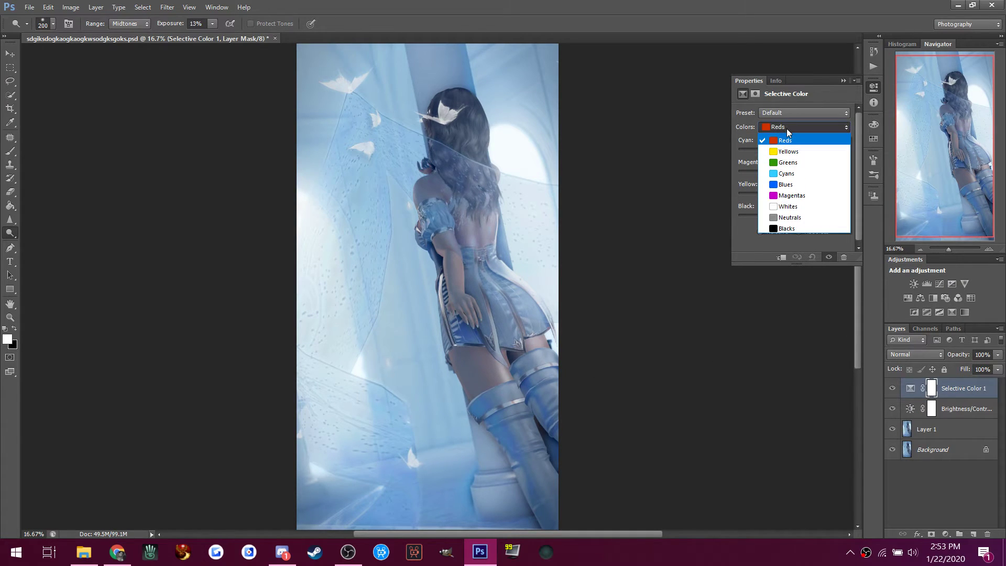
pyautogui.click(784, 173)
pyautogui.click(775, 150)
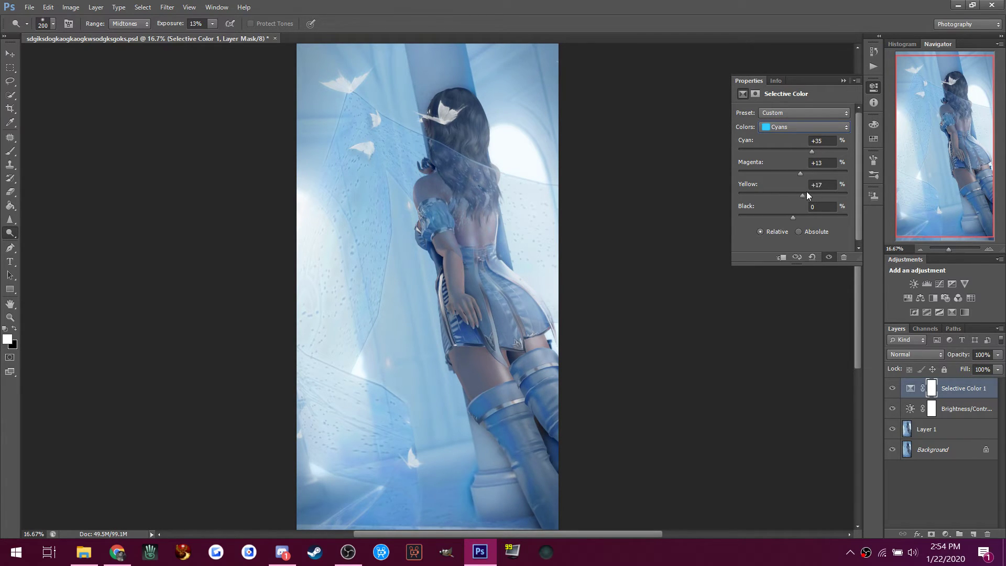
pyautogui.click(767, 196)
pyautogui.moveTo(796, 219)
pyautogui.mouseDown()
pyautogui.moveTo(766, 216)
pyautogui.moveTo(795, 215)
pyautogui.mouseUp()
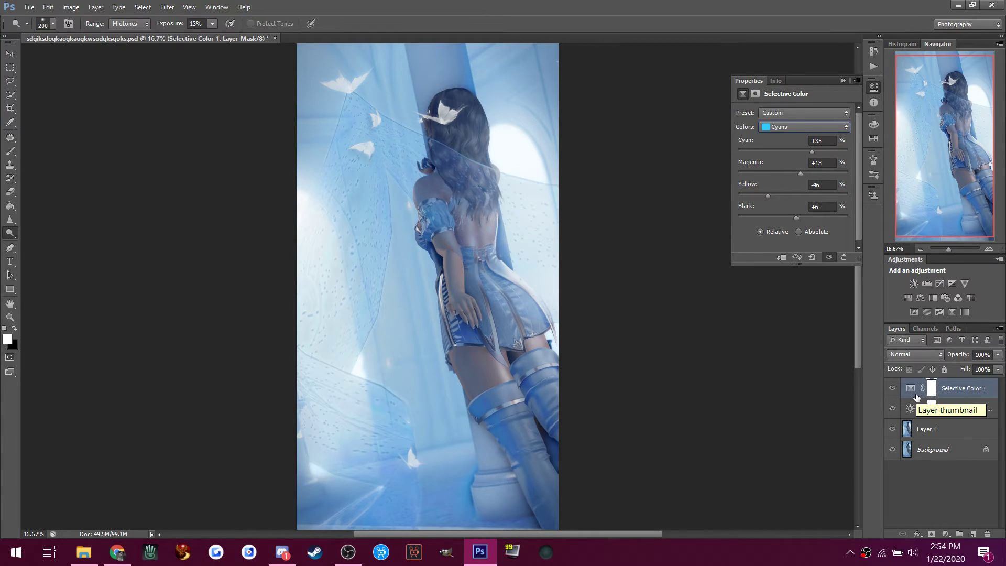
# Review the Brightness/Contrast settings, compare the photo with Selective Color hidden and shown, and check Discord briefly.
pyautogui.click(951, 409)
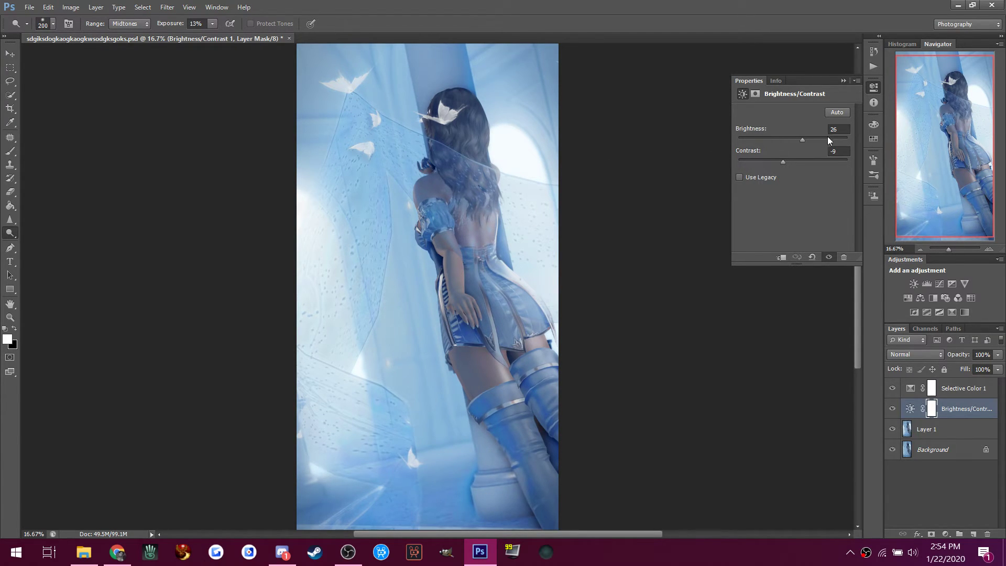
pyautogui.click(970, 393)
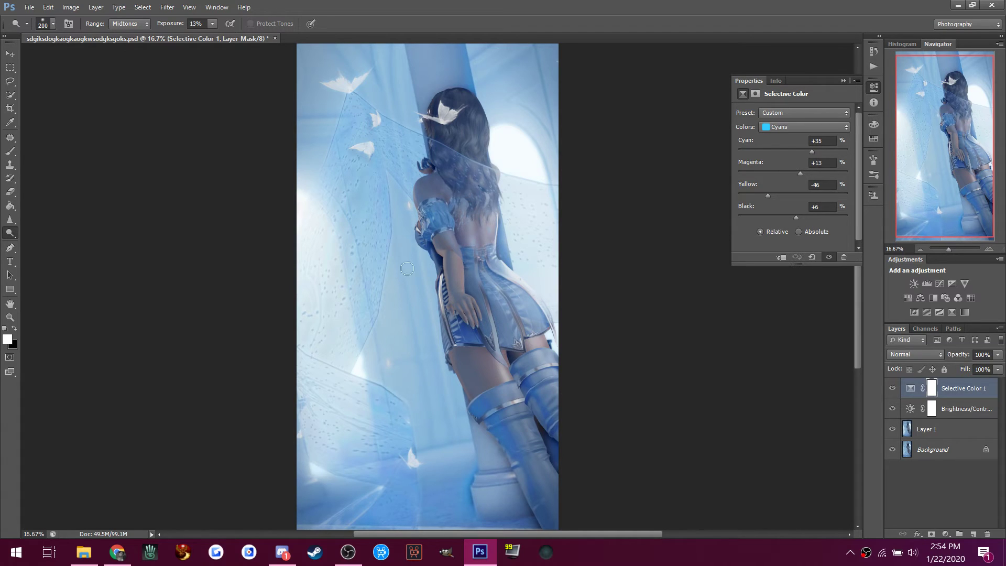
pyautogui.click(892, 388)
pyautogui.click(892, 388)
pyautogui.click(892, 388)
pyautogui.click(892, 388)
pyautogui.click(892, 388)
pyautogui.click(892, 388)
pyautogui.click(892, 388)
pyautogui.click(892, 388)
pyautogui.click(283, 554)
pyautogui.click(283, 555)
# Sharpen the woman's dress on Layer 1 with the Sharpen tool at size 400 and 50% strength.
pyautogui.click(9, 219)
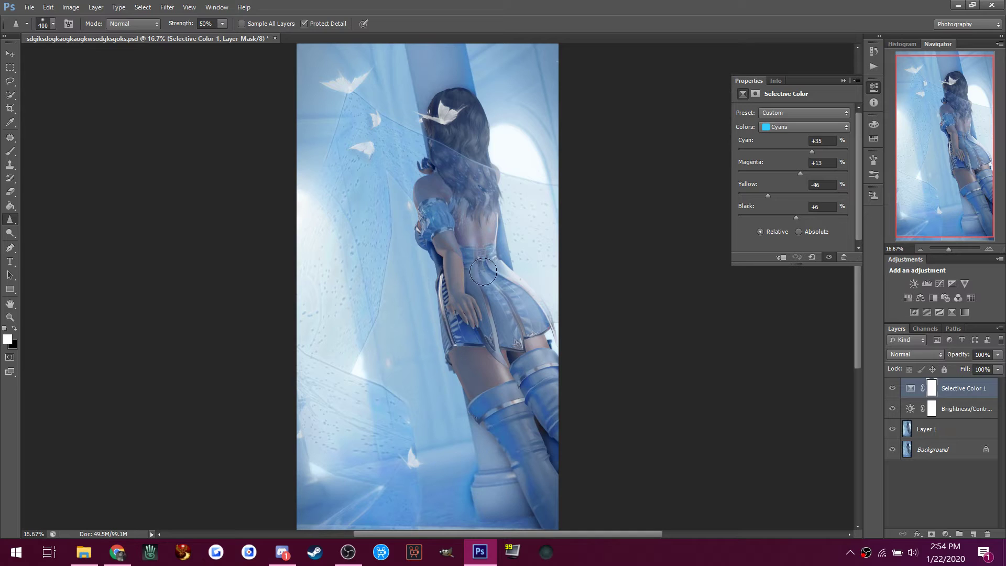
pyautogui.click(934, 428)
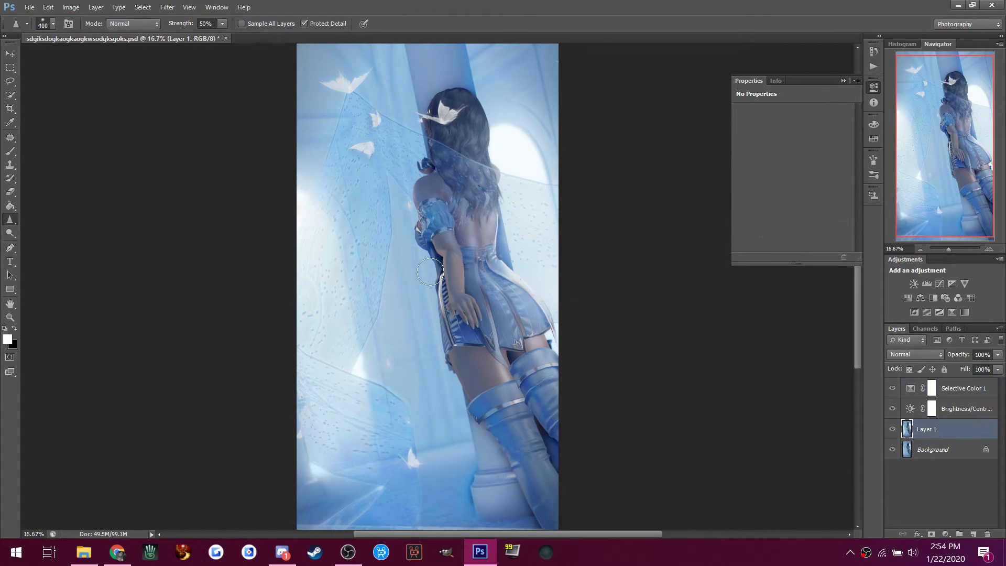
pyautogui.moveTo(501, 301)
pyautogui.mouseDown()
pyautogui.moveTo(527, 318)
pyautogui.moveTo(462, 337)
pyautogui.mouseUp()
# Blur the lower part of the veil on Layer 1 with the Blur tool at size 800 and 100% strength.
pyautogui.click(10, 233)
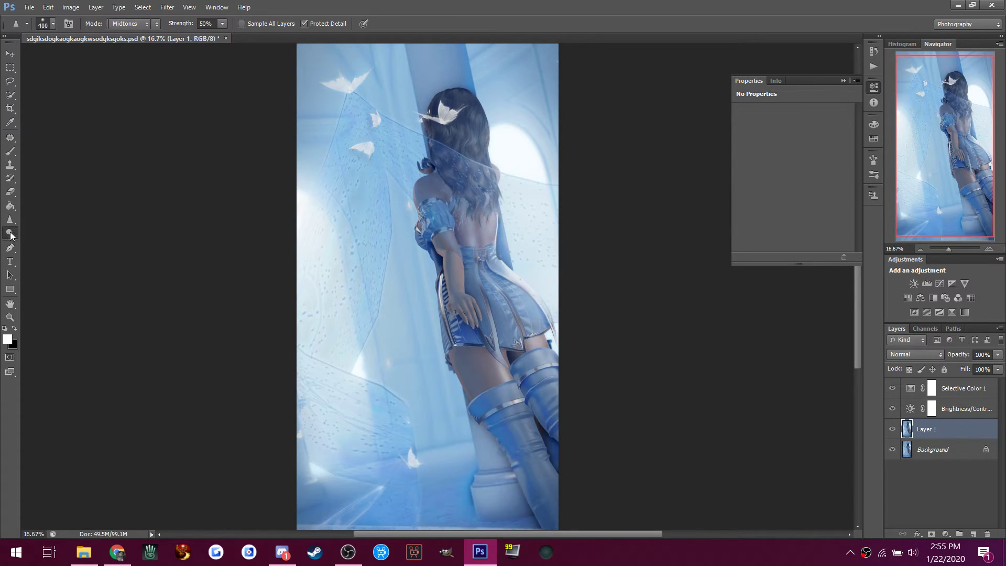
pyautogui.click(8, 220)
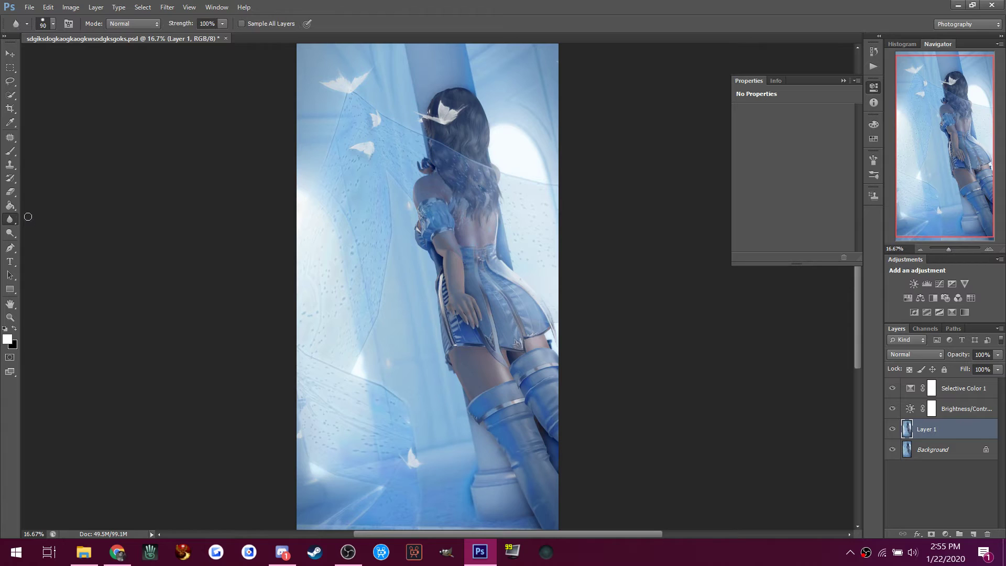
pyautogui.press(']')
pyautogui.press(']')
pyautogui.press(']')
pyautogui.press(']')
pyautogui.press(']')
pyautogui.press(']')
pyautogui.press(']')
pyautogui.press(']')
pyautogui.press(']')
pyautogui.press(']')
pyautogui.press(']')
pyautogui.moveTo(351, 355)
pyautogui.mouseDown()
pyautogui.moveTo(393, 403)
pyautogui.moveTo(395, 467)
pyautogui.moveTo(408, 462)
pyautogui.mouseUp()
# Try cloning hair over the translucent edge above the butterfly in the hair at 100% opacity, and undo the stroke.
pyautogui.click(11, 318)
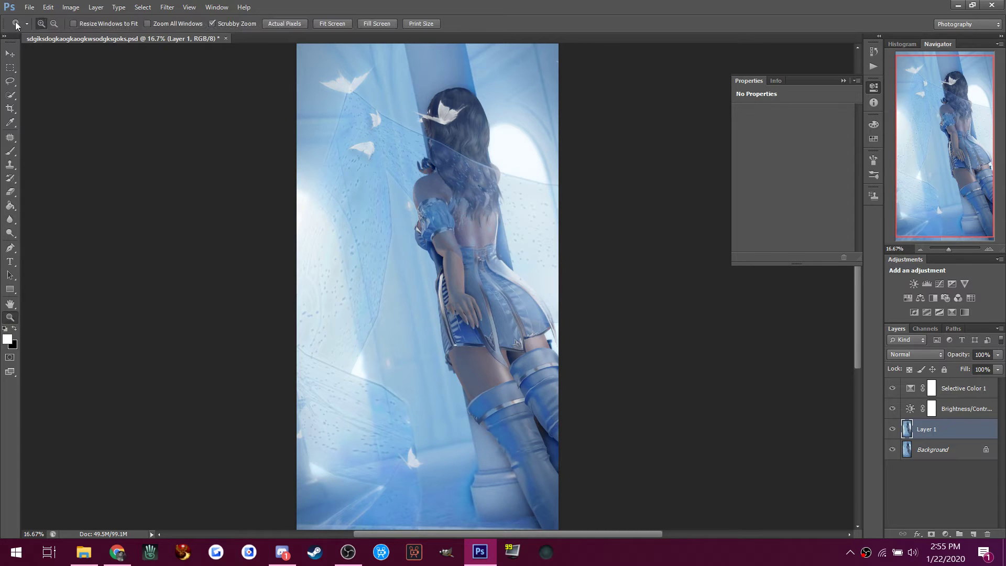
pyautogui.click(461, 103)
pyautogui.click(460, 103)
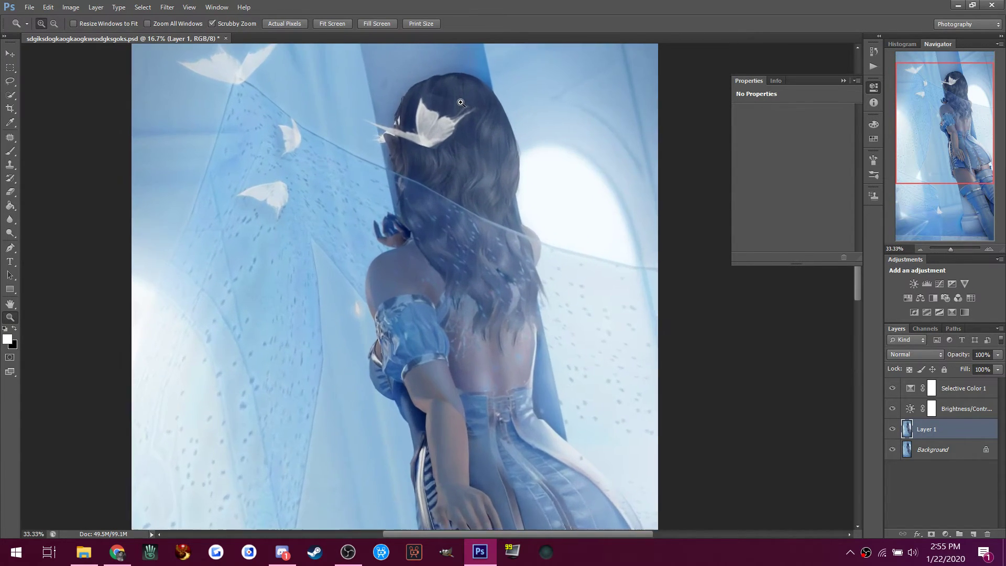
pyautogui.click(460, 103)
pyautogui.click(460, 102)
pyautogui.click(460, 102)
pyautogui.click(460, 102)
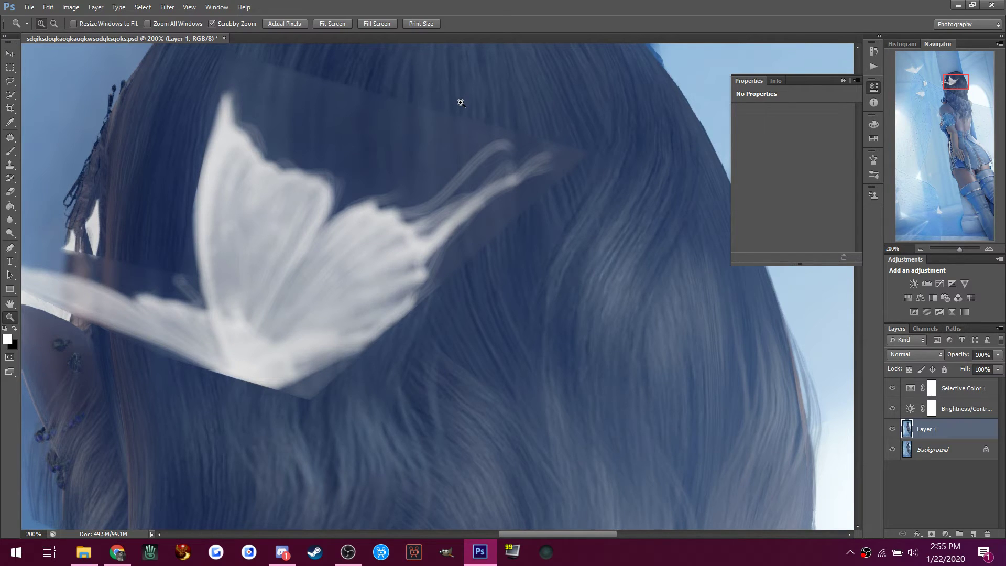
pyautogui.scroll(2, 287, 120)
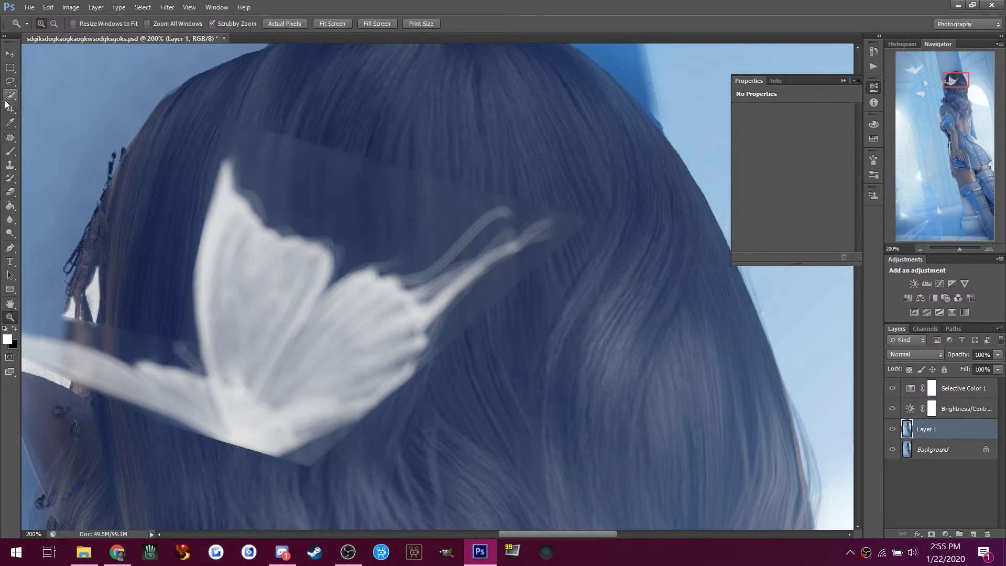
pyautogui.click(10, 165)
pyautogui.keyDown('alt'); pyautogui.click(370, 118); pyautogui.keyUp('alt')
pyautogui.click(357, 161)
pyautogui.moveTo(357, 161)
pyautogui.mouseDown()
pyautogui.moveTo(353, 173)
pyautogui.moveTo(350, 152)
pyautogui.moveTo(334, 166)
pyautogui.mouseUp()
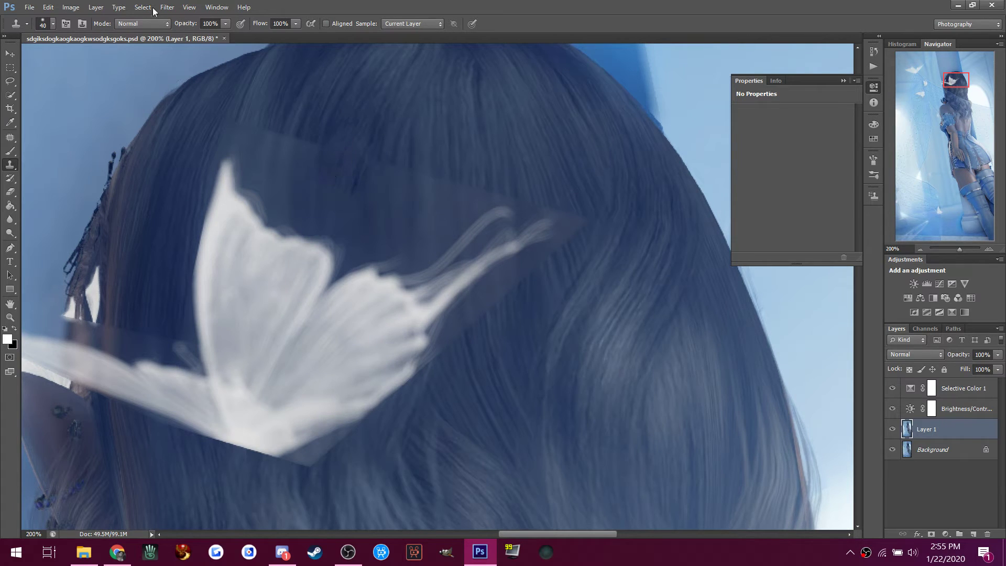
pyautogui.click(50, 7)
pyautogui.click(56, 47)
# Set the Clone Stamp opacity to 30% and clone hair over the translucent edge above the butterfly, up to its right wing tip.
pyautogui.click(225, 24)
pyautogui.moveTo(227, 35); pyautogui.dragTo(189, 34)
pyautogui.moveTo(362, 149)
pyautogui.mouseDown()
pyautogui.moveTo(354, 185)
pyautogui.moveTo(349, 145)
pyautogui.moveTo(342, 164)
pyautogui.moveTo(332, 150)
pyautogui.moveTo(318, 171)
pyautogui.moveTo(324, 149)
pyautogui.moveTo(313, 167)
pyautogui.moveTo(325, 144)
pyautogui.moveTo(342, 156)
pyautogui.moveTo(364, 148)
pyautogui.moveTo(366, 162)
pyautogui.moveTo(345, 150)
pyautogui.moveTo(341, 161)
pyautogui.moveTo(346, 150)
pyautogui.moveTo(368, 155)
pyautogui.moveTo(363, 165)
pyautogui.moveTo(351, 108)
pyautogui.moveTo(326, 204)
pyautogui.moveTo(347, 124)
pyautogui.moveTo(314, 134)
pyautogui.moveTo(310, 169)
pyautogui.moveTo(294, 108)
pyautogui.moveTo(289, 149)
pyautogui.moveTo(292, 126)
pyautogui.moveTo(290, 146)
pyautogui.moveTo(229, 157)
pyautogui.moveTo(261, 106)
pyautogui.moveTo(256, 149)
pyautogui.moveTo(265, 130)
pyautogui.moveTo(272, 145)
pyautogui.moveTo(278, 128)
pyautogui.moveTo(287, 144)
pyautogui.moveTo(259, 137)
pyautogui.moveTo(278, 134)
pyautogui.moveTo(260, 135)
pyautogui.moveTo(276, 126)
pyautogui.moveTo(226, 104)
pyautogui.moveTo(243, 99)
pyautogui.moveTo(237, 129)
pyautogui.mouseUp()
pyautogui.keyDown('alt'); pyautogui.click(243, 103); pyautogui.keyUp('alt')
pyautogui.keyDown('alt'); pyautogui.click(430, 146); pyautogui.keyUp('alt')
pyautogui.moveTo(431, 163)
pyautogui.mouseDown()
pyautogui.moveTo(437, 197)
pyautogui.moveTo(432, 166)
pyautogui.moveTo(435, 183)
pyautogui.moveTo(436, 171)
pyautogui.moveTo(450, 183)
pyautogui.moveTo(439, 203)
pyautogui.moveTo(433, 182)
pyautogui.mouseUp()
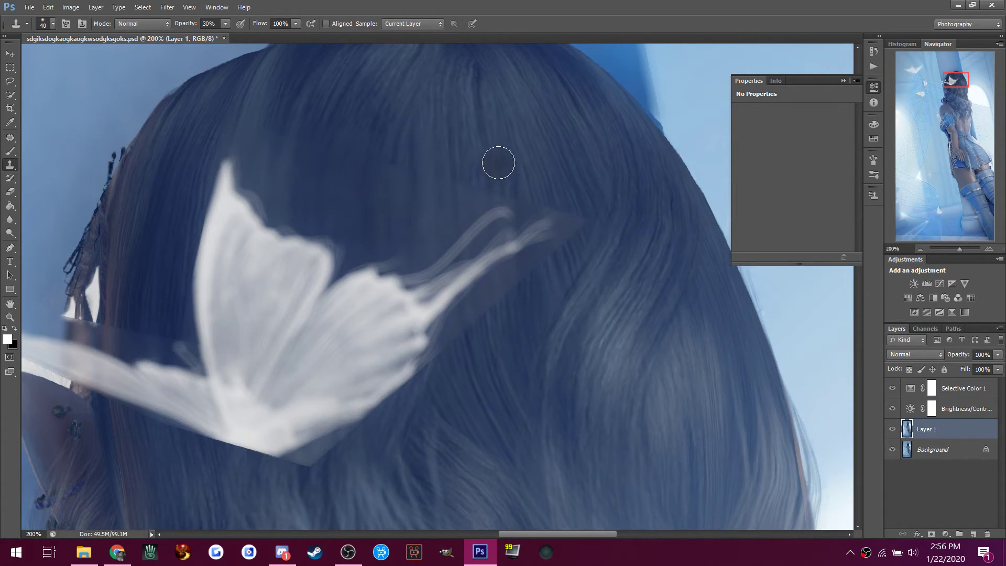
pyautogui.moveTo(474, 150)
pyautogui.mouseDown()
pyautogui.moveTo(474, 195)
pyautogui.moveTo(471, 175)
pyautogui.moveTo(476, 197)
pyautogui.moveTo(478, 188)
pyautogui.moveTo(502, 200)
pyautogui.mouseUp()
pyautogui.keyDown('alt'); pyautogui.click(579, 189); pyautogui.keyUp('alt')
pyautogui.moveTo(573, 207)
pyautogui.mouseDown()
pyautogui.moveTo(574, 175)
pyautogui.moveTo(577, 215)
pyautogui.mouseUp()
pyautogui.moveTo(524, 194); pyautogui.dragTo(524, 194)
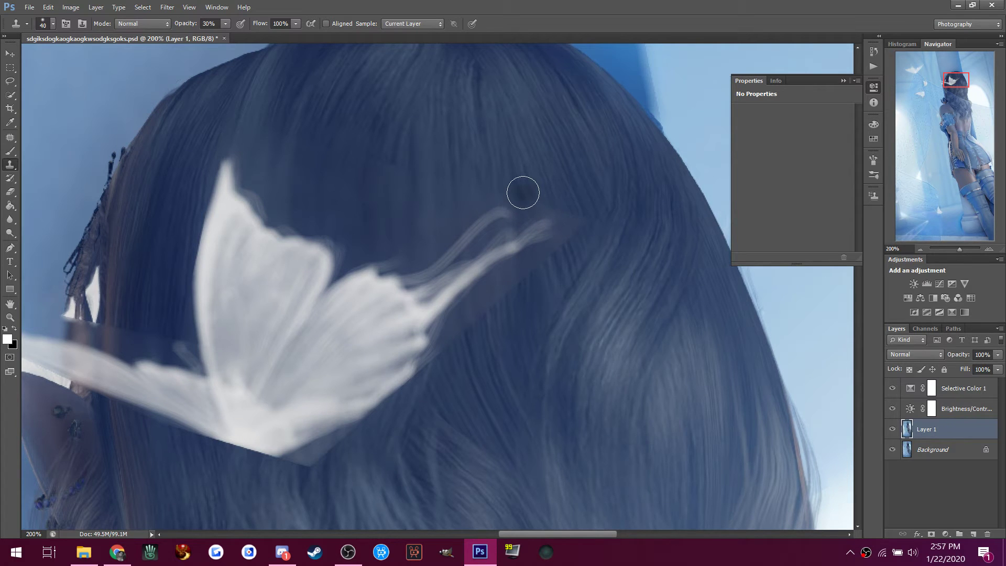
# Read the new voice-text-chat messages in Discord, return to Photoshop and clone hair over the edge below the butterfly's right wing tip.
pyautogui.click(285, 559)
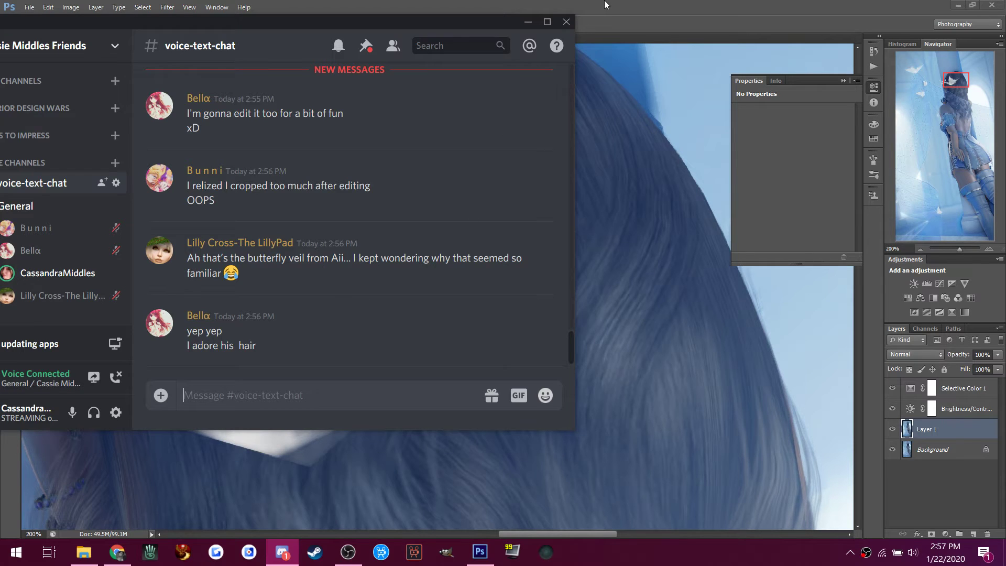
pyautogui.click(640, 1)
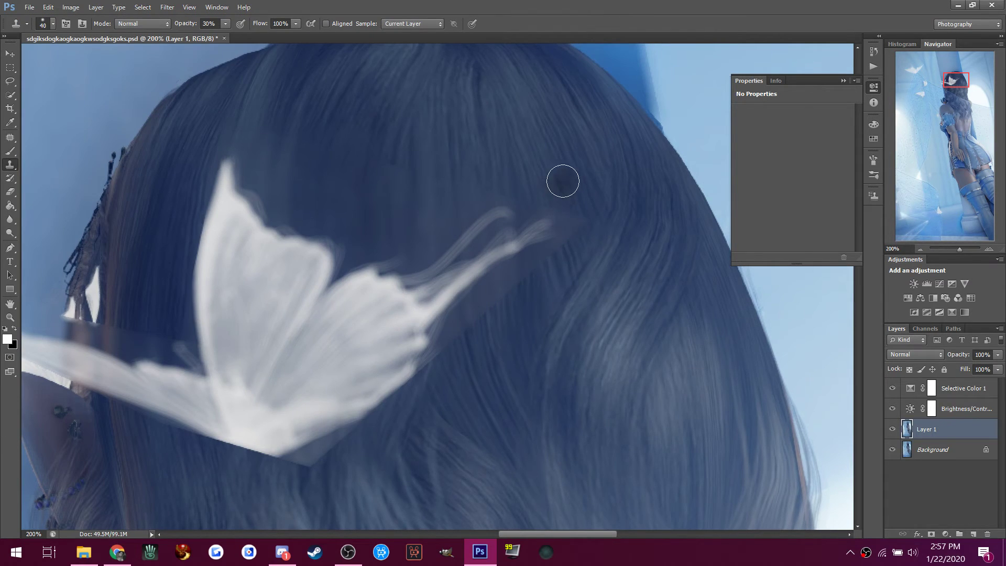
pyautogui.moveTo(555, 170)
pyautogui.mouseDown()
pyautogui.moveTo(585, 239)
pyautogui.moveTo(544, 194)
pyautogui.moveTo(577, 235)
pyautogui.moveTo(567, 215)
pyautogui.moveTo(552, 278)
pyautogui.moveTo(527, 255)
pyautogui.moveTo(537, 272)
pyautogui.moveTo(560, 258)
pyautogui.moveTo(569, 220)
pyautogui.moveTo(504, 308)
pyautogui.moveTo(493, 293)
pyautogui.moveTo(507, 346)
pyautogui.moveTo(479, 297)
pyautogui.moveTo(486, 285)
pyautogui.moveTo(490, 313)
pyautogui.moveTo(510, 285)
pyautogui.moveTo(507, 313)
pyautogui.moveTo(529, 273)
pyautogui.moveTo(499, 324)
pyautogui.moveTo(481, 323)
pyautogui.moveTo(473, 362)
pyautogui.moveTo(488, 372)
pyautogui.moveTo(470, 366)
pyautogui.moveTo(452, 294)
pyautogui.moveTo(471, 340)
pyautogui.moveTo(487, 310)
pyautogui.moveTo(456, 355)
pyautogui.moveTo(513, 289)
pyautogui.mouseUp()
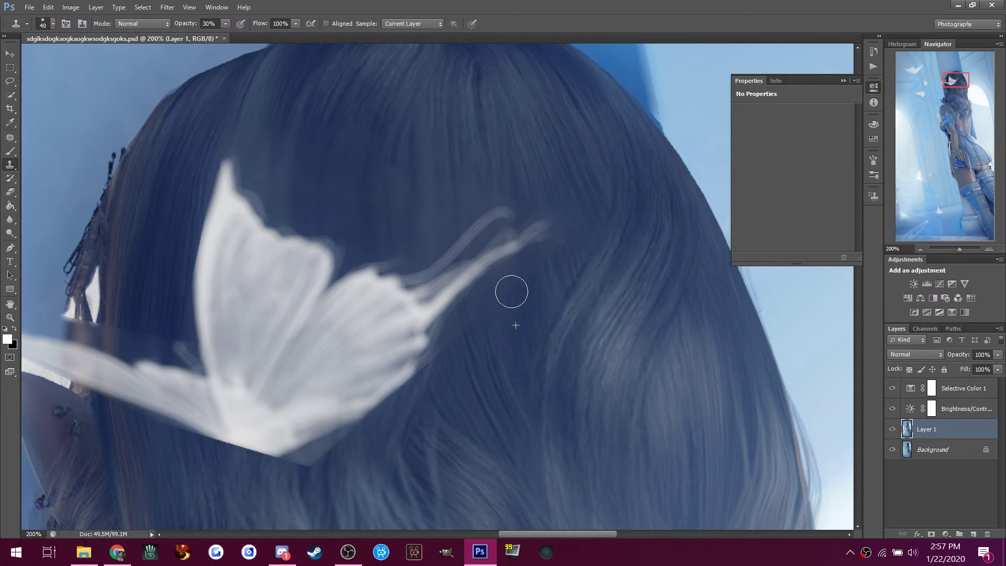
# Clone nearby hair strands over the smeared patches above the butterfly's wings to blend them with the surrounding hair.
pyautogui.moveTo(399, 140)
pyautogui.mouseDown()
pyautogui.moveTo(393, 196)
pyautogui.moveTo(391, 148)
pyautogui.moveTo(391, 167)
pyautogui.mouseUp()
pyautogui.keyDown('alt'); pyautogui.click(341, 112); pyautogui.keyUp('alt')
pyautogui.click(333, 142)
pyautogui.moveTo(332, 141)
pyautogui.mouseDown()
pyautogui.moveTo(315, 158)
pyautogui.moveTo(273, 96)
pyautogui.moveTo(271, 150)
pyautogui.mouseUp()
pyautogui.click(274, 95)
pyautogui.keyDown('alt'); pyautogui.click(280, 103); pyautogui.keyUp('alt')
pyautogui.moveTo(273, 124); pyautogui.dragTo(272, 146)
pyautogui.moveTo(277, 119); pyautogui.dragTo(278, 130)
# Try the Dodge tool on the retouched hair above the butterfly, and step back one edit.
pyautogui.click(11, 233)
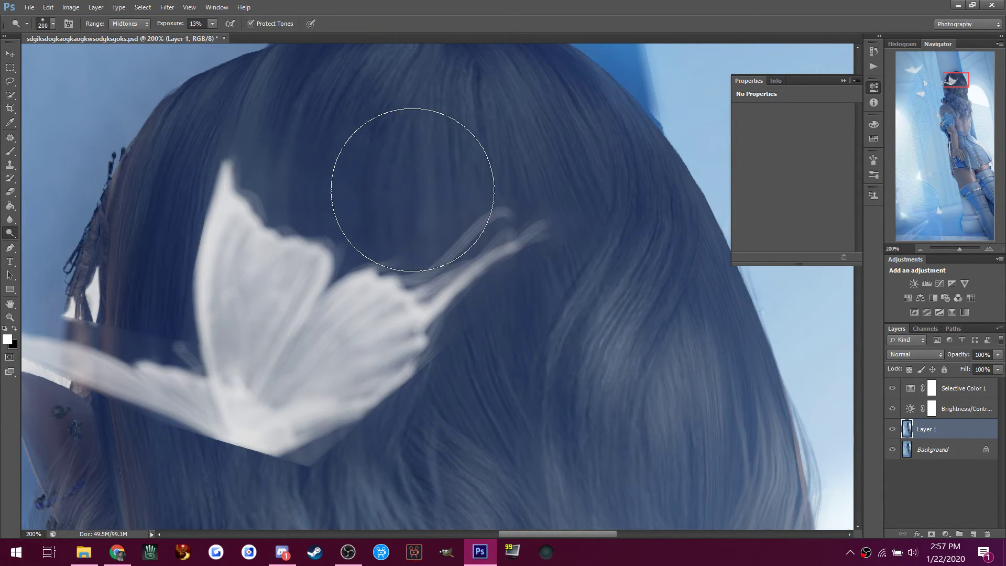
pyautogui.click(48, 7)
pyautogui.click(55, 46)
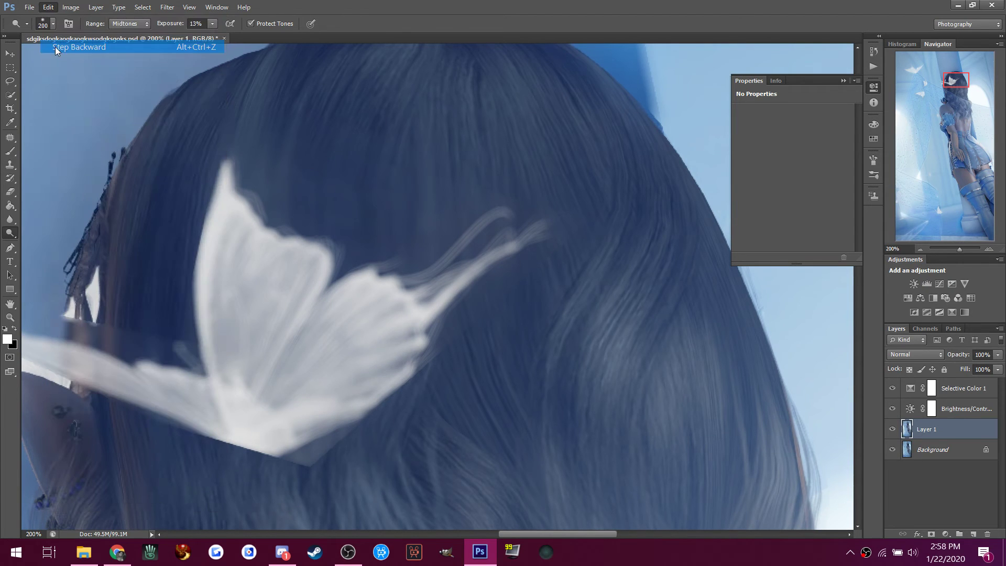
# Try burning the midtones of the hair above the butterfly with a size 80 brush at 12% exposure, and undo it.
pyautogui.rightClick(9, 239)
pyautogui.click(37, 241)
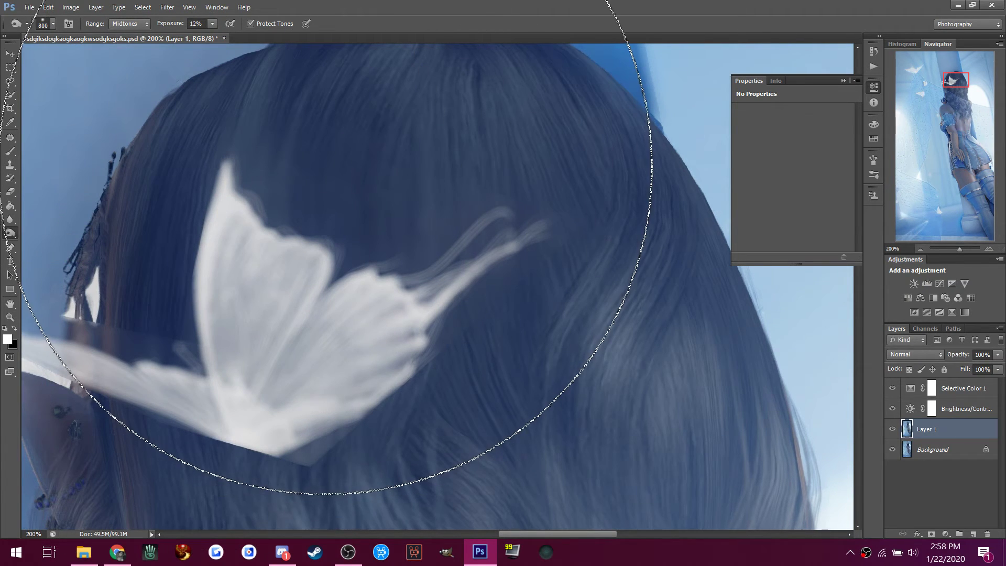
pyautogui.press('[')
pyautogui.press('[')
pyautogui.press('[')
pyautogui.press('[')
pyautogui.press('[')
pyautogui.press('[')
pyautogui.press('[')
pyautogui.press('[')
pyautogui.press('[')
pyautogui.press('[')
pyautogui.press('[')
pyautogui.press('[')
pyautogui.press('[')
pyautogui.press('[')
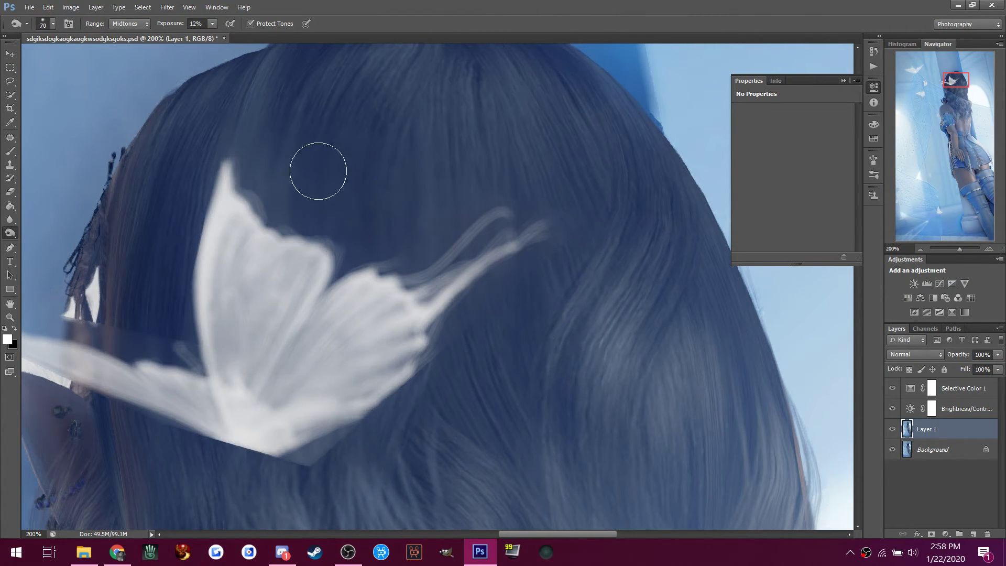
pyautogui.press(']')
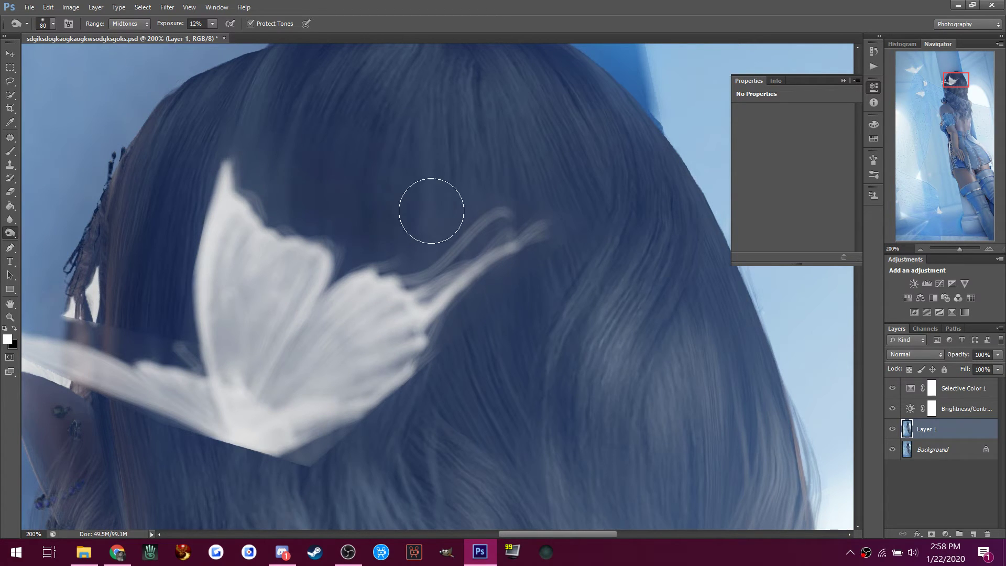
pyautogui.click(48, 7)
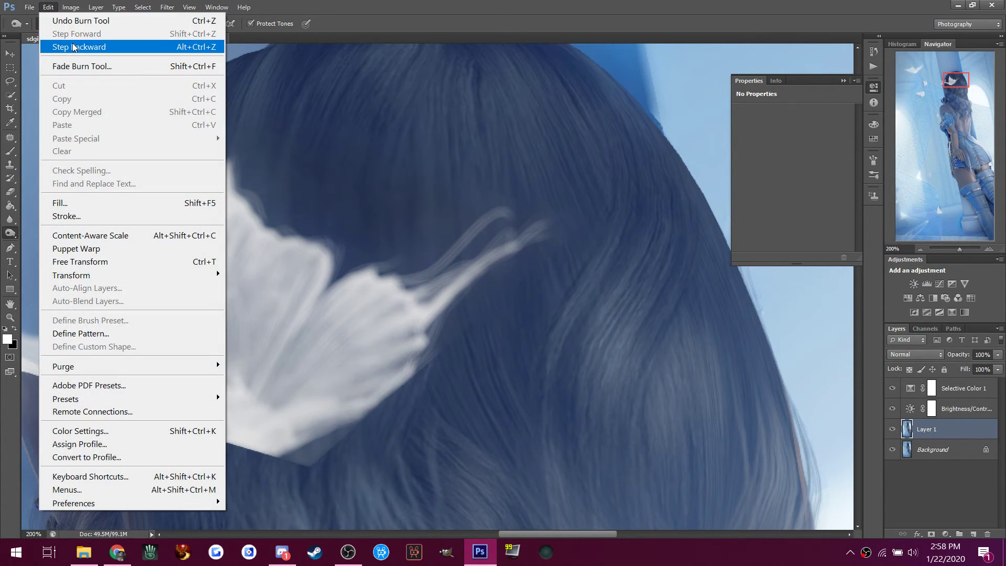
pyautogui.click(95, 46)
# Try burning the hair above the butterfly with the range set to Shadows, and undo the stroke.
pyautogui.click(123, 35)
pyautogui.moveTo(341, 161)
pyautogui.mouseDown()
pyautogui.moveTo(341, 215)
pyautogui.moveTo(374, 146)
pyautogui.moveTo(392, 238)
pyautogui.moveTo(433, 180)
pyautogui.moveTo(496, 213)
pyautogui.mouseUp()
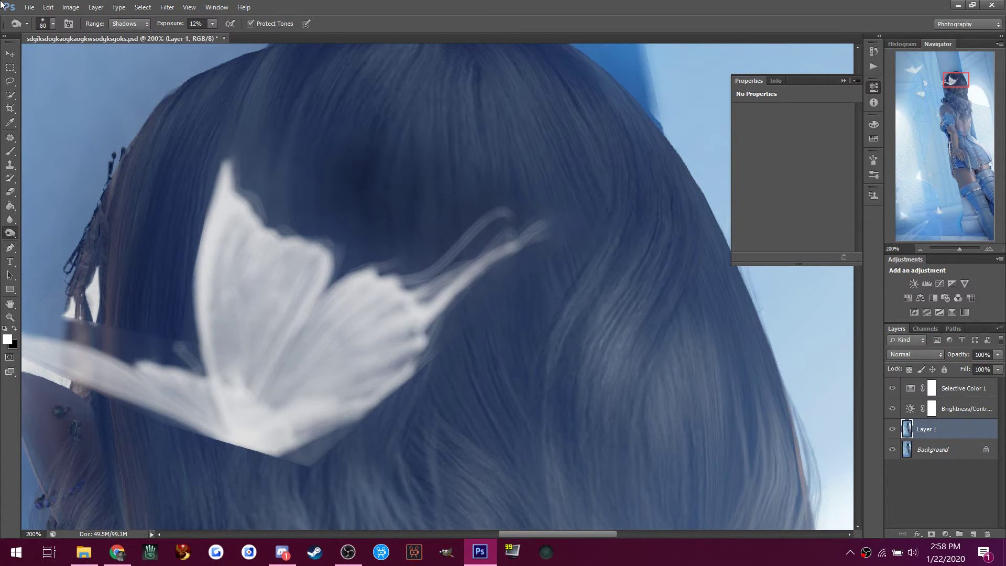
pyautogui.click(47, 6)
pyautogui.click(60, 47)
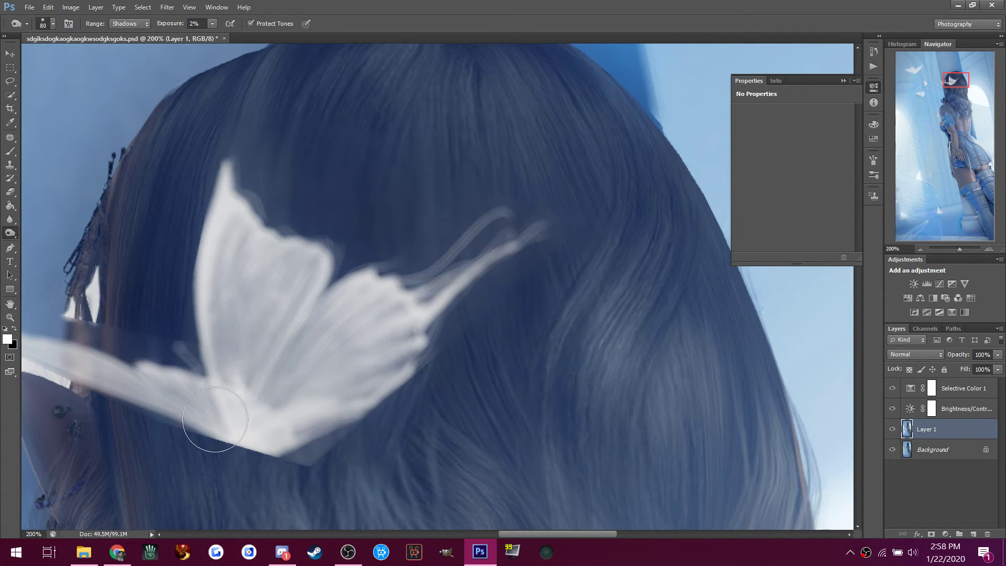
# Check Discord for new messages and return to the butterfly's left wing in Photoshop.
pyautogui.moveTo(573, 533); pyautogui.dragTo(544, 531)
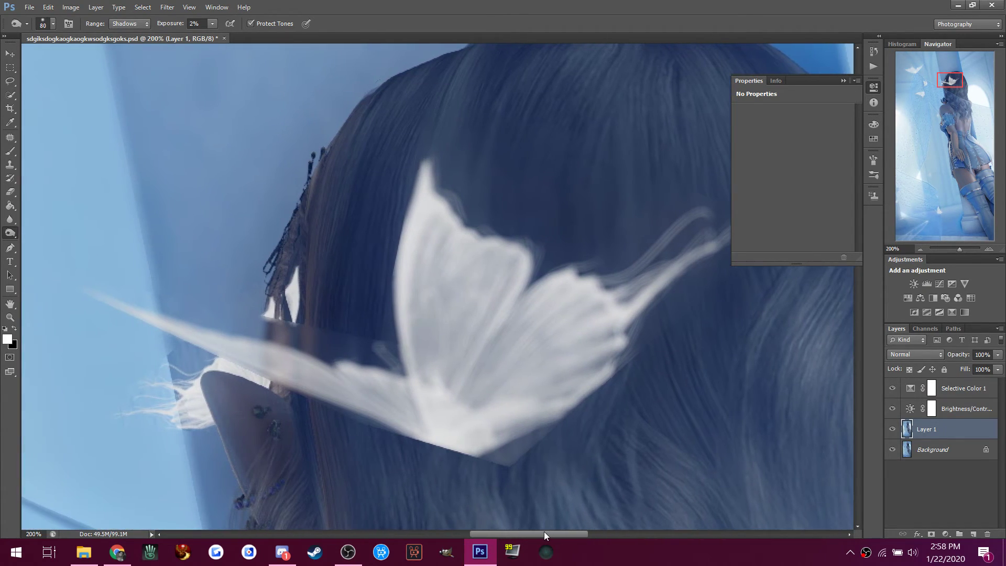
pyautogui.scroll(-2, 360, 364)
pyautogui.click(10, 220)
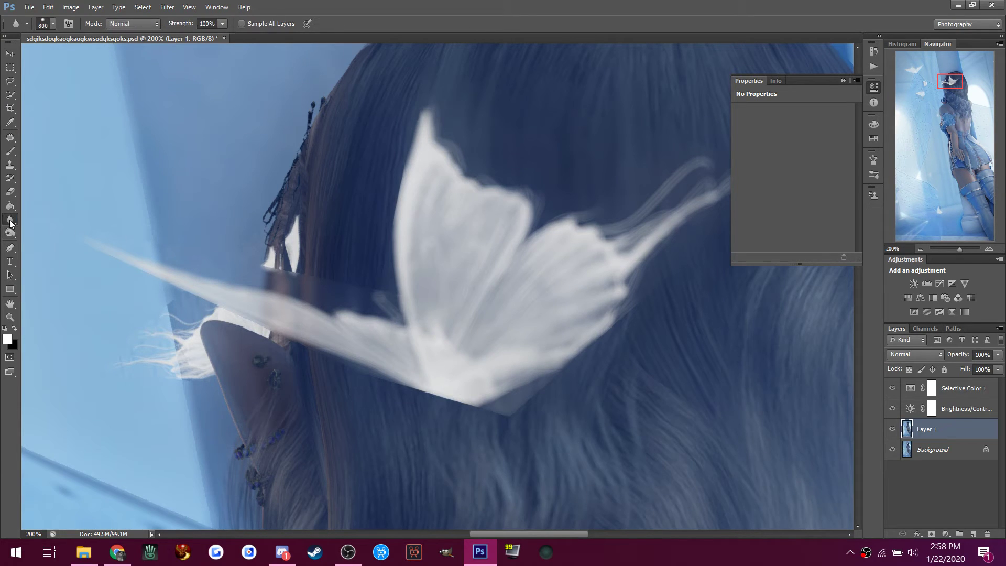
pyautogui.click(285, 555)
pyautogui.click(283, 553)
pyautogui.moveTo(11, 222); pyautogui.dragTo(44, 240)
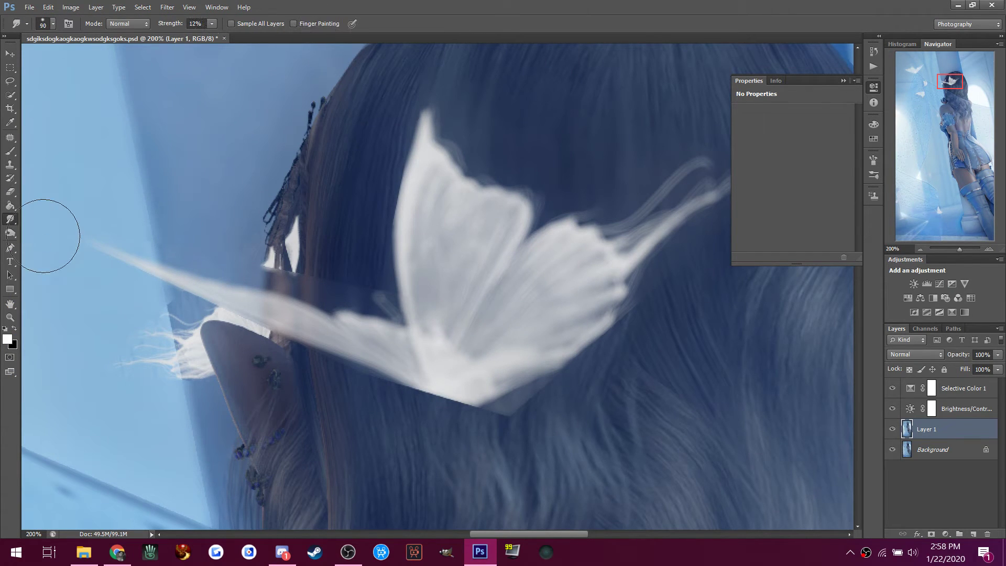
pyautogui.press('[')
pyautogui.press('[')
pyautogui.press('[')
pyautogui.press('[')
pyautogui.press('[')
pyautogui.press('[')
pyautogui.press(']')
# Clone dark hair over the patch edge above the butterfly's left wing with a size 40 Clone Stamp at 30% opacity.
pyautogui.click(10, 165)
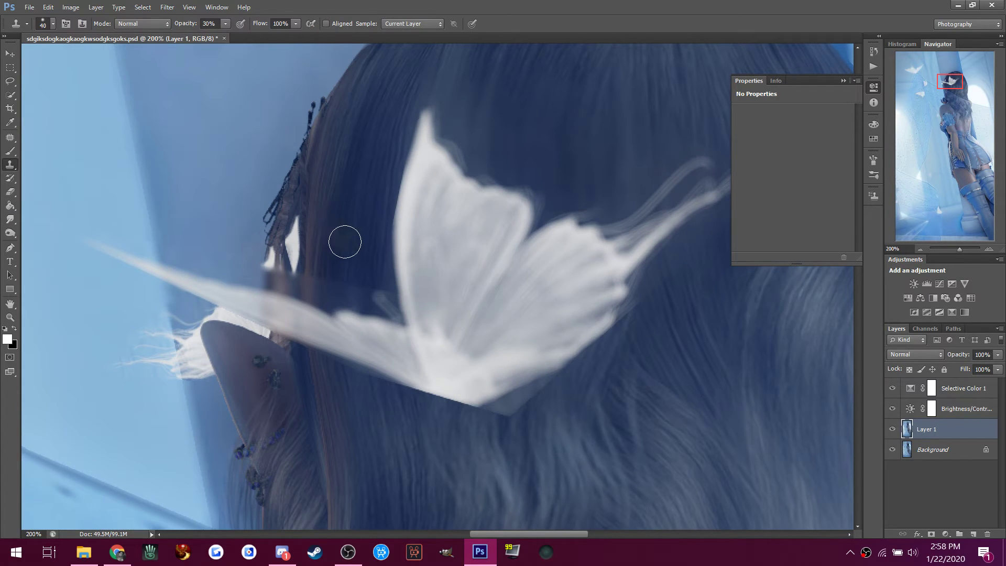
pyautogui.moveTo(347, 264)
pyautogui.mouseDown()
pyautogui.moveTo(348, 292)
pyautogui.moveTo(349, 278)
pyautogui.moveTo(326, 282)
pyautogui.moveTo(359, 285)
pyautogui.moveTo(346, 280)
pyautogui.moveTo(353, 274)
pyautogui.moveTo(334, 286)
pyautogui.moveTo(358, 276)
pyautogui.moveTo(361, 286)
pyautogui.moveTo(328, 281)
pyautogui.mouseUp()
pyautogui.scroll(-3, 379, 330)
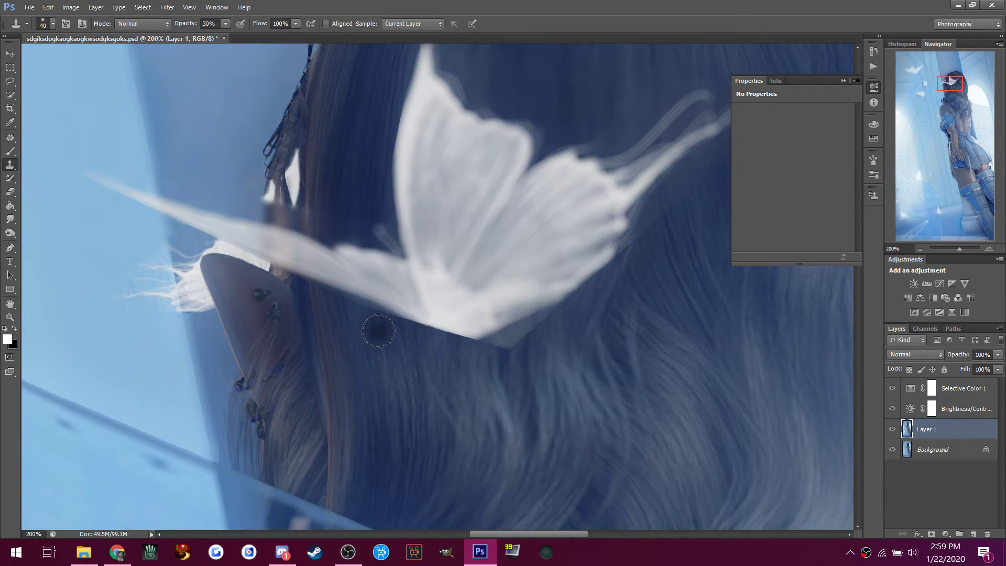
# Clone nearby hair strands over the leftover patch beneath the butterfly's body and lower right wing.
pyautogui.keyDown('alt'); pyautogui.click(548, 350); pyautogui.keyUp('alt')
pyautogui.moveTo(535, 335)
pyautogui.mouseDown()
pyautogui.moveTo(512, 359)
pyautogui.moveTo(523, 391)
pyautogui.mouseUp()
pyautogui.moveTo(526, 335); pyautogui.dragTo(506, 352)
pyautogui.moveTo(547, 325)
pyautogui.mouseDown()
pyautogui.moveTo(509, 360)
pyautogui.moveTo(518, 352)
pyautogui.moveTo(564, 402)
pyautogui.mouseUp()
pyautogui.keyDown('alt'); pyautogui.click(567, 402); pyautogui.keyUp('alt')
pyautogui.moveTo(532, 336)
pyautogui.mouseDown()
pyautogui.moveTo(554, 321)
pyautogui.moveTo(524, 348)
pyautogui.moveTo(535, 389)
pyautogui.moveTo(525, 407)
pyautogui.mouseUp()
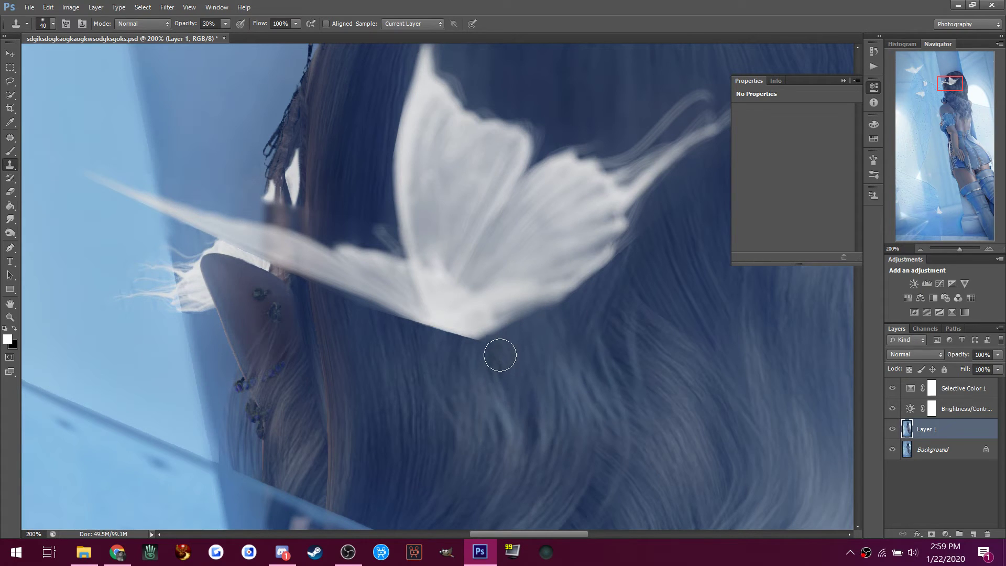
pyautogui.keyDown('alt'); pyautogui.click(487, 364); pyautogui.keyUp('alt')
pyautogui.click(498, 347)
pyautogui.scroll(3, 427, 435)
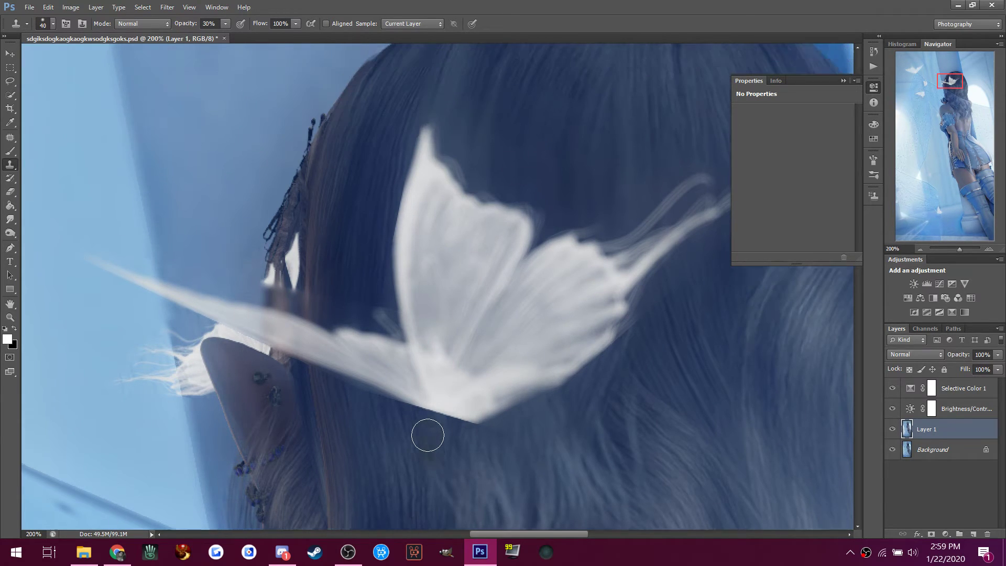
# Inspect the retouched hair and the area below it, and view the whole picture at 12.5%.
pyautogui.click(9, 234)
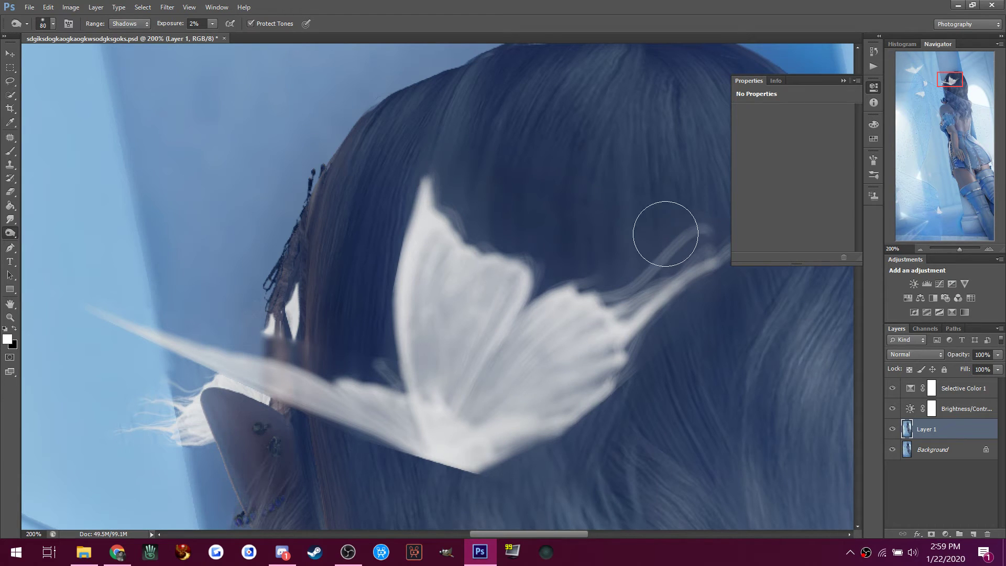
pyautogui.scroll(-3, 560, 484)
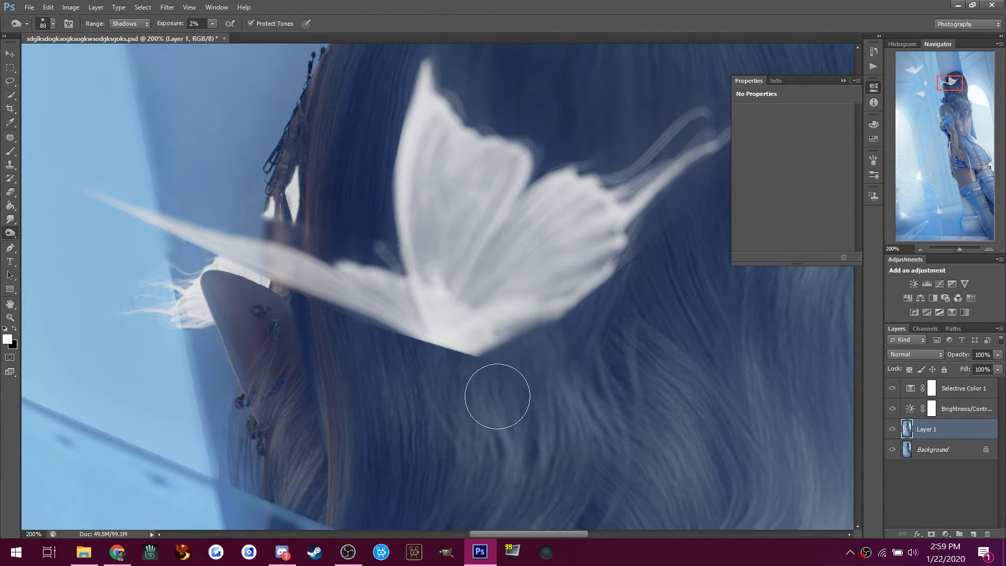
pyautogui.scroll(-5, 476, 407)
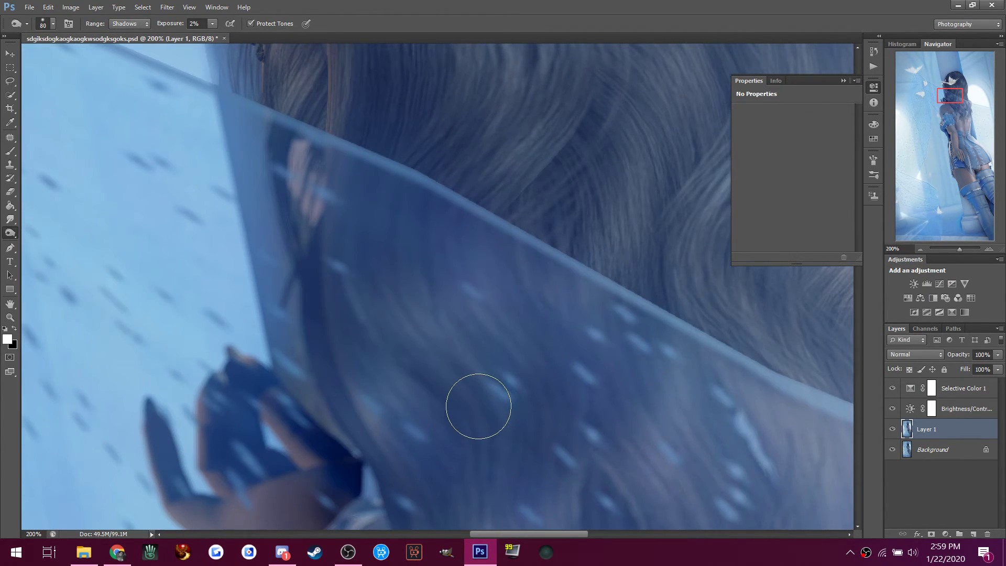
pyautogui.click(11, 319)
pyautogui.click(54, 23)
pyautogui.click(367, 290)
pyautogui.click(368, 291)
pyautogui.click(369, 292)
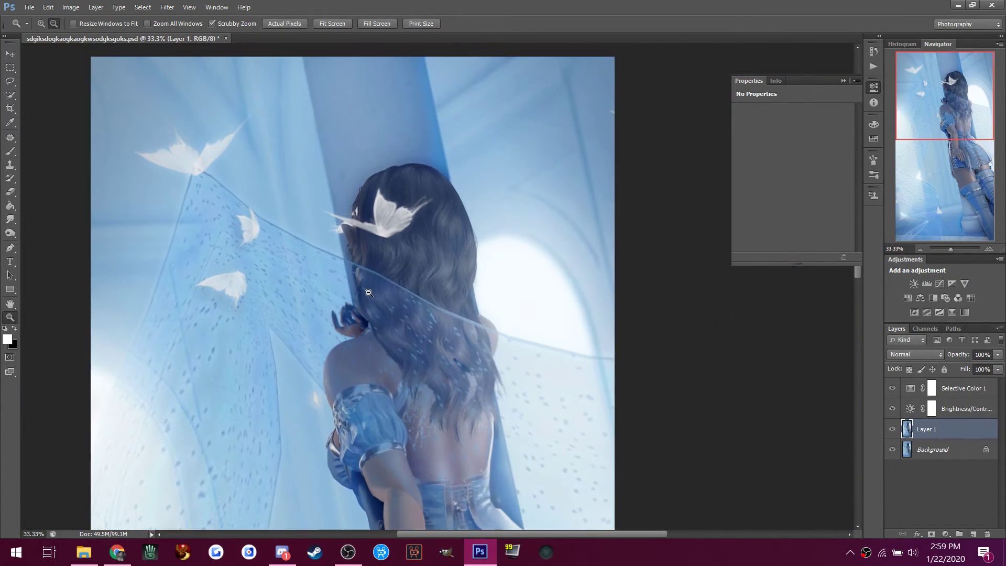
pyautogui.click(368, 293)
pyautogui.click(369, 293)
pyautogui.click(369, 293)
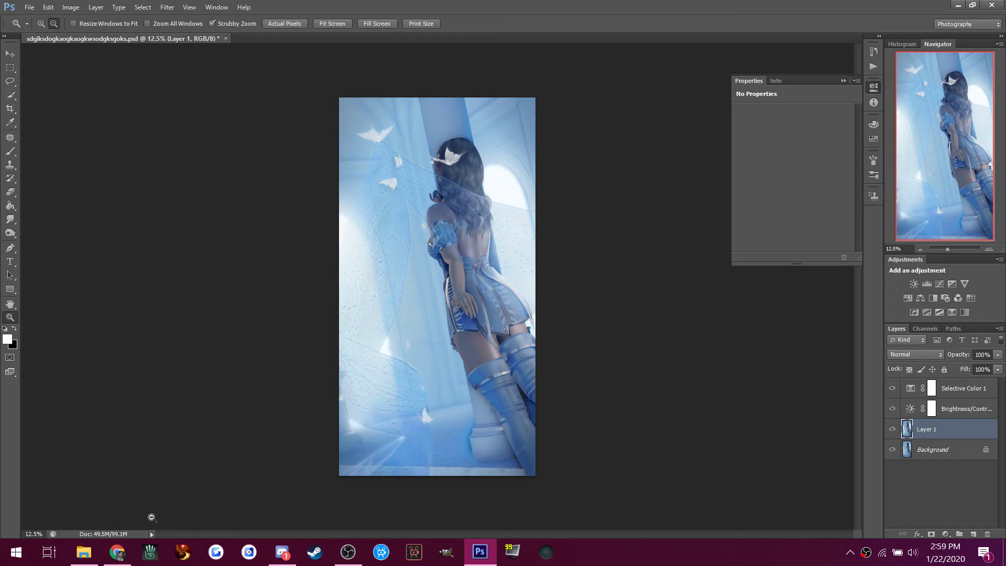
# Switch to Chrome to view the Flickr photo collage, and open OBS to check the live stream.
pyautogui.click(117, 552)
pyautogui.click(379, 11)
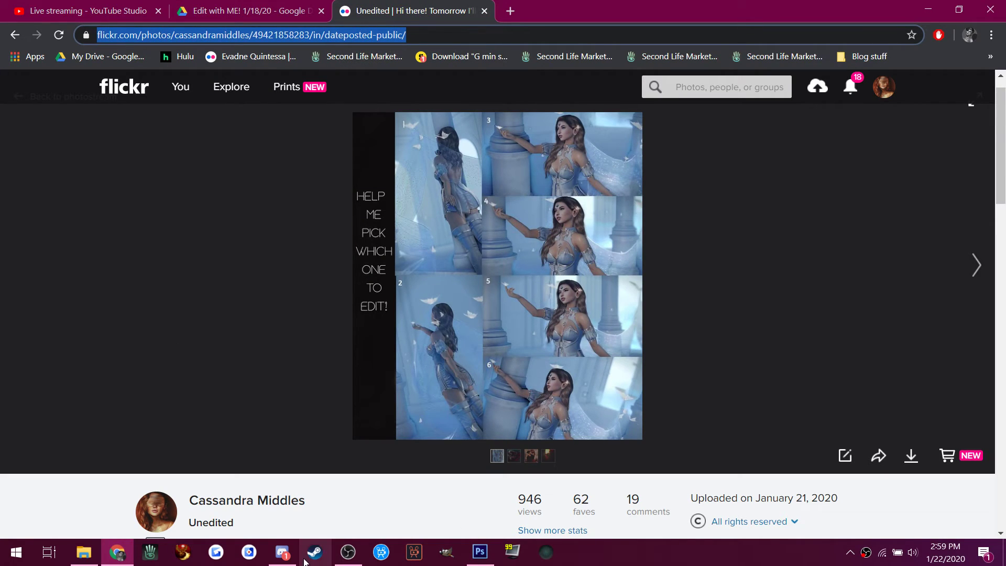
pyautogui.click(348, 552)
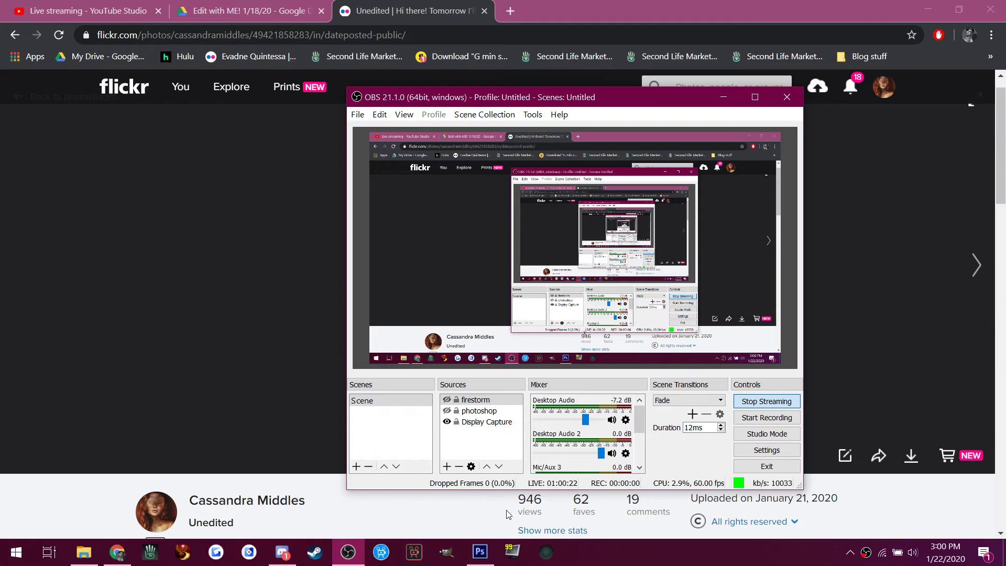
# Switch to Discord, read the voice-text-chat channel and post the message "aaaaa".
pyautogui.click(283, 551)
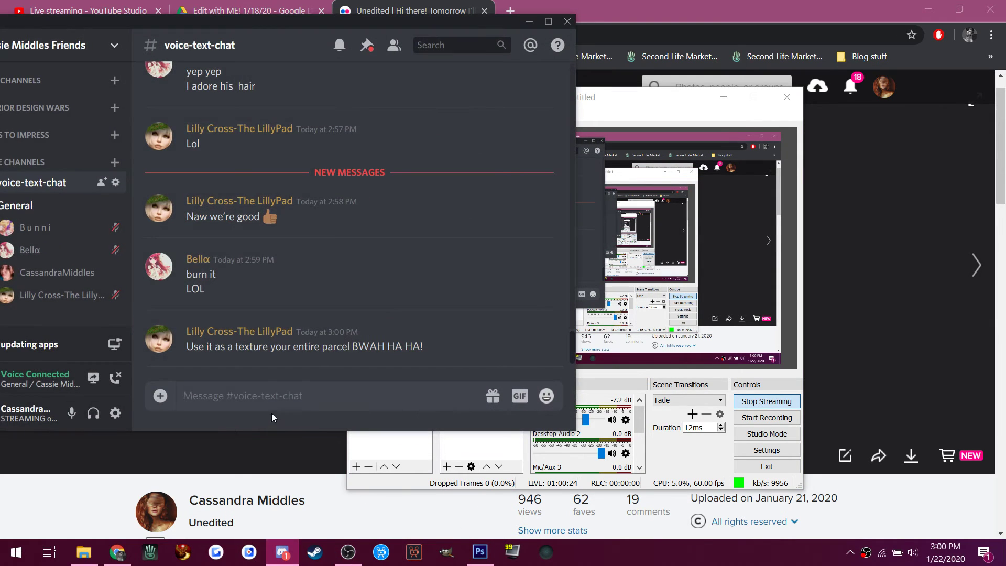
pyautogui.write('aaaaa')
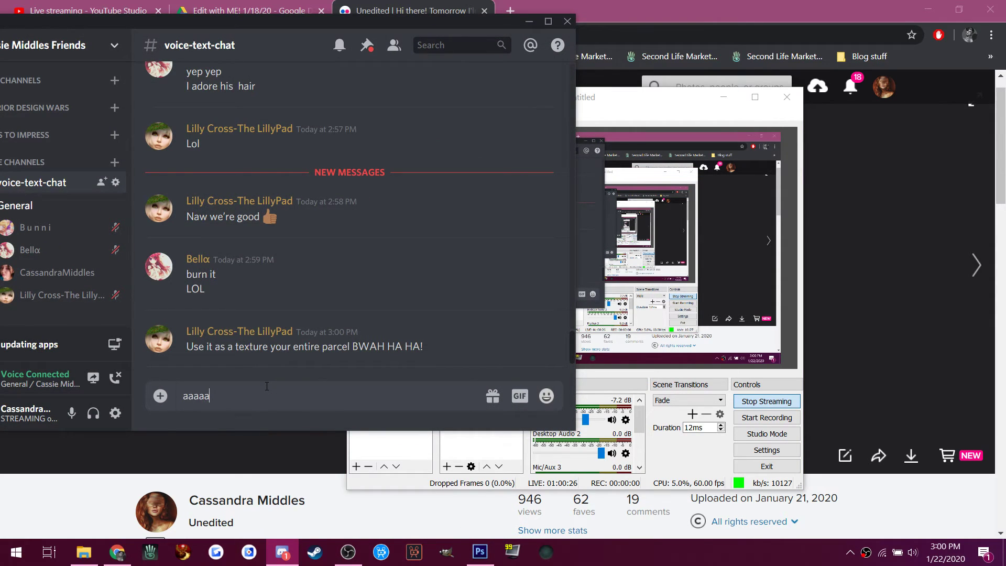
pyautogui.press('Return')
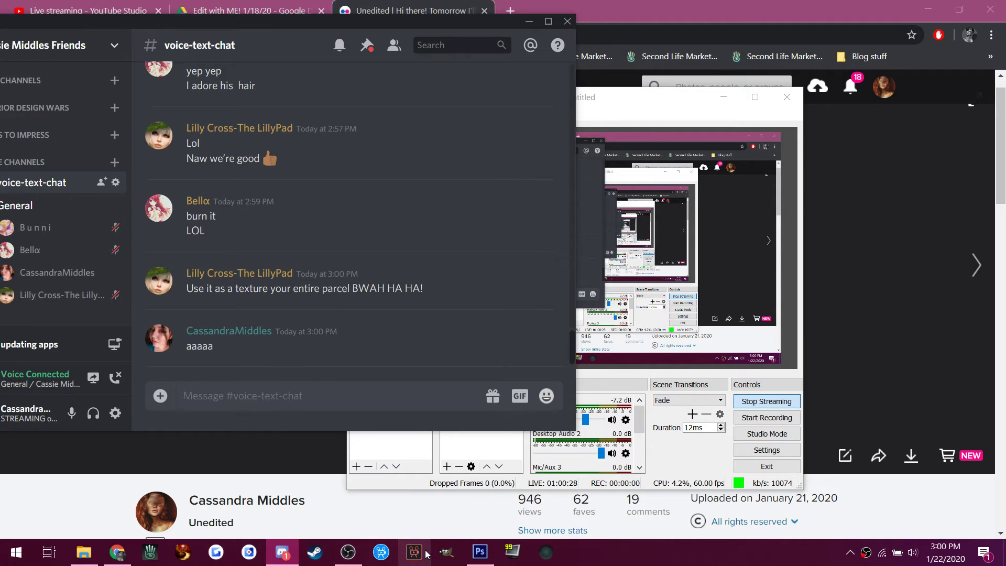
# Return to Photoshop and add a white ":)" text in Rage Italic near the small butterflies.
pyautogui.click(480, 551)
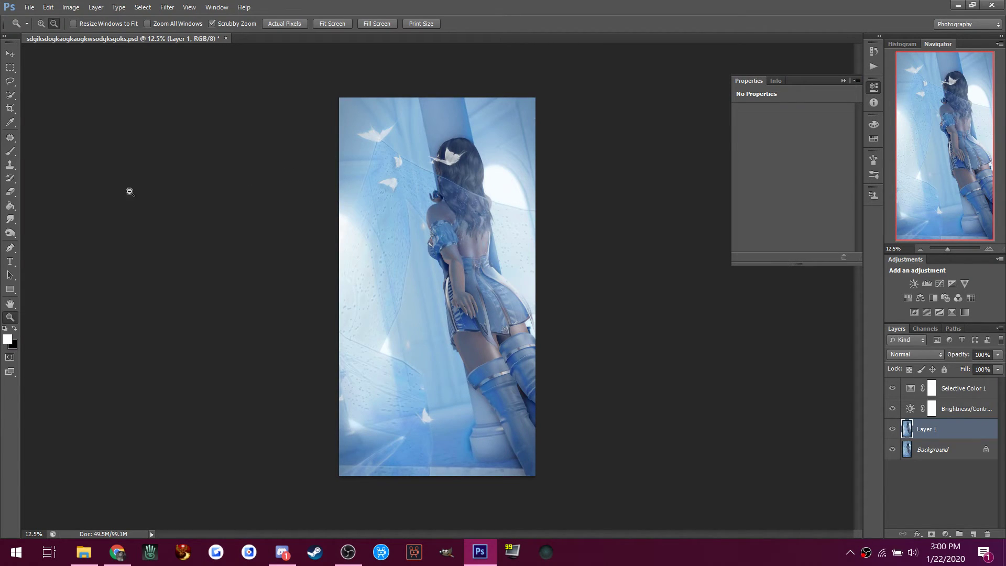
pyautogui.click(11, 266)
pyautogui.click(364, 135)
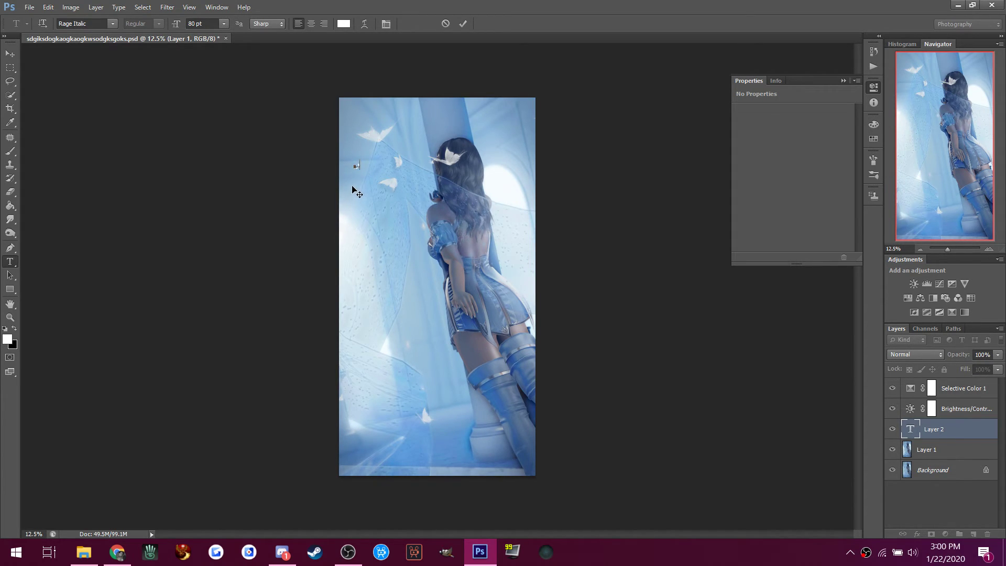
pyautogui.moveTo(367, 164)
pyautogui.mouseDown()
pyautogui.moveTo(377, 165)
pyautogui.moveTo(362, 161)
pyautogui.mouseUp()
# Set the smiley text's font size to 300 pt, move it over the small butterflies and commit it.
pyautogui.click(224, 23)
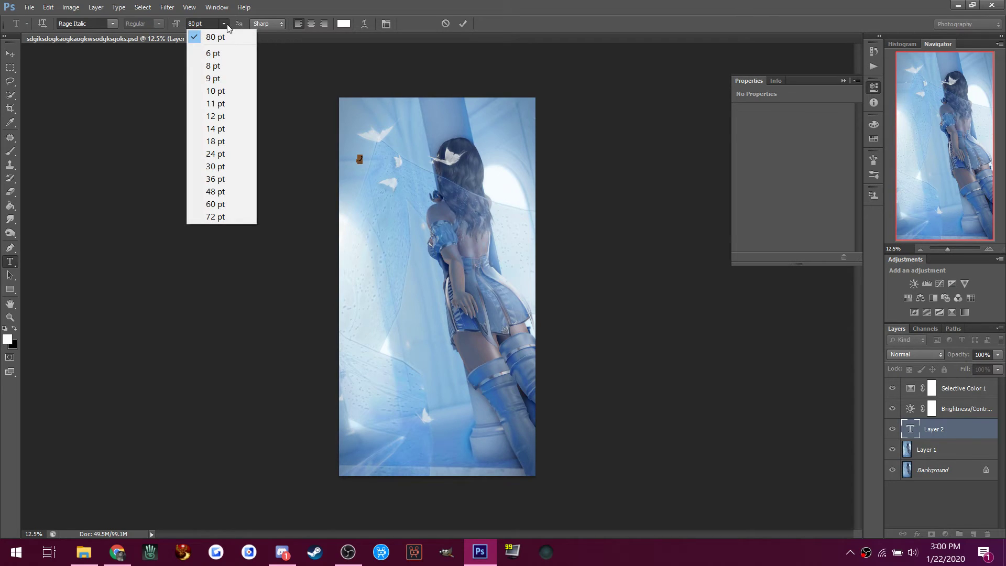
pyautogui.click(205, 23)
pyautogui.click(204, 23)
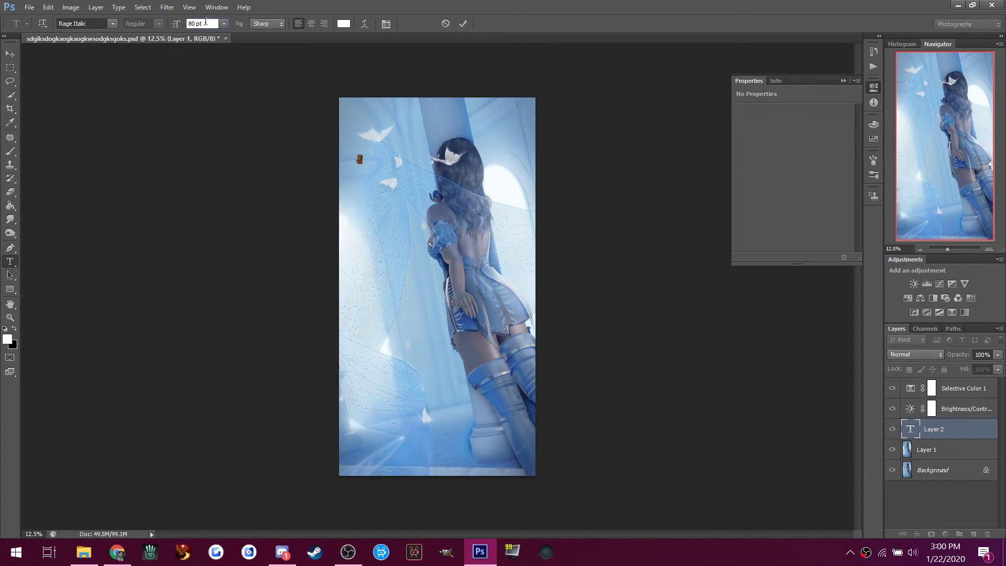
pyautogui.write('38')
pyautogui.press('BackSpace')
pyautogui.press('BackSpace')
pyautogui.press('BackSpace')
pyautogui.press('BackSpace')
pyautogui.press('BackSpace')
pyautogui.press('BackSpace')
pyautogui.press('BackSpace')
pyautogui.write('3')
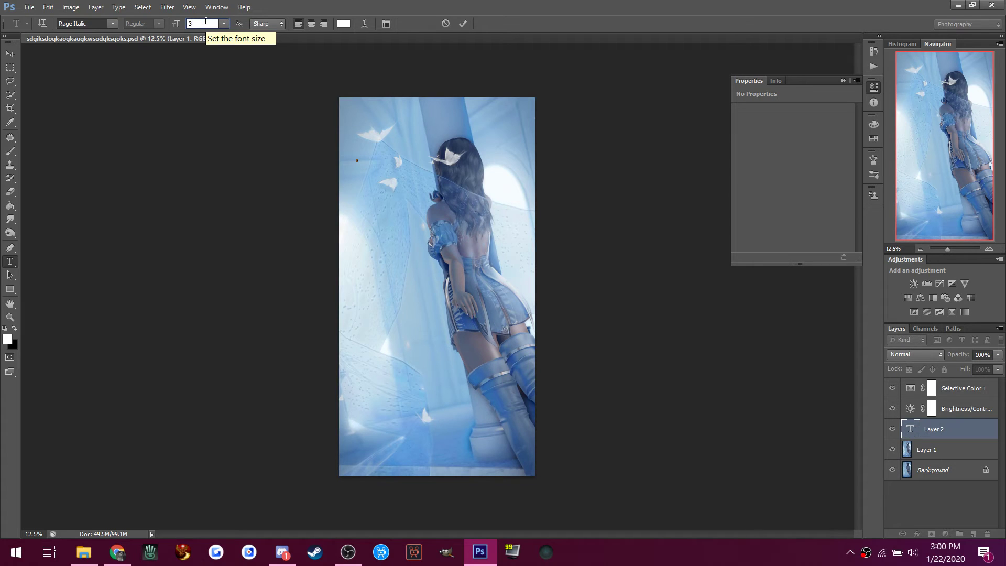
pyautogui.write('00')
pyautogui.moveTo(350, 198); pyautogui.dragTo(368, 218)
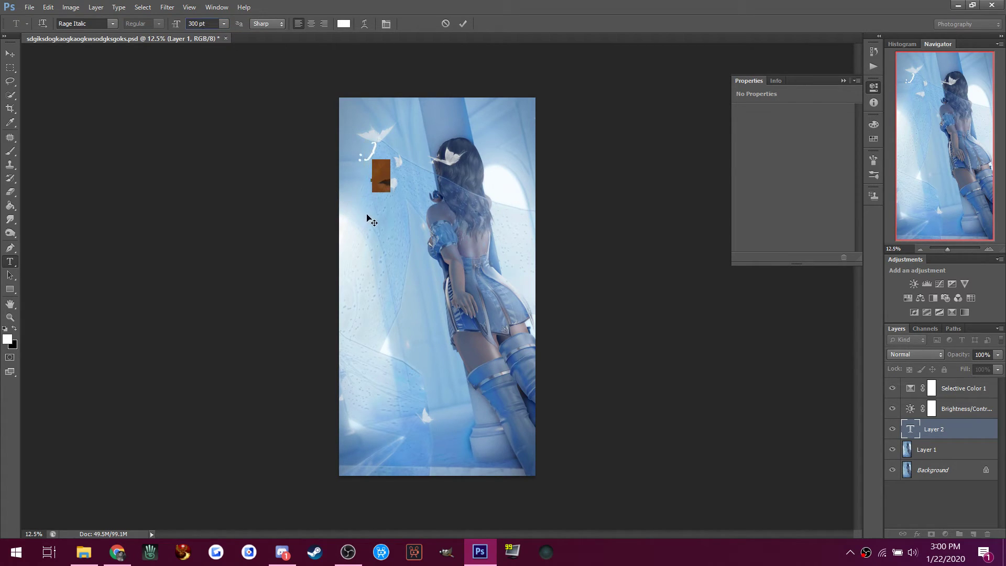
pyautogui.click(12, 137)
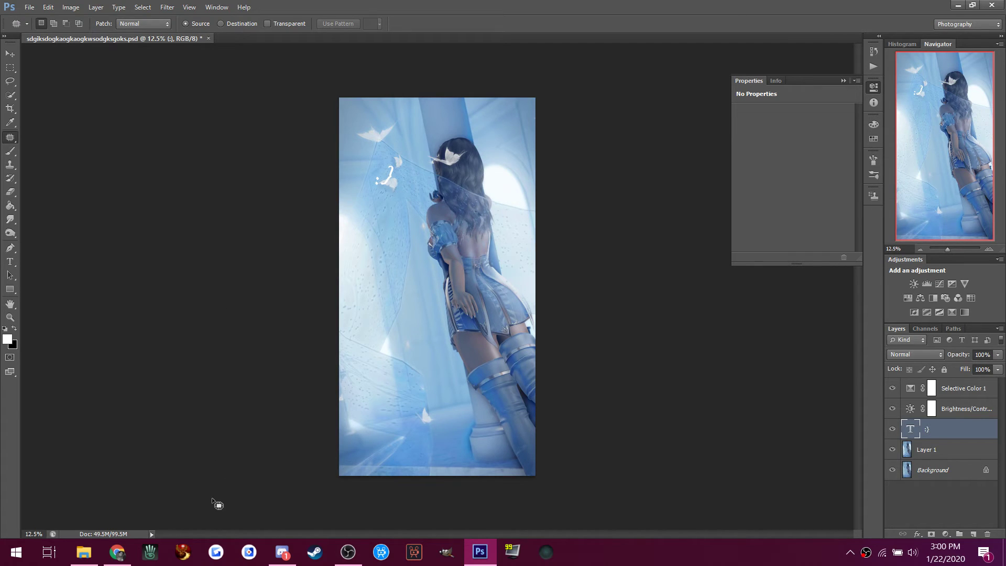
# Read the new messages in Discord's voice-text-chat channel and return to Photoshop.
pyautogui.click(281, 559)
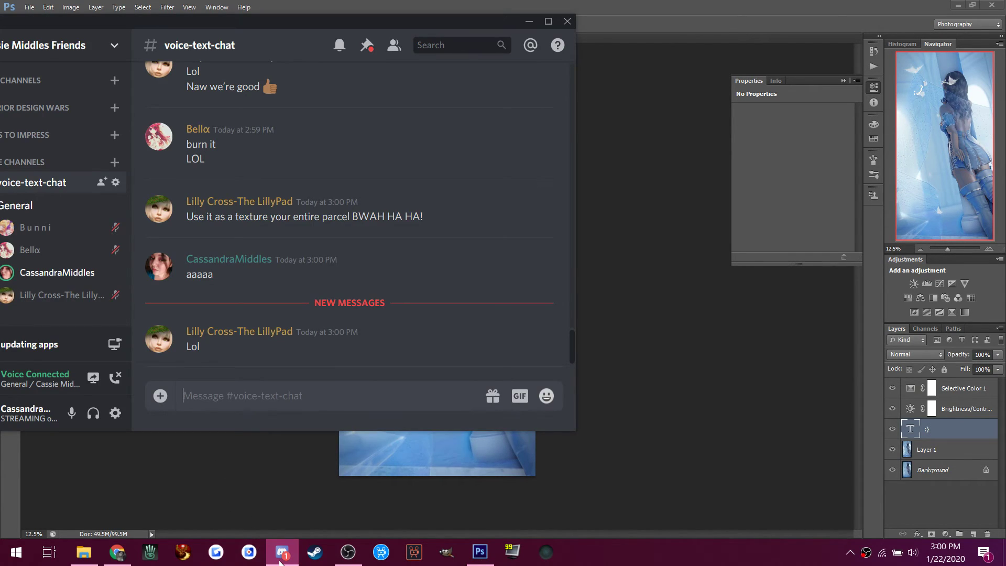
pyautogui.click(281, 560)
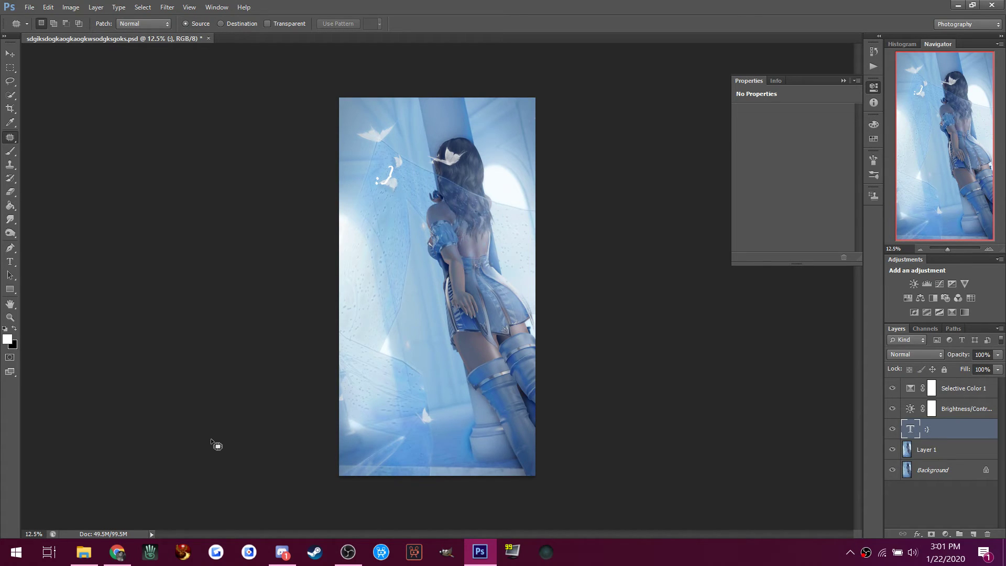
pyautogui.click(285, 563)
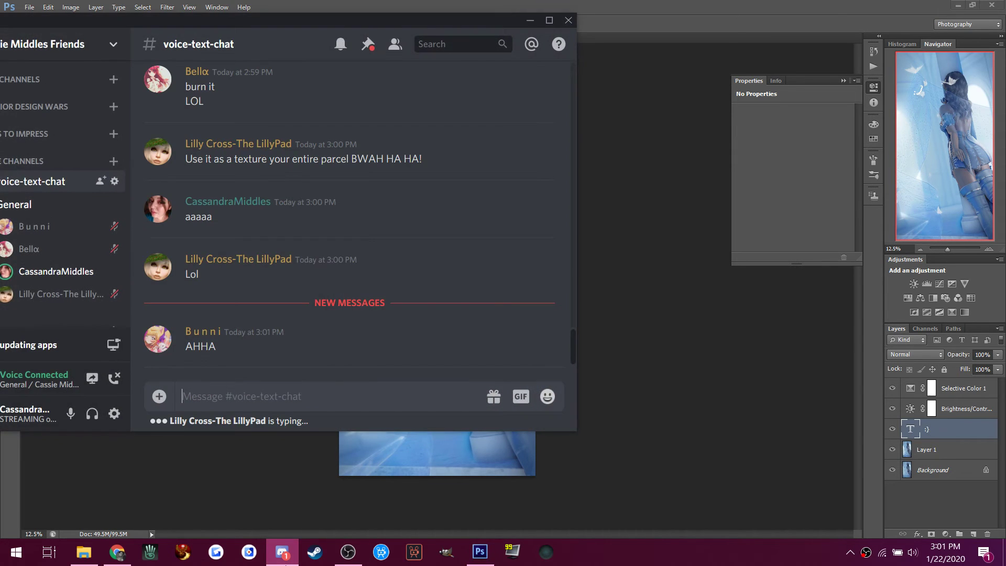
pyautogui.click(616, 5)
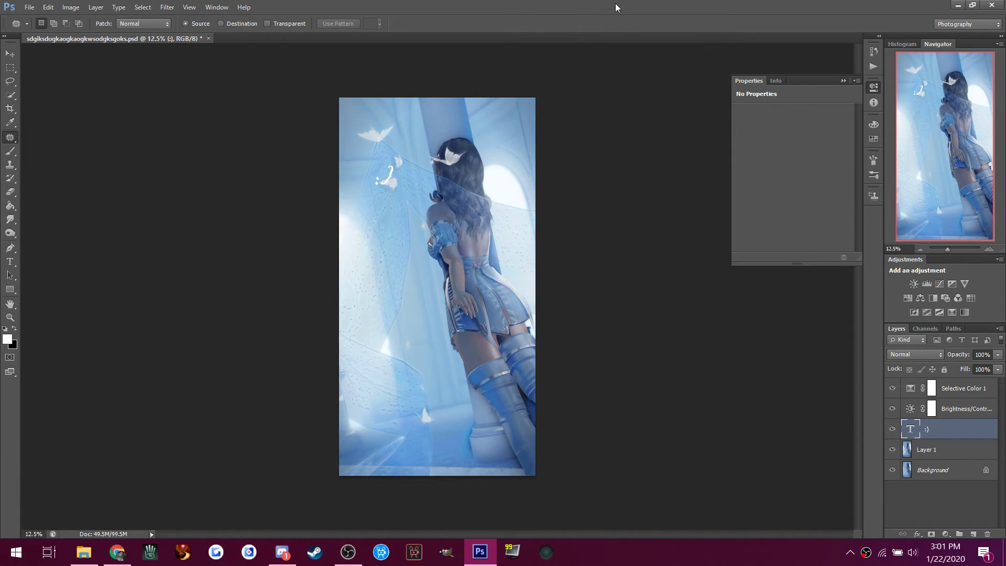
# Delete the ":)" text layer above Layer 1.
pyautogui.click(10, 233)
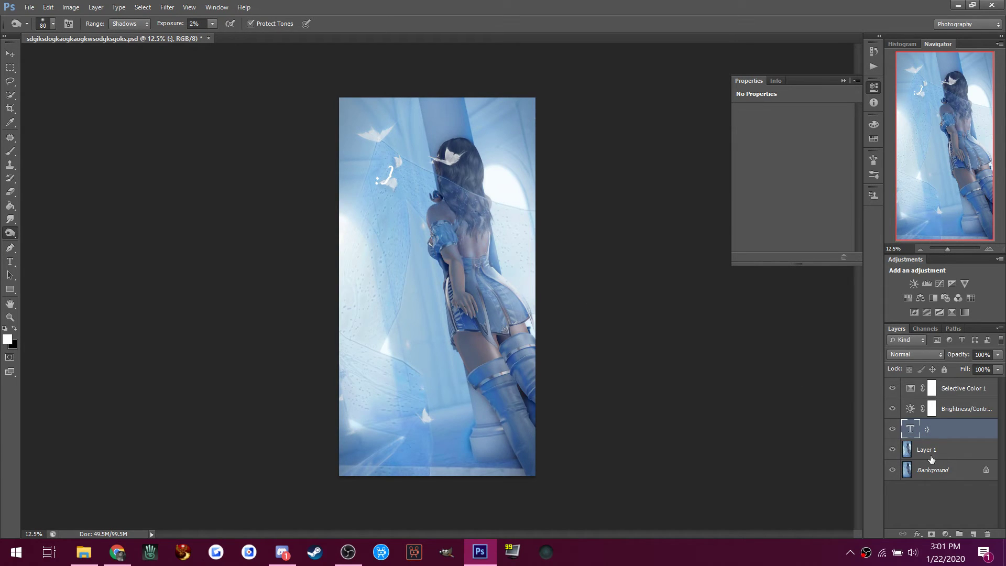
pyautogui.rightClick(943, 436)
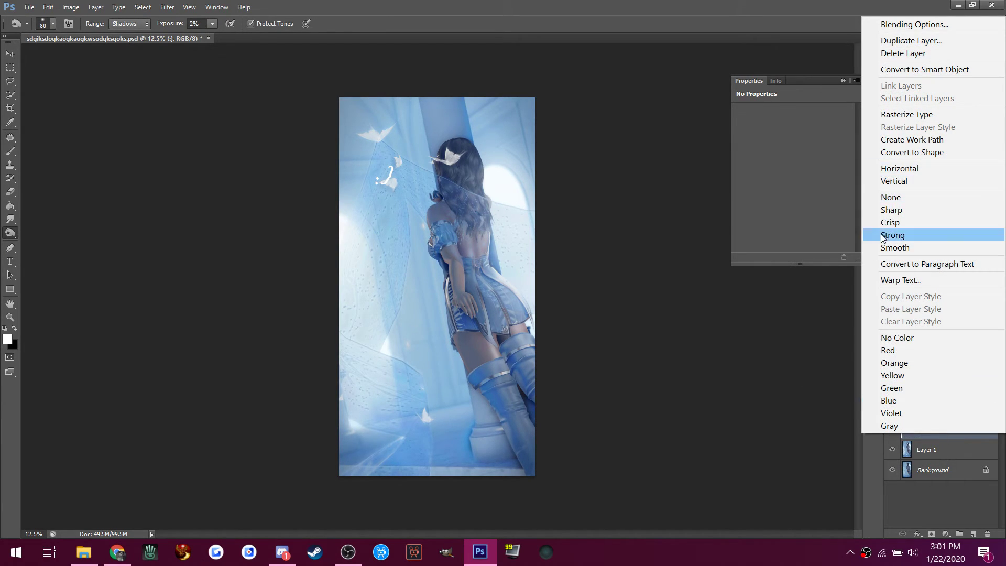
pyautogui.click(903, 53)
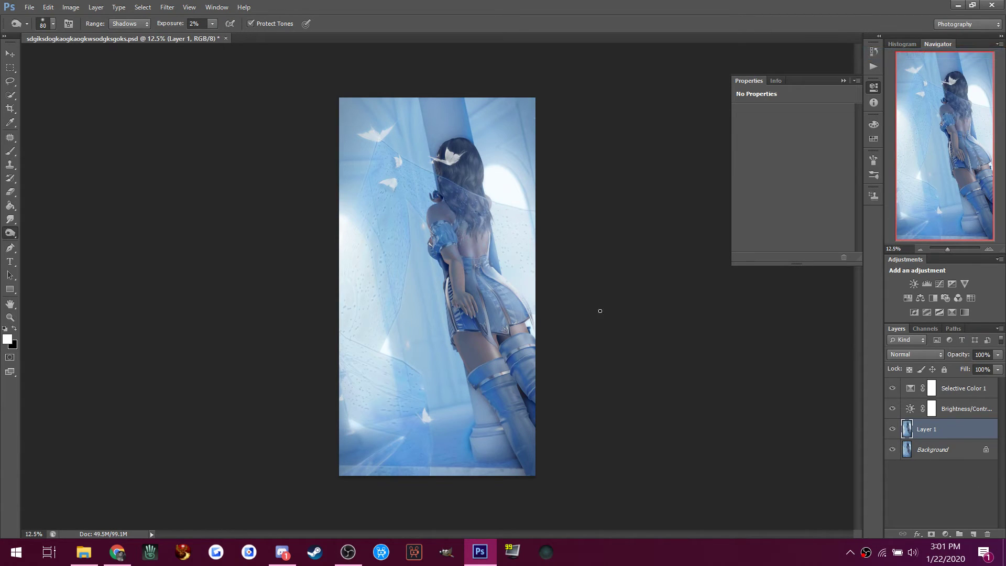
# Burn the shadows of the dress and boots on Layer 1 with a size 200 brush at 10% exposure.
pyautogui.press(']')
pyautogui.press(']')
pyautogui.press(']')
pyautogui.press(']')
pyautogui.press(']')
pyautogui.click(117, 24)
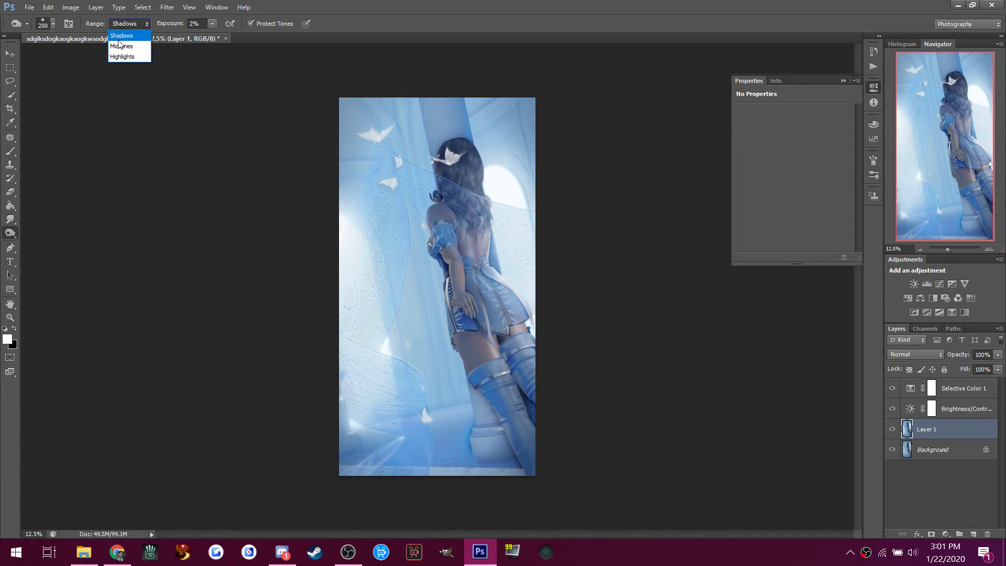
pyautogui.click(121, 33)
pyautogui.click(212, 24)
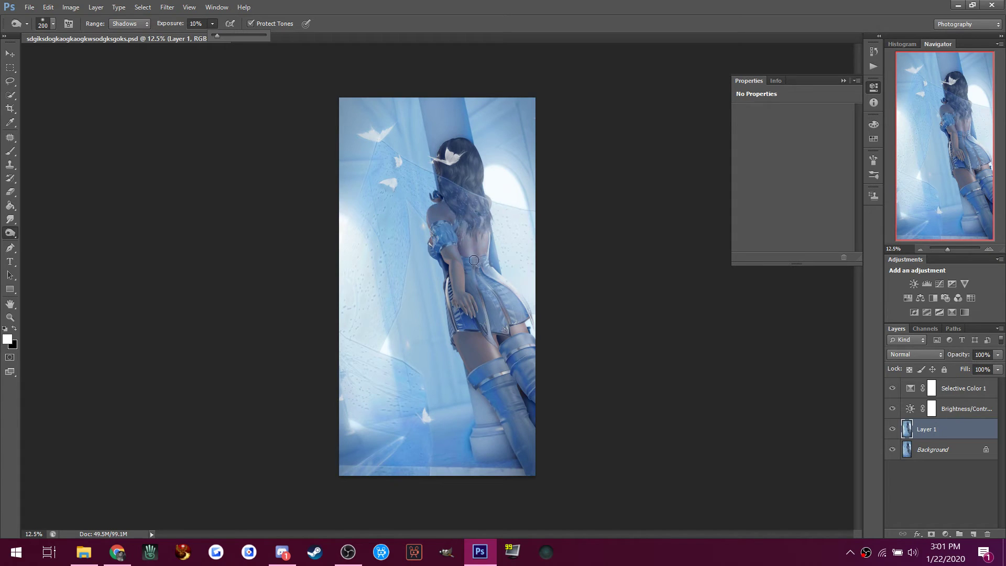
pyautogui.click(478, 237)
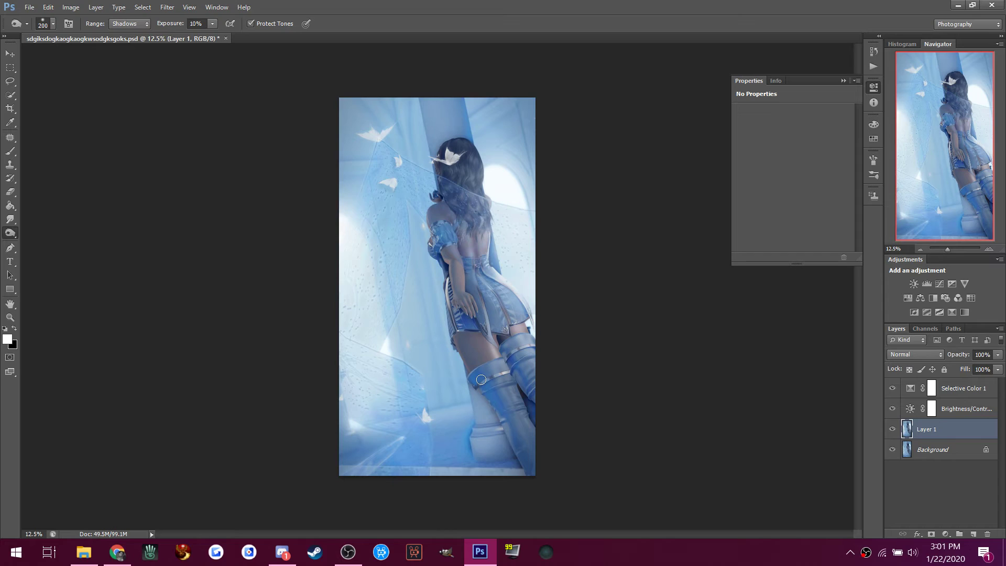
pyautogui.moveTo(525, 423); pyautogui.dragTo(514, 390)
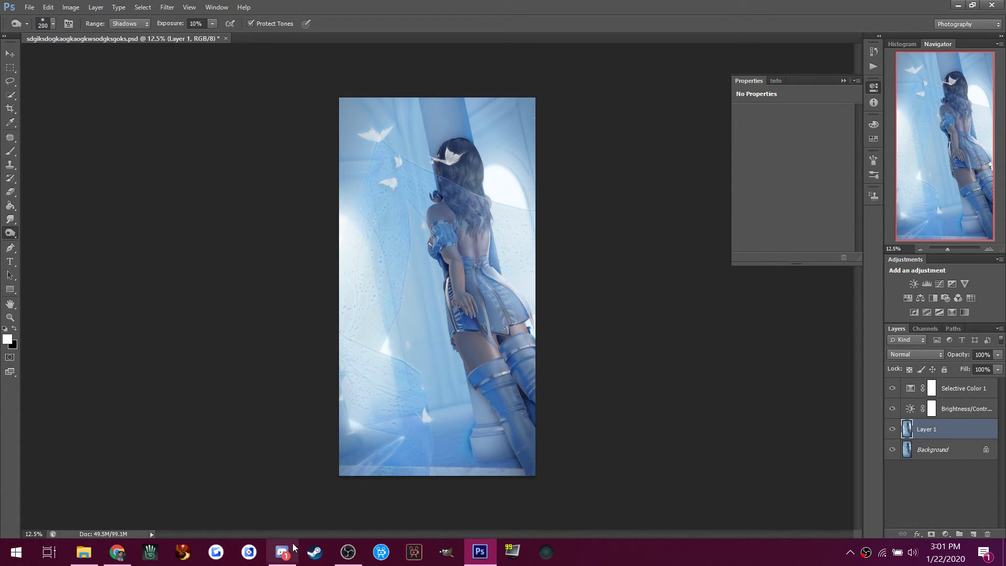
# Check Discord for new chat replies and go back to the photo in Photoshop.
pyautogui.click(282, 551)
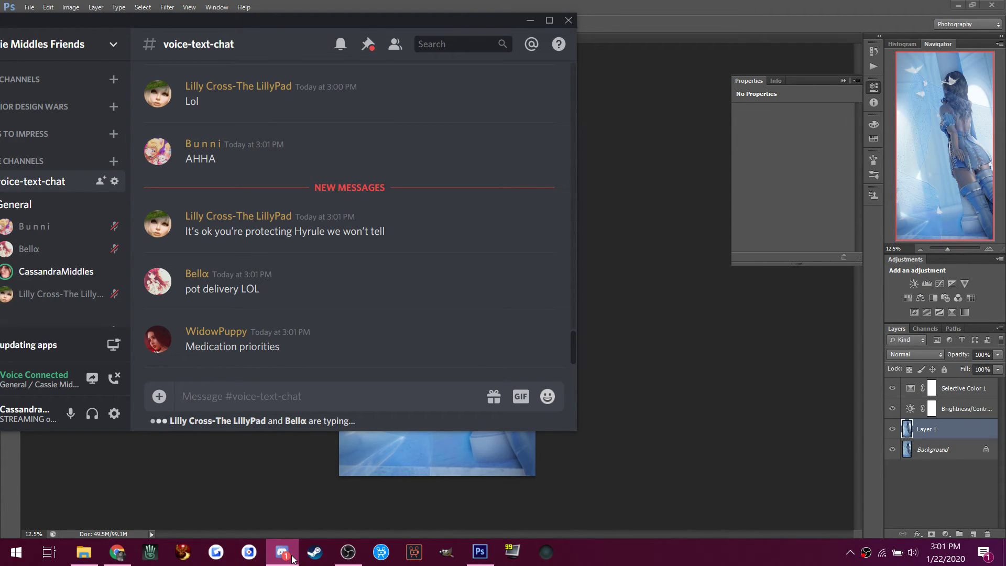
pyautogui.click(685, 4)
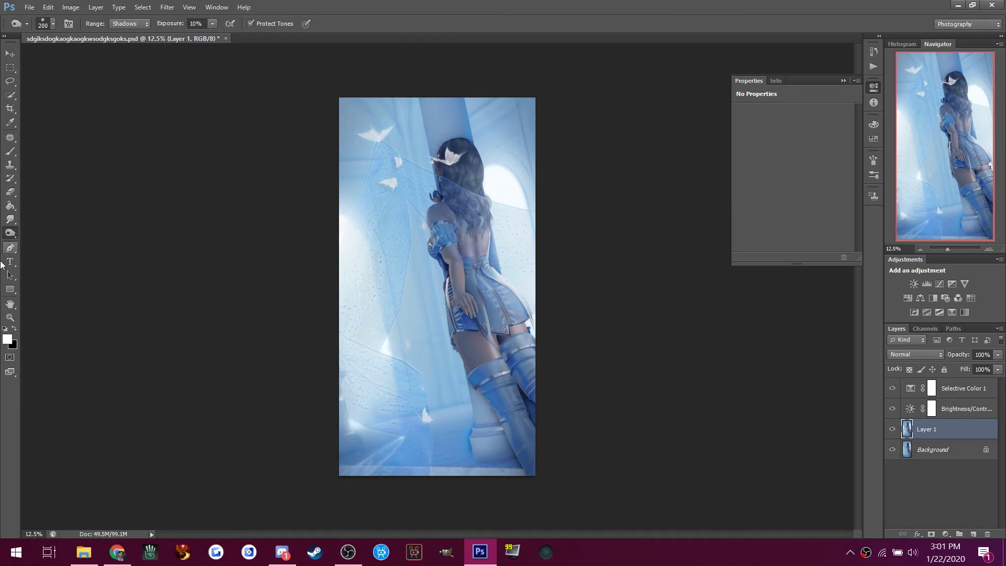
# Dodge the highlights of the boots and dress with a size 200 brush at 13% exposure.
pyautogui.rightClick(11, 232)
pyautogui.click(40, 232)
pyautogui.click(130, 23)
pyautogui.click(125, 56)
pyautogui.moveTo(501, 375); pyautogui.dragTo(506, 356)
pyautogui.moveTo(489, 294); pyautogui.dragTo(490, 249)
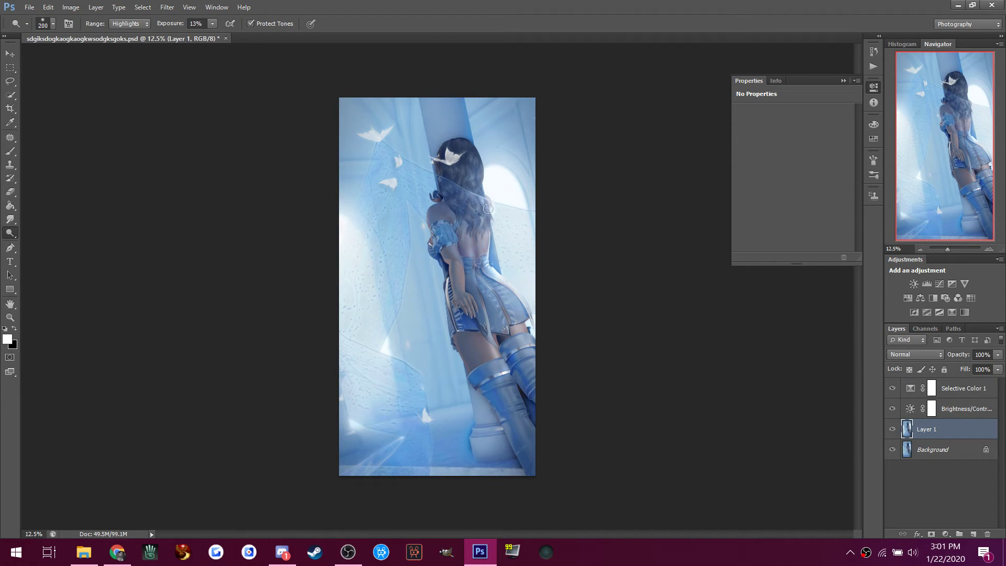
# Add an Exposure adjustment layer above Selective Color 1 with the exposure at +0.38.
pyautogui.click(10, 151)
pyautogui.moveTo(501, 168)
pyautogui.mouseDown()
pyautogui.moveTo(529, 230)
pyautogui.moveTo(511, 183)
pyautogui.mouseUp()
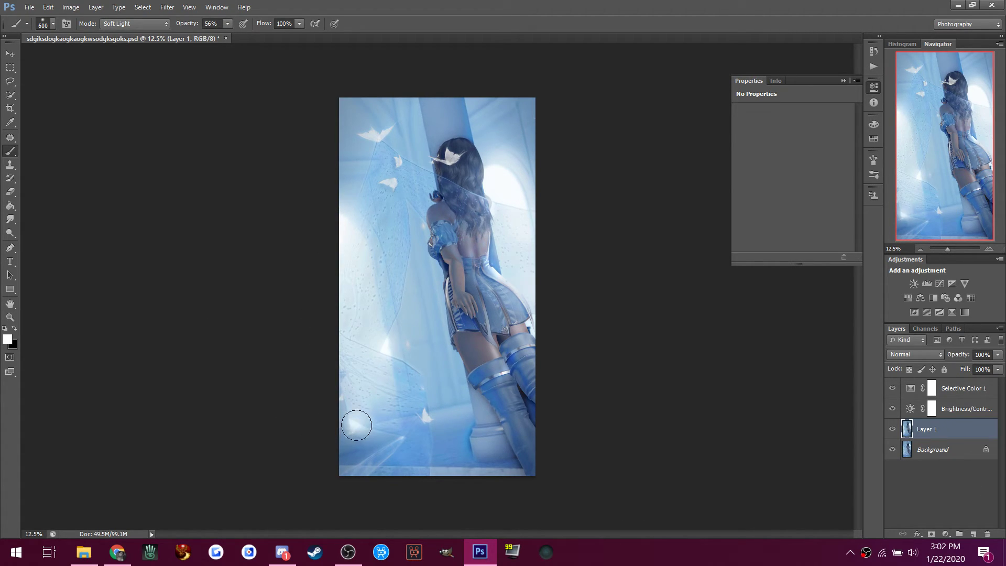
pyautogui.click(958, 389)
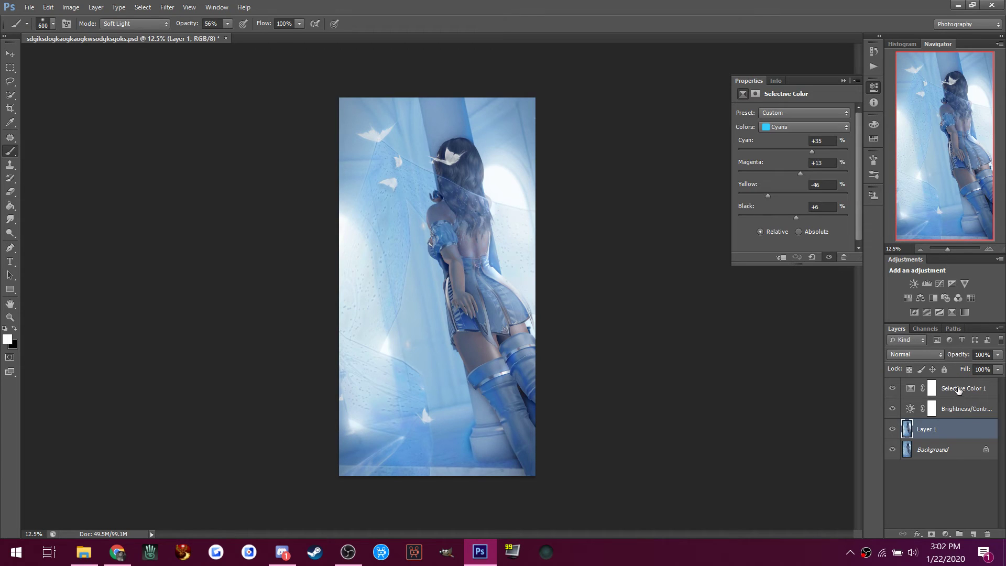
pyautogui.click(951, 284)
pyautogui.moveTo(794, 140); pyautogui.dragTo(796, 140)
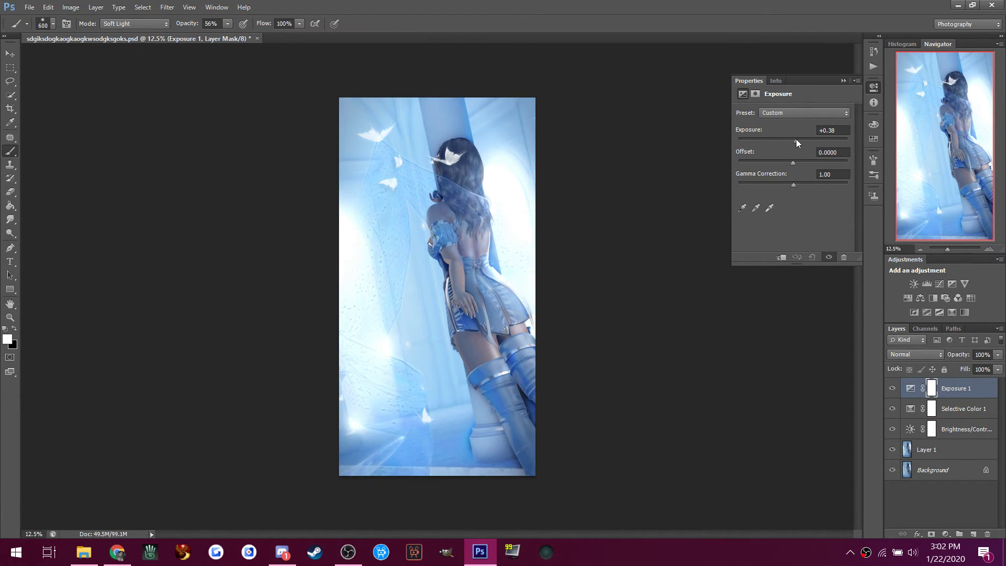
# Set the Exposure adjustment's offset to -0.0385 and its gamma correction to 0.91.
pyautogui.click(10, 316)
pyautogui.click(41, 23)
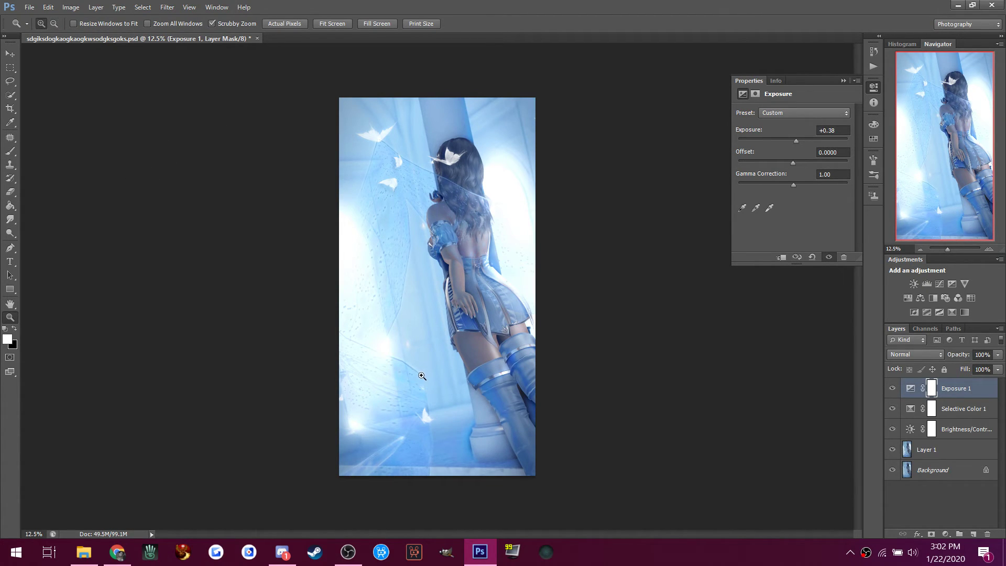
pyautogui.click(420, 373)
pyautogui.click(10, 137)
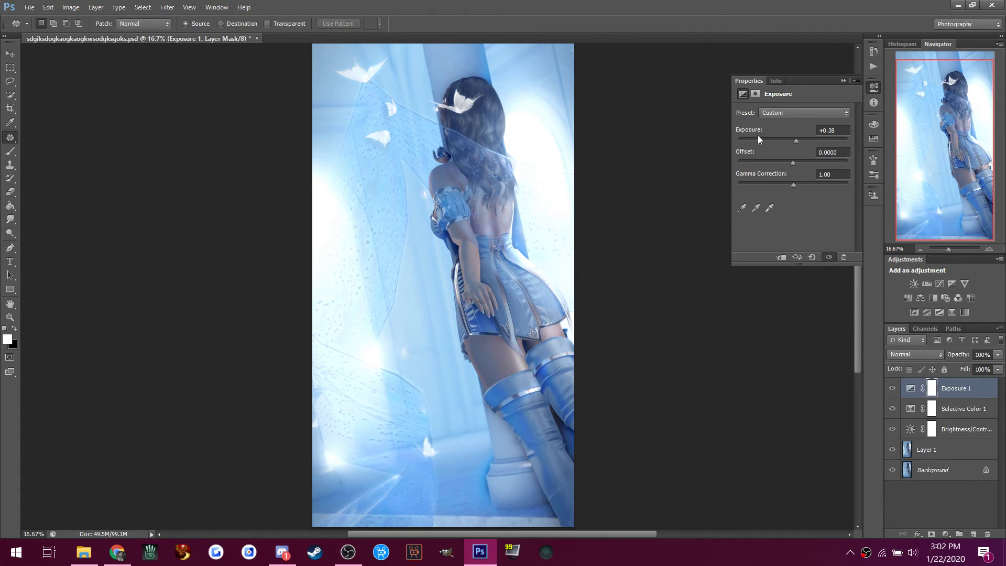
pyautogui.moveTo(793, 163); pyautogui.dragTo(788, 162)
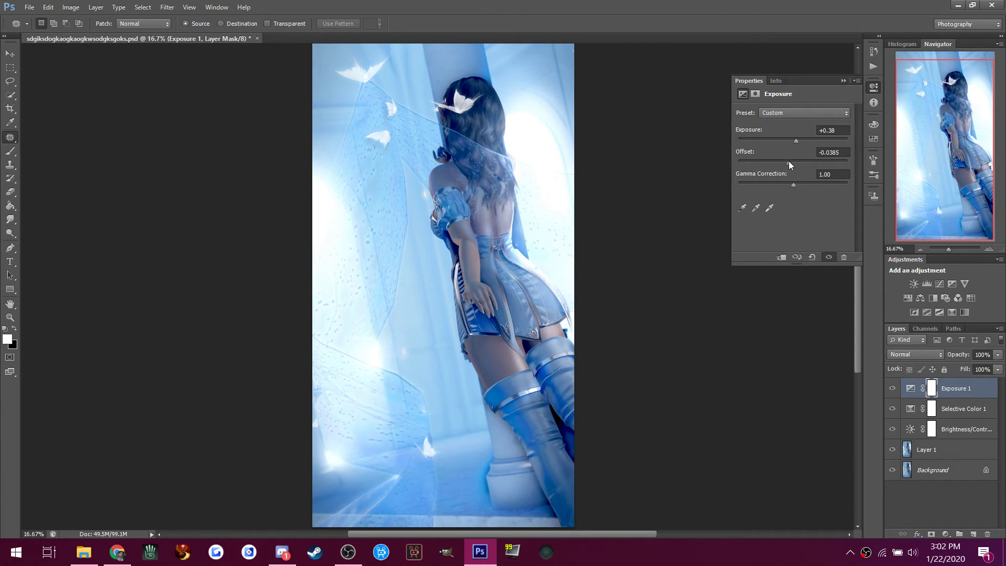
pyautogui.moveTo(799, 184); pyautogui.dragTo(797, 182)
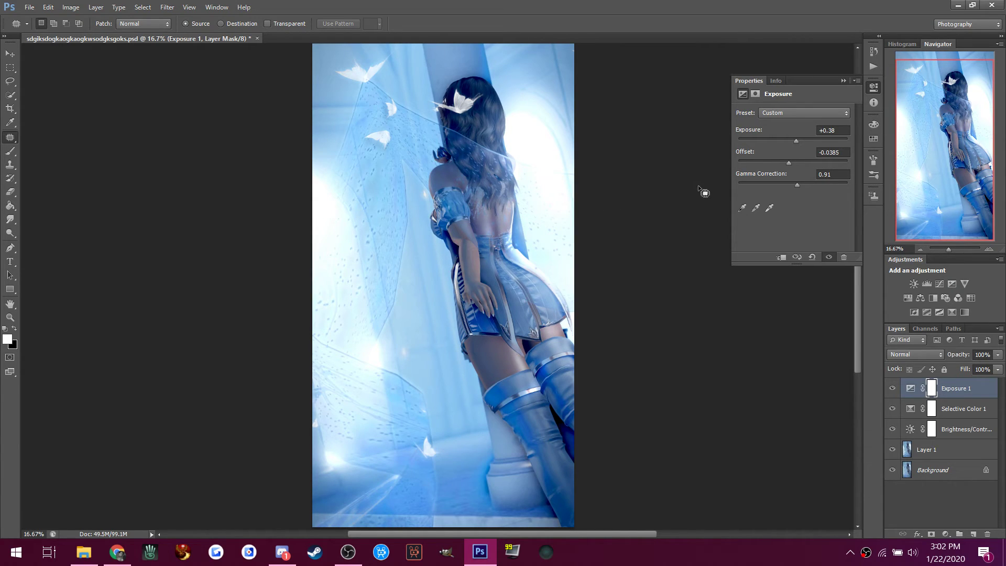
pyautogui.moveTo(800, 184); pyautogui.dragTo(797, 185)
# Add a Curves adjustment layer and try gray points sampled from the dress and several spots in the blue background.
pyautogui.click(939, 284)
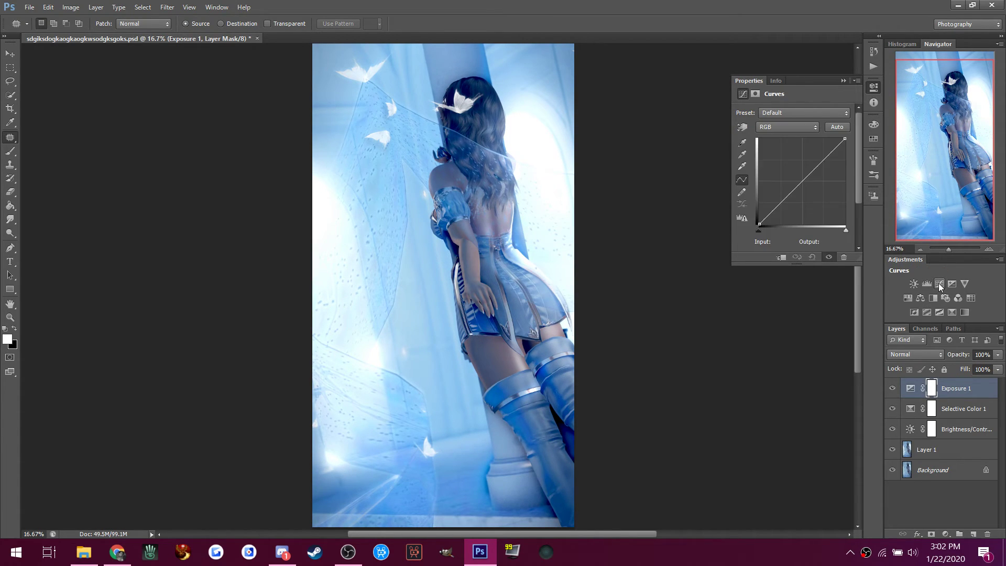
pyautogui.click(743, 154)
pyautogui.click(504, 281)
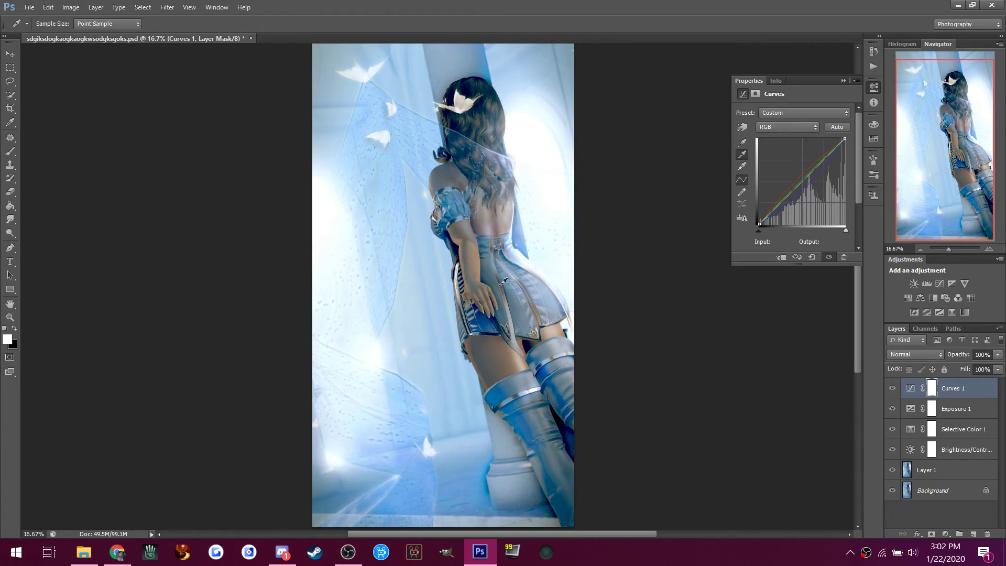
pyautogui.click(368, 436)
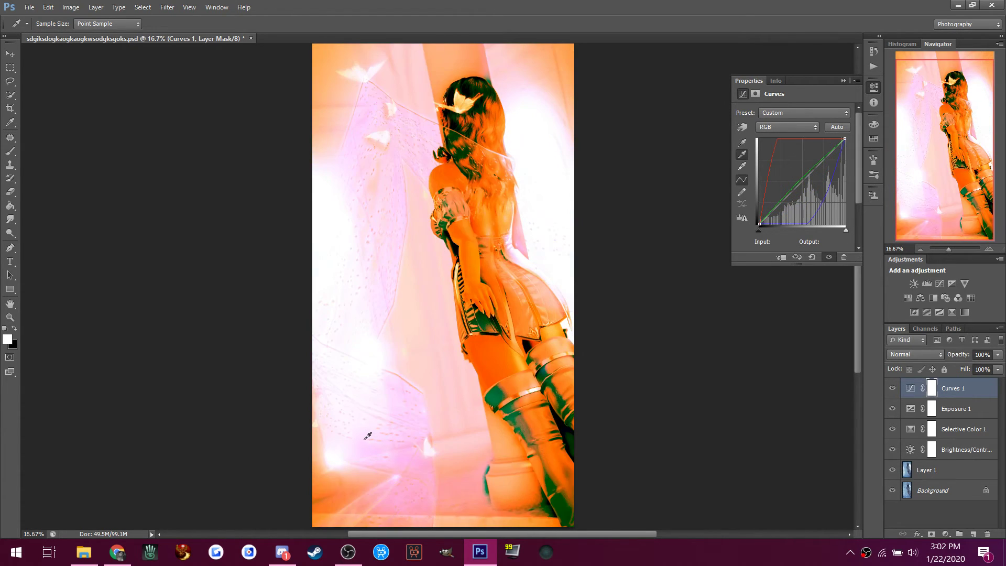
pyautogui.click(365, 247)
pyautogui.click(346, 123)
pyautogui.click(441, 77)
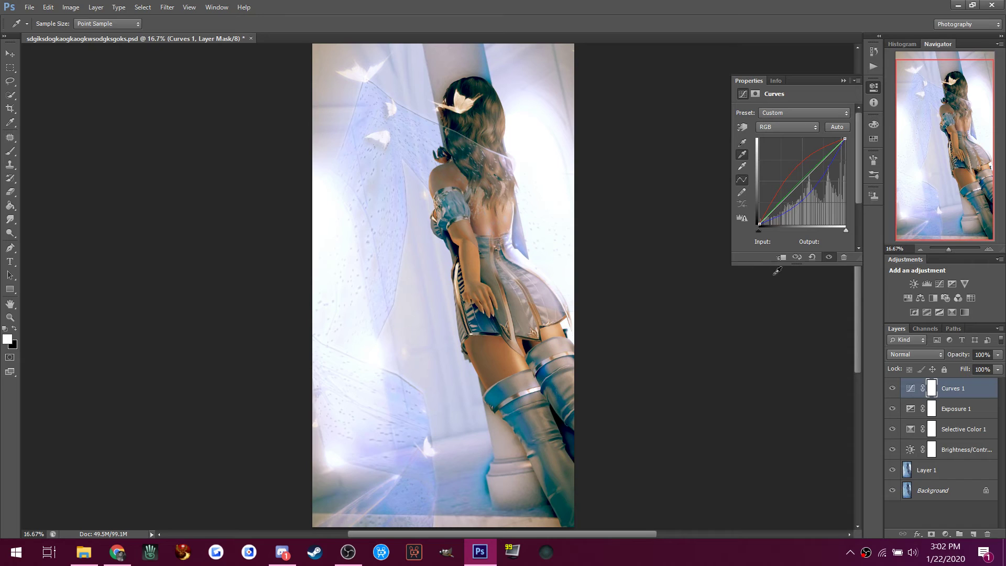
# Reset the Curves adjustment and add a point on the RGB curve with input 160 and output 161.
pyautogui.click(811, 257)
pyautogui.moveTo(813, 176); pyautogui.dragTo(813, 170)
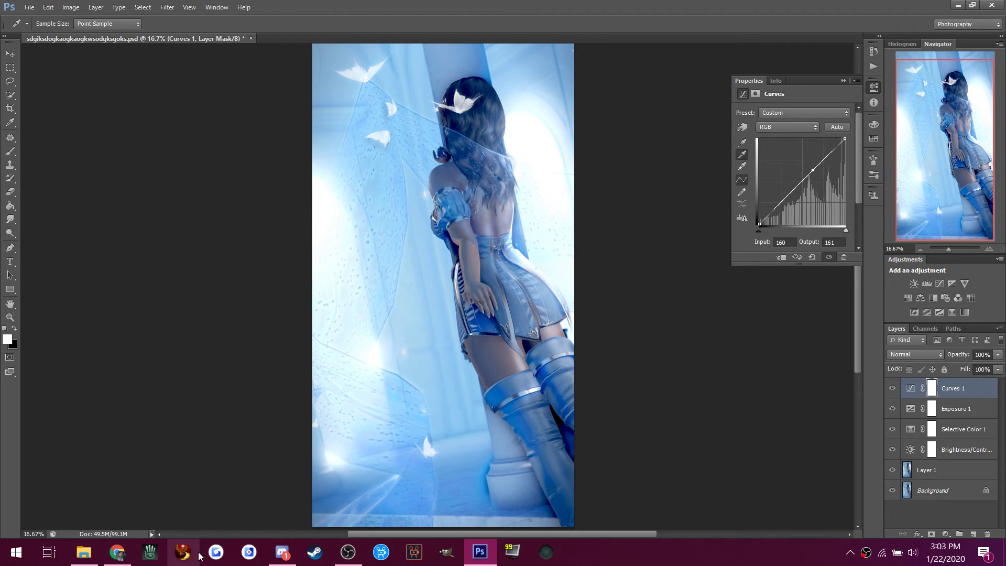
# Switch to Discord, read back through the new messages in voice-text-chat, and return to the photo in Photoshop.
pyautogui.click(281, 552)
pyautogui.scroll(10, 240, 251)
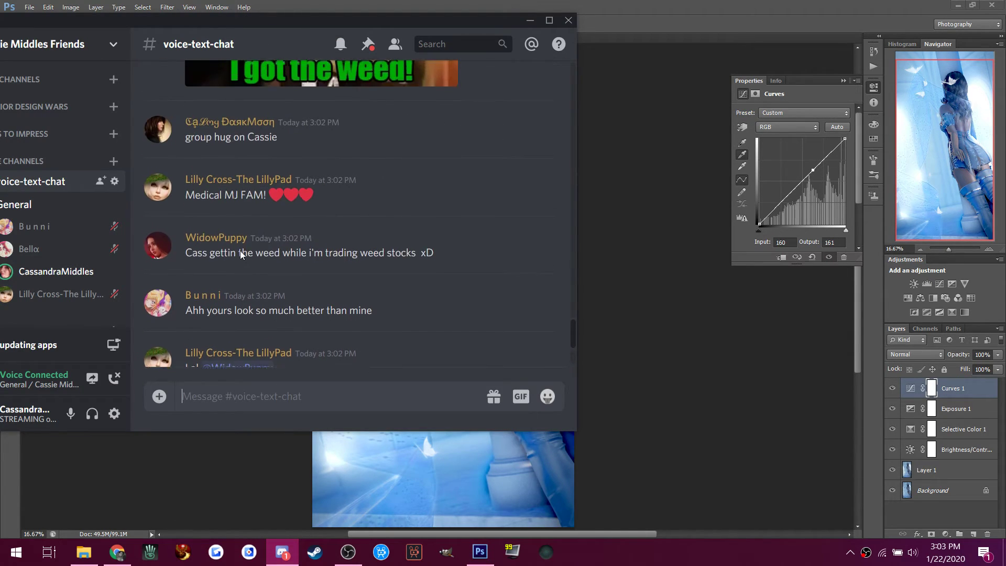
pyautogui.scroll(5, 241, 255)
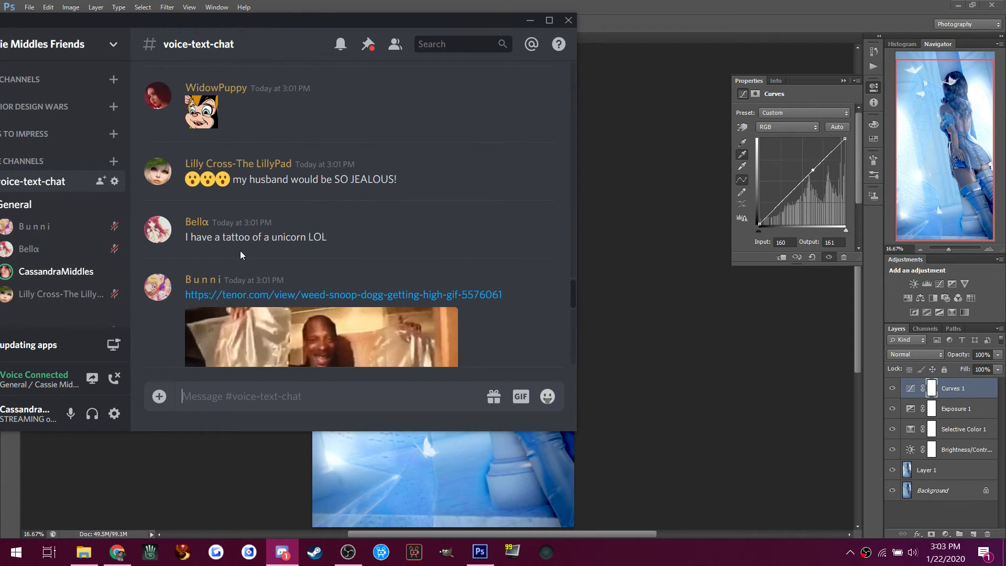
pyautogui.scroll(-3, 240, 250)
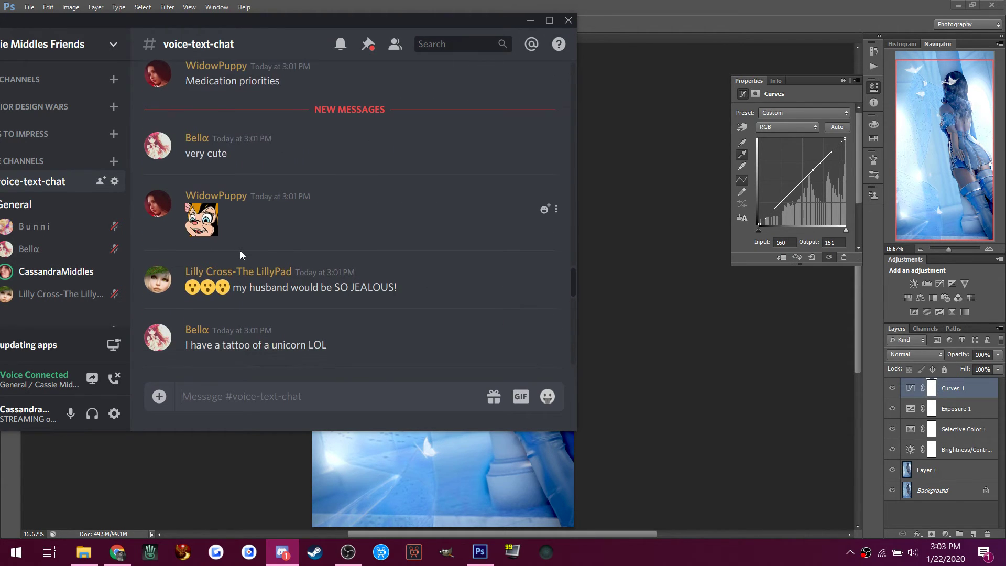
pyautogui.scroll(-3, 240, 250)
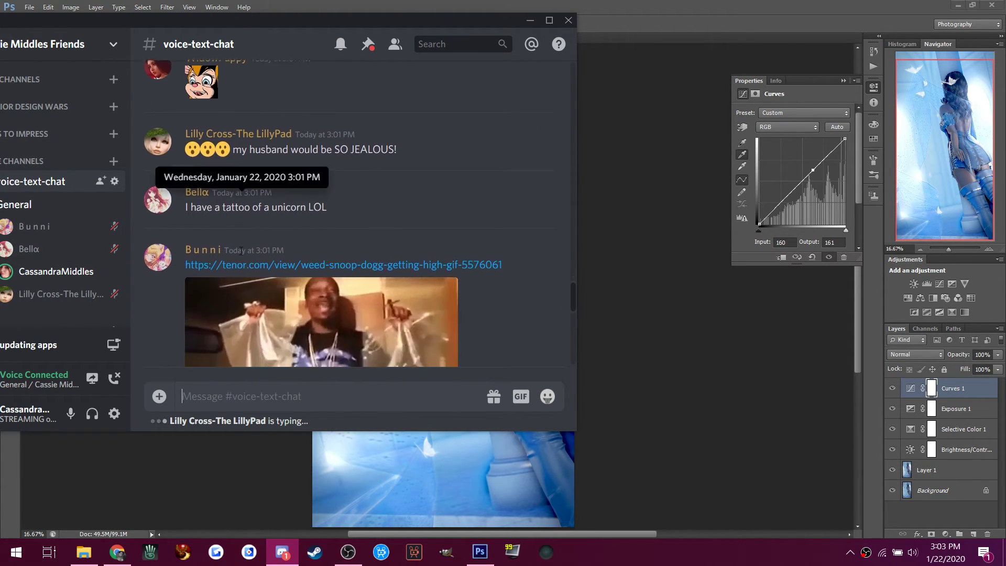
pyautogui.scroll(-5, 241, 255)
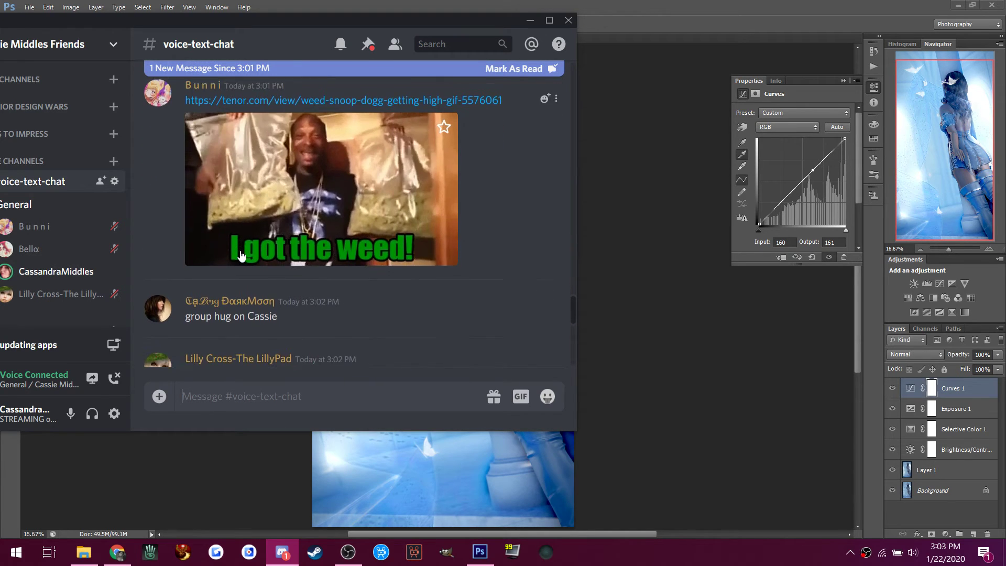
pyautogui.scroll(-7, 241, 255)
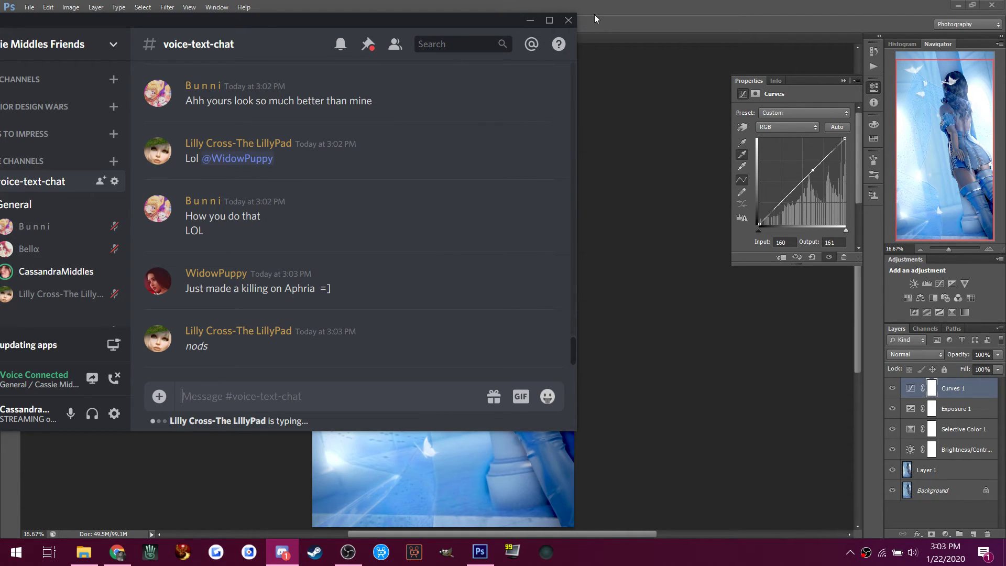
pyautogui.click(621, 4)
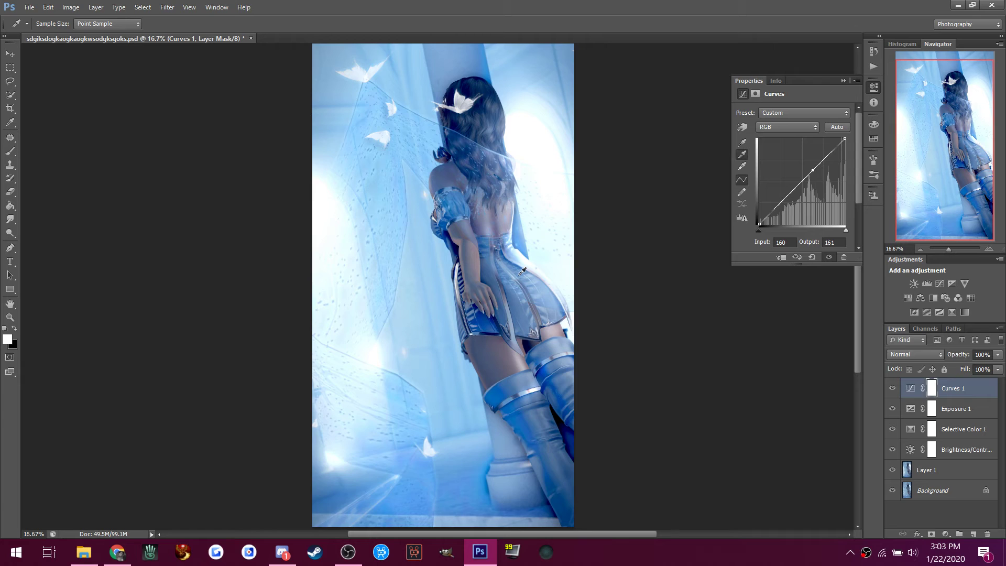
# Saturate the dress, hair and boots on Layer 1 with the Sponge tool at size 800 and 23% flow.
pyautogui.click(10, 233)
pyautogui.click(53, 251)
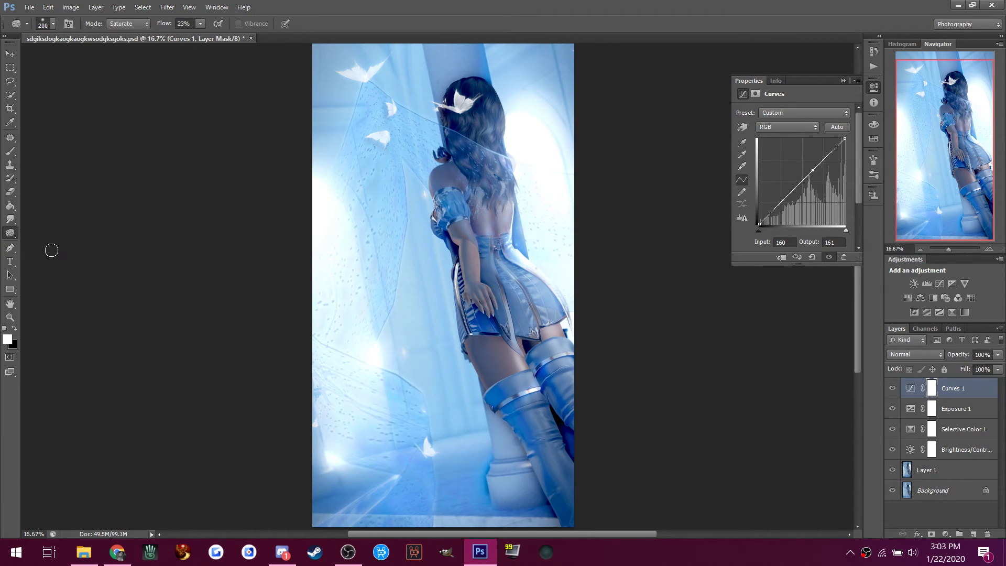
pyautogui.click(943, 474)
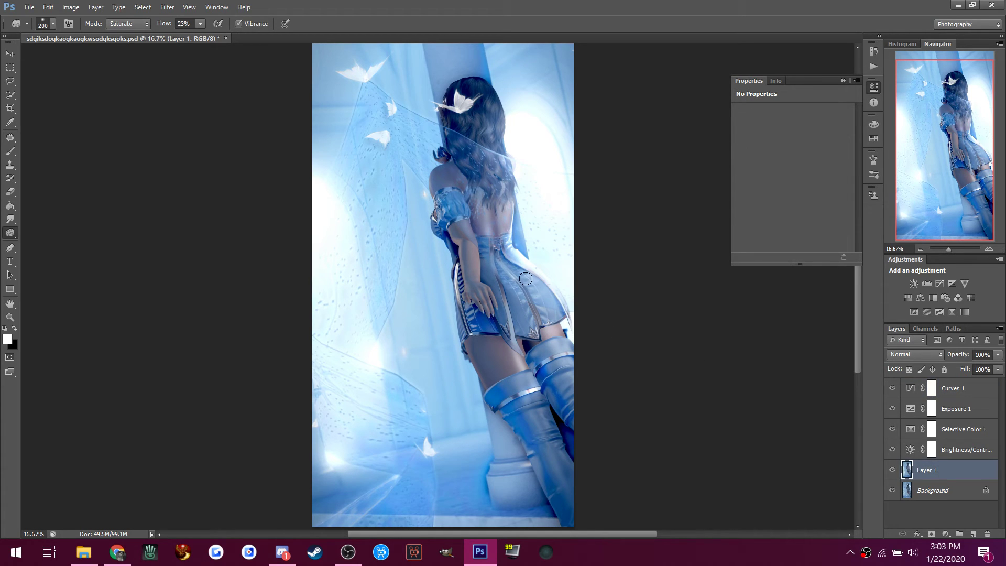
pyautogui.press(']')
pyautogui.press(']')
pyautogui.press(']')
pyautogui.press(']')
pyautogui.press(']')
pyautogui.press(']')
pyautogui.moveTo(497, 262)
pyautogui.mouseDown()
pyautogui.moveTo(520, 298)
pyautogui.moveTo(509, 278)
pyautogui.moveTo(535, 296)
pyautogui.mouseUp()
pyautogui.moveTo(466, 138)
pyautogui.mouseDown()
pyautogui.moveTo(481, 153)
pyautogui.moveTo(487, 105)
pyautogui.moveTo(472, 87)
pyautogui.mouseUp()
pyautogui.moveTo(527, 443)
pyautogui.mouseDown()
pyautogui.moveTo(518, 413)
pyautogui.moveTo(570, 511)
pyautogui.moveTo(532, 427)
pyautogui.moveTo(543, 444)
pyautogui.moveTo(547, 379)
pyautogui.moveTo(575, 412)
pyautogui.moveTo(566, 346)
pyautogui.mouseUp()
pyautogui.scroll(3, 359, 157)
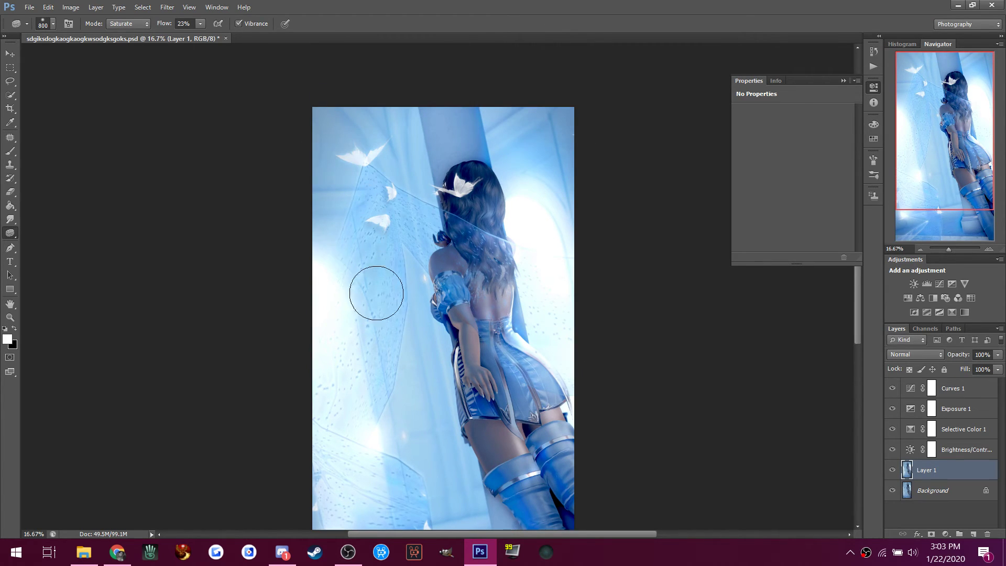
pyautogui.scroll(-3, 319, 195)
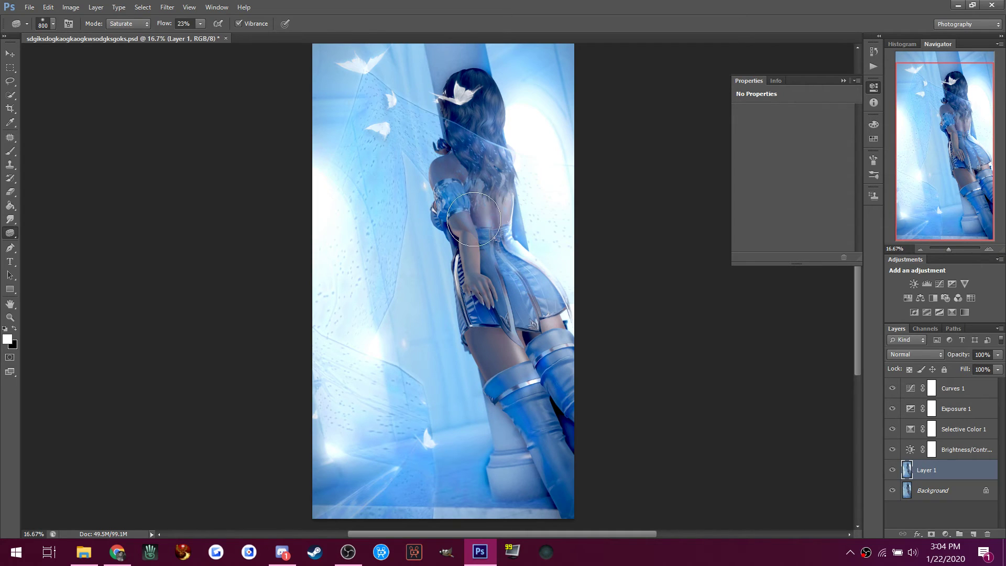
# Check the latest voice-text-chat replies in Discord and go back to Photoshop.
pyautogui.click(282, 551)
pyautogui.scroll(2, 218, 309)
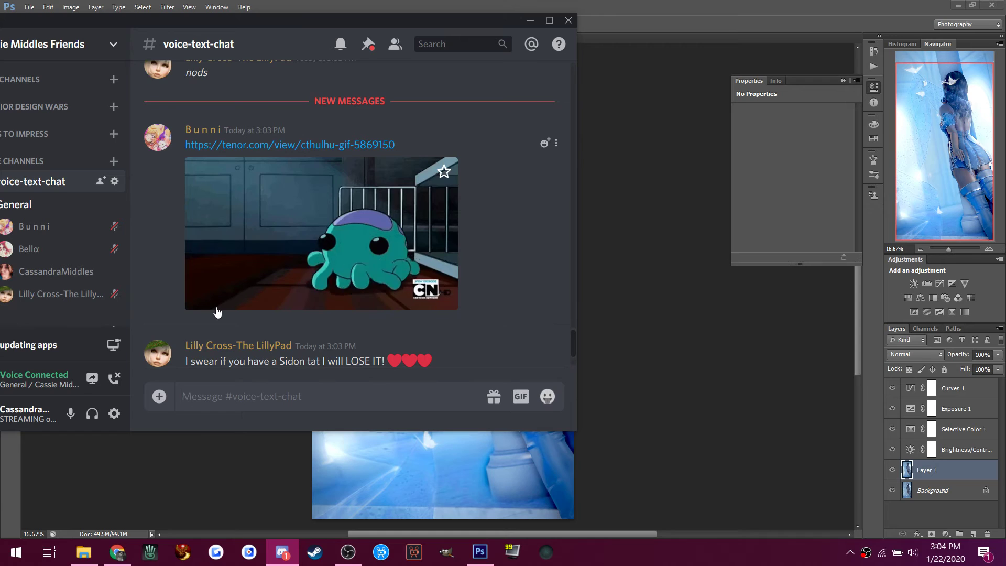
pyautogui.scroll(-2, 216, 308)
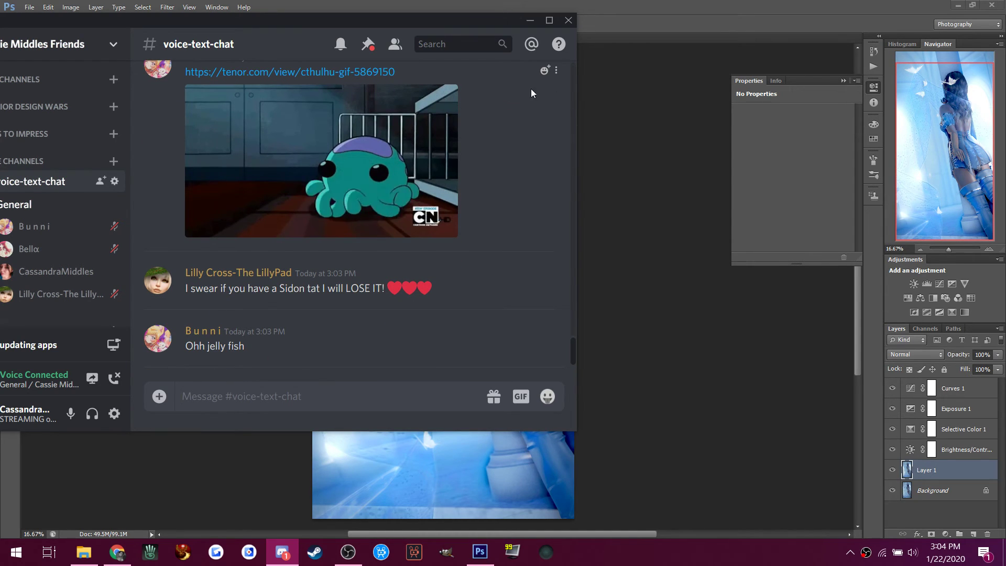
pyautogui.click(654, 7)
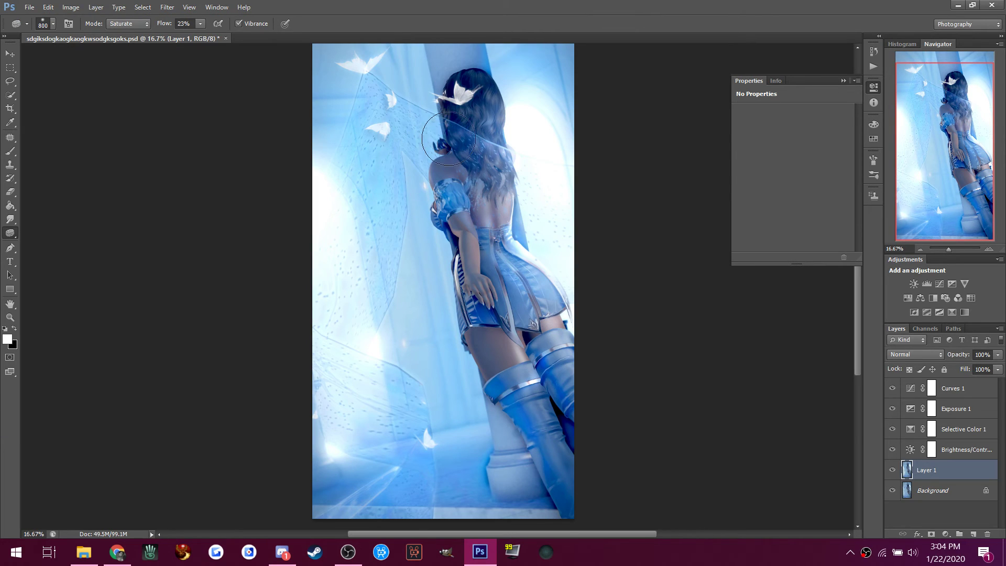
# Dodge the highlights of the skirt hem, back, hair and arm on Layer 1 with a size 200 brush at 13% exposure.
pyautogui.rightClick(10, 233)
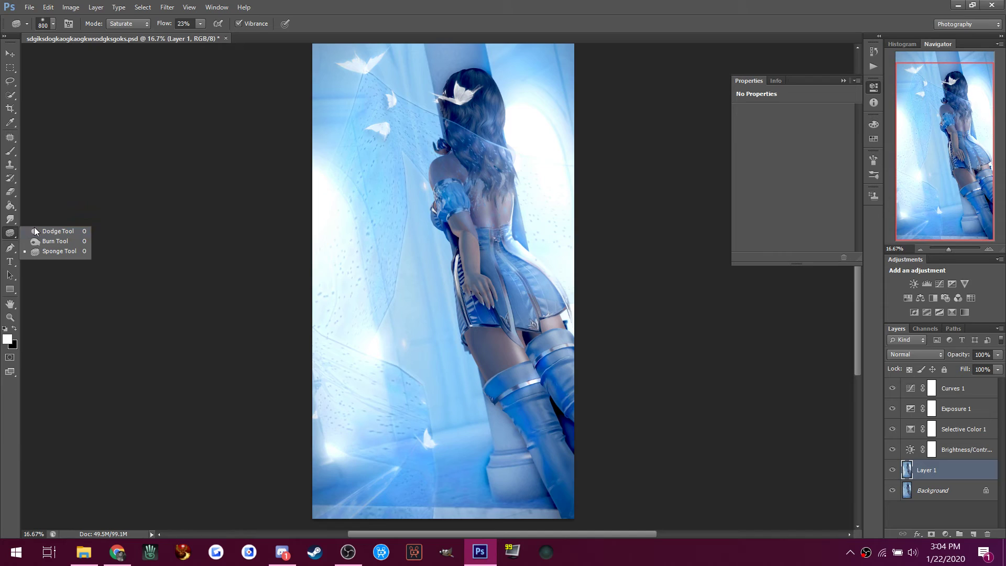
pyautogui.click(74, 230)
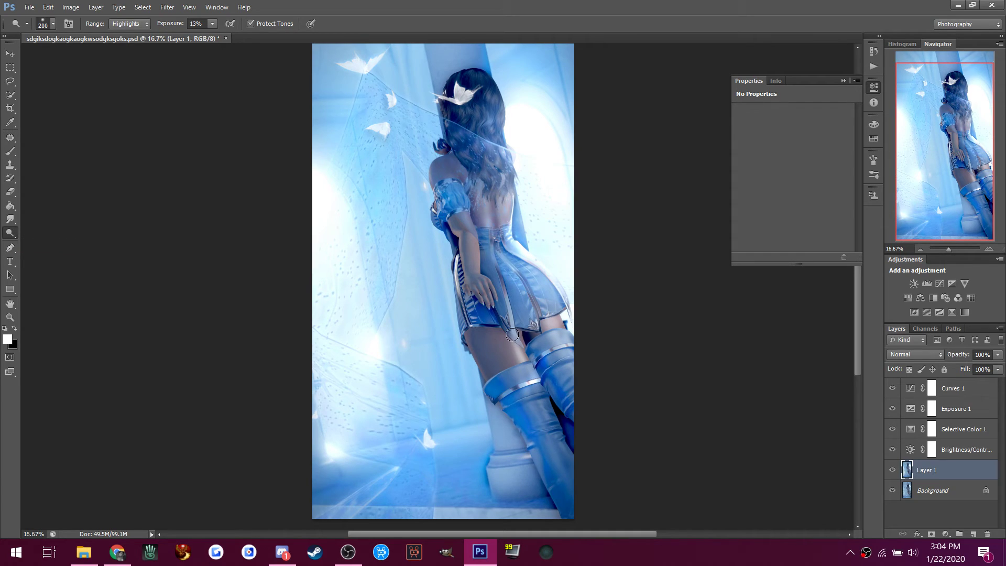
pyautogui.moveTo(555, 315); pyautogui.dragTo(557, 335)
pyautogui.moveTo(512, 205); pyautogui.dragTo(510, 233)
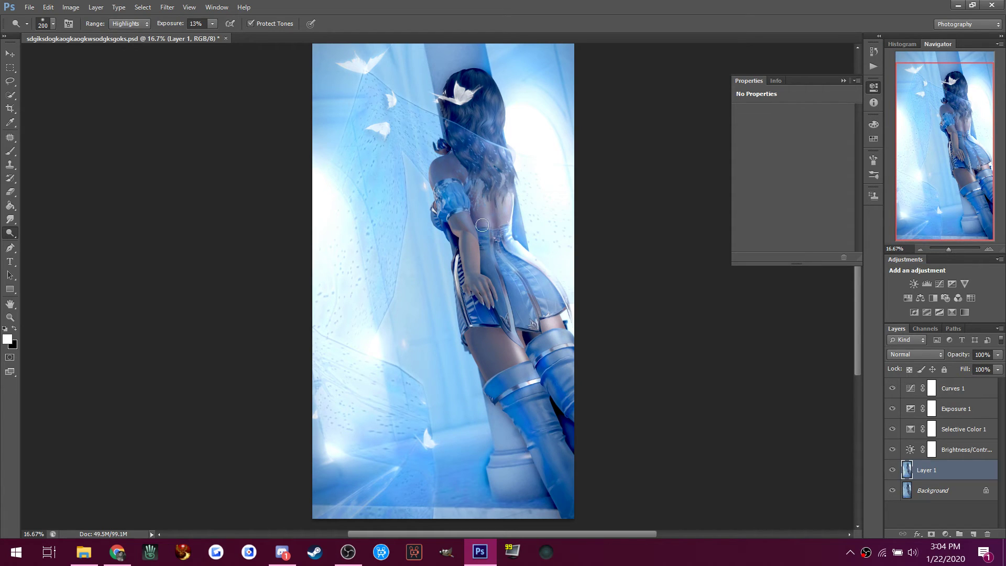
pyautogui.moveTo(494, 99); pyautogui.dragTo(491, 84)
pyautogui.moveTo(506, 118); pyautogui.dragTo(518, 206)
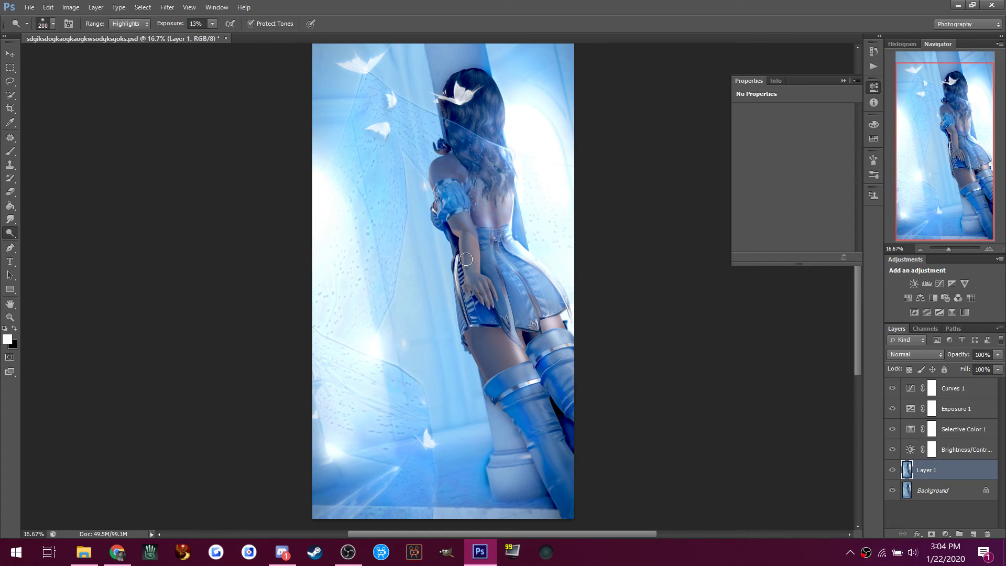
pyautogui.moveTo(471, 245); pyautogui.dragTo(477, 241)
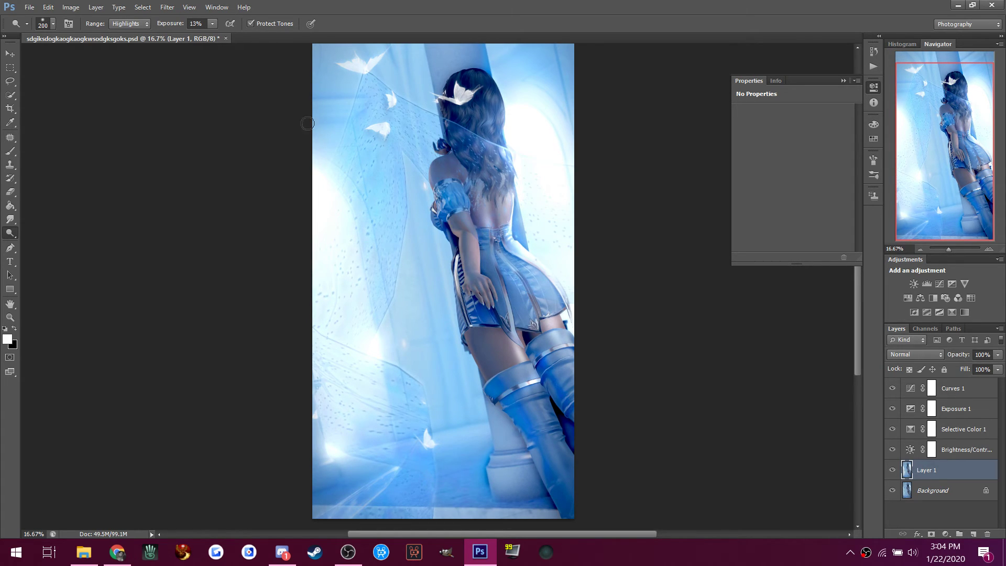
# Dodge the midtones of the figure's arm on Layer 1 at 13% exposure.
pyautogui.click(136, 24)
pyautogui.click(126, 45)
pyautogui.moveTo(473, 242)
pyautogui.mouseDown()
pyautogui.moveTo(445, 217)
pyautogui.moveTo(459, 244)
pyautogui.mouseUp()
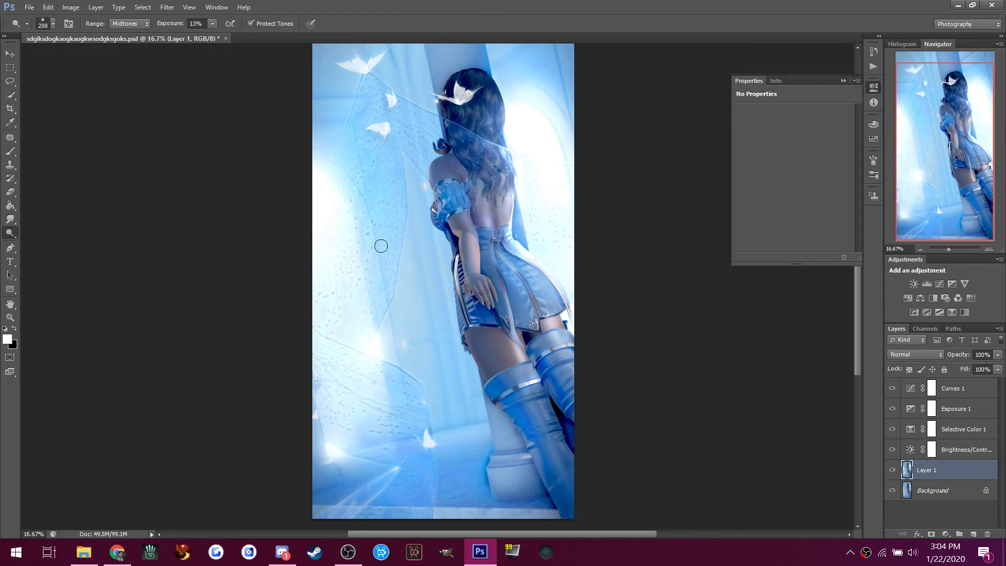
# Read the new Discord chat messages and return to the photo in Photoshop.
pyautogui.click(283, 551)
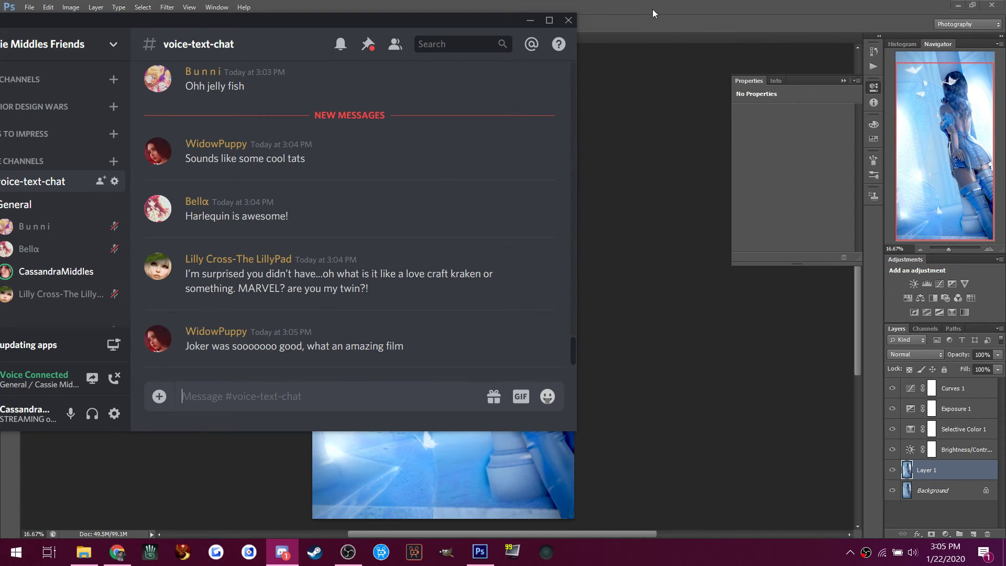
pyautogui.click(652, 8)
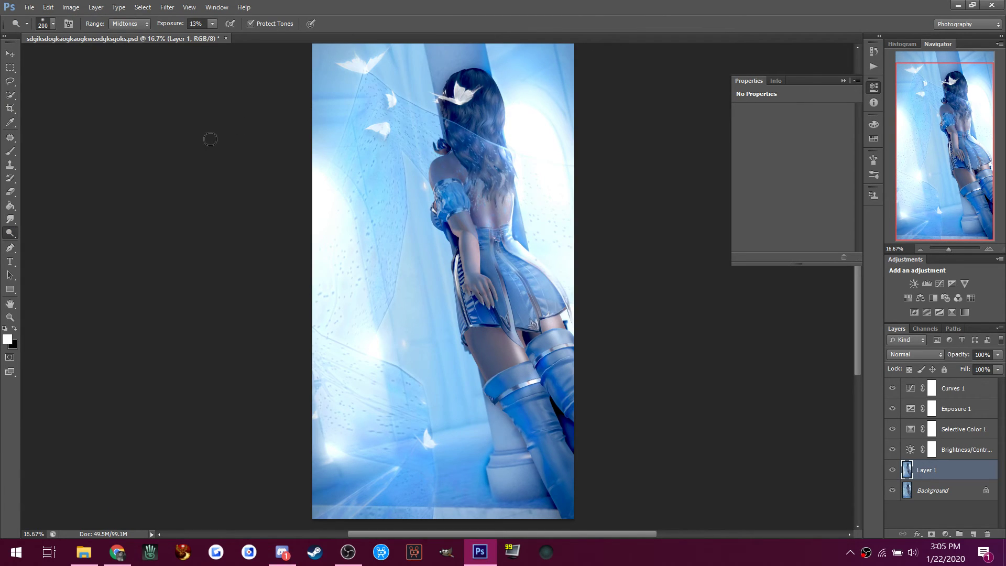
# Switch to the Burn tool for shadows at 10% exposure and set its brush size to 400.
pyautogui.rightClick(10, 233)
pyautogui.click(35, 241)
pyautogui.press('[')
pyautogui.press('[')
pyautogui.press('[')
pyautogui.press(']')
pyautogui.press(']')
pyautogui.press(']')
pyautogui.press(']')
pyautogui.press(']')
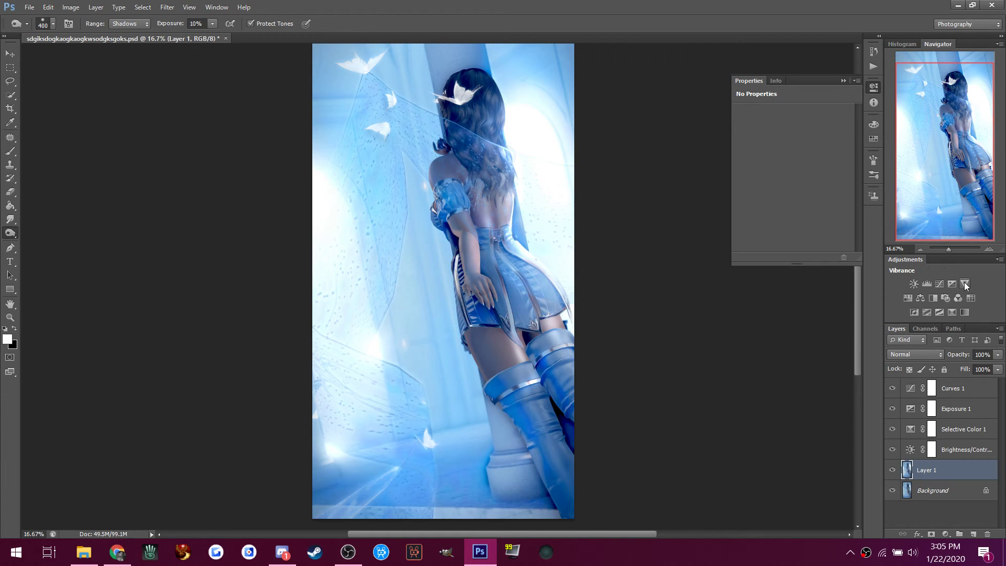
# Add a Gradient Map adjustment above Layer 1 using the Black, White gradient preset.
pyautogui.click(963, 312)
pyautogui.click(759, 117)
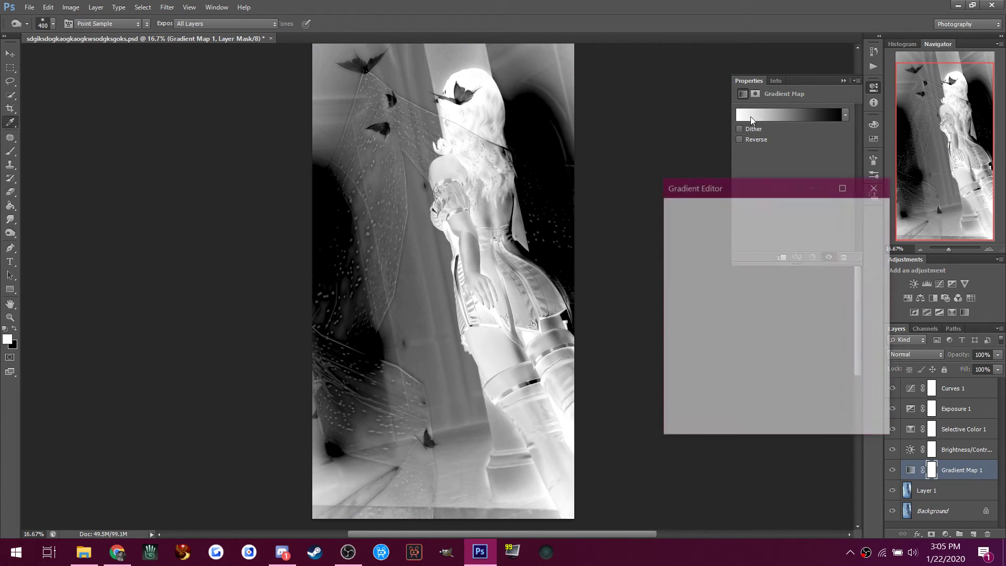
pyautogui.click(721, 222)
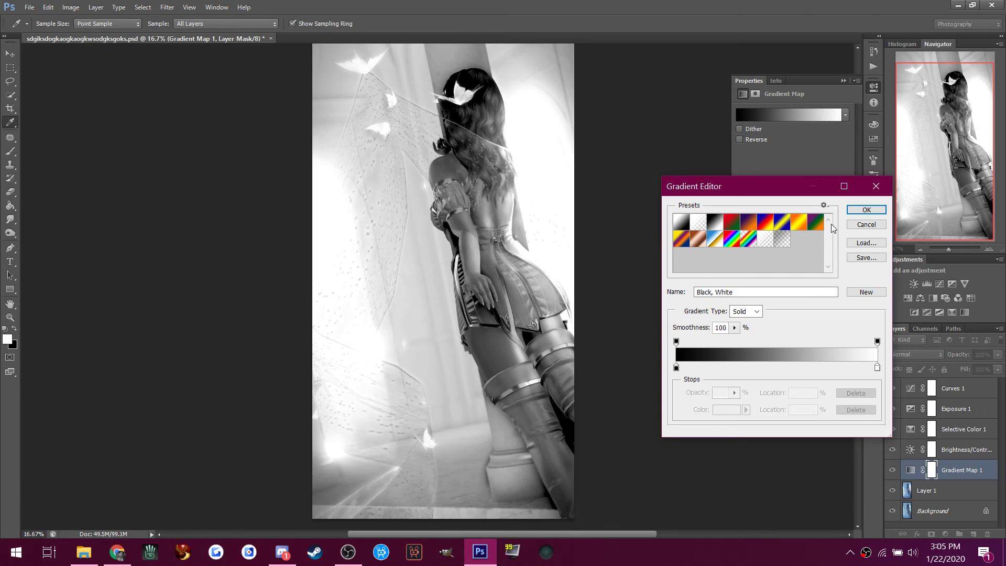
pyautogui.click(865, 210)
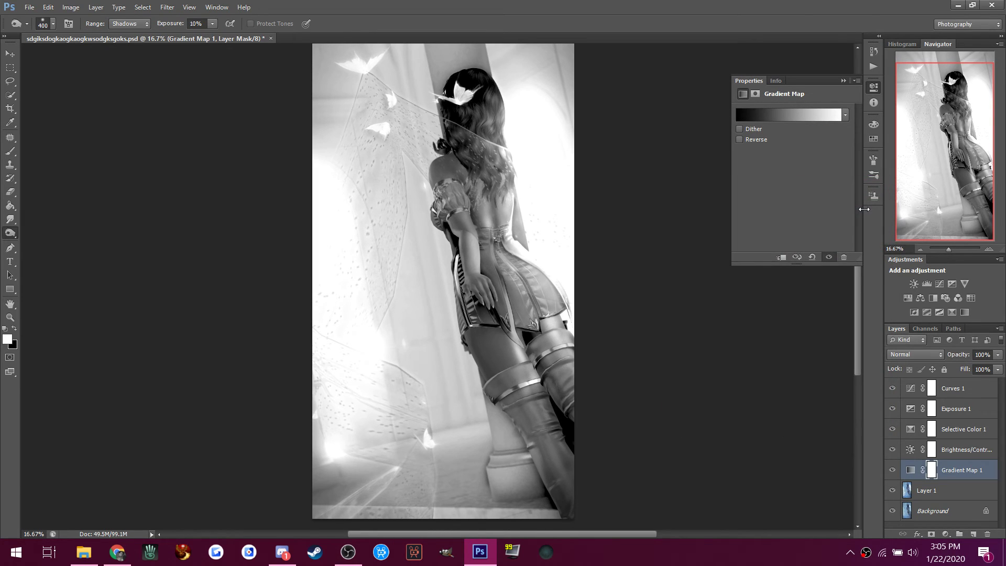
# Set the gradient map layer's blend mode to Luminosity and compare the photo with the layer hidden and shown.
pyautogui.click(906, 349)
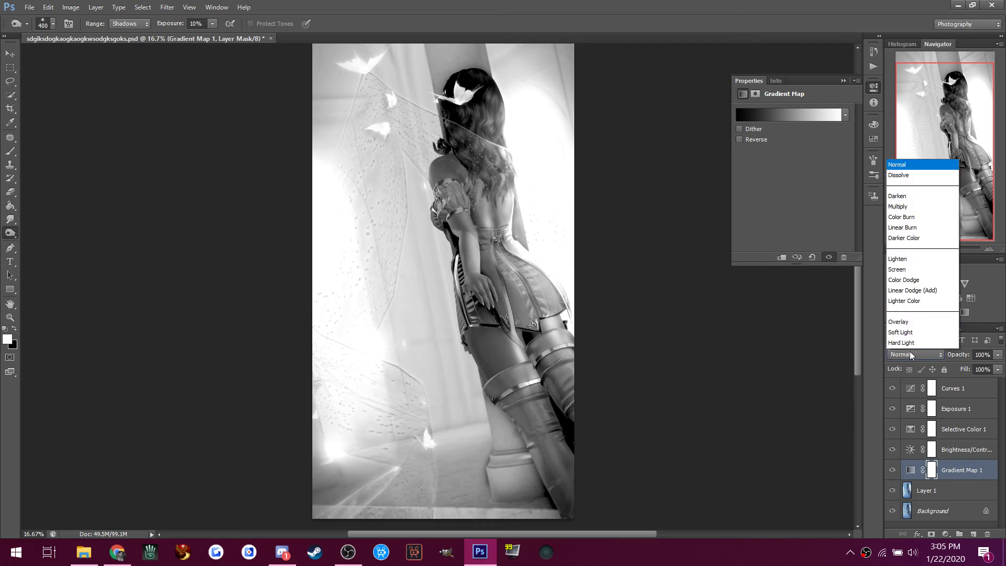
pyautogui.click(897, 338)
pyautogui.click(893, 470)
pyautogui.click(893, 470)
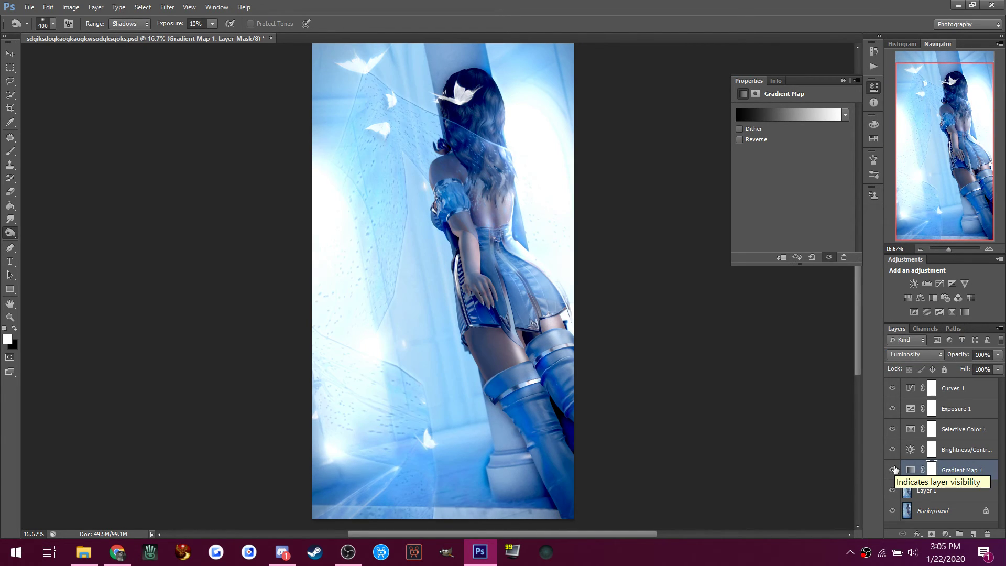
# Try a Photo Filter adjustment above Curves 1 with the Sepia filter at 26% density.
pyautogui.click(951, 390)
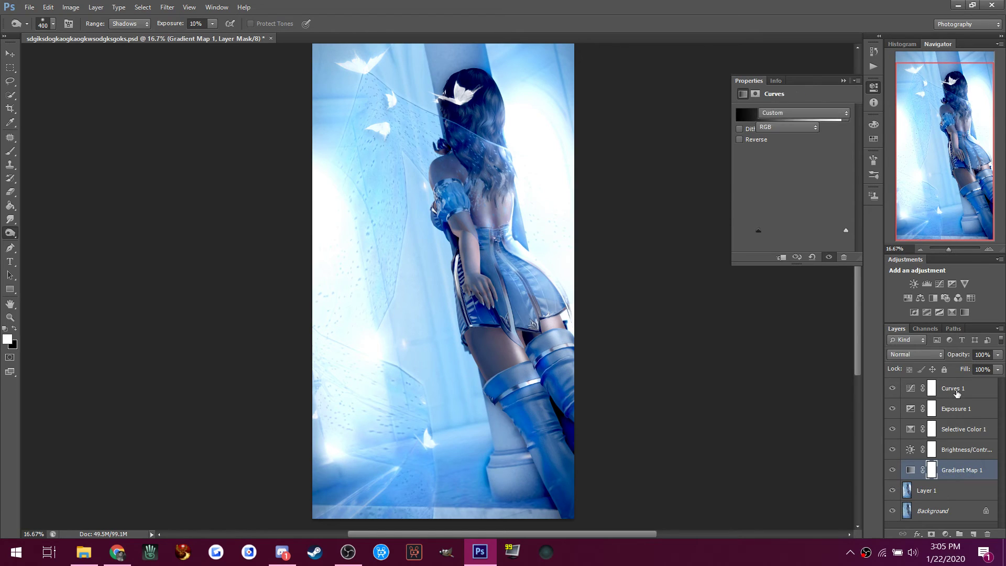
pyautogui.click(943, 300)
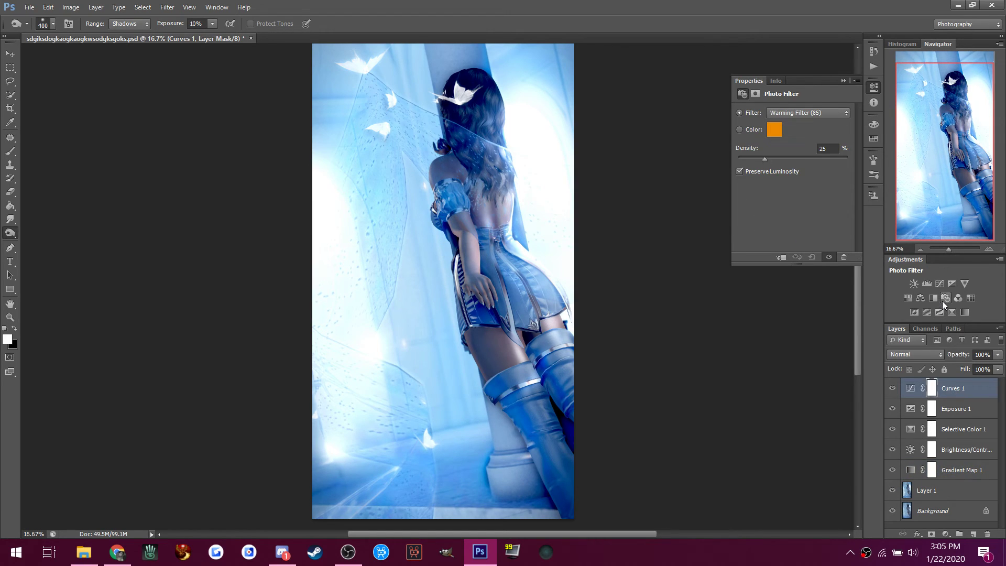
pyautogui.click(793, 112)
pyautogui.click(794, 278)
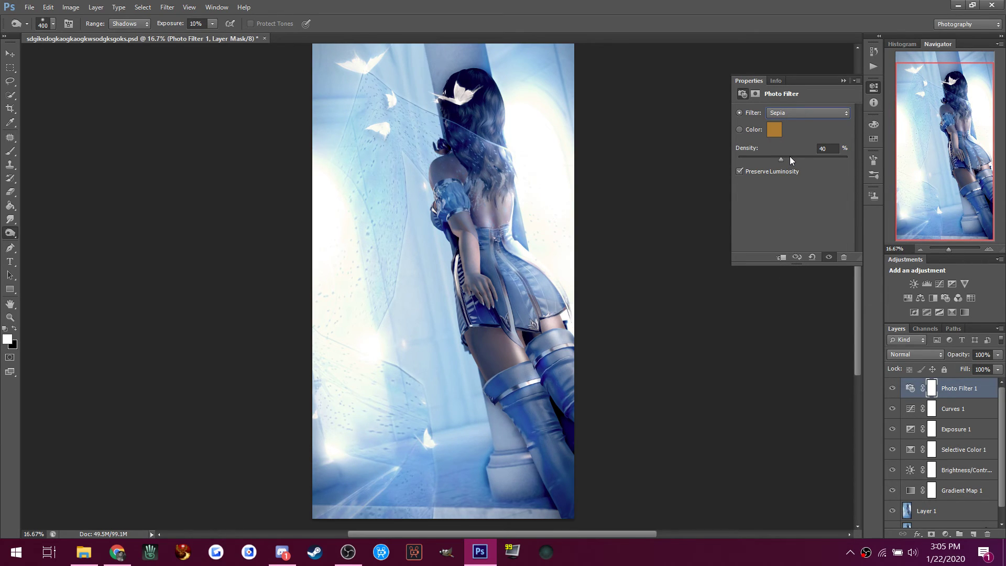
pyautogui.click(765, 158)
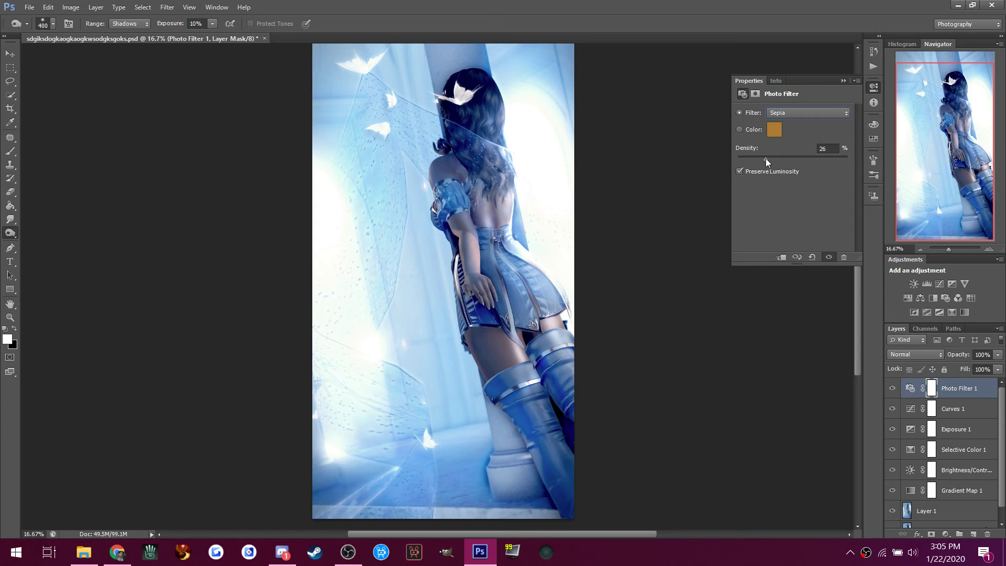
# Try the Red, Blue, Sepia and Deep Blue photo filters in turn at 39% density.
pyautogui.click(775, 118)
pyautogui.click(787, 197)
pyautogui.click(775, 113)
pyautogui.click(787, 195)
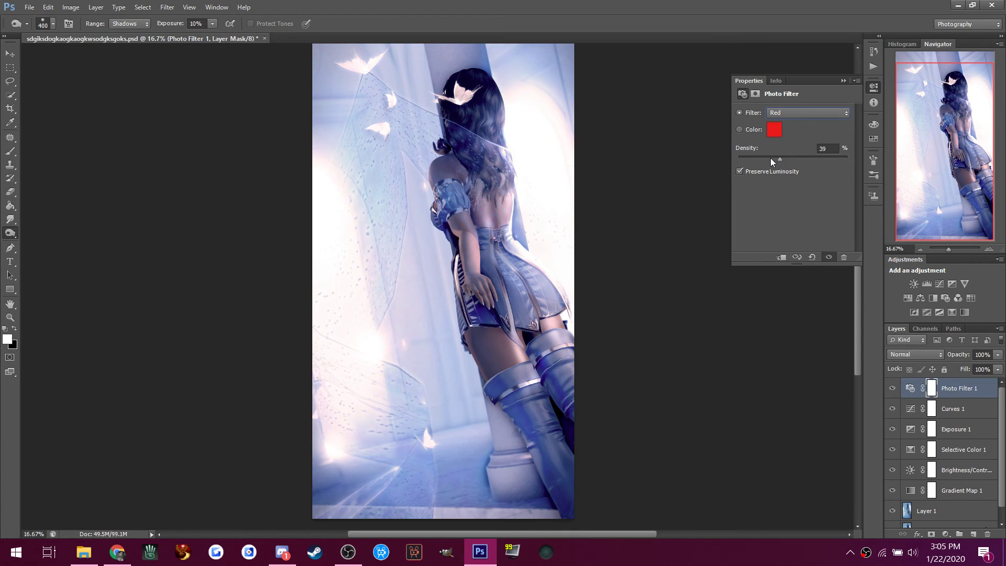
pyautogui.click(775, 113)
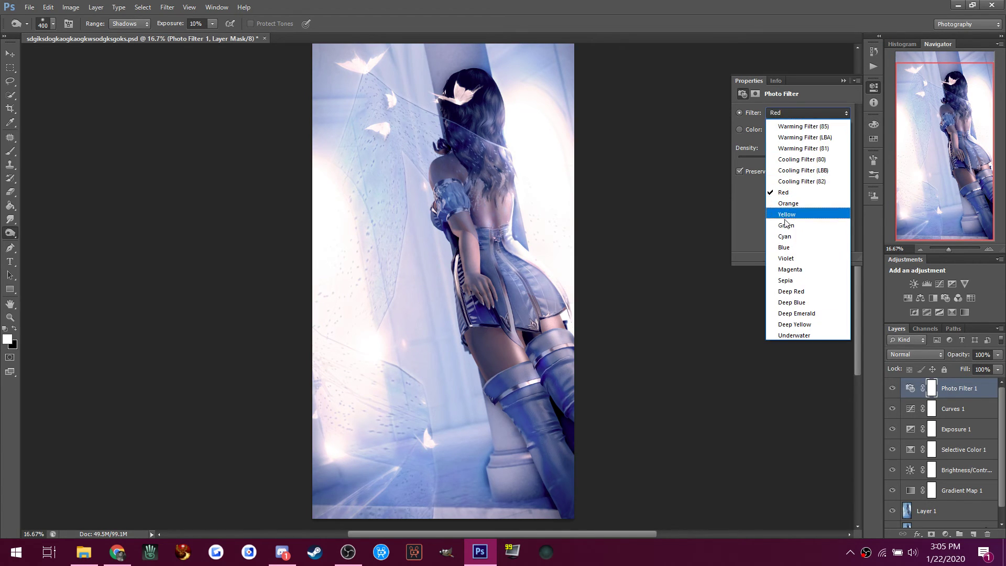
pyautogui.click(789, 249)
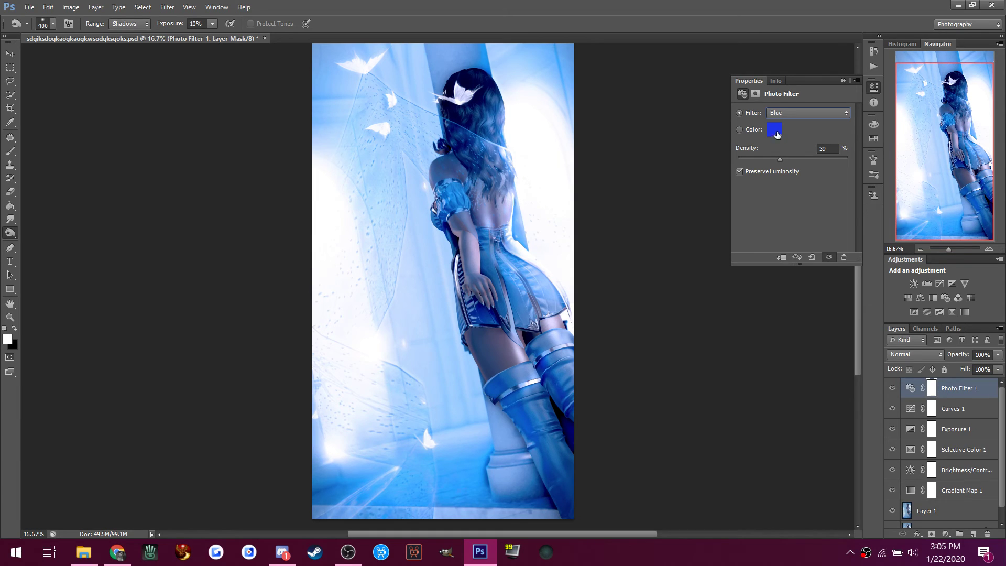
pyautogui.click(778, 113)
pyautogui.click(782, 282)
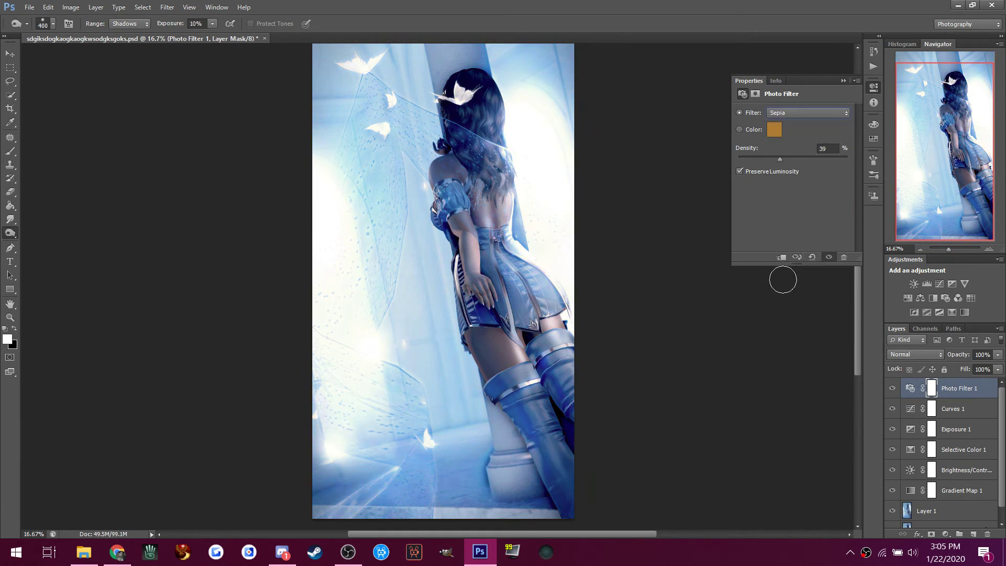
pyautogui.click(785, 112)
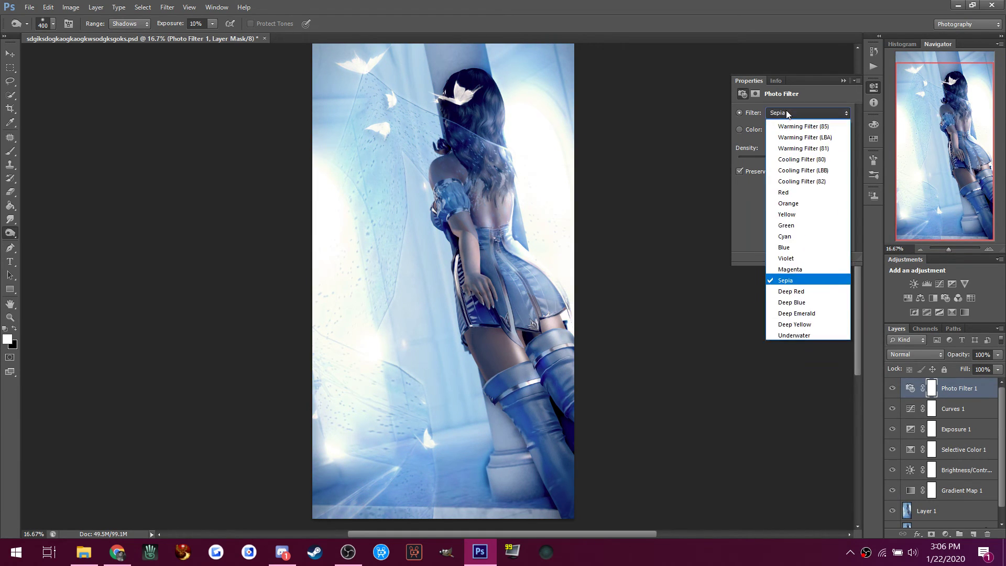
pyautogui.click(783, 303)
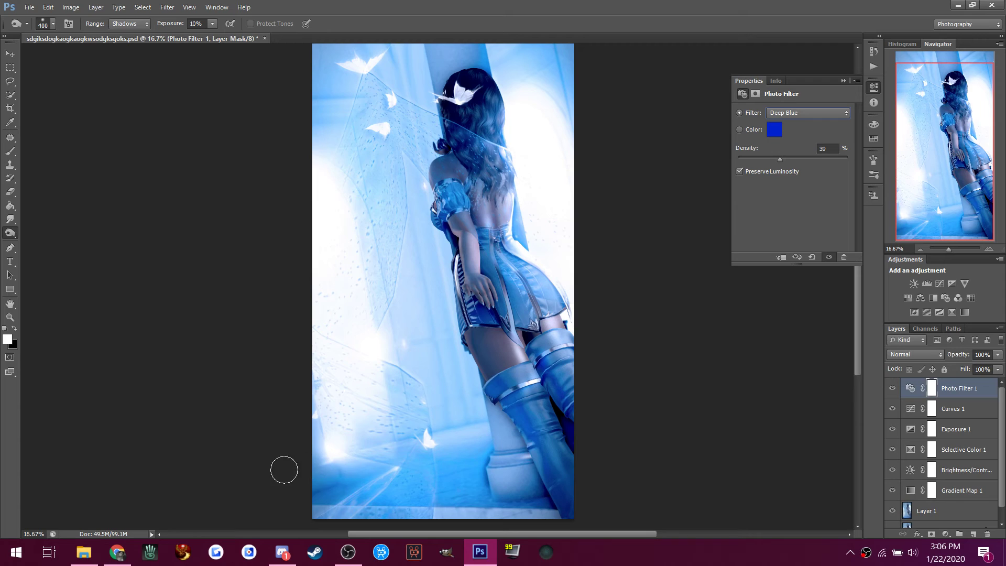
# Check the new messages in the Discord voice-text-chat channel and return to Photoshop.
pyautogui.click(283, 552)
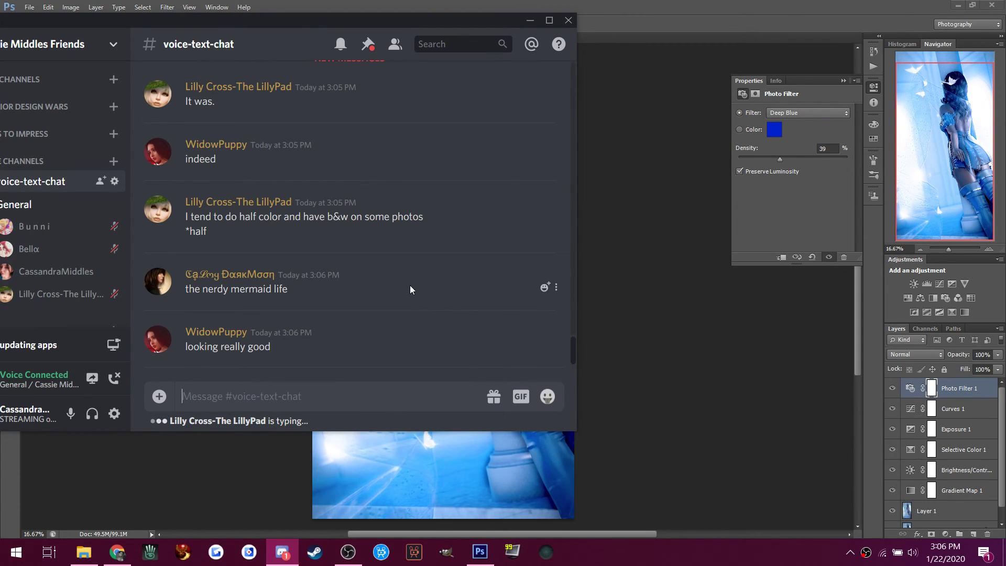
pyautogui.click(668, 21)
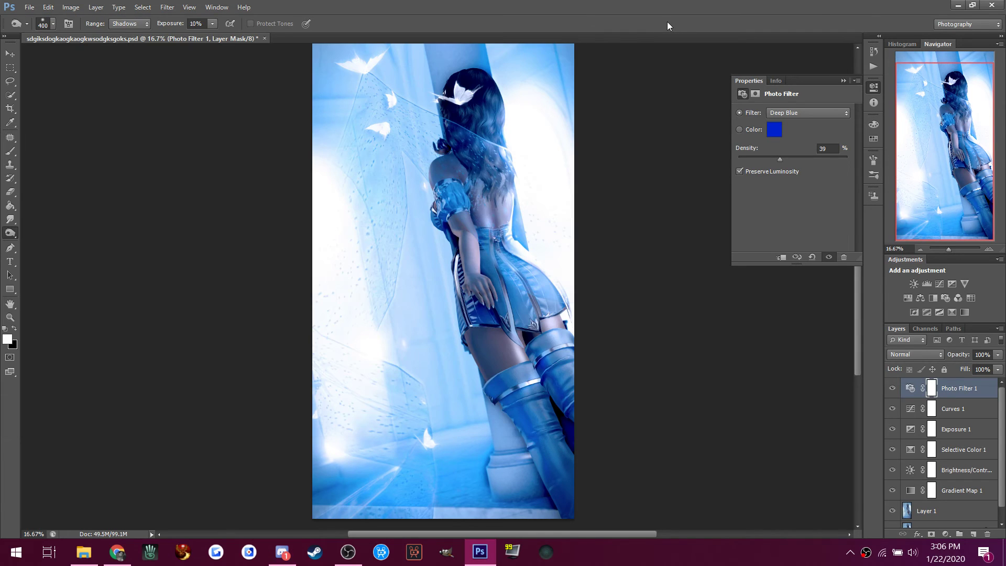
# Try the Underwater, Green and Warming Filter (85) options on the photo filter layer at 39% density.
pyautogui.click(800, 111)
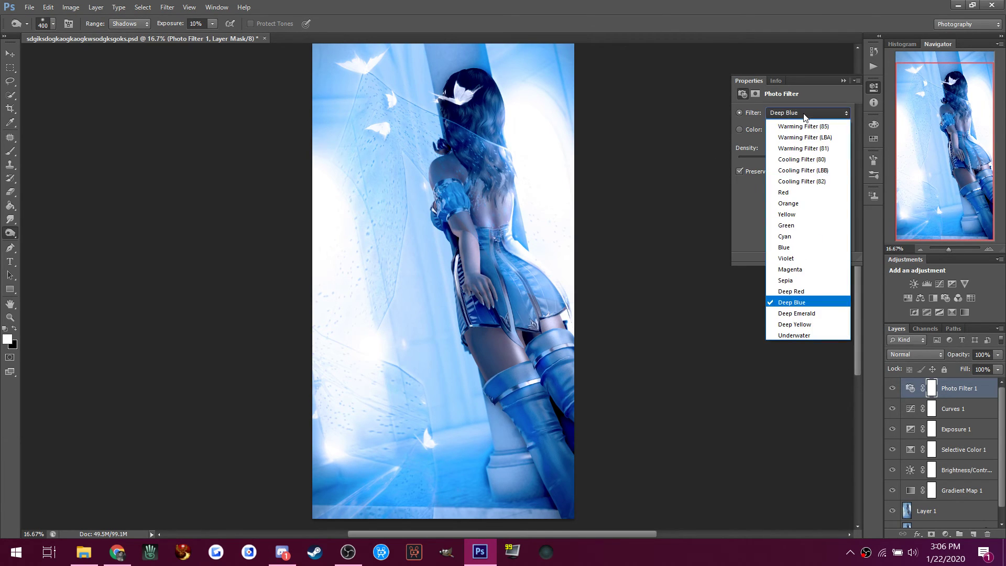
pyautogui.click(807, 333)
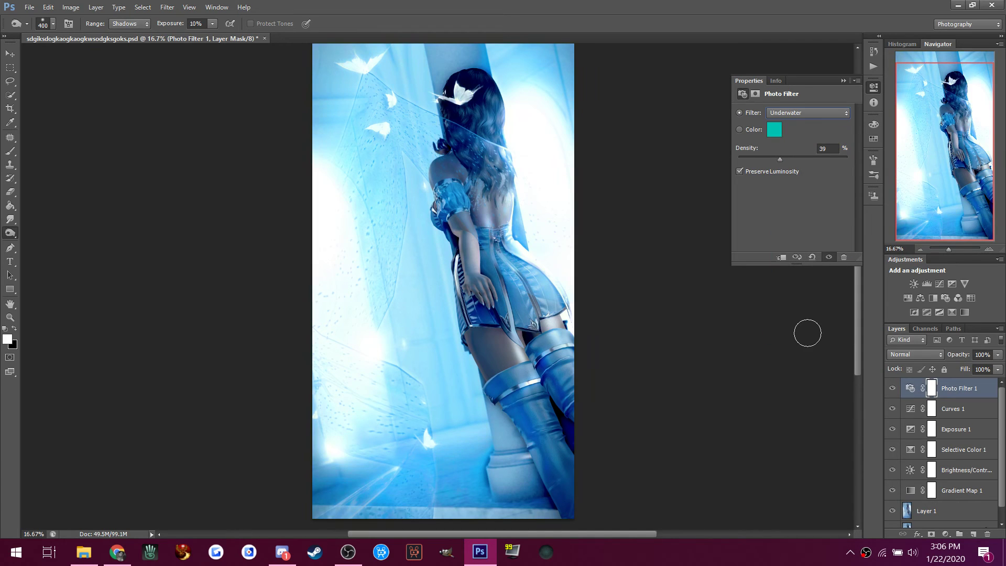
pyautogui.click(799, 115)
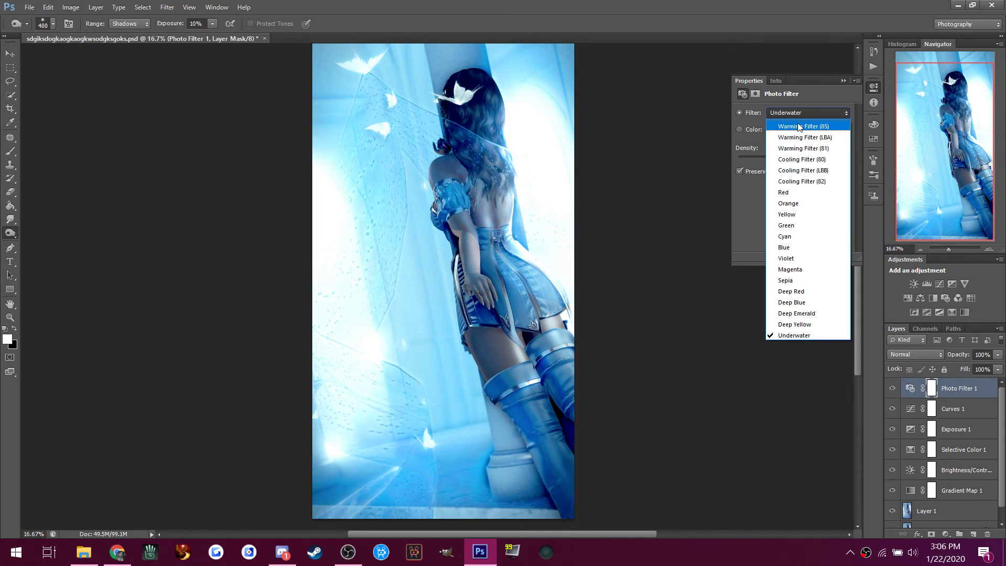
pyautogui.click(788, 225)
pyautogui.click(776, 113)
pyautogui.click(786, 122)
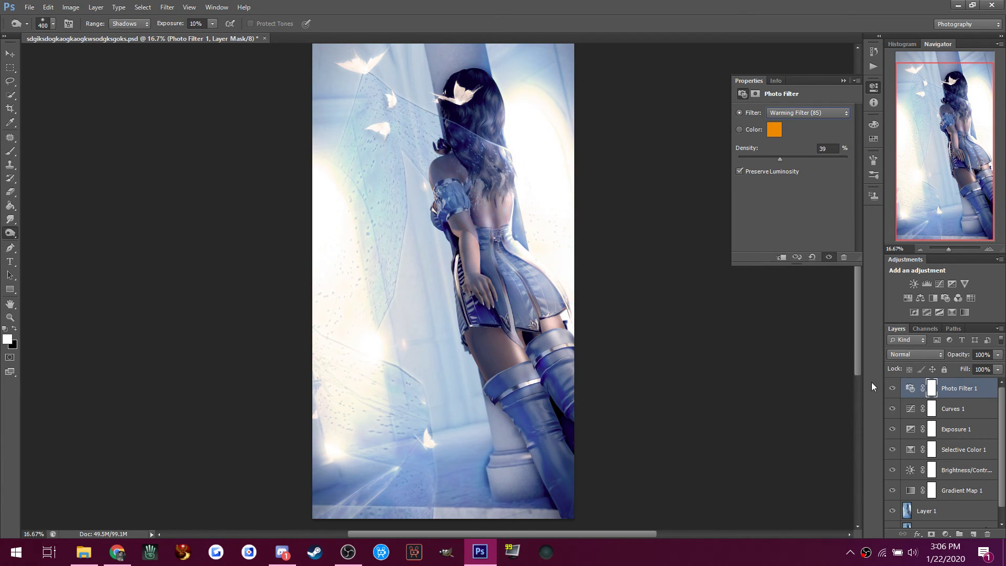
# Compare the photo with the photo filter layer hidden and shown, and delete that layer.
pyautogui.click(892, 388)
pyautogui.click(893, 391)
pyautogui.click(960, 391)
pyautogui.press('Delete')
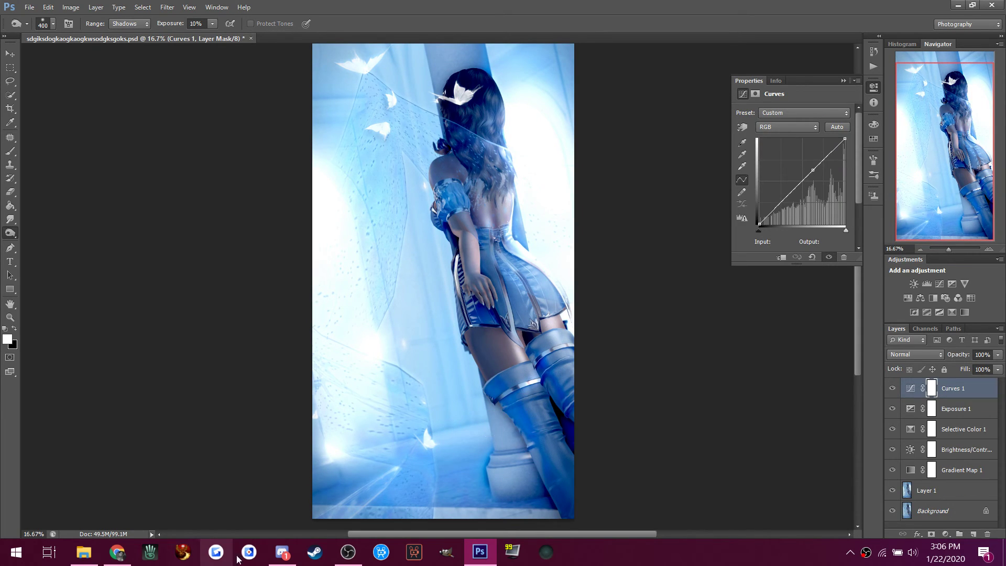
# Read the latest Discord chat messages and go back to the photo in Photoshop.
pyautogui.click(283, 553)
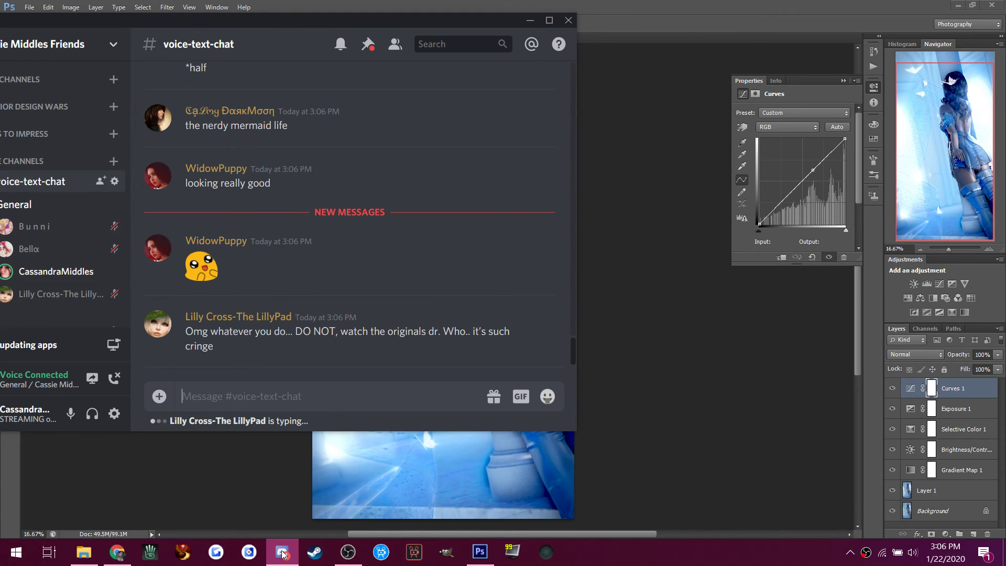
pyautogui.click(282, 553)
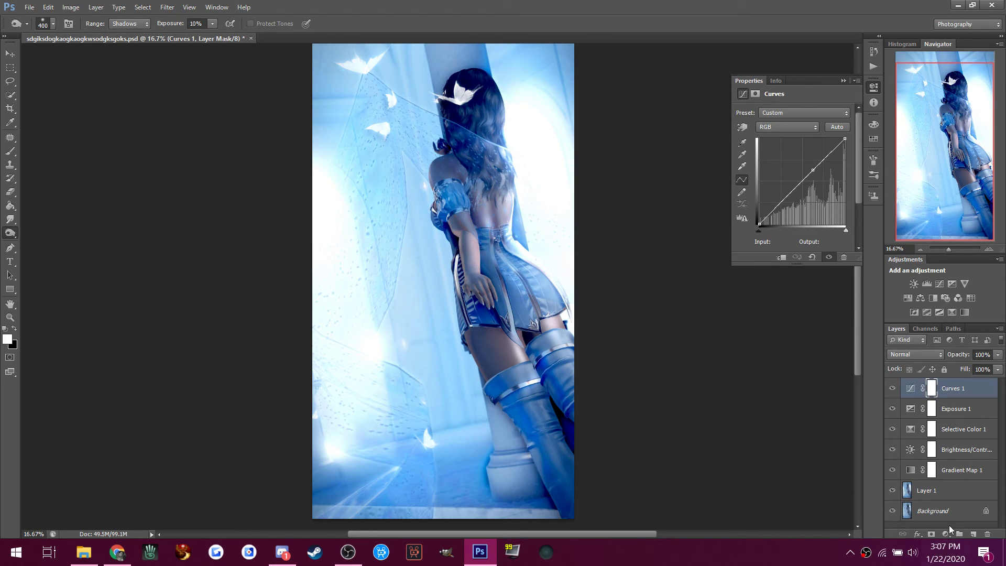
# Dodge the midtones of the boots, shoulder, arm and skirt on Layer 1 with a size 200 brush at 13% exposure.
pyautogui.click(955, 494)
pyautogui.rightClick(10, 232)
pyautogui.click(47, 234)
pyautogui.moveTo(529, 400)
pyautogui.mouseDown()
pyautogui.moveTo(586, 514)
pyautogui.moveTo(517, 387)
pyautogui.moveTo(568, 480)
pyautogui.mouseUp()
pyautogui.moveTo(545, 440); pyautogui.dragTo(570, 485)
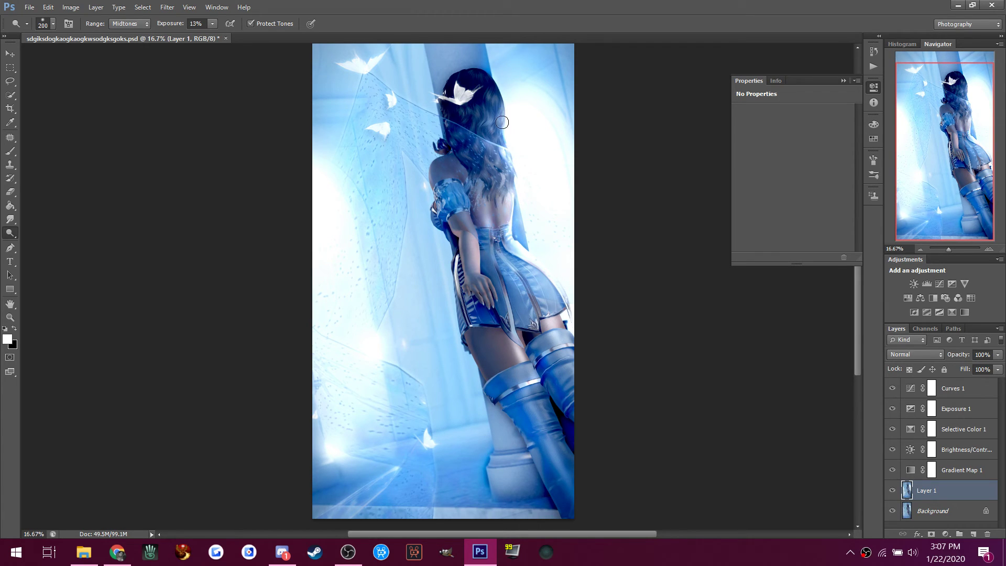
pyautogui.moveTo(439, 163)
pyautogui.mouseDown()
pyautogui.moveTo(436, 185)
pyautogui.moveTo(430, 164)
pyautogui.moveTo(440, 225)
pyautogui.moveTo(471, 319)
pyautogui.moveTo(494, 283)
pyautogui.moveTo(510, 309)
pyautogui.mouseUp()
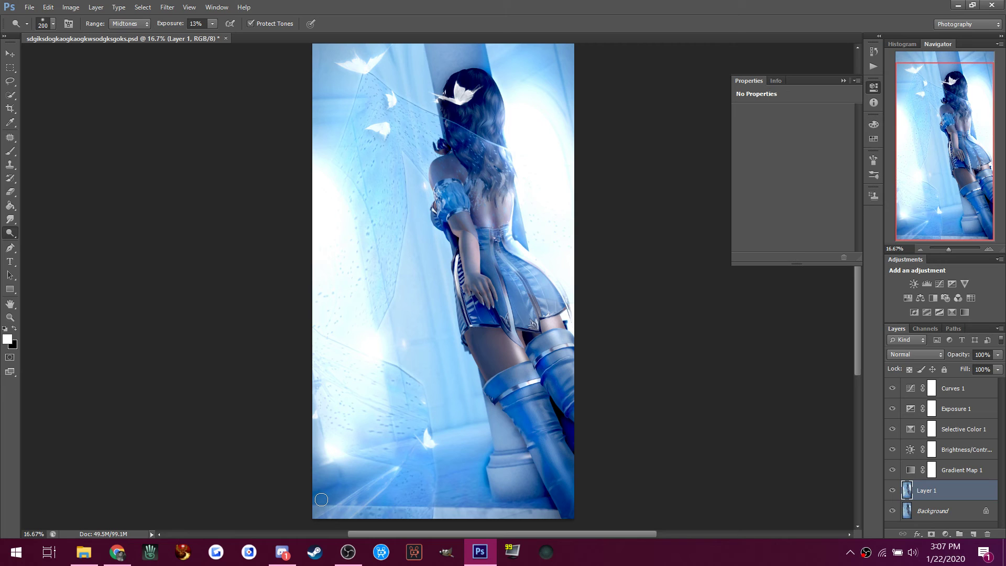
# Look over the newest Discord messages and switch back to Photoshop.
pyautogui.click(284, 552)
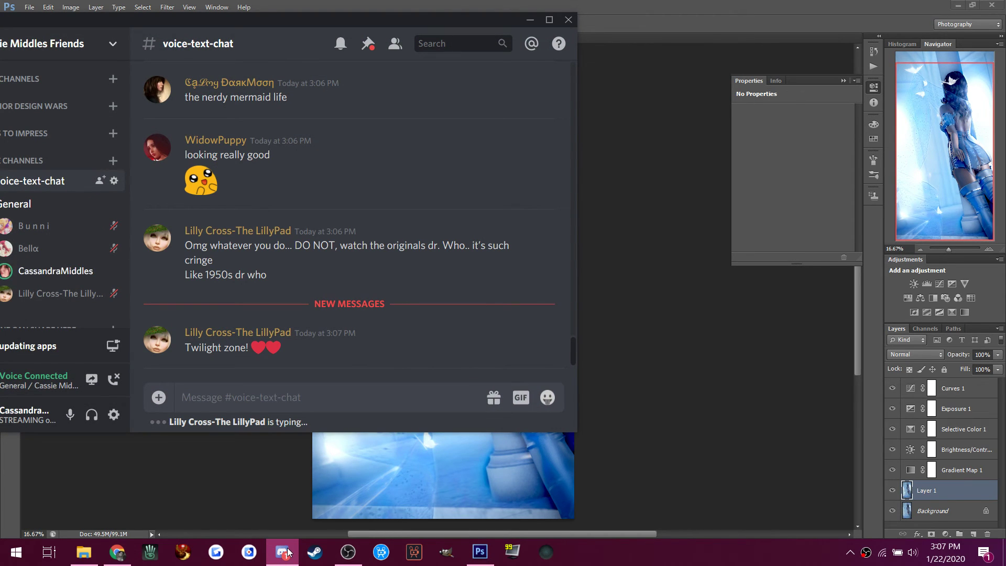
pyautogui.click(286, 551)
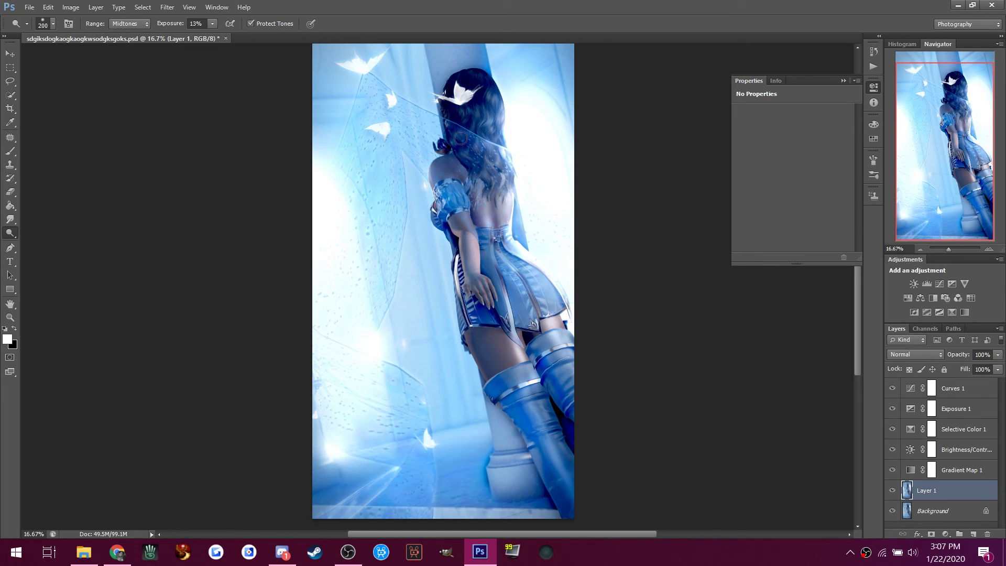
# Enlarge the Dodge brush to 500 and dodge the midtones of the shoulders, lower hair and bright background on Layer 1.
pyautogui.press(']')
pyautogui.press(']')
pyautogui.press(']')
pyautogui.press(']')
pyautogui.moveTo(452, 157); pyautogui.dragTo(502, 166)
pyautogui.moveTo(344, 212); pyautogui.dragTo(328, 230)
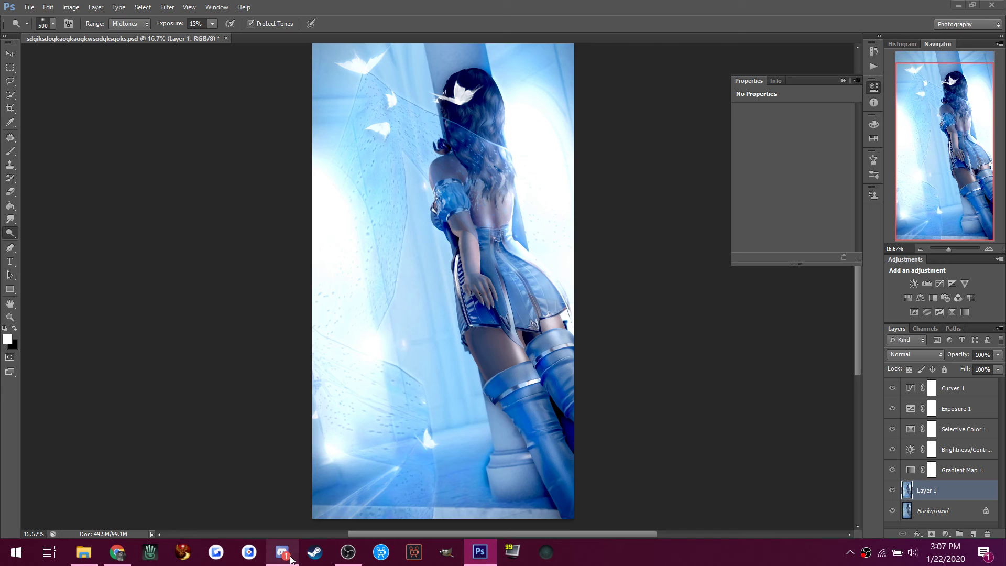
# Catch up on the Discord voice-text-chat conversation and return to the Photoshop document.
pyautogui.click(288, 558)
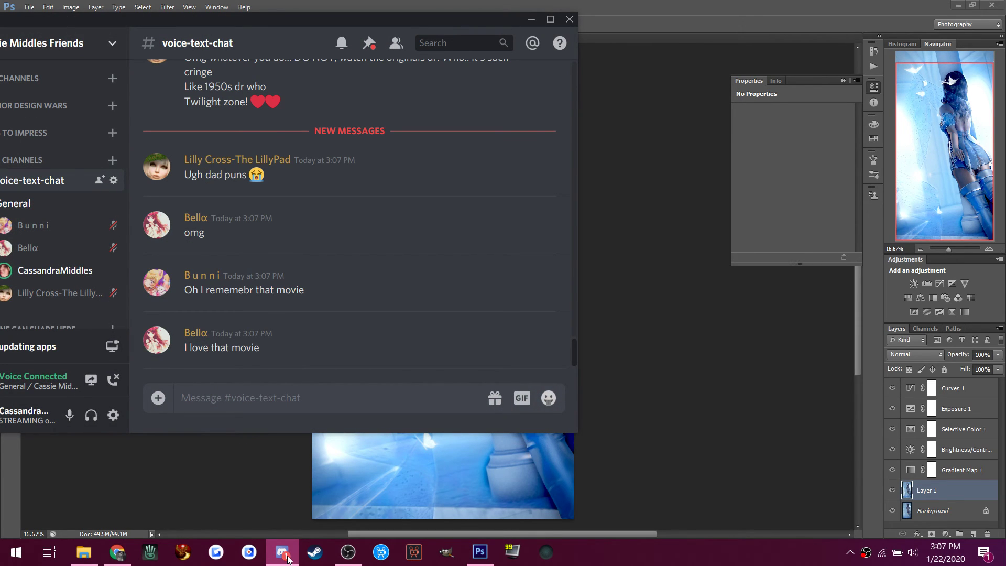
pyautogui.click(288, 558)
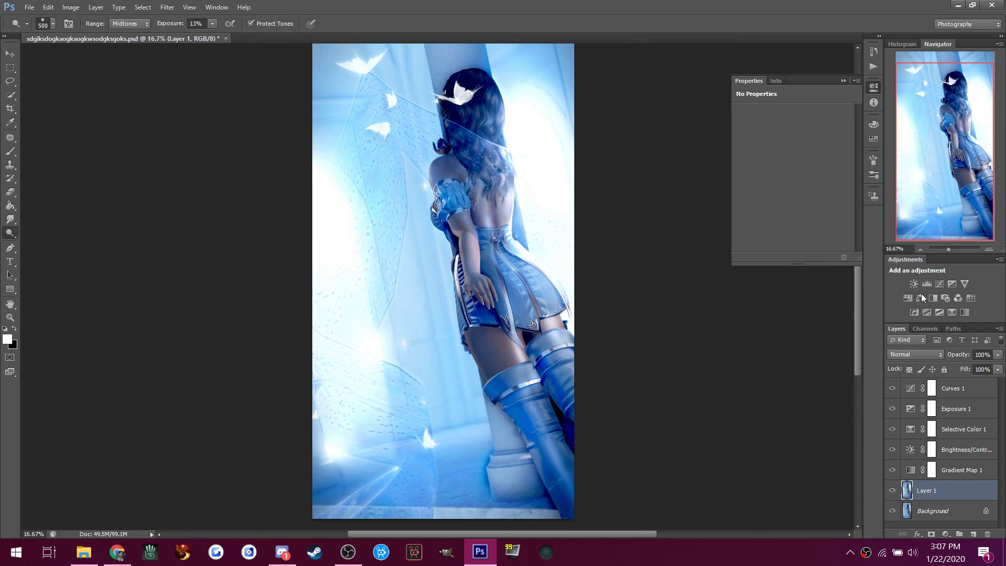
# Add an Exposure adjustment directly above Layer 1 with exposure -0.19 and offset -0.0192.
pyautogui.click(952, 284)
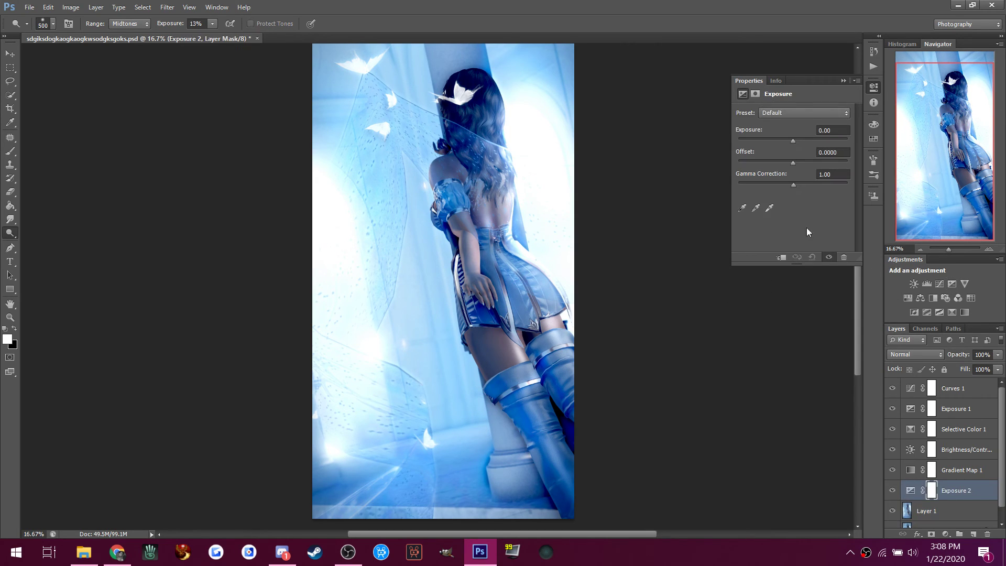
pyautogui.moveTo(791, 144); pyautogui.dragTo(793, 182)
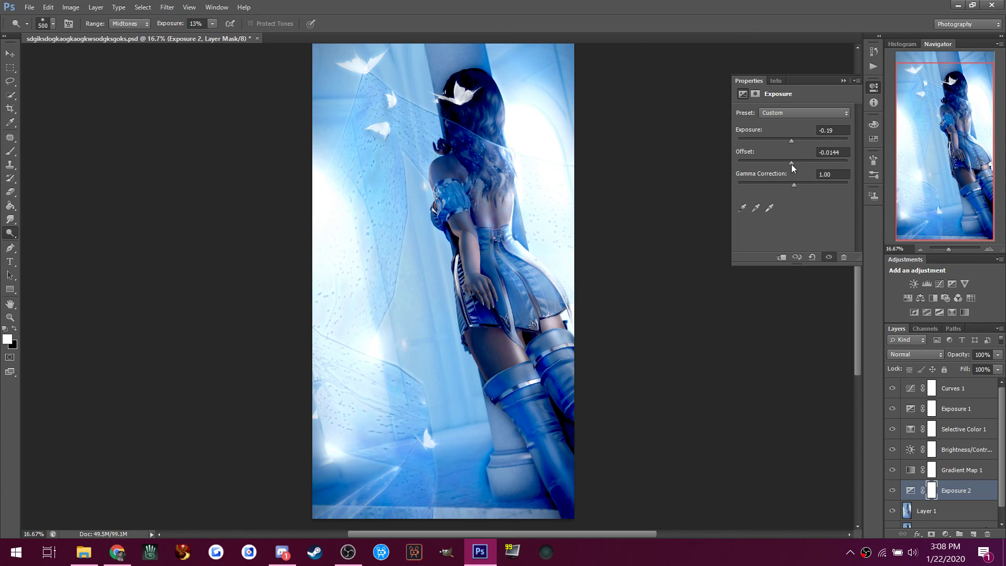
pyautogui.moveTo(791, 164); pyautogui.dragTo(791, 164)
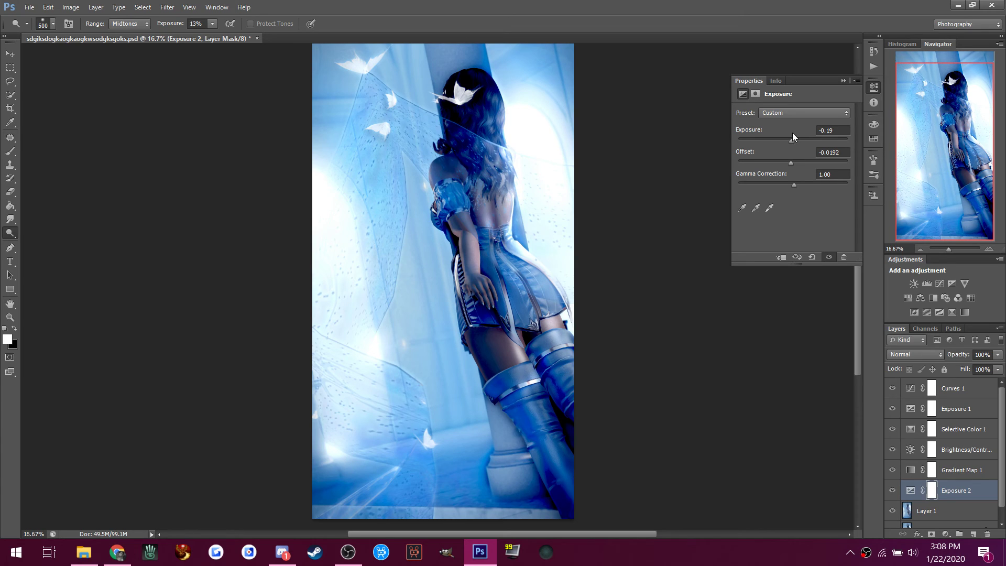
# Check the new messages in the Discord voice-text-chat channel and return to the Photoshop document.
pyautogui.click(282, 552)
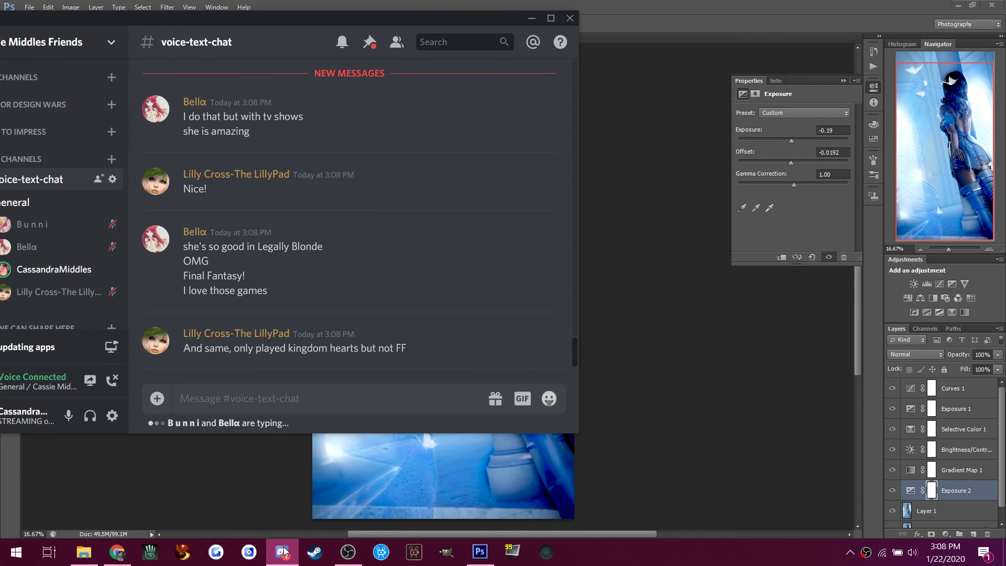
pyautogui.click(283, 551)
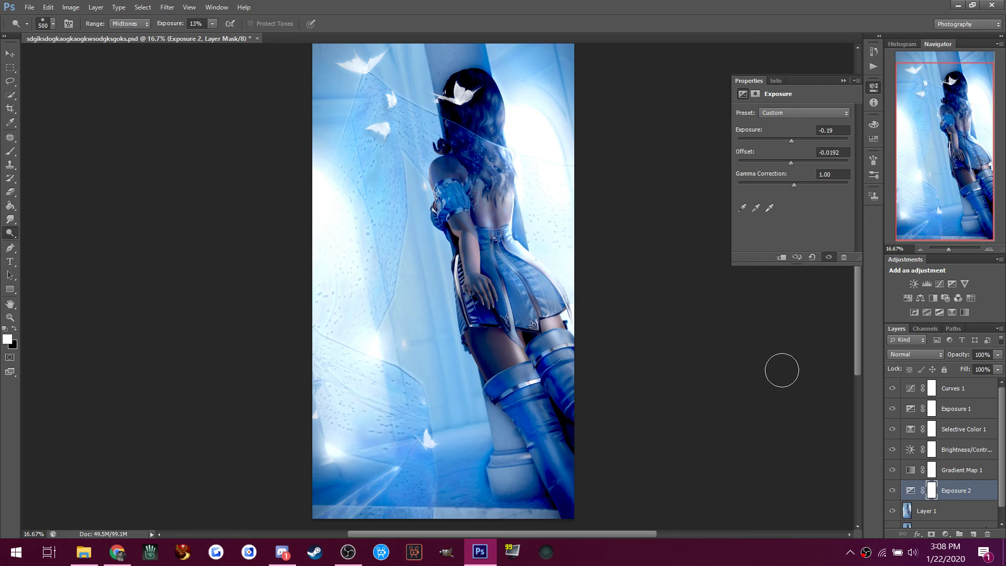
# Dodge the shadows of the hair, shoulder, back, skirt and thighs on Layer 1 at 13% exposure.
pyautogui.click(947, 514)
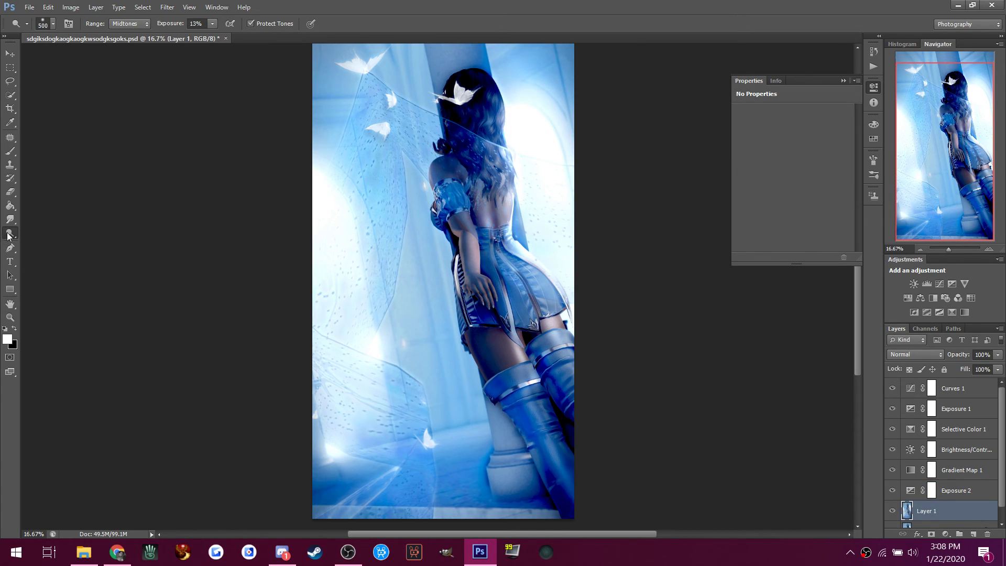
pyautogui.click(119, 25)
pyautogui.click(119, 38)
pyautogui.moveTo(455, 85)
pyautogui.mouseDown()
pyautogui.moveTo(465, 106)
pyautogui.moveTo(468, 81)
pyautogui.mouseUp()
pyautogui.moveTo(447, 166)
pyautogui.mouseDown()
pyautogui.moveTo(453, 203)
pyautogui.moveTo(479, 220)
pyautogui.mouseUp()
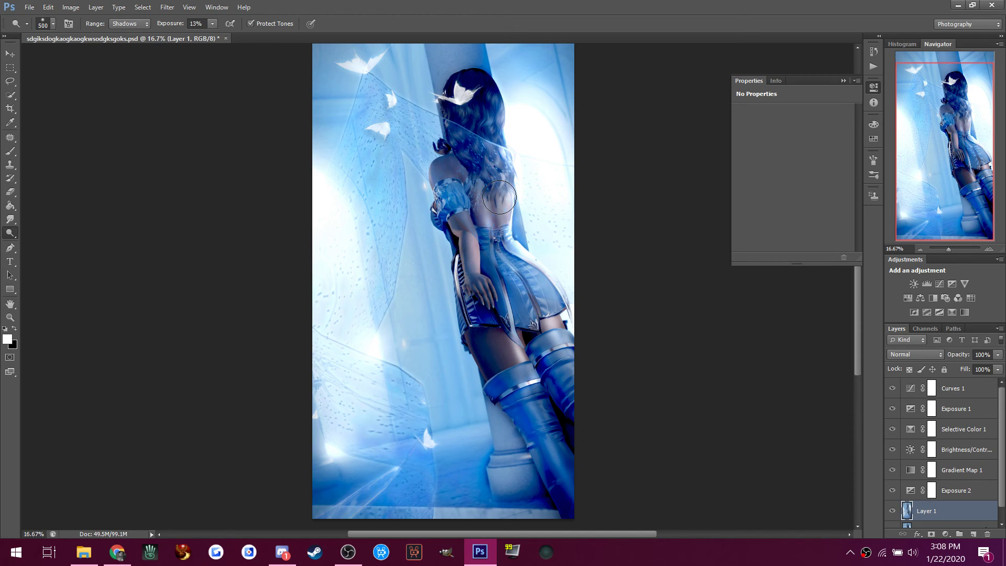
pyautogui.moveTo(499, 197)
pyautogui.mouseDown()
pyautogui.moveTo(532, 209)
pyautogui.moveTo(539, 193)
pyautogui.mouseUp()
pyautogui.moveTo(546, 290)
pyautogui.mouseDown()
pyautogui.moveTo(566, 329)
pyautogui.moveTo(537, 304)
pyautogui.moveTo(531, 334)
pyautogui.mouseUp()
pyautogui.moveTo(516, 379)
pyautogui.mouseDown()
pyautogui.moveTo(485, 335)
pyautogui.moveTo(495, 376)
pyautogui.mouseUp()
pyautogui.moveTo(470, 333); pyautogui.dragTo(496, 382)
pyautogui.moveTo(504, 324); pyautogui.dragTo(518, 332)
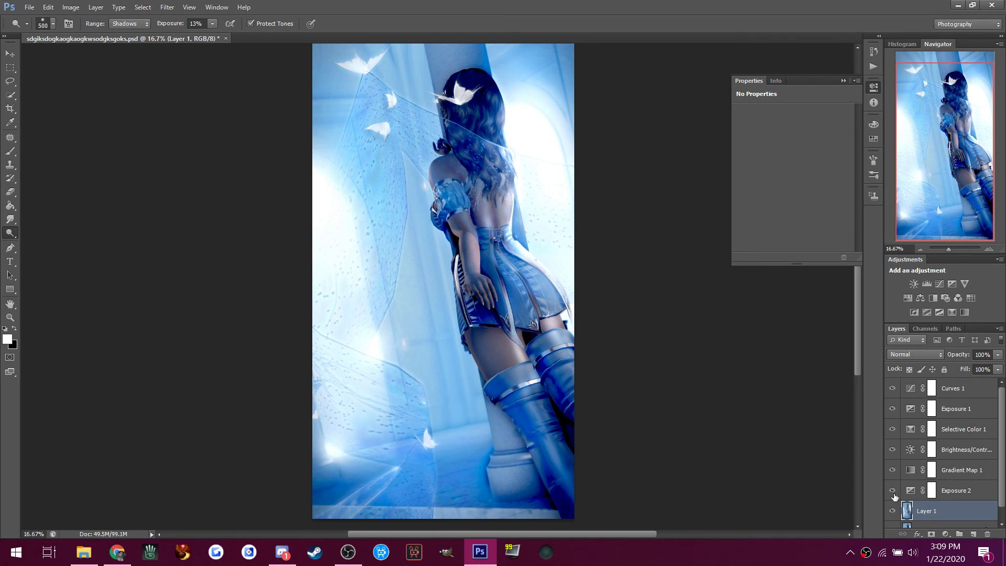
# Compare the image without Exposure 2, set it to exposure -0.26, offset +0.0144 and gamma correction 0.97, and reselect Layer 1.
pyautogui.click(893, 491)
pyautogui.click(892, 491)
pyautogui.click(911, 490)
pyautogui.moveTo(793, 164); pyautogui.dragTo(794, 183)
pyautogui.moveTo(787, 137); pyautogui.dragTo(790, 139)
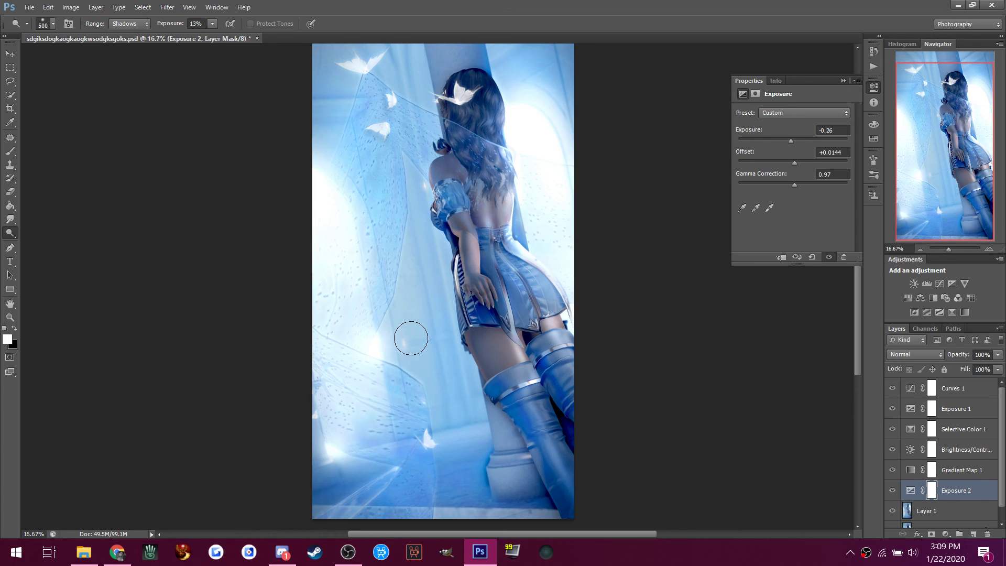
pyautogui.scroll(3, 411, 338)
pyautogui.scroll(-5, 410, 338)
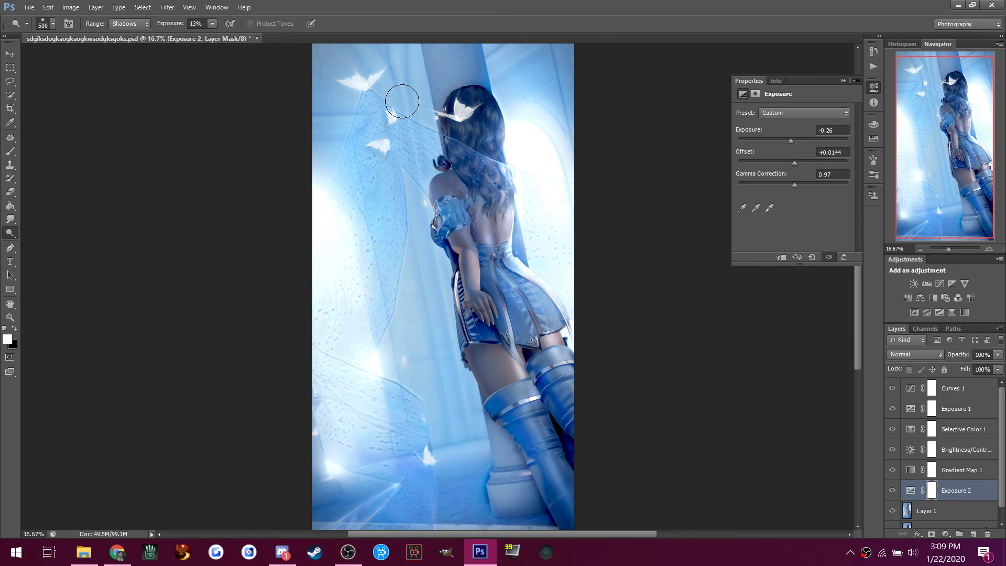
pyautogui.click(930, 514)
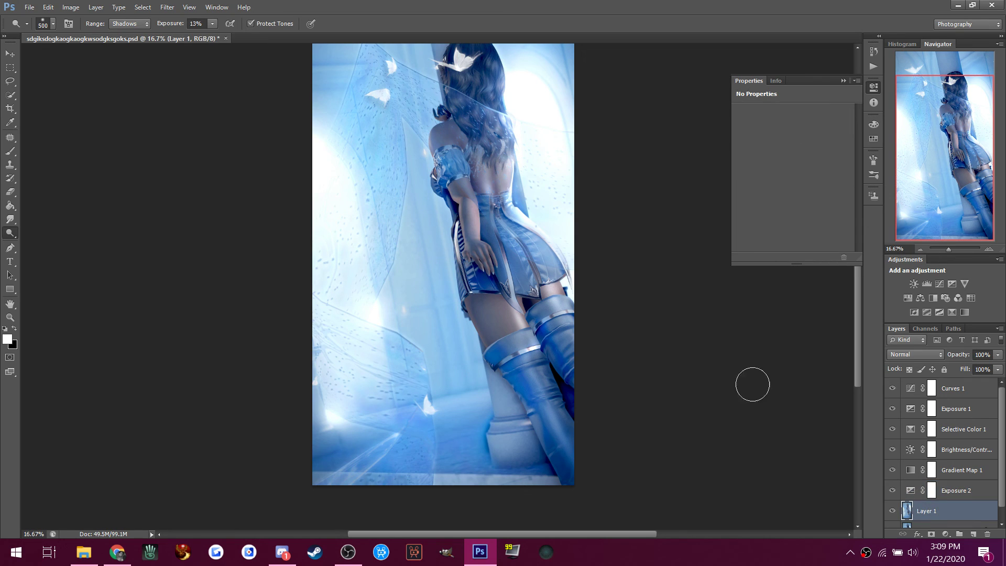
# Read through the recent Discord chat messages and the shared Gyazo picture, and go back to Photoshop.
pyautogui.click(282, 552)
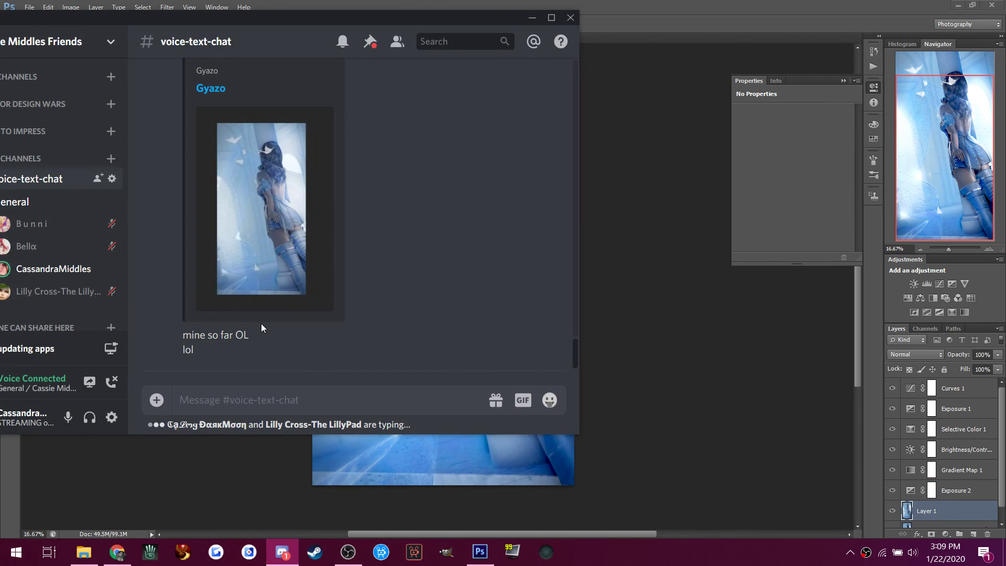
pyautogui.scroll(3, 261, 325)
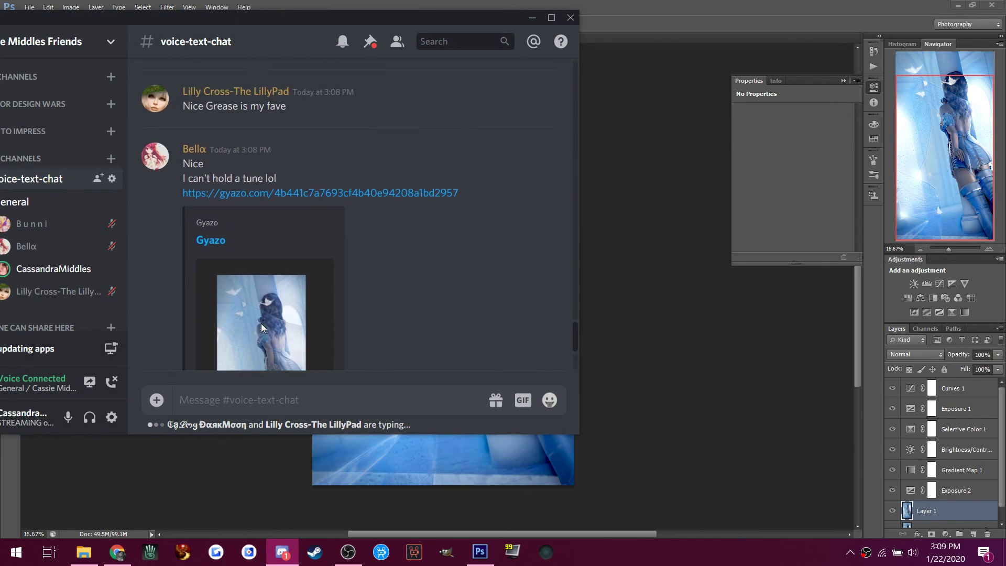
pyautogui.scroll(3, 260, 323)
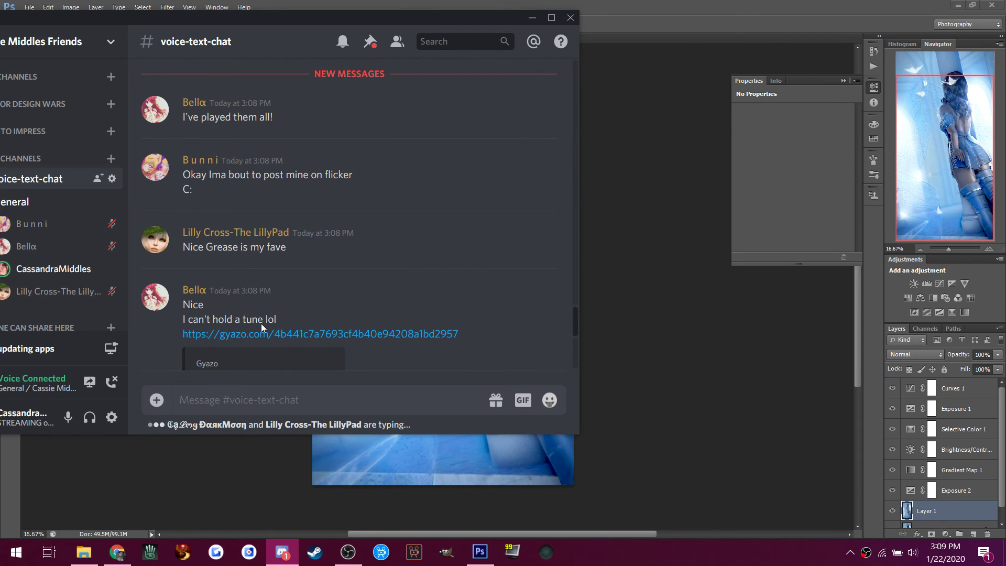
pyautogui.scroll(-6, 261, 323)
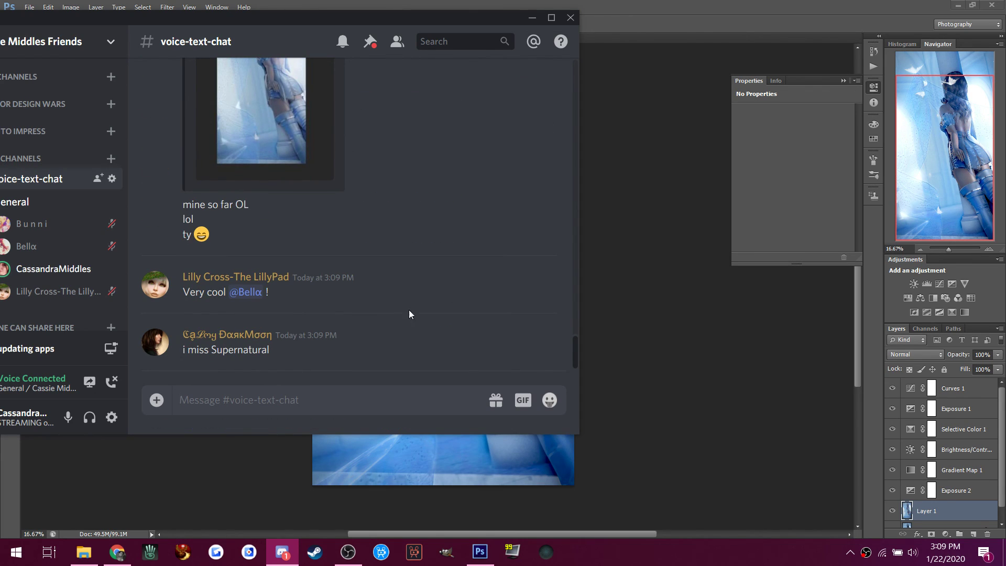
pyautogui.click(628, 28)
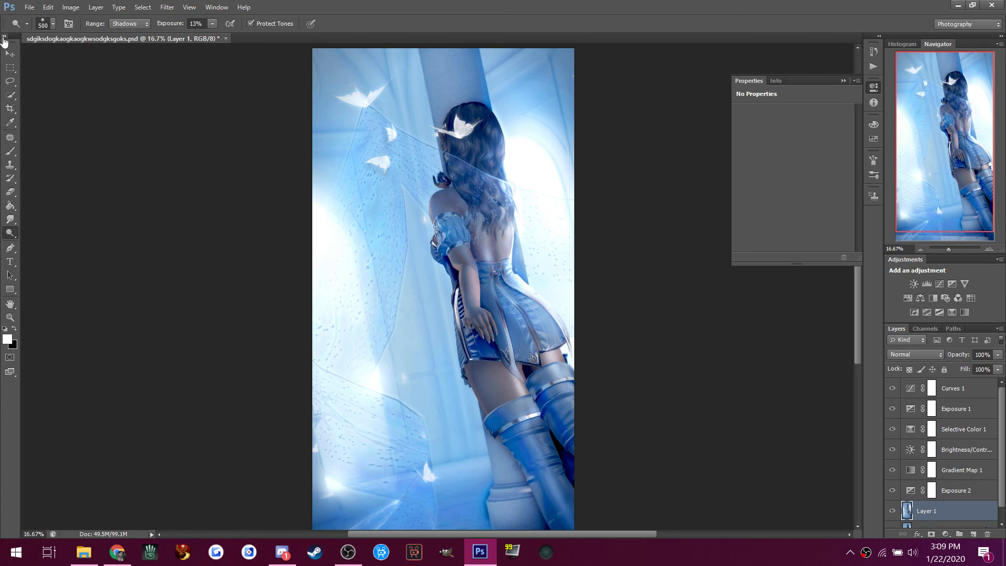
# Save the PSD document and apply the Sharpen filter to Layer 1.
pyautogui.click(29, 8)
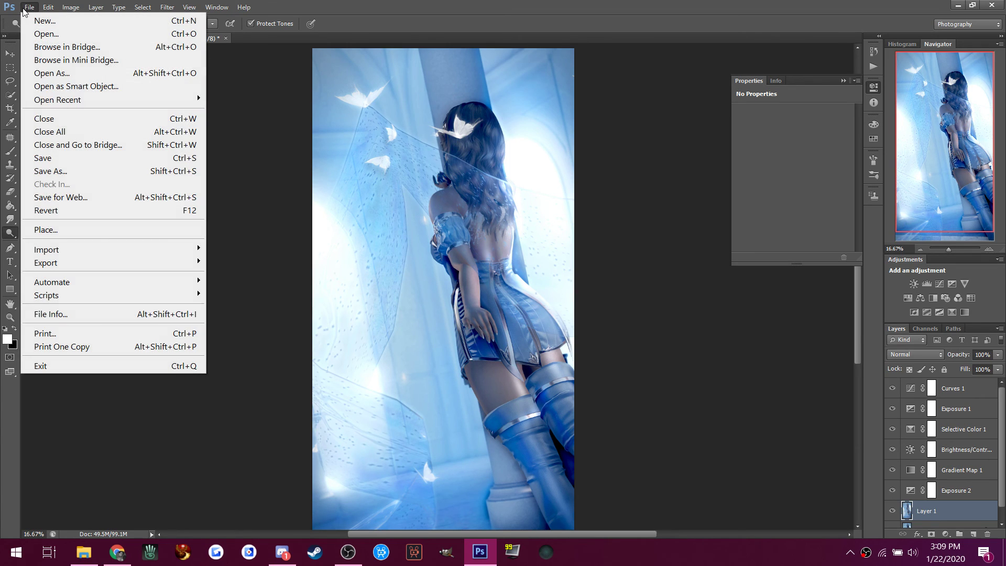
pyautogui.click(50, 158)
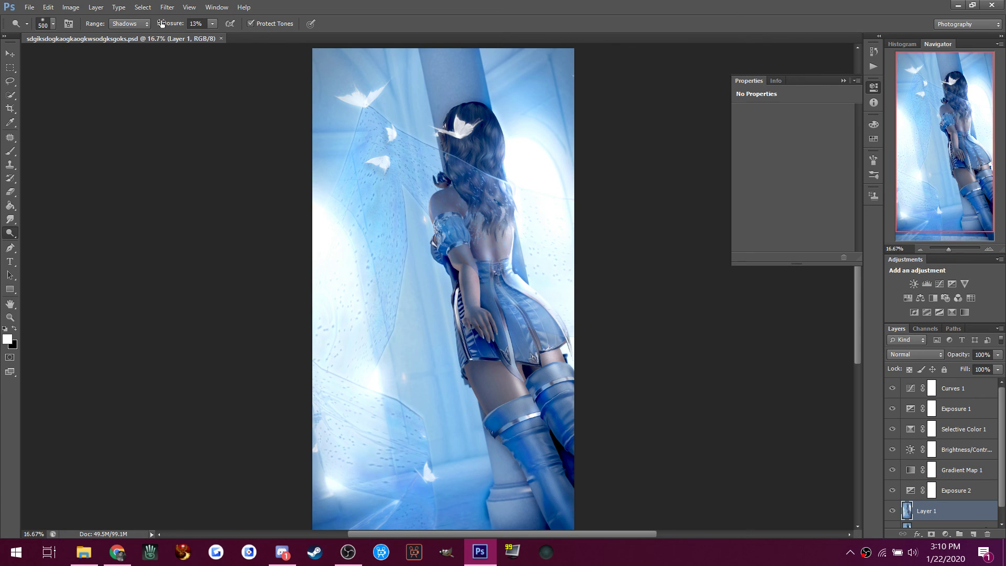
pyautogui.click(168, 7)
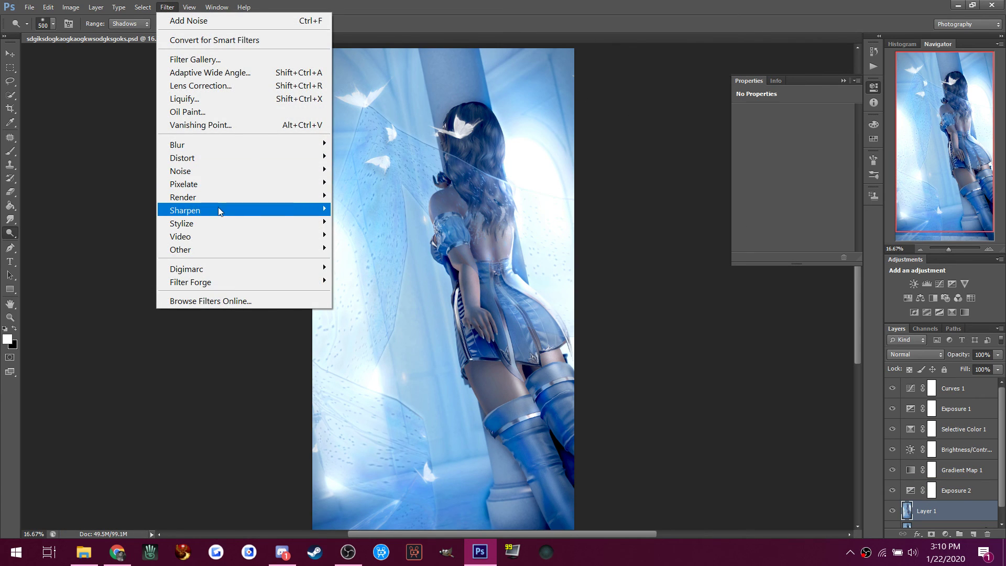
pyautogui.moveTo(218, 210)
pyautogui.click(381, 211)
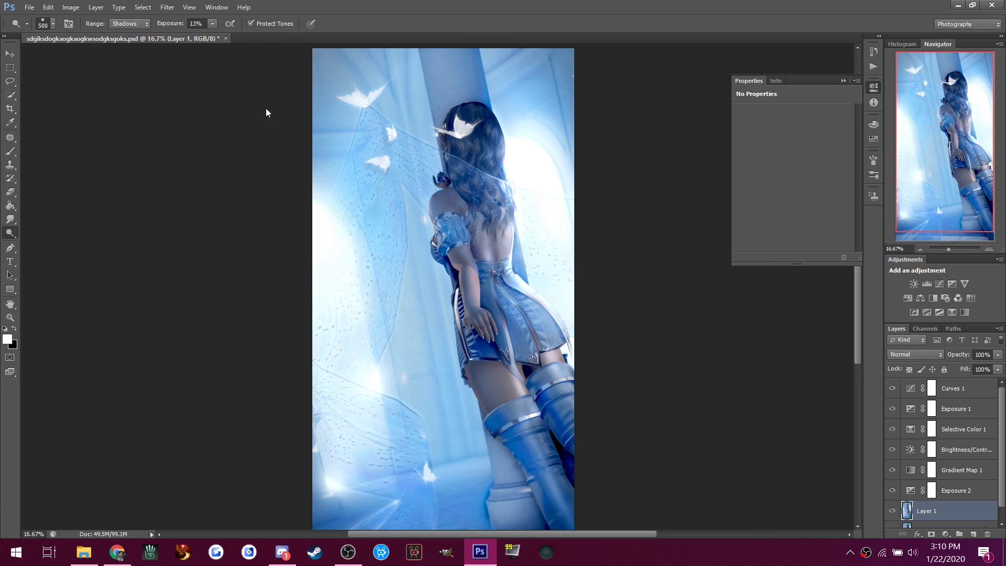
# Apply the Add Noise filter to Layer 1 with uniform, non-monochromatic distribution.
pyautogui.click(168, 7)
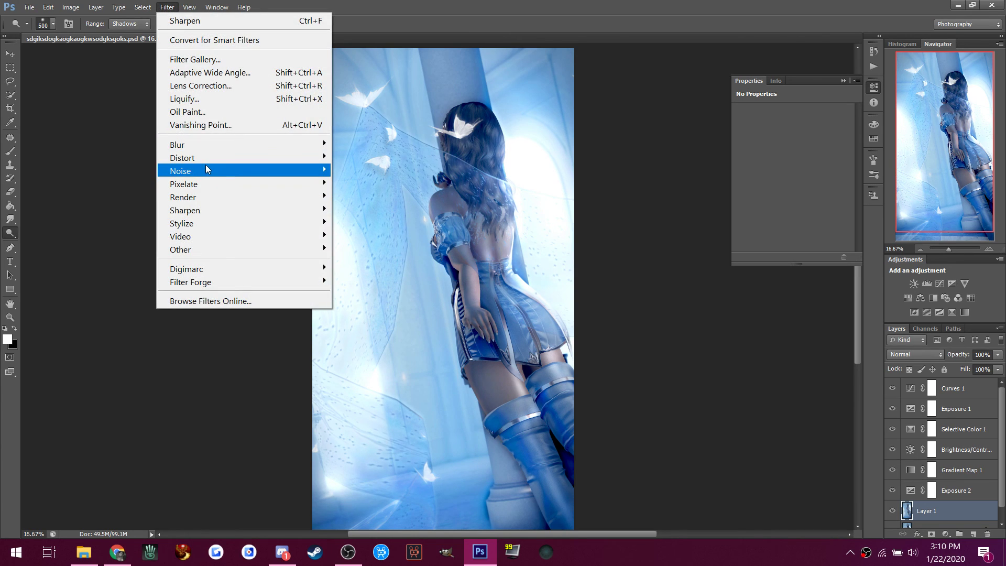
pyautogui.moveTo(209, 170)
pyautogui.click(387, 174)
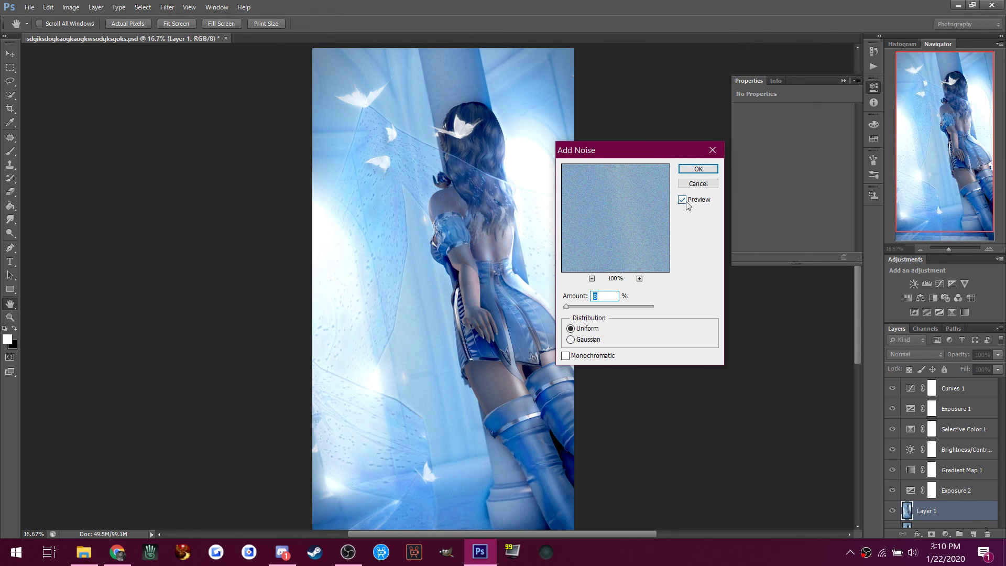
pyautogui.click(704, 168)
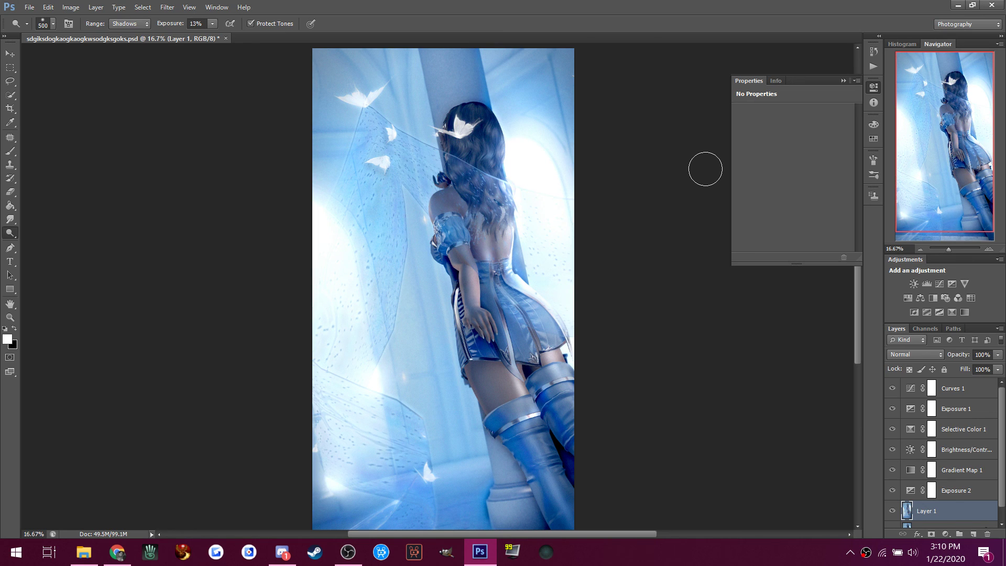
# Check the latest Discord messages, return to Photoshop and save the PSD document.
pyautogui.click(280, 552)
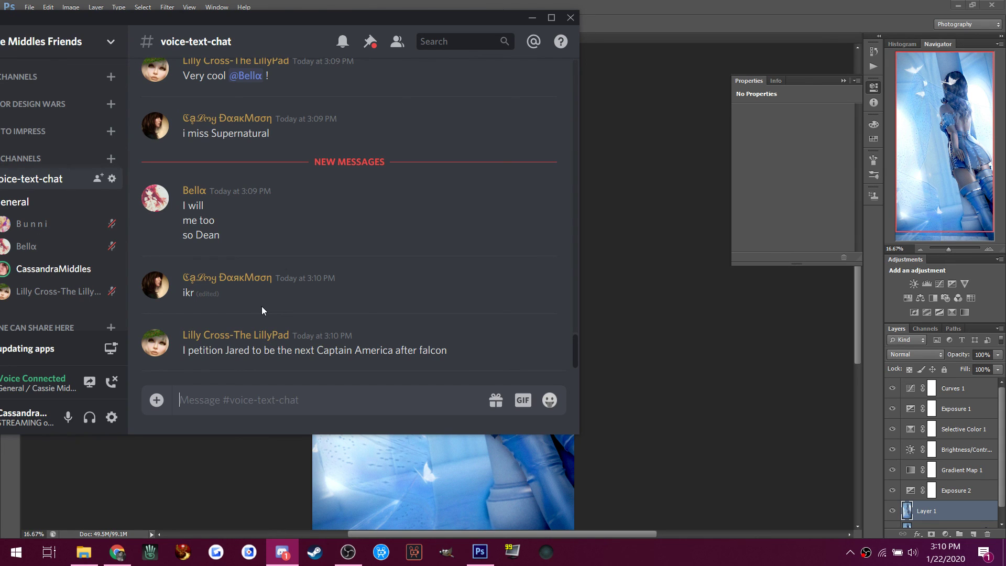
pyautogui.click(174, 449)
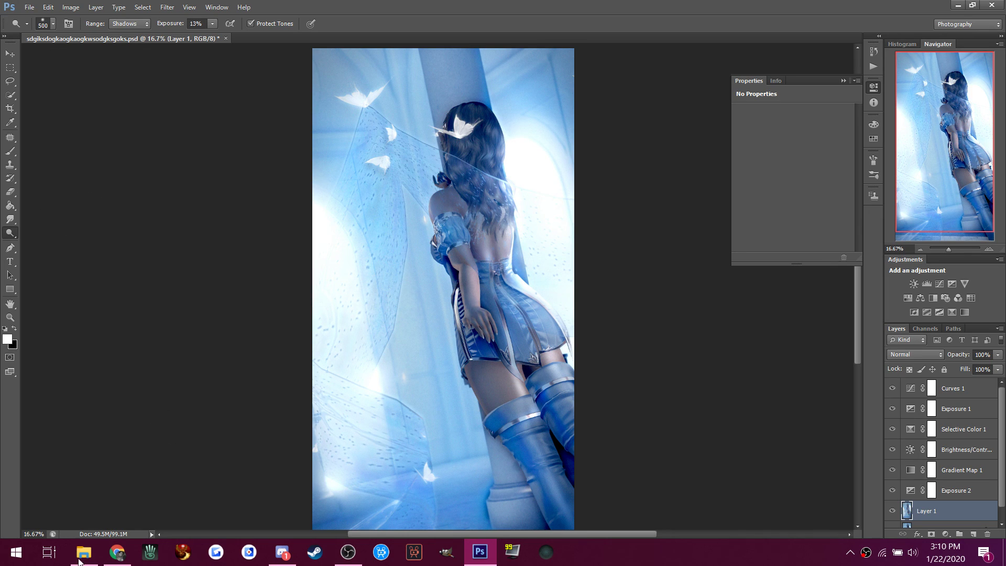
pyautogui.click(29, 7)
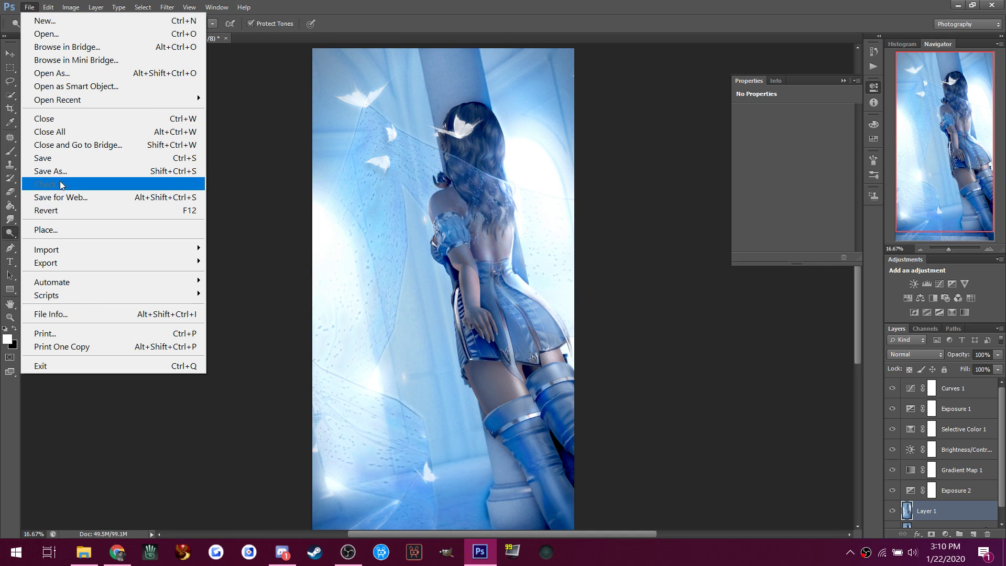
pyautogui.click(77, 157)
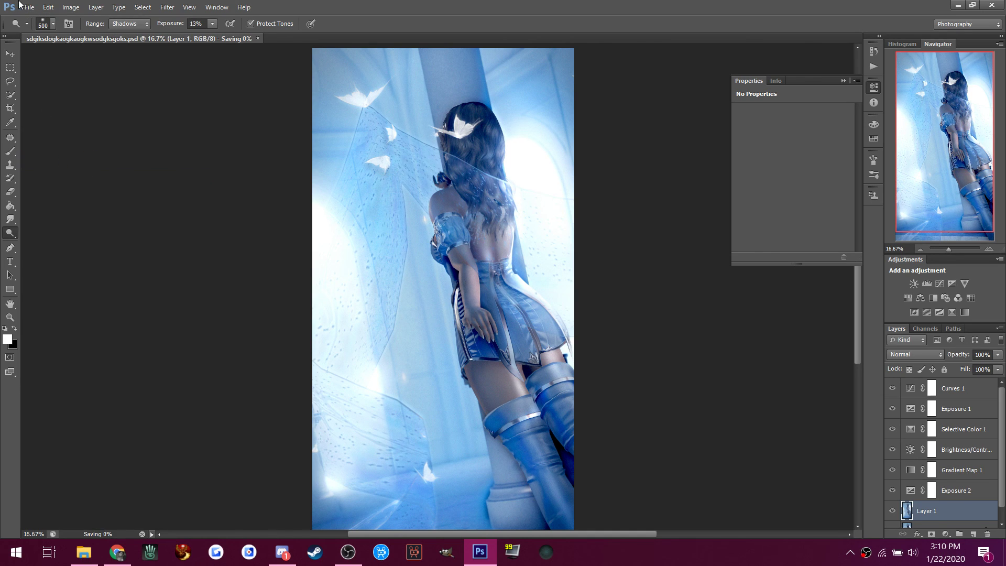
# Try to save a copy of the document with Save As during the background save.
pyautogui.click(29, 7)
pyautogui.click(67, 170)
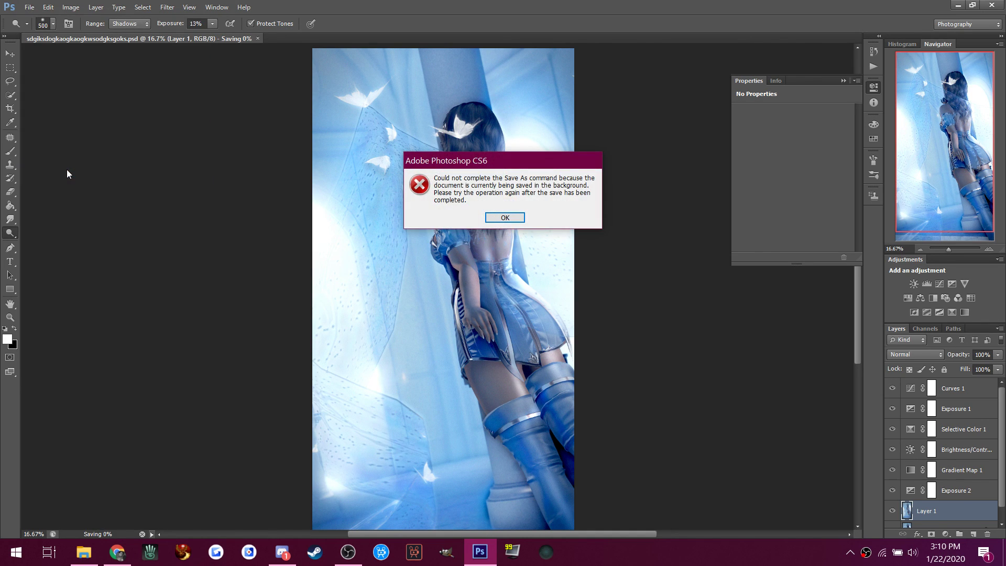
pyautogui.click(505, 217)
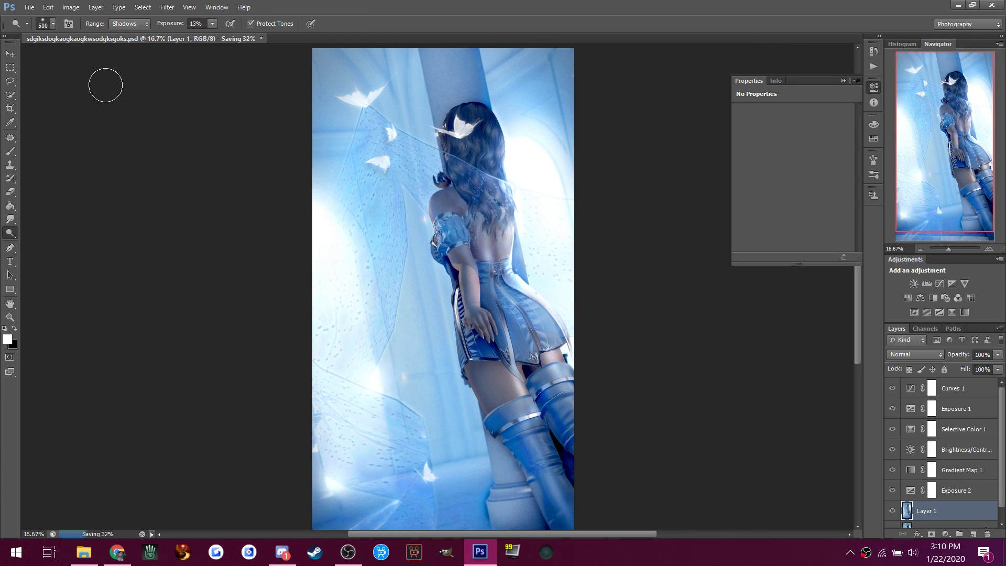
# Save a copy of the document to the Desktop under the same file name in a different file format.
pyautogui.click(29, 7)
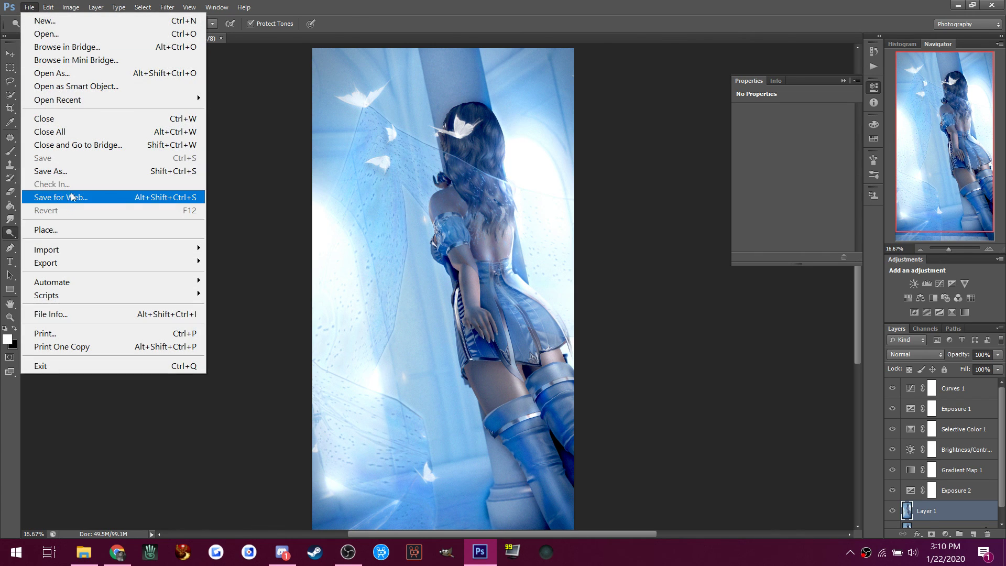
pyautogui.click(81, 168)
pyautogui.click(484, 296)
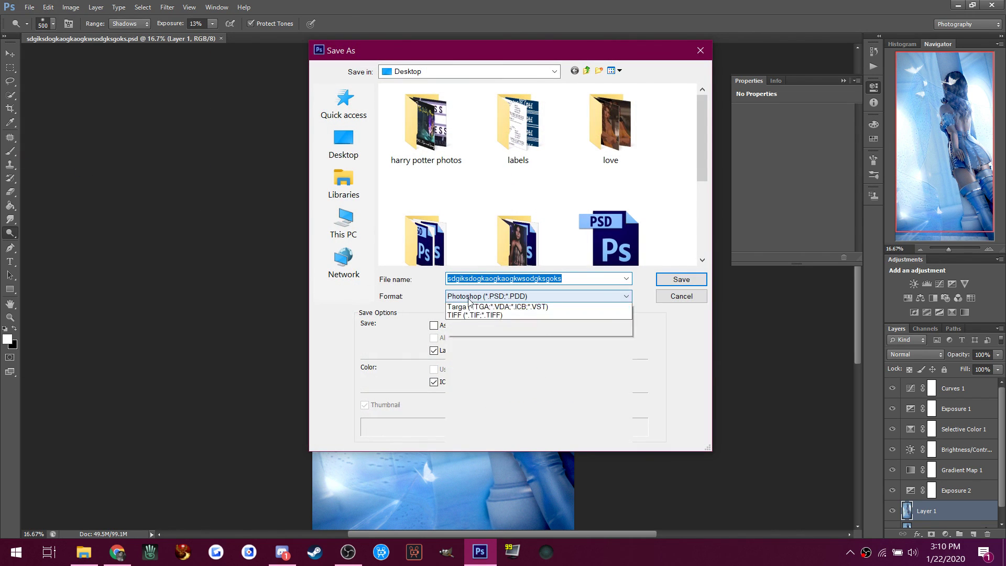
pyautogui.click(475, 442)
pyautogui.press('Return')
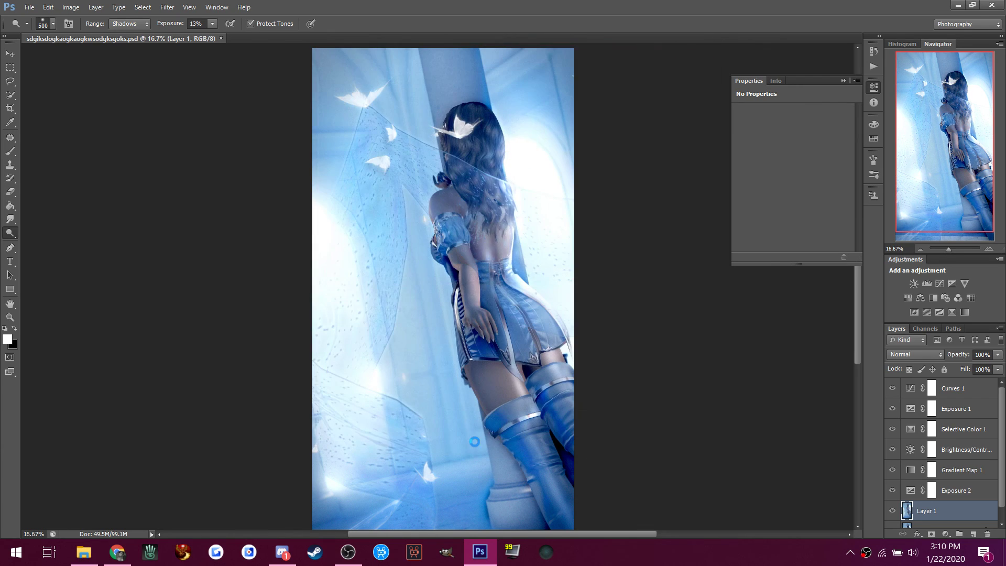
# Switch to Chrome and bring up the "Edit with ME! 1/18/20" folder in Google Drive.
pyautogui.click(122, 556)
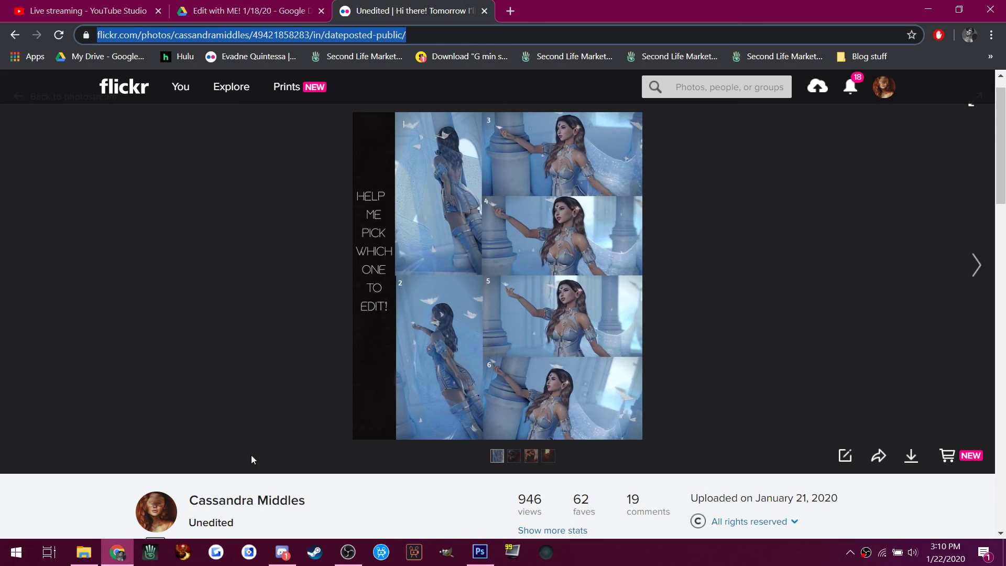
pyautogui.click(226, 11)
pyautogui.click(46, 125)
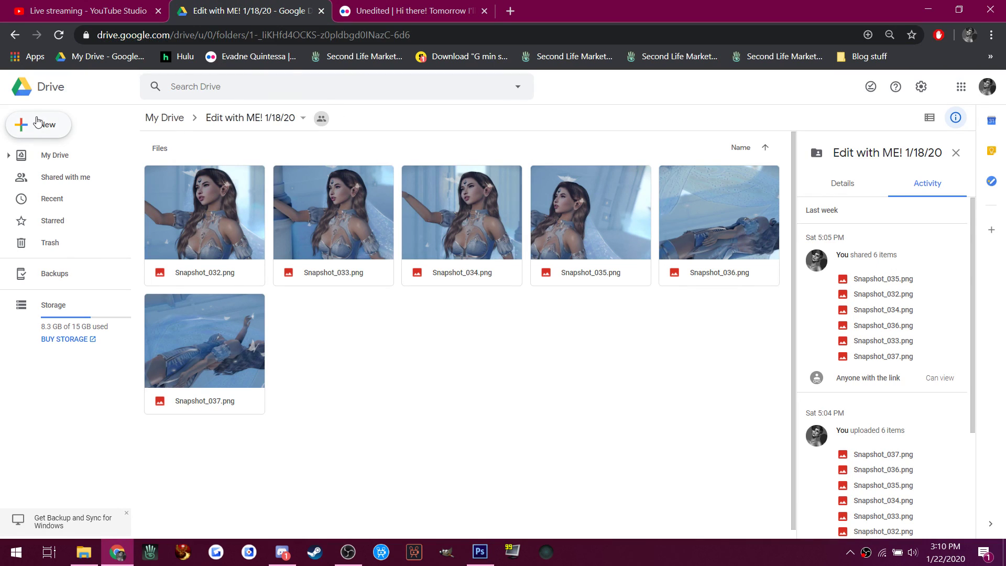
pyautogui.click(74, 152)
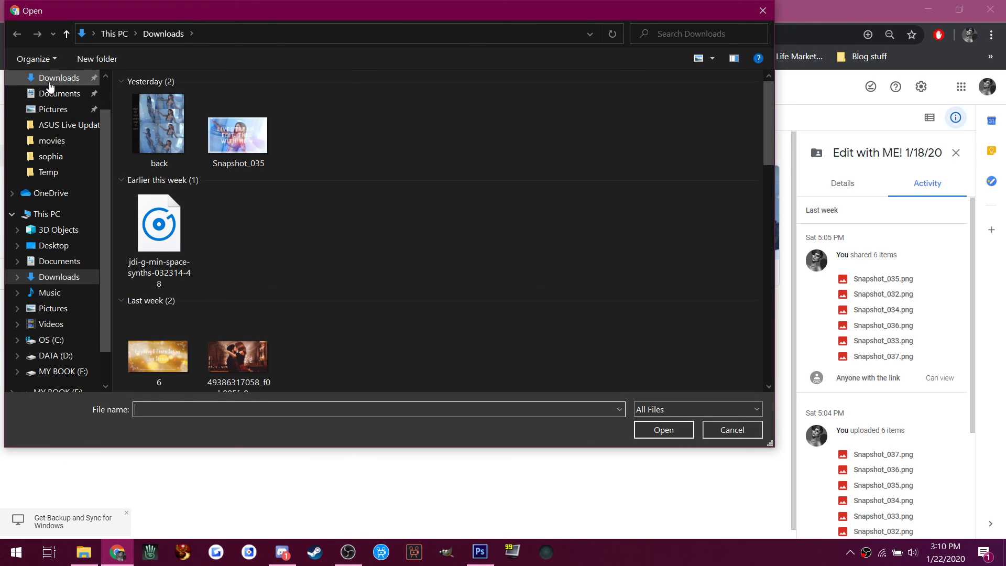
pyautogui.scroll(1, 47, 98)
pyautogui.click(35, 106)
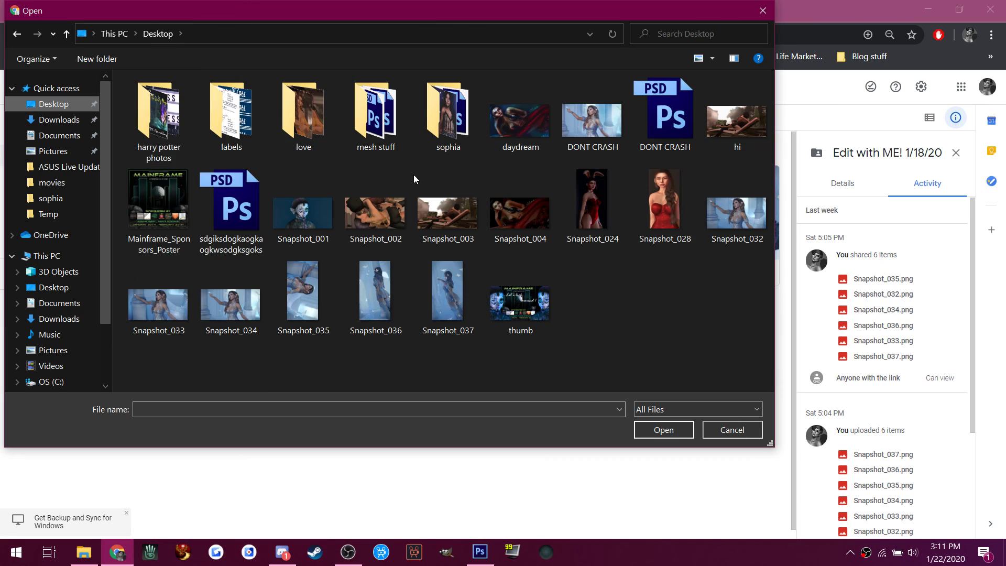
pyautogui.click(589, 133)
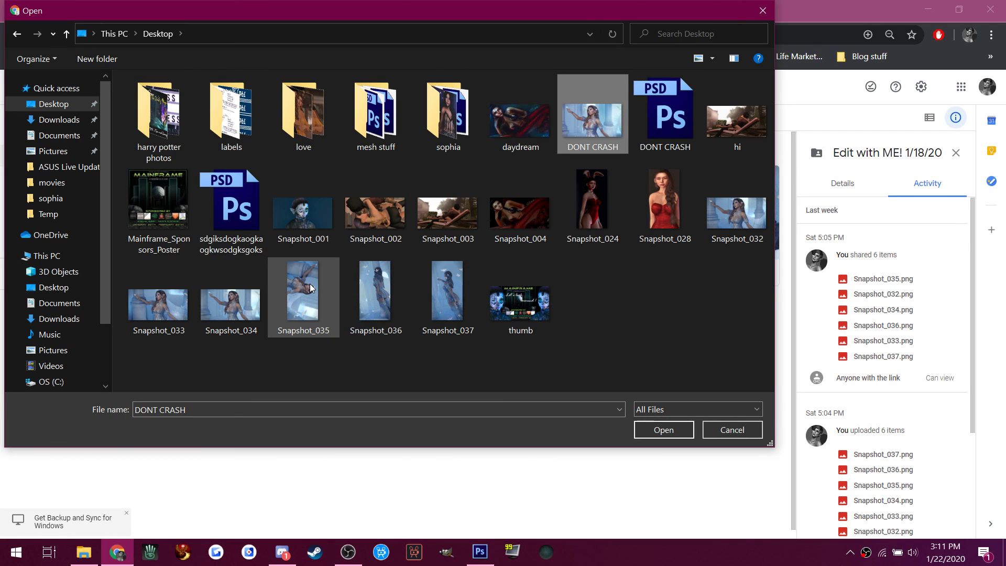
pyautogui.click(728, 434)
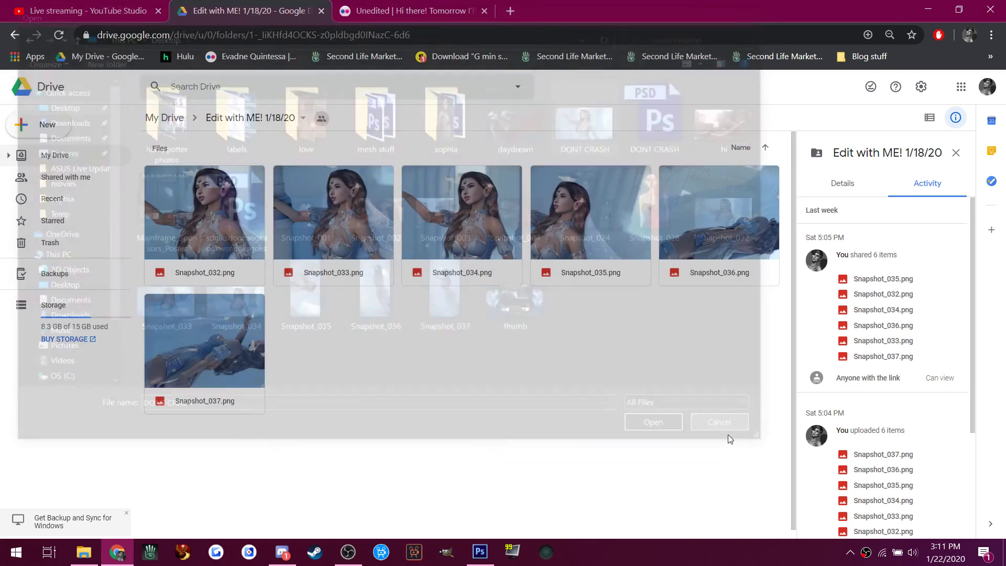
# Switch to Photoshop, finish the PNG save with Smallest / Slow compression and no interlacing, and check the Desktop folder for the file.
pyautogui.click(478, 552)
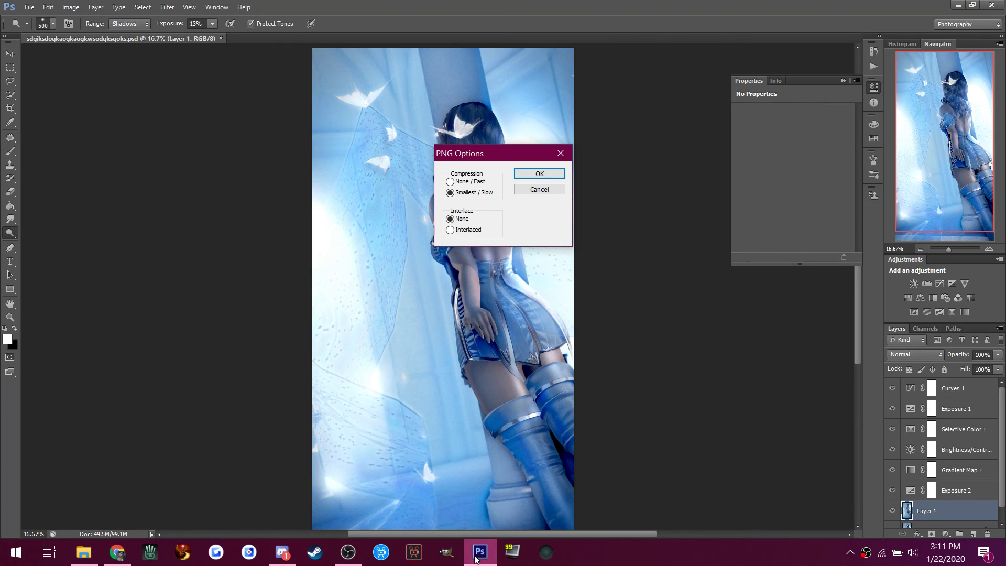
pyautogui.click(526, 174)
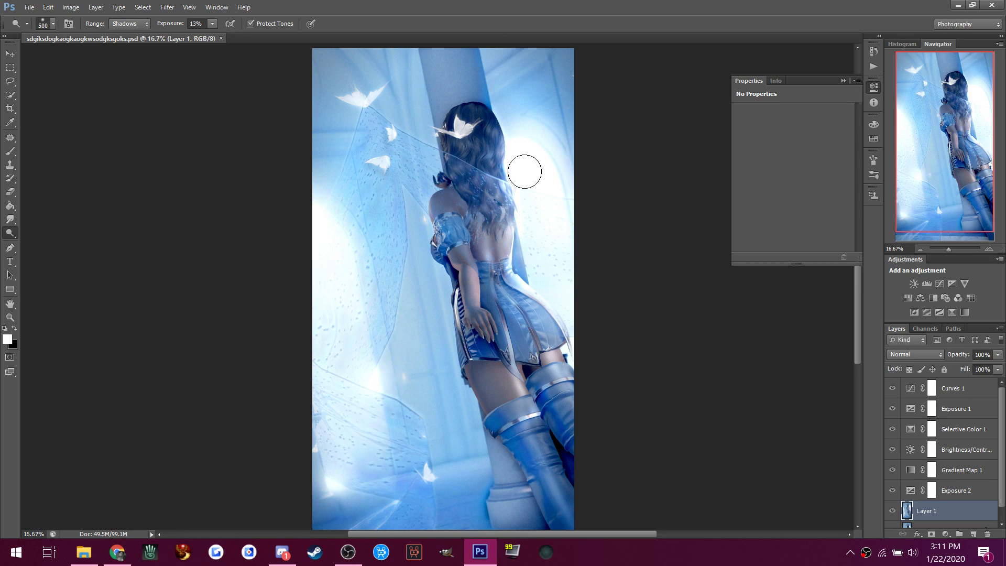
pyautogui.click(30, 7)
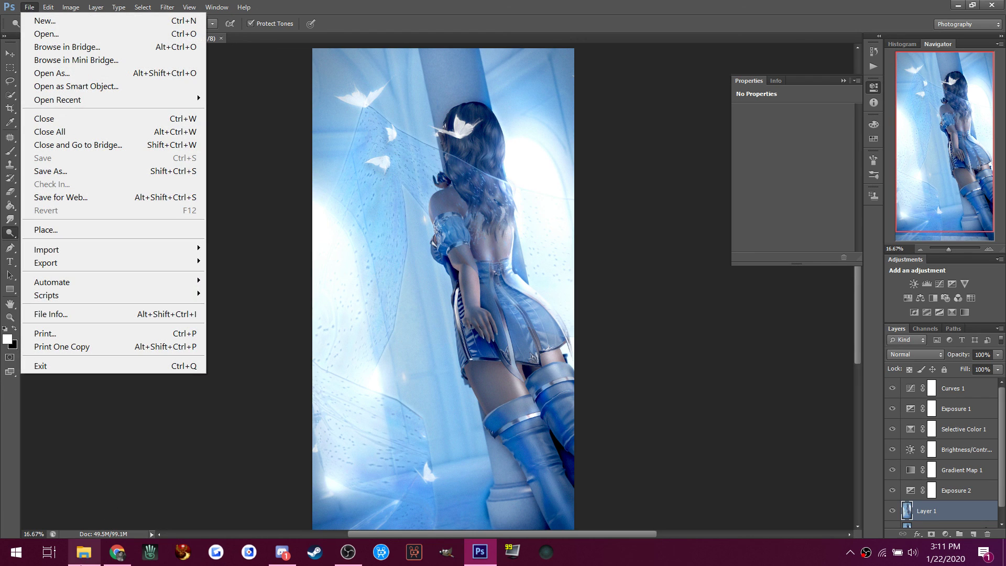
pyautogui.click(84, 552)
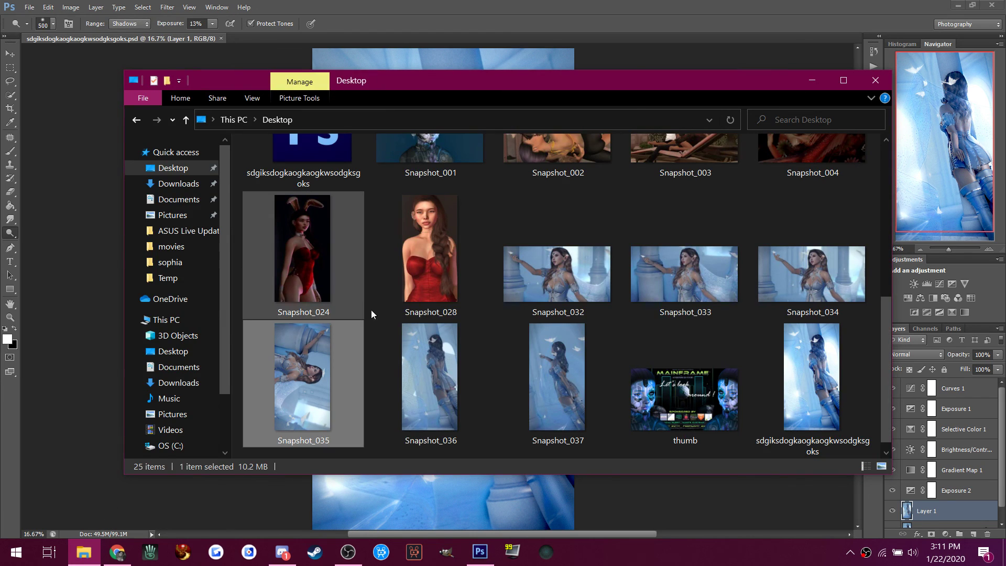
# Upload the DONT CRASH and sdgiksdogkaogkaogkwsodgksgoks PNG images from the Desktop to the "Edit with ME! 1/18/20" folder in Google Drive.
pyautogui.click(117, 552)
pyautogui.click(53, 125)
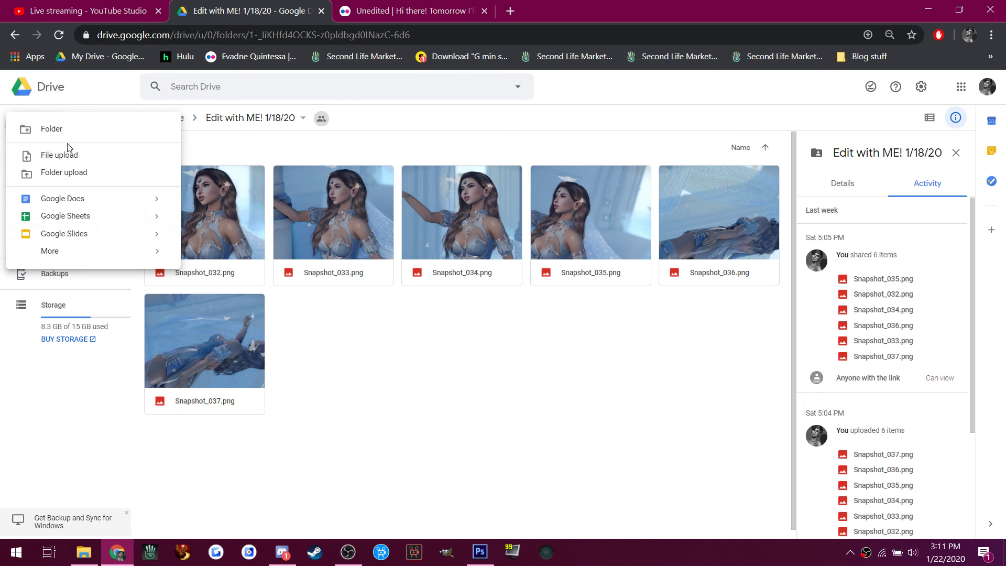
pyautogui.click(68, 162)
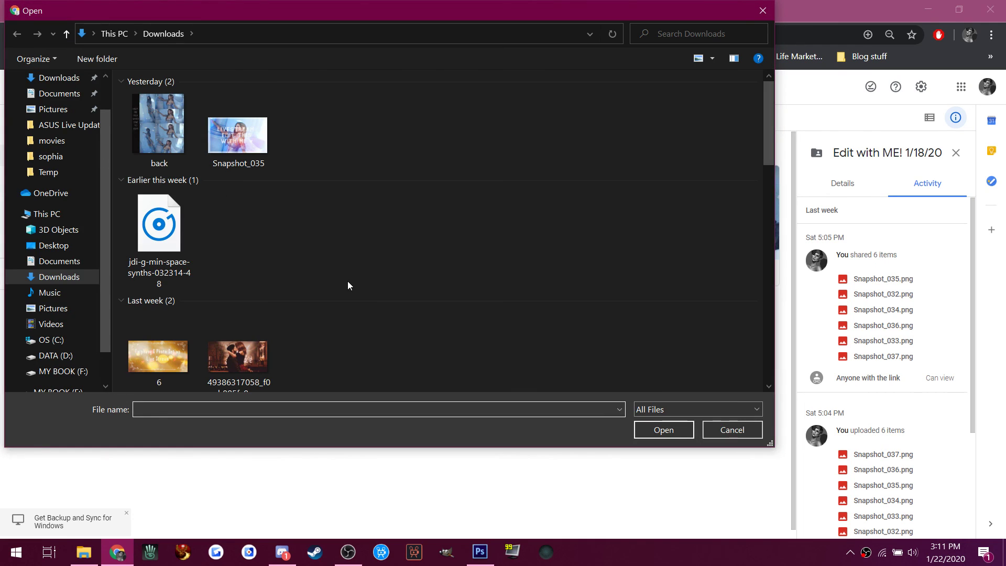
pyautogui.scroll(2, 61, 88)
pyautogui.click(51, 103)
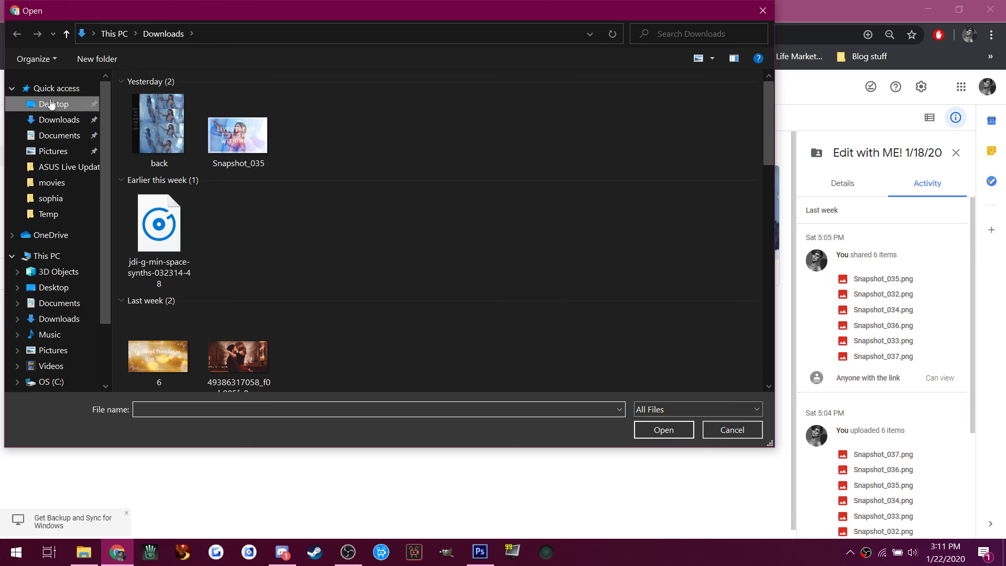
pyautogui.click(570, 108)
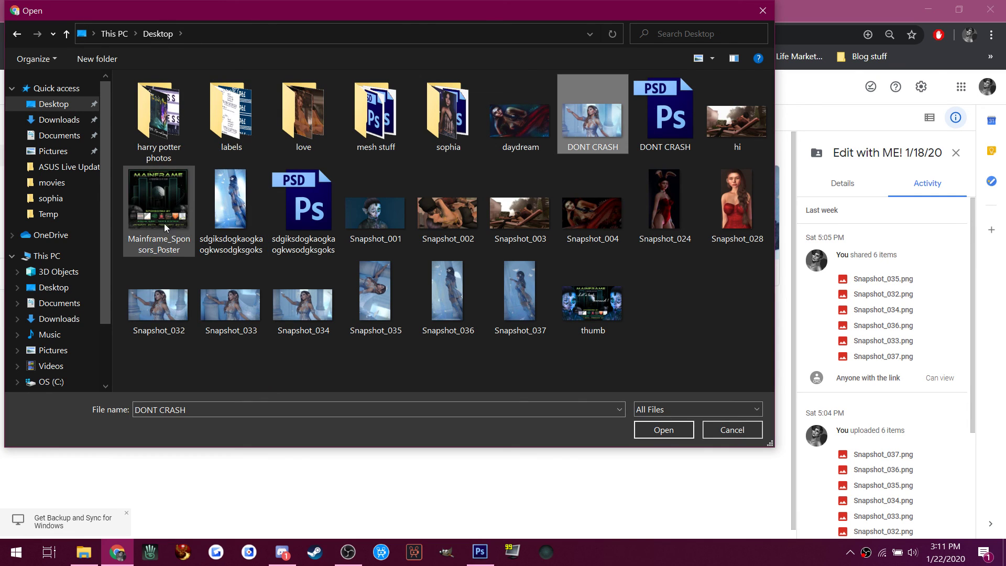
pyautogui.keyDown('ctrl'); pyautogui.click(219, 221); pyautogui.keyUp('ctrl')
pyautogui.click(658, 425)
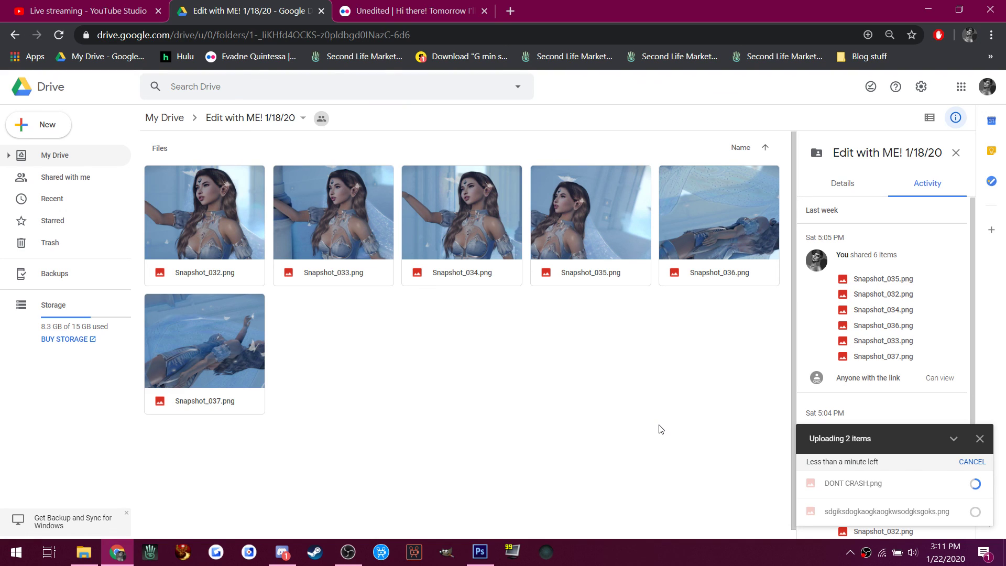
# Switch to Discord and open the original of the edited photo shared in voice-text-chat in the browser.
pyautogui.click(283, 552)
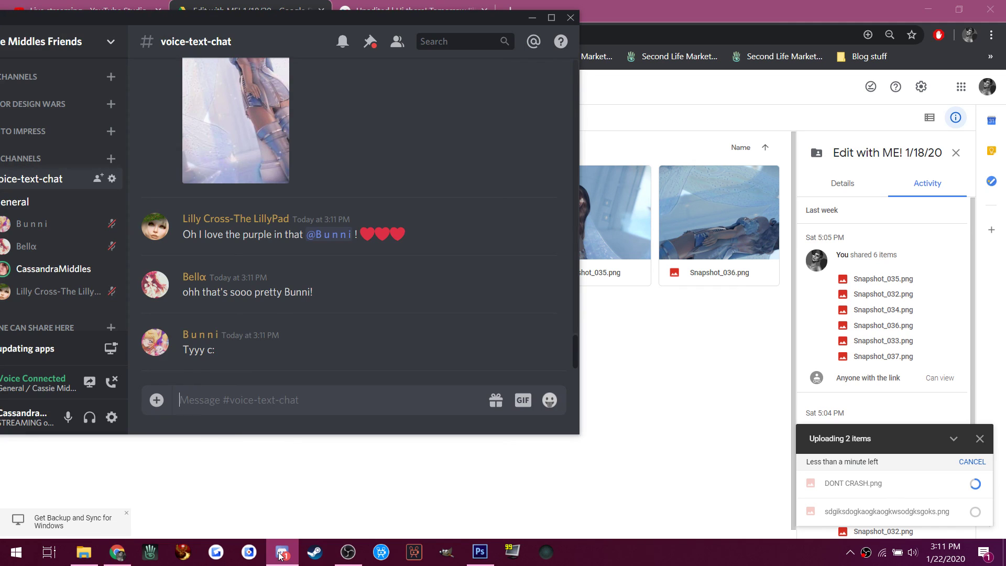
pyautogui.click(254, 215)
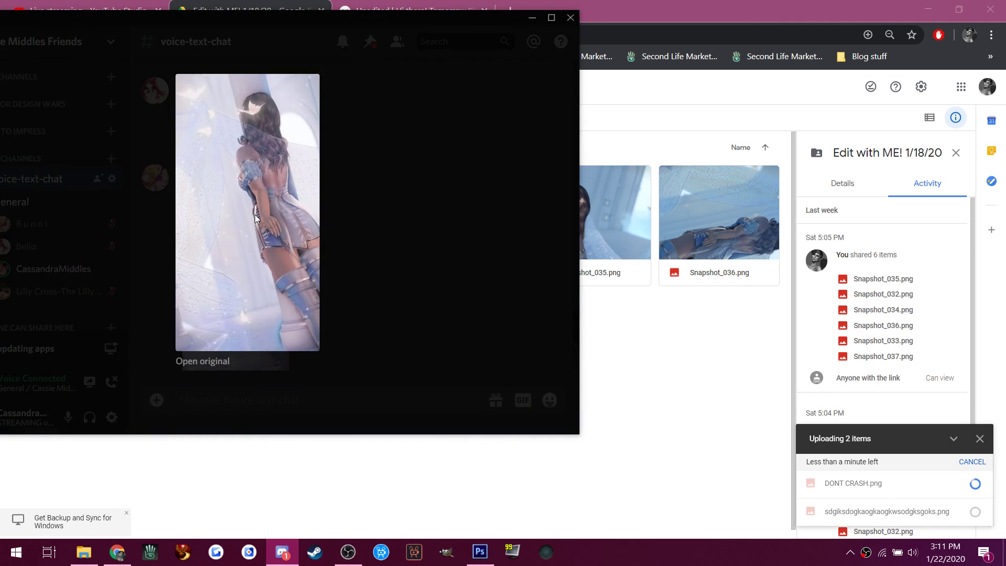
pyautogui.click(219, 361)
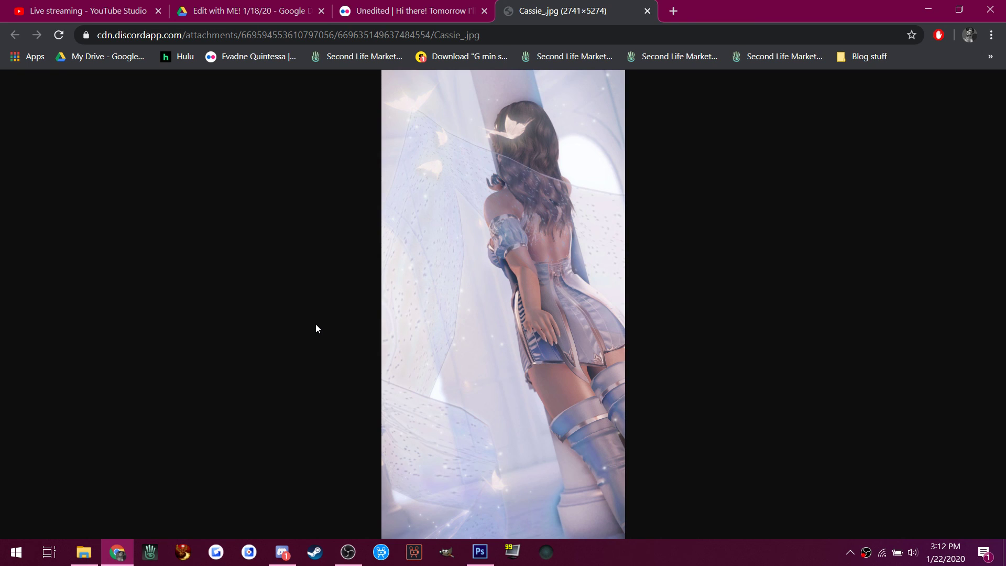
# Examine the shared photo at full size around the butterflies, hair and veil, then return it to the fitted view.
pyautogui.click(499, 206)
pyautogui.click(499, 206)
pyautogui.click(482, 125)
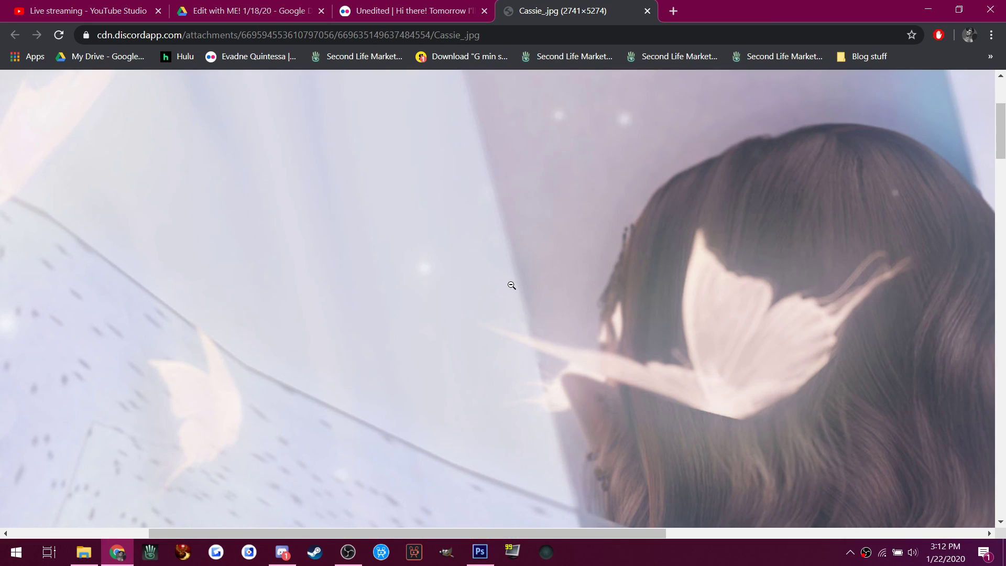
pyautogui.scroll(-4, 511, 285)
pyautogui.scroll(-3, 512, 285)
pyautogui.scroll(2, 512, 285)
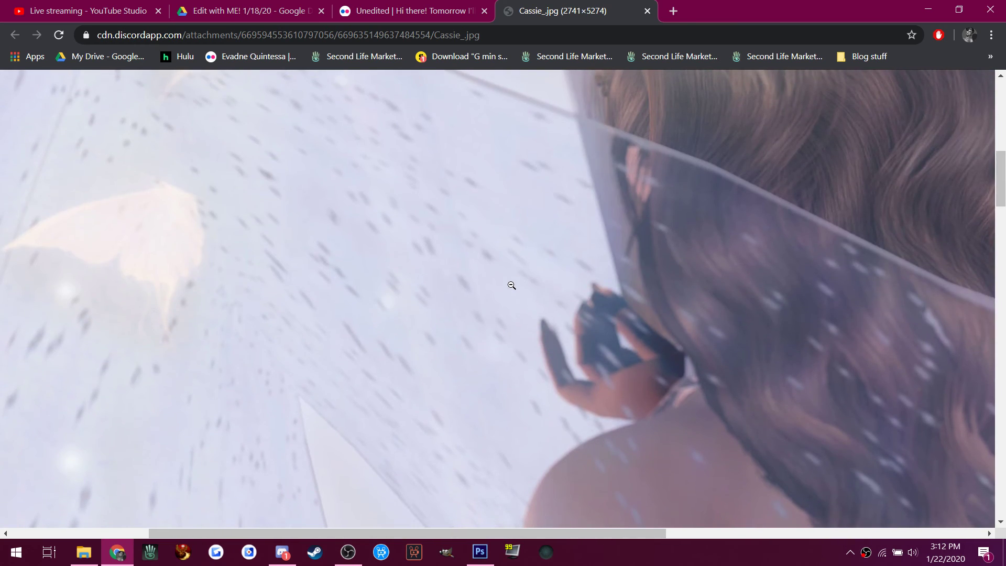
pyautogui.click(511, 285)
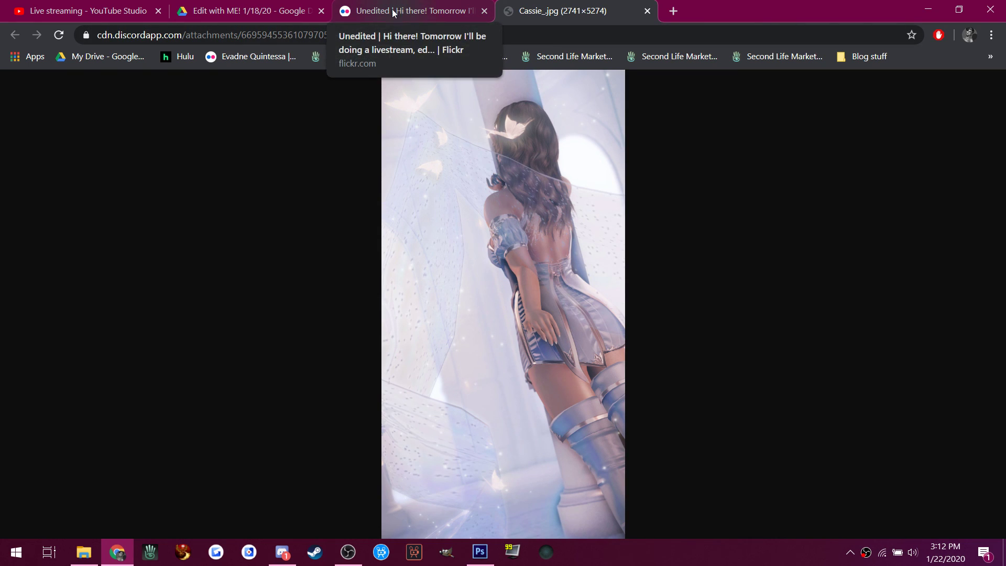
# Switch to Discord, close the image preview, read the recent voice-text-chat messages and return to Photoshop.
pyautogui.click(284, 547)
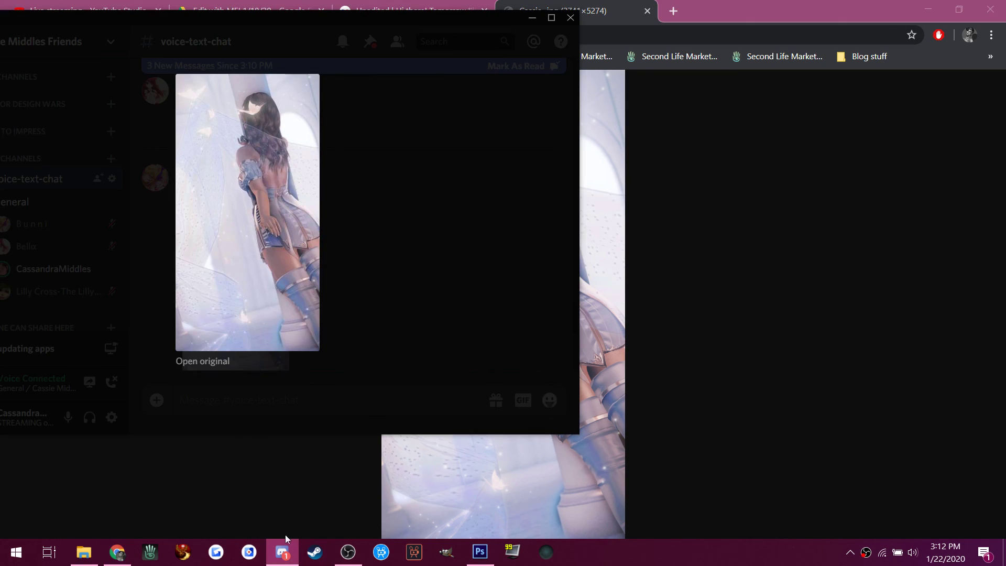
pyautogui.click(377, 371)
pyautogui.scroll(-5, 306, 294)
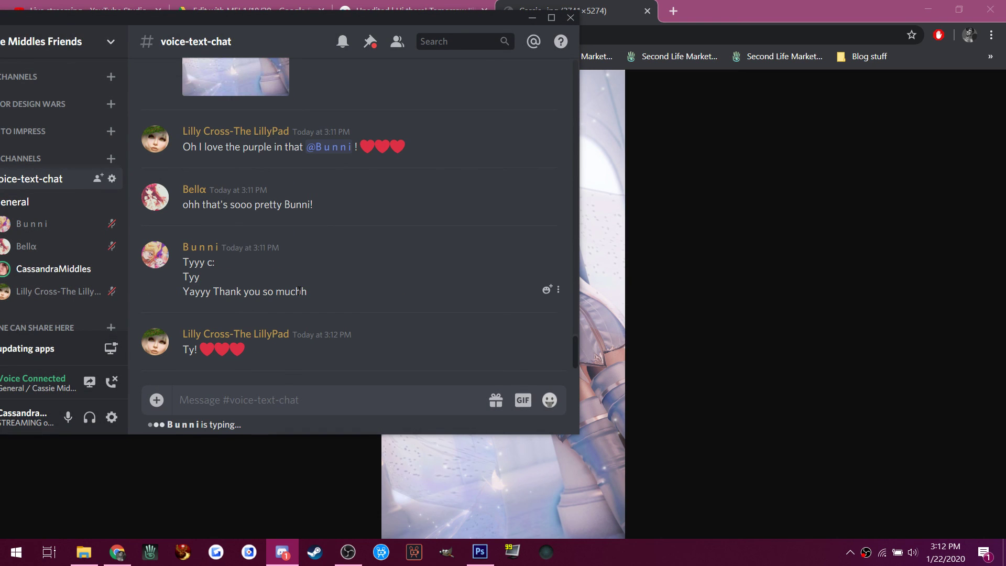
pyautogui.scroll(8, 221, 257)
pyautogui.scroll(-3, 221, 256)
pyautogui.scroll(-5, 221, 258)
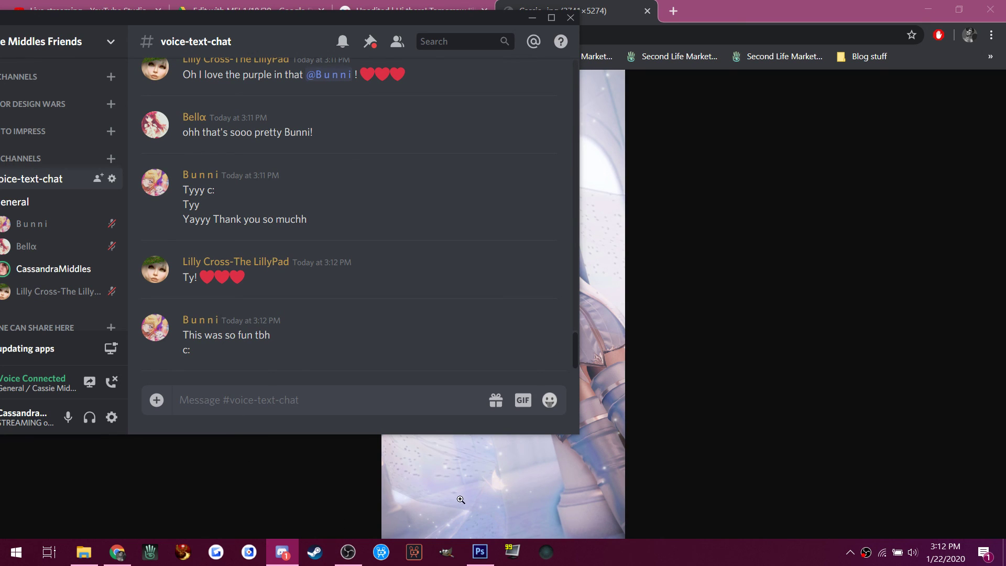
pyautogui.click(480, 553)
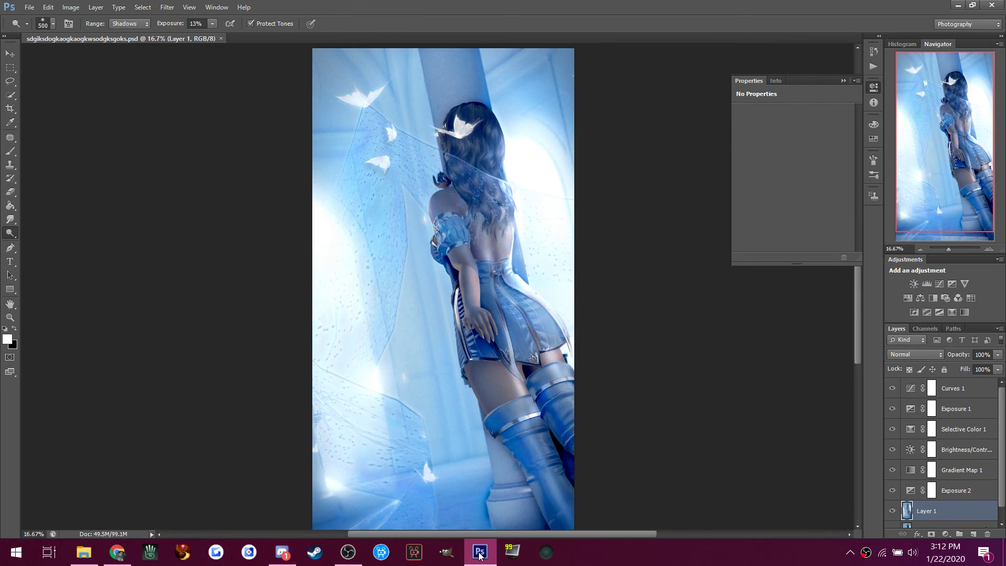